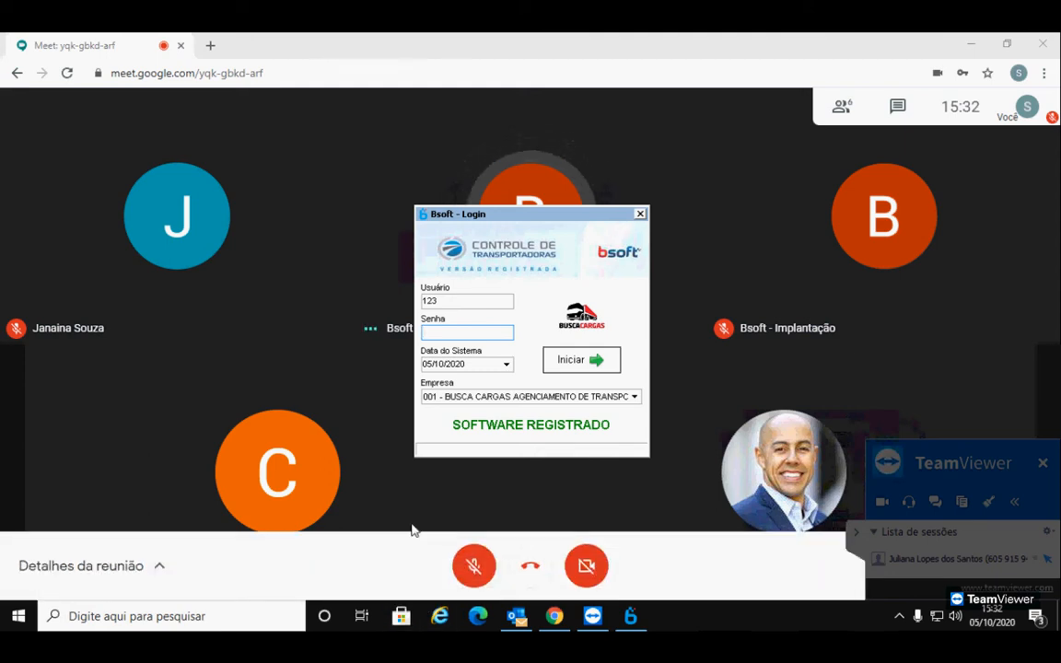
Leave the Meet microphone muted, collapse the TeamViewer session list, and bring the Bsoft login window forward
{"action": "left_click", "coordinate": [473, 563]}
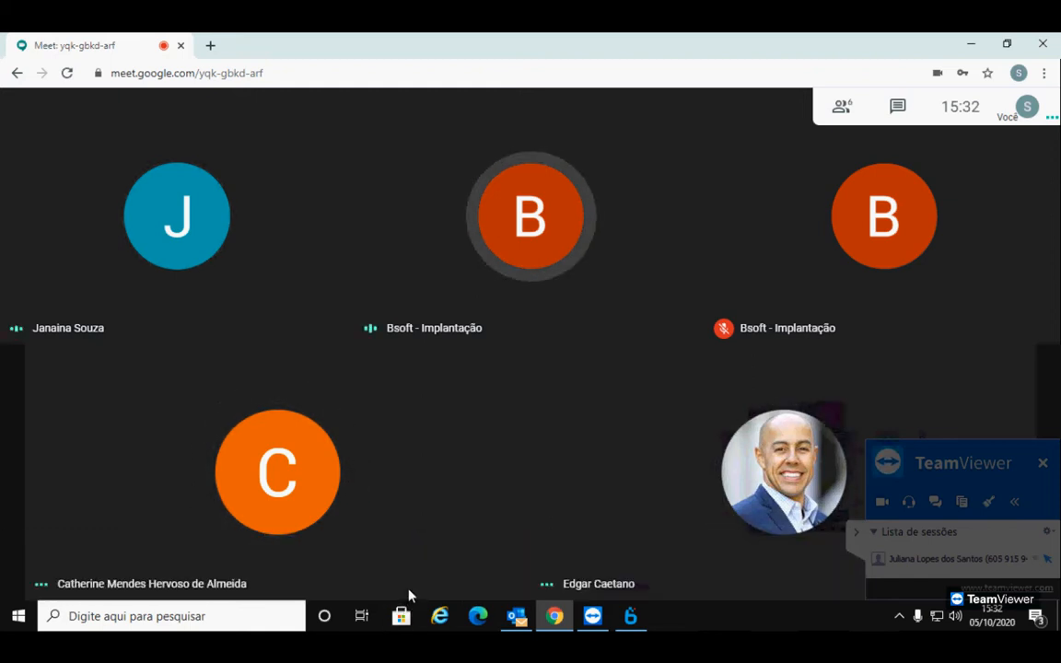
{"action": "left_click", "coordinate": [474, 566]}
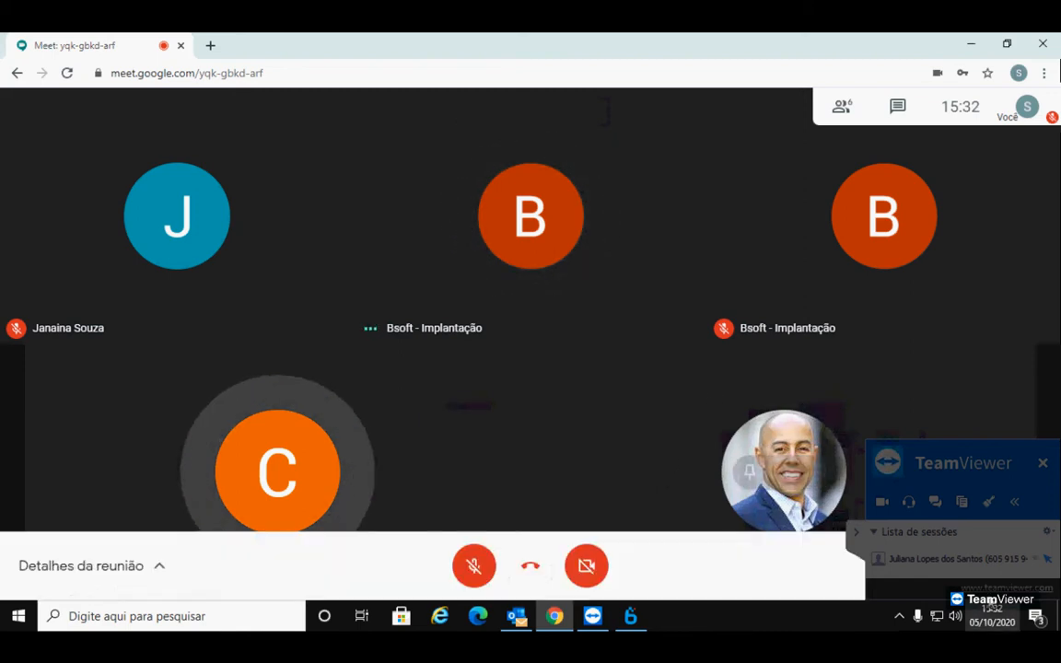
{"action": "left_click", "coordinate": [464, 570]}
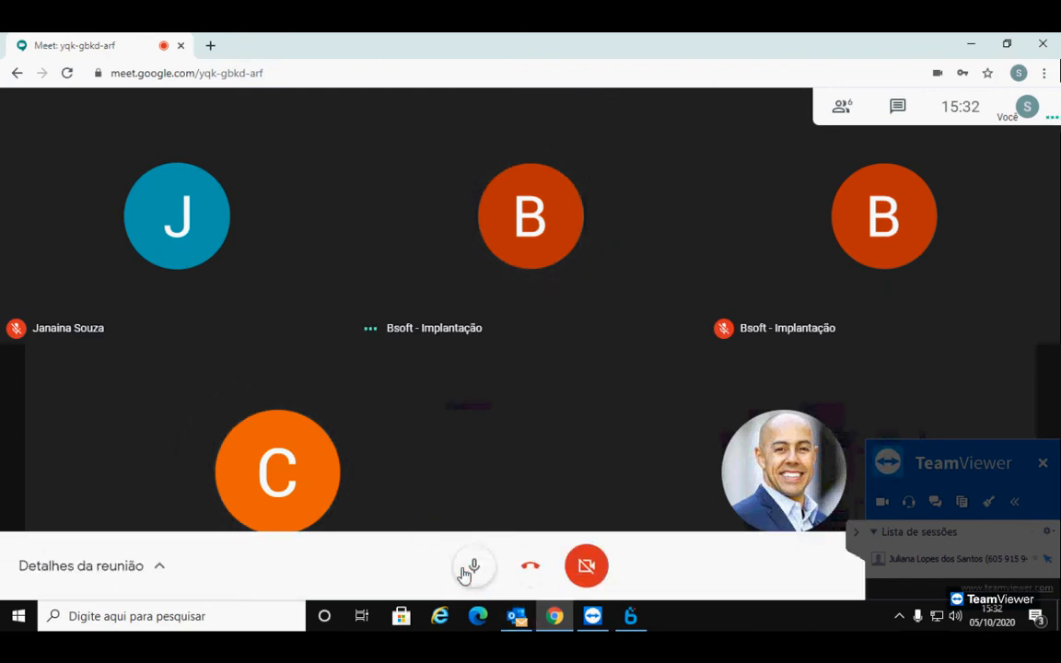
{"action": "left_click", "coordinate": [464, 571]}
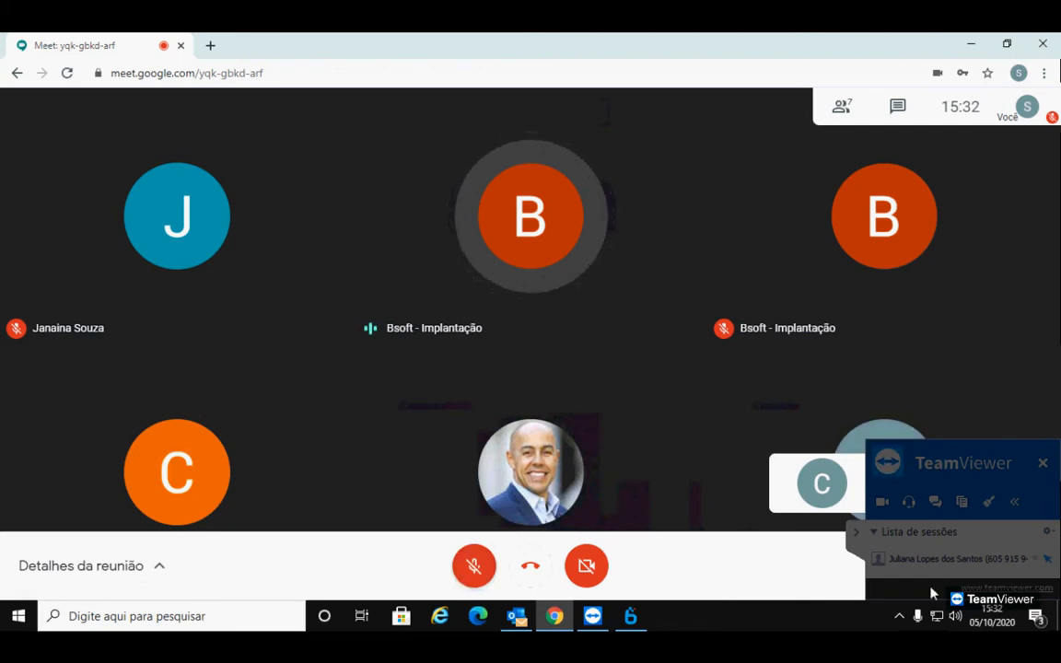
{"action": "left_click", "coordinate": [857, 534]}
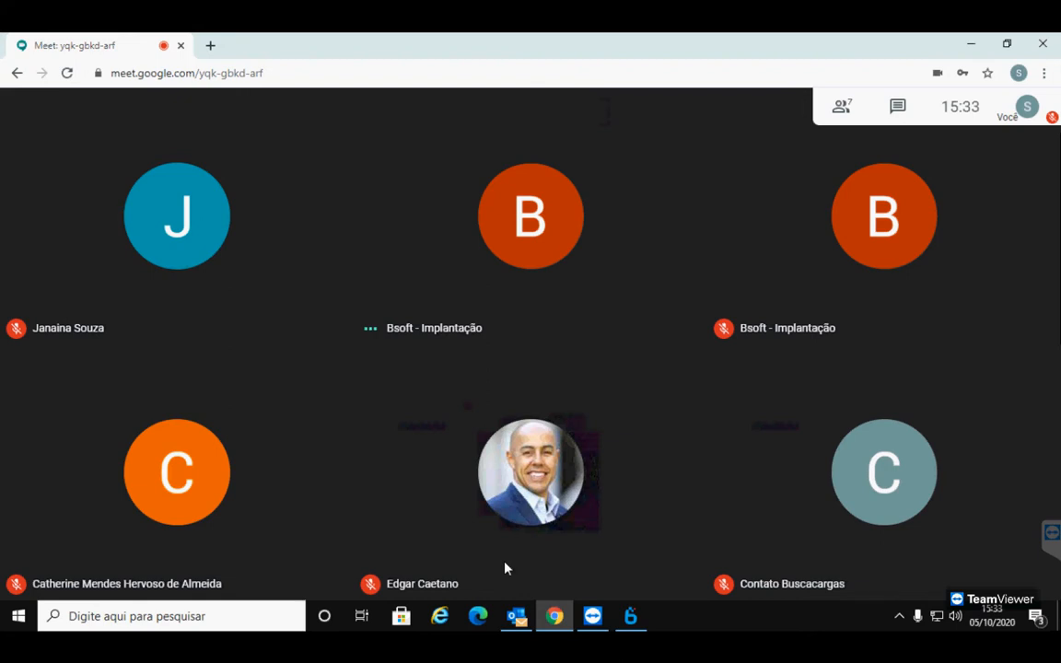
{"action": "left_click", "coordinate": [634, 617]}
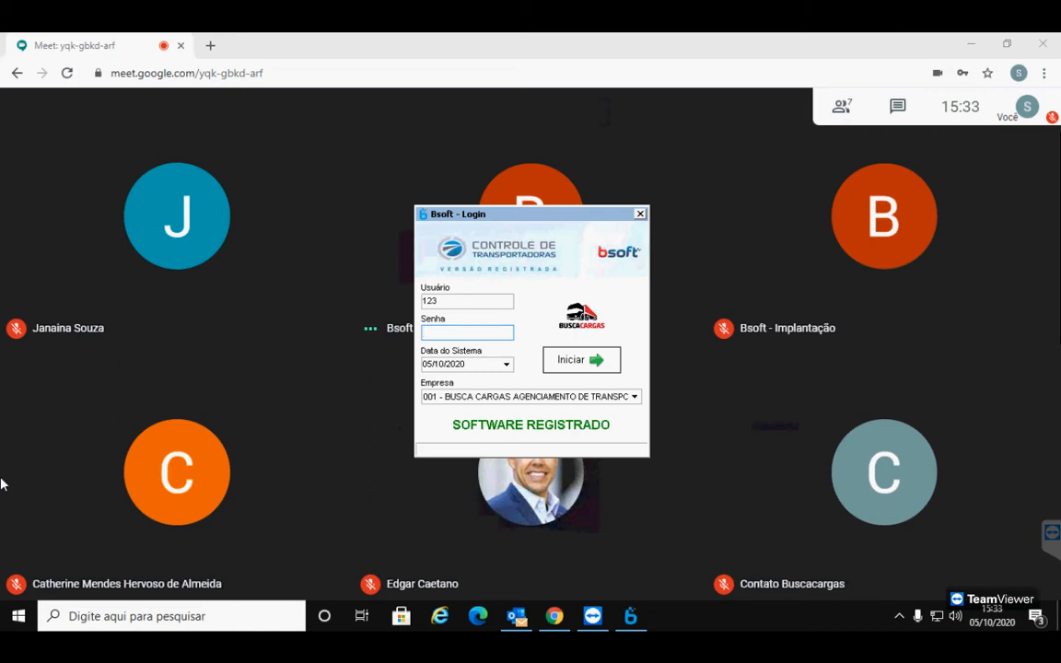
Enter the user's password and log in to the BUSCA CARGAS company
{"action": "type", "text": "**********"}
{"action": "key", "text": "Tab"}
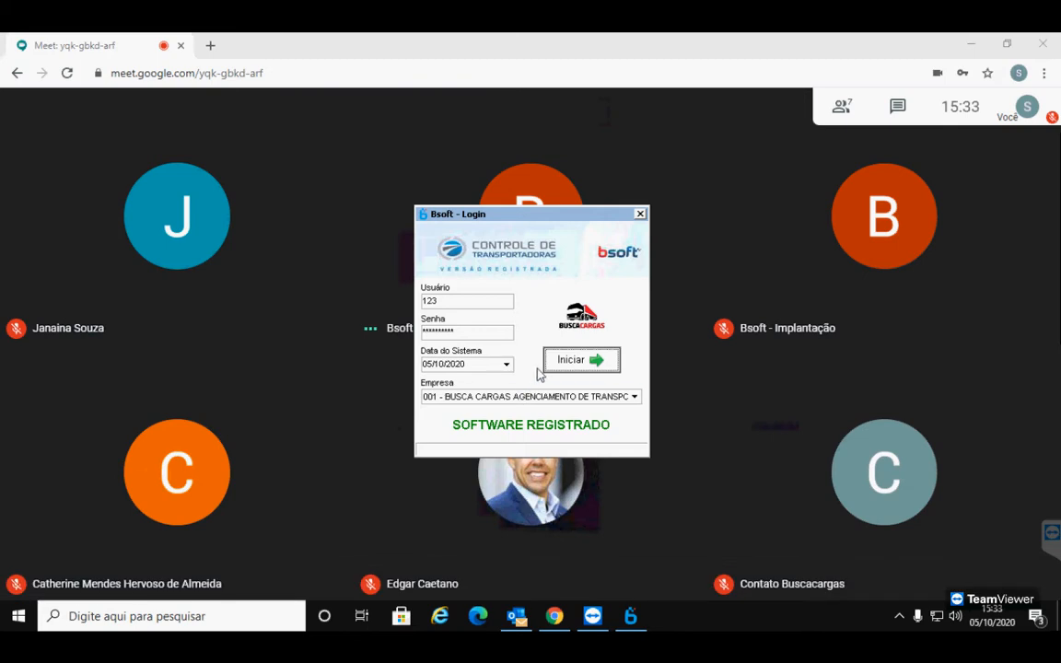
{"action": "left_click", "coordinate": [590, 360]}
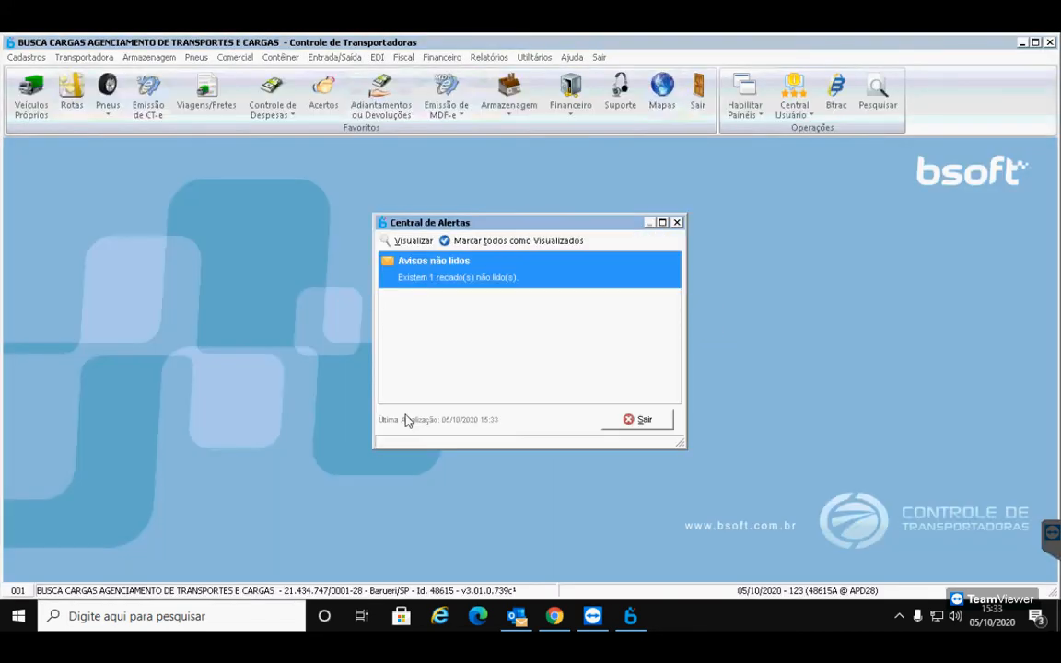
Exit the Central de Alertas and confirm leaving without reading the unread alert
{"action": "left_click", "coordinate": [642, 422]}
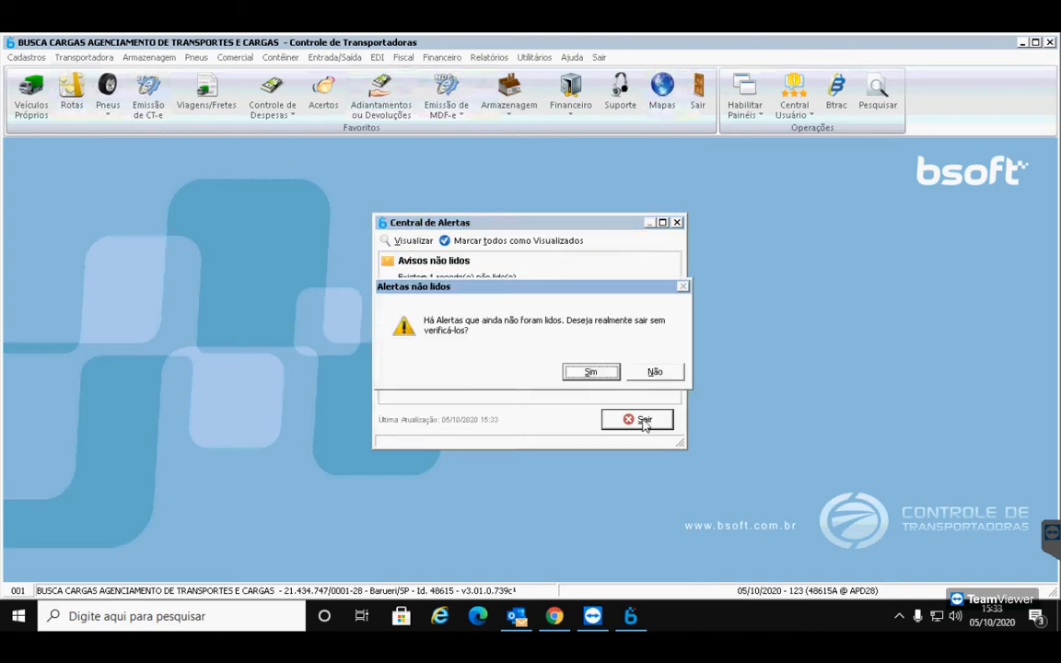
{"action": "left_click", "coordinate": [590, 372]}
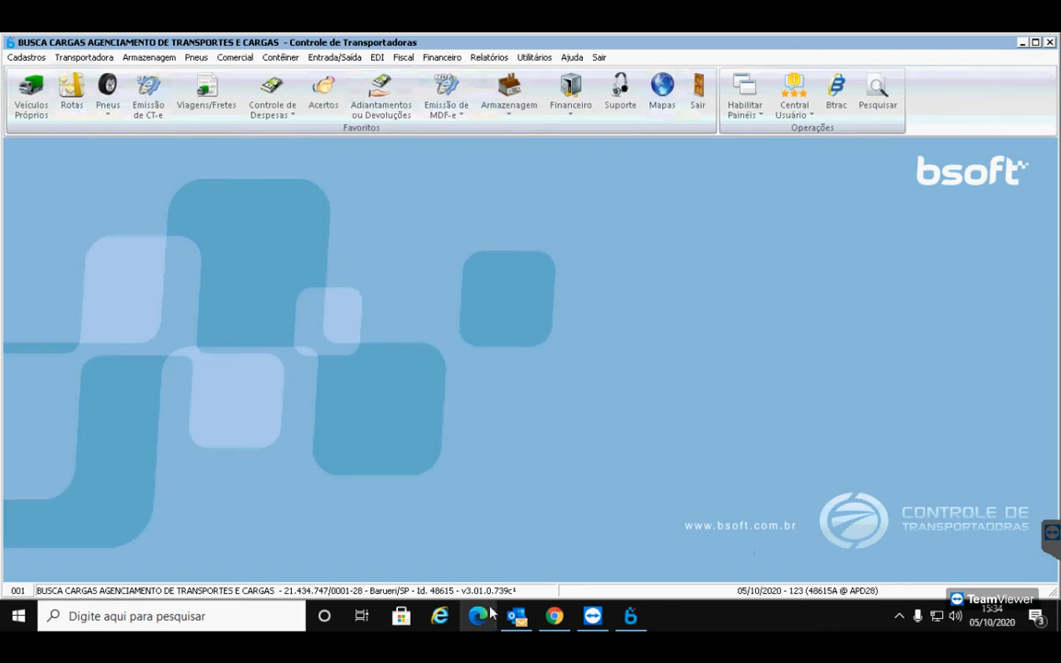
Switch between Meet and Bsoft, unmute briefly to talk, and finish in Meet with the microphone muted
{"action": "left_click", "coordinate": [554, 616]}
{"action": "mouse_move", "coordinate": [209, 459]}
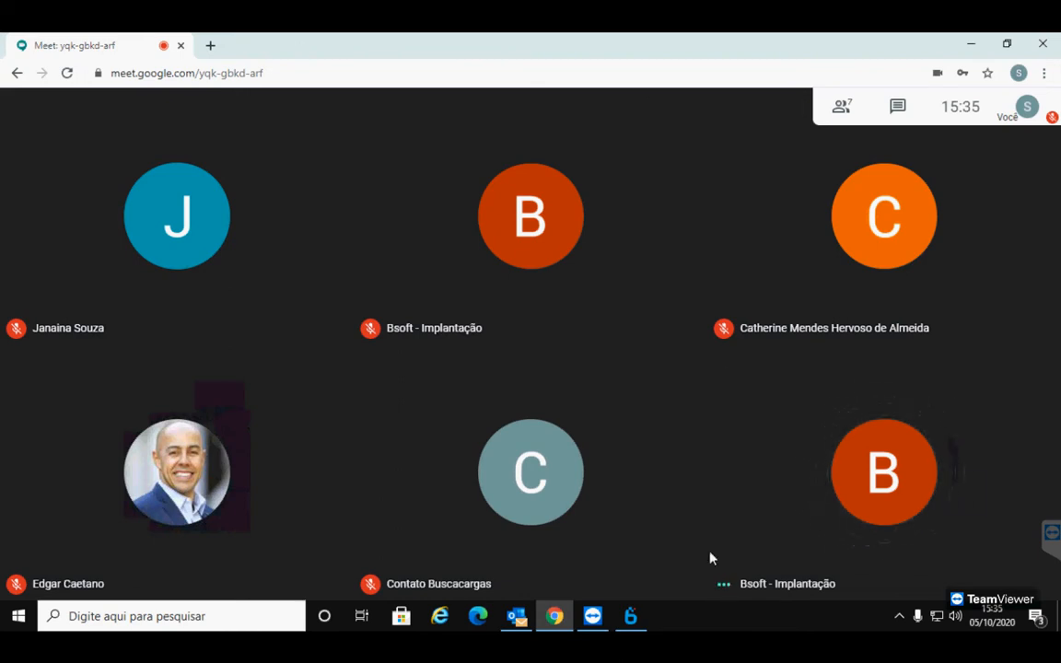
{"action": "left_click", "coordinate": [636, 623]}
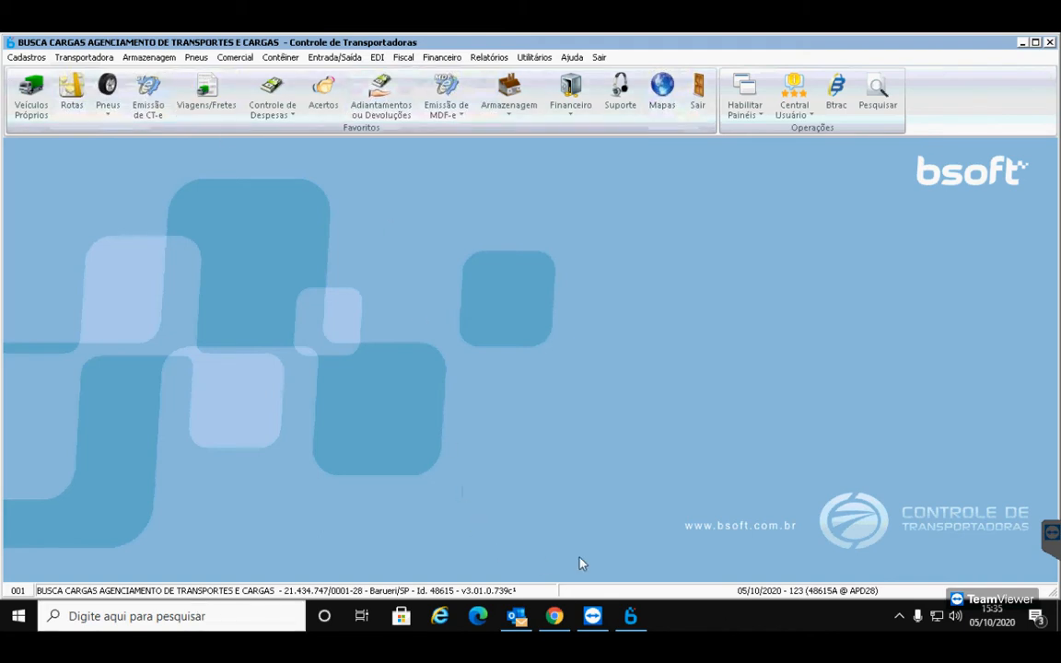
{"action": "left_click", "coordinate": [555, 616]}
{"action": "mouse_move", "coordinate": [414, 571]}
{"action": "left_click", "coordinate": [475, 573]}
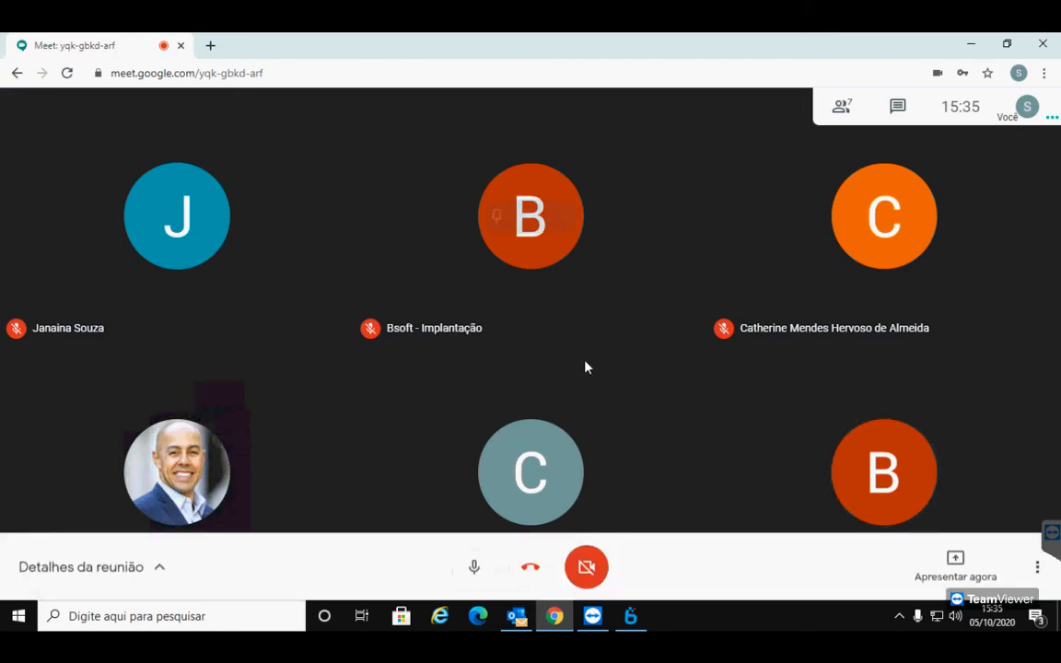
{"action": "mouse_move", "coordinate": [256, 495]}
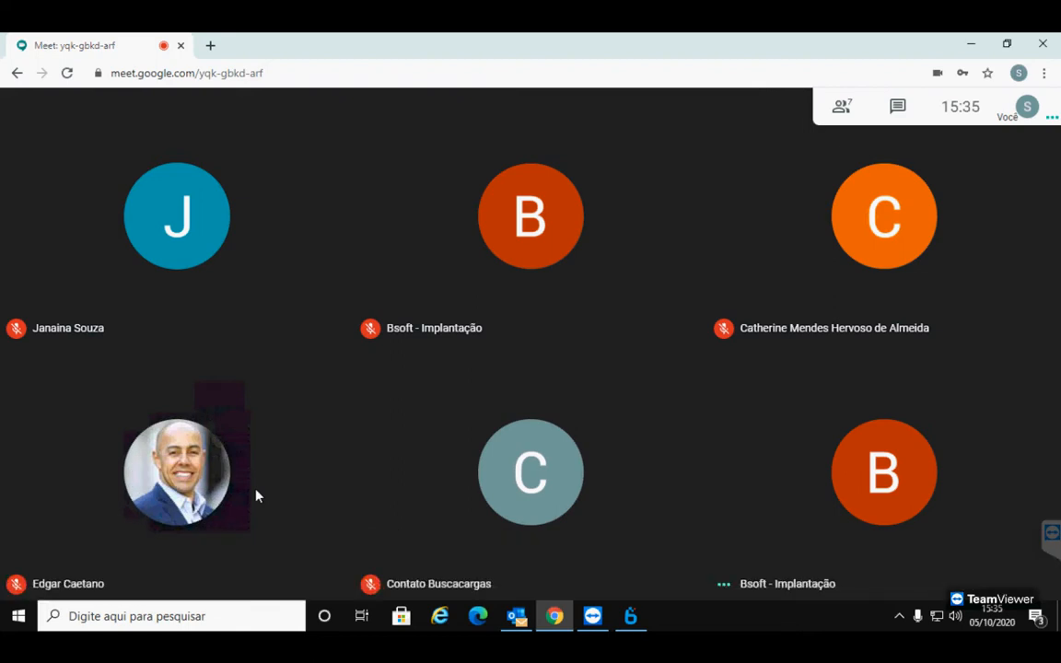
{"action": "mouse_move", "coordinate": [439, 526]}
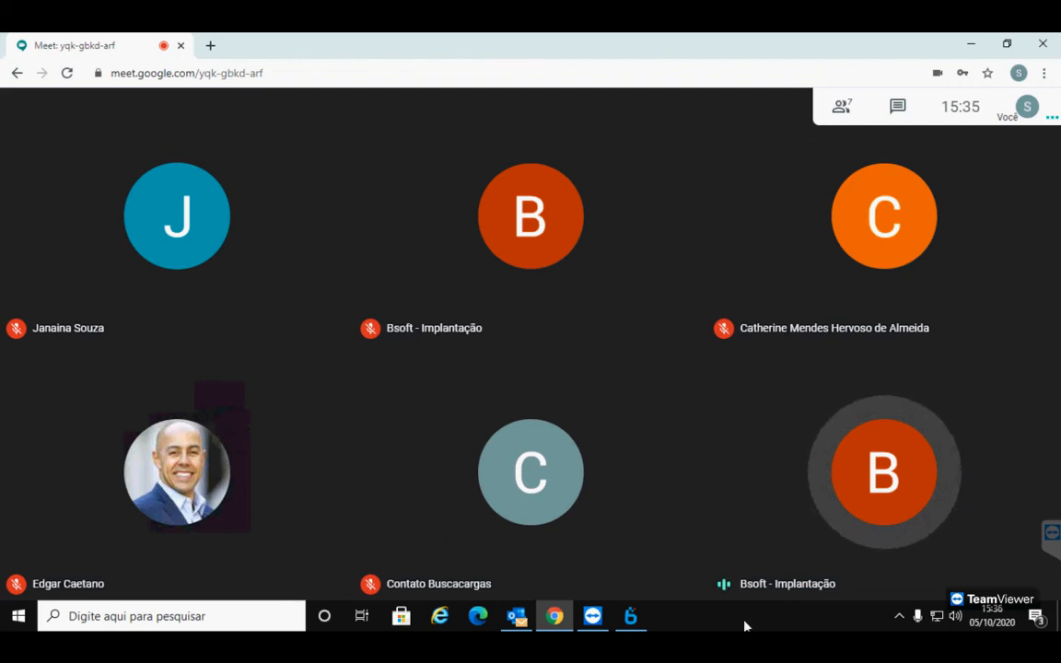
{"action": "left_click", "coordinate": [641, 622]}
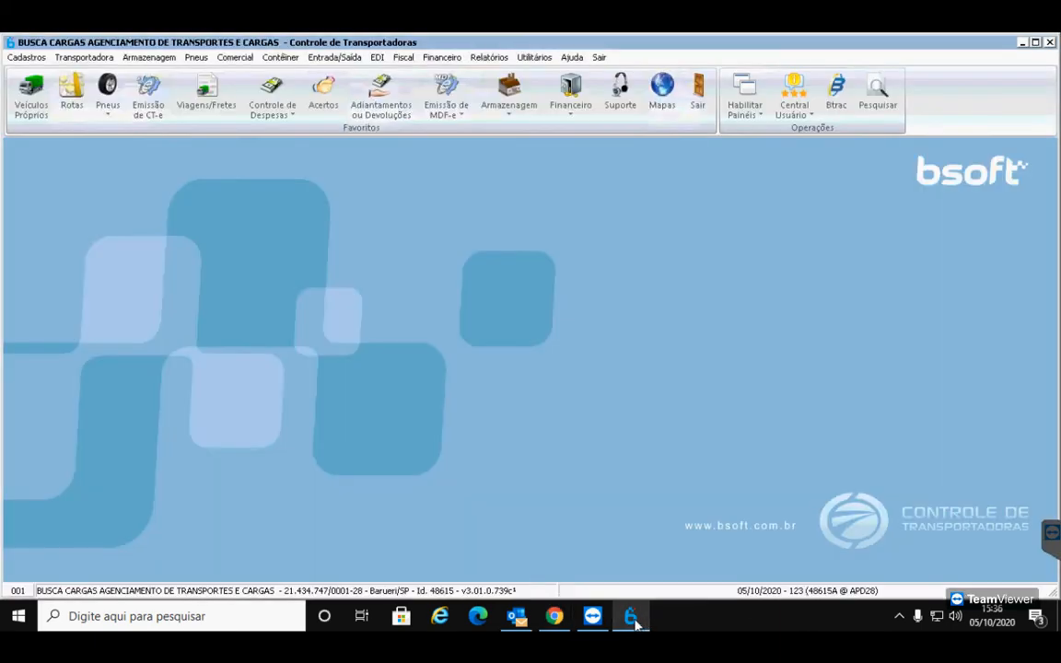
{"action": "left_click", "coordinate": [556, 624]}
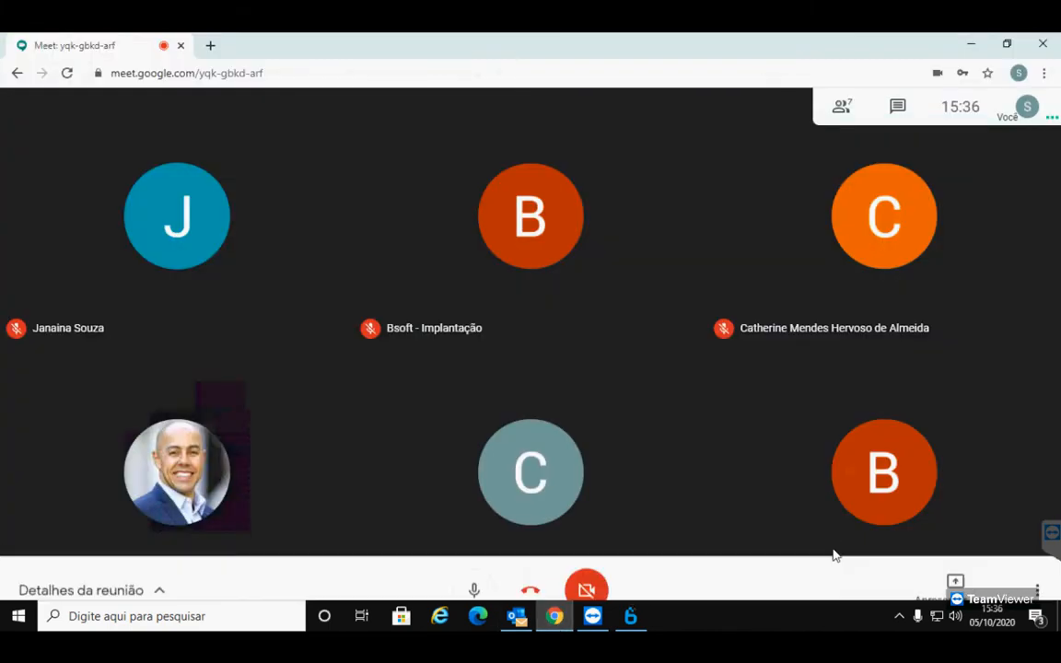
{"action": "left_click", "coordinate": [472, 560]}
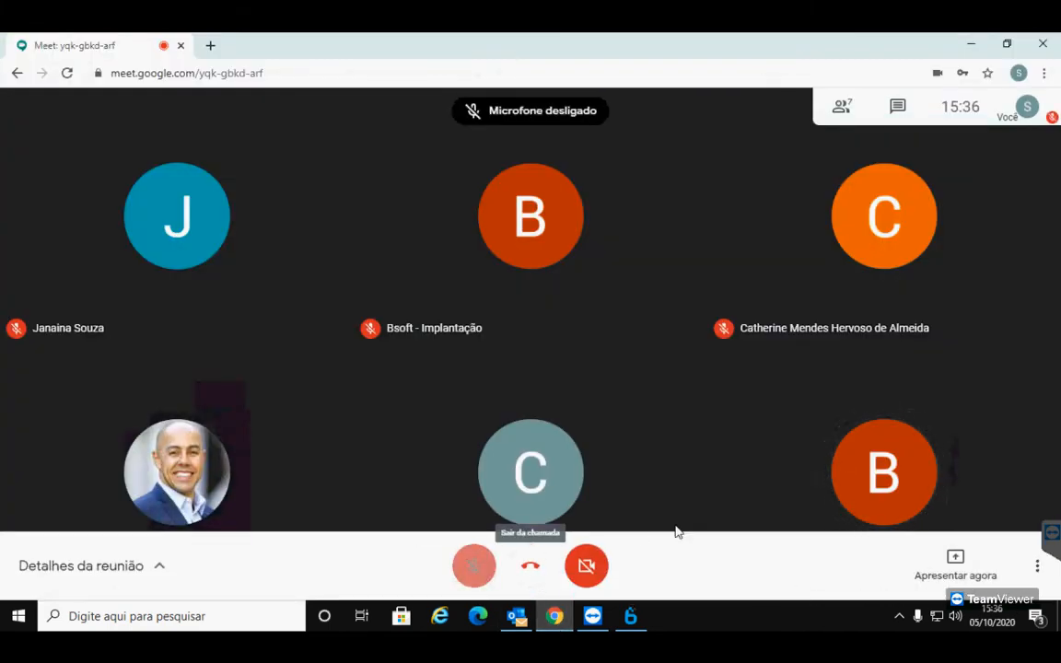
Present only the BUSCA CARGAS Bsoft window to the meeting via Apresentar agora > Uma janela
{"action": "left_click", "coordinate": [957, 564]}
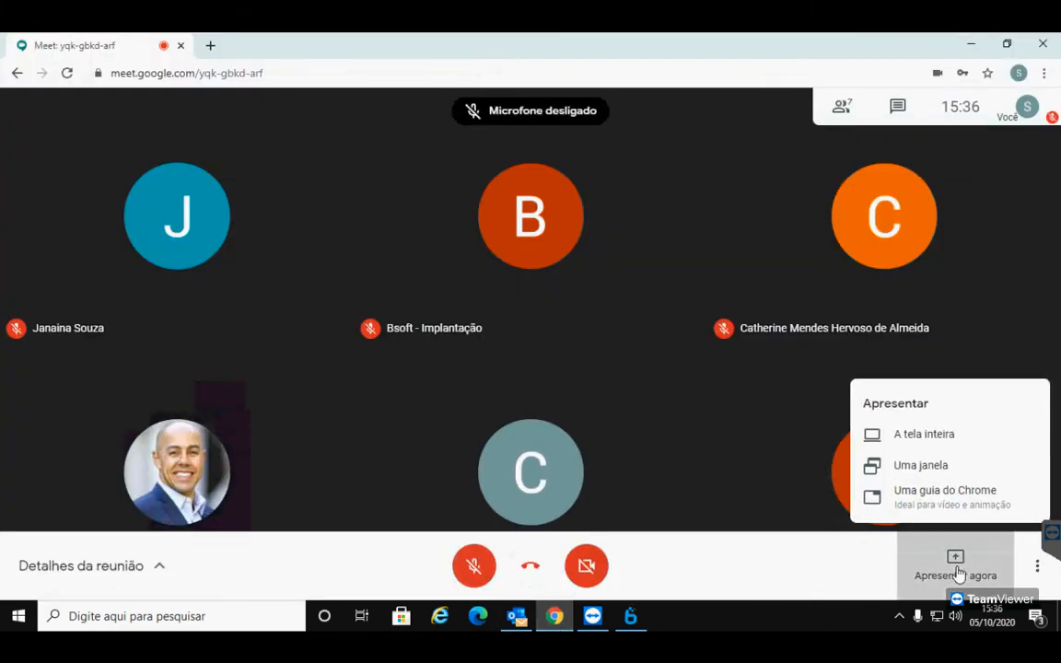
{"action": "left_click", "coordinate": [921, 460]}
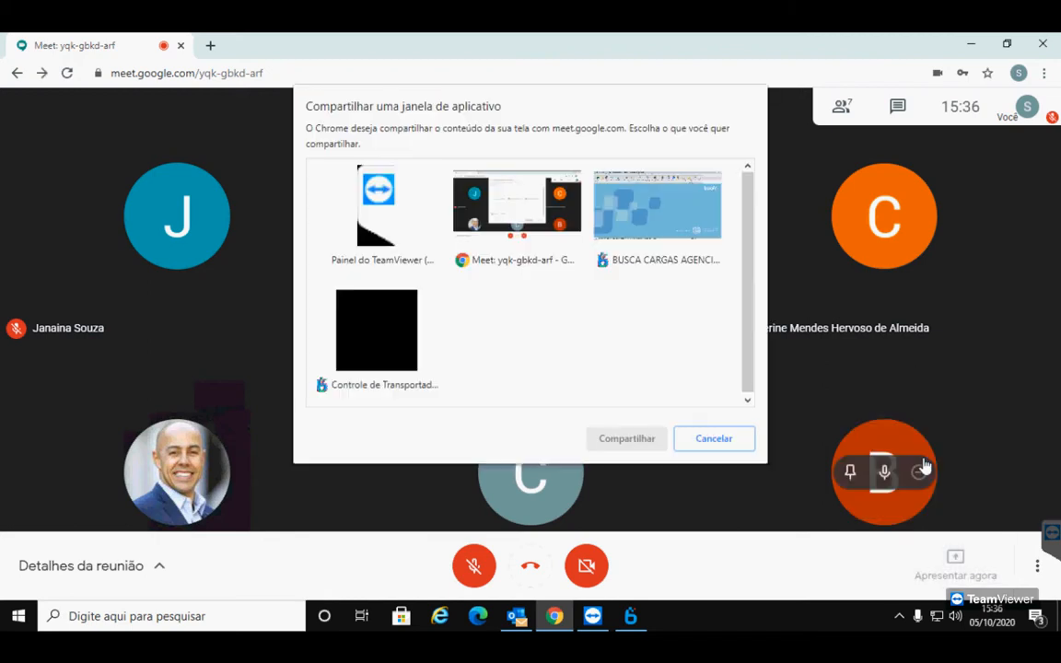
{"action": "left_click", "coordinate": [668, 217]}
{"action": "left_click", "coordinate": [626, 439]}
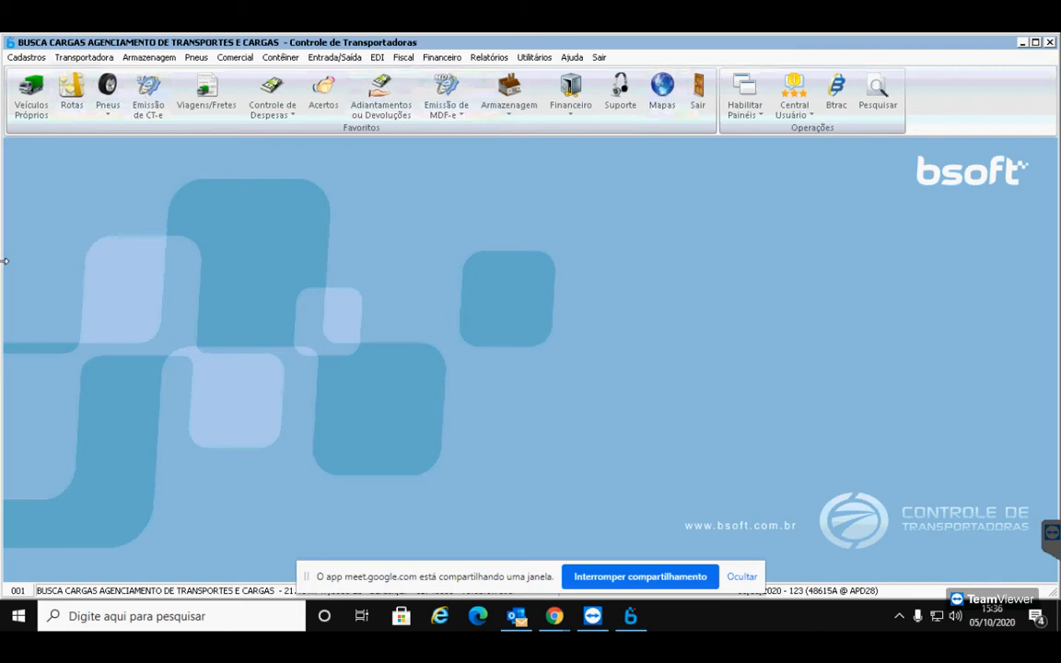
Hide Chrome's screen-sharing bar at the bottom of the screen
{"action": "left_click", "coordinate": [741, 577]}
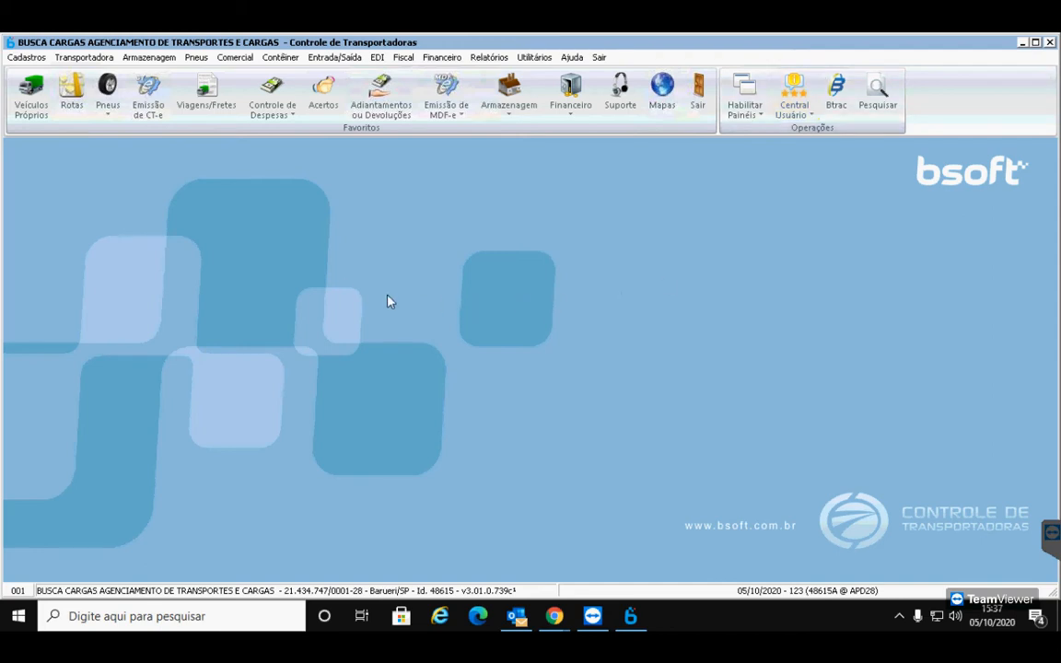
Open Cadastro de Empresas for BUSCA CARGAS on its Documentos Fiscais Eletrônicos tab
{"action": "left_click", "coordinate": [28, 58]}
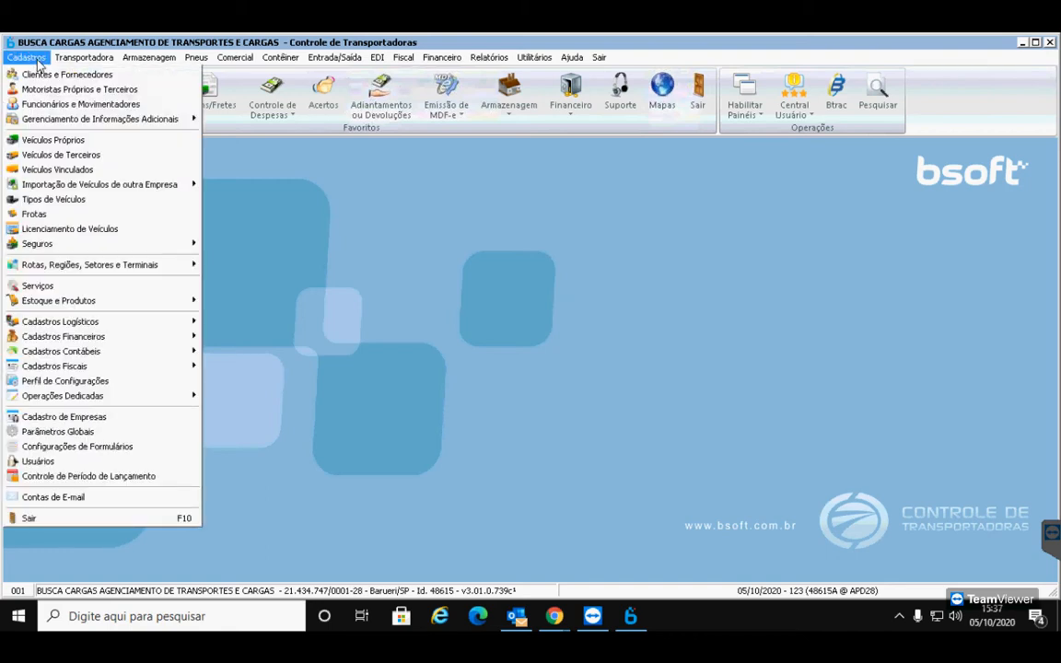
{"action": "left_click", "coordinate": [115, 417]}
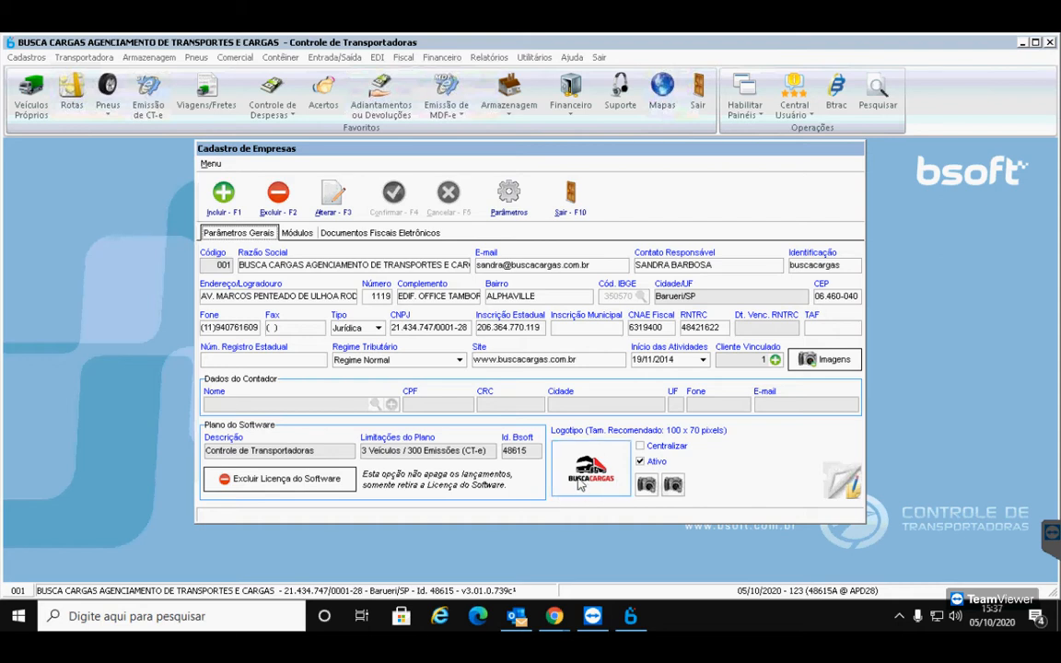
{"action": "left_click", "coordinate": [403, 237]}
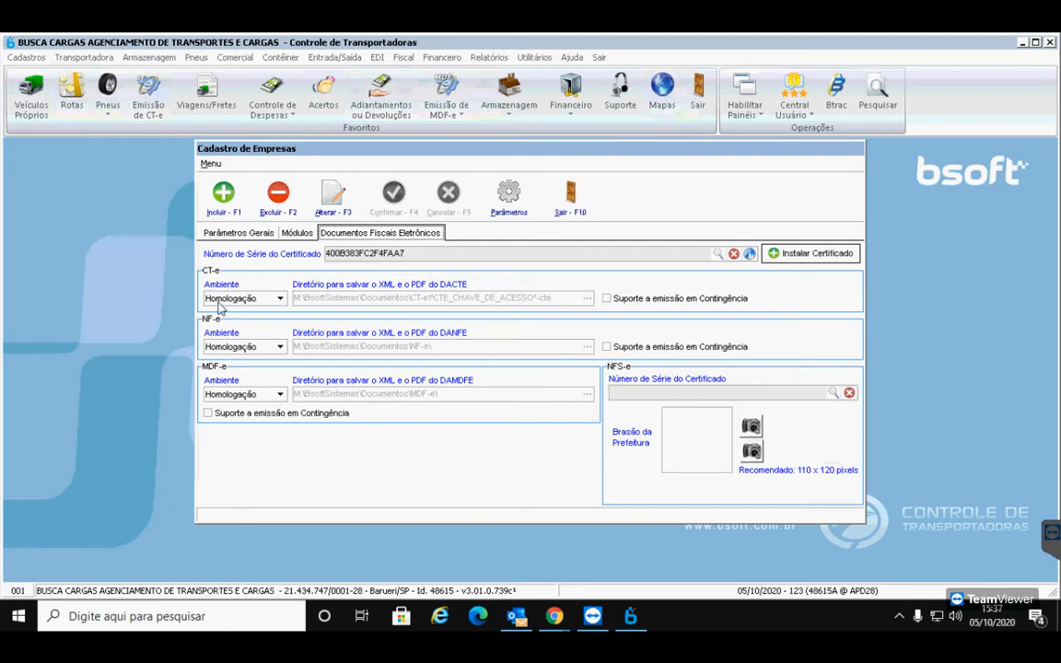
Check the CT-e Ambiente options, keep Homologação, and return to the Meet call
{"action": "left_click", "coordinate": [280, 299]}
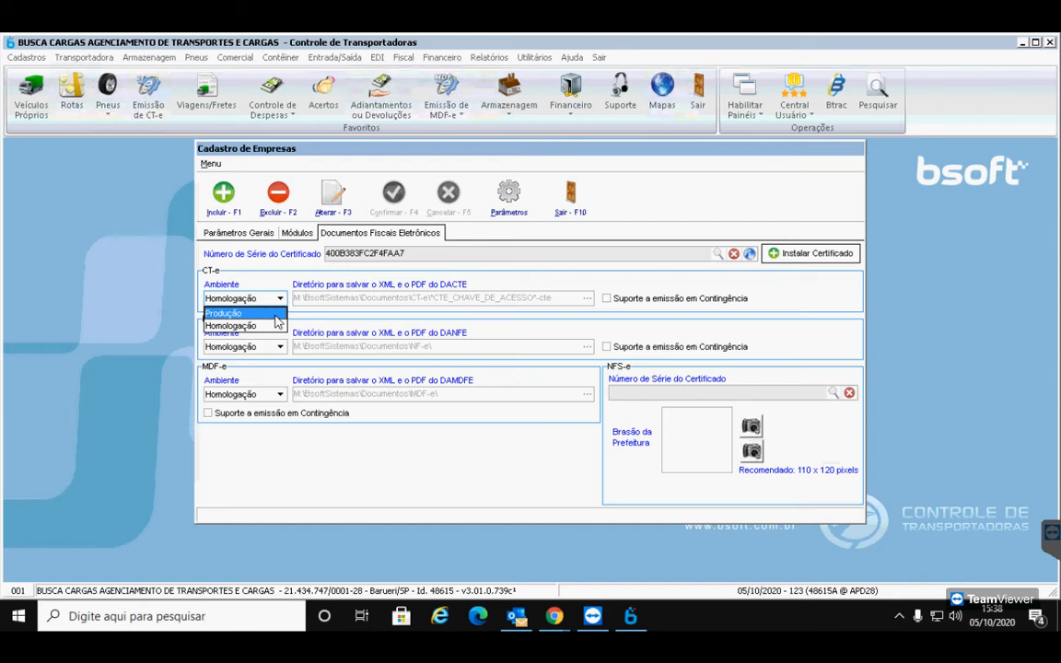
{"action": "left_click", "coordinate": [283, 300]}
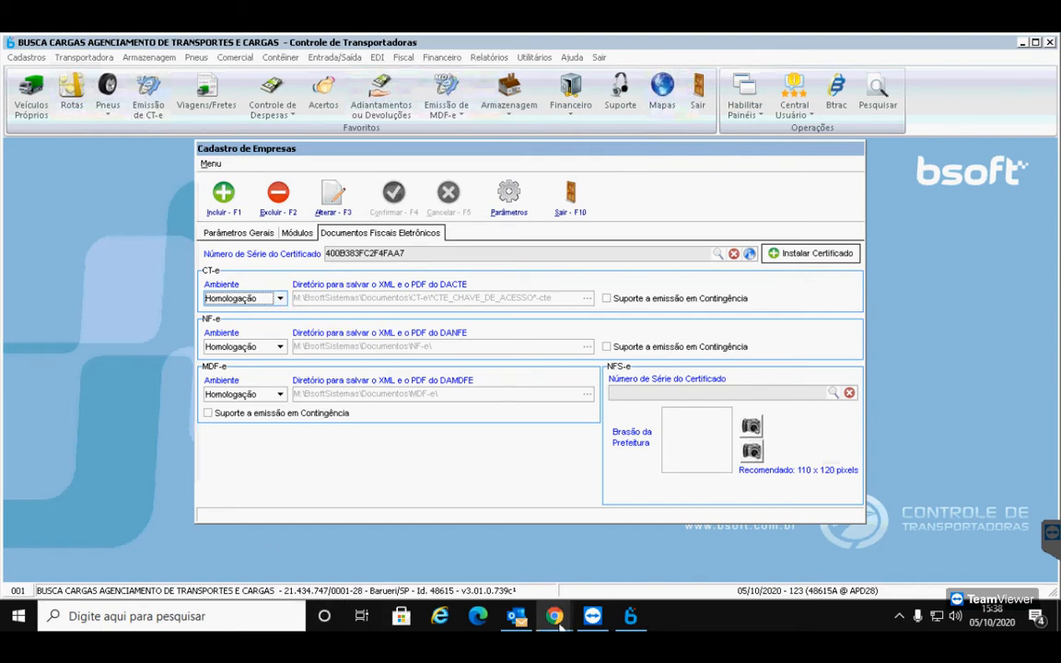
{"action": "mouse_move", "coordinate": [554, 616]}
{"action": "left_click", "coordinate": [467, 547]}
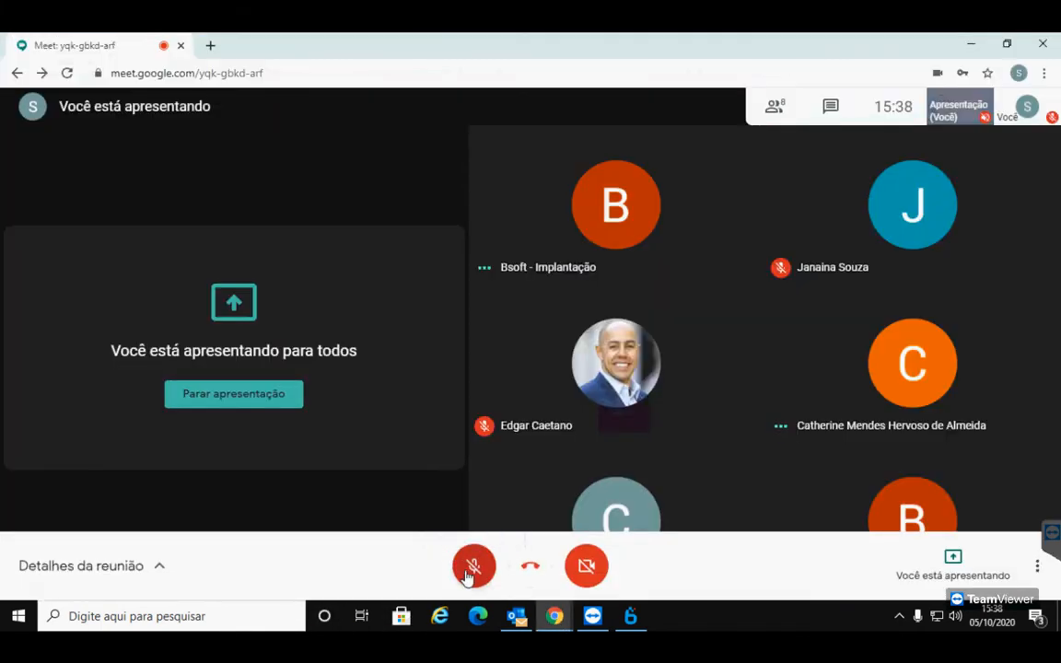
Mute the Meet microphone and bring Bsoft's company fiscal-documents settings back in front
{"action": "left_click", "coordinate": [473, 565]}
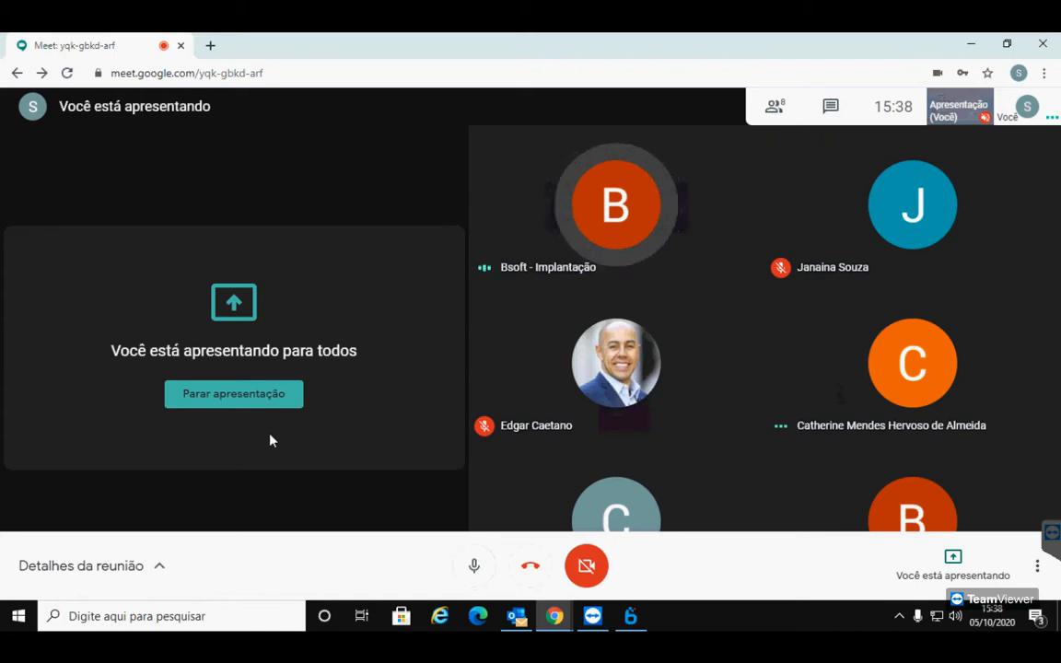
{"action": "left_click", "coordinate": [474, 569]}
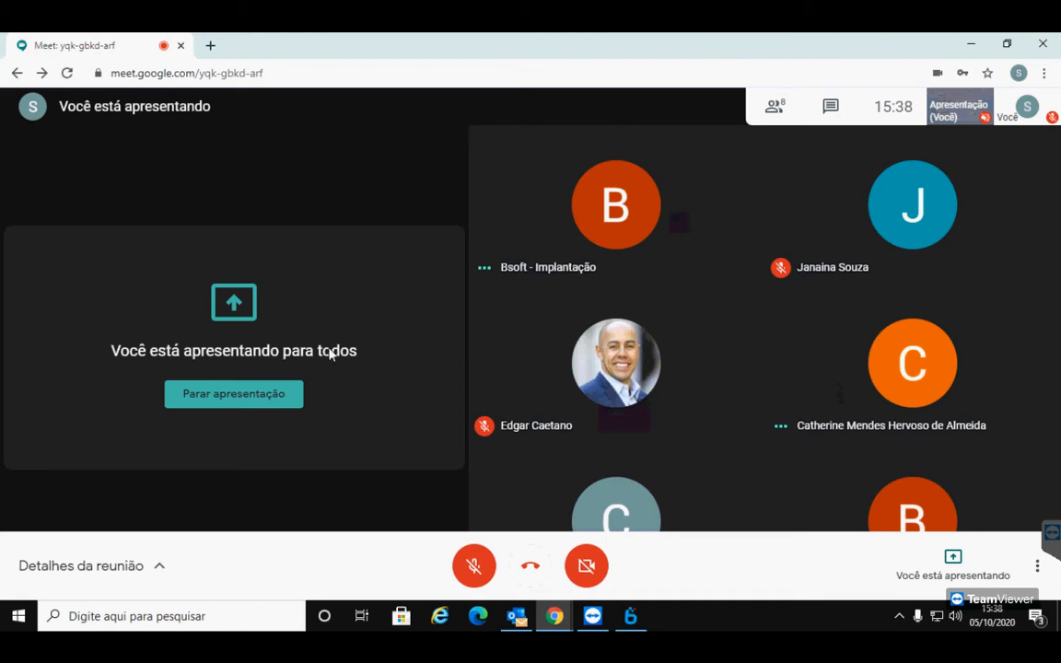
{"action": "left_click", "coordinate": [631, 614]}
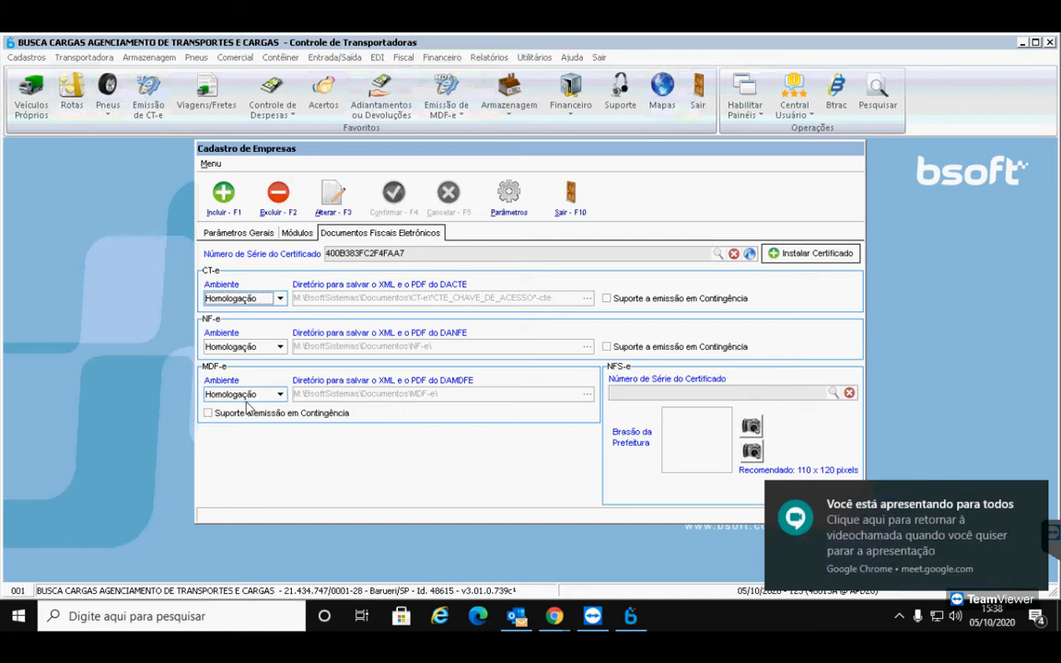
Open Parâmetros Globais on CT-e / Minuta de Conhecimento > Configurações do Documento
{"action": "mouse_move", "coordinate": [555, 625]}
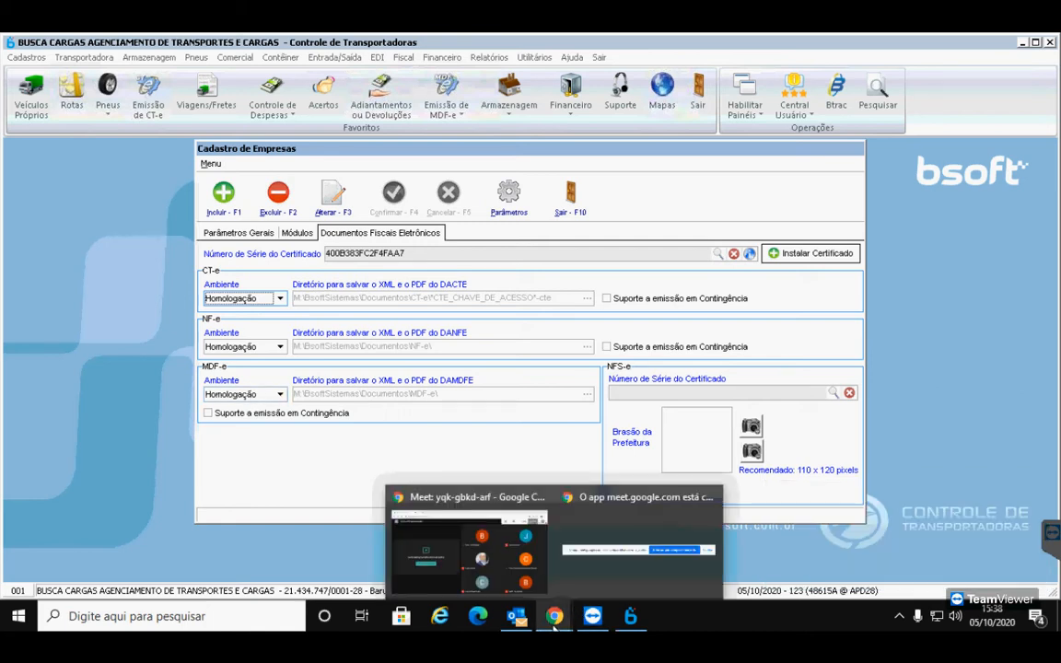
{"action": "left_click", "coordinate": [509, 194]}
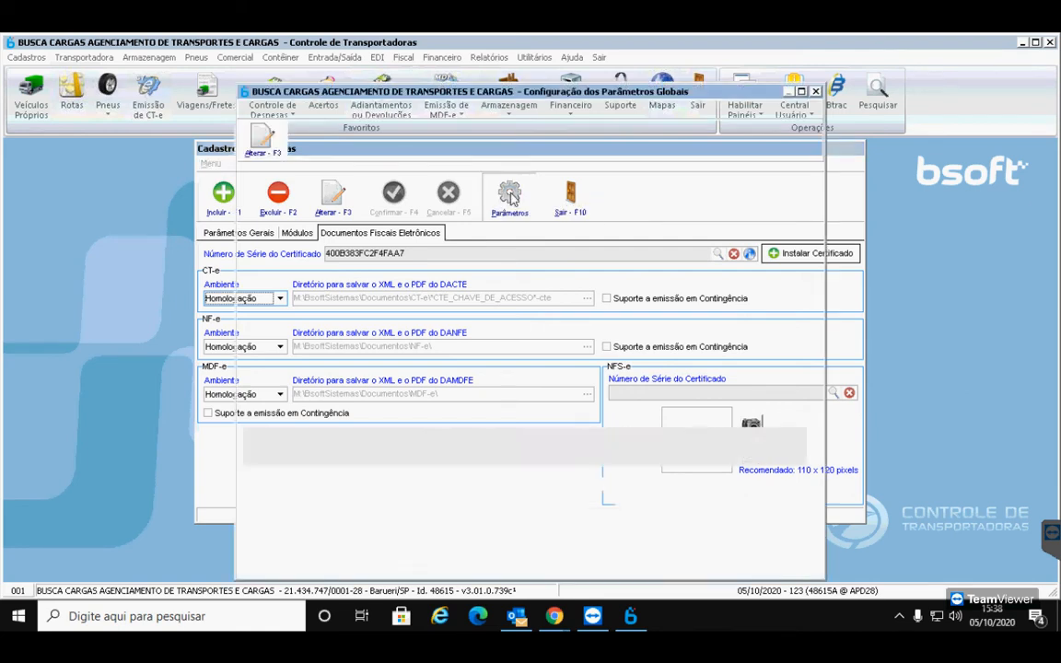
{"action": "left_click", "coordinate": [592, 173]}
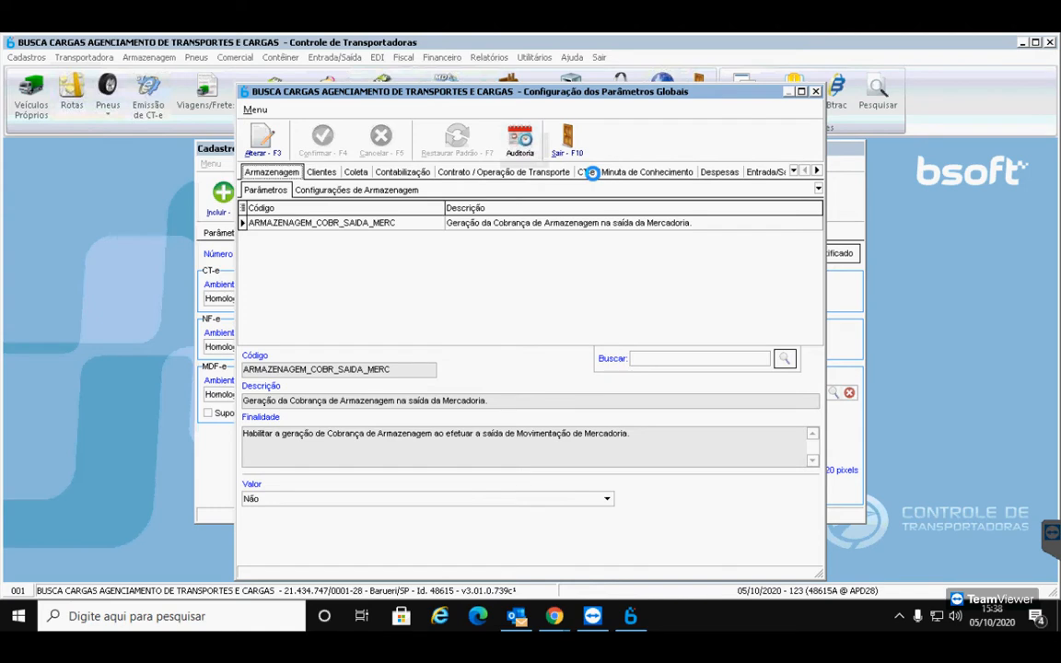
{"action": "left_click", "coordinate": [590, 172]}
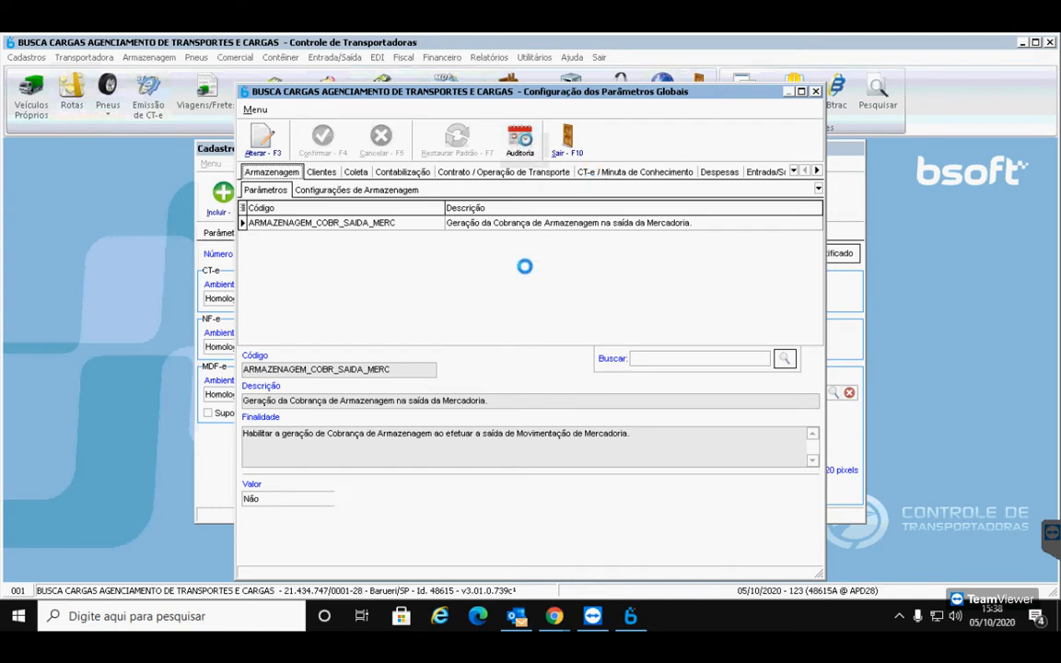
{"action": "left_click", "coordinate": [371, 189]}
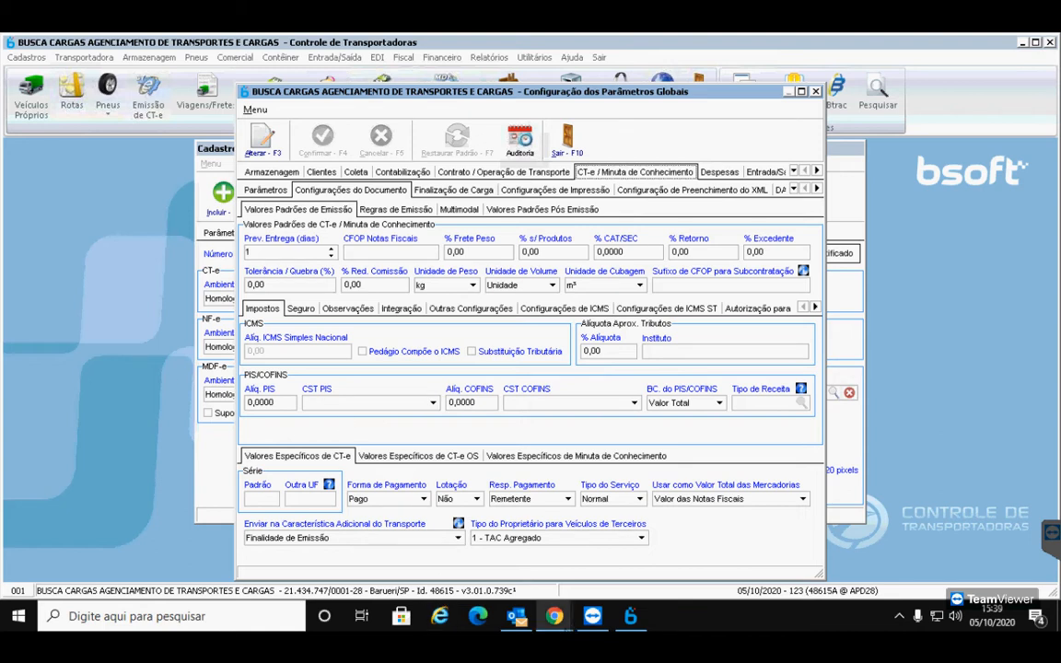
{"action": "mouse_move", "coordinate": [552, 621]}
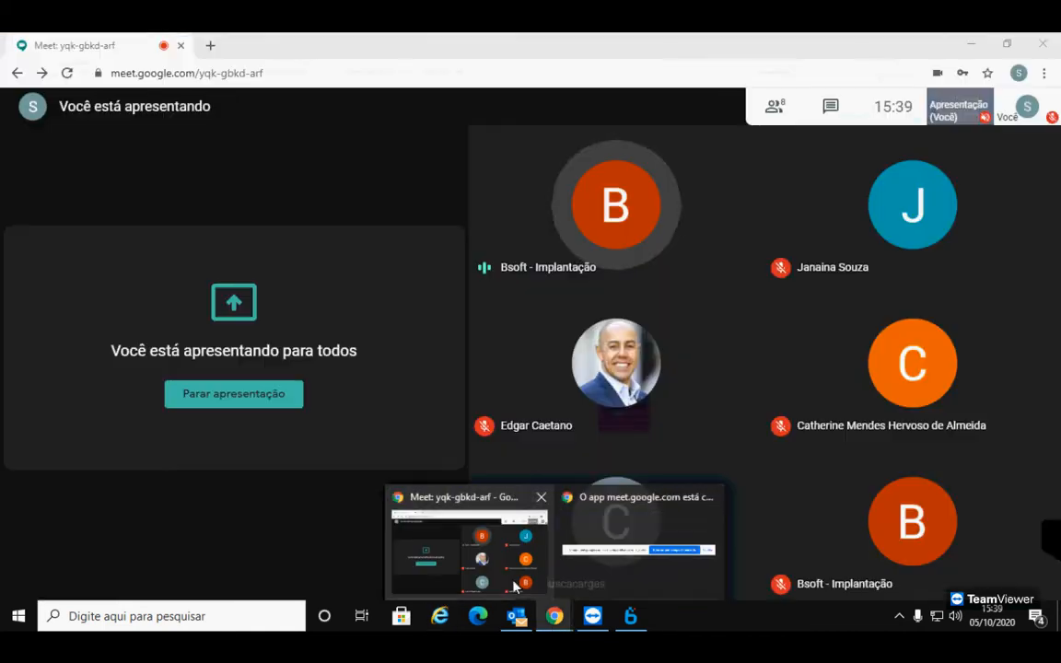
{"action": "left_click", "coordinate": [516, 585]}
{"action": "left_click", "coordinate": [473, 567]}
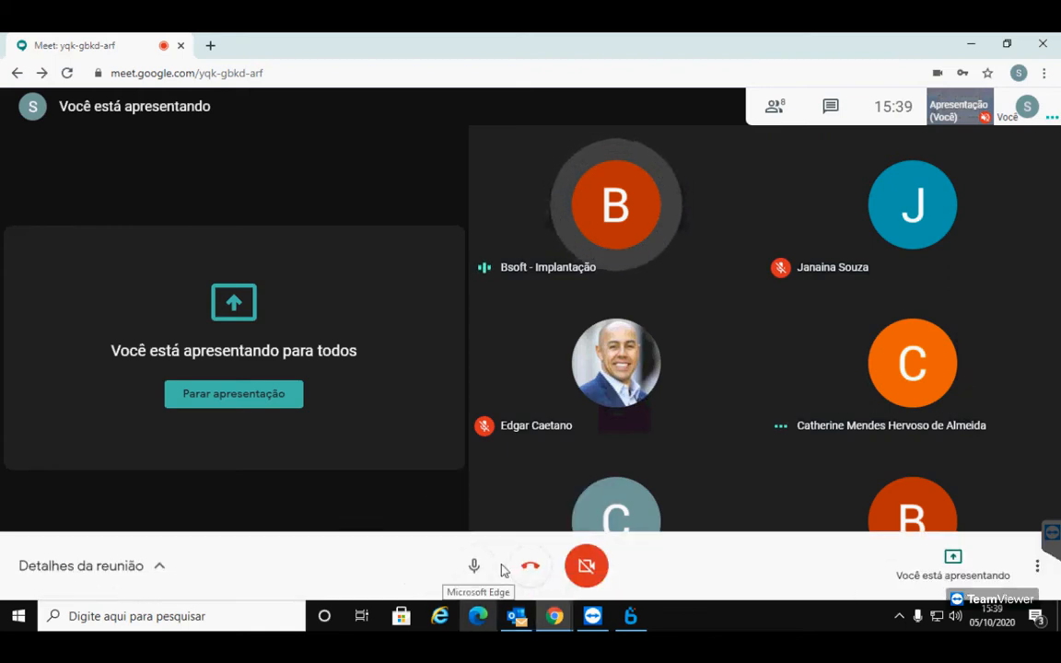
{"action": "left_click", "coordinate": [472, 571]}
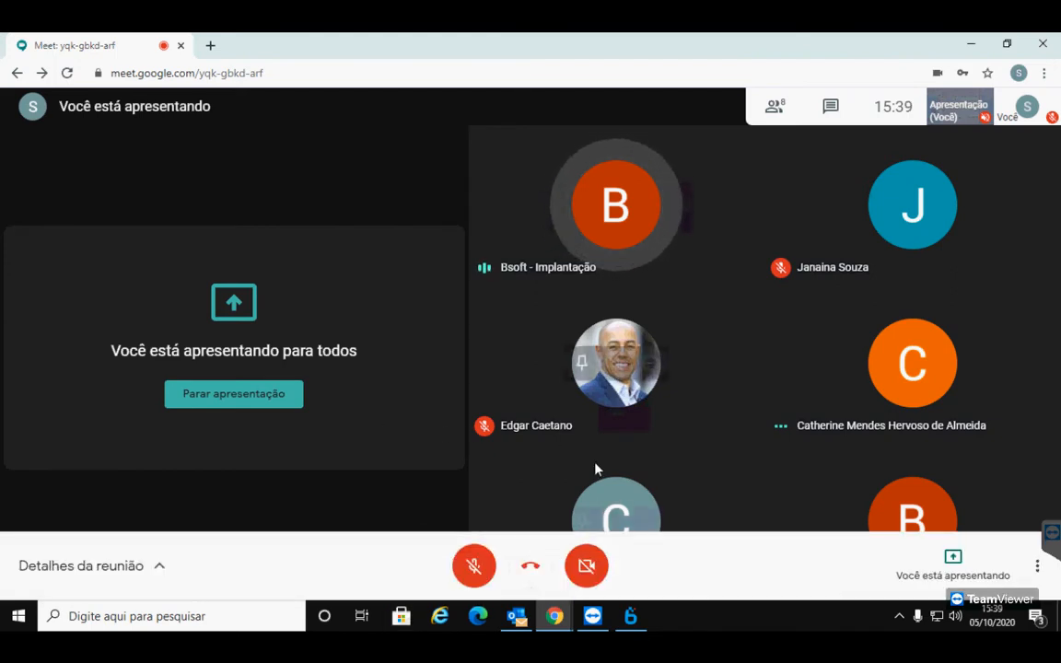
{"action": "left_click", "coordinate": [632, 619]}
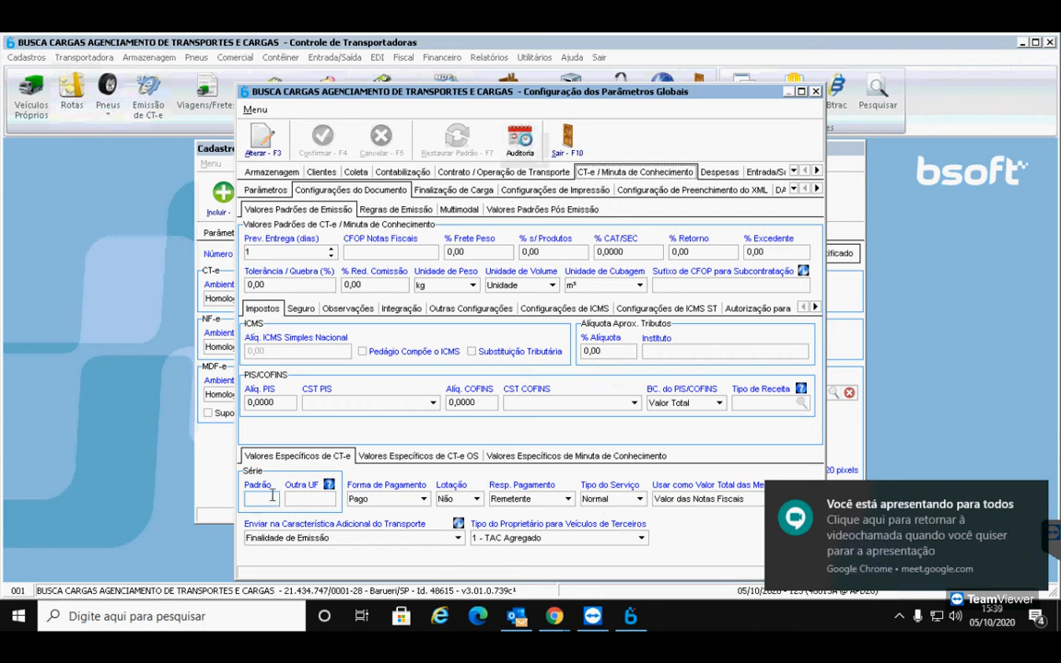
Enter 0 as the CT-e Série Padrão, confirm it, and show the Parâmetros code list
{"action": "left_click", "coordinate": [262, 139]}
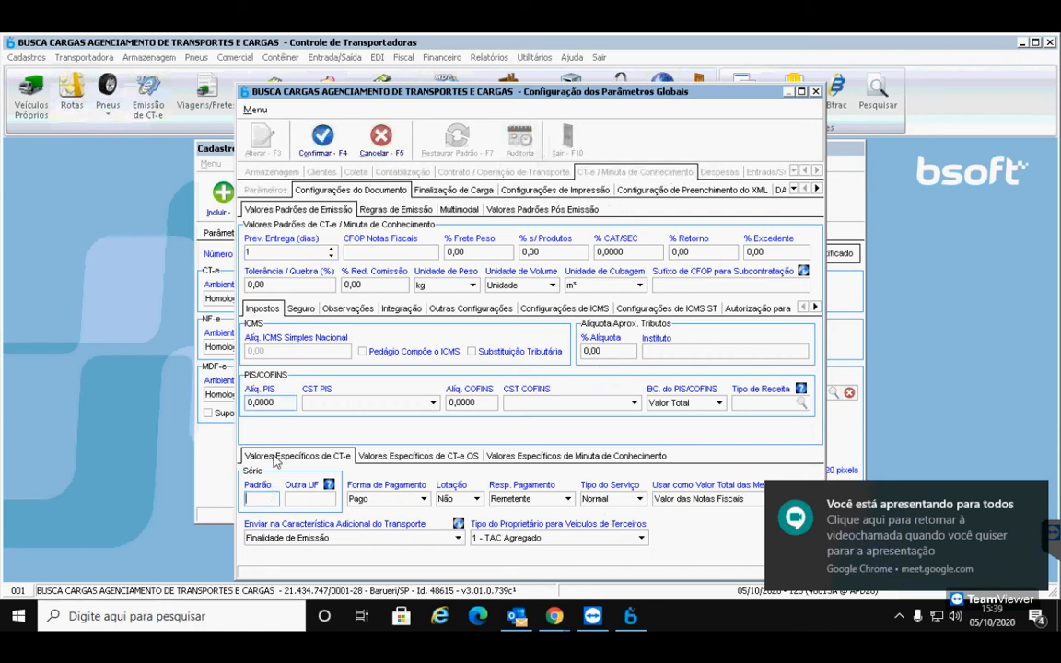
{"action": "left_click", "coordinate": [262, 498]}
{"action": "type", "text": "0"}
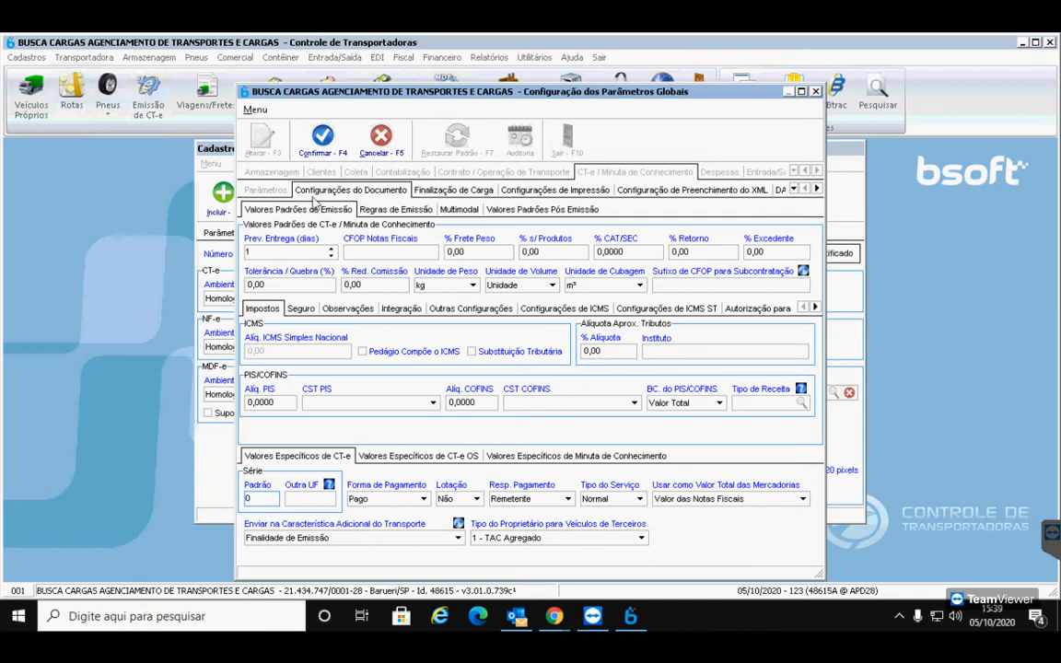
{"action": "left_click", "coordinate": [324, 145]}
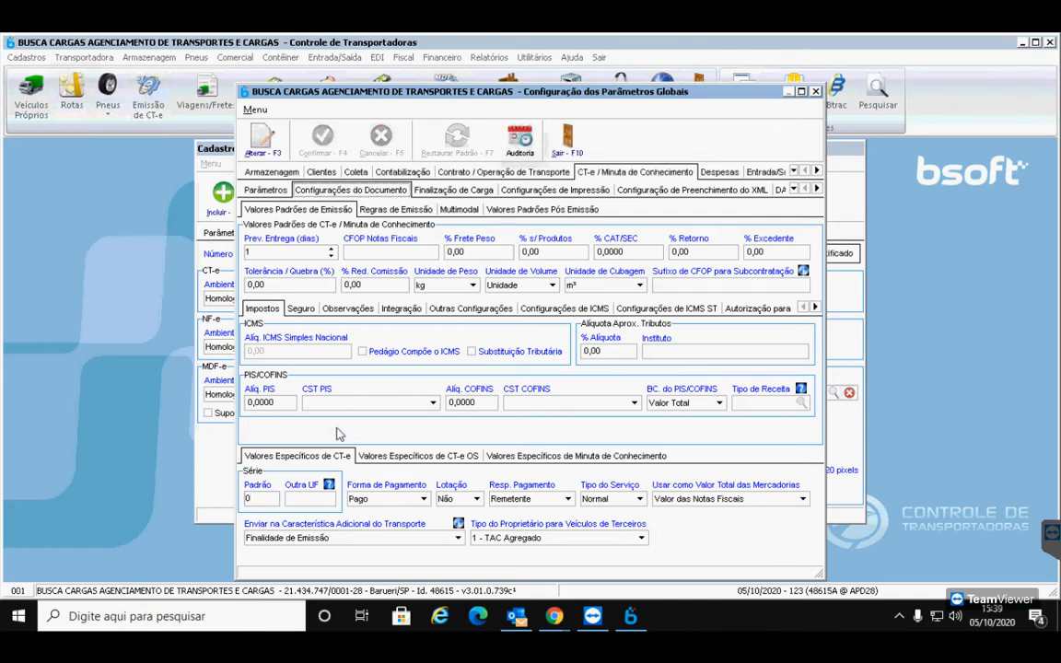
{"action": "left_click", "coordinate": [277, 191]}
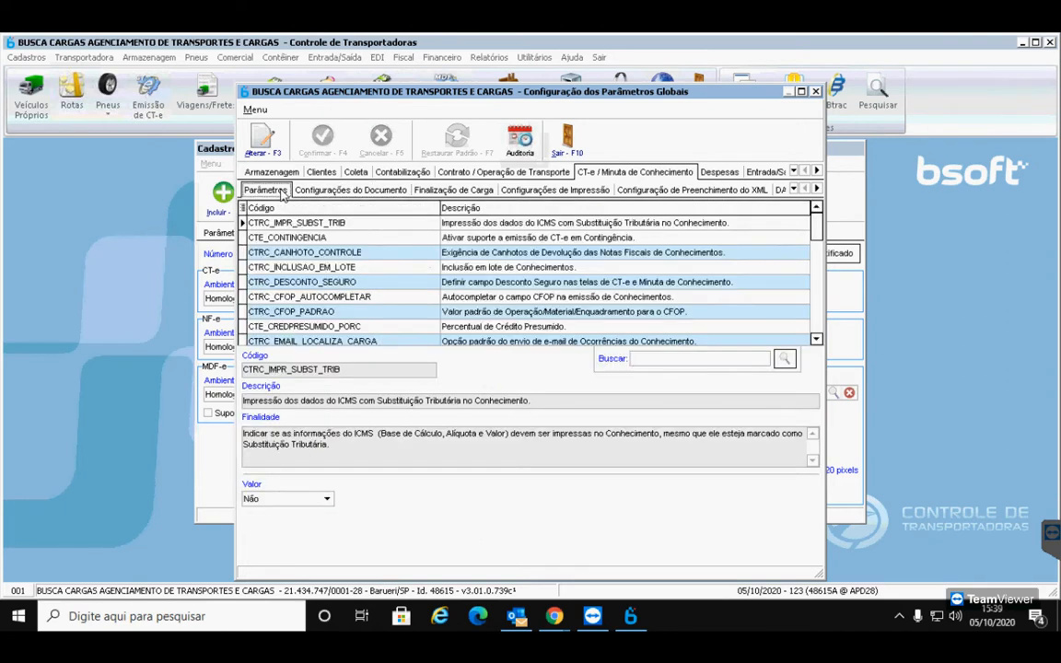
Open the CTRC_CFOP_PADRAO parameter and select its Valor of 352
{"action": "left_click", "coordinate": [316, 312]}
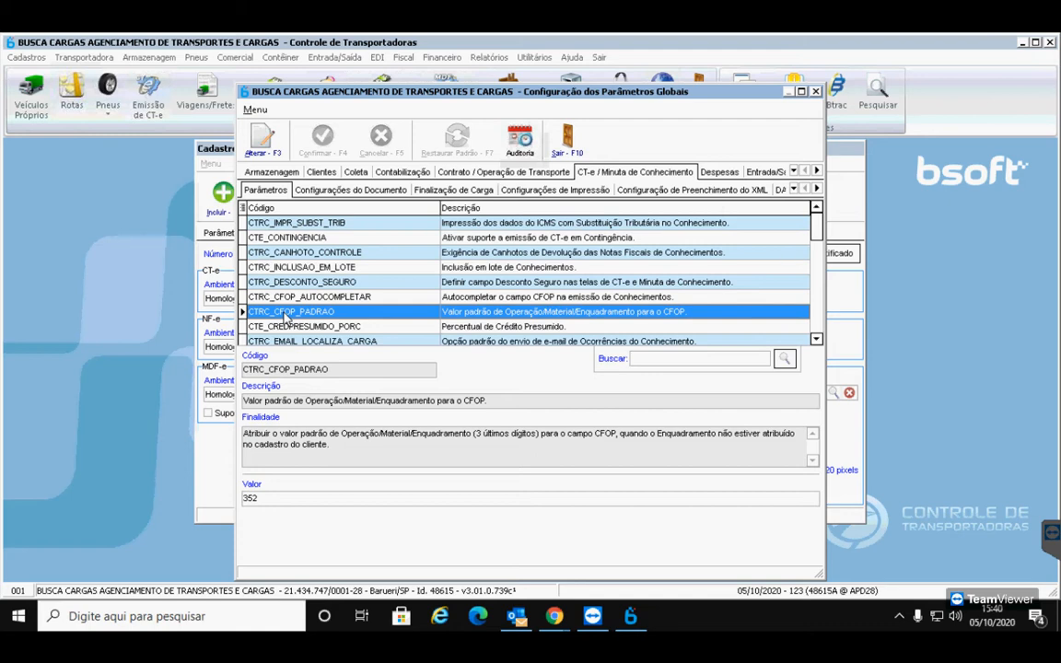
{"action": "left_click", "coordinate": [267, 498]}
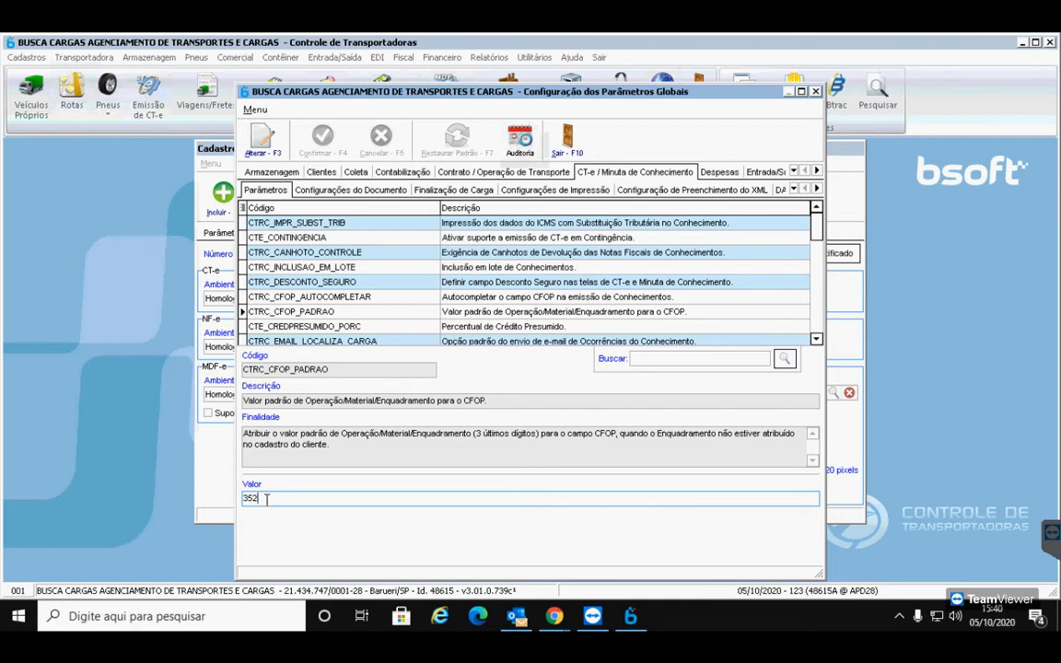
{"action": "left_click_drag", "start_coordinate": [266, 498], "coordinate": [233, 495]}
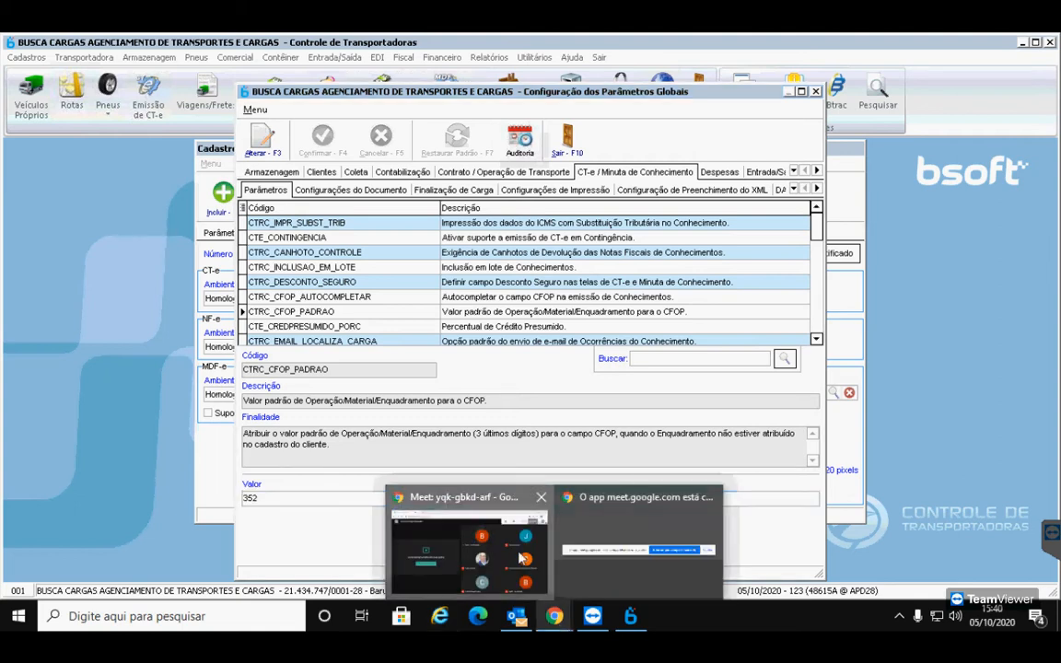
{"action": "left_click", "coordinate": [456, 571]}
{"action": "left_click", "coordinate": [465, 567]}
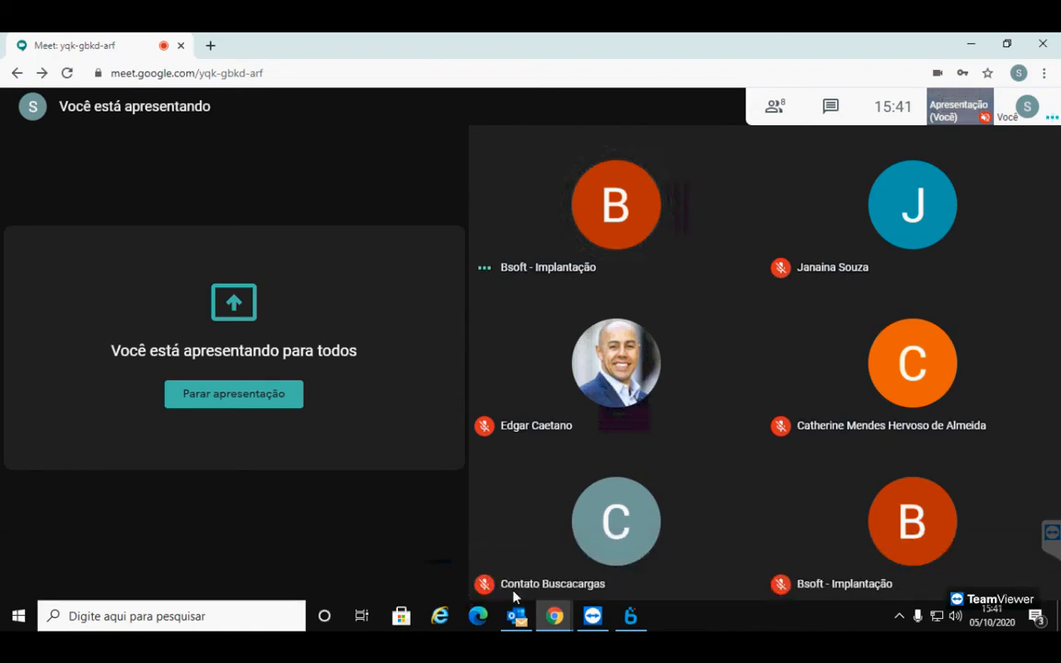
{"action": "left_click", "coordinate": [473, 565]}
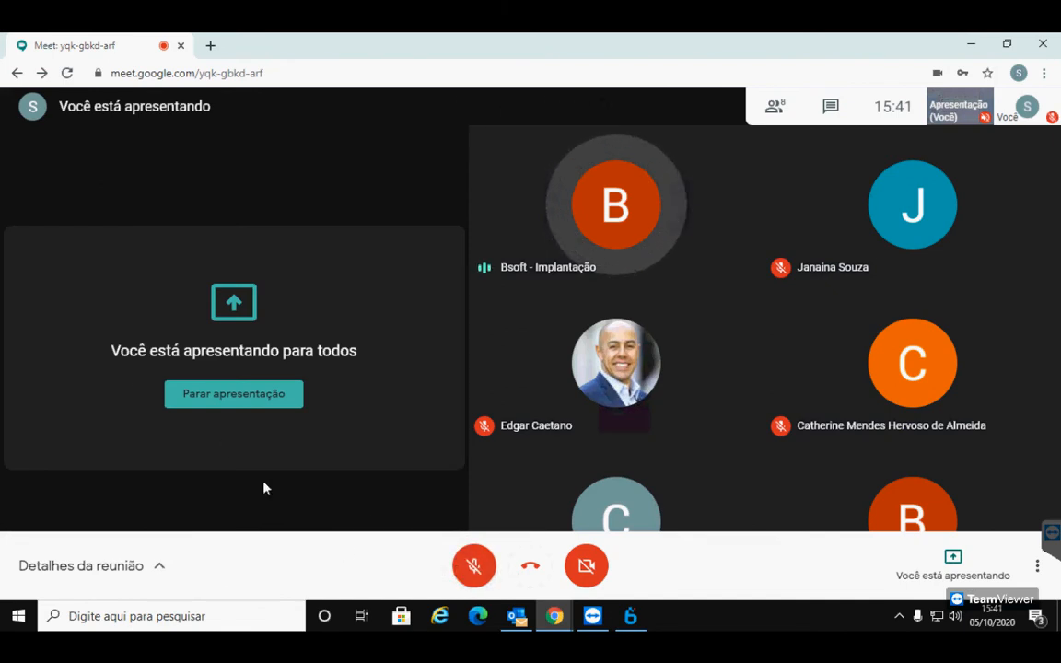
{"action": "left_click", "coordinate": [631, 615]}
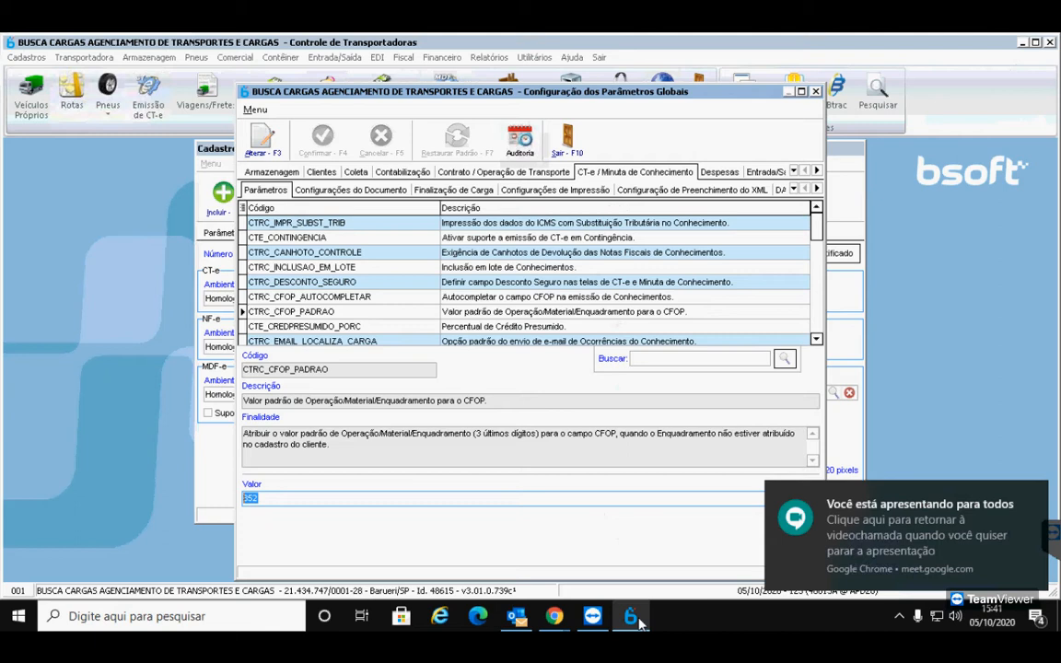
Set CTRC_CFOP_AUTOCOMPLETAR to Habilitar, confirm, and return to Configurações do Documento
{"action": "left_click", "coordinate": [342, 501]}
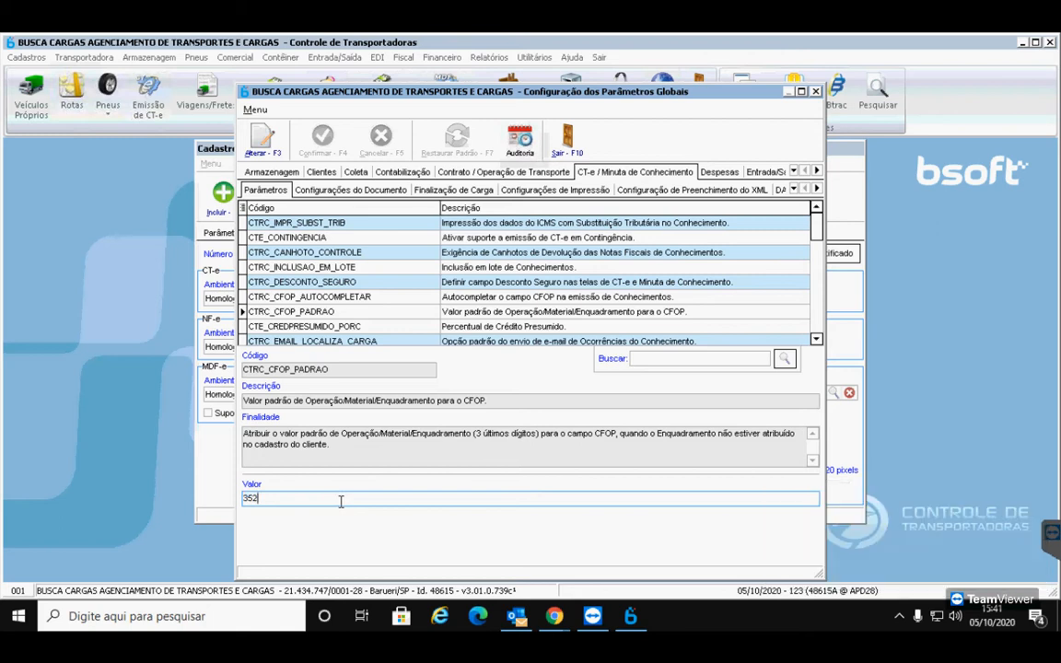
{"action": "left_click", "coordinate": [315, 298]}
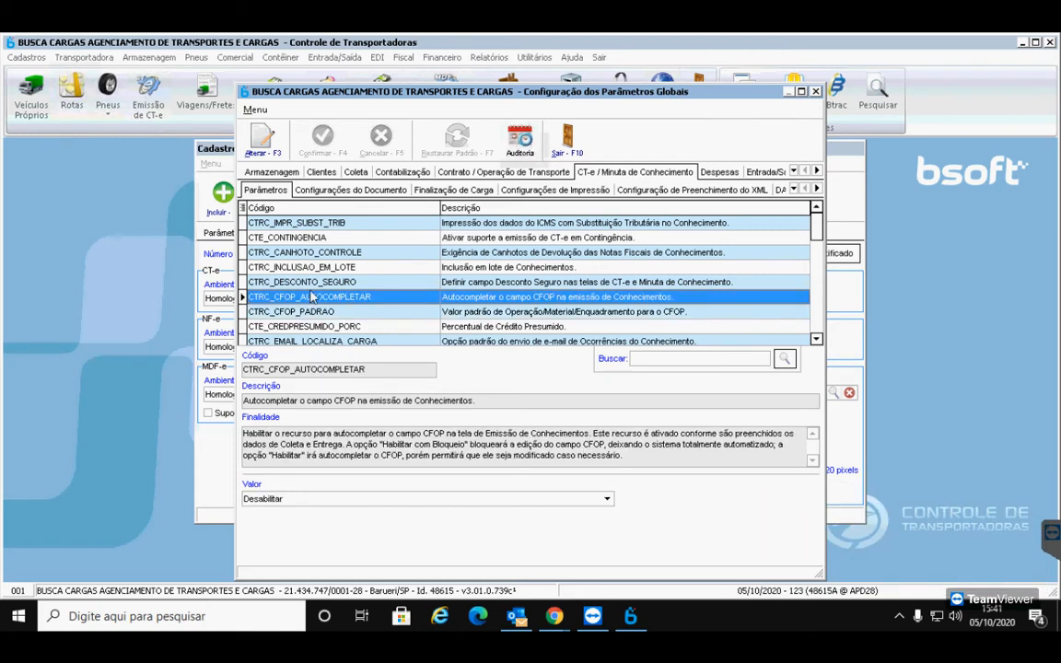
{"action": "left_click", "coordinate": [256, 139]}
{"action": "left_click", "coordinate": [276, 498]}
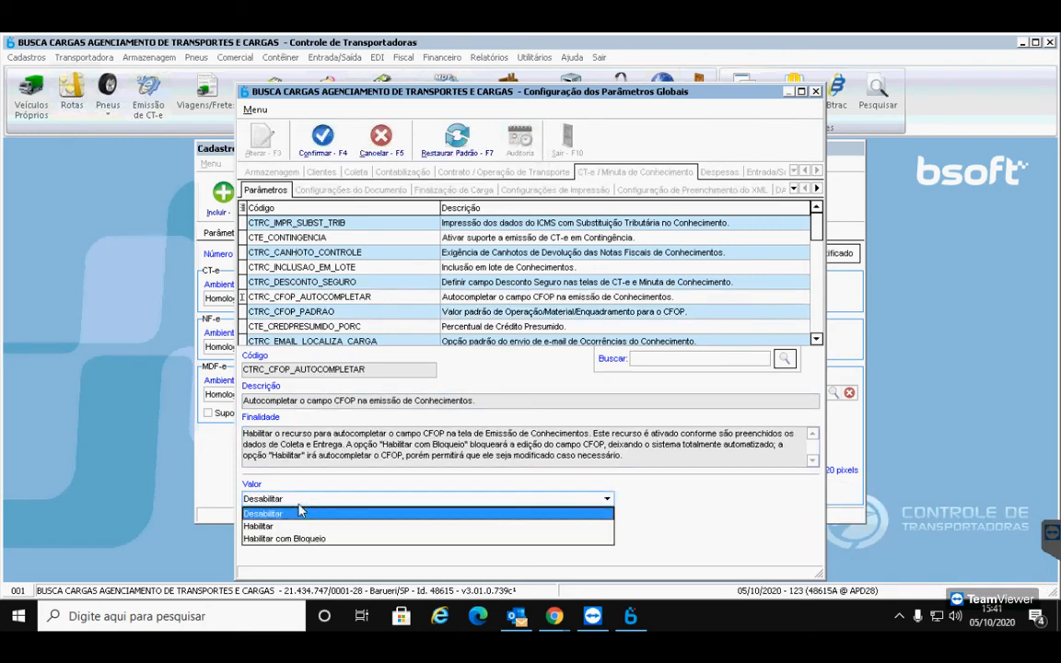
{"action": "left_click", "coordinate": [263, 526]}
{"action": "left_click", "coordinate": [322, 138]}
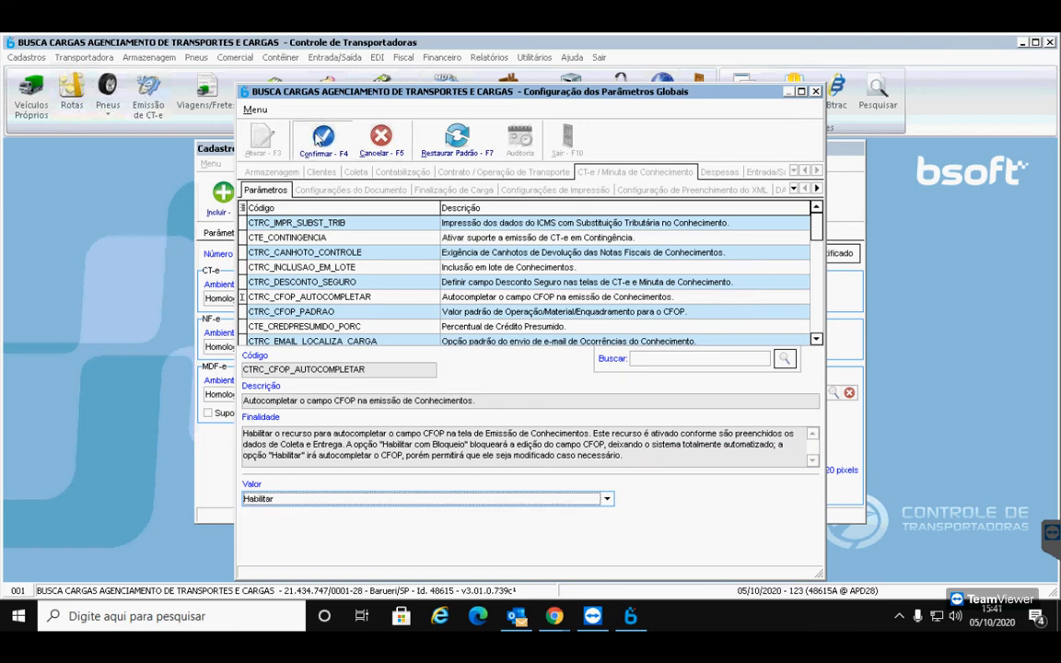
{"action": "left_click", "coordinate": [345, 191]}
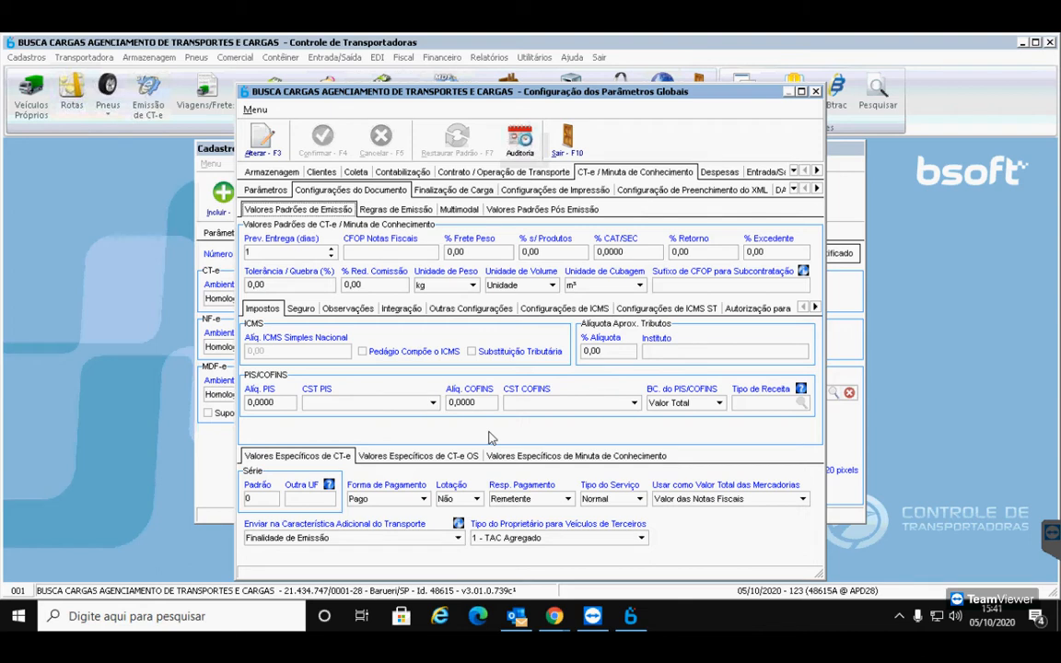
In Importação de XML, tick import rules 2, 3, 5 and 8 and confirm
{"action": "left_click", "coordinate": [815, 308]}
{"action": "left_click", "coordinate": [815, 307]}
{"action": "left_click", "coordinate": [815, 307]}
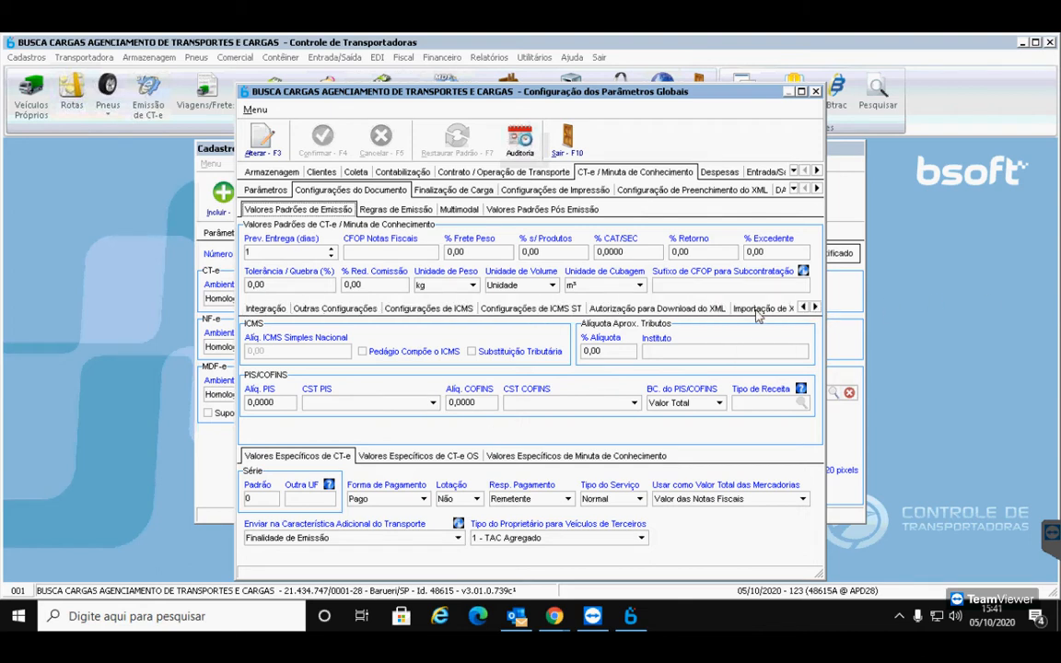
{"action": "left_click", "coordinate": [753, 310]}
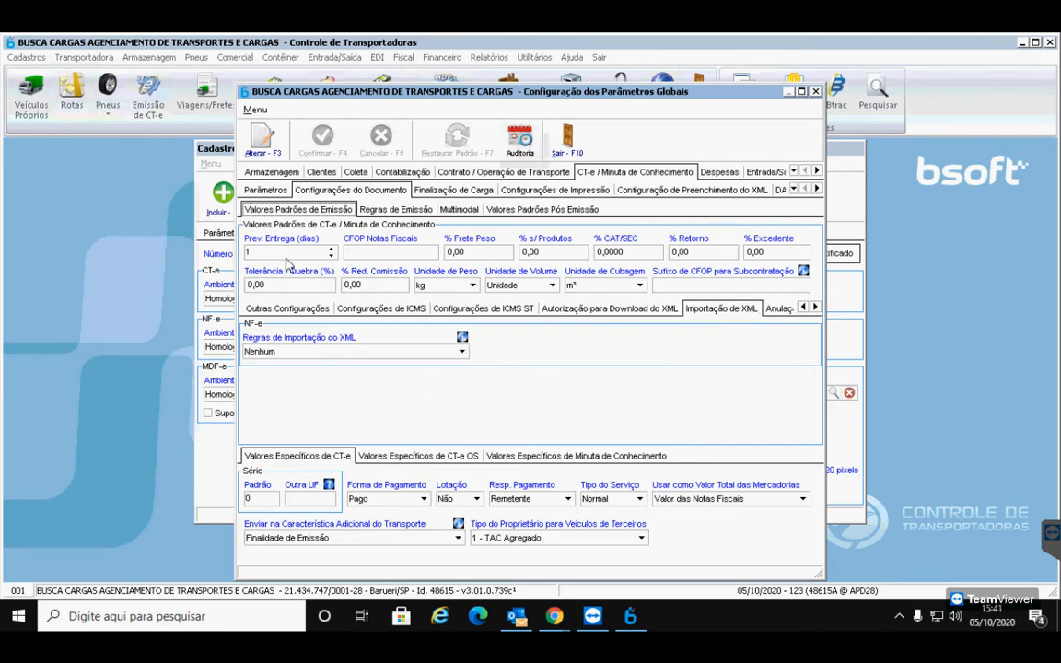
{"action": "left_click", "coordinate": [260, 137]}
{"action": "left_click", "coordinate": [327, 351]}
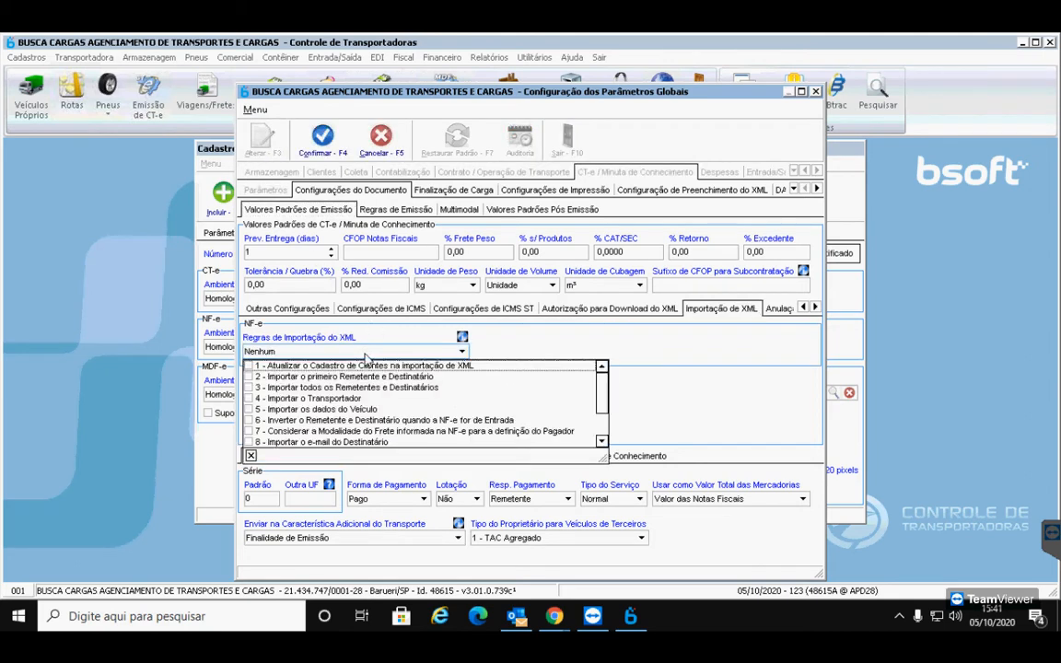
{"action": "left_click", "coordinate": [318, 377]}
{"action": "left_click", "coordinate": [297, 387]}
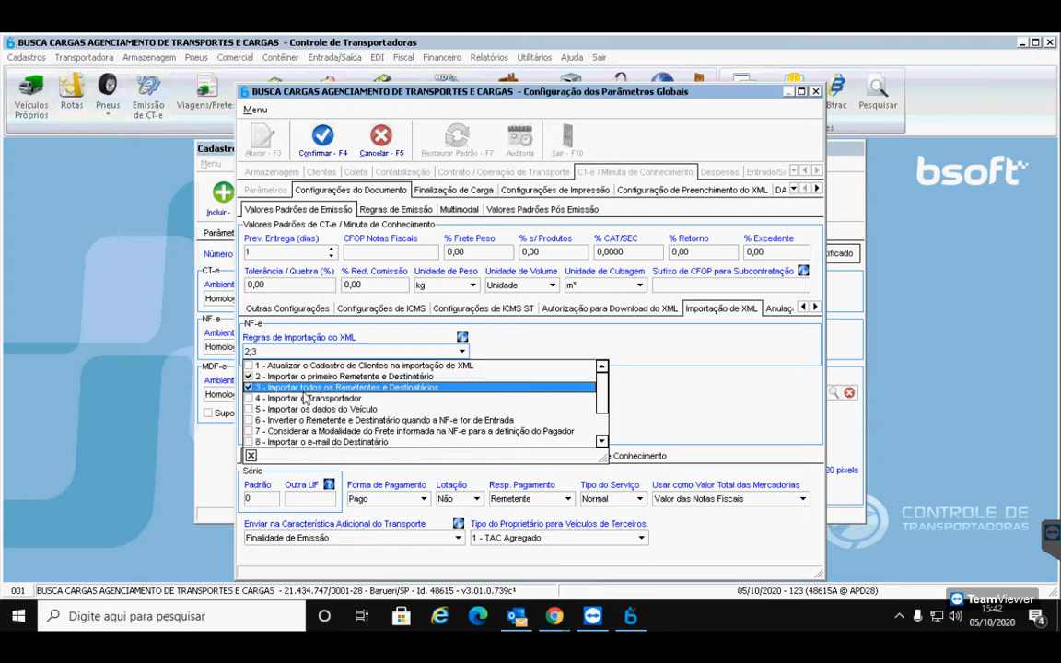
{"action": "left_click", "coordinate": [296, 411]}
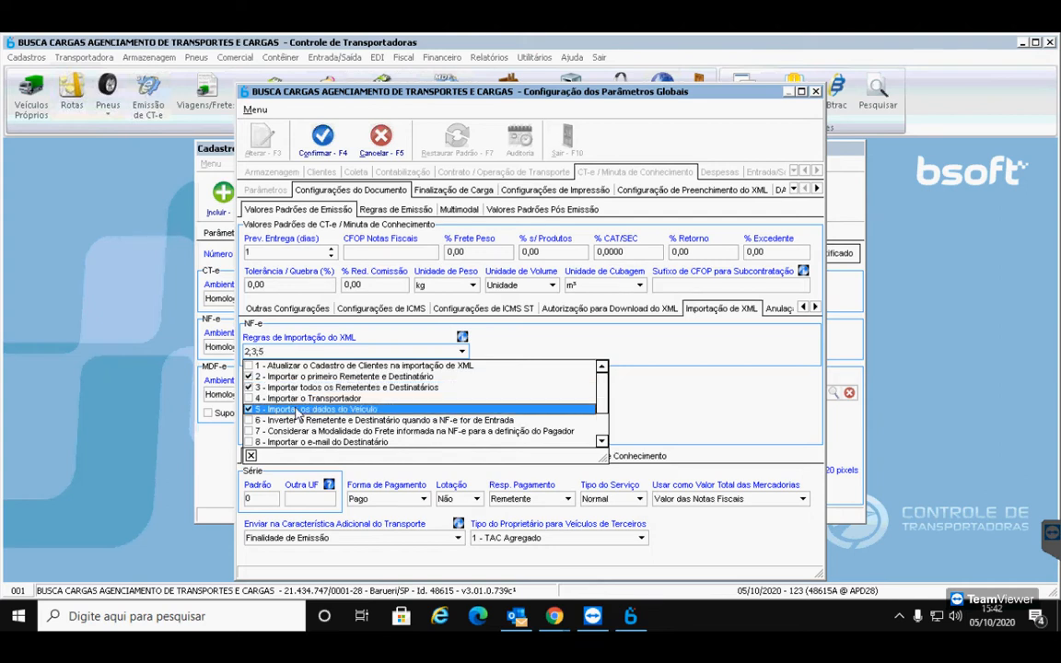
{"action": "left_click", "coordinate": [318, 442]}
{"action": "left_click", "coordinate": [300, 125]}
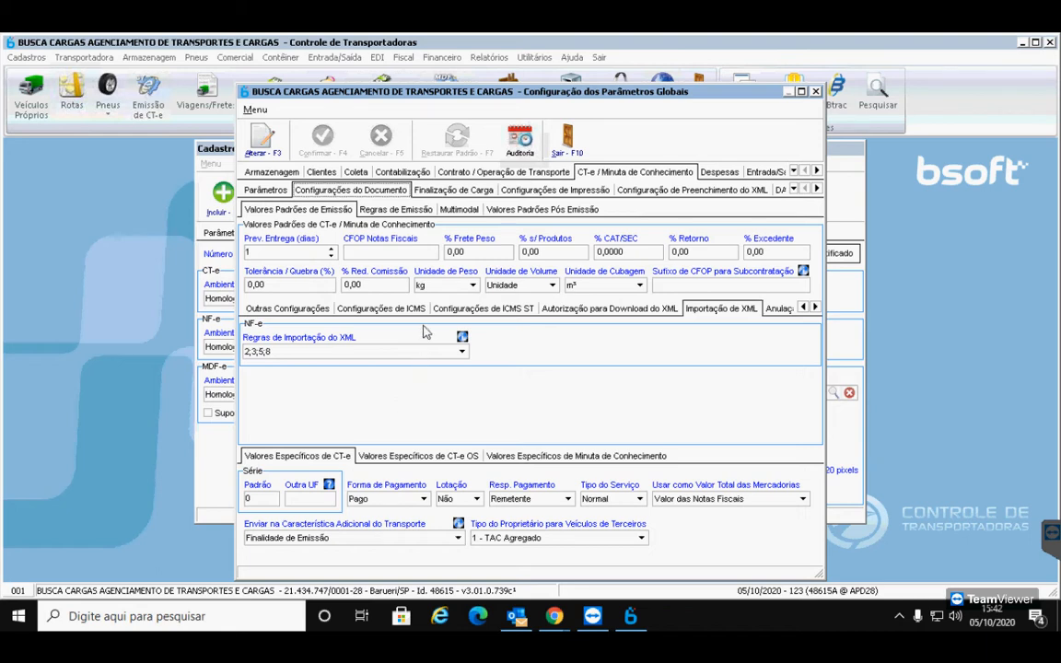
Open Regras de Emissão > Regra de Cálculo and list the Tipo de Cálculo do ICMS options
{"action": "left_click", "coordinate": [407, 212]}
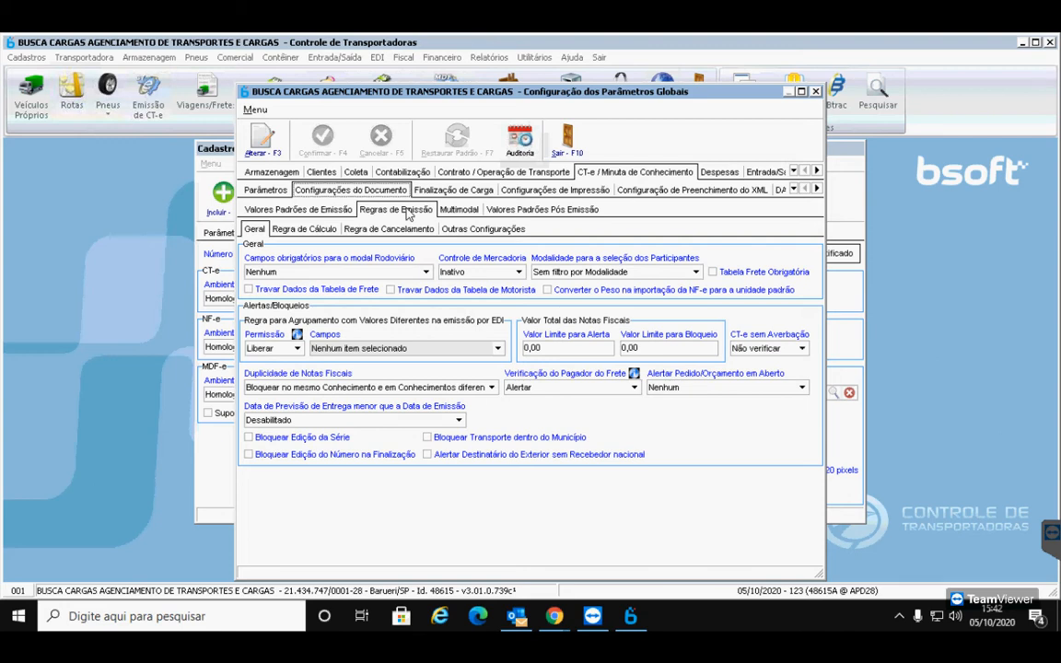
{"action": "left_click", "coordinate": [323, 230]}
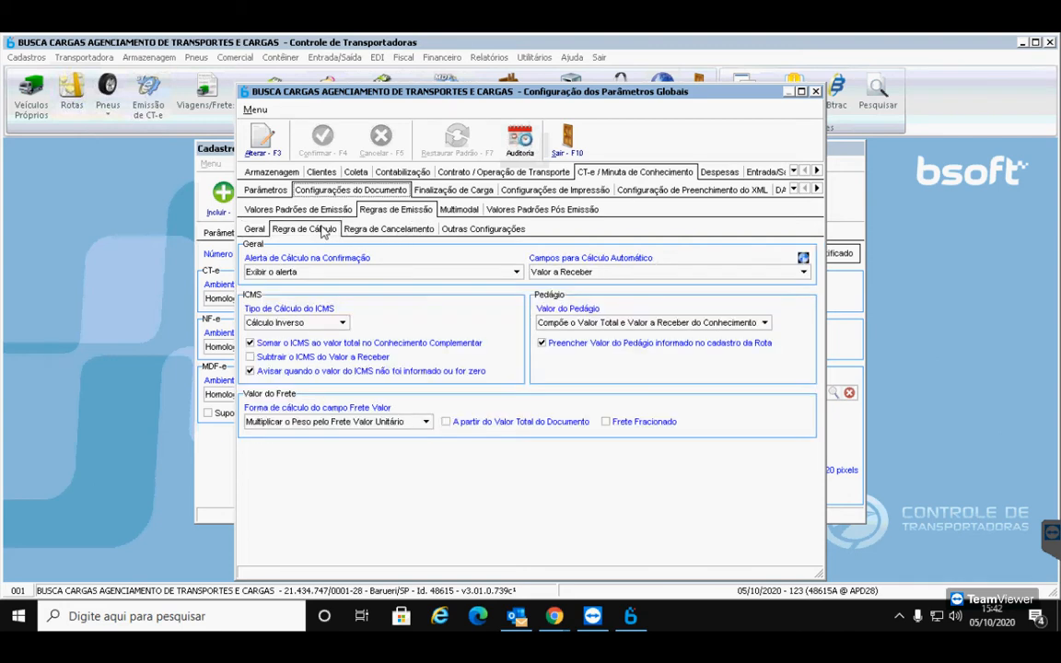
{"action": "left_click", "coordinate": [312, 324]}
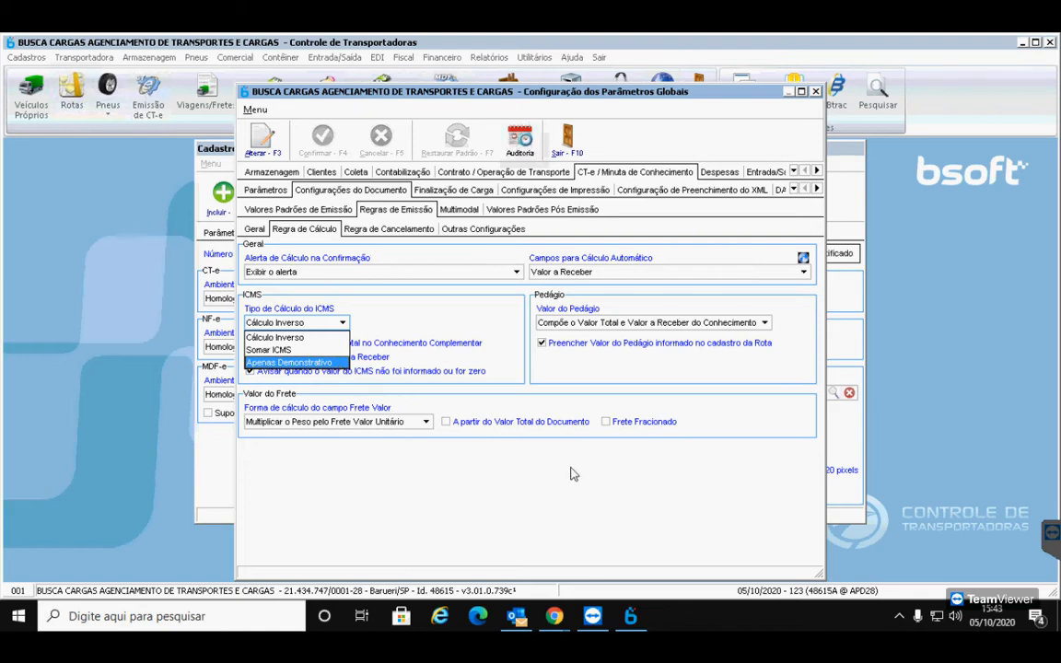
{"action": "mouse_move", "coordinate": [553, 616]}
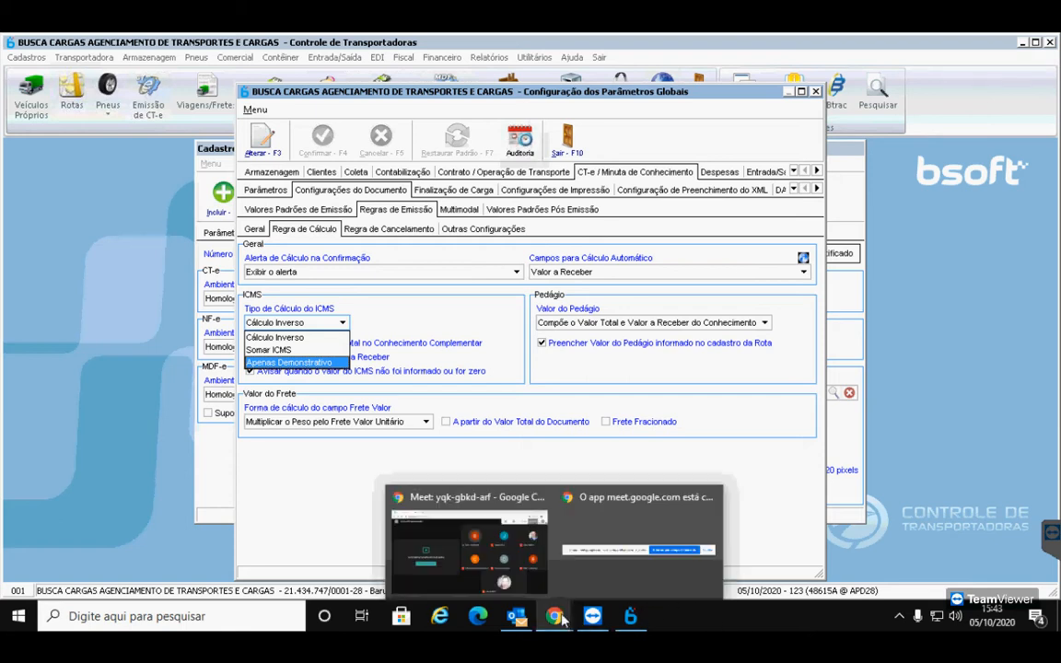
{"action": "left_click", "coordinate": [469, 542]}
{"action": "left_click", "coordinate": [473, 569]}
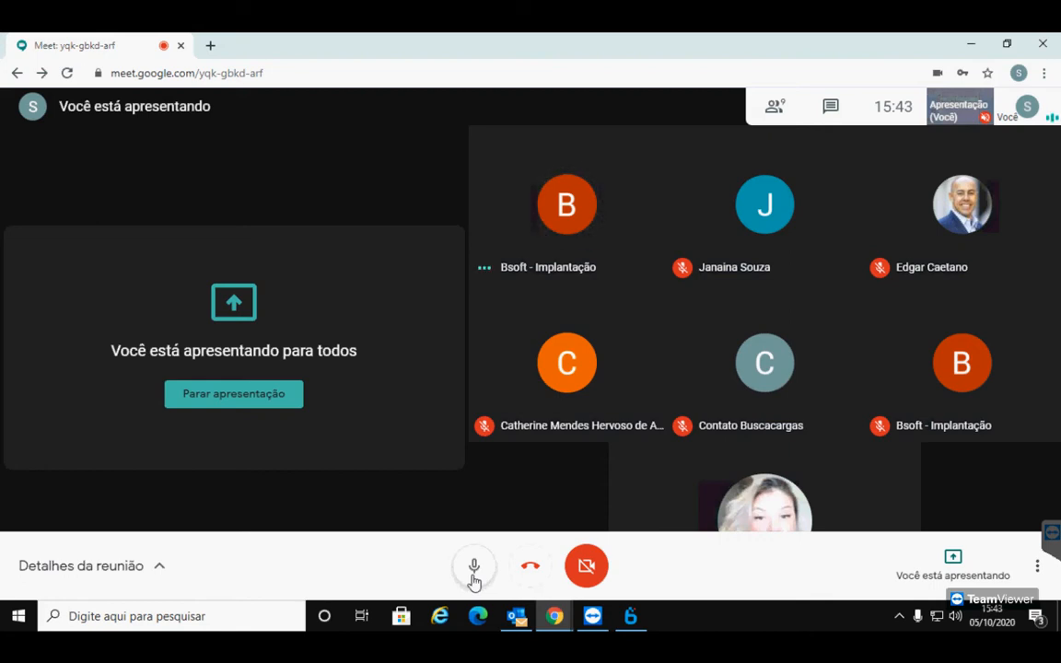
{"action": "left_click", "coordinate": [472, 572]}
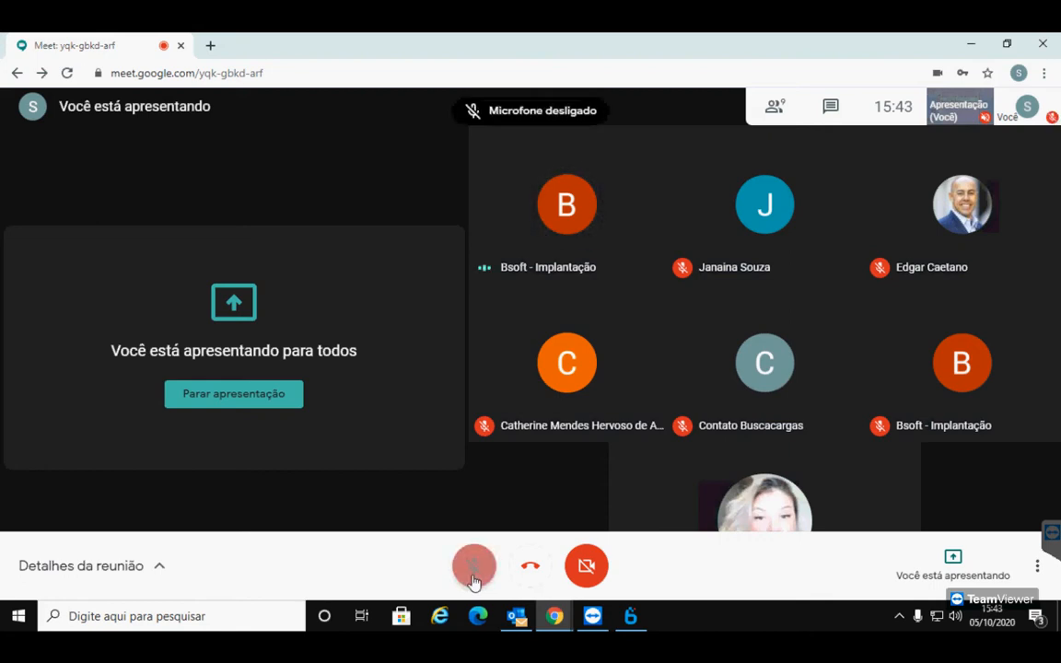
{"action": "left_click", "coordinate": [642, 624]}
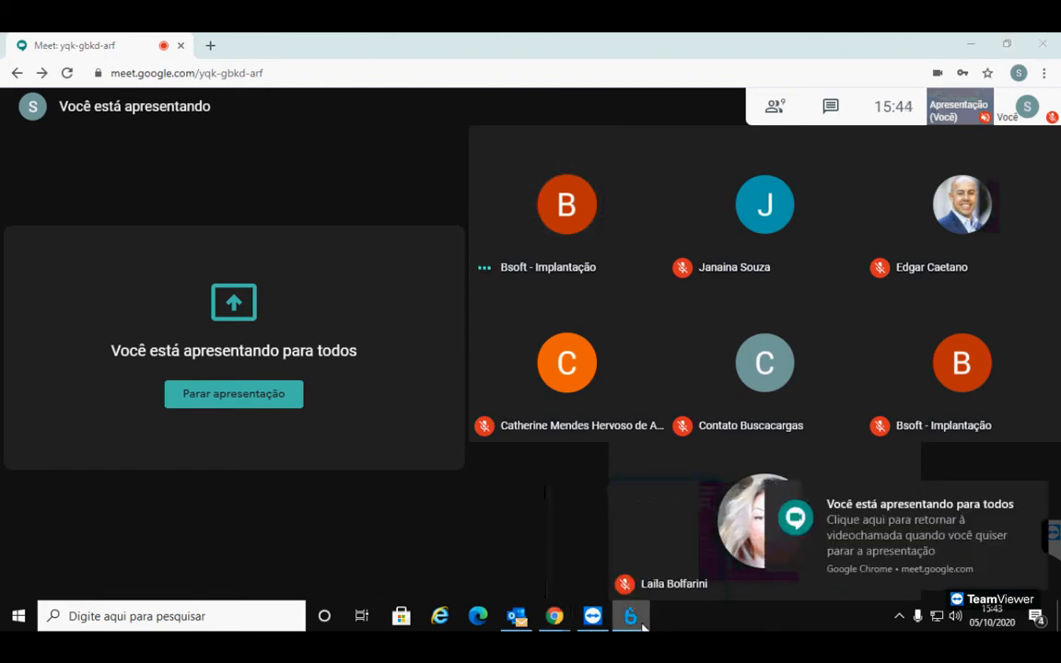
Switch Tipo de Cálculo do ICMS from Cálculo Inverso to Somar ICMS and confirm
{"action": "left_click", "coordinate": [263, 136]}
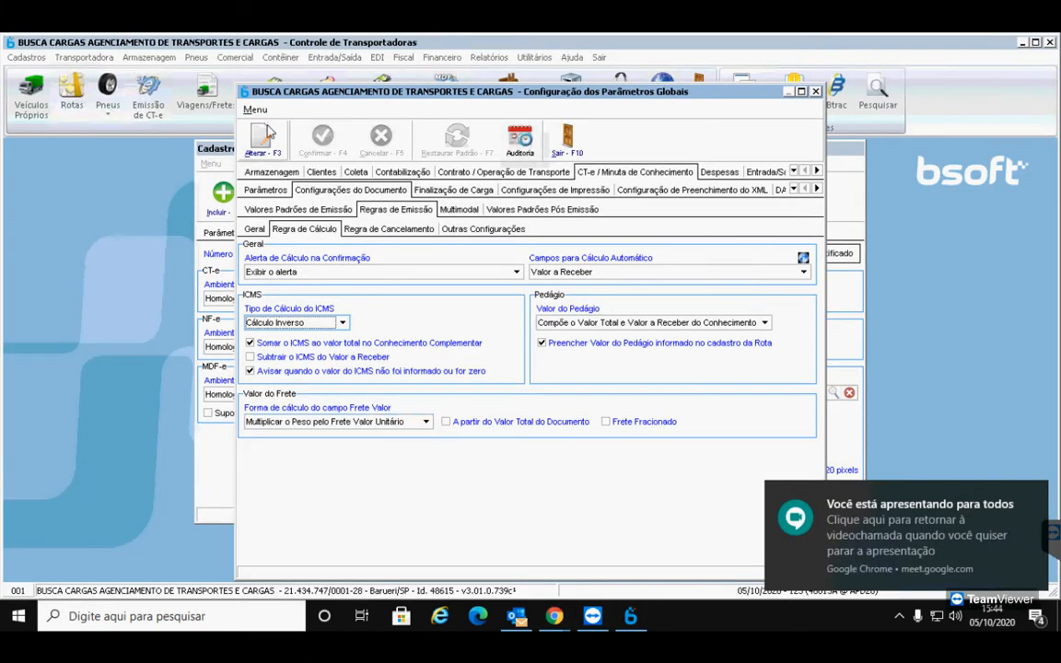
{"action": "left_click", "coordinate": [313, 322]}
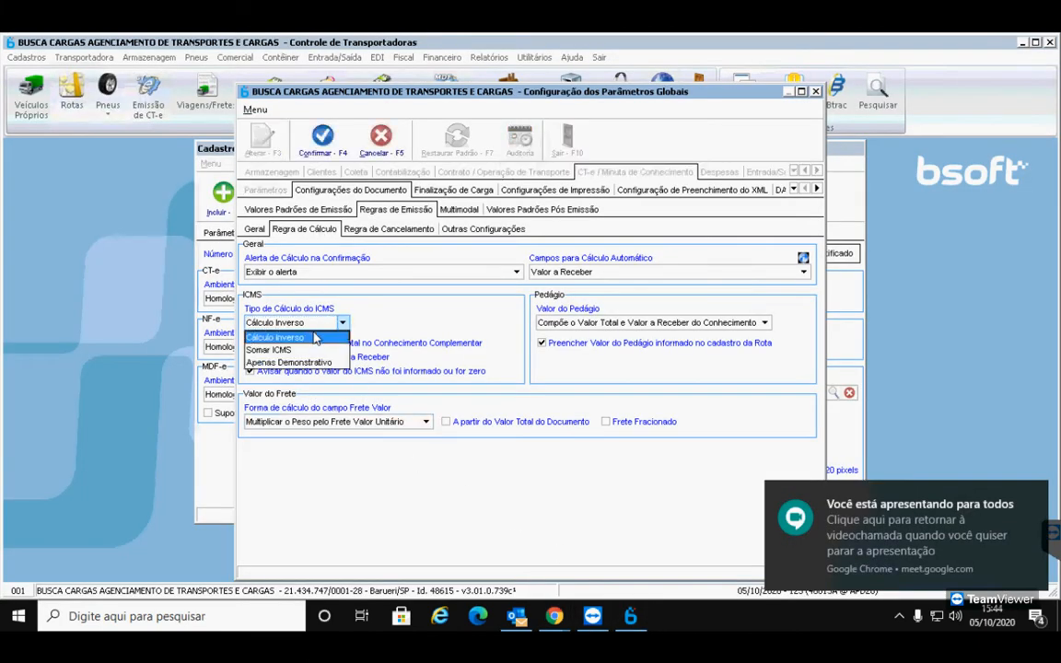
{"action": "left_click", "coordinate": [274, 351]}
{"action": "left_click", "coordinate": [305, 140]}
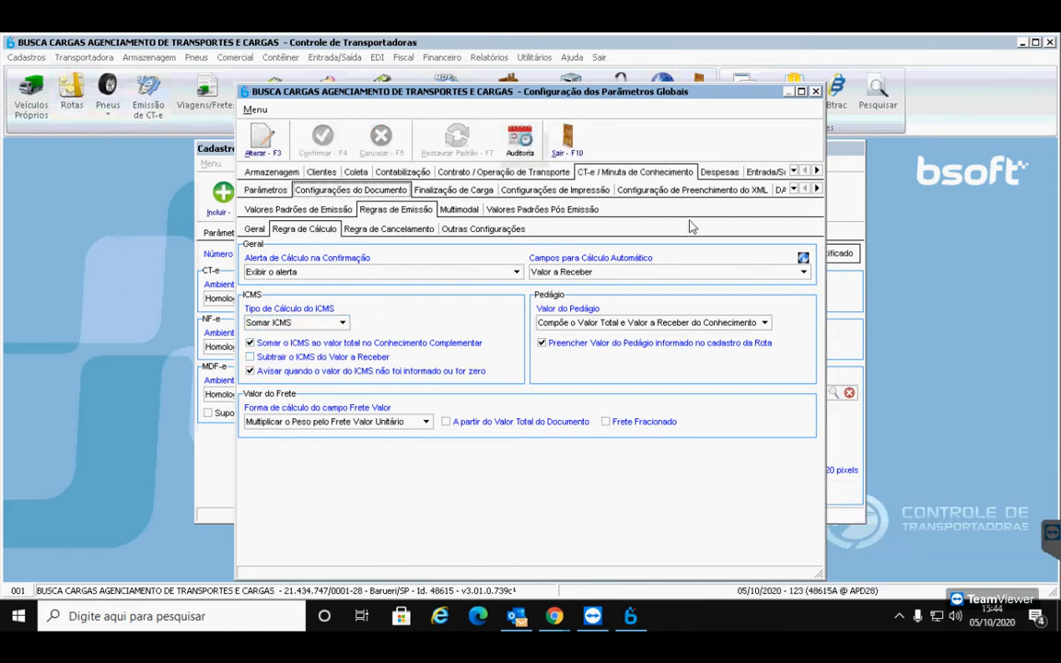
{"action": "left_click", "coordinate": [792, 172]}
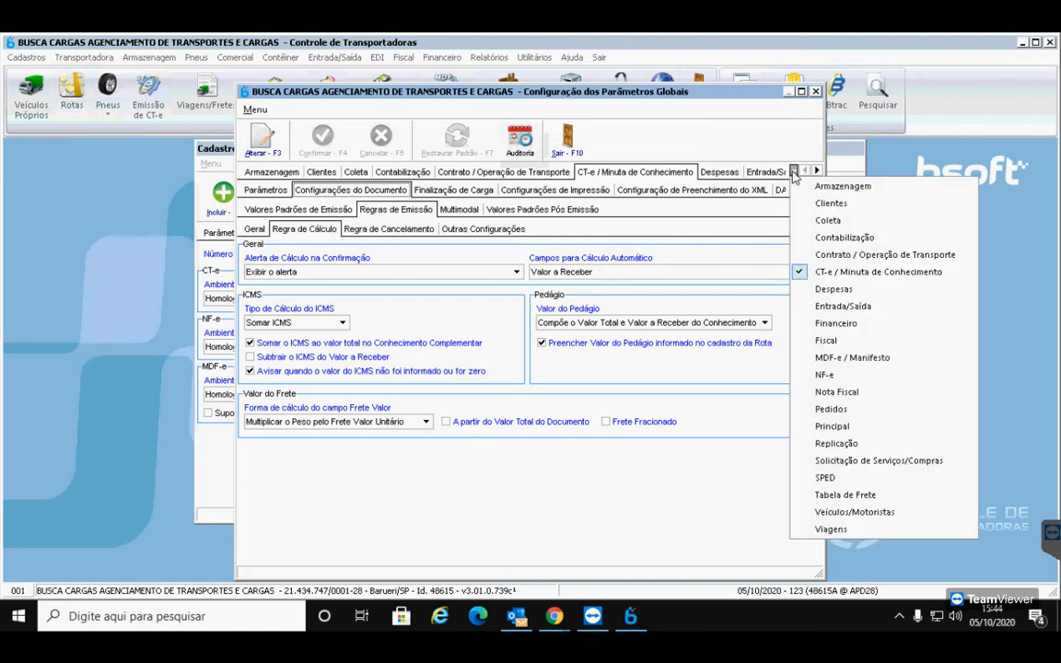
Open MDF-e / Manifesto Configurações de Emissão for editing and enter Série do MDF-e 0
{"action": "left_click", "coordinate": [821, 361]}
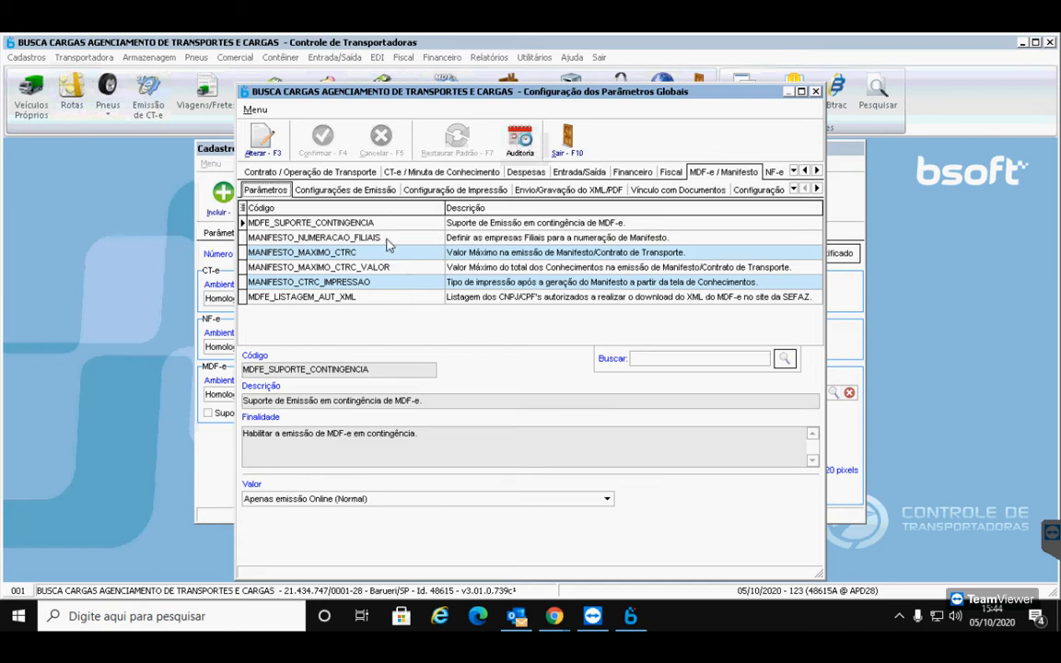
{"action": "left_click", "coordinate": [368, 193]}
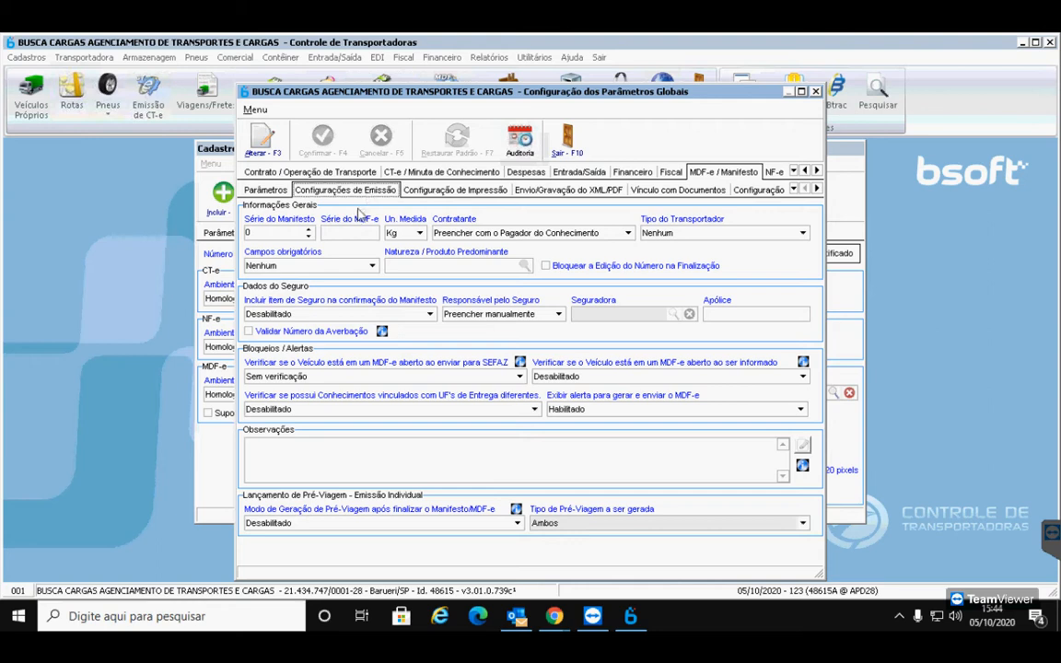
{"action": "left_click", "coordinate": [263, 139]}
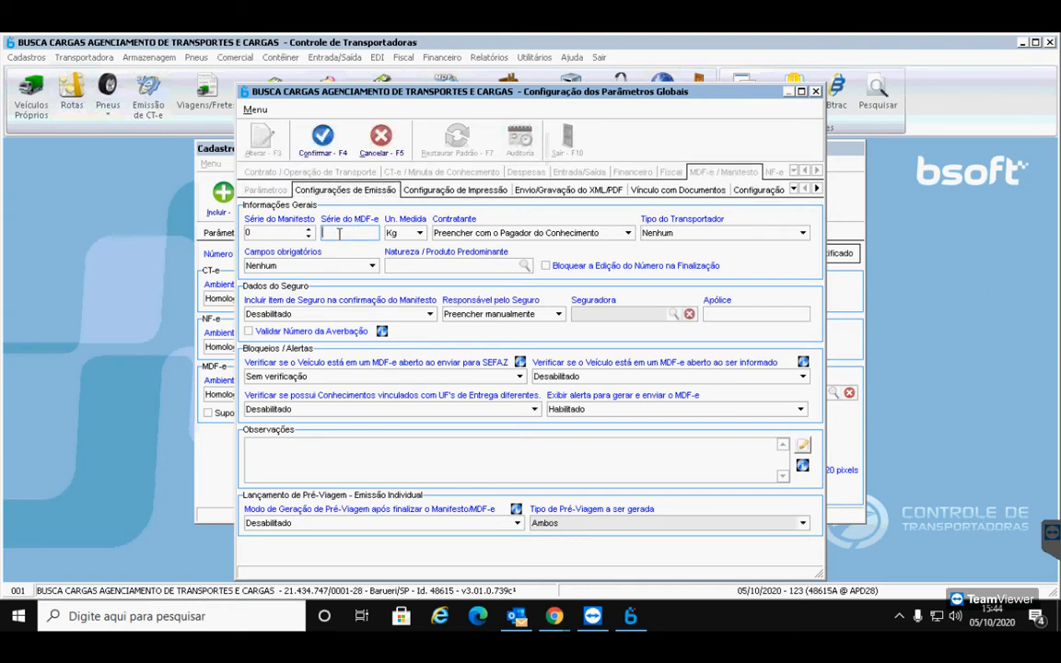
{"action": "type", "text": "0"}
{"action": "key", "text": "Tab"}
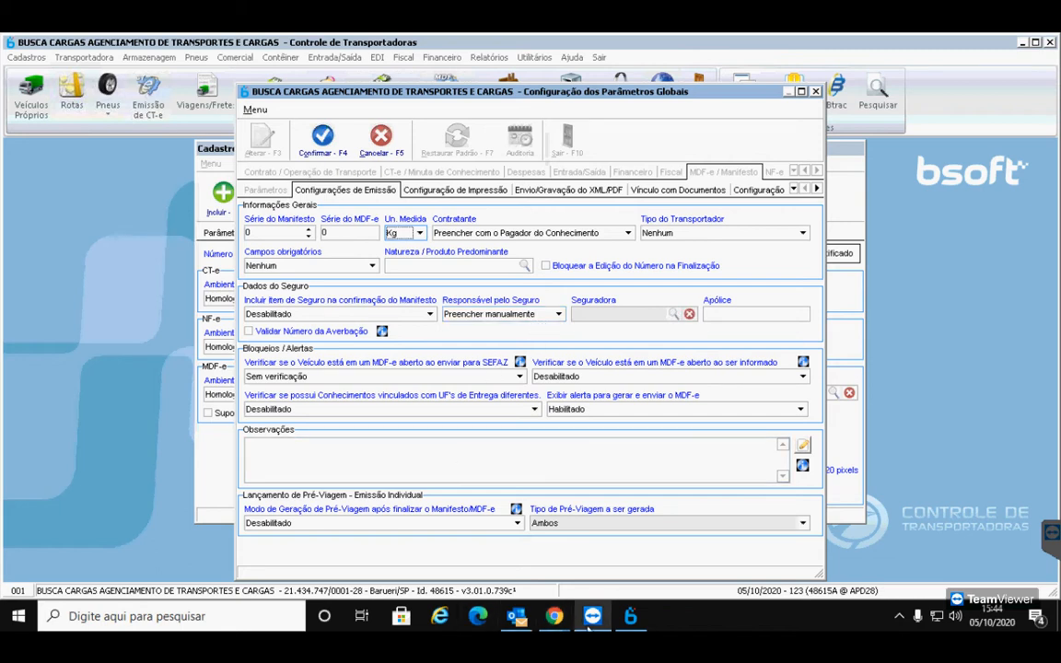
Bring the Meet call to the front, mute the microphone, then switch back to Bsoft
{"action": "mouse_move", "coordinate": [555, 615]}
{"action": "left_click", "coordinate": [465, 529]}
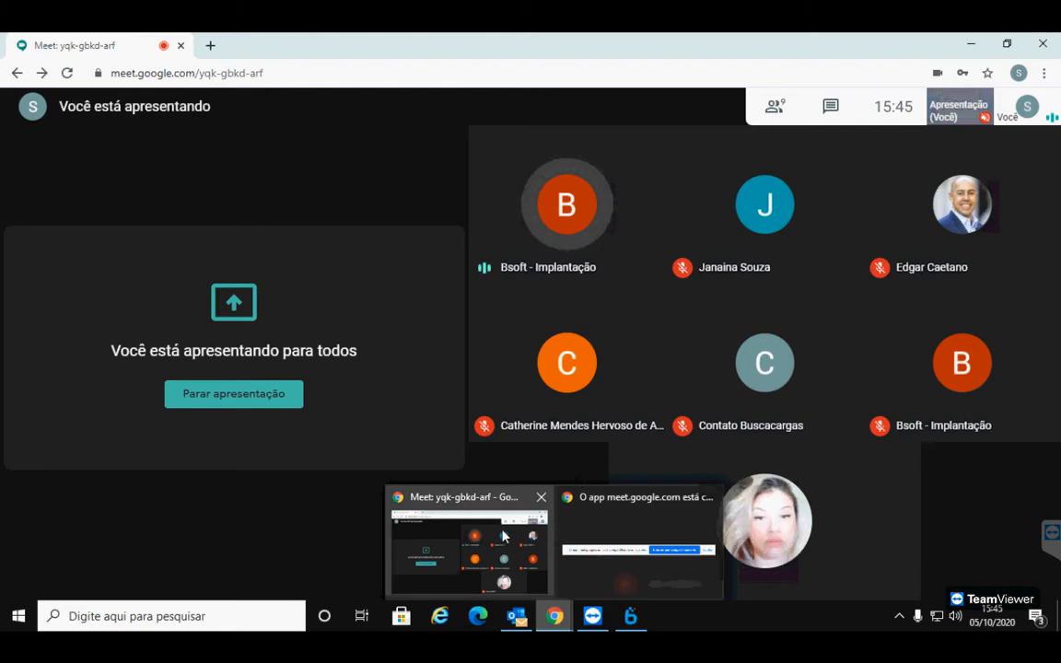
{"action": "left_click", "coordinate": [471, 565]}
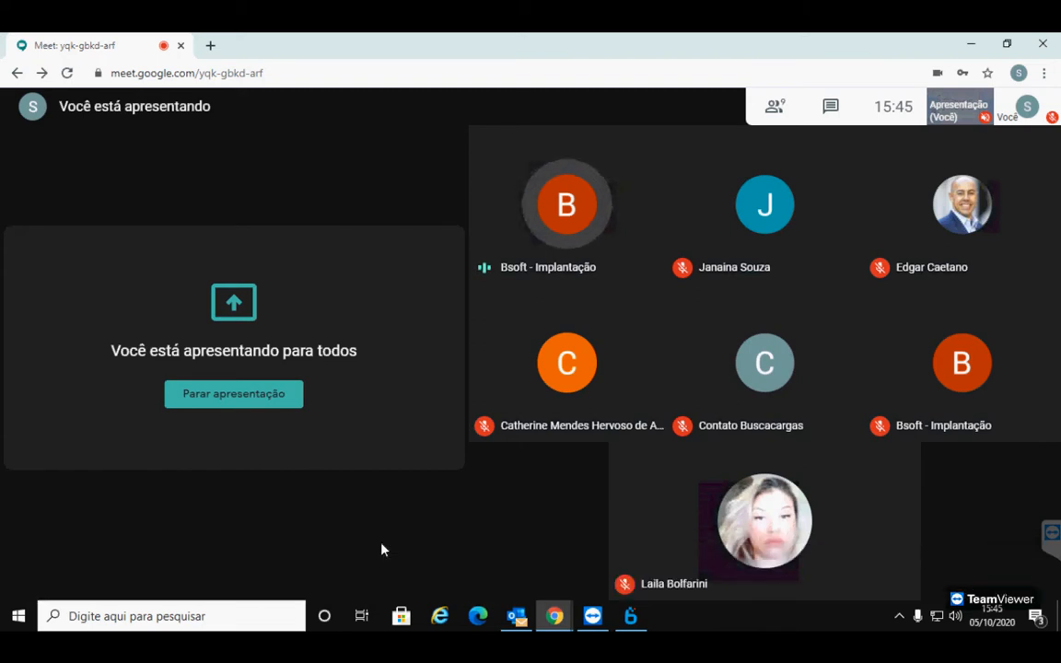
{"action": "left_click", "coordinate": [632, 616]}
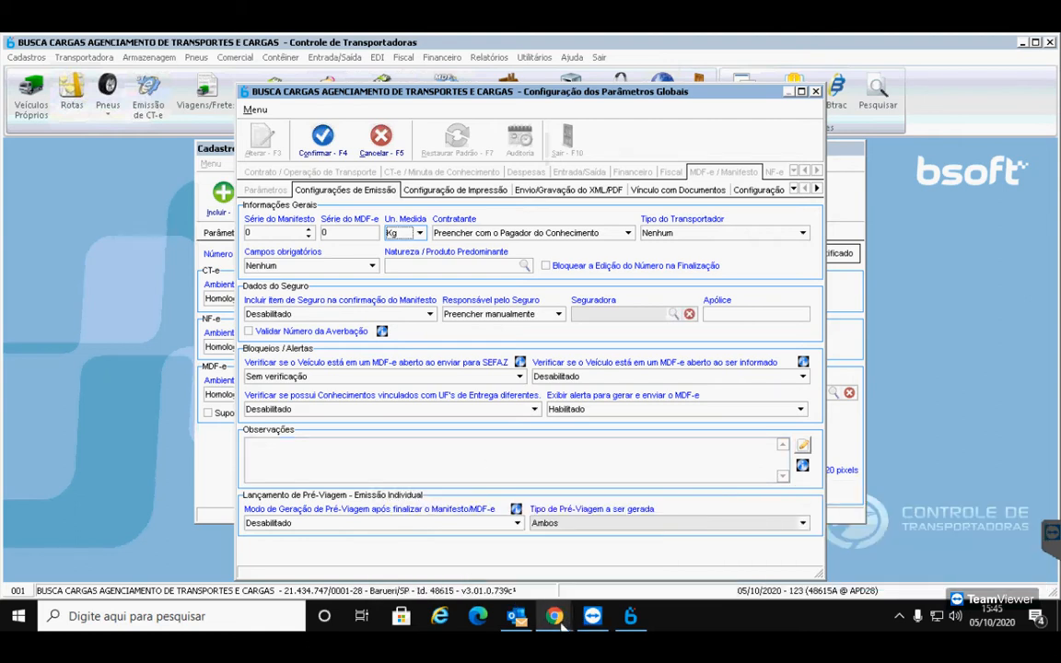
Return to the Meet call and toggle the microphone on and off, leaving it muted
{"action": "left_click", "coordinate": [561, 624]}
{"action": "left_click", "coordinate": [454, 540]}
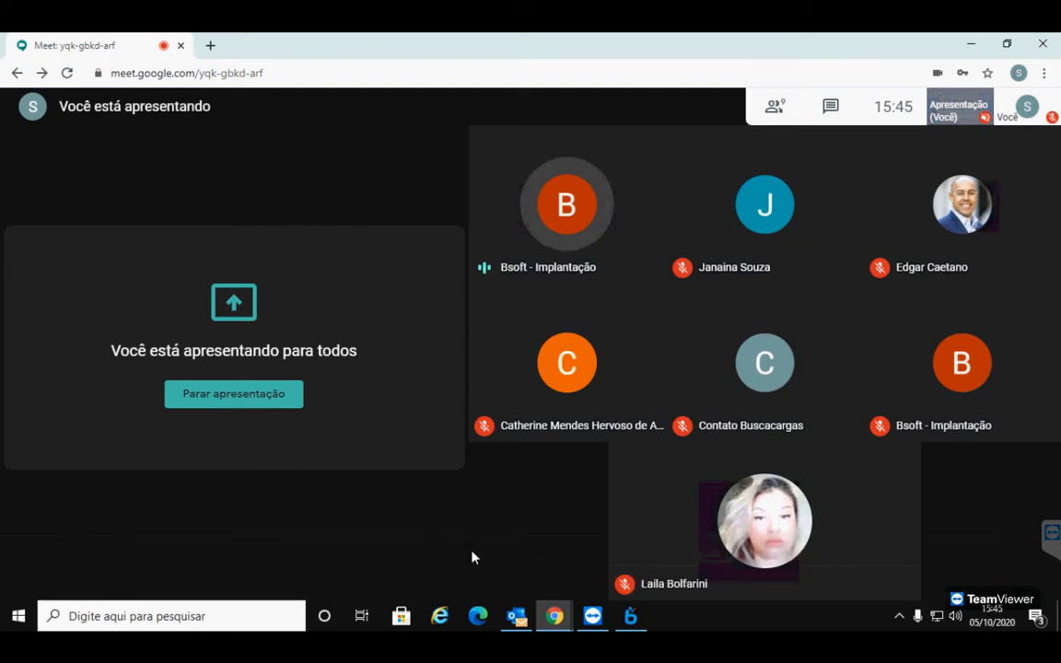
{"action": "left_click", "coordinate": [472, 575]}
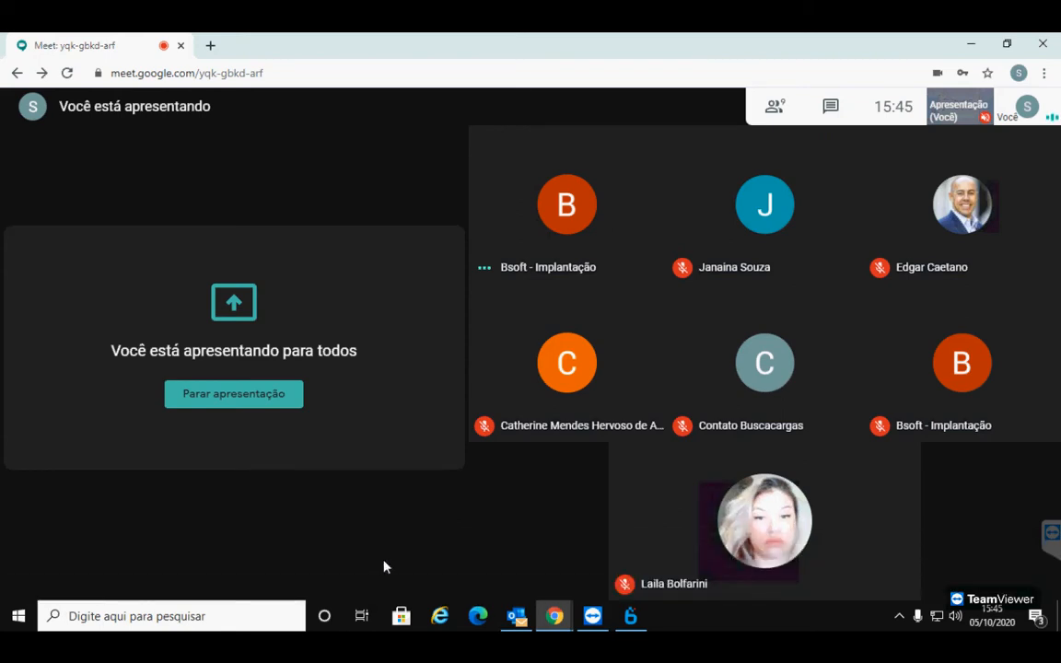
{"action": "left_click", "coordinate": [472, 564]}
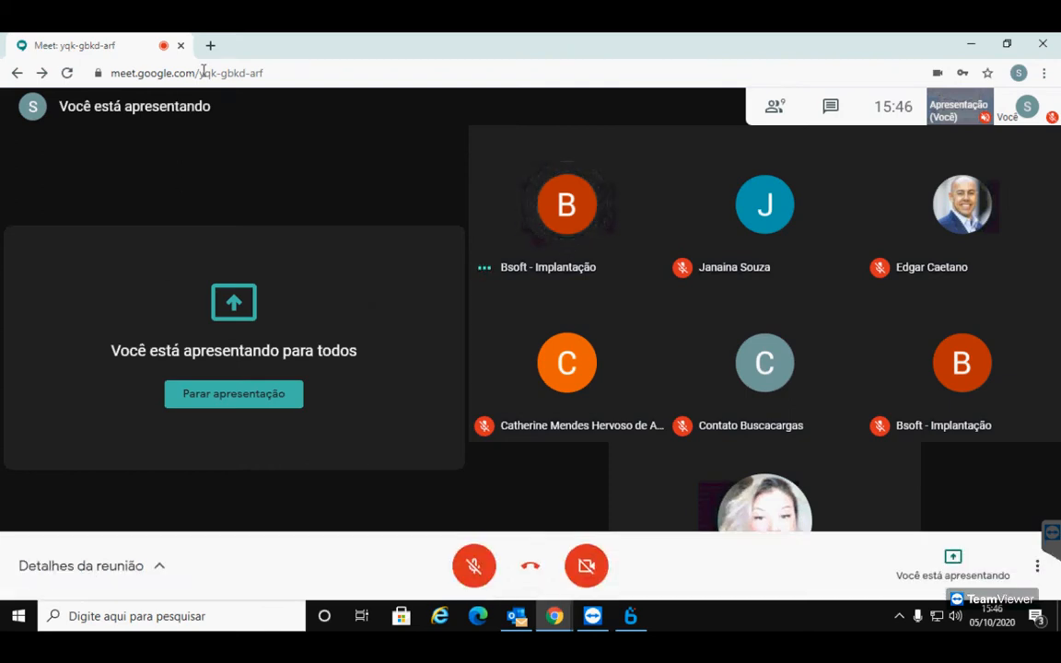
{"action": "left_click", "coordinate": [471, 568]}
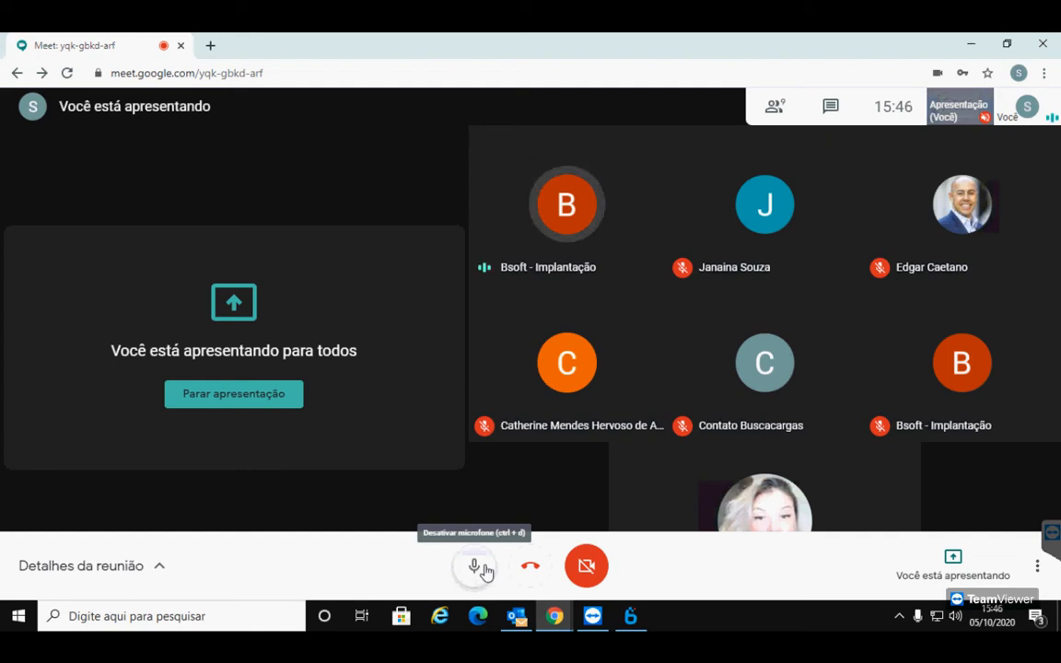
{"action": "left_click", "coordinate": [483, 570]}
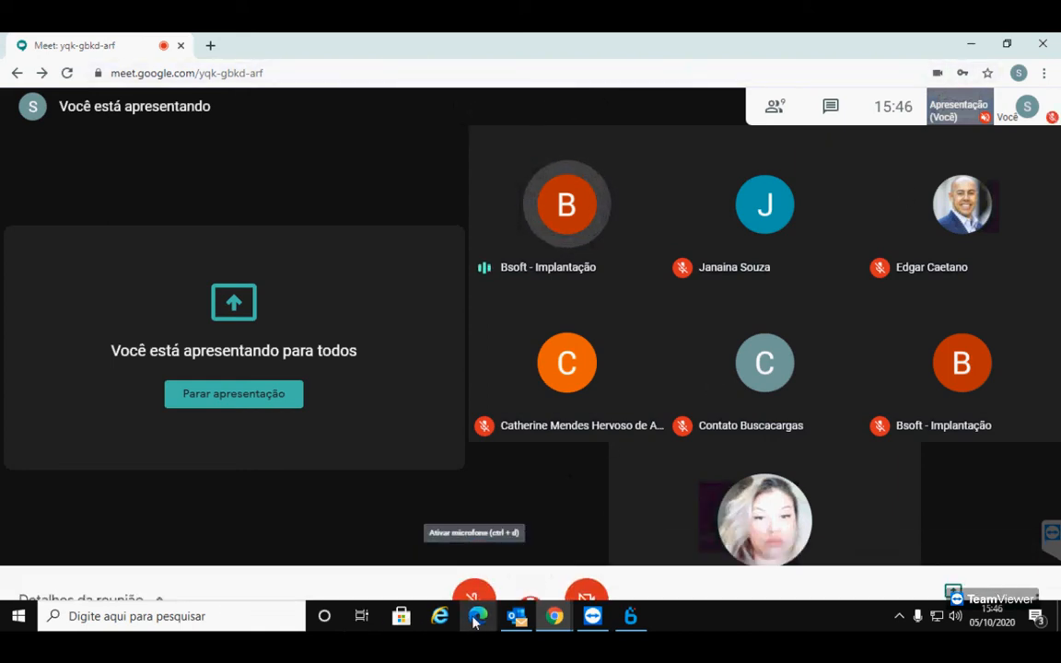
Minimise the call, reopen Meet from the taskbar, and unmute the microphone
{"action": "left_click", "coordinate": [973, 44]}
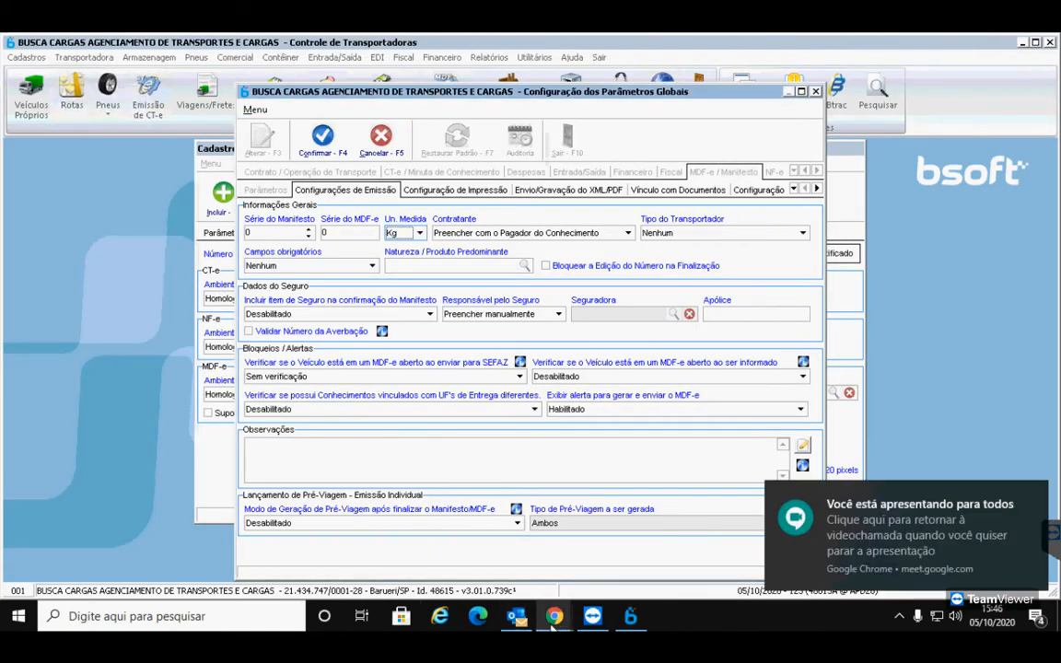
{"action": "mouse_move", "coordinate": [554, 616]}
{"action": "left_click", "coordinate": [451, 525]}
{"action": "left_click", "coordinate": [457, 557]}
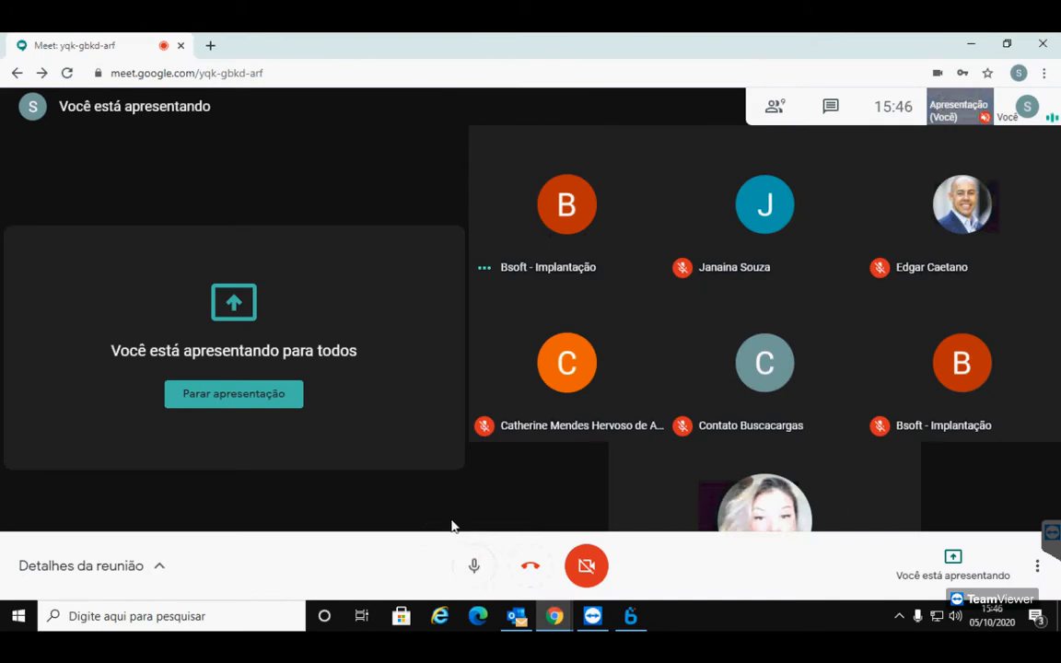
Turn the Meet mic off and minimise Chrome to reveal the Bsoft window
{"action": "left_click", "coordinate": [473, 565]}
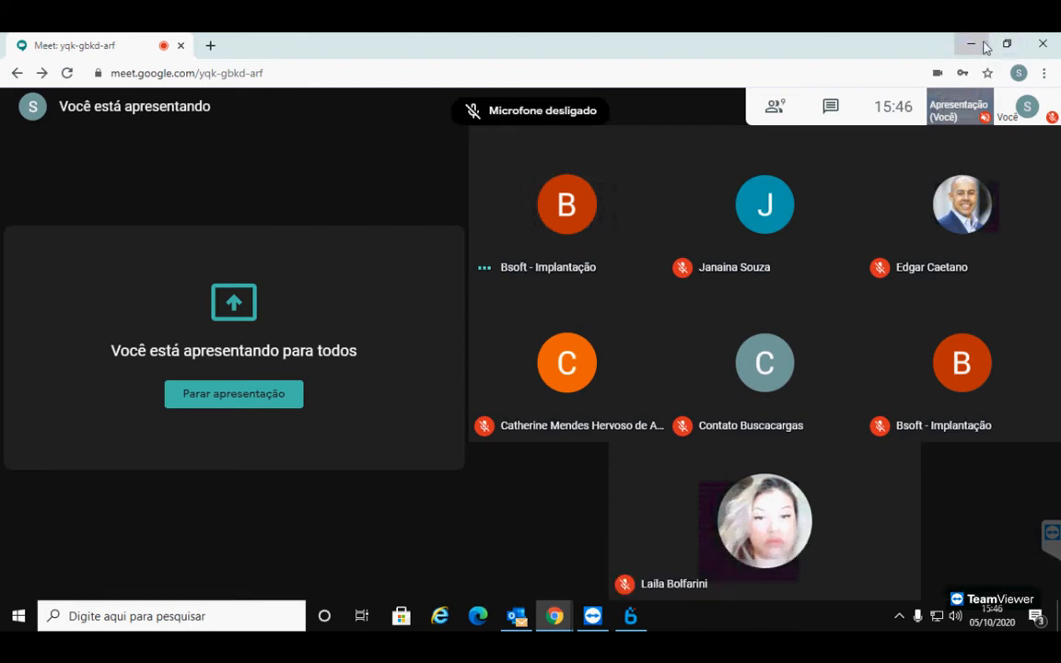
{"action": "left_click", "coordinate": [972, 43]}
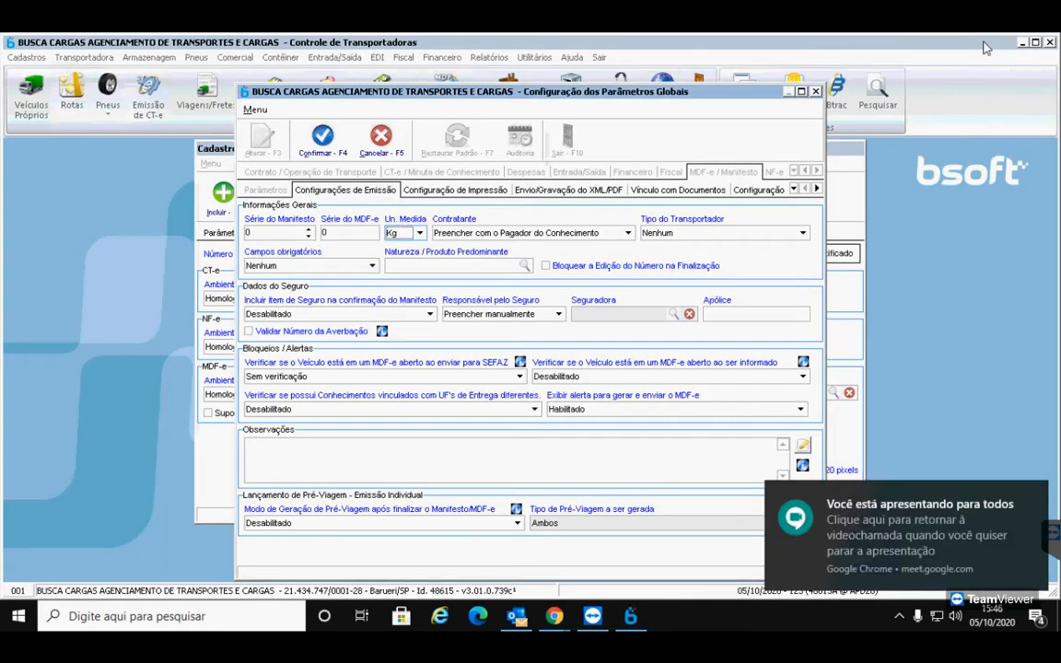
Search Windows for 'apo' and open the Apolice de Seguro Buscacargas folder result
{"action": "left_click", "coordinate": [95, 615]}
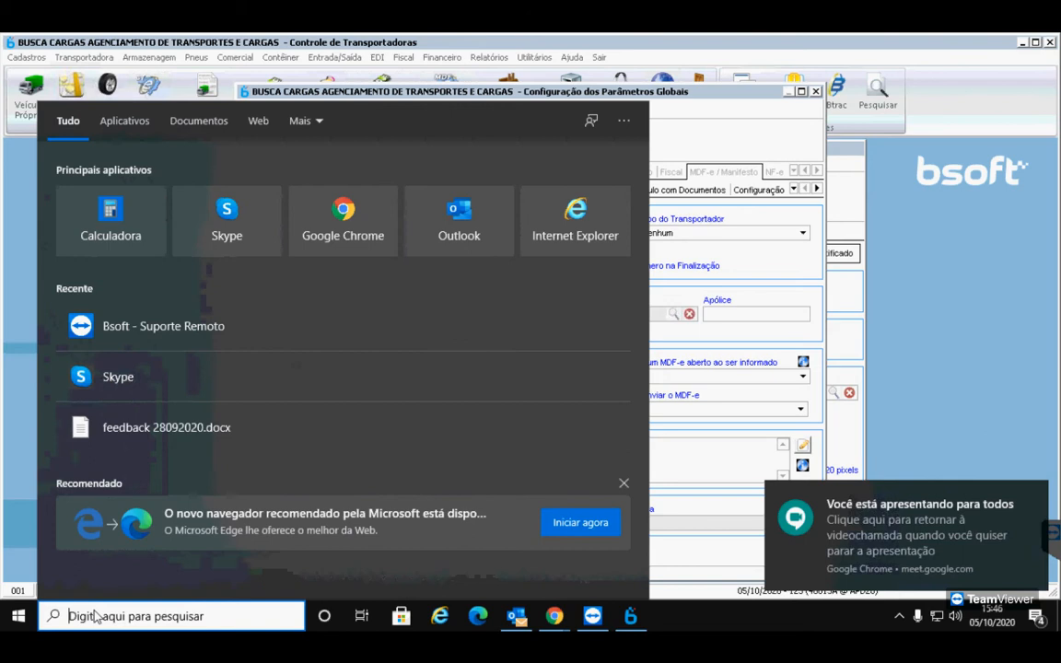
{"action": "type", "text": "a"}
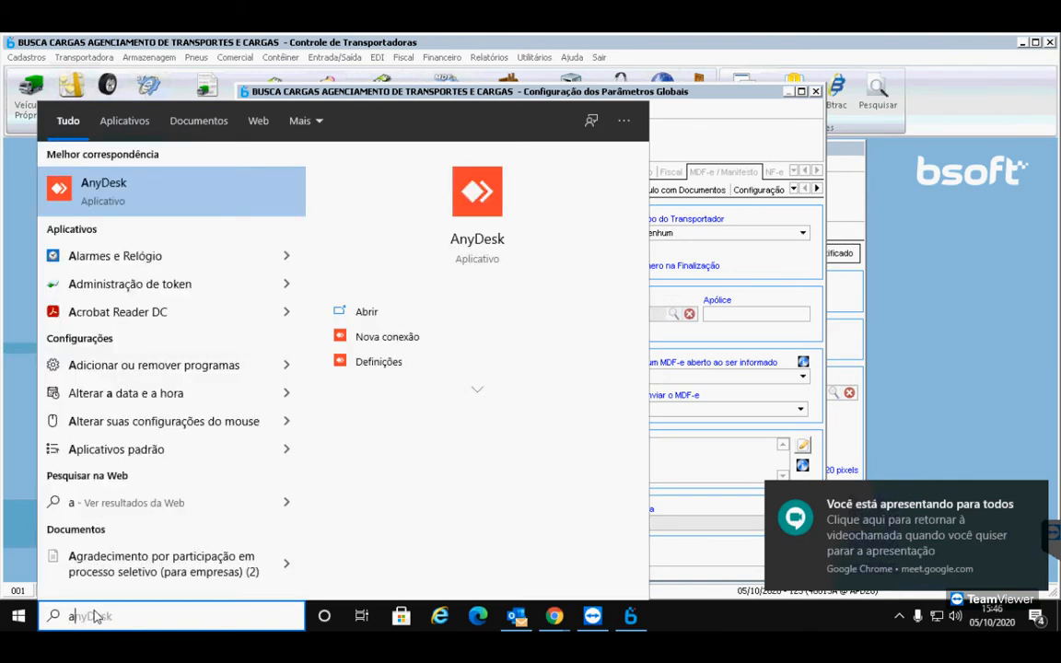
{"action": "type", "text": "po"}
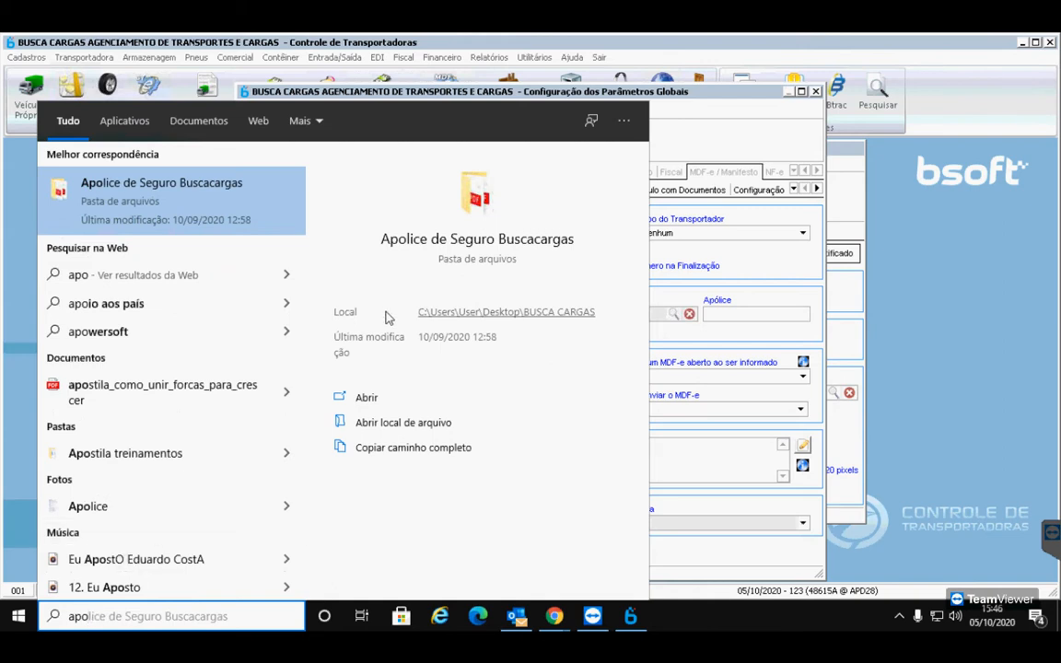
{"action": "left_click", "coordinate": [491, 241]}
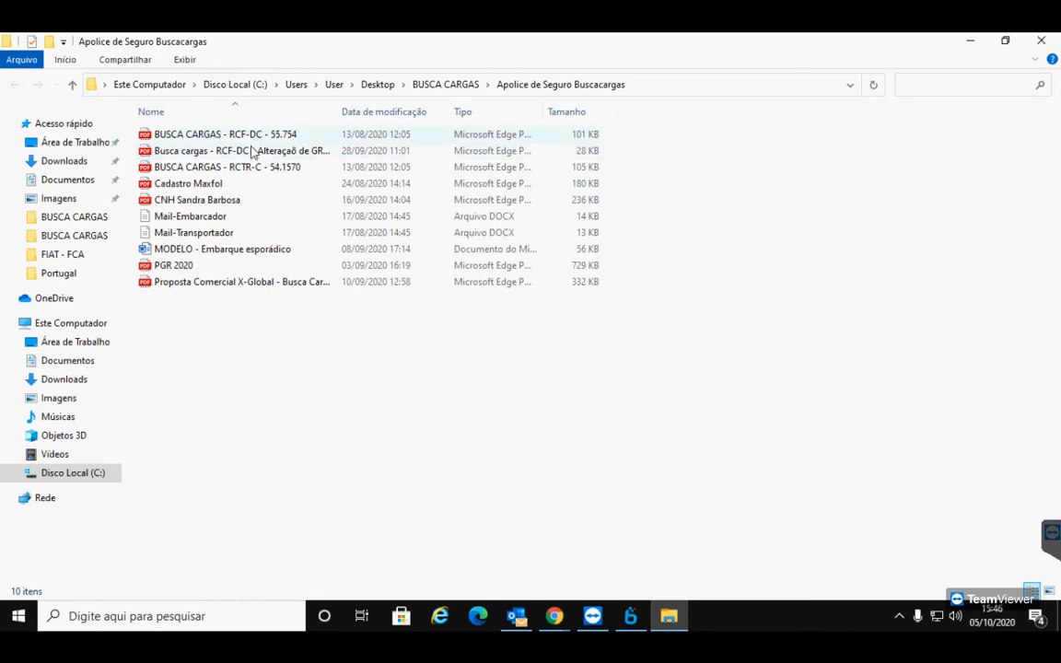
{"action": "double_click", "coordinate": [254, 167]}
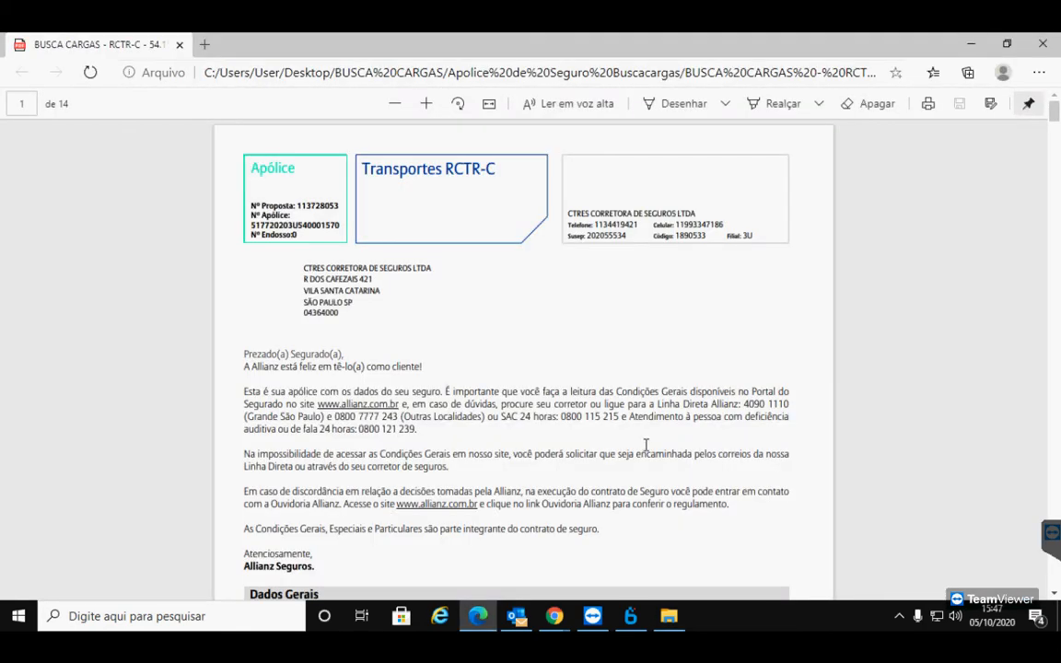
{"action": "scroll", "coordinate": [596, 462], "scroll_direction": "down", "scroll_amount": 3}
{"action": "scroll", "coordinate": [595, 461], "scroll_direction": "down", "scroll_amount": 2}
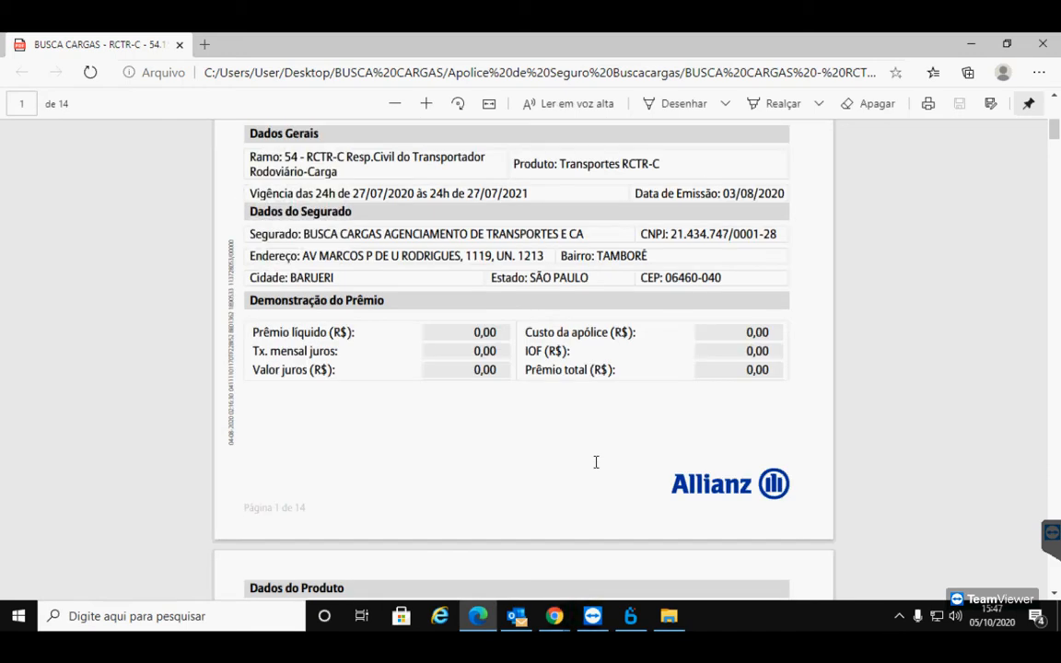
{"action": "scroll", "coordinate": [594, 497], "scroll_direction": "up", "scroll_amount": 3}
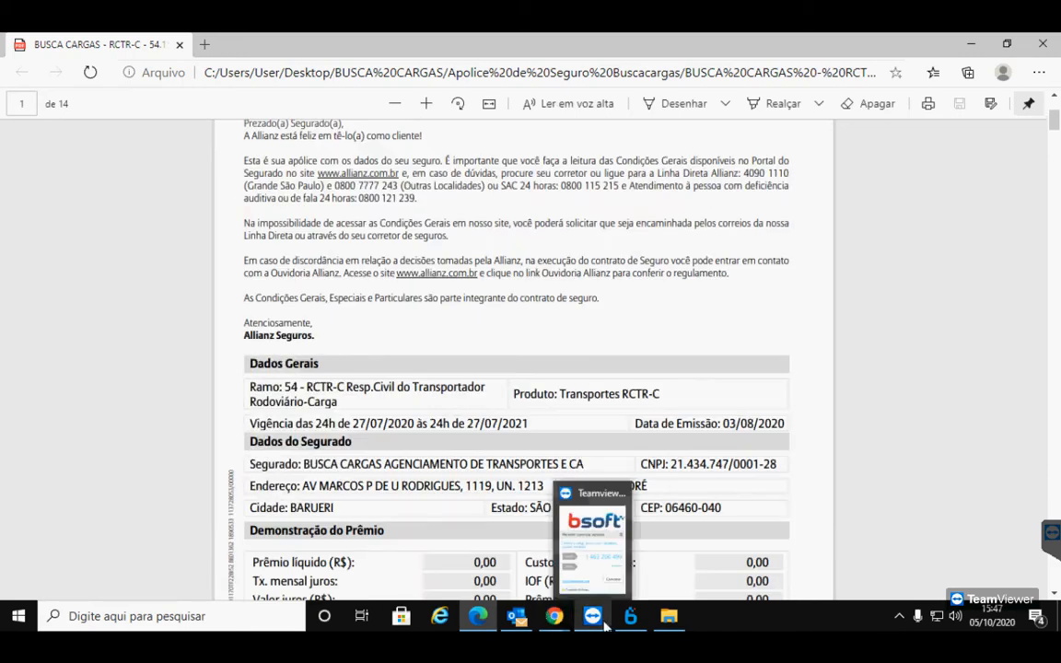
{"action": "left_click", "coordinate": [555, 617]}
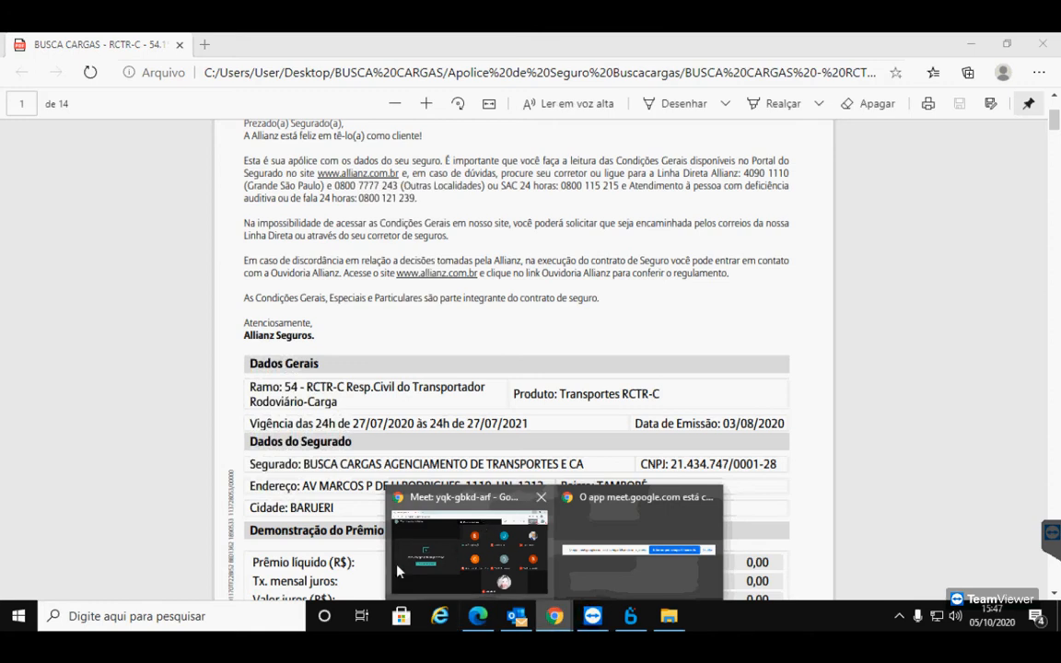
Unmute the Google Meet microphone twice to speak, leave it muted, then go back to Bsoft
{"action": "left_click", "coordinate": [440, 573]}
{"action": "mouse_move", "coordinate": [428, 563]}
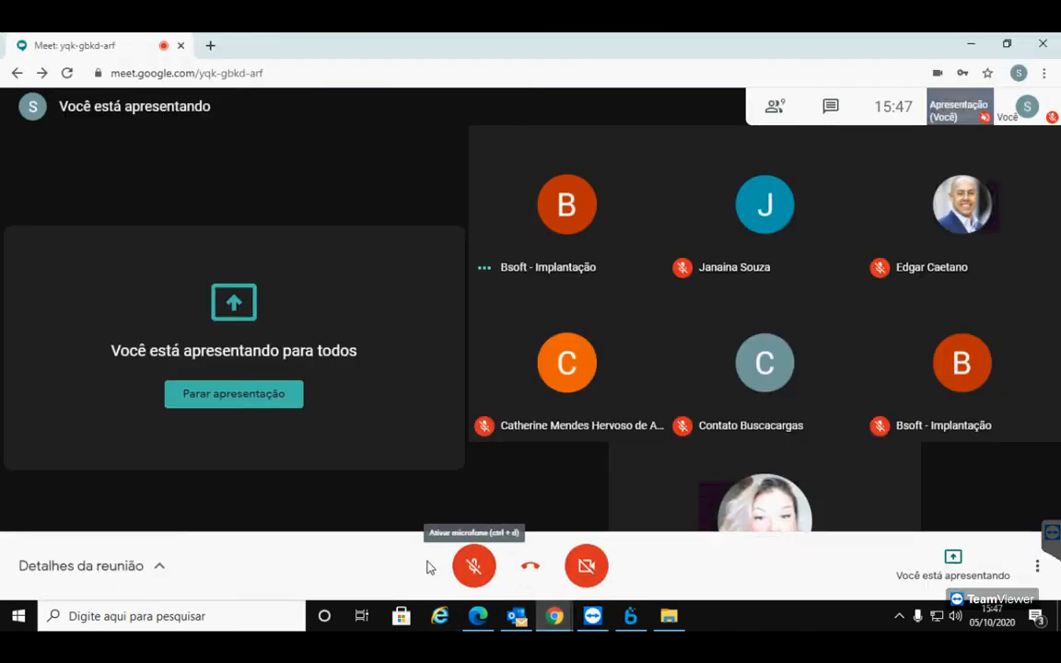
{"action": "left_click", "coordinate": [471, 574]}
{"action": "mouse_move", "coordinate": [495, 622]}
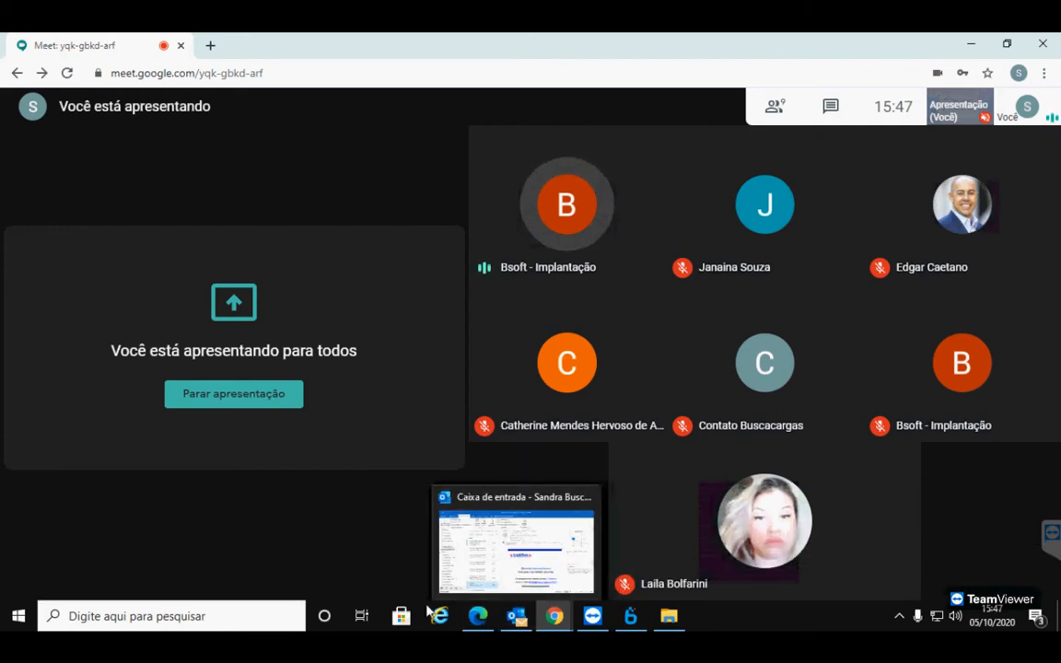
{"action": "mouse_move", "coordinate": [488, 589]}
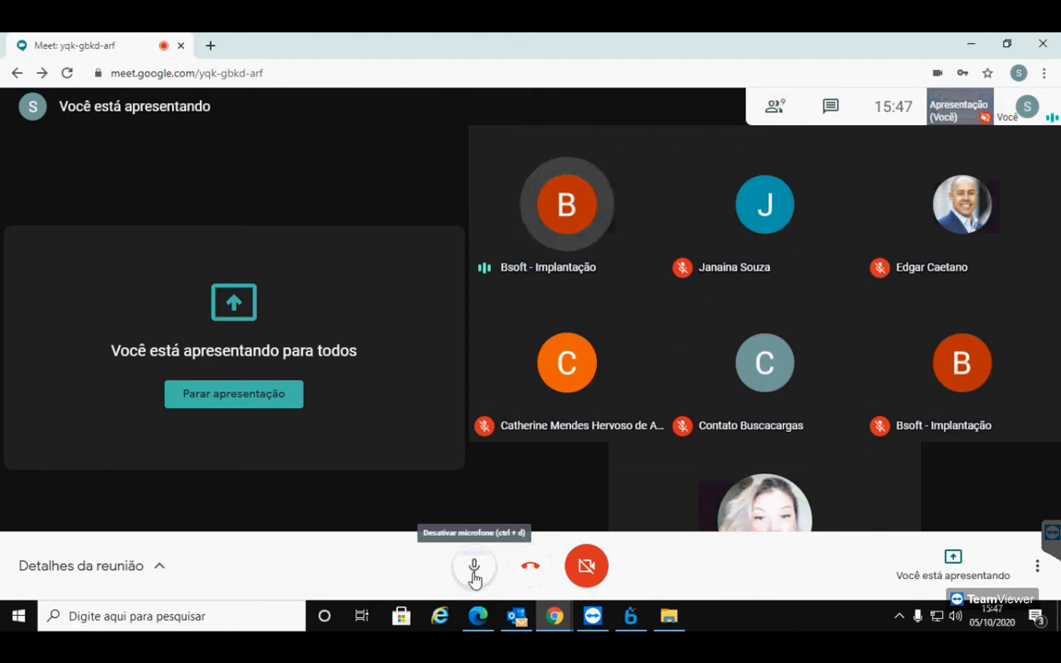
{"action": "left_click", "coordinate": [474, 571]}
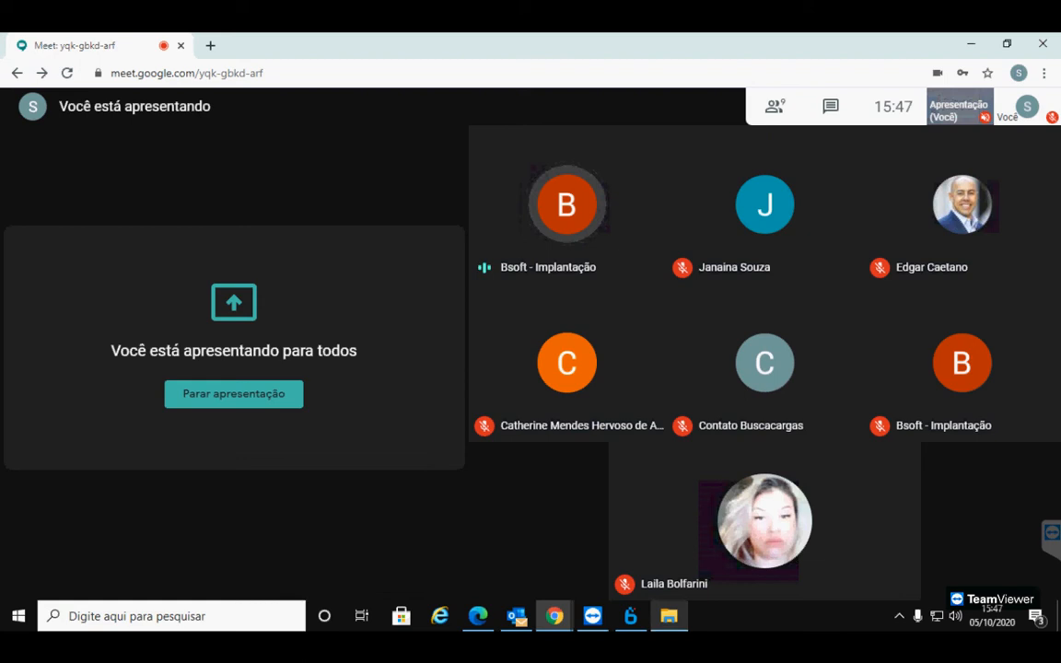
{"action": "mouse_move", "coordinate": [518, 364]}
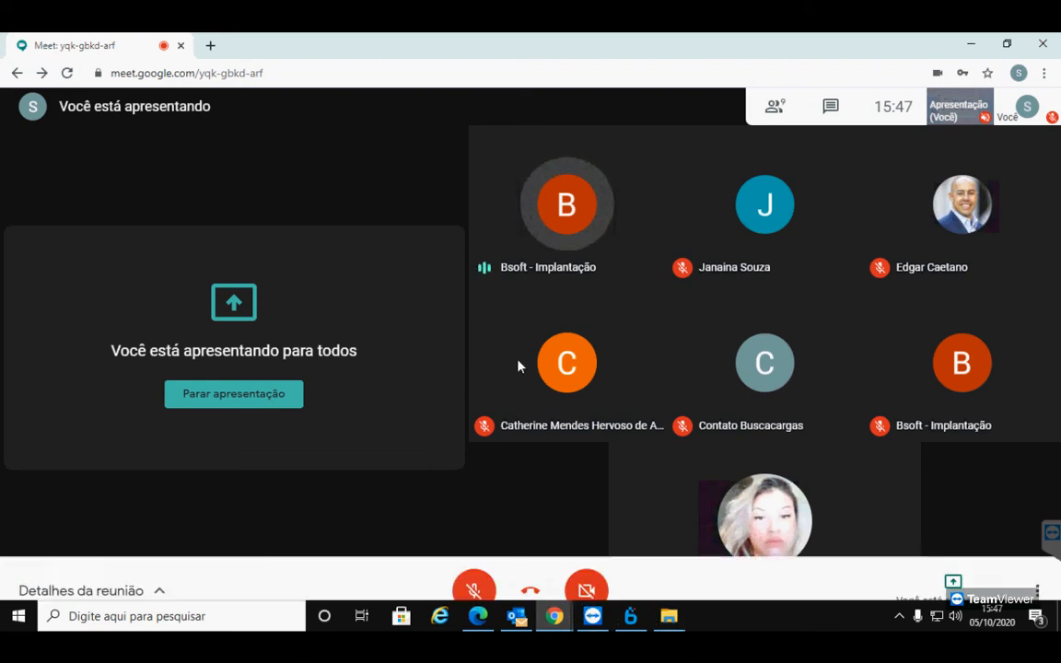
{"action": "left_click", "coordinate": [478, 565]}
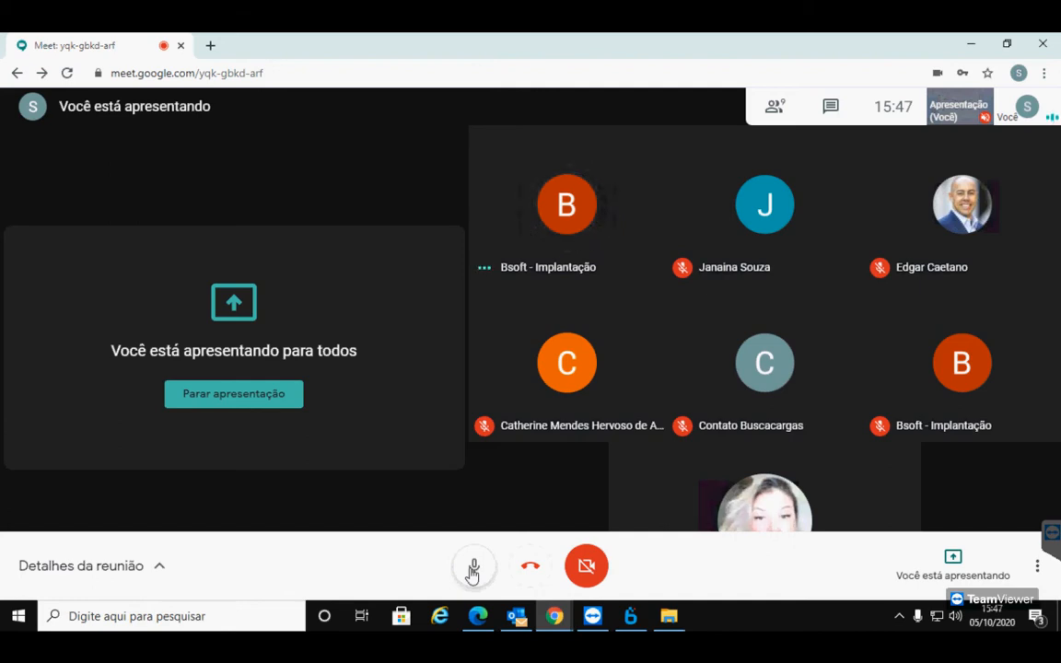
{"action": "left_click", "coordinate": [471, 571]}
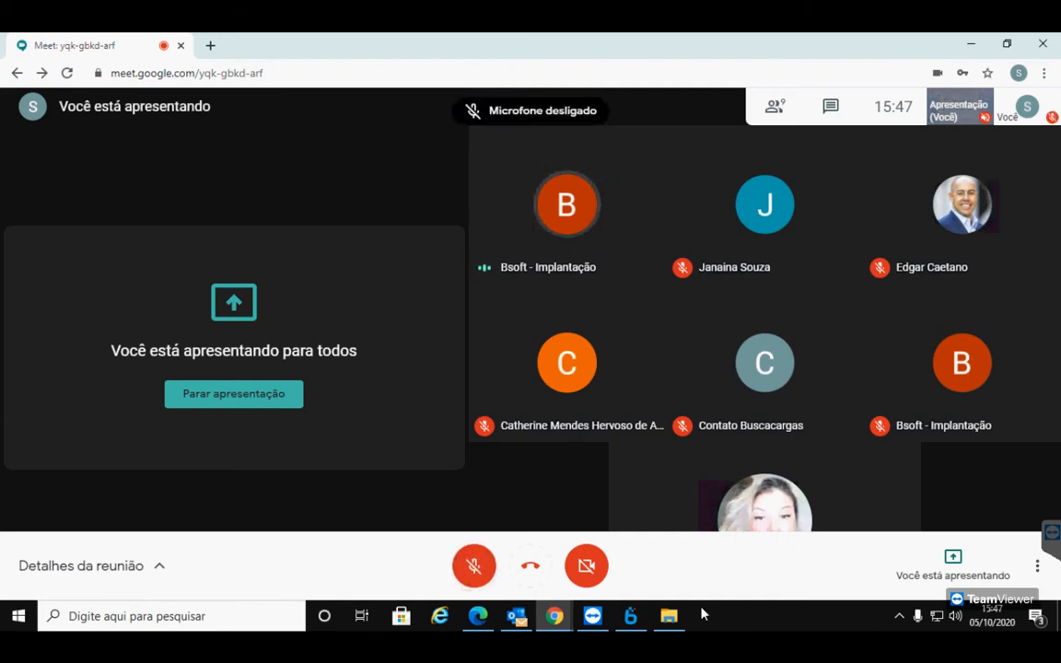
{"action": "left_click", "coordinate": [632, 617]}
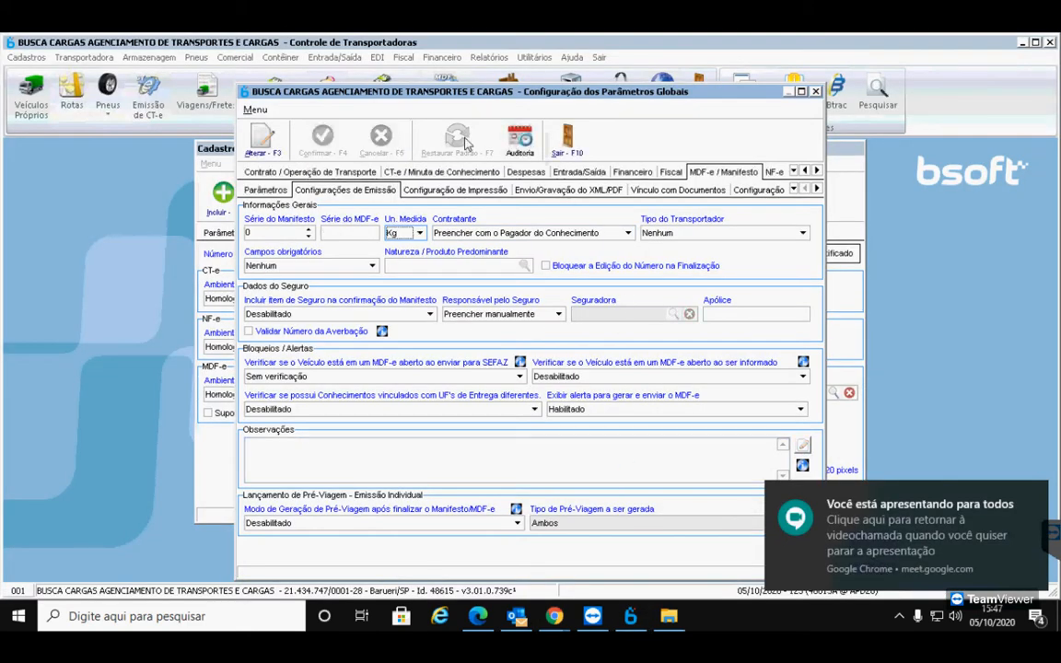
Close the Configuração dos Parâmetros Globais and Cadastro de Empresas windows with Sair - F10
{"action": "left_click", "coordinate": [567, 138]}
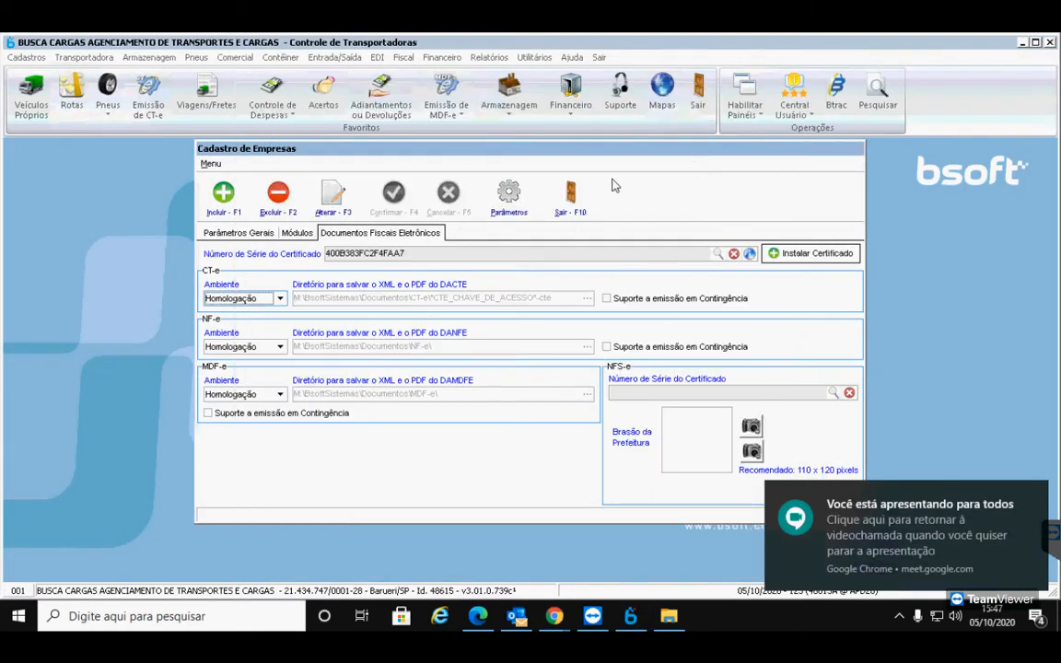
{"action": "left_click", "coordinate": [570, 193]}
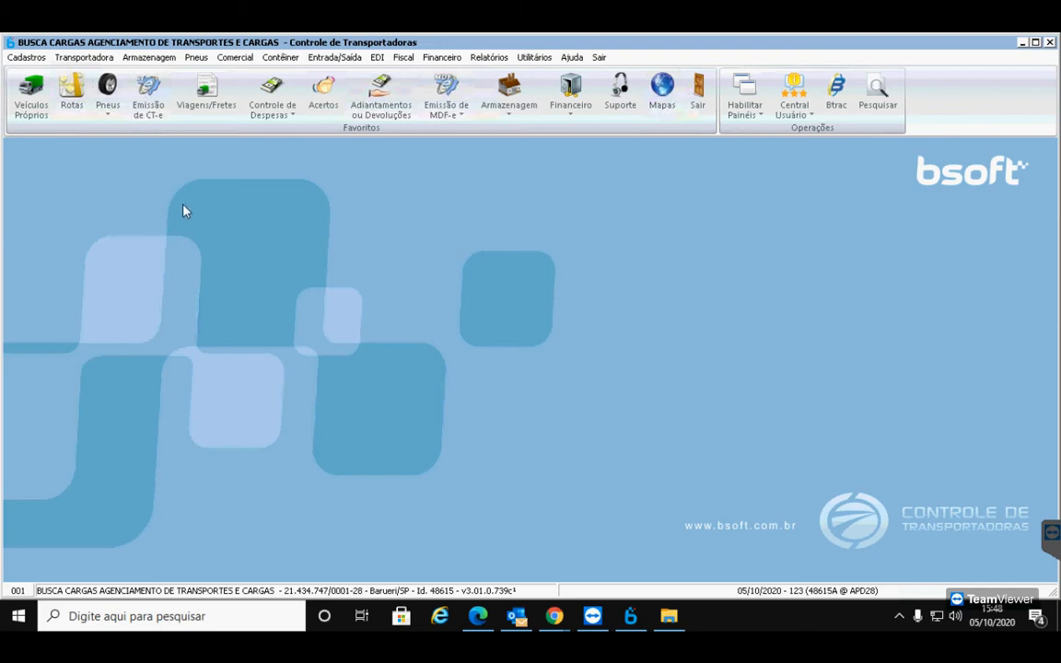
Open Cadastros > Clientes e Fornecedores and add a new Pessoa Jurídica record, ready at the CNPJ field
{"action": "left_click", "coordinate": [26, 58]}
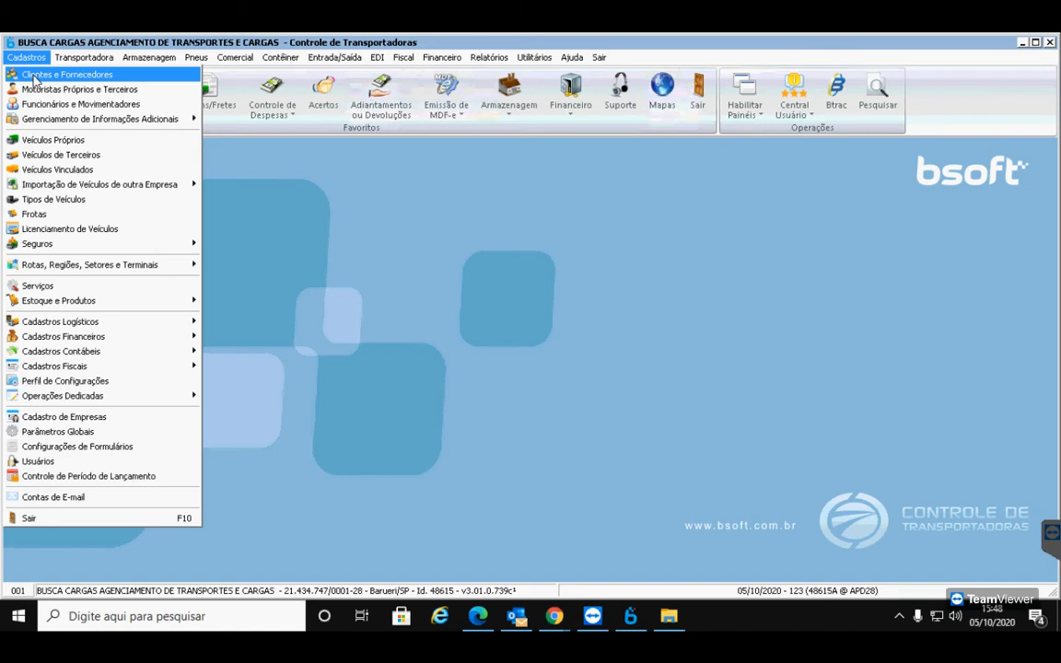
{"action": "left_click", "coordinate": [34, 81]}
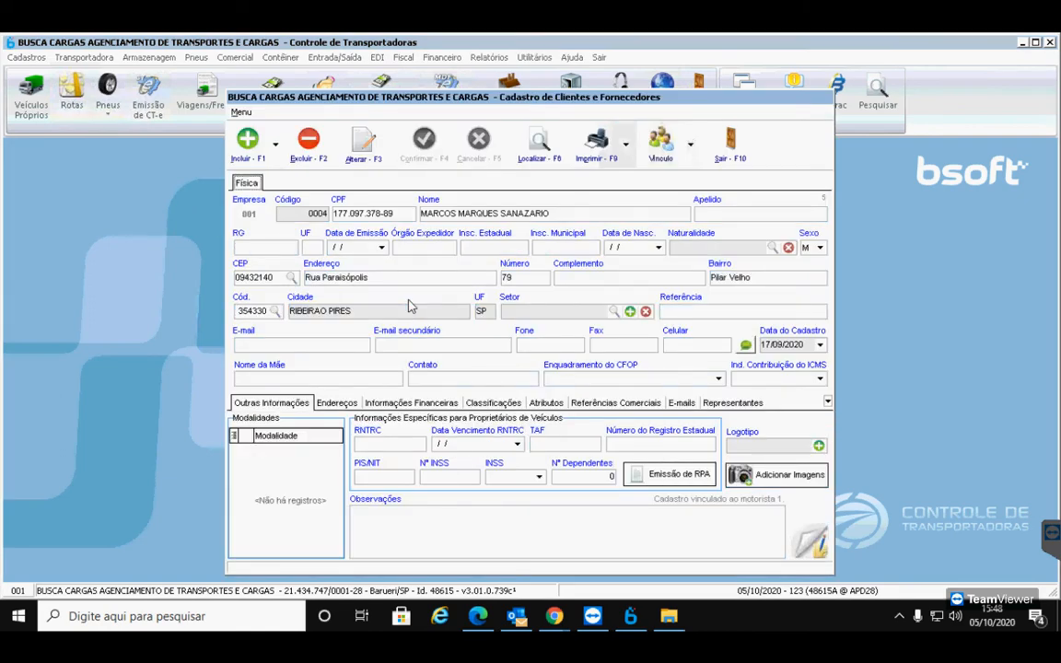
{"action": "left_click", "coordinate": [273, 147]}
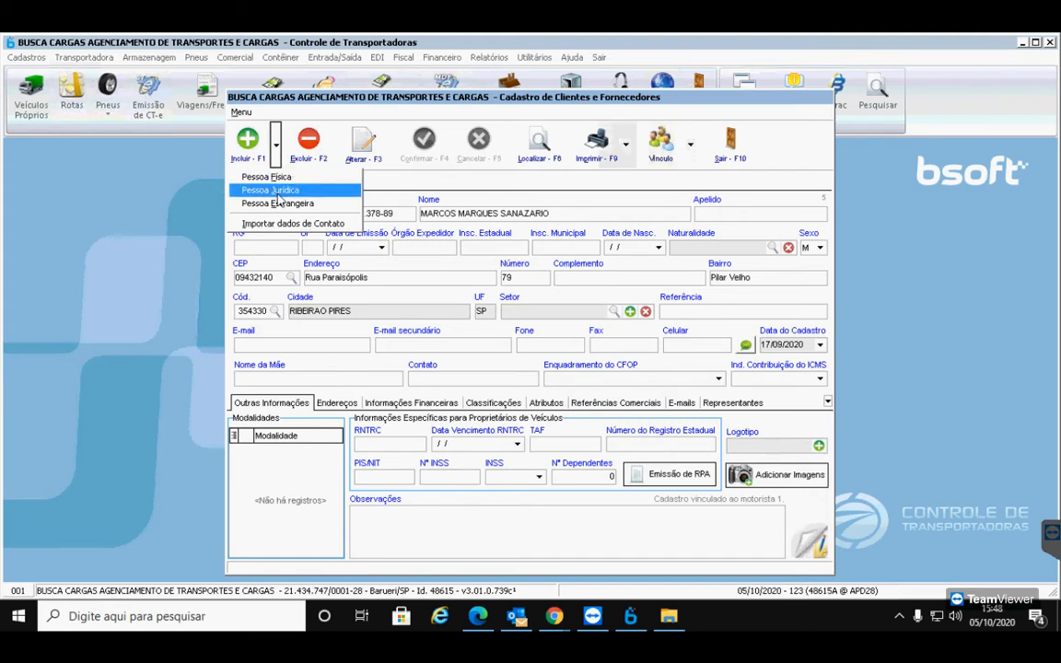
{"action": "left_click", "coordinate": [276, 190]}
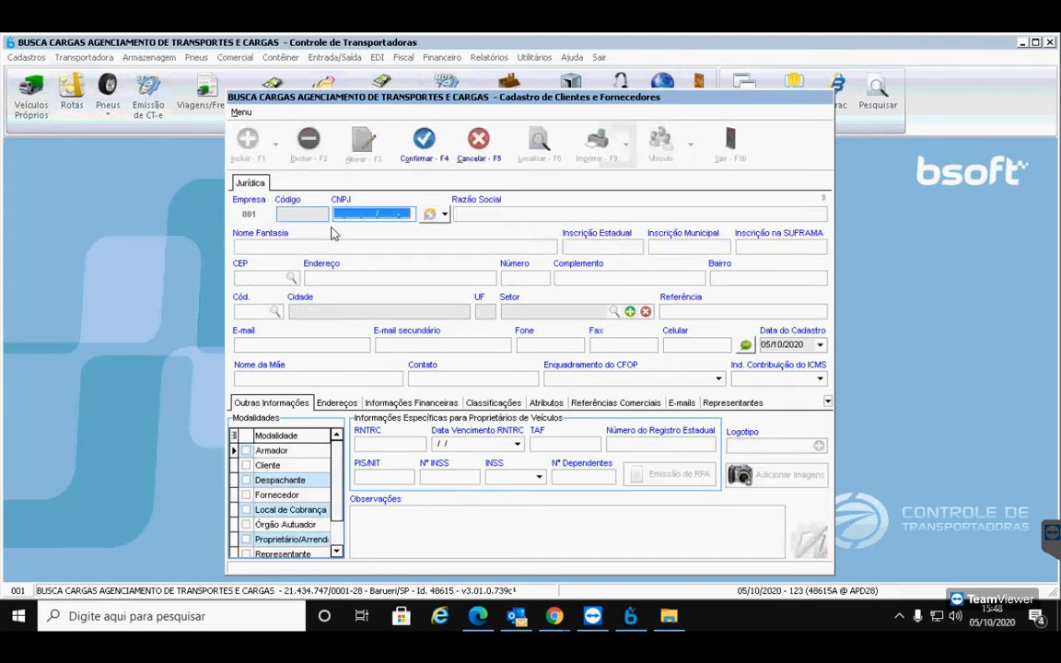
{"action": "left_click", "coordinate": [337, 217]}
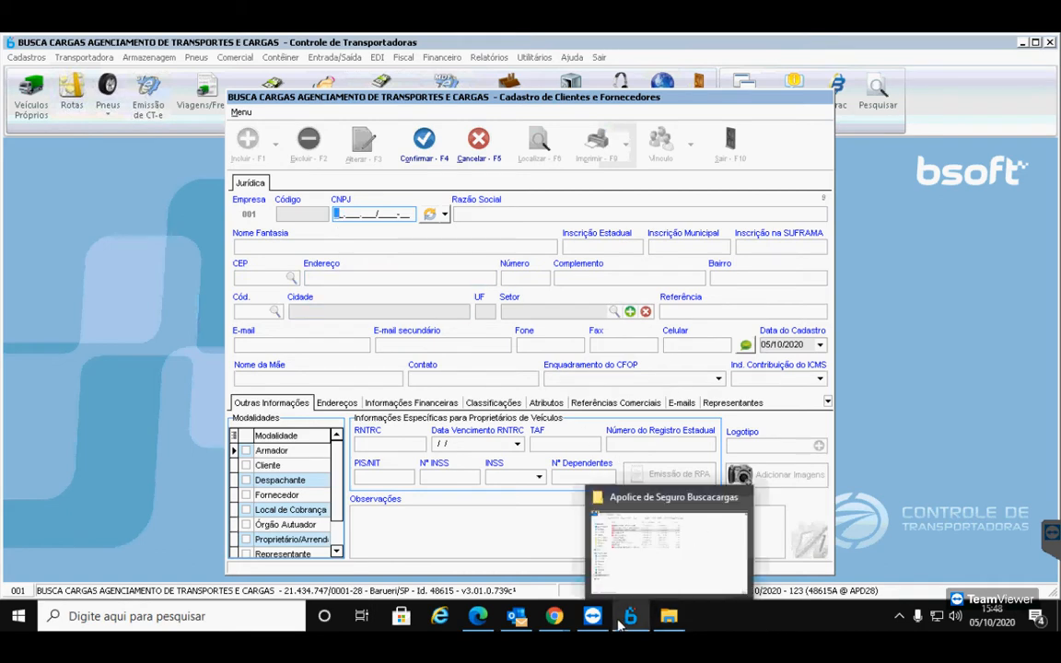
Open the BUSCA CARGAS - RCTR-C - 54.1570 policy PDF from the insurance folder
{"action": "mouse_move", "coordinate": [592, 626]}
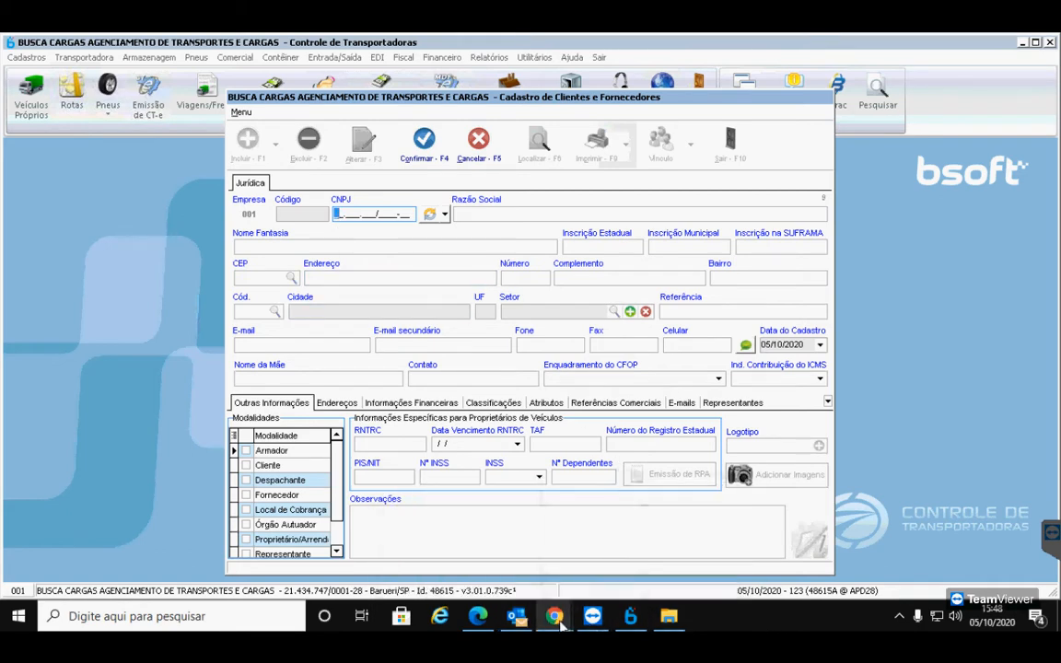
{"action": "mouse_move", "coordinate": [632, 623]}
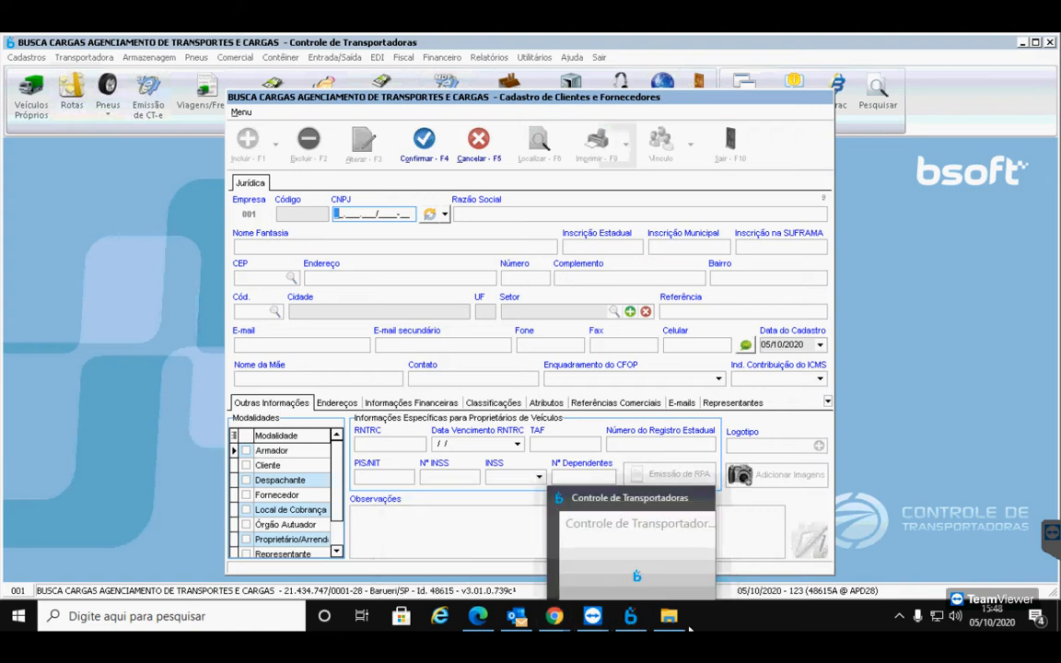
{"action": "left_click", "coordinate": [668, 616]}
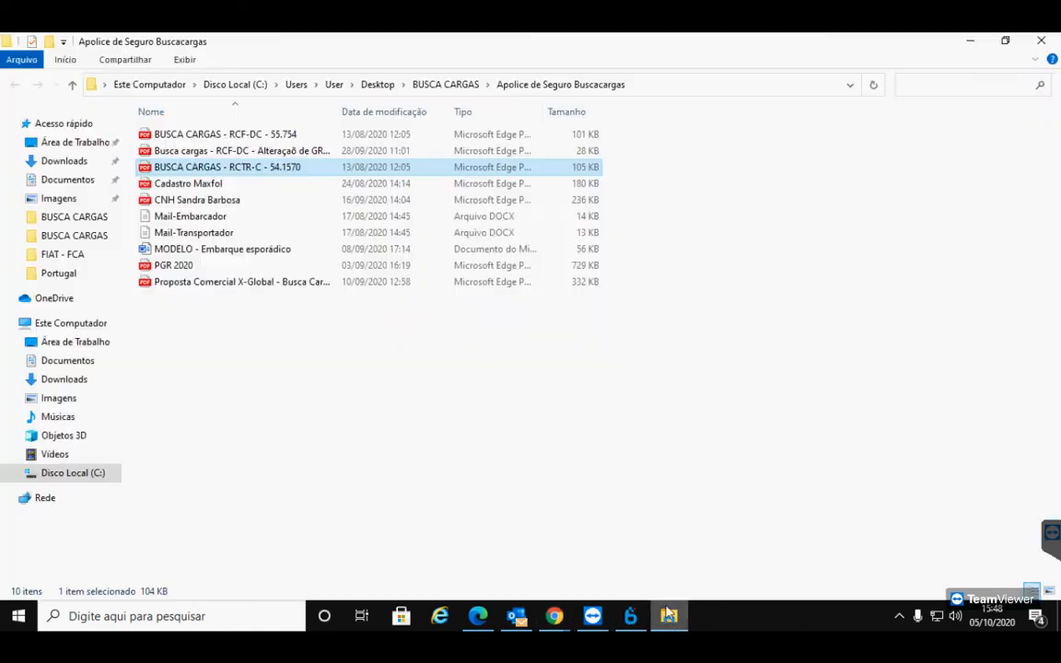
{"action": "double_click", "coordinate": [239, 169]}
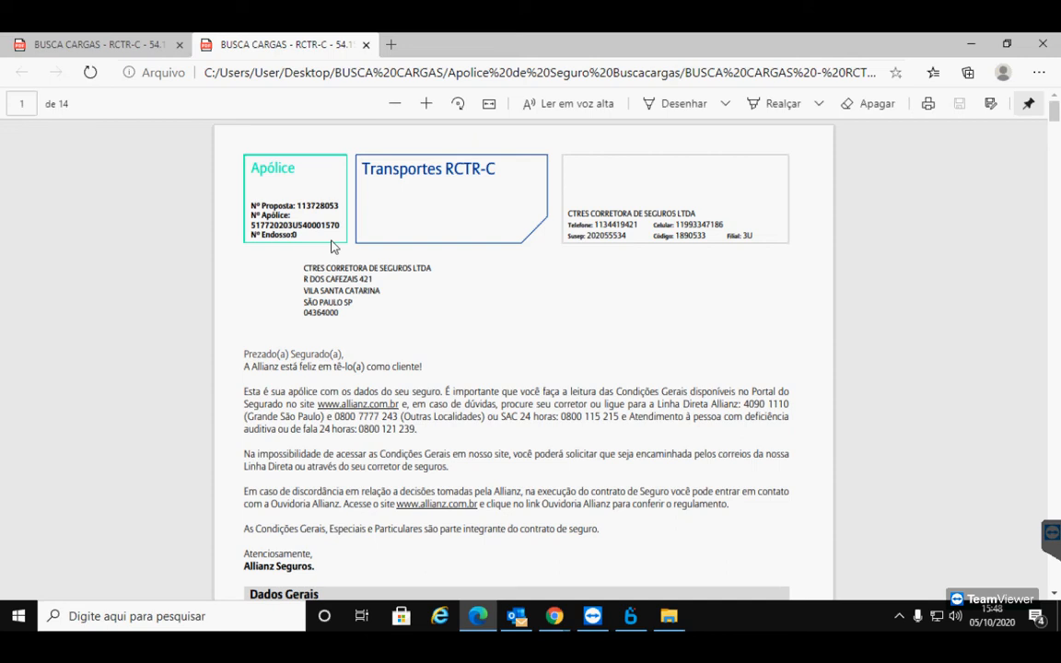
Scroll to page 14 and select Allianz's CNPJ in the page footer
{"action": "scroll", "coordinate": [428, 359], "scroll_direction": "down", "scroll_amount": 4}
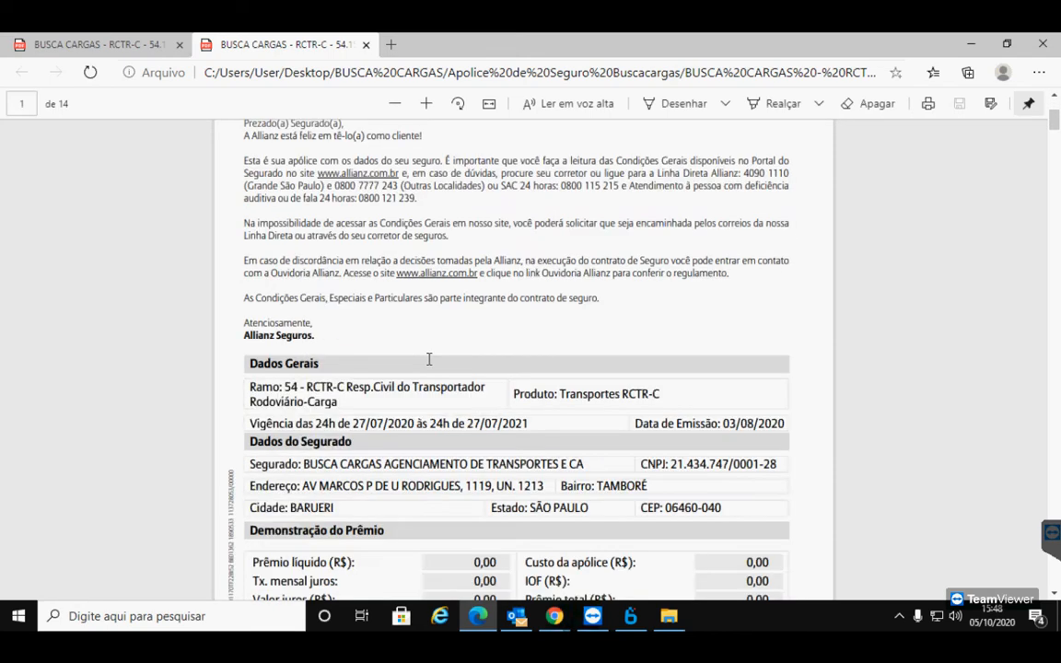
{"action": "scroll", "coordinate": [428, 360], "scroll_direction": "down", "scroll_amount": 12}
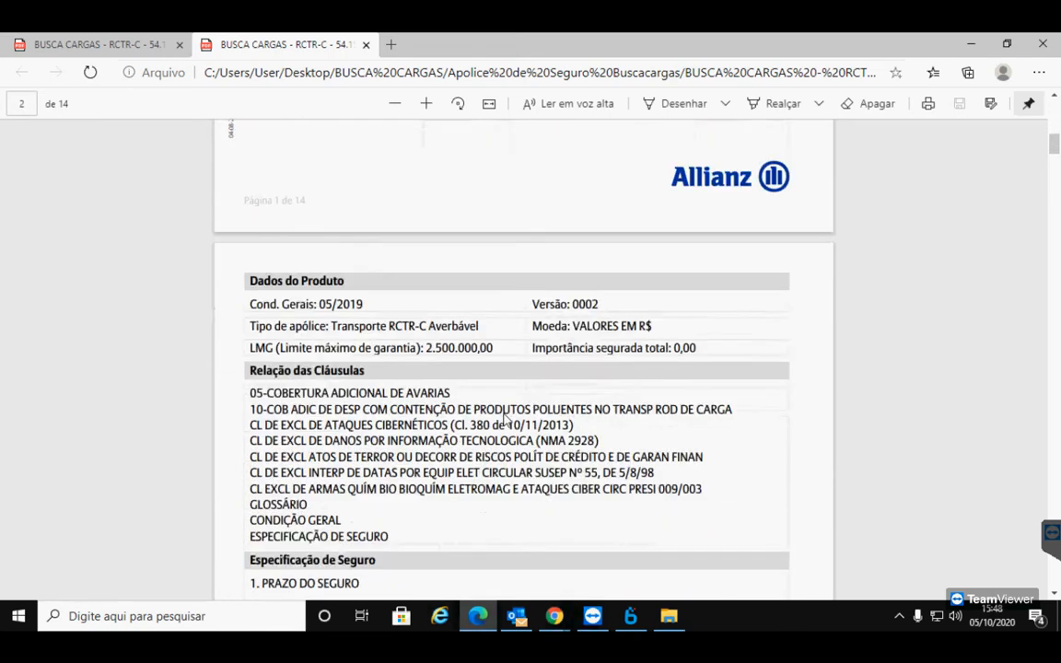
{"action": "scroll", "coordinate": [505, 419], "scroll_direction": "down", "scroll_amount": 20}
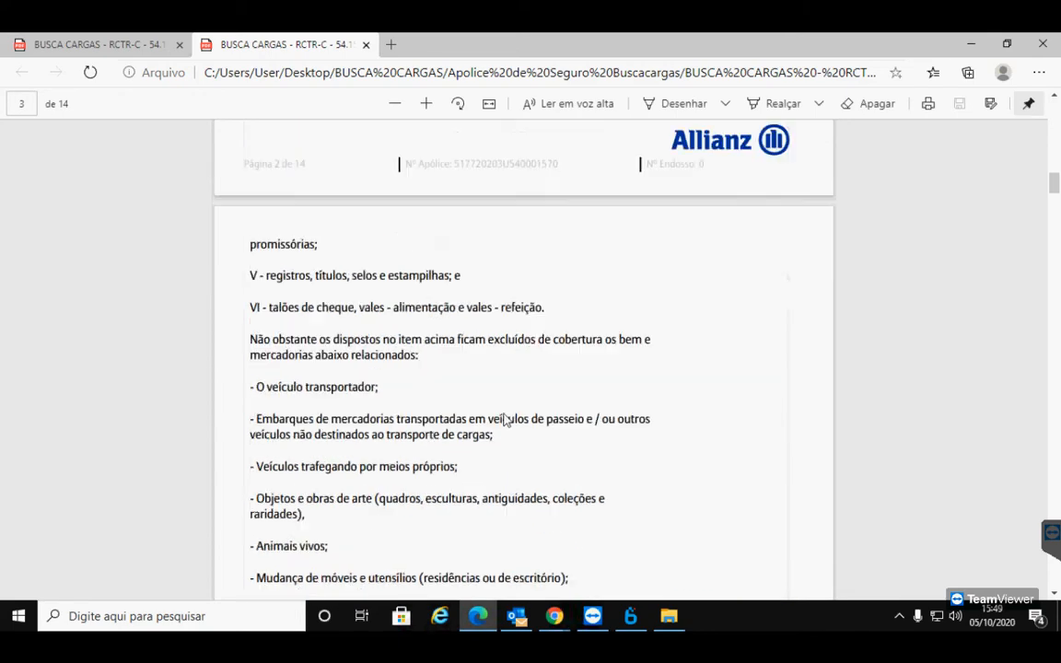
{"action": "scroll", "coordinate": [505, 416], "scroll_direction": "down", "scroll_amount": 20}
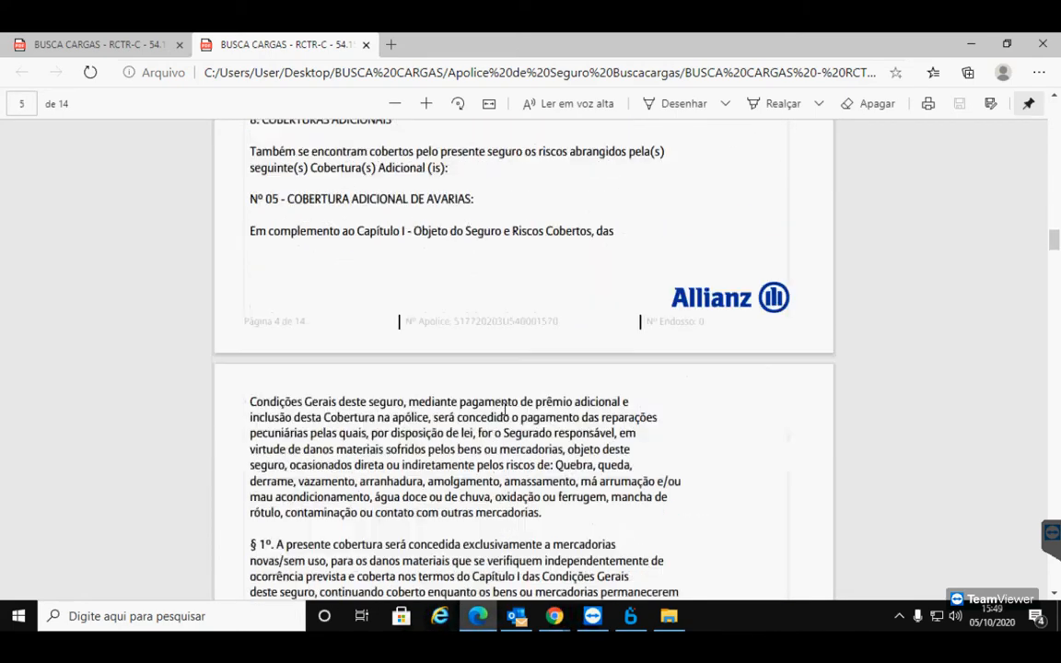
{"action": "scroll", "coordinate": [505, 412], "scroll_direction": "down", "scroll_amount": 20}
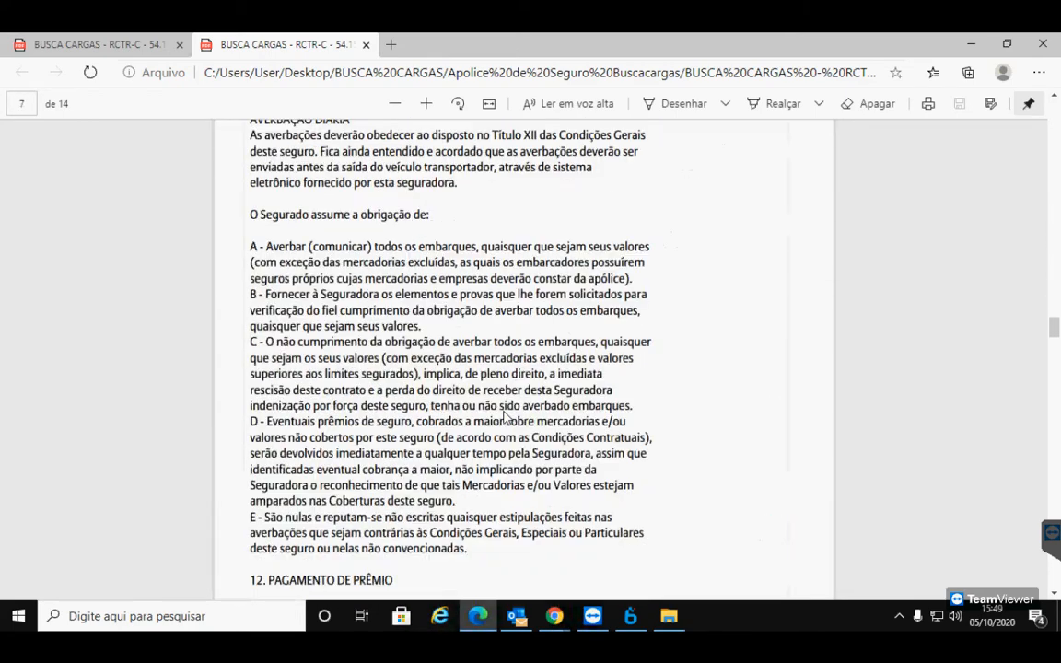
{"action": "scroll", "coordinate": [504, 419], "scroll_direction": "down", "scroll_amount": 20}
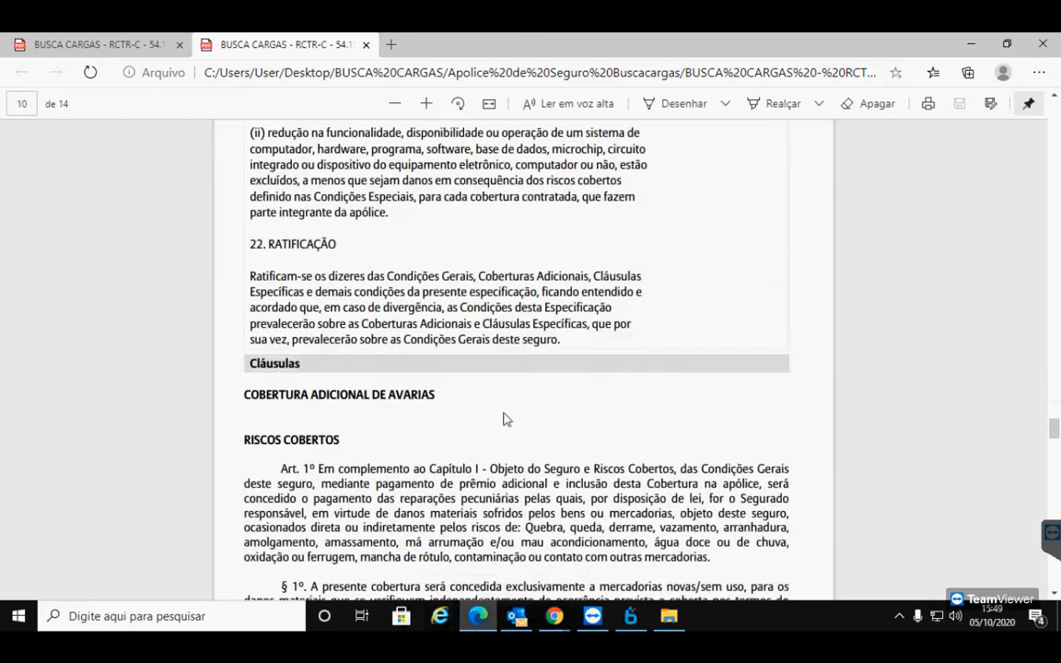
{"action": "scroll", "coordinate": [504, 419], "scroll_direction": "down", "scroll_amount": 20}
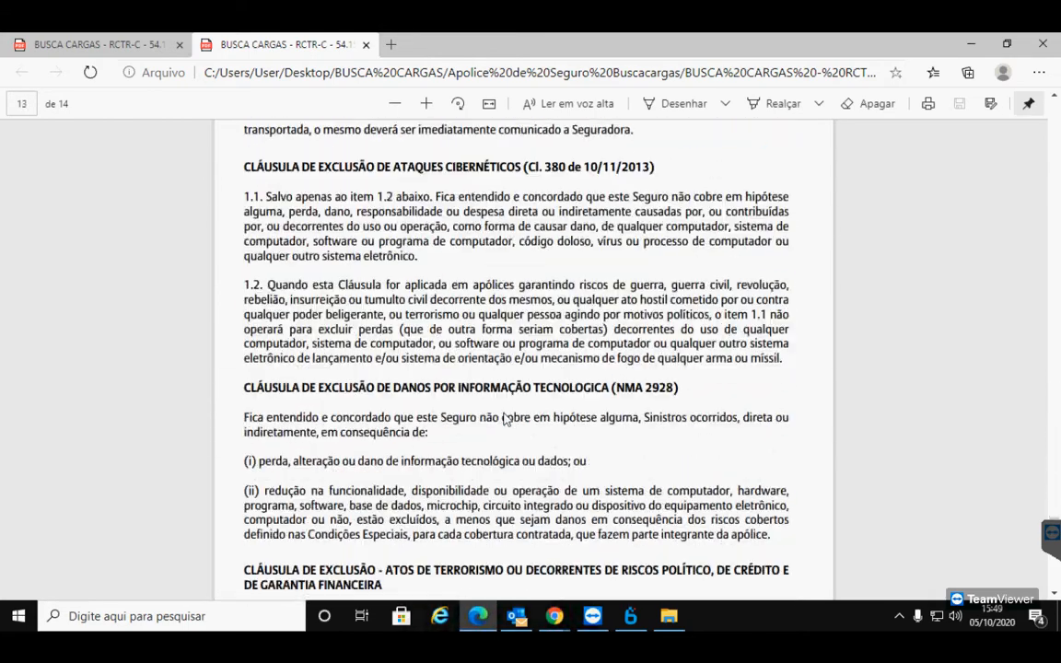
{"action": "scroll", "coordinate": [505, 419], "scroll_direction": "down", "scroll_amount": 8}
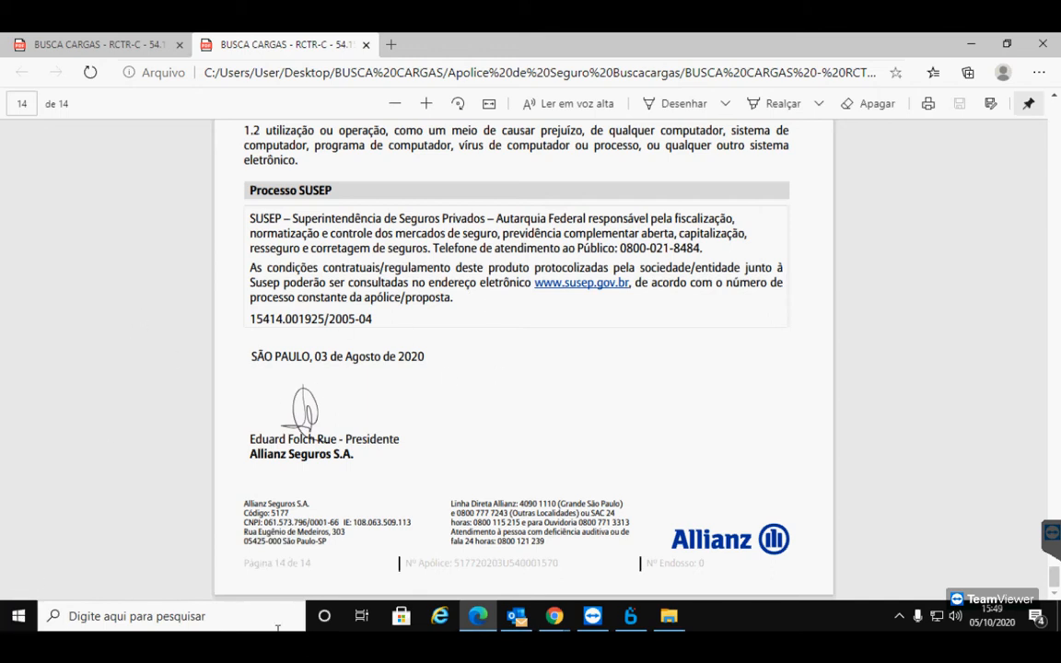
{"action": "scroll", "coordinate": [476, 426], "scroll_direction": "up", "scroll_amount": 5}
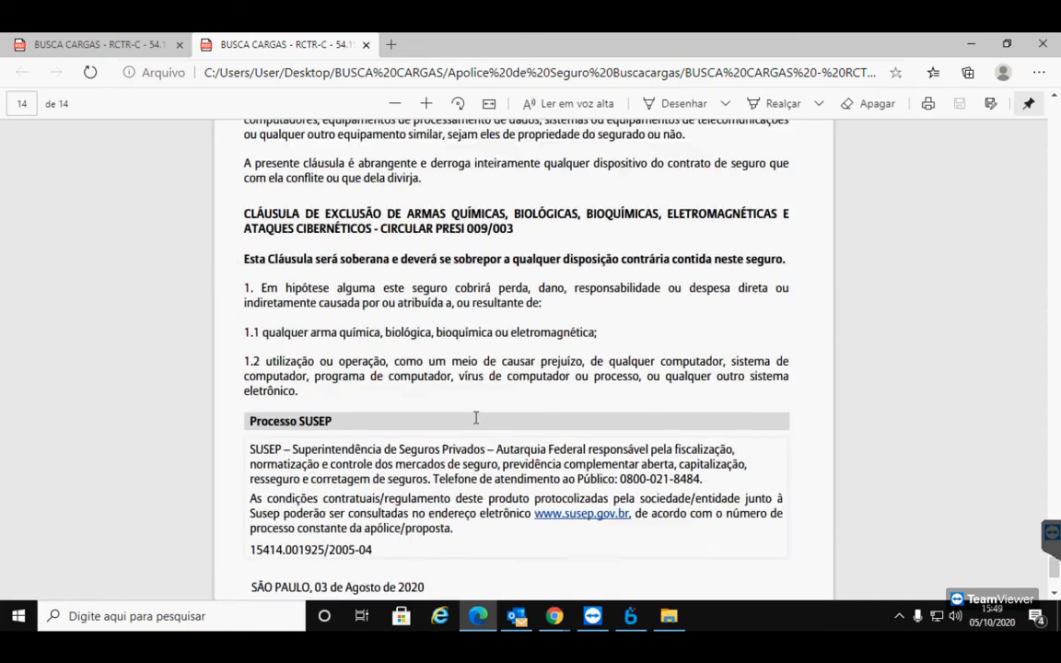
{"action": "scroll", "coordinate": [565, 420], "scroll_direction": "up", "scroll_amount": 6}
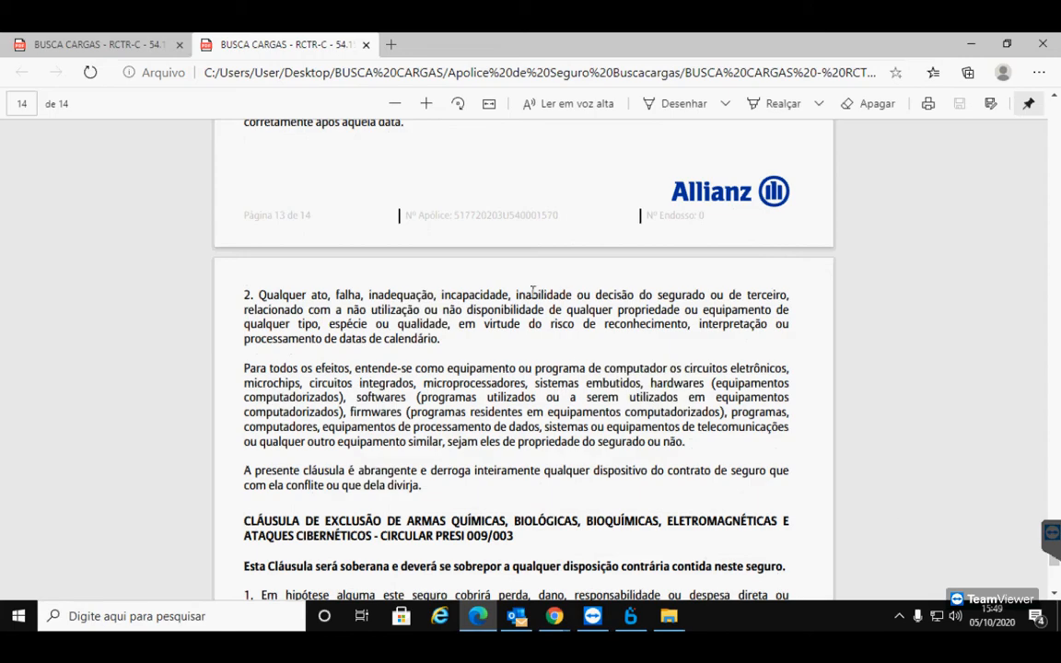
{"action": "scroll", "coordinate": [874, 384], "scroll_direction": "up", "scroll_amount": 6}
{"action": "scroll", "coordinate": [1056, 454], "scroll_direction": "up", "scroll_amount": 15}
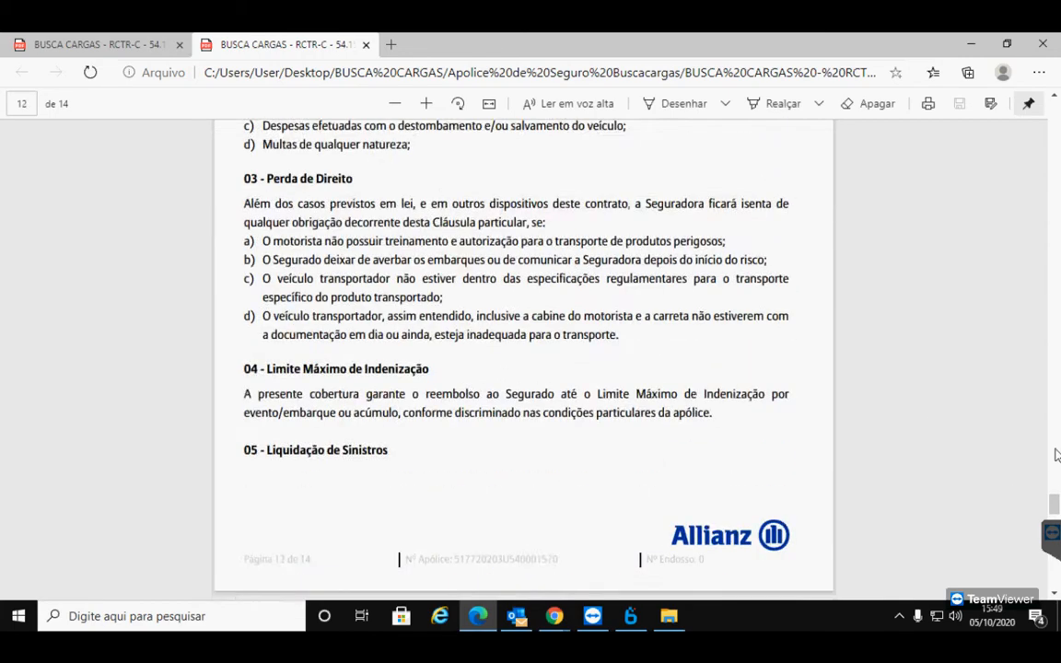
{"action": "scroll", "coordinate": [1056, 454], "scroll_direction": "up", "scroll_amount": 20}
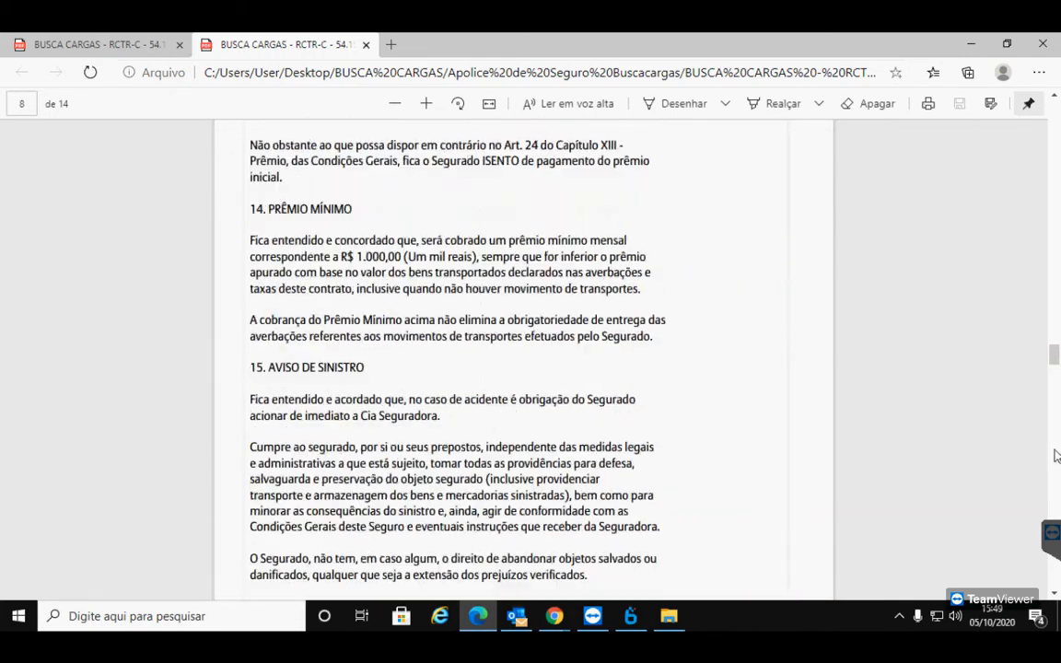
{"action": "left_click_drag", "start_coordinate": [1055, 355], "coordinate": [1055, 578]}
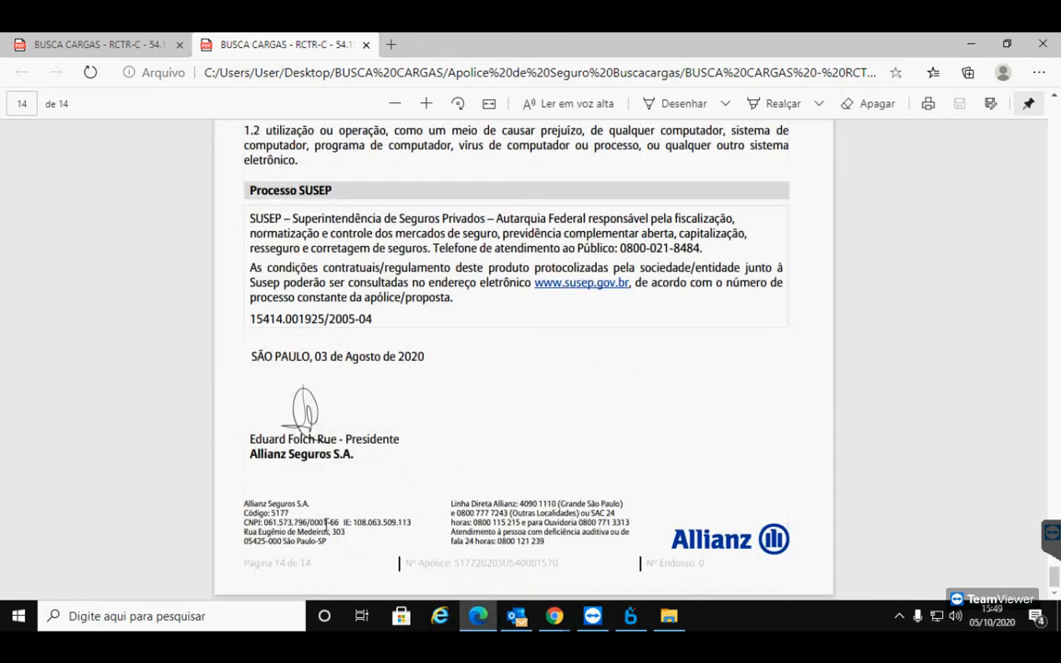
{"action": "left_click_drag", "start_coordinate": [265, 522], "coordinate": [335, 521]}
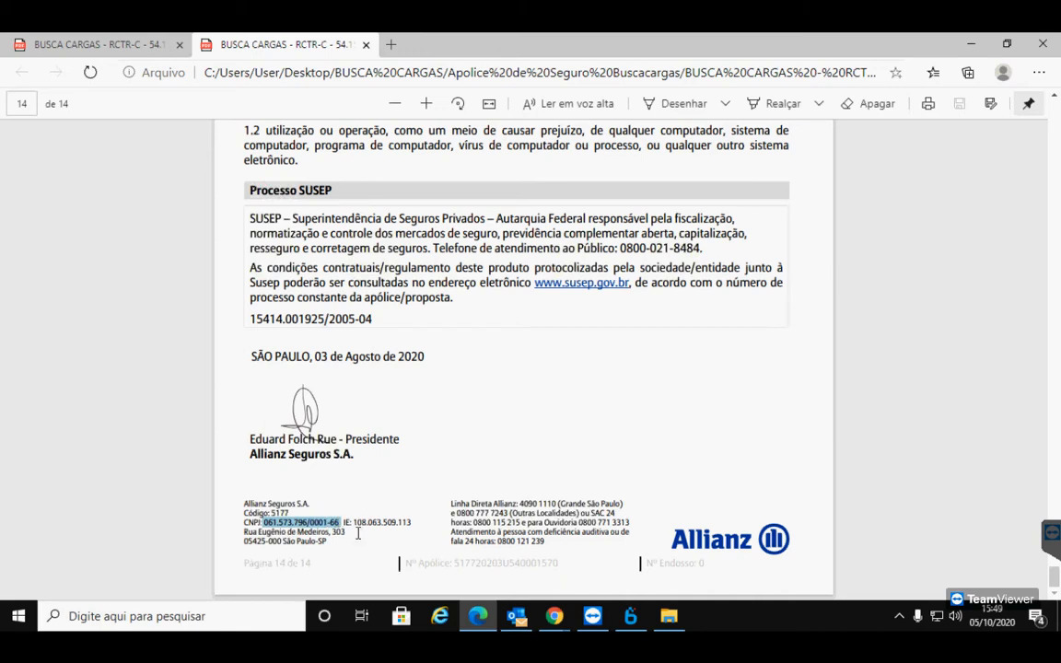
Clear the garbled value pasted into the new record's CNPJ field
{"action": "left_click", "coordinate": [630, 616]}
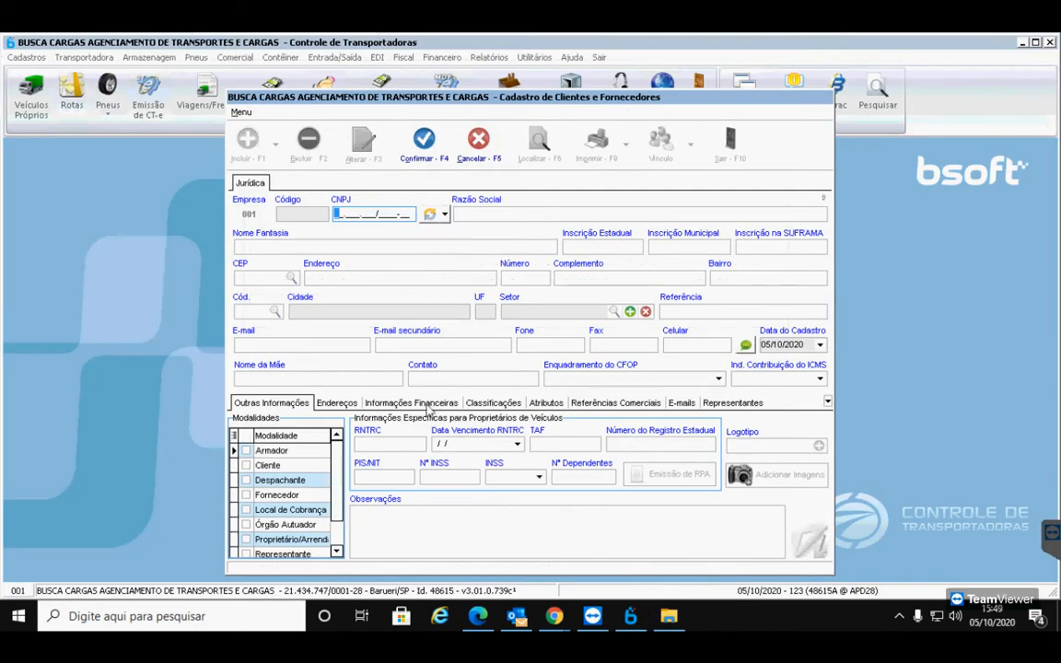
{"action": "type", "text": "_0.61_.573/796_-0_"}
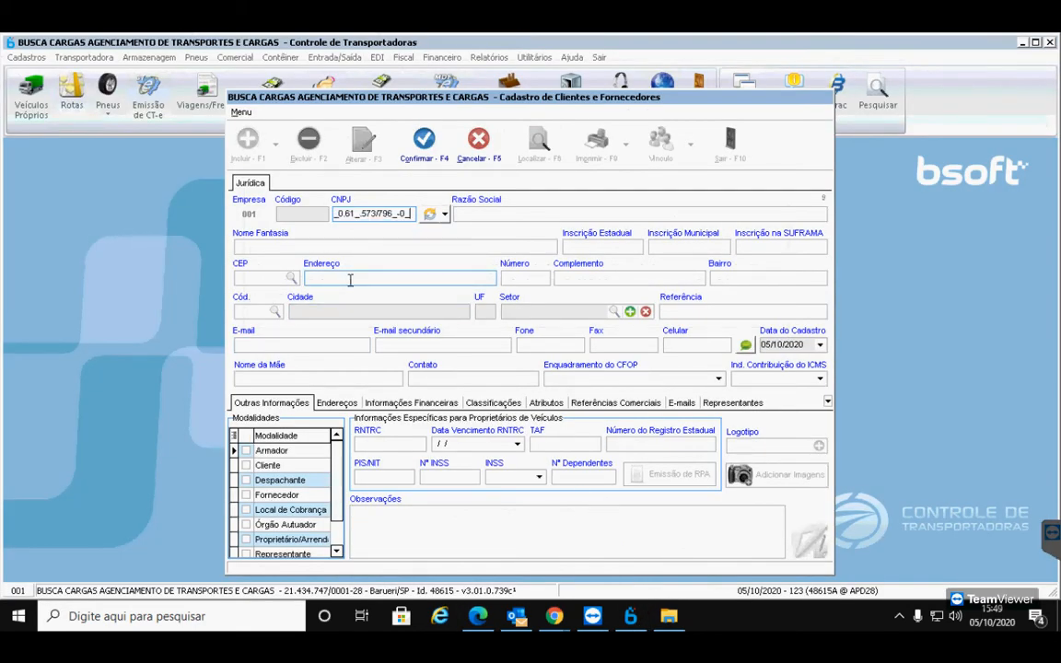
{"action": "left_click_drag", "start_coordinate": [412, 214], "coordinate": [220, 173]}
{"action": "key", "text": "BackSpace"}
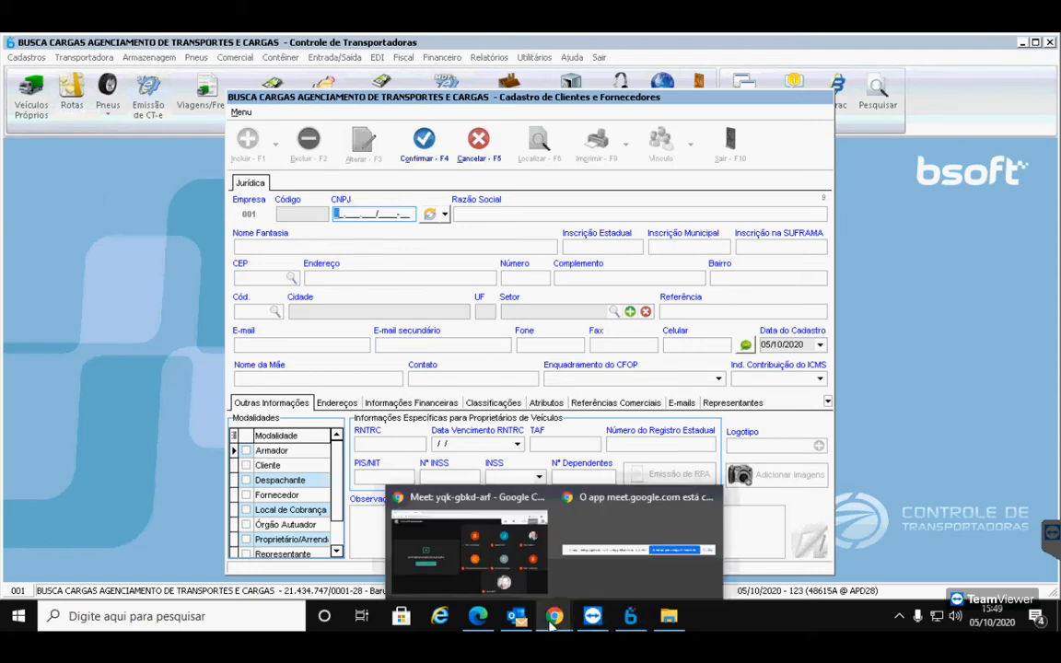
Copy Allianz's CNPJ from the policy PDF footer and paste it into the CNPJ field
{"action": "left_click", "coordinate": [481, 618]}
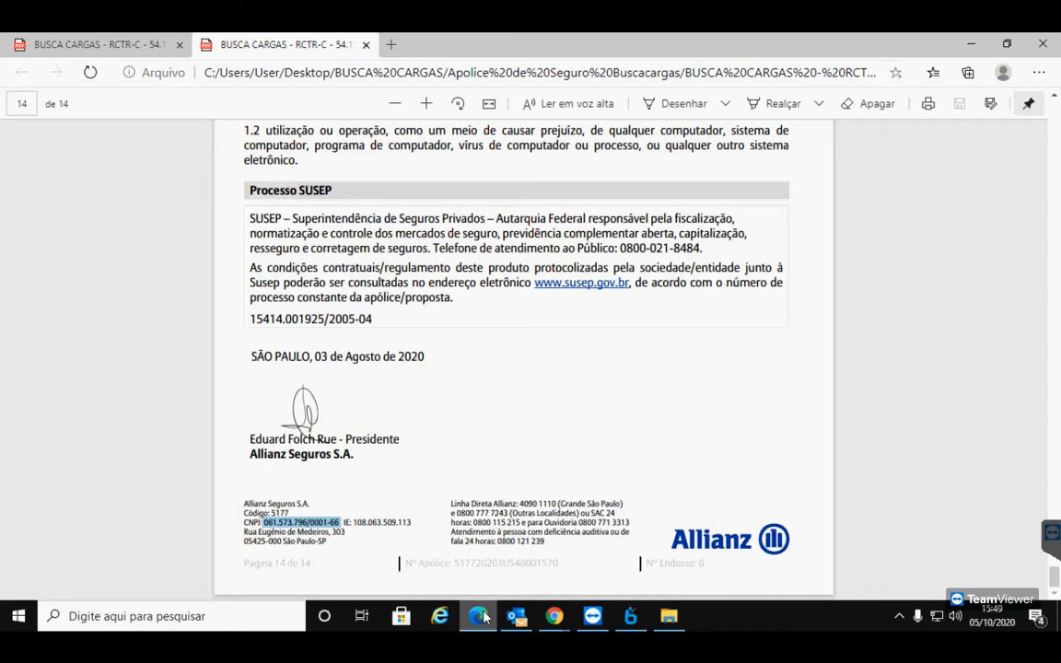
{"action": "left_click", "coordinate": [373, 439]}
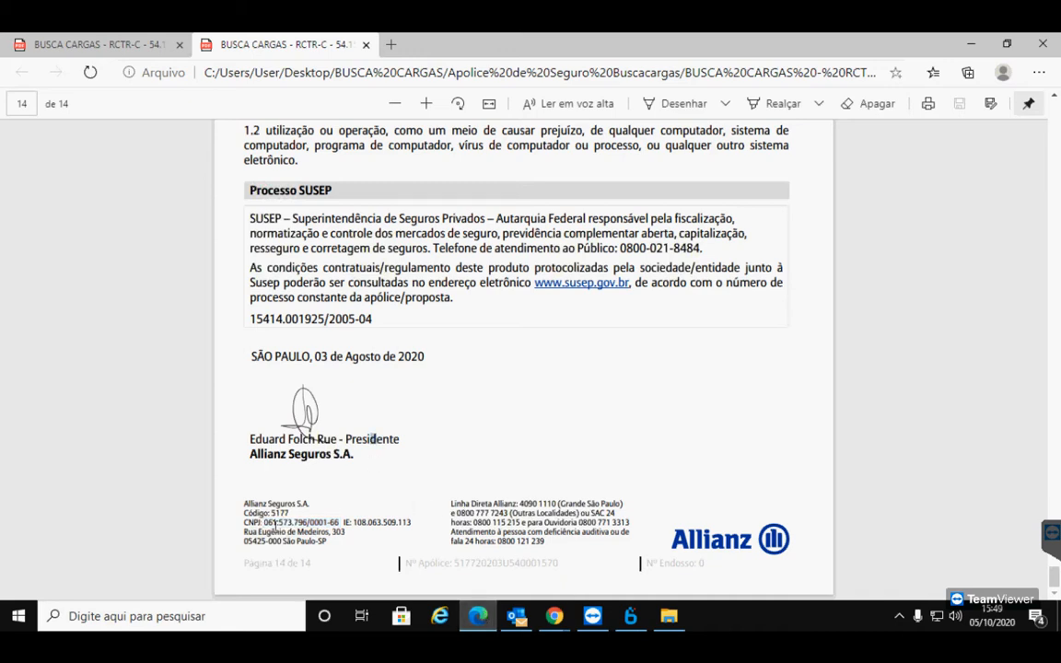
{"action": "left_click_drag", "start_coordinate": [265, 522], "coordinate": [338, 523]}
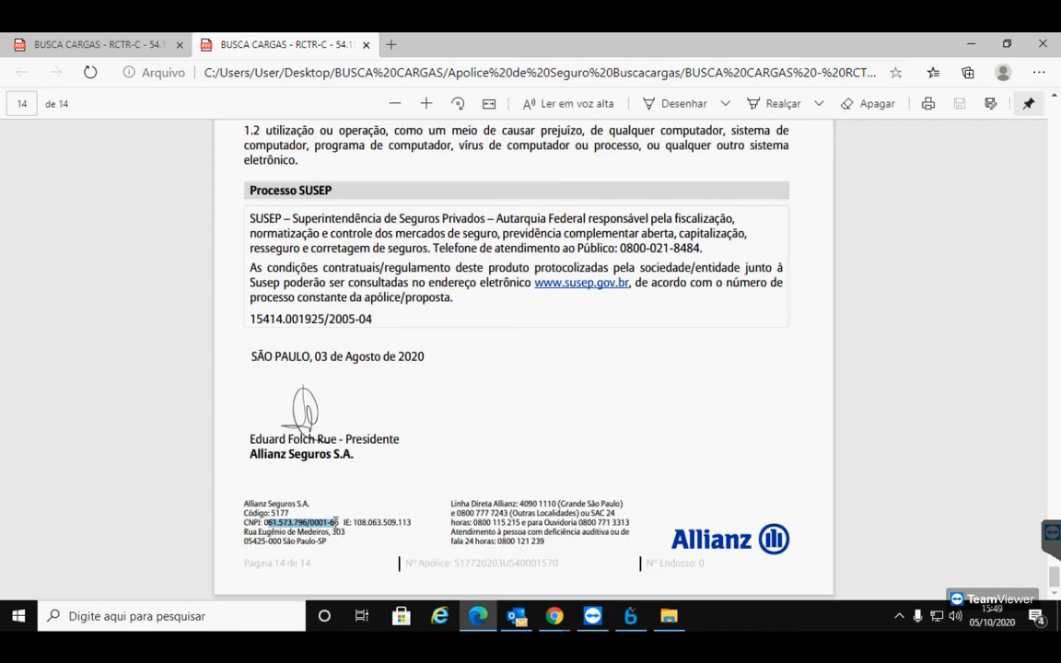
{"action": "right_click", "coordinate": [333, 521]}
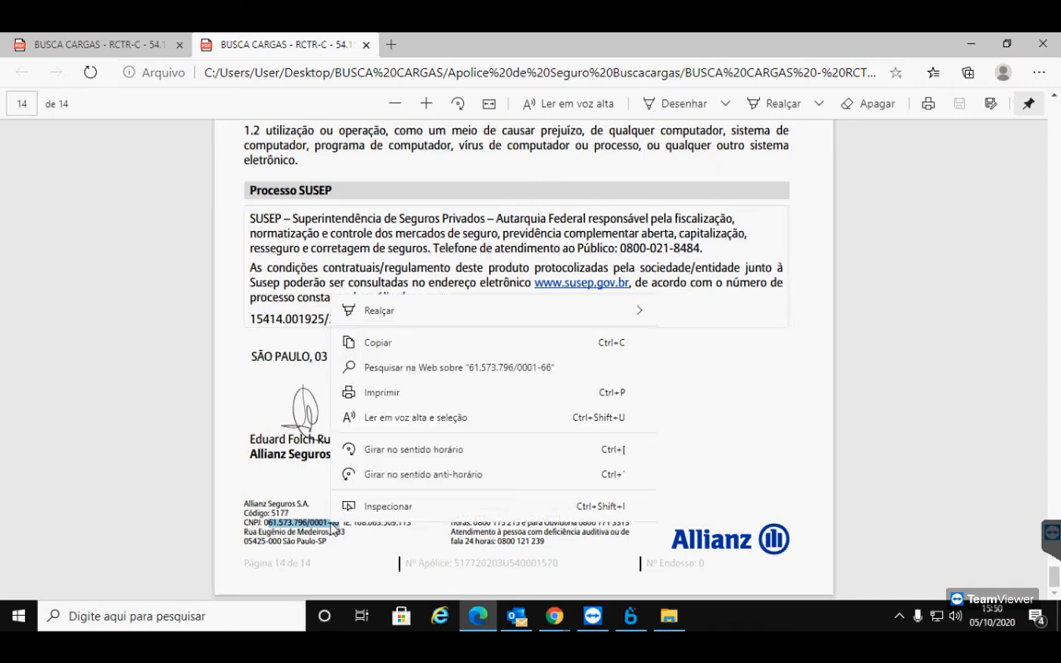
{"action": "left_click", "coordinate": [398, 347]}
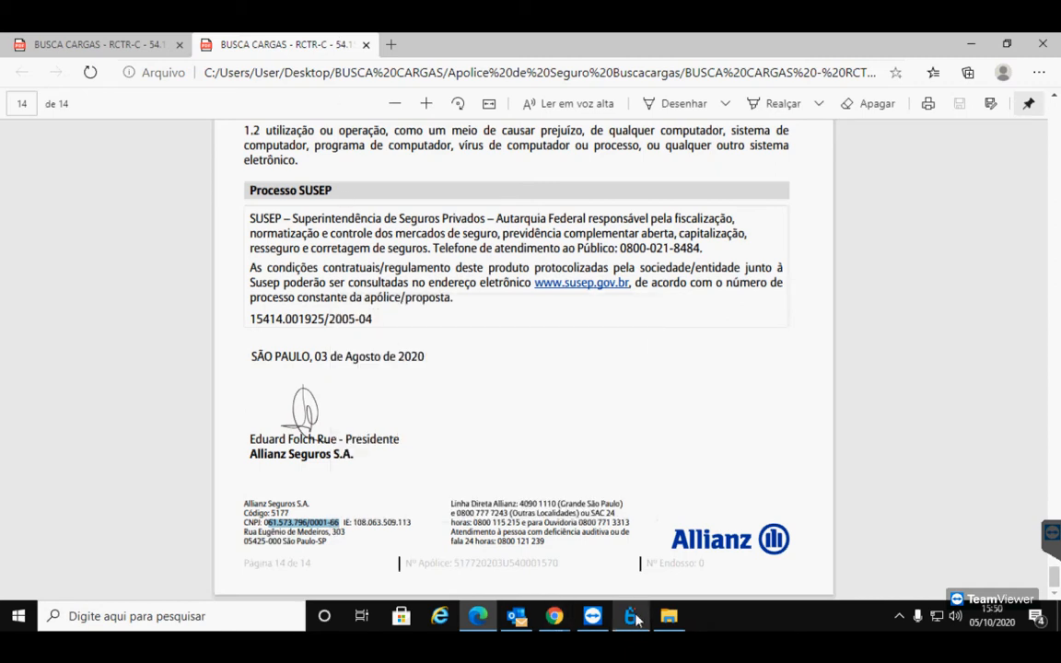
{"action": "key", "text": "alt+Tab"}
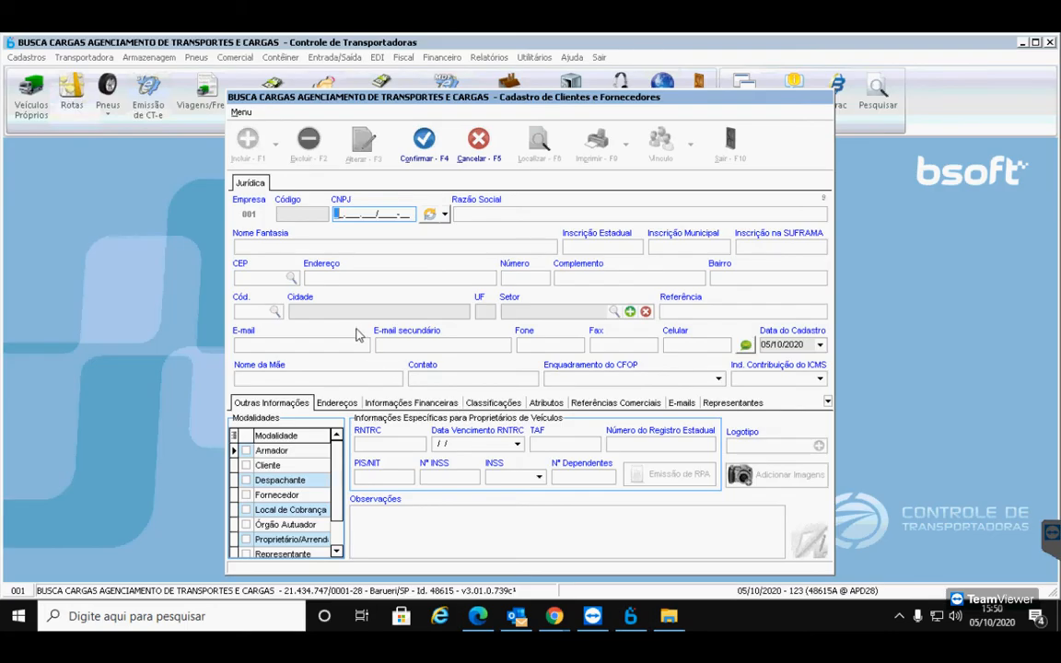
{"action": "key", "text": "ctrl+v"}
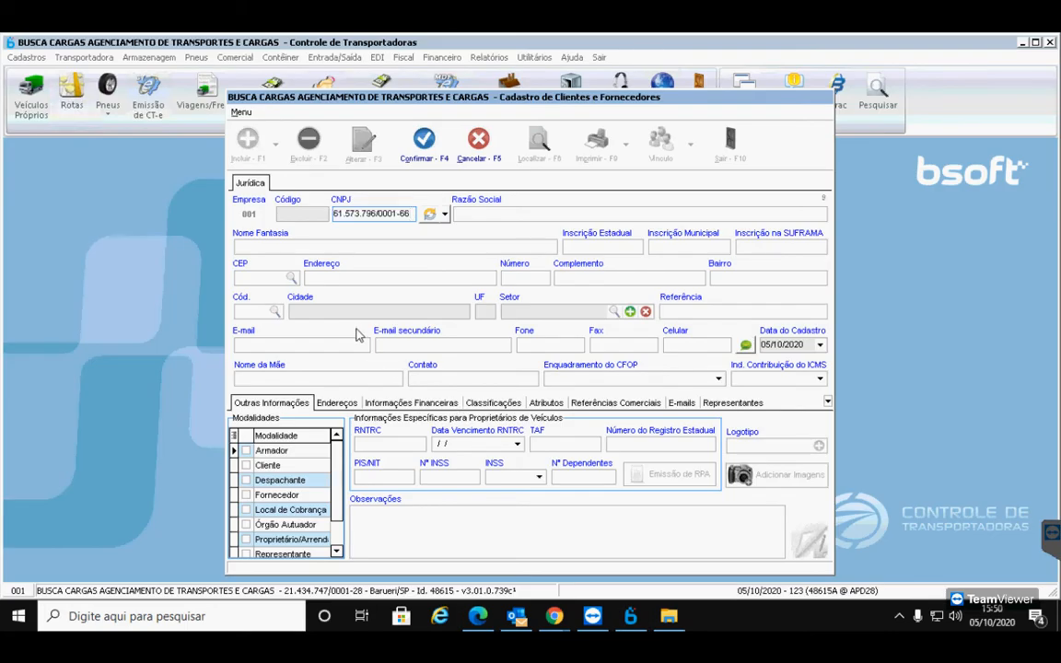
{"action": "left_click", "coordinate": [431, 214]}
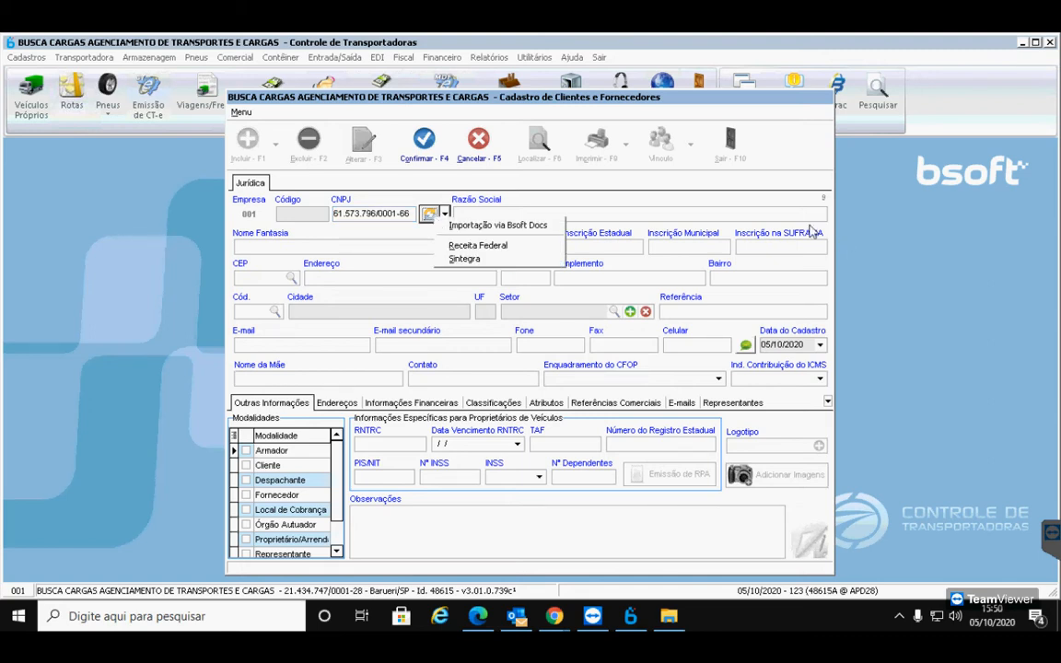
Run the Receita Federal CNPJ lookup with the captcha and accept ALLIANZ SEGUROS S/A's data
{"action": "left_click", "coordinate": [474, 247]}
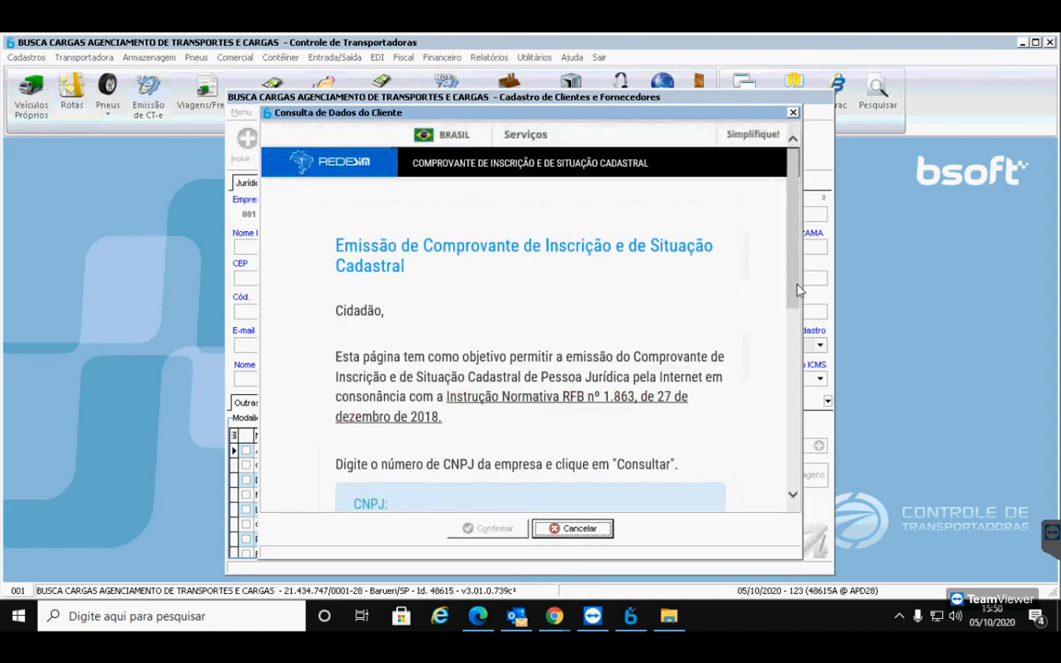
{"action": "left_click", "coordinate": [793, 494]}
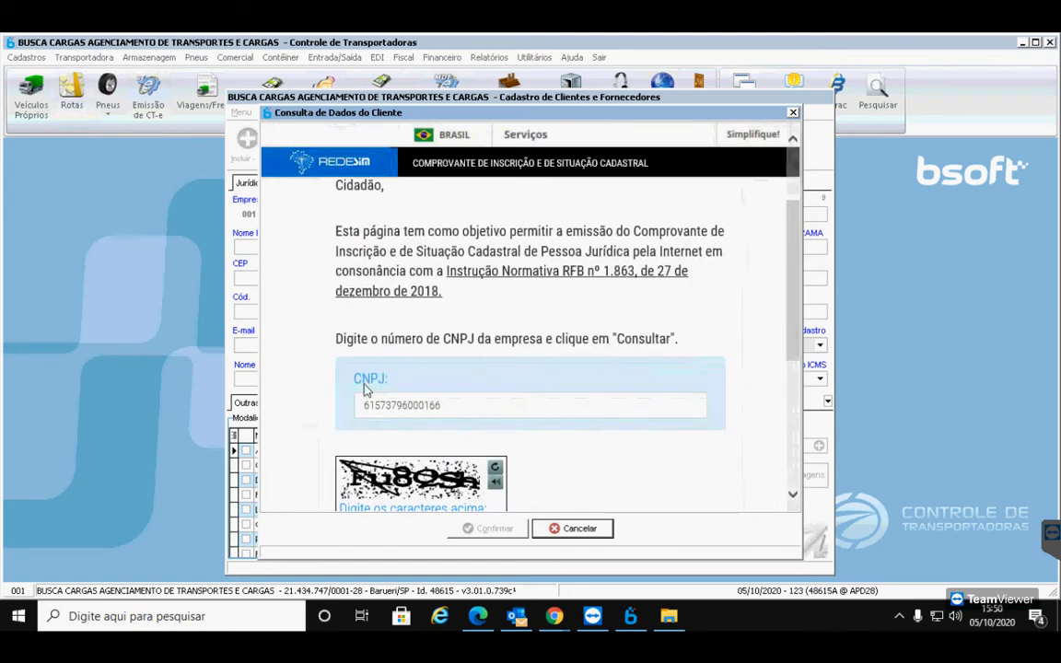
{"action": "scroll", "coordinate": [419, 401], "scroll_direction": "down", "scroll_amount": 2}
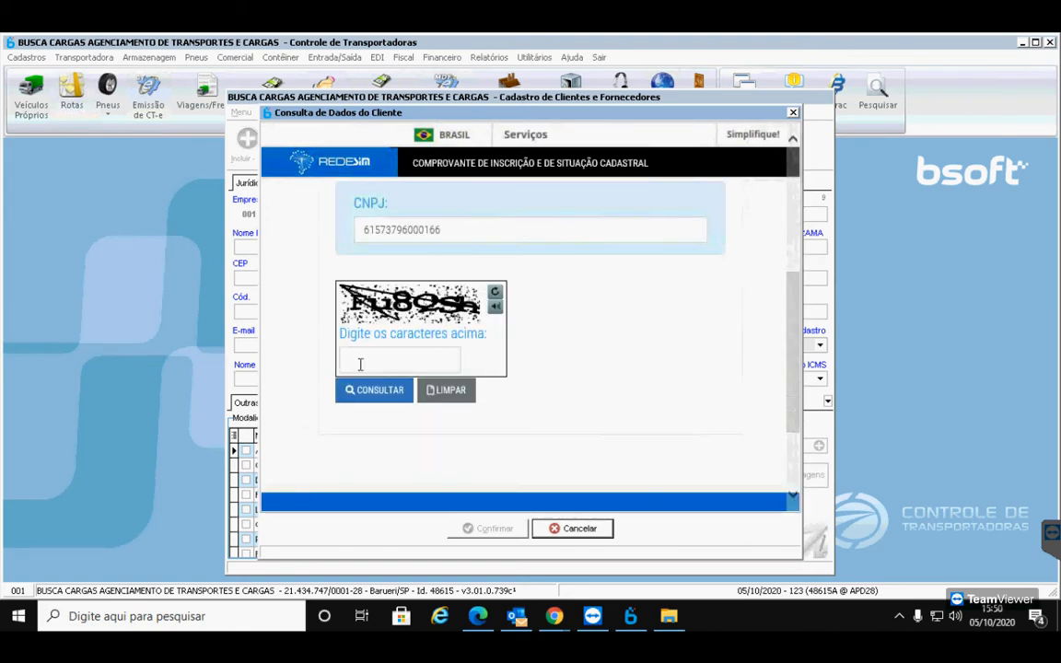
{"action": "left_click", "coordinate": [364, 364]}
{"action": "type", "text": "F"}
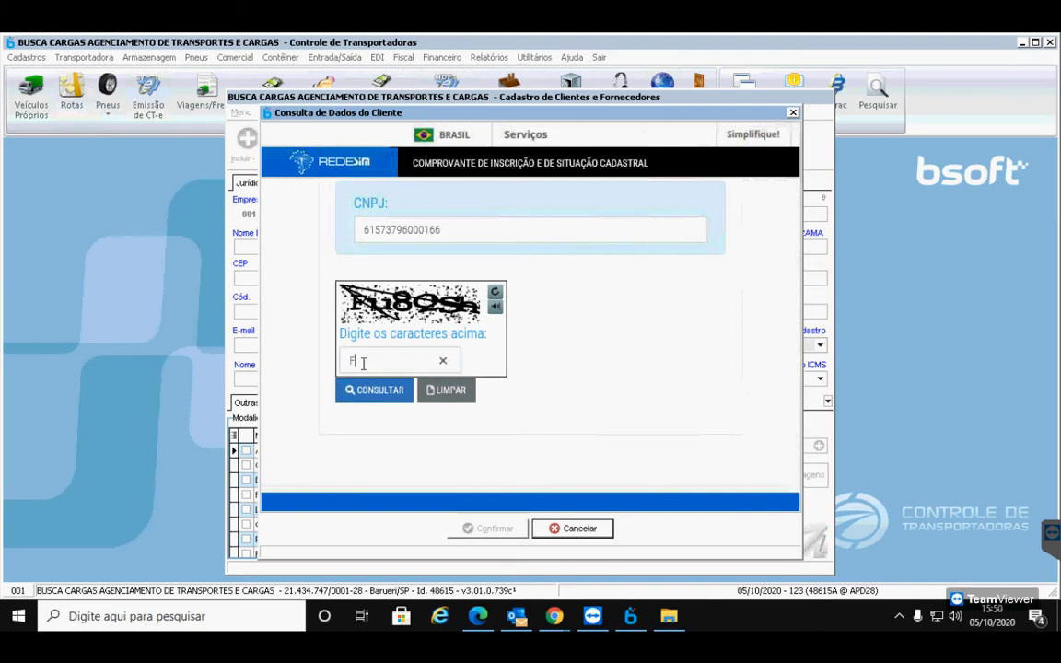
{"action": "type", "text": "u8"}
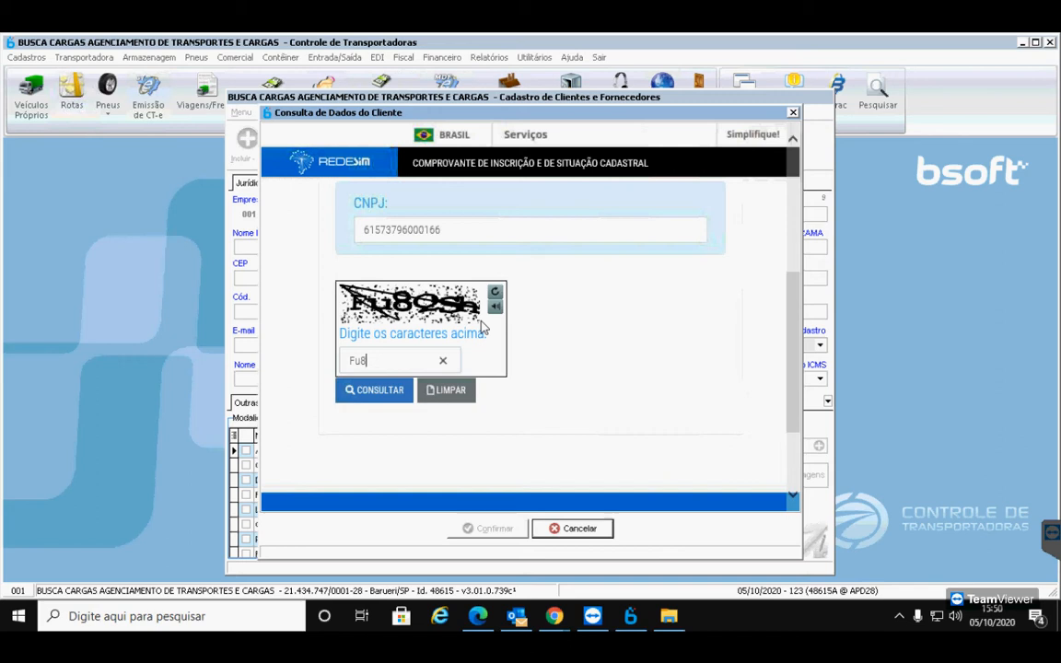
{"action": "type", "text": "QSh"}
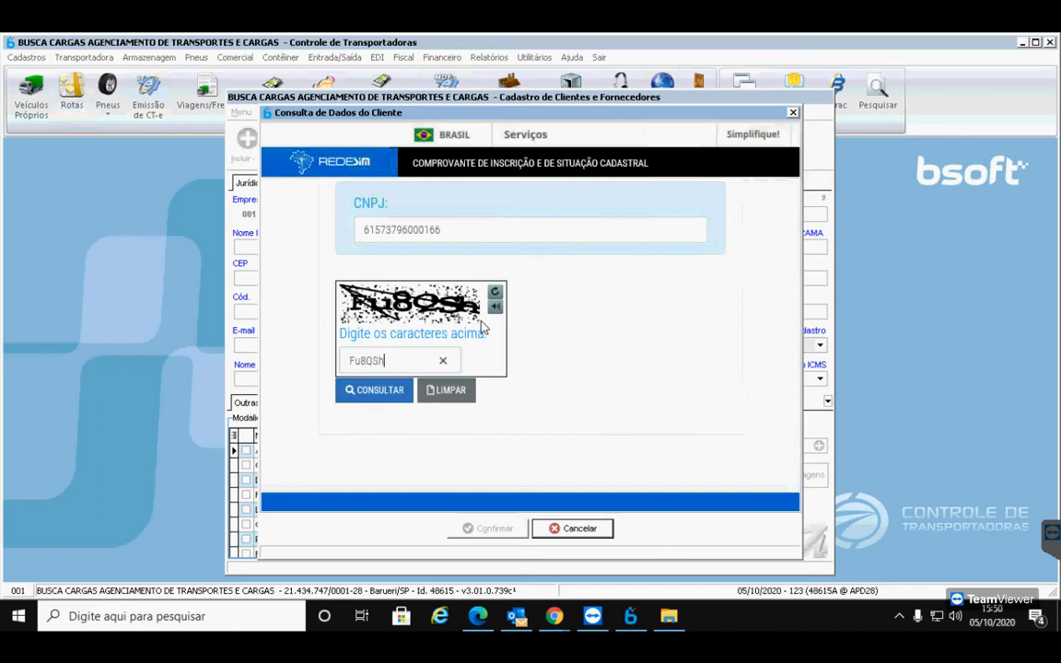
{"action": "left_click", "coordinate": [399, 395]}
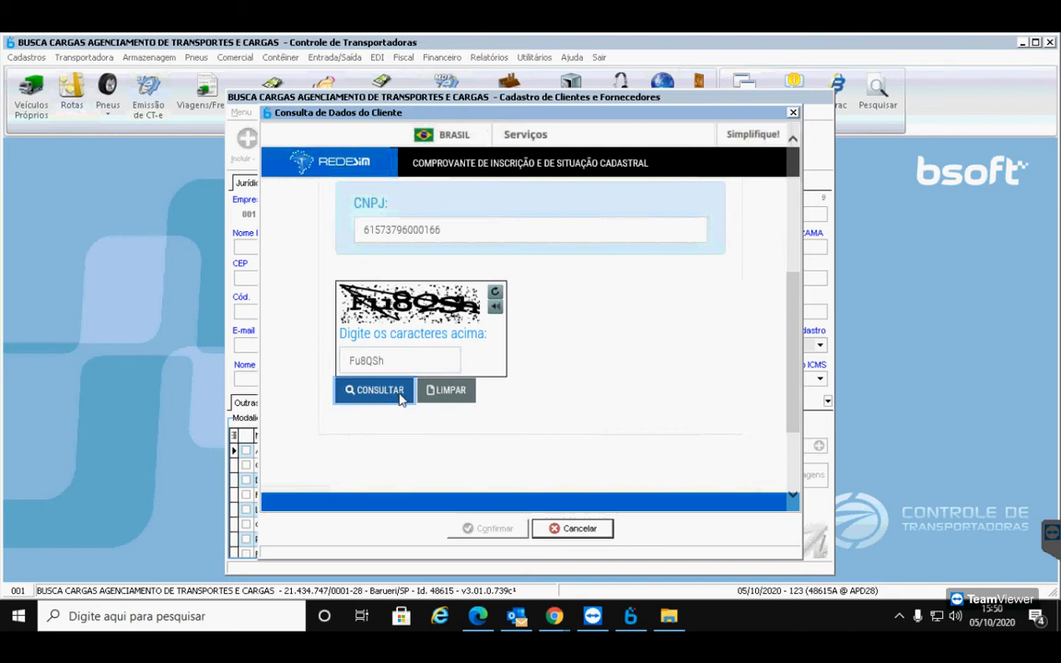
{"action": "scroll", "coordinate": [683, 416], "scroll_direction": "down", "scroll_amount": 10}
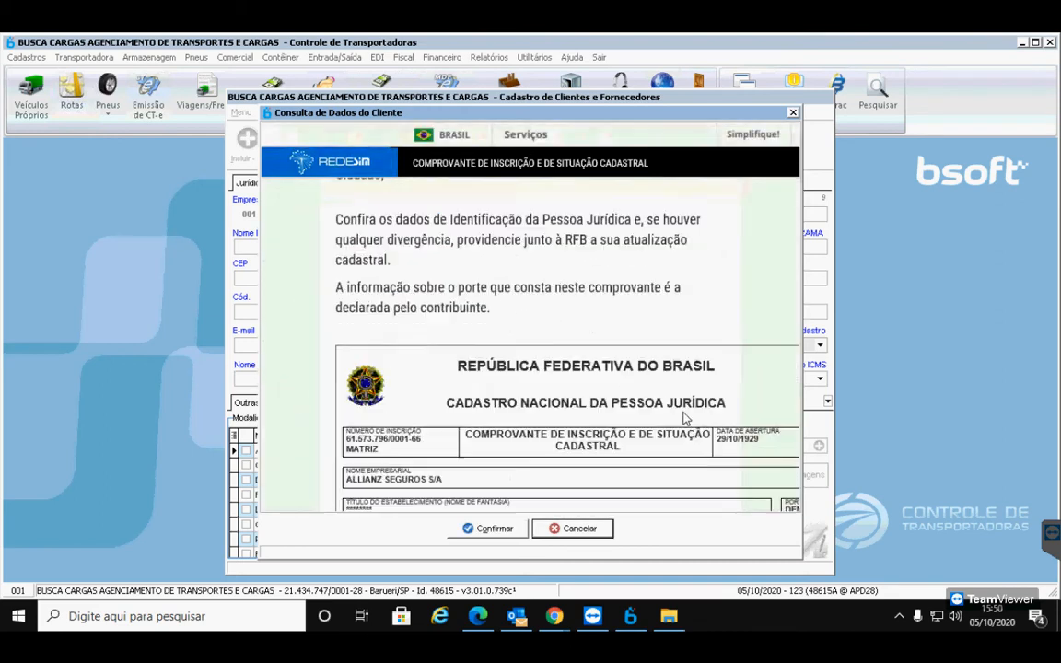
{"action": "scroll", "coordinate": [682, 416], "scroll_direction": "up", "scroll_amount": 2}
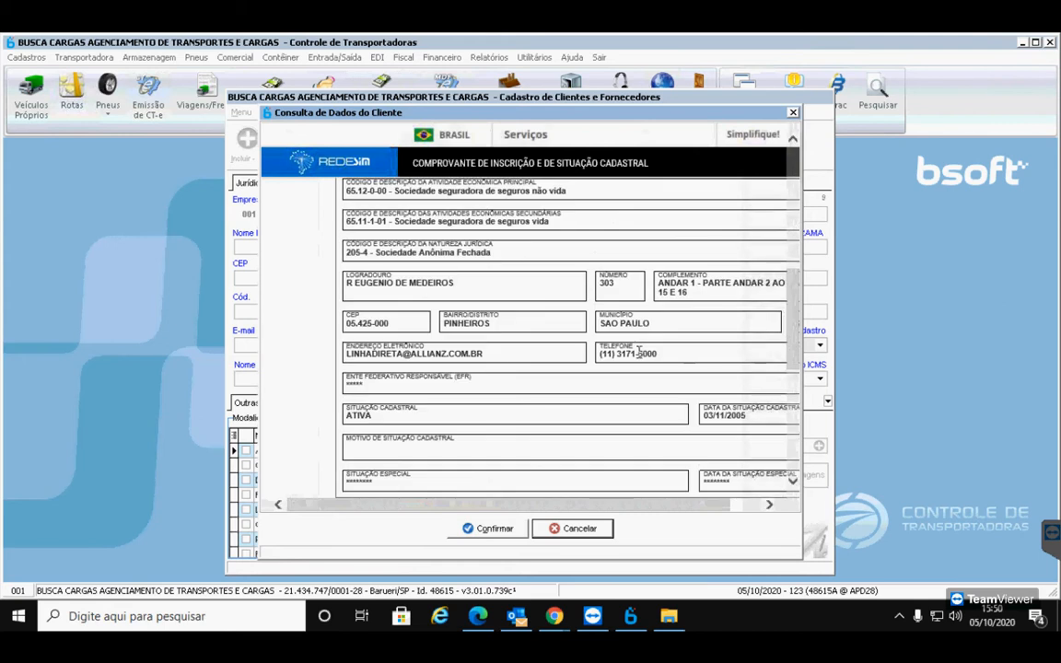
{"action": "left_click", "coordinate": [481, 527]}
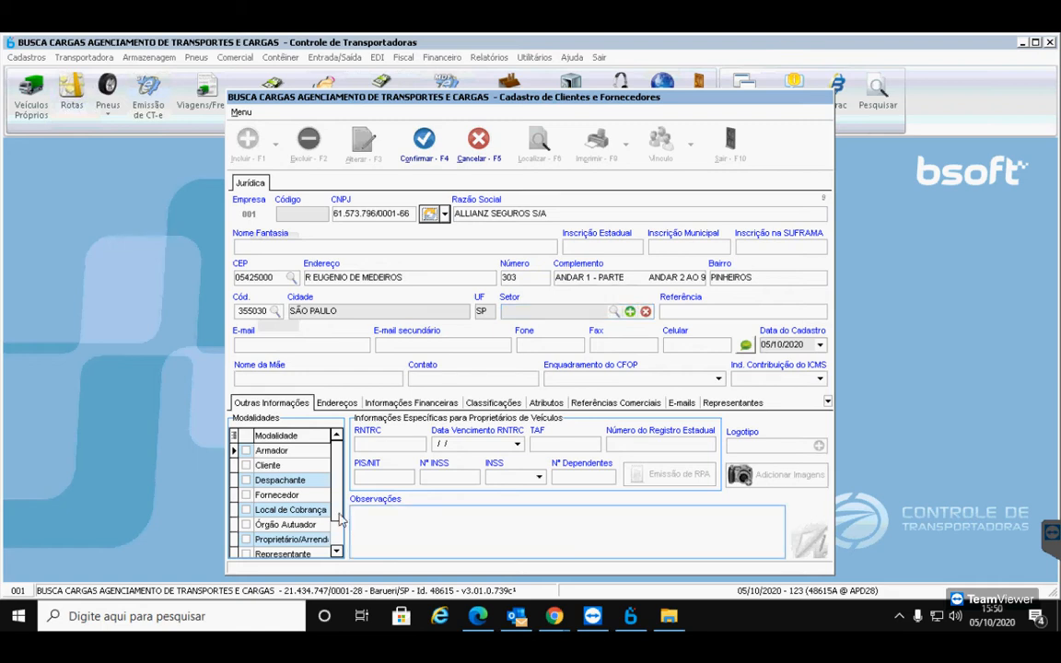
Tick Fornecedor, save Allianz as supplier code 0005, and close the clients and suppliers registry
{"action": "left_click", "coordinate": [257, 498]}
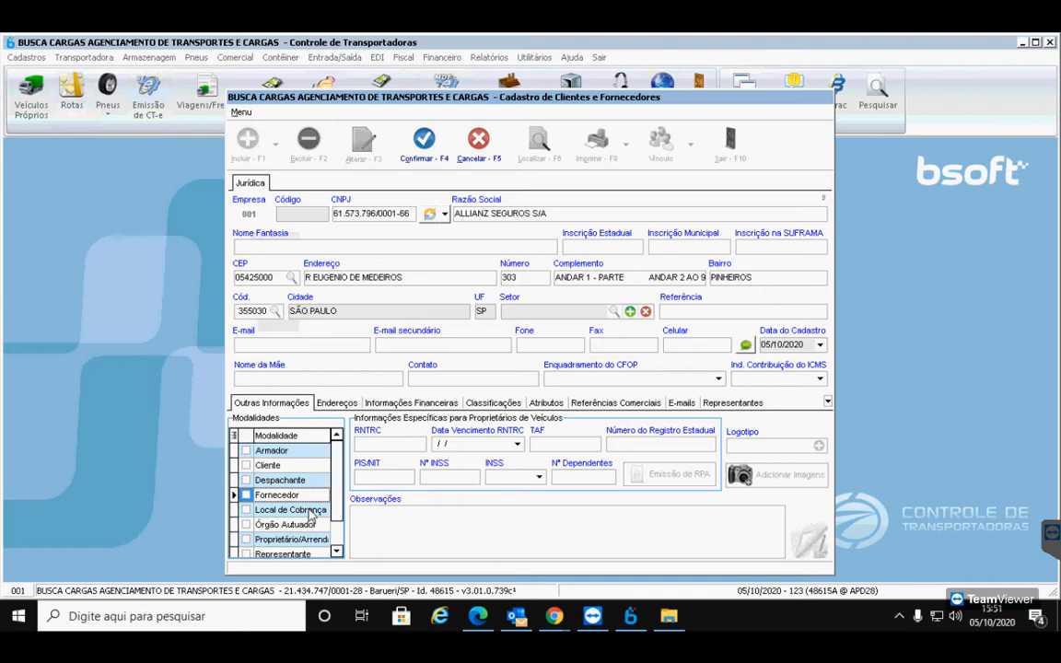
{"action": "left_click", "coordinate": [247, 496]}
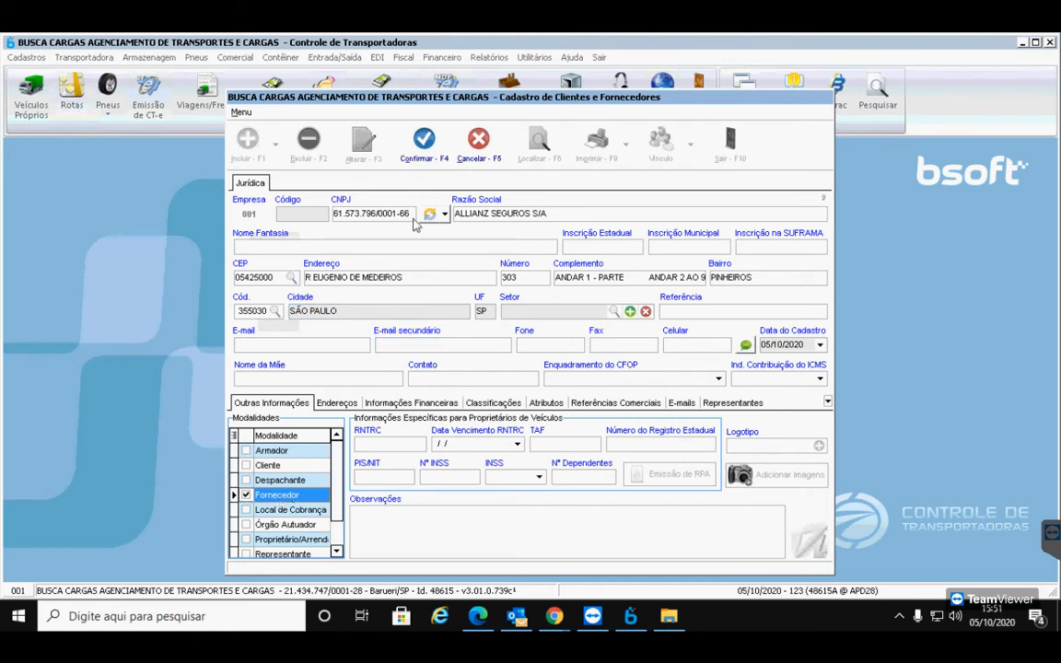
{"action": "left_click", "coordinate": [425, 140]}
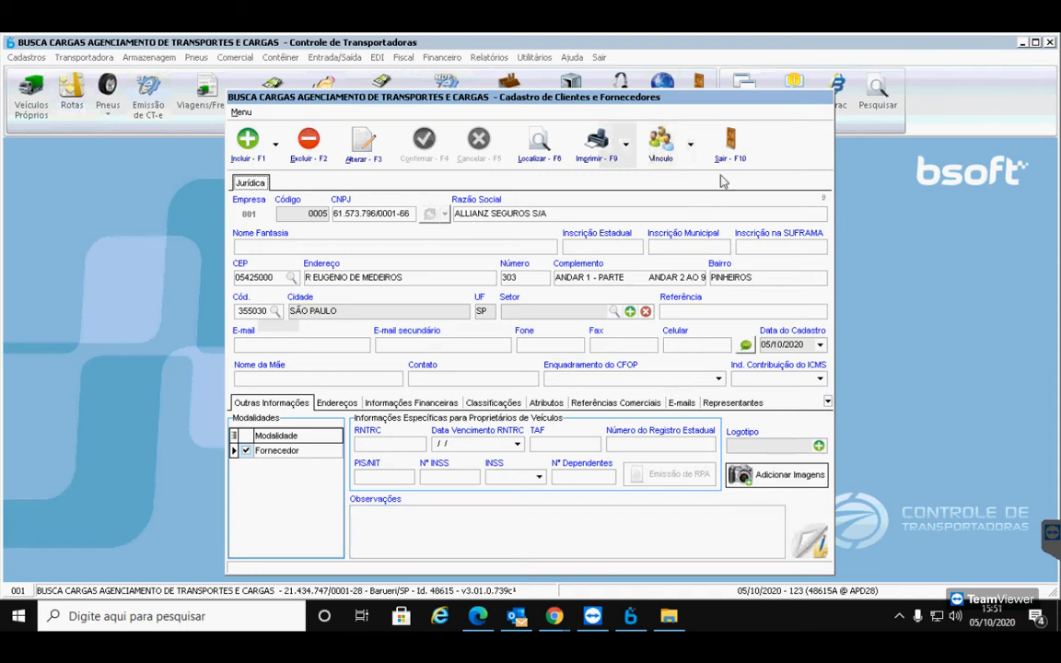
{"action": "left_click", "coordinate": [729, 147]}
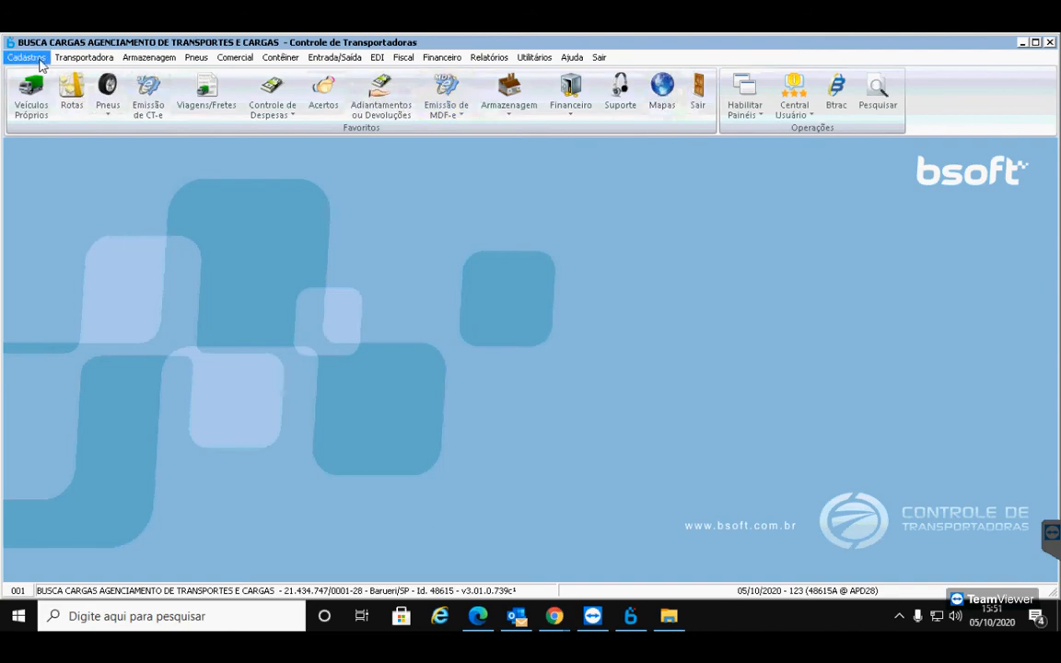
Open the global parameters' MDF-e / Manifesto emission settings and enter edit mode
{"action": "left_click", "coordinate": [26, 57]}
{"action": "left_click", "coordinate": [83, 431]}
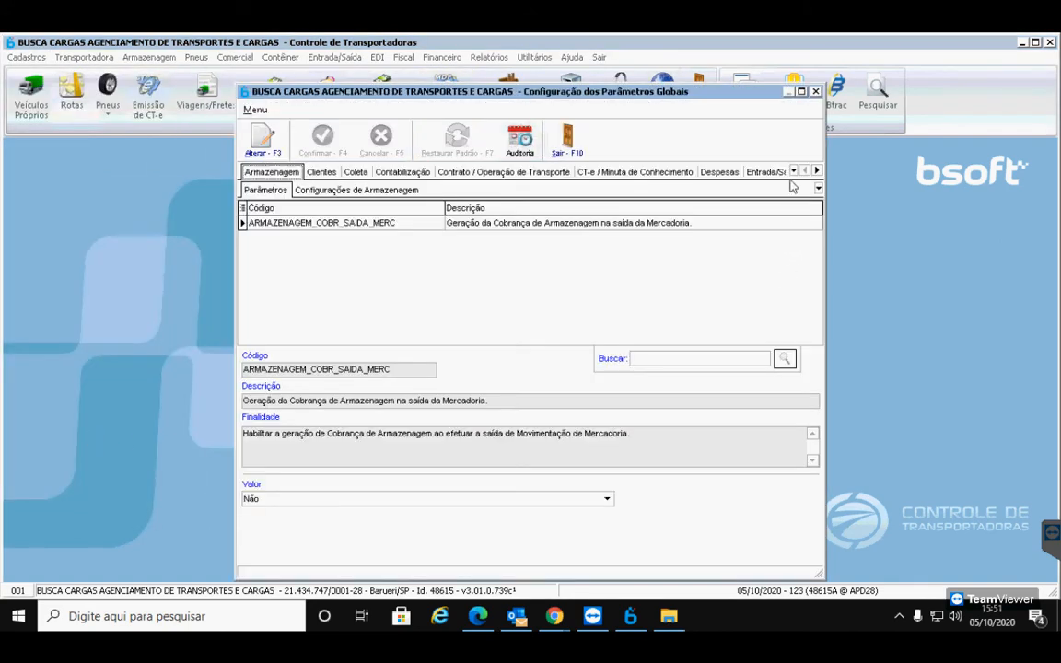
{"action": "left_click", "coordinate": [794, 171]}
{"action": "left_click", "coordinate": [830, 357]}
{"action": "left_click", "coordinate": [344, 187]}
{"action": "left_click", "coordinate": [264, 140]}
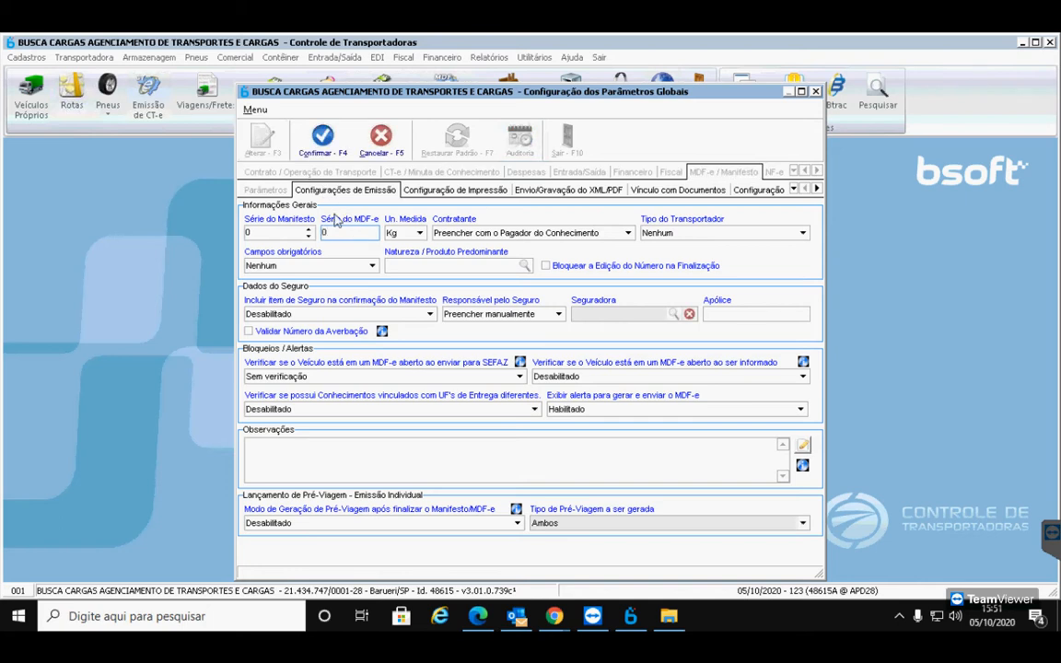
Set Responsável pelo Seguro to 1 - Emitente and choose ALLIANZ SEGUROS S/A as Seguradora
{"action": "left_click", "coordinate": [558, 316]}
{"action": "left_click", "coordinate": [519, 345]}
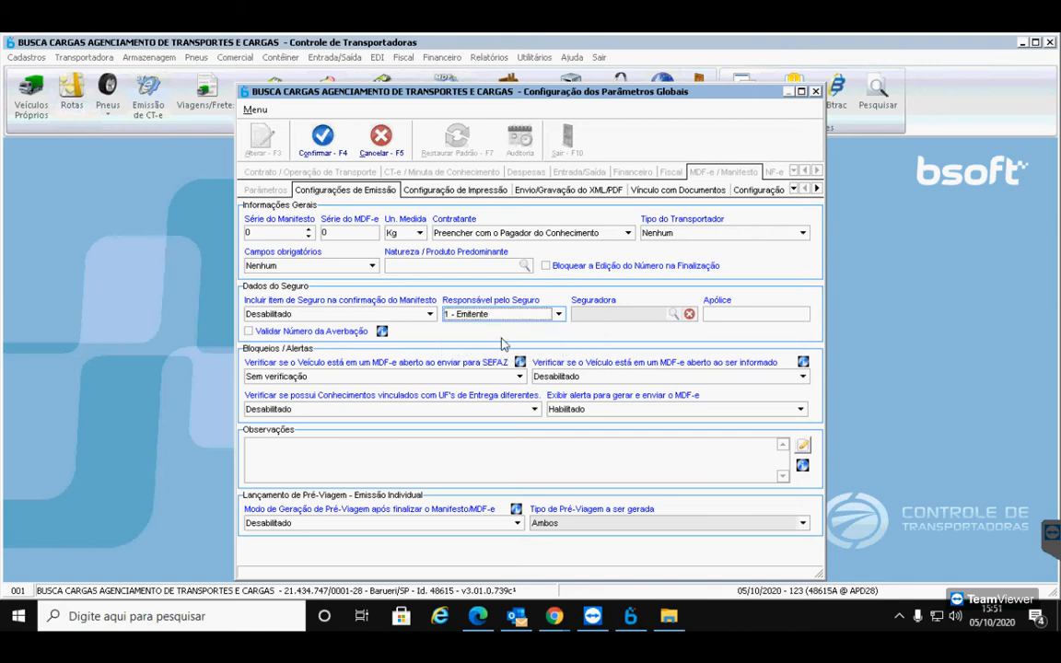
{"action": "left_click", "coordinate": [673, 315]}
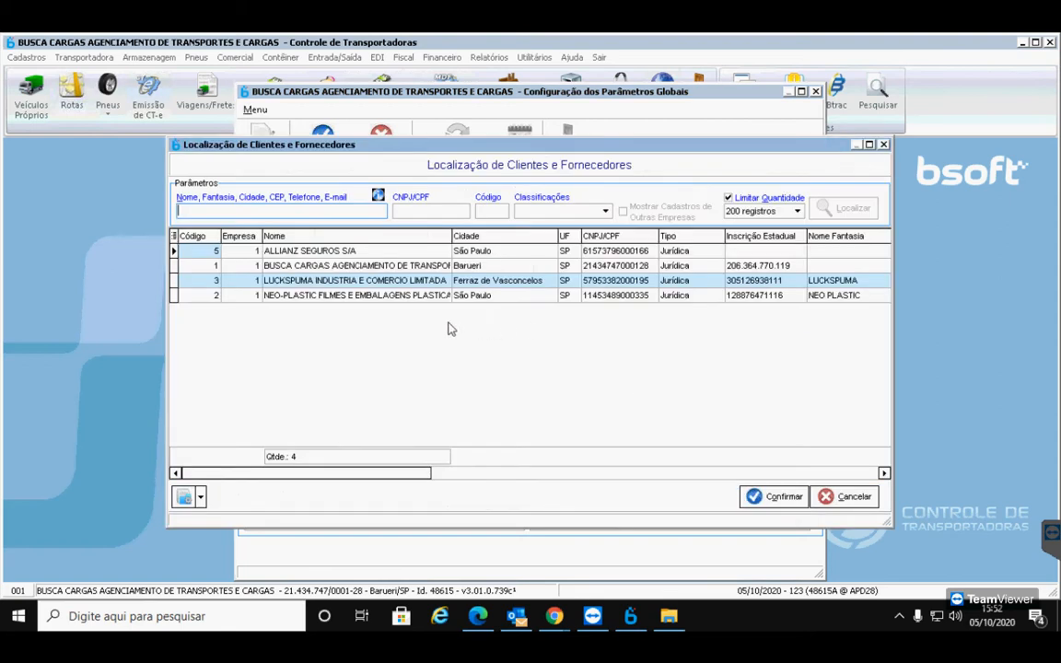
{"action": "left_click", "coordinate": [274, 249]}
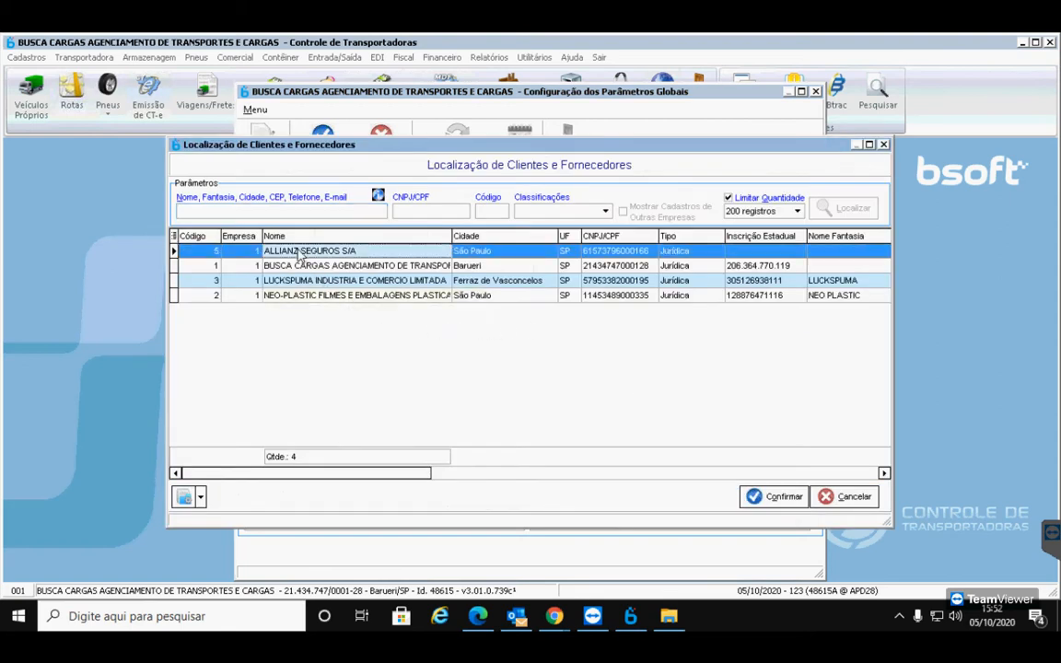
{"action": "left_click", "coordinate": [773, 497]}
{"action": "left_click", "coordinate": [733, 314]}
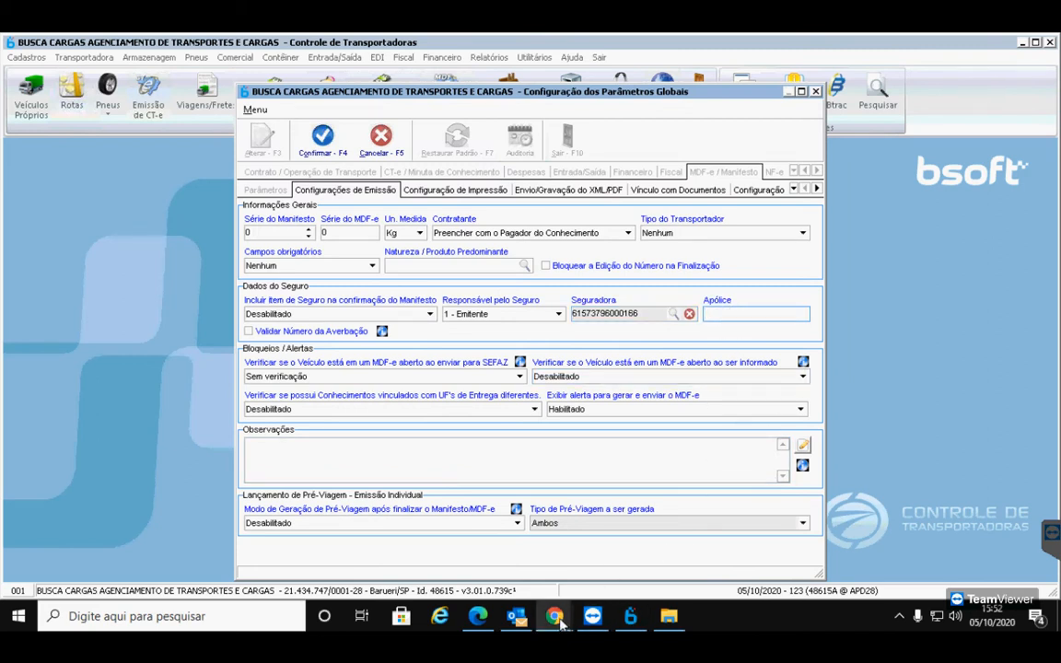
Copy the Nº Apólice from the RCTR-C policy PDF and paste it into the Apólice field
{"action": "left_click", "coordinate": [477, 615]}
{"action": "scroll", "coordinate": [464, 362], "scroll_direction": "up", "scroll_amount": 10}
{"action": "scroll", "coordinate": [464, 362], "scroll_direction": "up", "scroll_amount": 20}
{"action": "scroll", "coordinate": [464, 362], "scroll_direction": "up", "scroll_amount": 20}
{"action": "scroll", "coordinate": [464, 361], "scroll_direction": "up", "scroll_amount": 15}
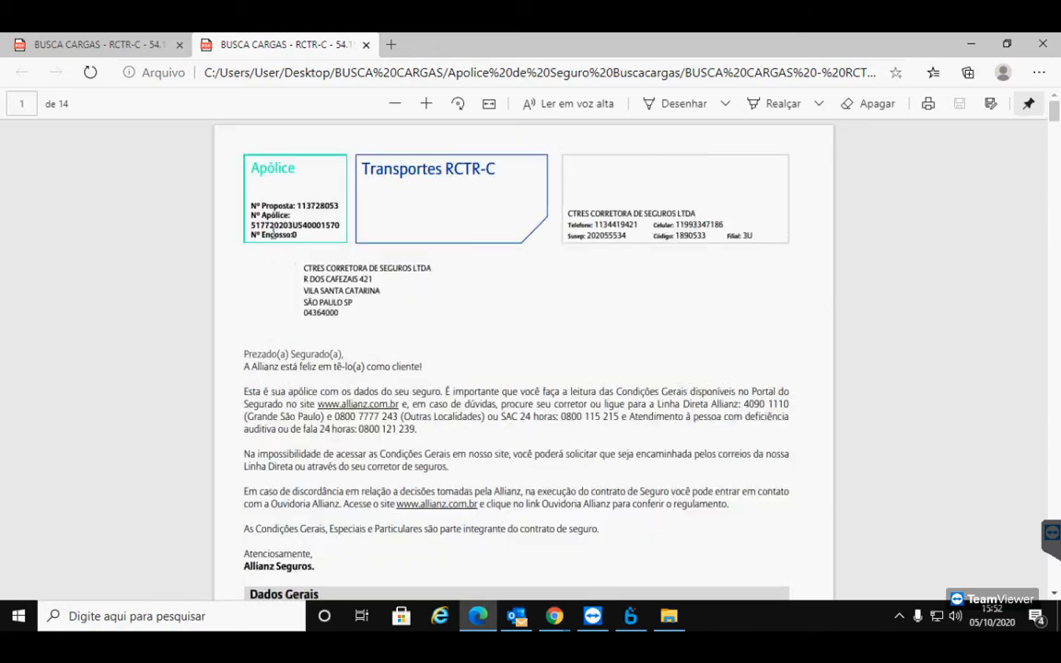
{"action": "left_click_drag", "start_coordinate": [252, 224], "coordinate": [359, 224]}
{"action": "key", "text": "ctrl+c"}
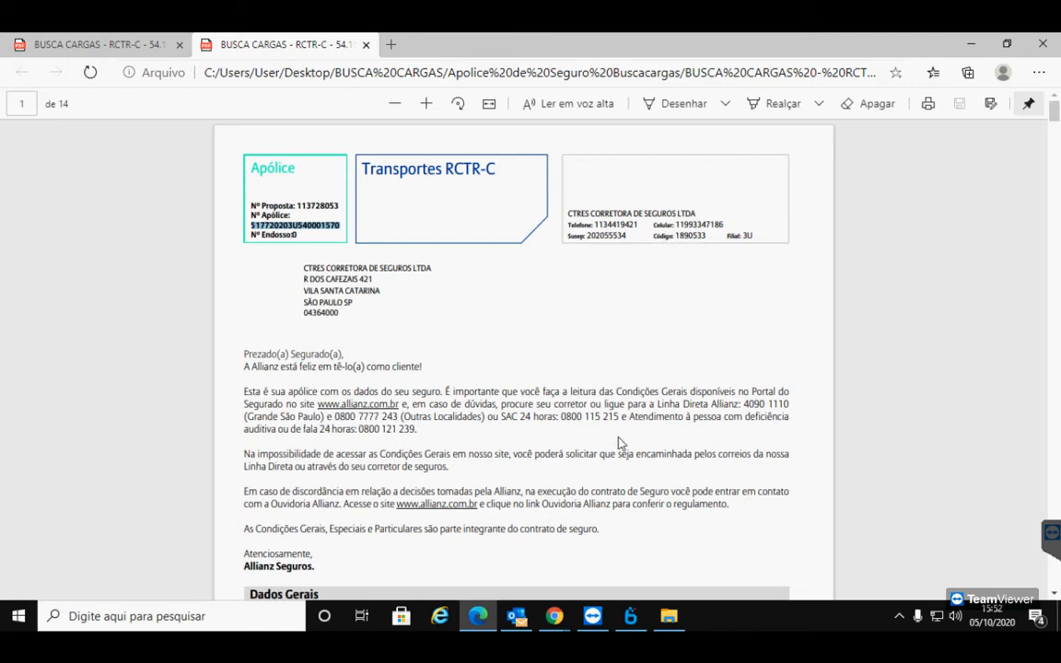
{"action": "left_click", "coordinate": [630, 619]}
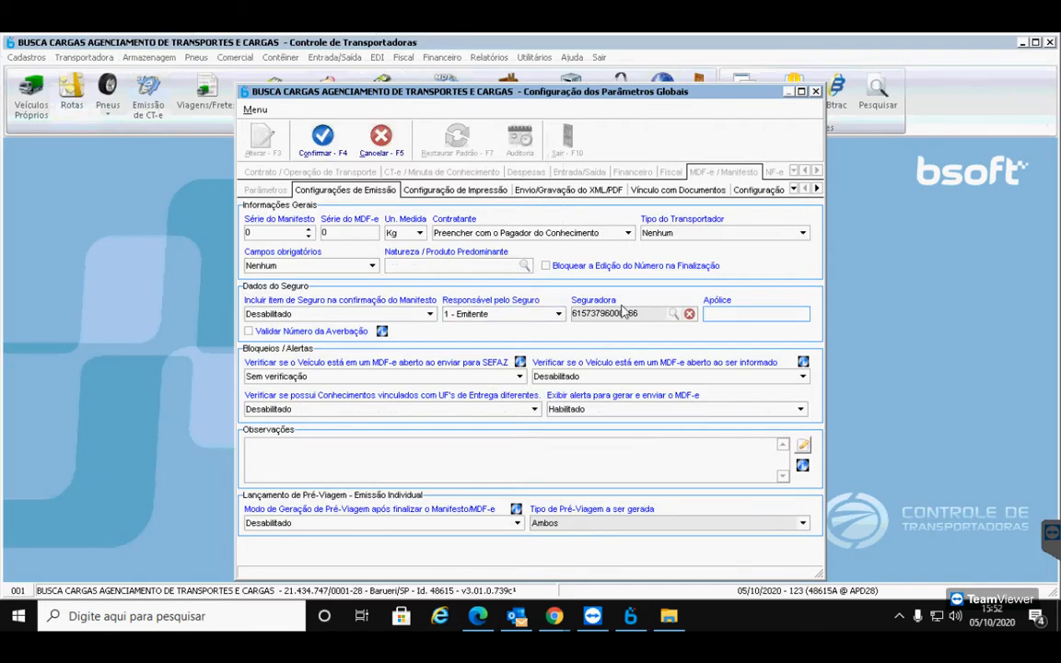
{"action": "key", "text": "ctrl+v"}
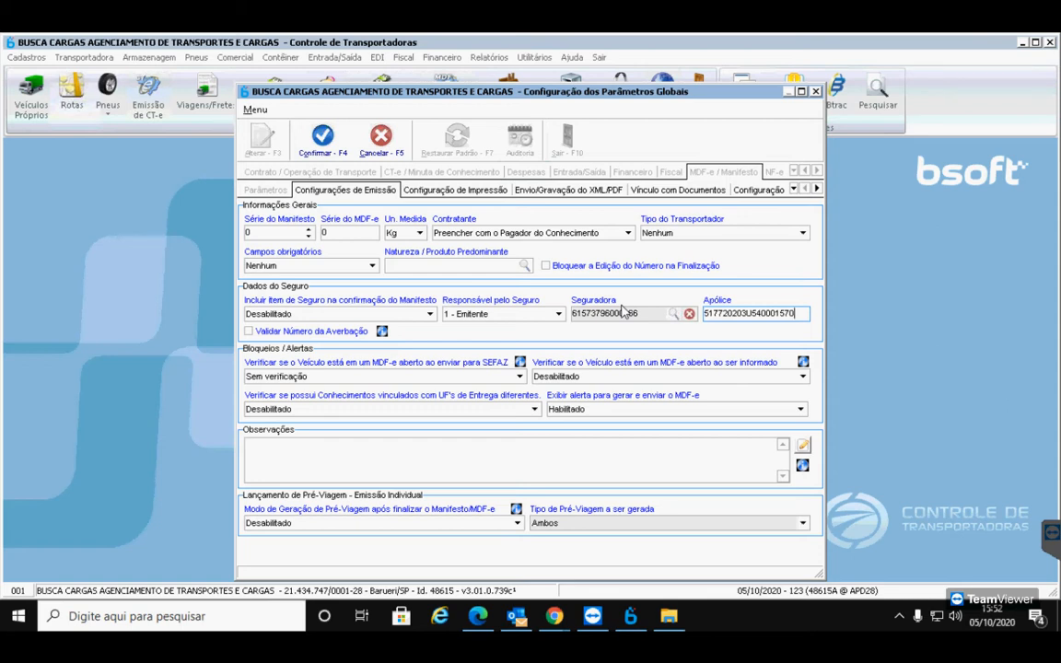
{"action": "left_click", "coordinate": [283, 465]}
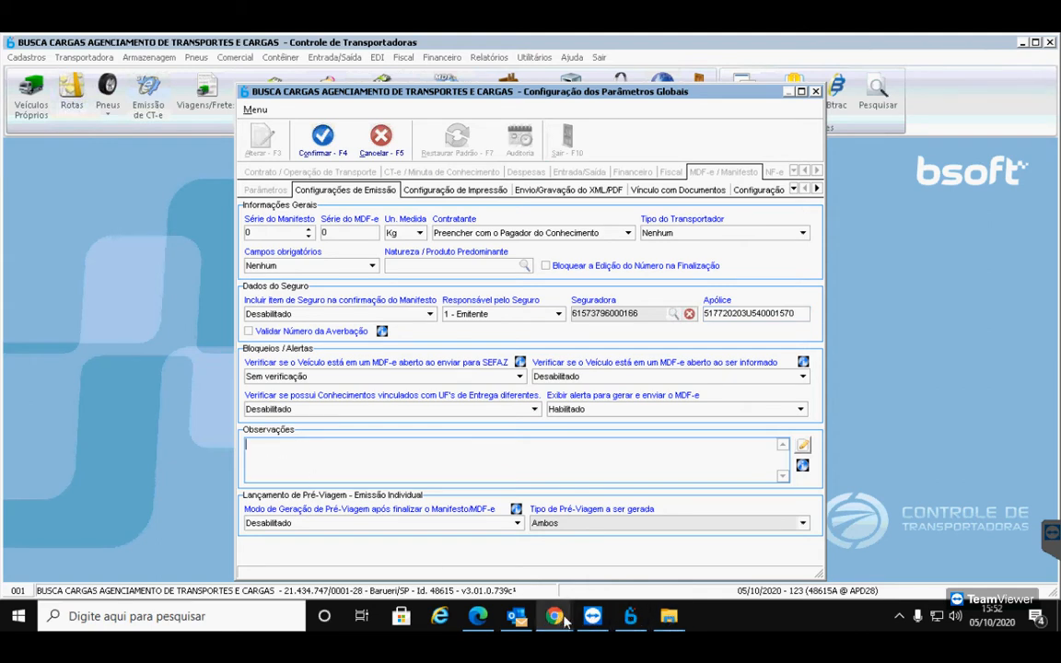
Open the BUSCA CARGAS - RCF-DC - 55.754 PDF and paste its policy number into Observações
{"action": "left_click", "coordinate": [668, 616]}
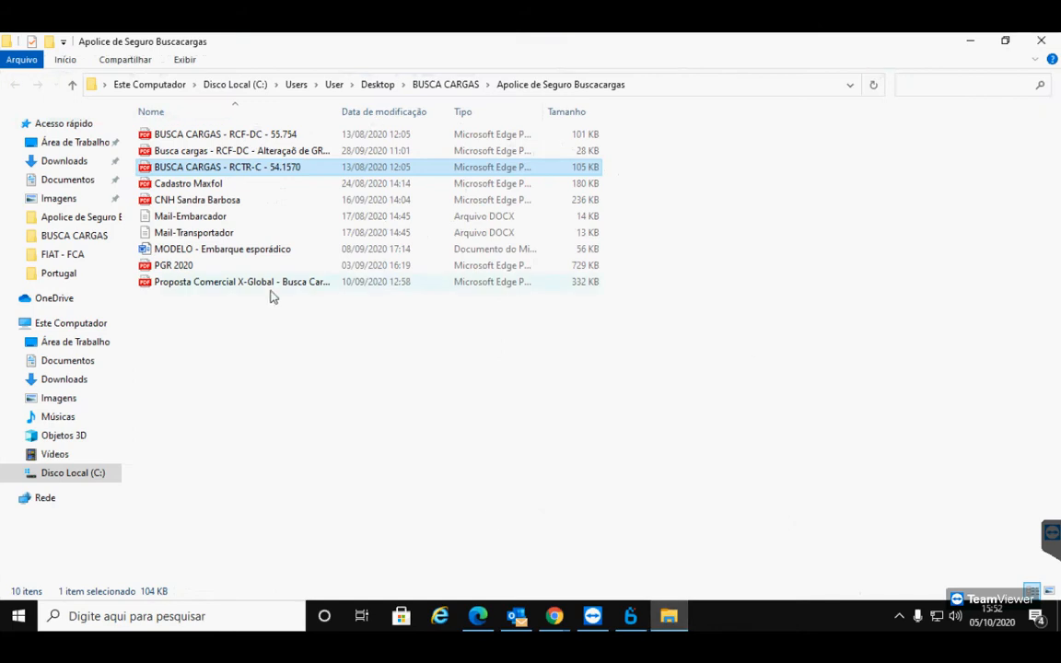
{"action": "double_click", "coordinate": [289, 136]}
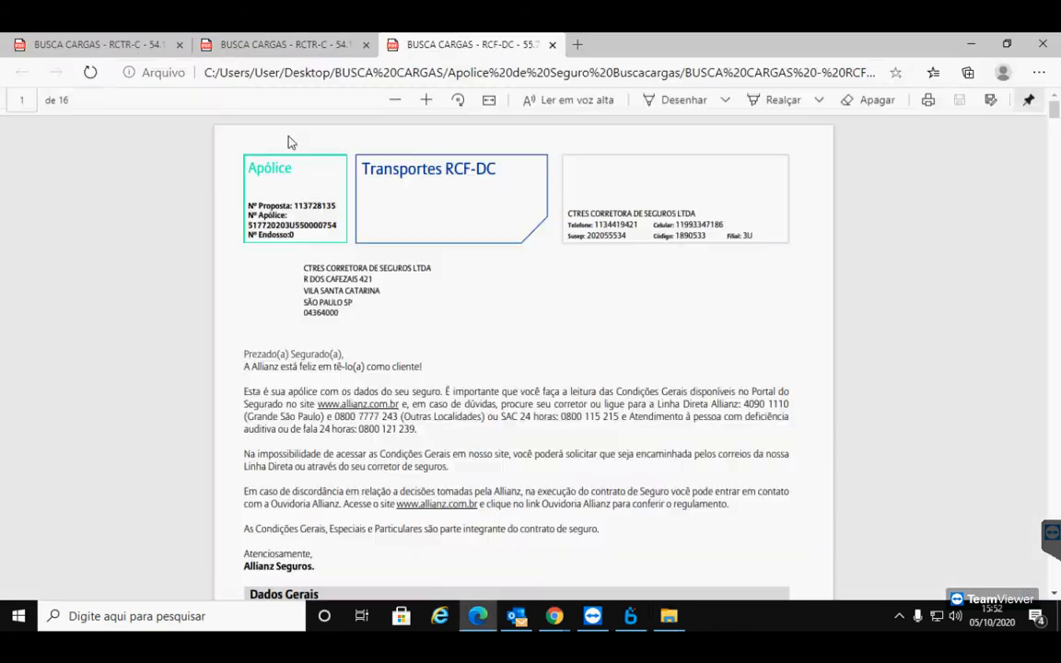
{"action": "left_click_drag", "start_coordinate": [249, 221], "coordinate": [336, 229]}
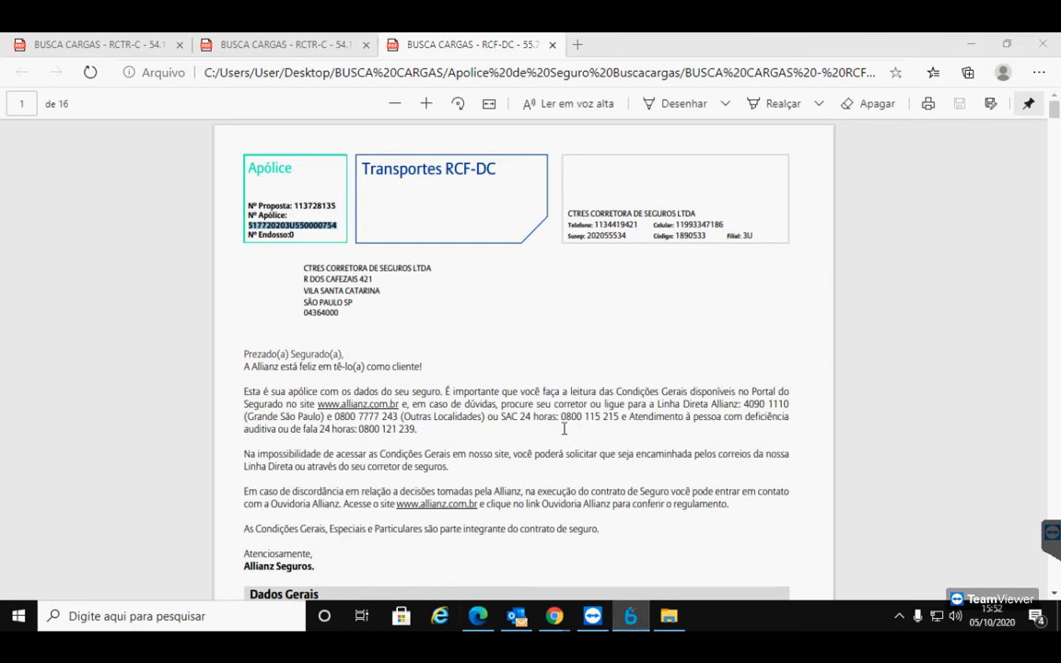
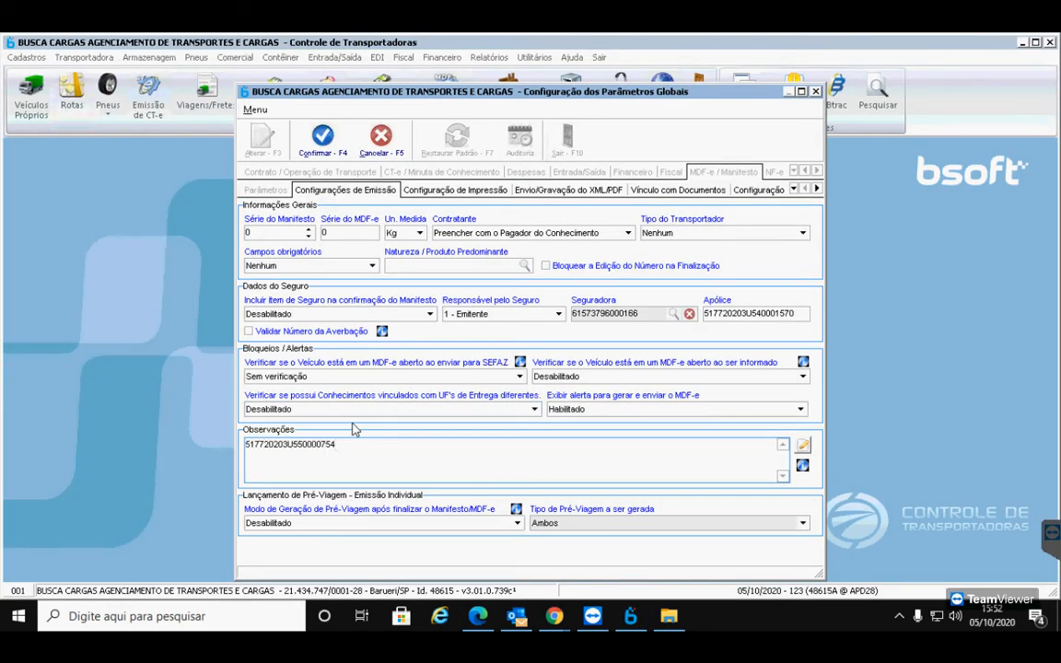
Type the label 'Nº Apólice:' at the start of Observações, ahead of the RCF-DC policy number
{"action": "left_click", "coordinate": [245, 444]}
{"action": "type", "text": "Nº A"}
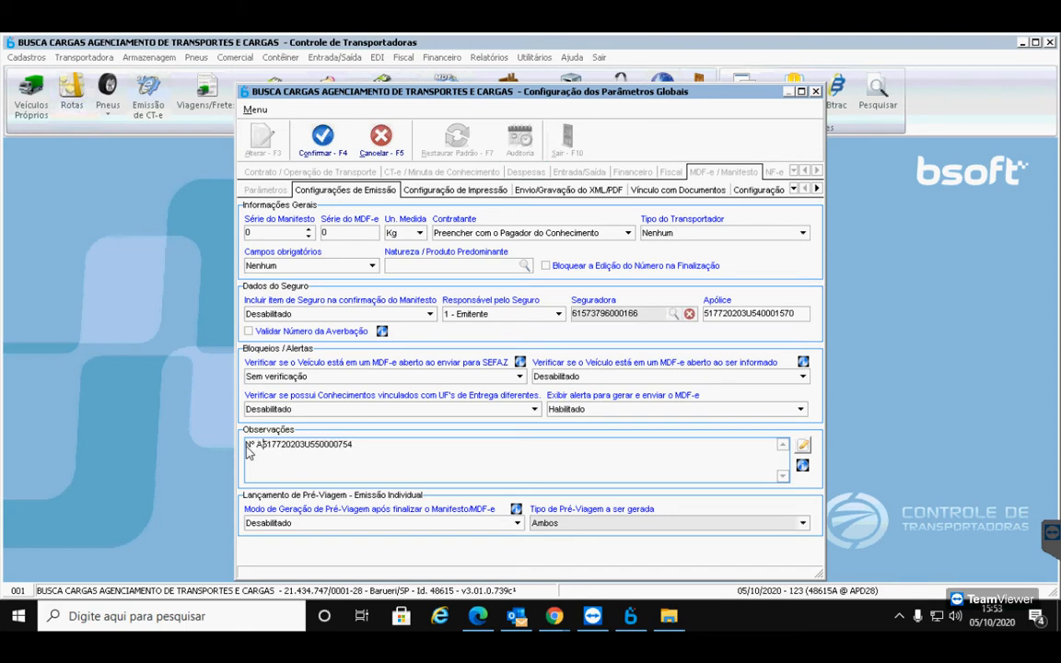
{"action": "type", "text": "pólice:"}
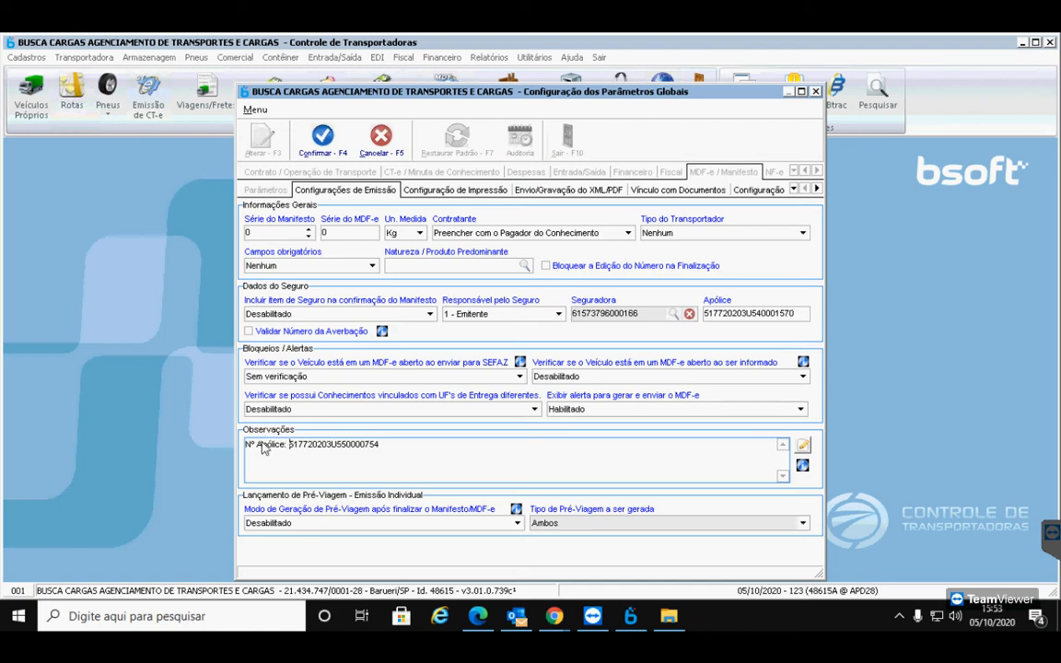
Set Incluir item de Seguro to 'Incluir automaticamente quando não houver' and confirm the parameters
{"action": "left_click", "coordinate": [281, 313]}
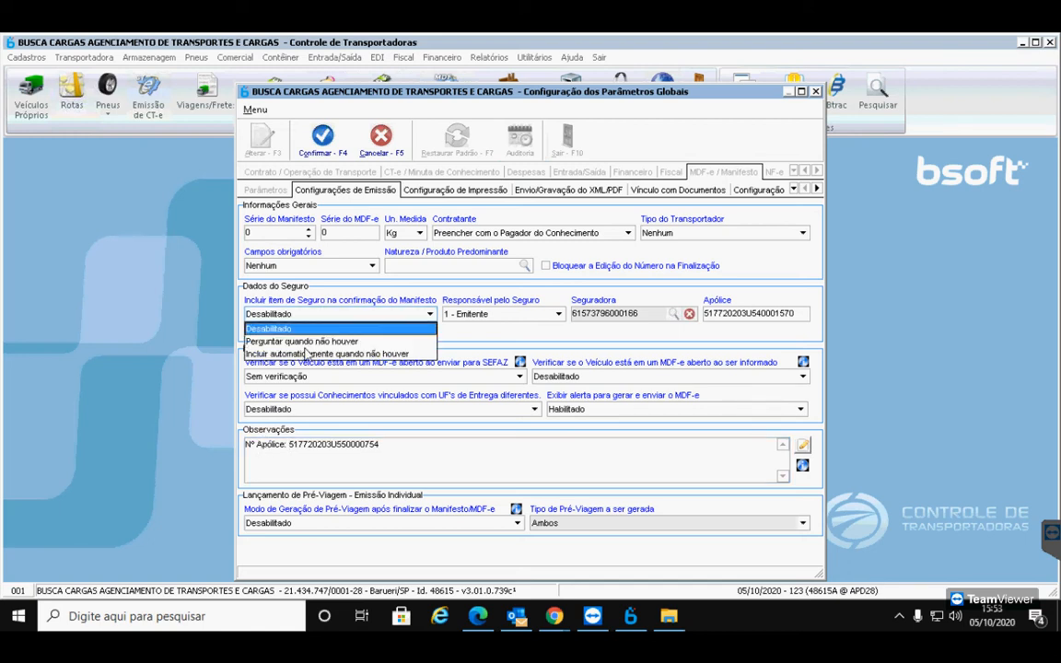
{"action": "left_click", "coordinate": [298, 356]}
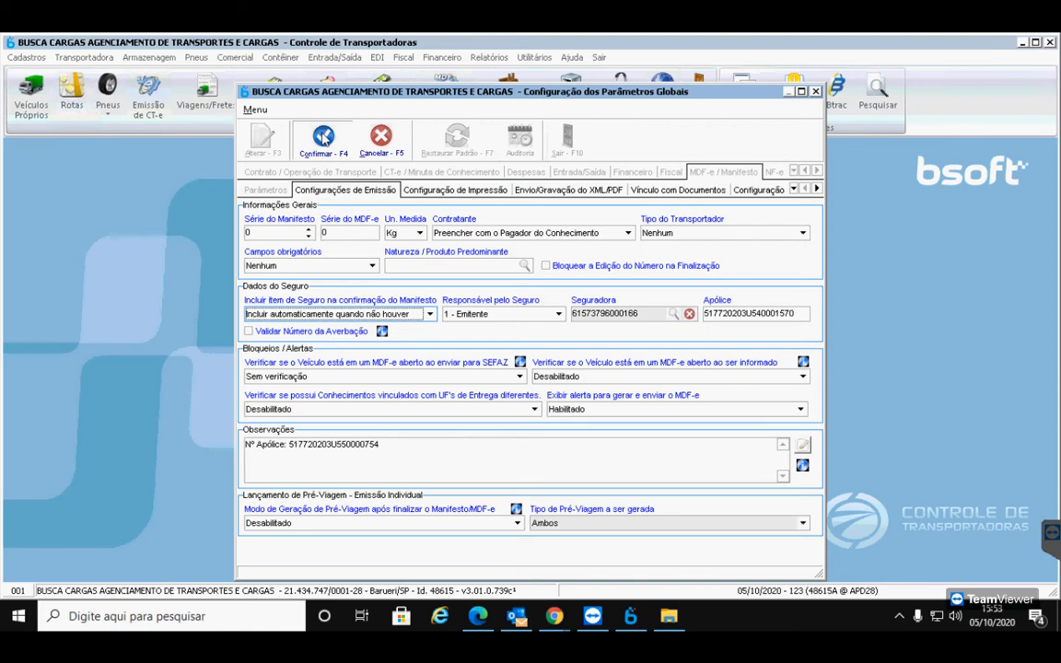
{"action": "left_click", "coordinate": [304, 134]}
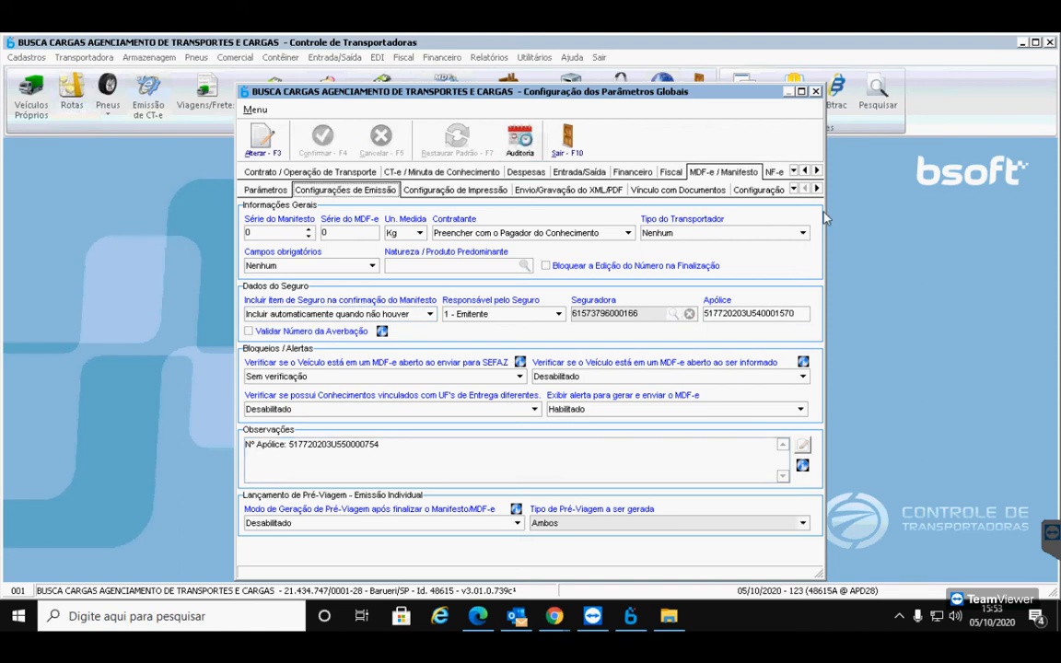
Review the Viagens parameter section, then close the global parameters window
{"action": "left_click", "coordinate": [816, 171]}
{"action": "left_click", "coordinate": [815, 172]}
{"action": "left_click", "coordinate": [816, 172]}
{"action": "left_click", "coordinate": [816, 171]}
{"action": "left_click", "coordinate": [815, 171]}
{"action": "left_click", "coordinate": [816, 171]}
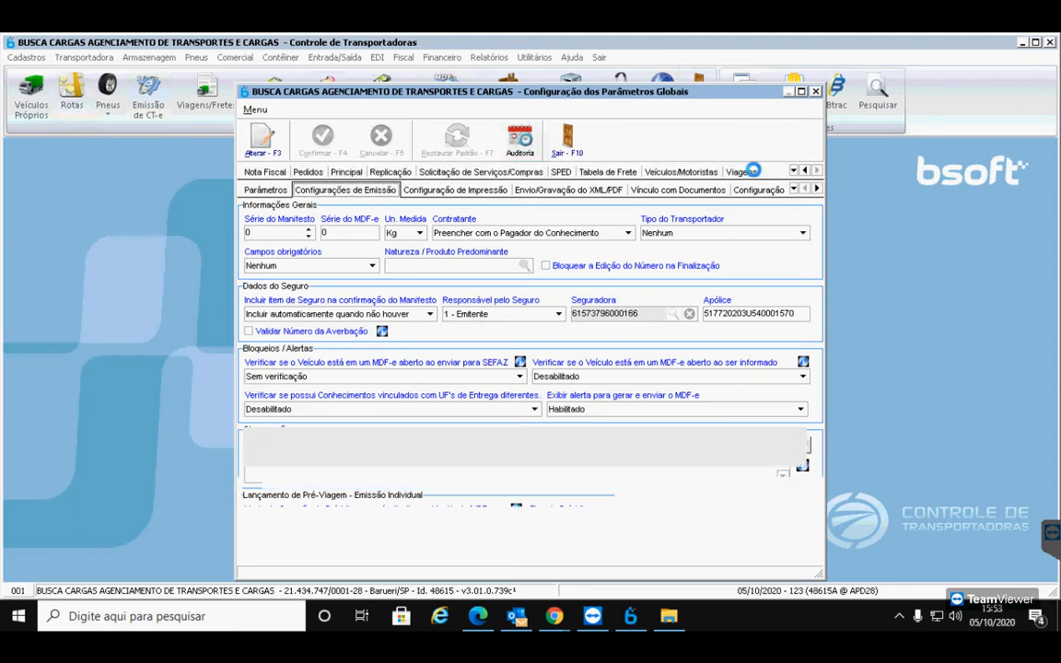
{"action": "left_click", "coordinate": [742, 172]}
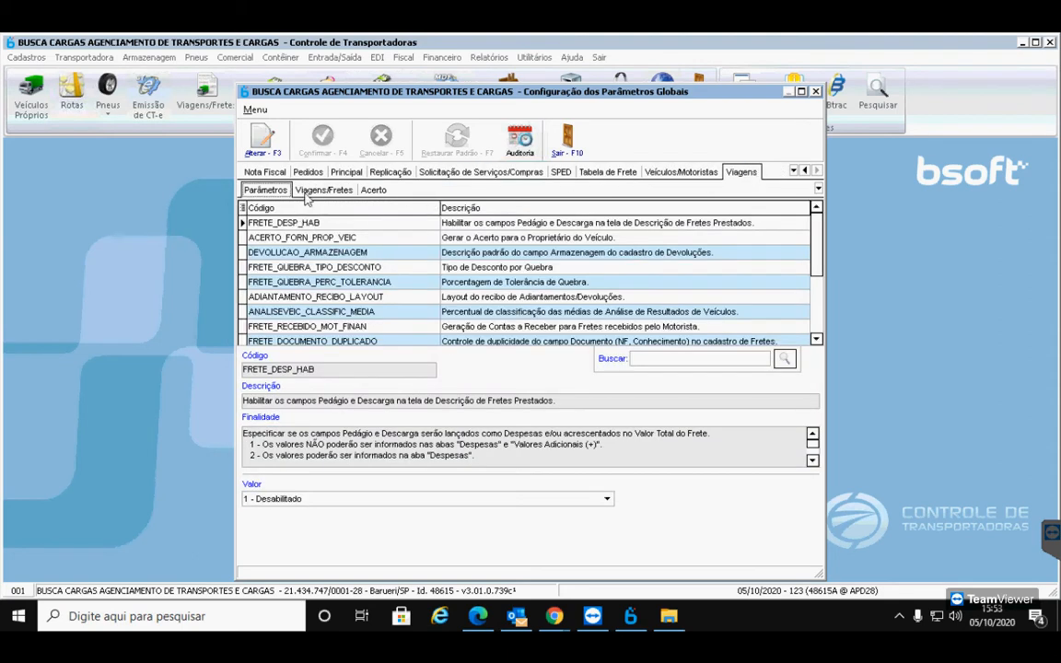
{"action": "left_click", "coordinate": [309, 190]}
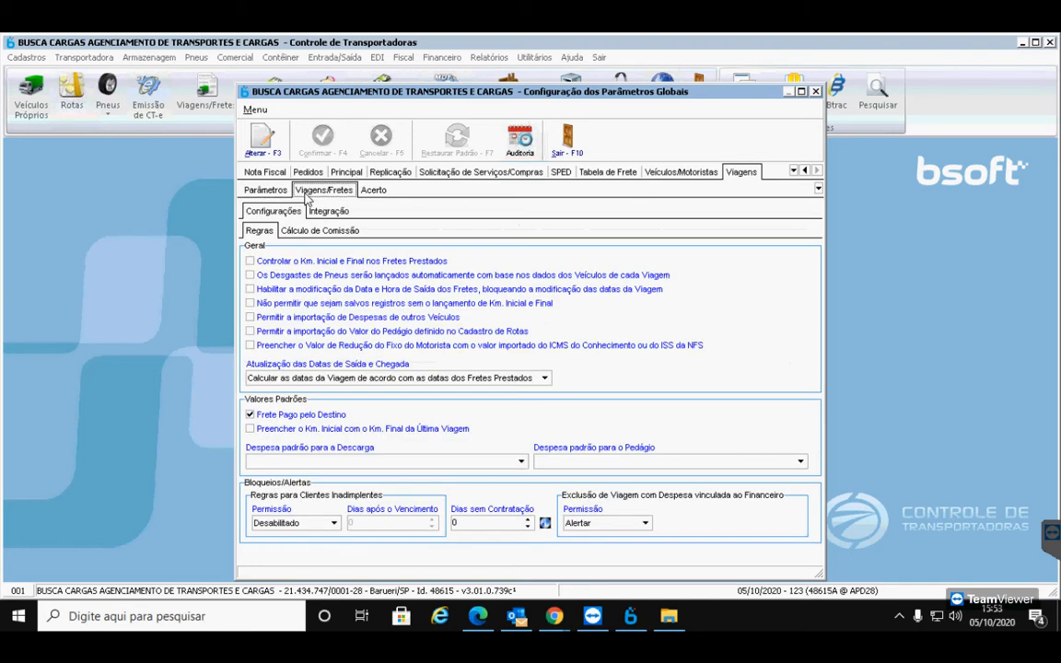
{"action": "left_click", "coordinate": [281, 192]}
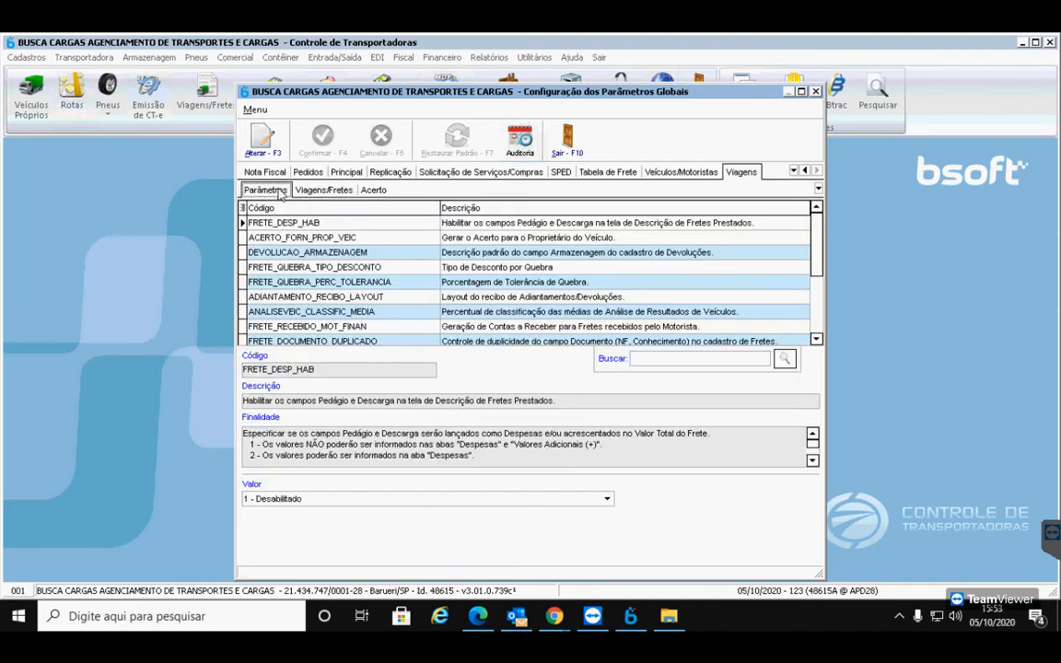
{"action": "left_click", "coordinate": [566, 147]}
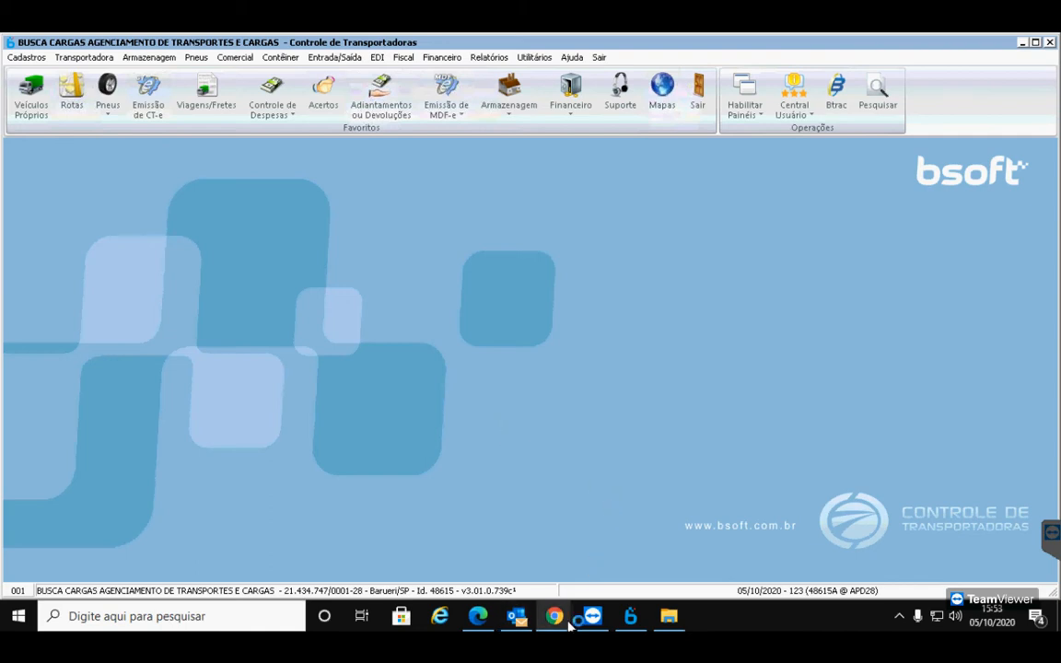
Bring the Google Meet call to the front and turn the microphone on, then off again
{"action": "mouse_move", "coordinate": [565, 626]}
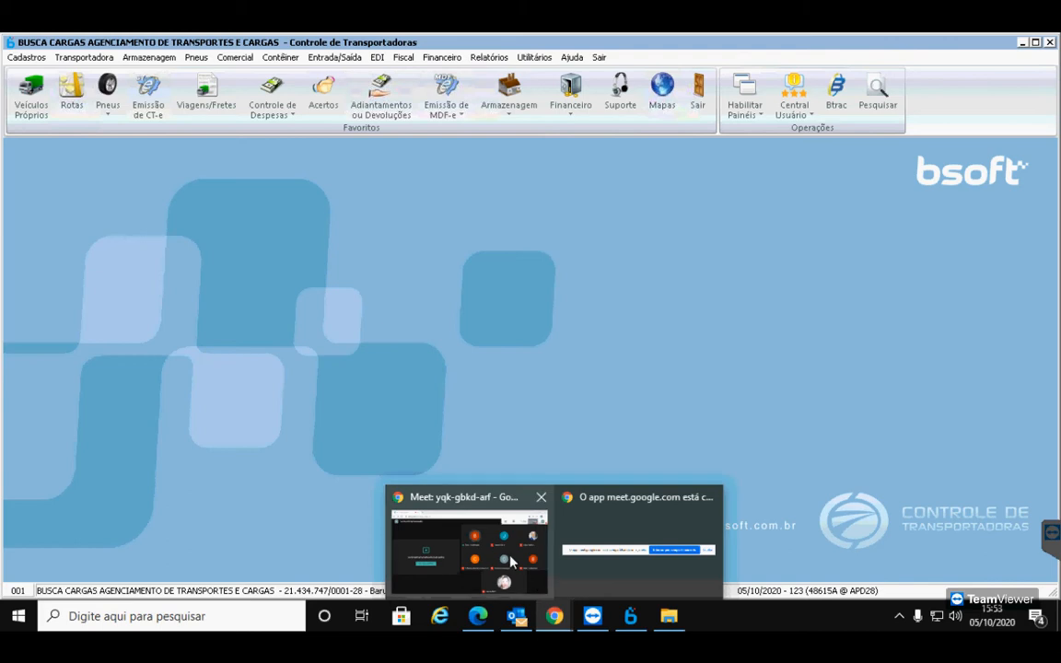
{"action": "left_click", "coordinate": [463, 507]}
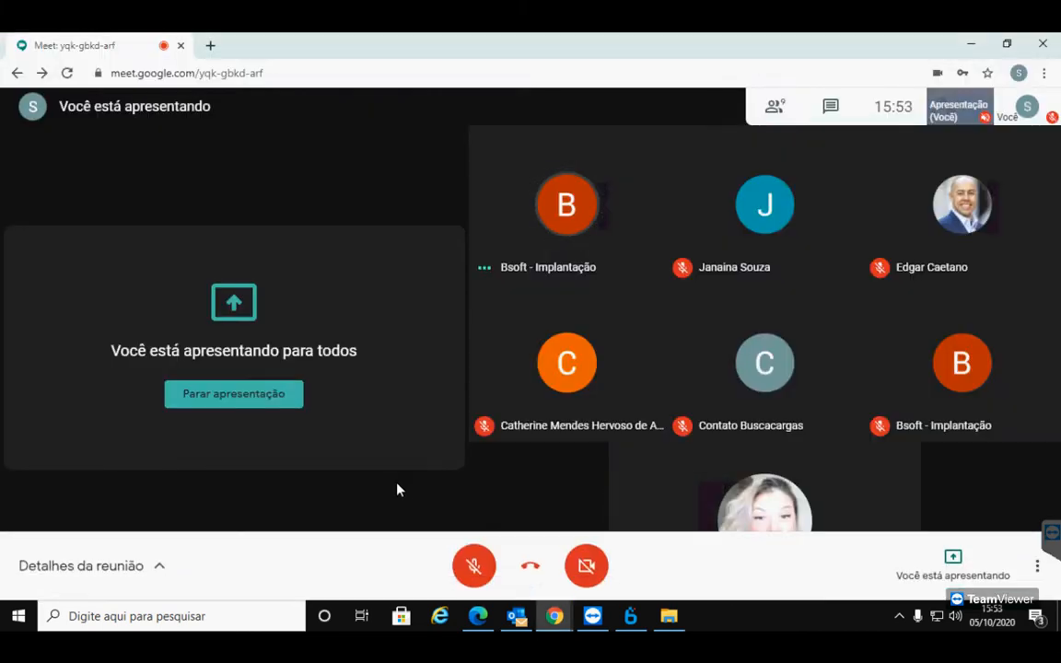
{"action": "left_click", "coordinate": [474, 570]}
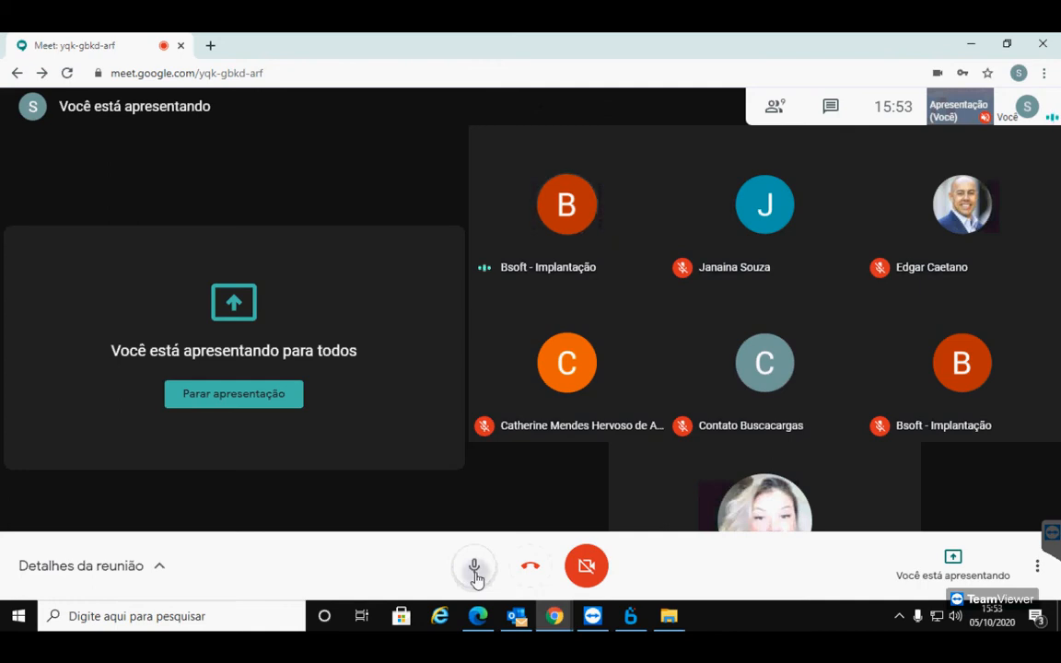
{"action": "left_click", "coordinate": [475, 573]}
Search the Outlook mailbox for the contact's name
{"action": "left_click", "coordinate": [518, 617]}
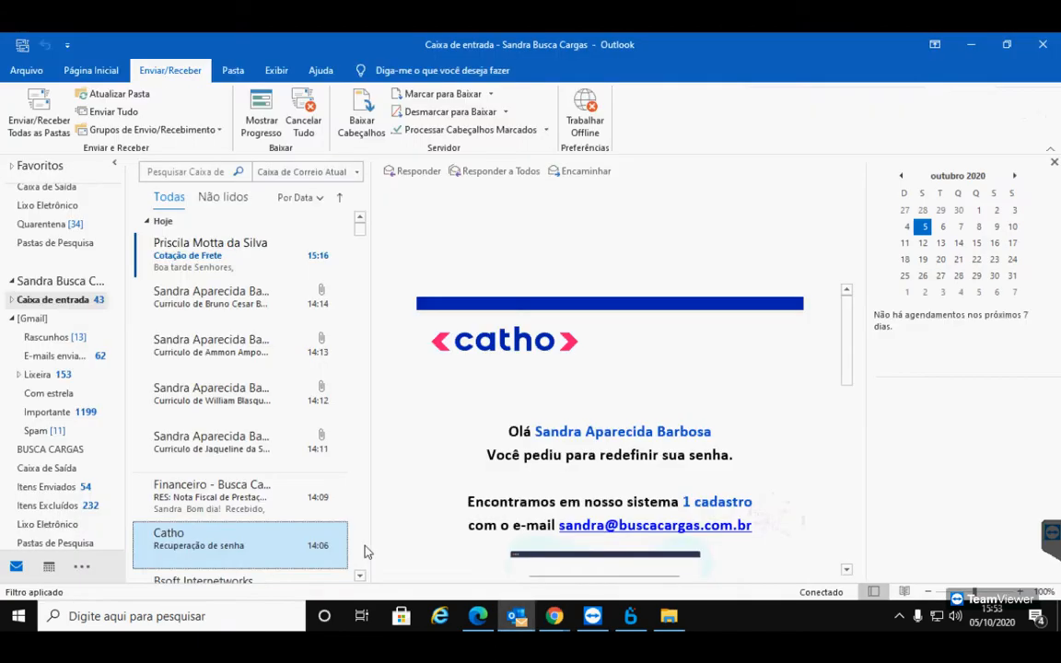
{"action": "left_click", "coordinate": [170, 174]}
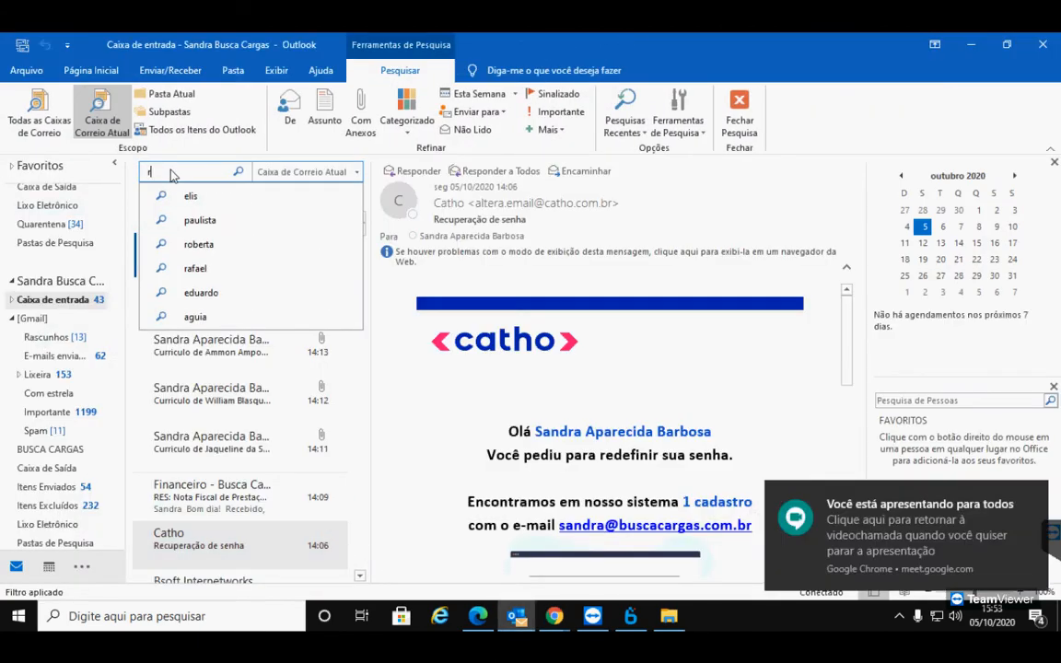
{"action": "type", "text": "thamires"}
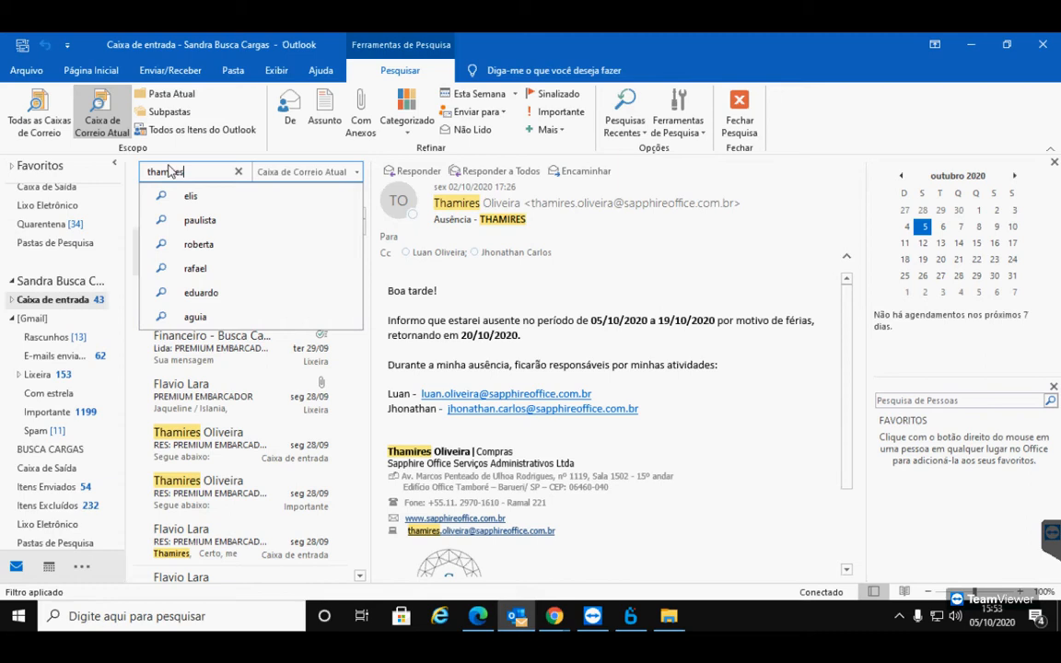
Open the 22/09 'ENC: Teste - Emissão de Cte' e-mail and its 8517 a 8519.pdf attachment
{"action": "scroll", "coordinate": [244, 498], "scroll_direction": "down", "scroll_amount": 5}
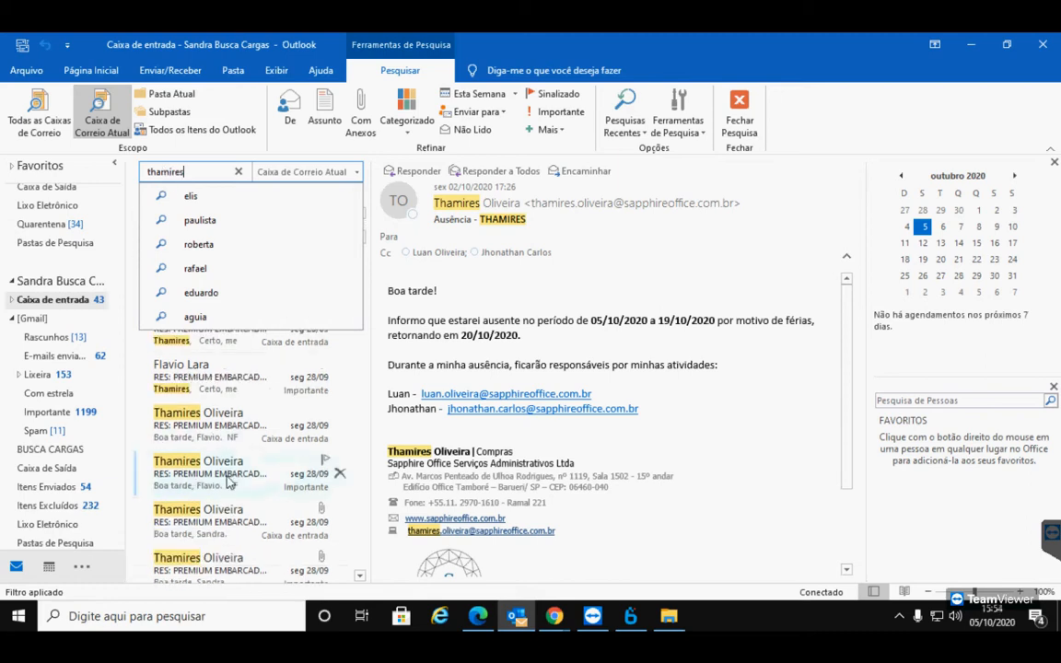
{"action": "scroll", "coordinate": [244, 511], "scroll_direction": "down", "scroll_amount": 5}
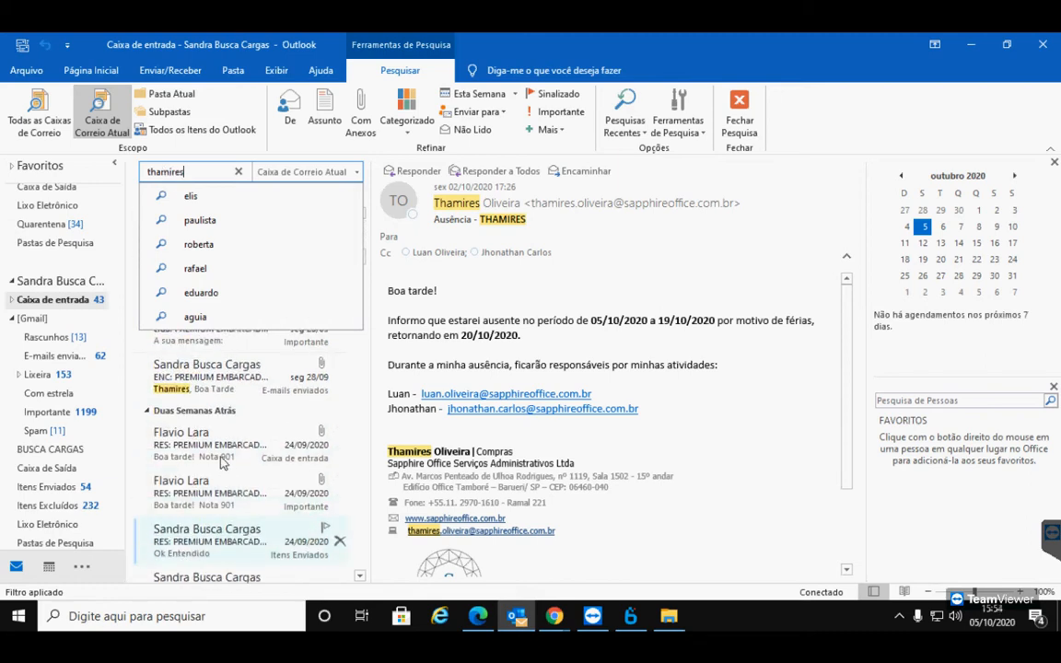
{"action": "scroll", "coordinate": [256, 502], "scroll_direction": "down", "scroll_amount": 4}
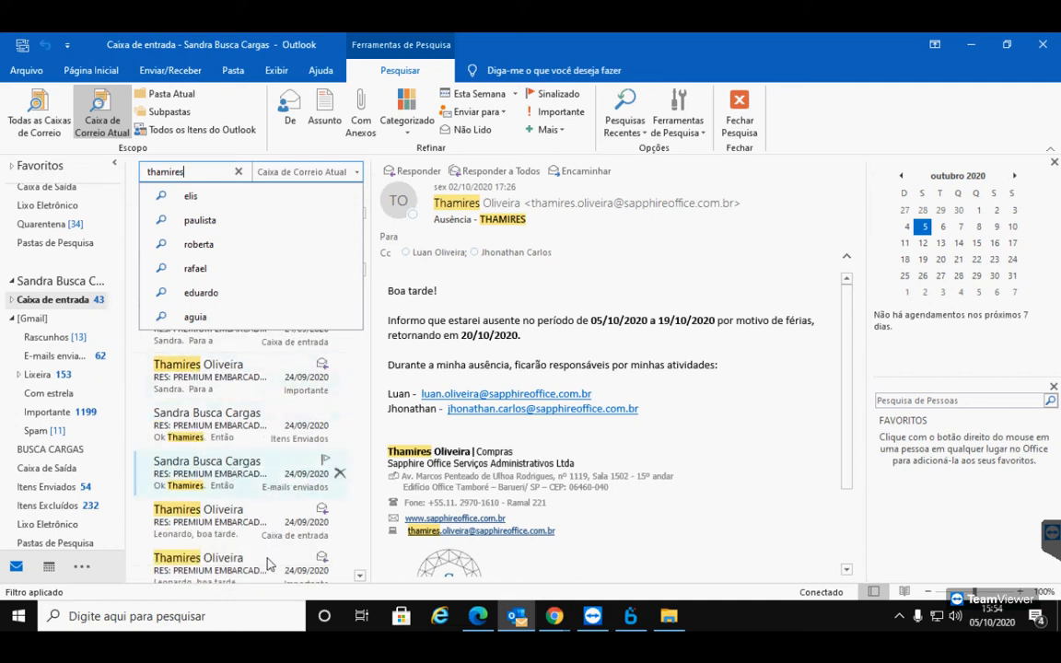
{"action": "scroll", "coordinate": [255, 530], "scroll_direction": "down", "scroll_amount": 3}
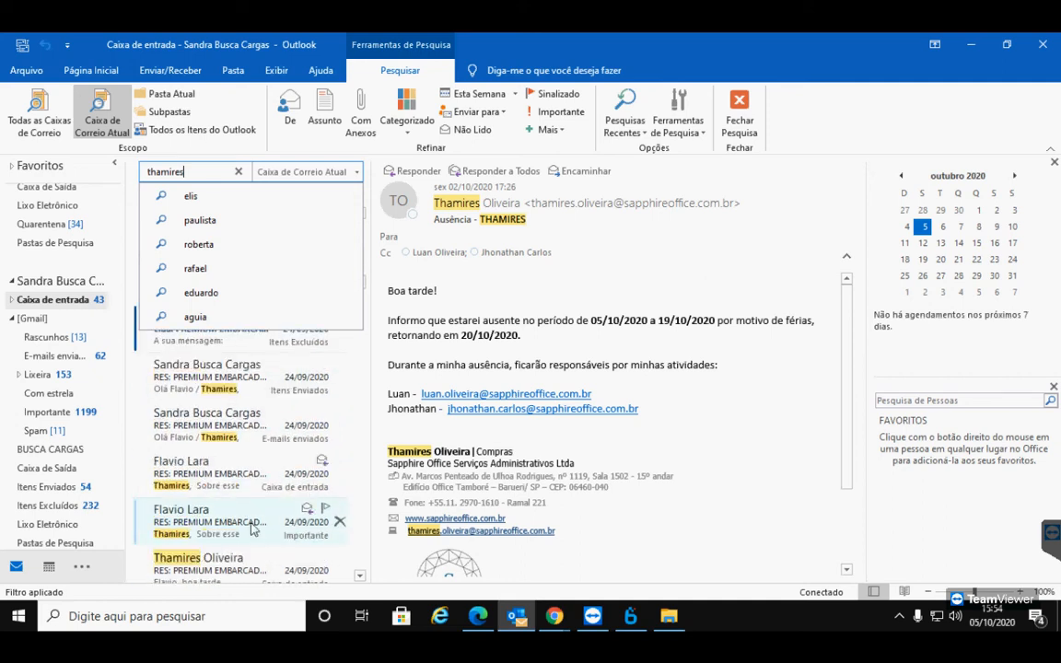
{"action": "scroll", "coordinate": [254, 529], "scroll_direction": "down", "scroll_amount": 3}
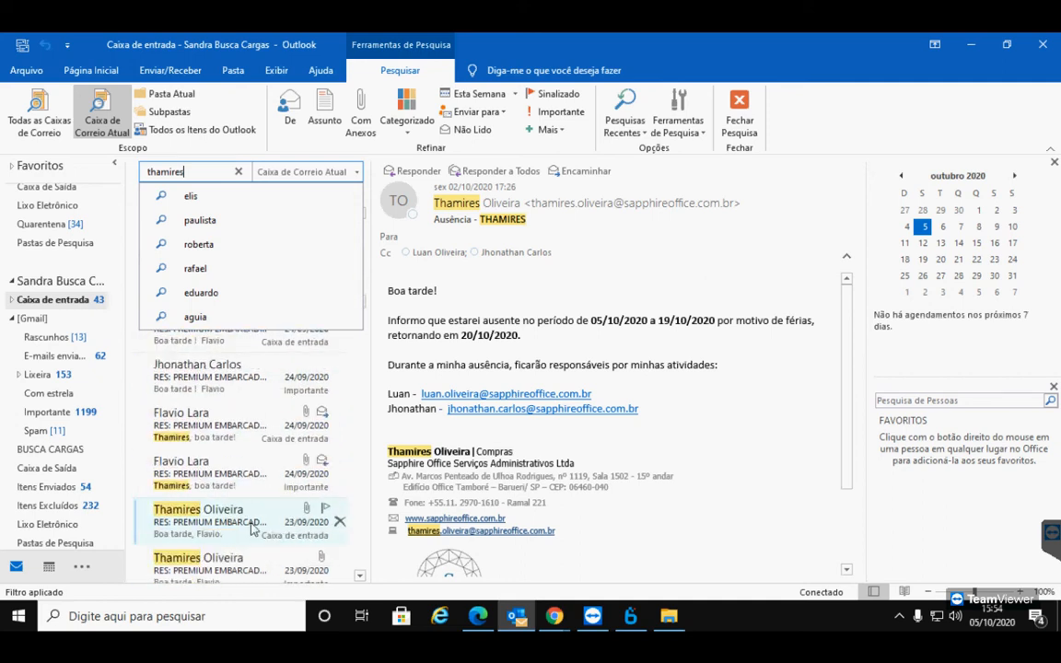
{"action": "scroll", "coordinate": [254, 527], "scroll_direction": "down", "scroll_amount": 4}
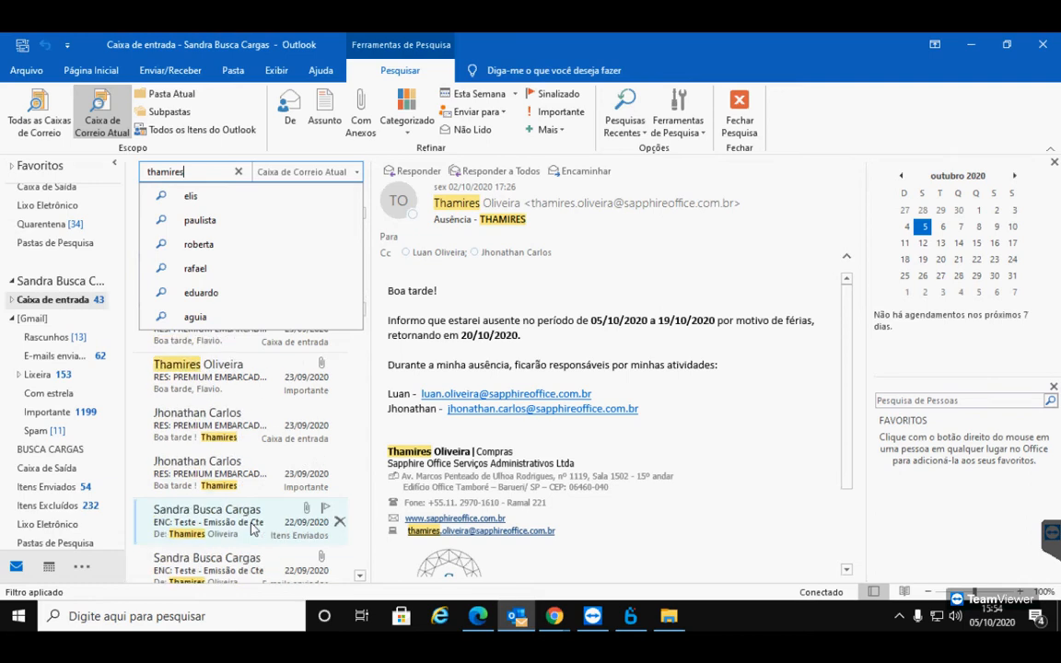
{"action": "scroll", "coordinate": [247, 515], "scroll_direction": "down", "scroll_amount": 2}
{"action": "scroll", "coordinate": [242, 507], "scroll_direction": "down", "scroll_amount": 3}
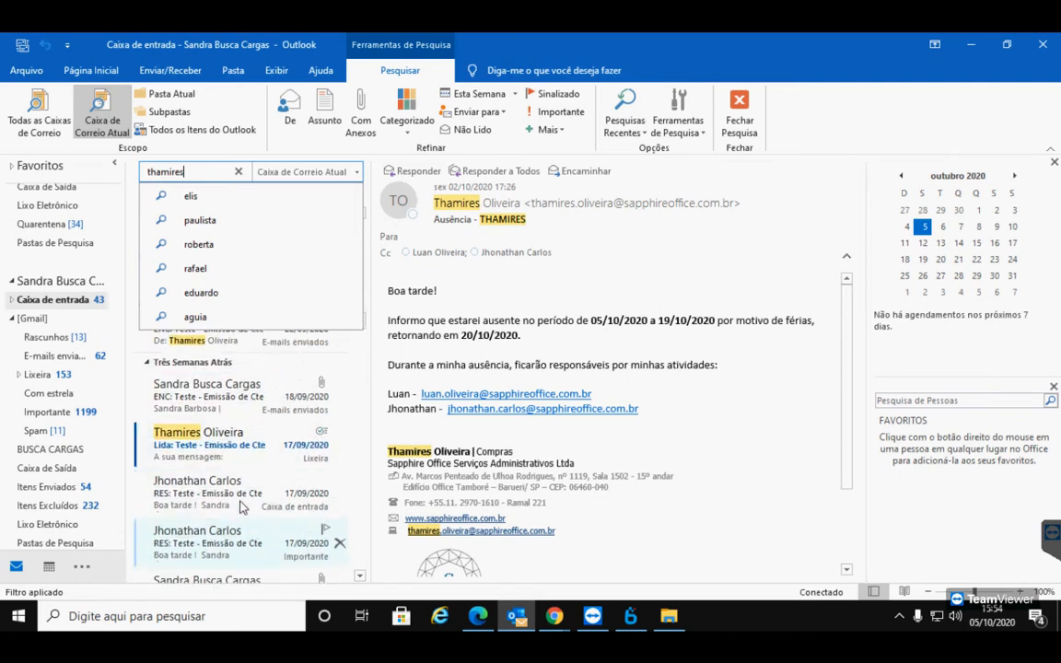
{"action": "scroll", "coordinate": [244, 488], "scroll_direction": "up", "scroll_amount": 5}
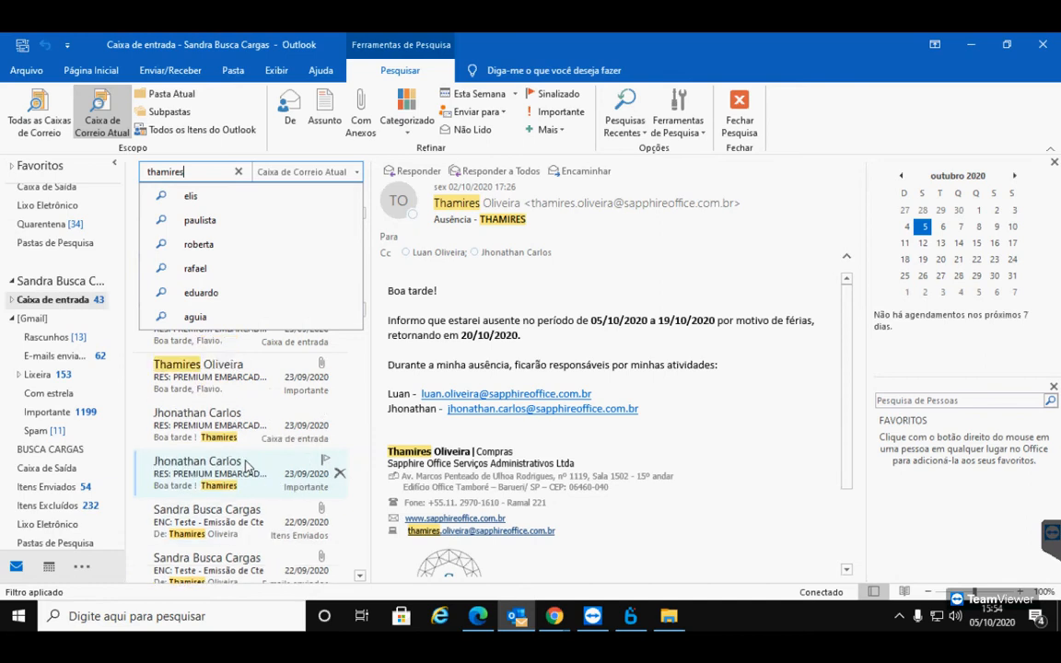
{"action": "scroll", "coordinate": [246, 471], "scroll_direction": "up", "scroll_amount": 1}
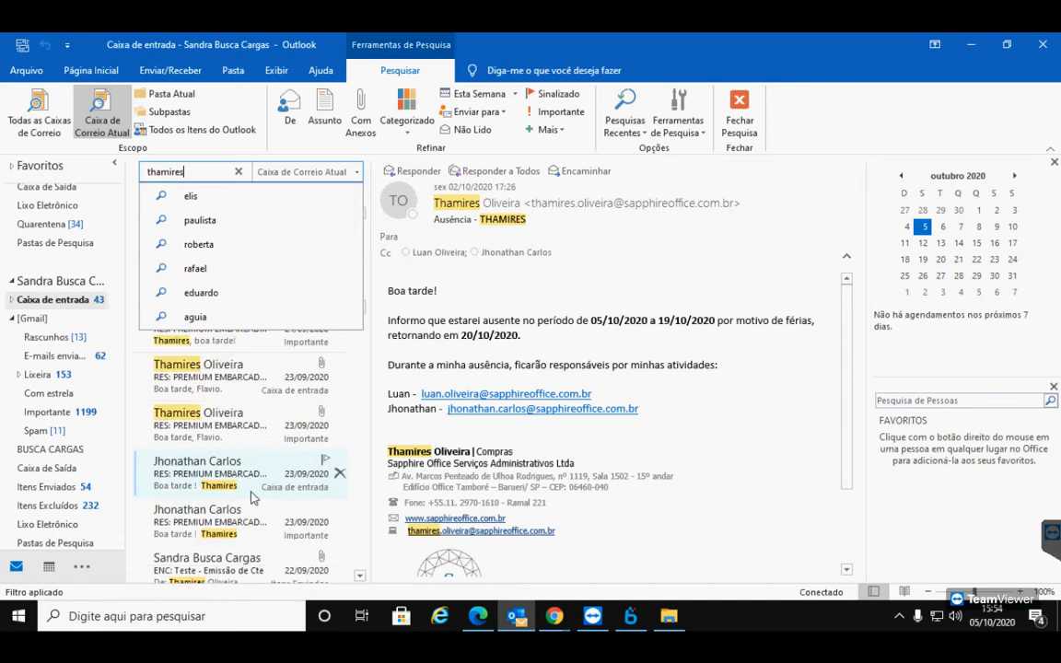
{"action": "scroll", "coordinate": [251, 488], "scroll_direction": "down", "scroll_amount": 3}
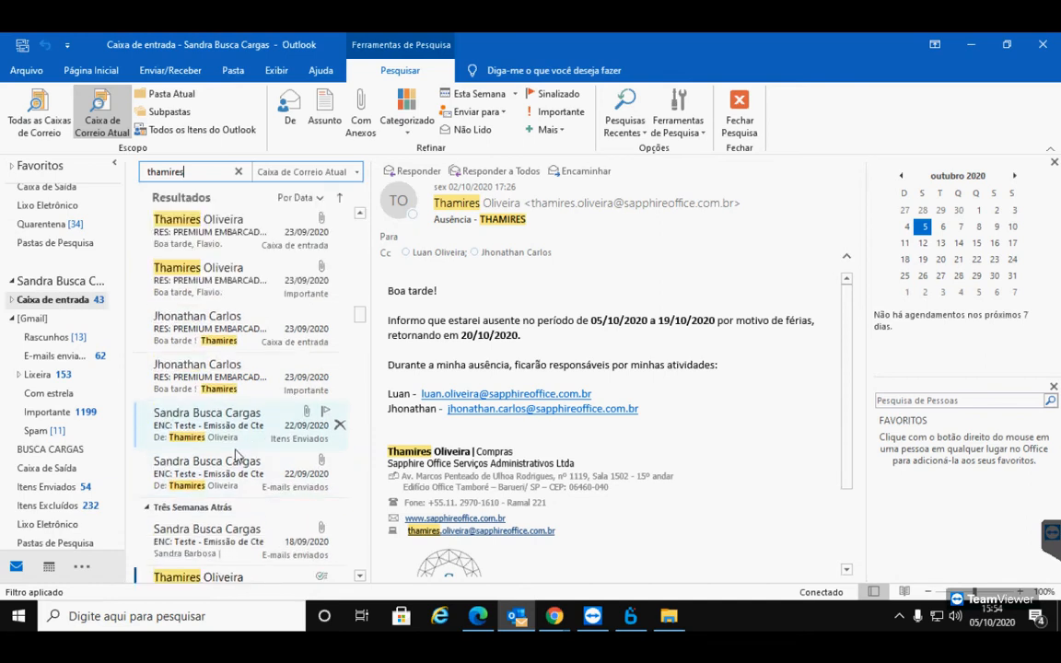
{"action": "left_click", "coordinate": [242, 472]}
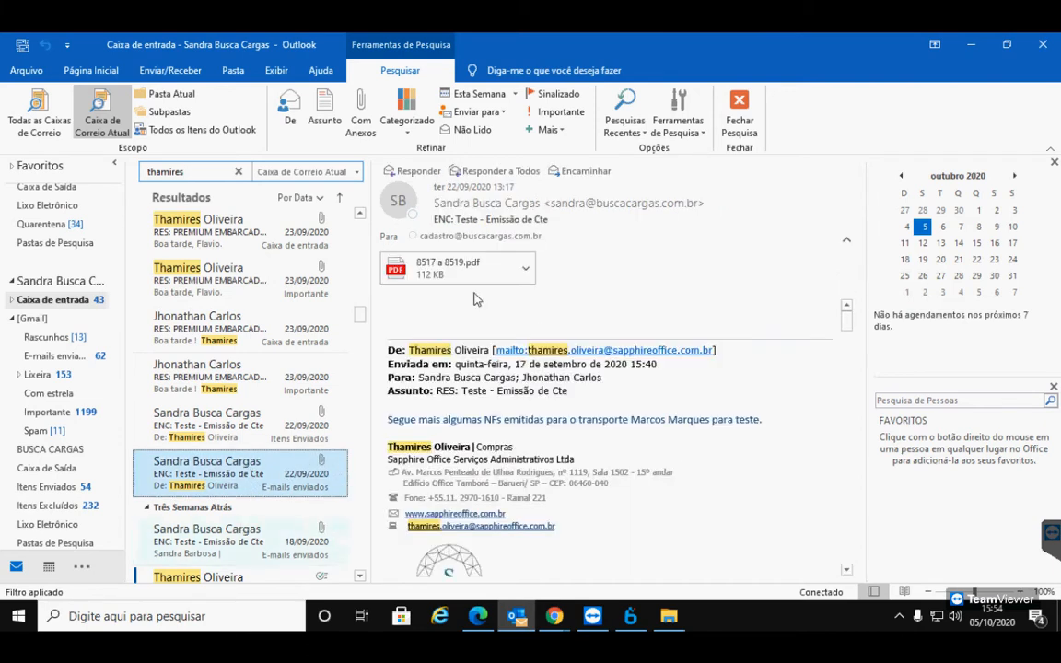
{"action": "double_click", "coordinate": [488, 269]}
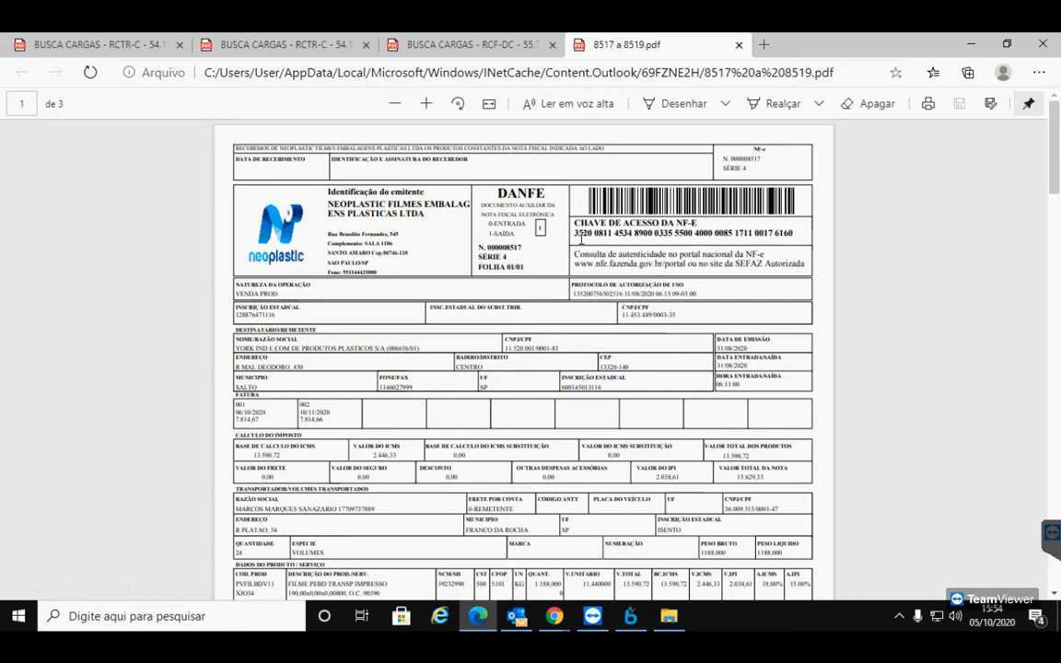
Select the 'Chave de acesso da NF-e' number on the invoice PDF, then switch back to Bsoft
{"action": "left_click_drag", "start_coordinate": [574, 233], "coordinate": [793, 233]}
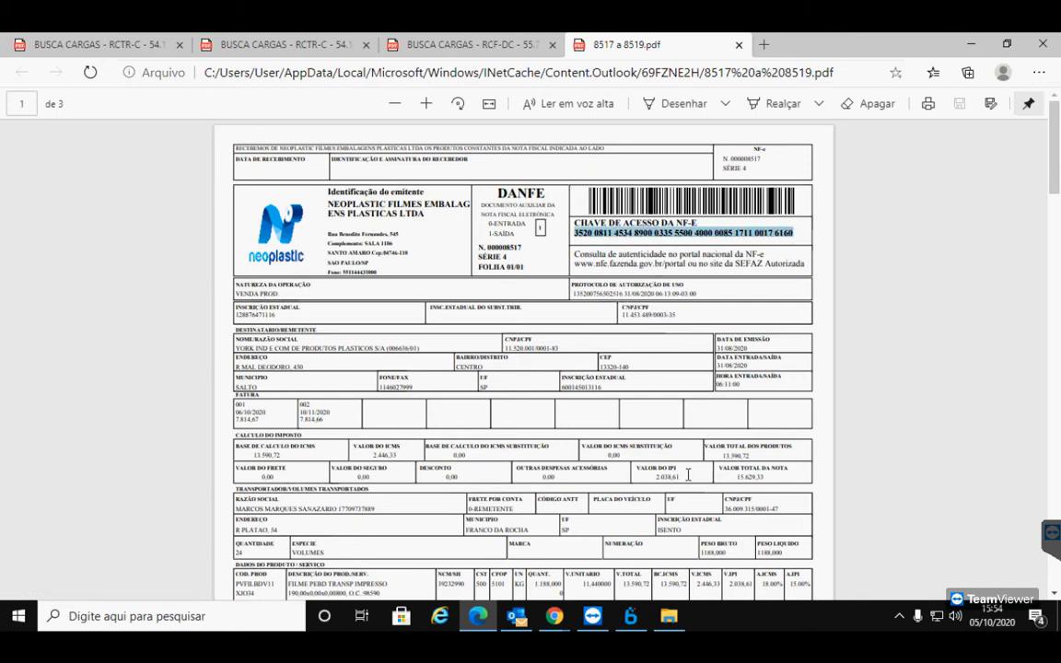
{"action": "key", "text": "alt+Tab"}
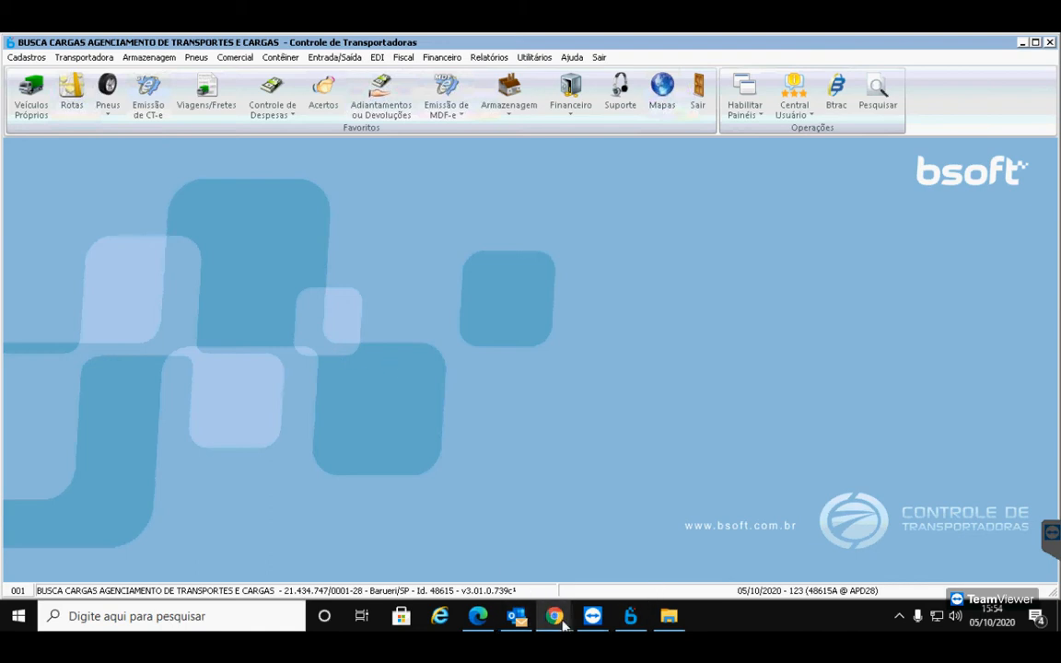
Turn the Meet microphone on and off again, then bring the 8517 a 8519.pdf invoice back in Edge
{"action": "mouse_move", "coordinate": [554, 616]}
{"action": "left_click", "coordinate": [506, 560]}
{"action": "left_click", "coordinate": [474, 566]}
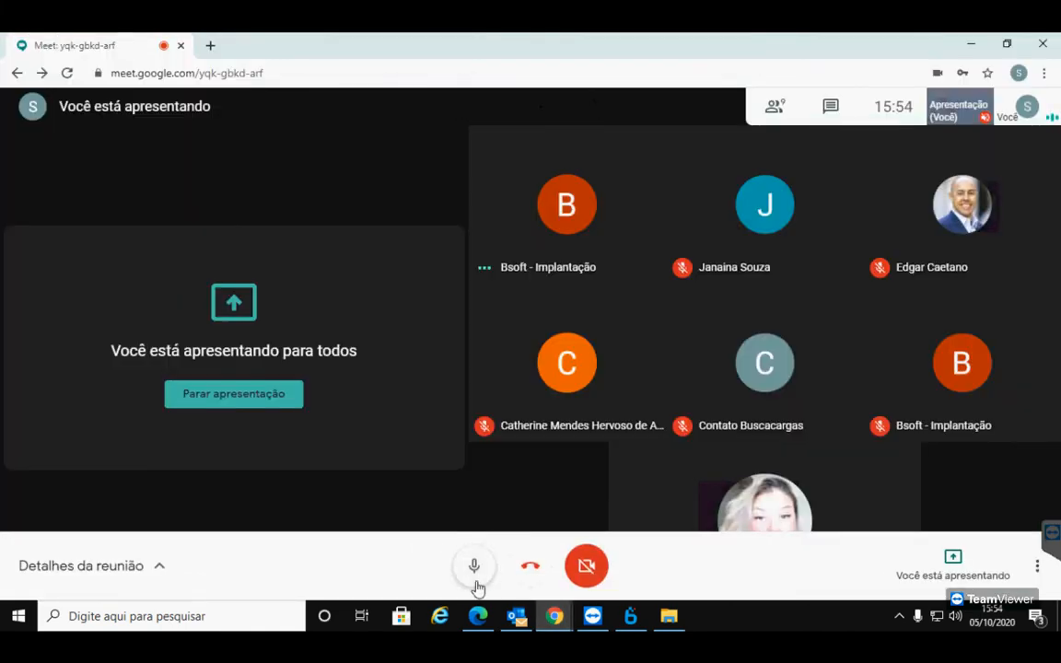
{"action": "left_click", "coordinate": [474, 582]}
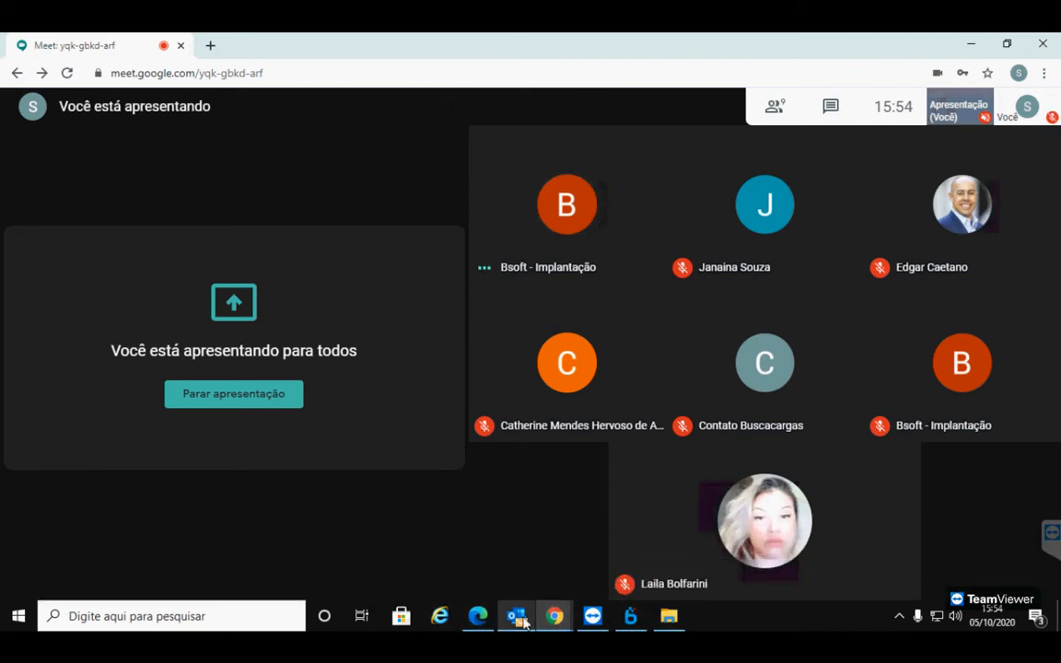
{"action": "mouse_move", "coordinate": [553, 615]}
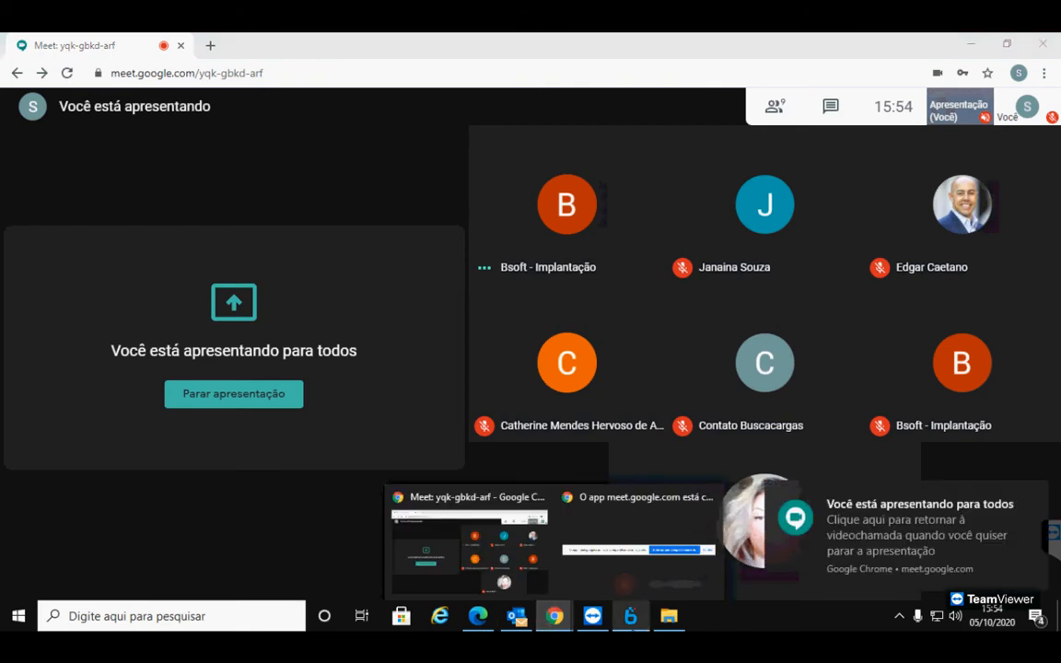
{"action": "left_click", "coordinate": [478, 620]}
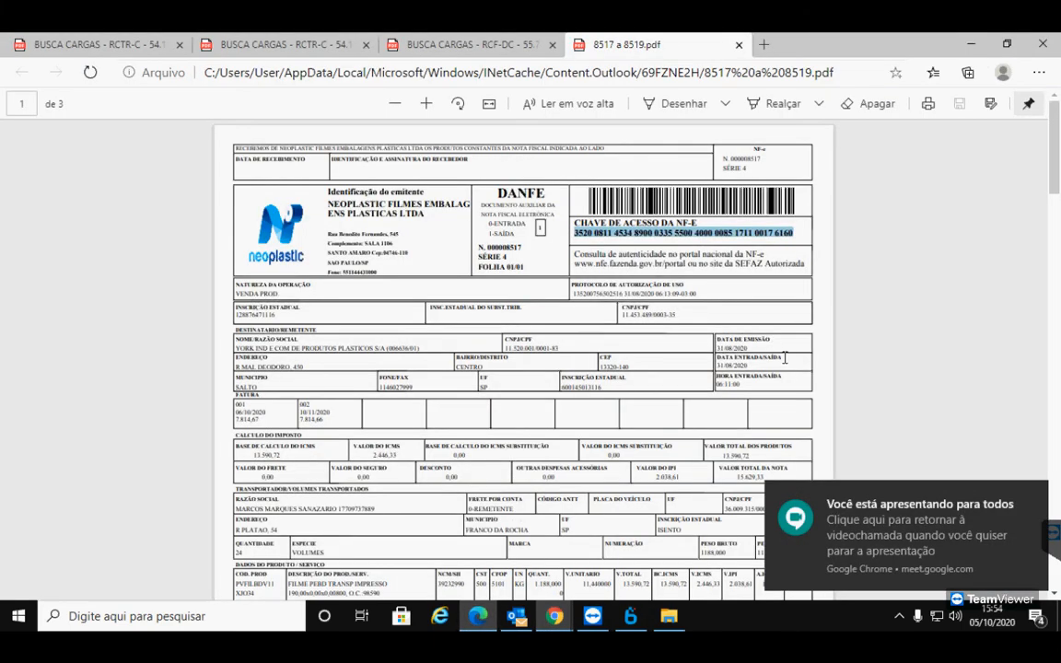
Scroll between pages 1 and 2 of the invoice PDF, then return to Bsoft's main window
{"action": "scroll", "coordinate": [466, 352], "scroll_direction": "down", "scroll_amount": 4}
{"action": "scroll", "coordinate": [277, 350], "scroll_direction": "up", "scroll_amount": 2}
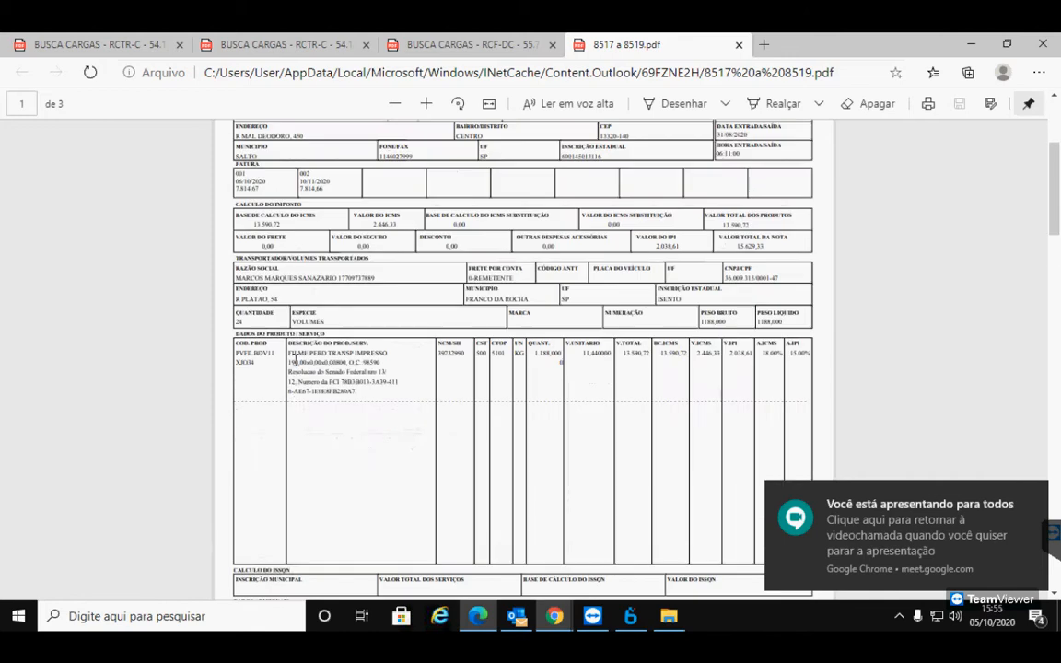
{"action": "scroll", "coordinate": [373, 286], "scroll_direction": "up", "scroll_amount": 3}
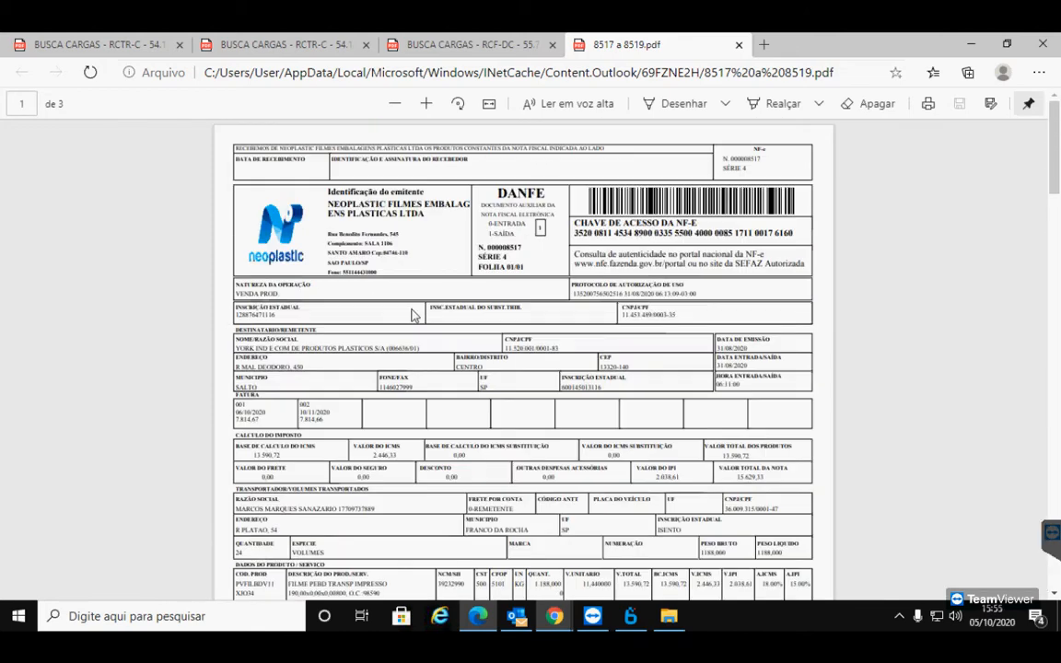
{"action": "scroll", "coordinate": [569, 248], "scroll_direction": "down", "scroll_amount": 10}
{"action": "scroll", "coordinate": [594, 333], "scroll_direction": "up", "scroll_amount": 10}
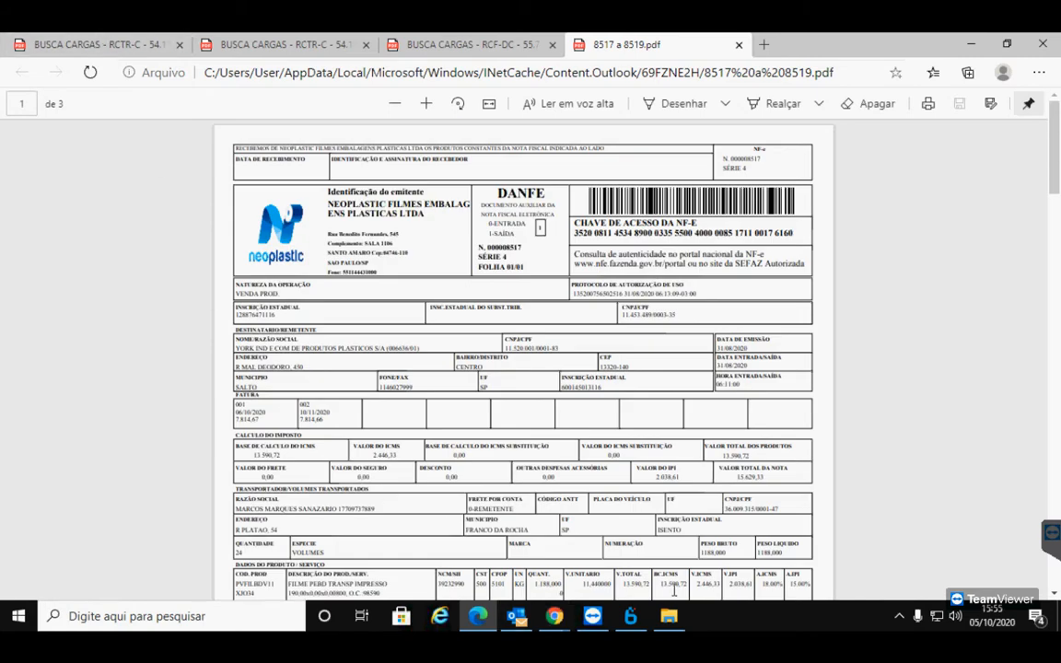
{"action": "left_click", "coordinate": [630, 616]}
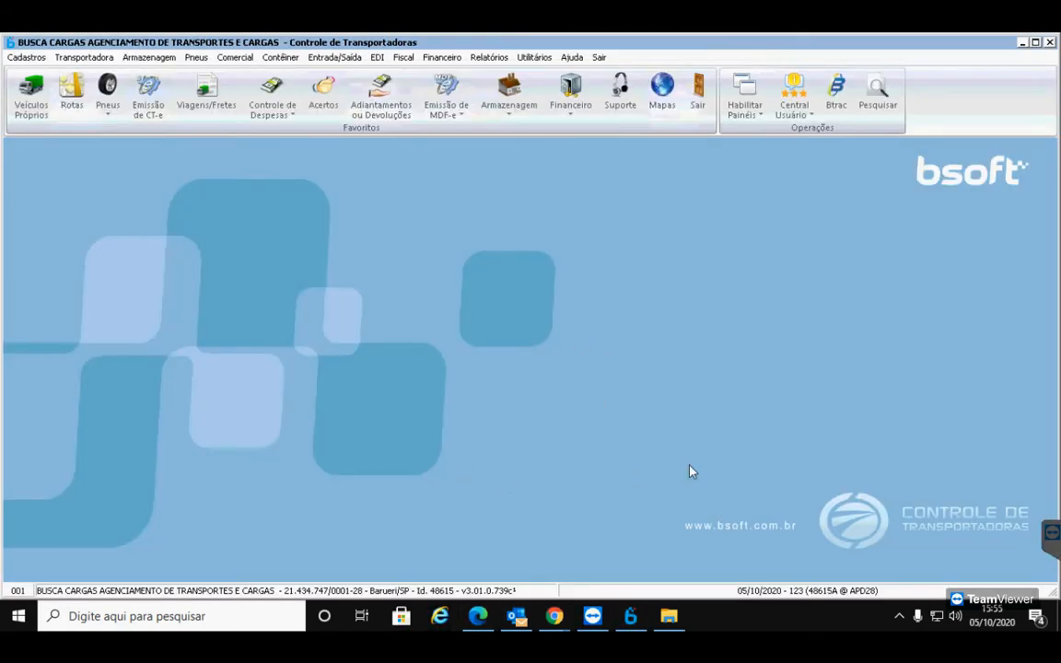
Bring the Meet call forward, unmute the microphone to speak, then mute it again
{"action": "mouse_move", "coordinate": [553, 616]}
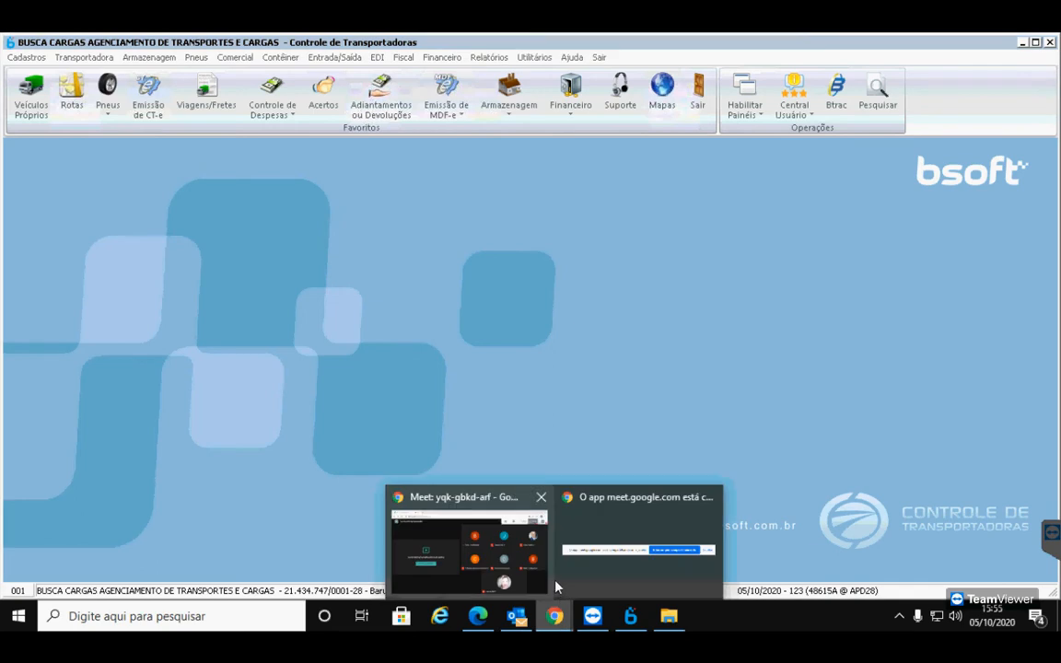
{"action": "left_click", "coordinate": [488, 545]}
{"action": "left_click", "coordinate": [473, 564]}
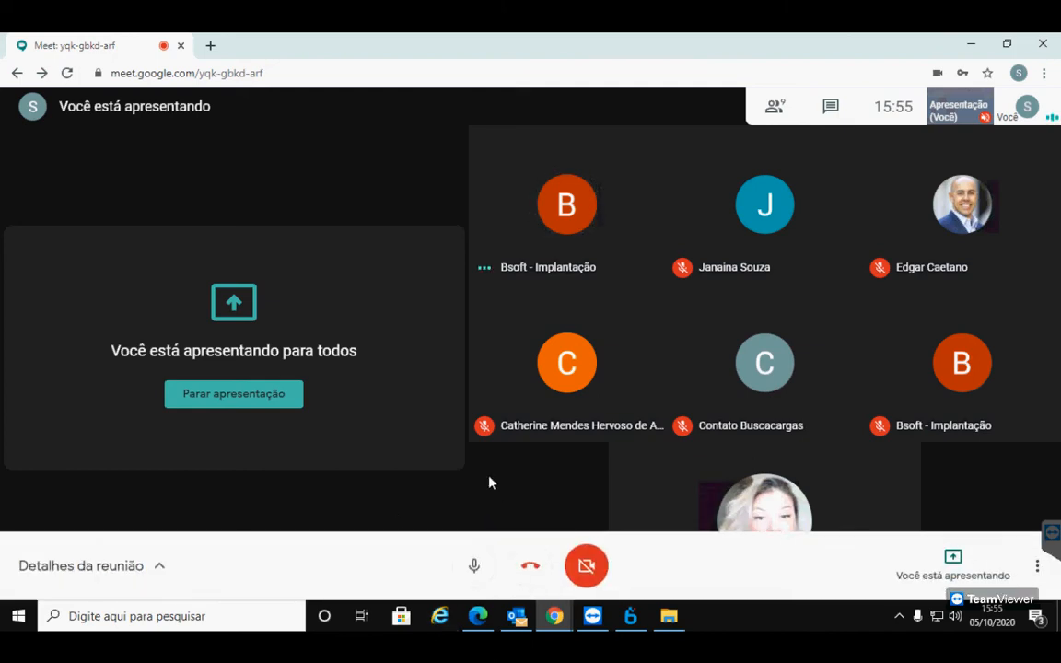
{"action": "left_click", "coordinate": [472, 565]}
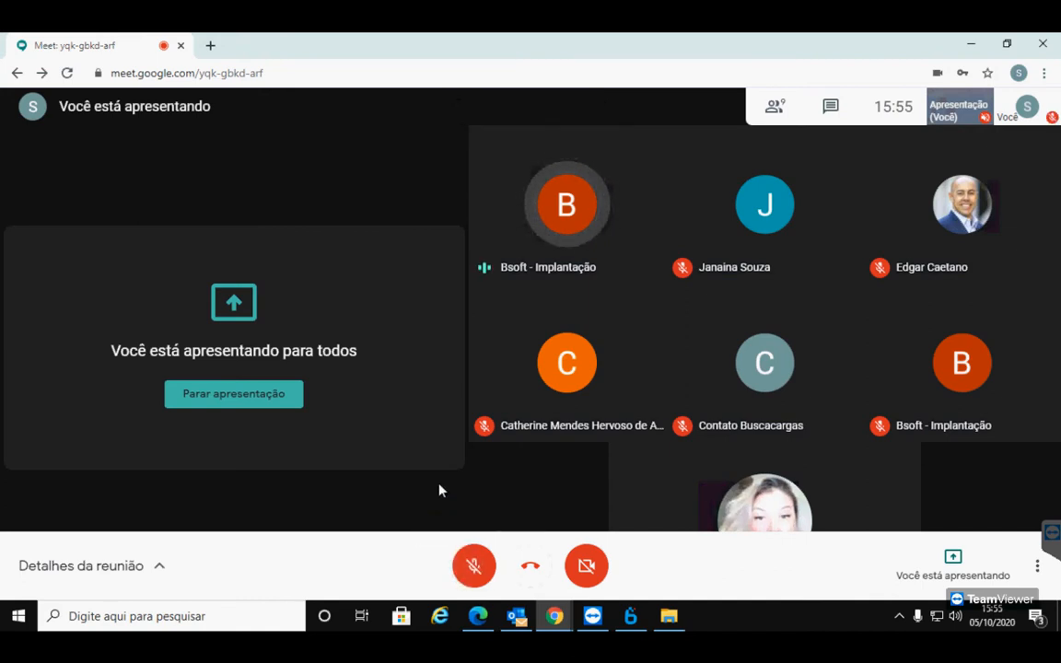
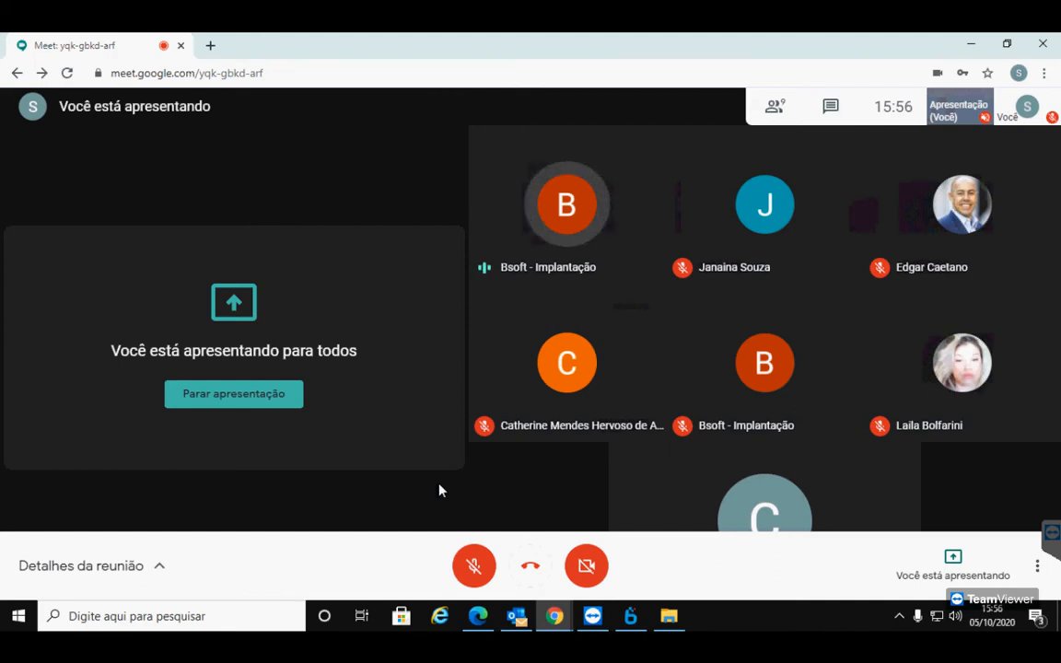
Unmute and re-mute the Meet microphone, then switch back to the Bsoft window
{"action": "left_click", "coordinate": [461, 572]}
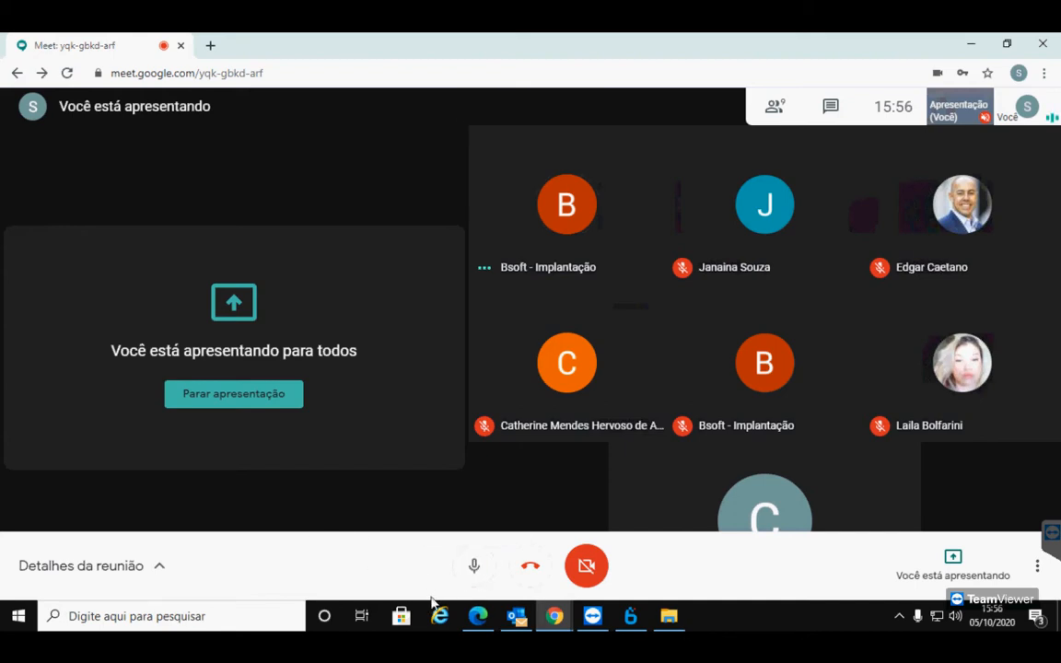
{"action": "left_click", "coordinate": [470, 559]}
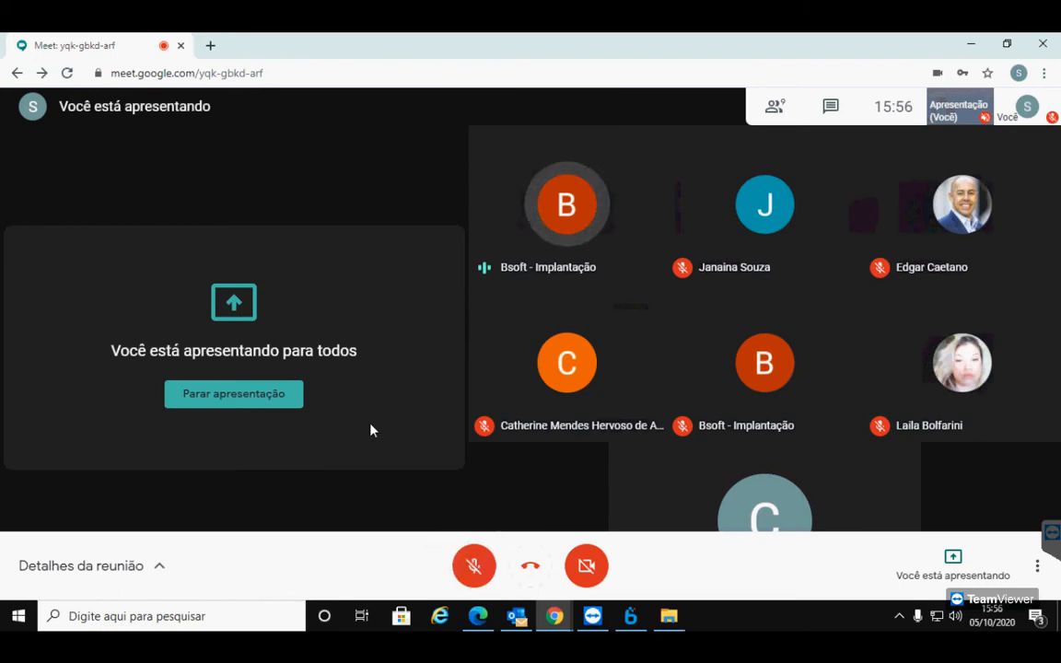
{"action": "left_click", "coordinate": [631, 617]}
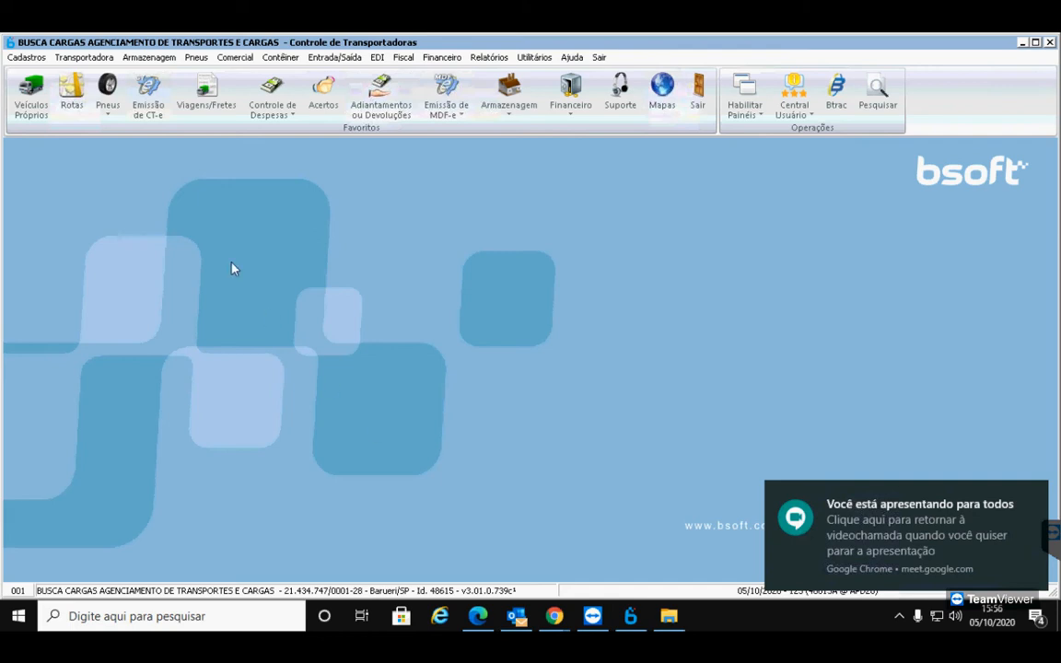
Open Emissão de CT-e and start a new CT-e with CFOP 5932 and BARUERI (SP) defaults
{"action": "left_click", "coordinate": [149, 97]}
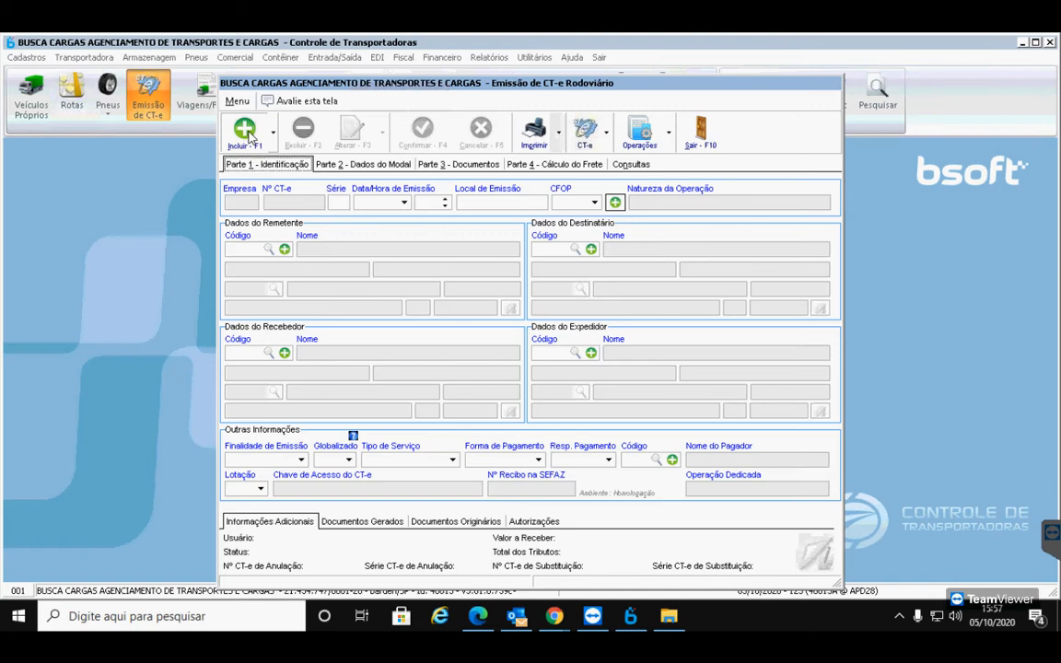
{"action": "left_click", "coordinate": [247, 131]}
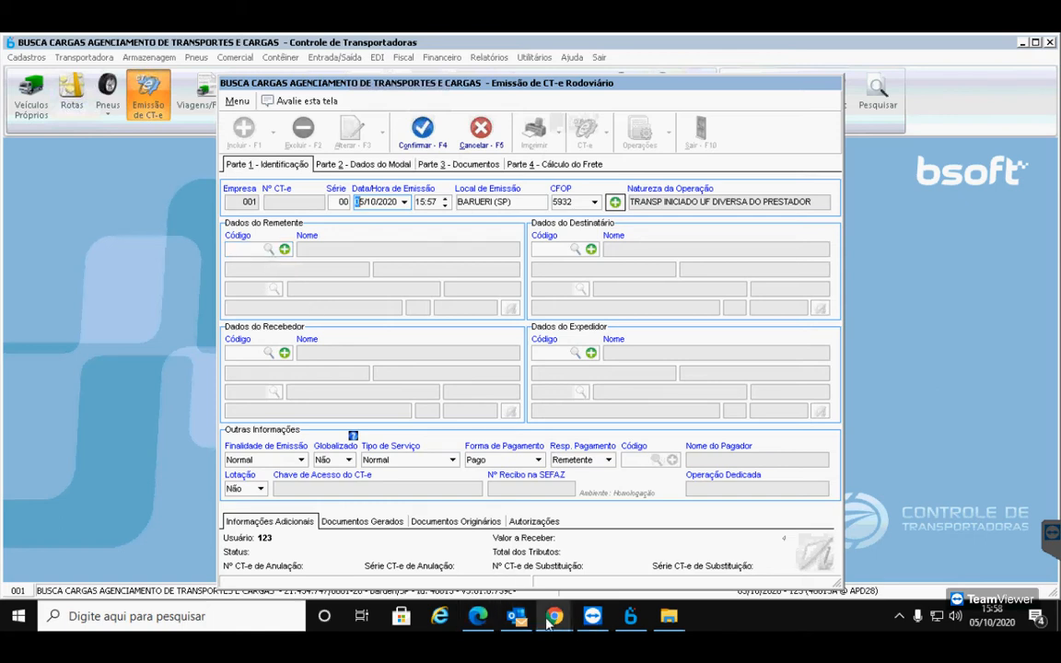
{"action": "mouse_move", "coordinate": [549, 622]}
{"action": "left_click", "coordinate": [477, 619]}
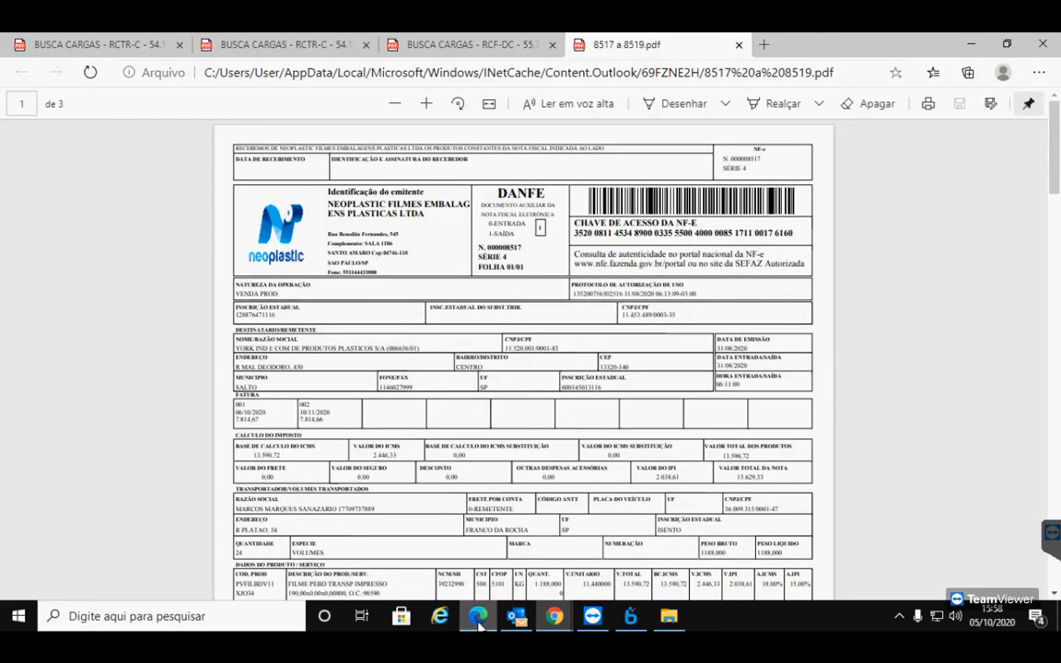
{"action": "left_click", "coordinate": [478, 621]}
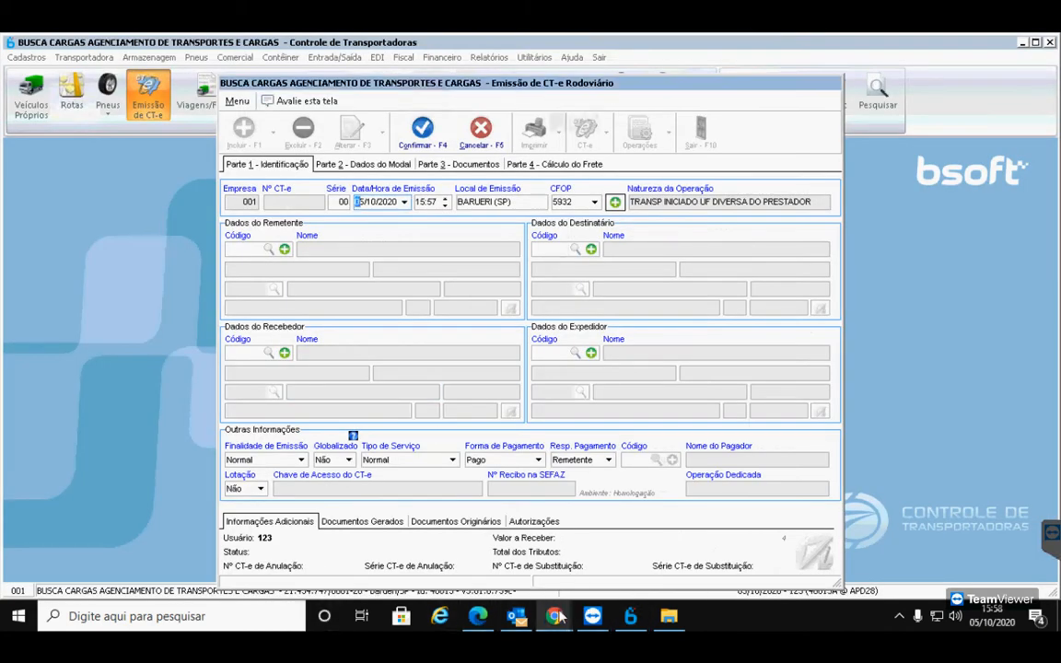
{"action": "mouse_move", "coordinate": [554, 619]}
{"action": "left_click", "coordinate": [444, 508]}
{"action": "left_click", "coordinate": [471, 567]}
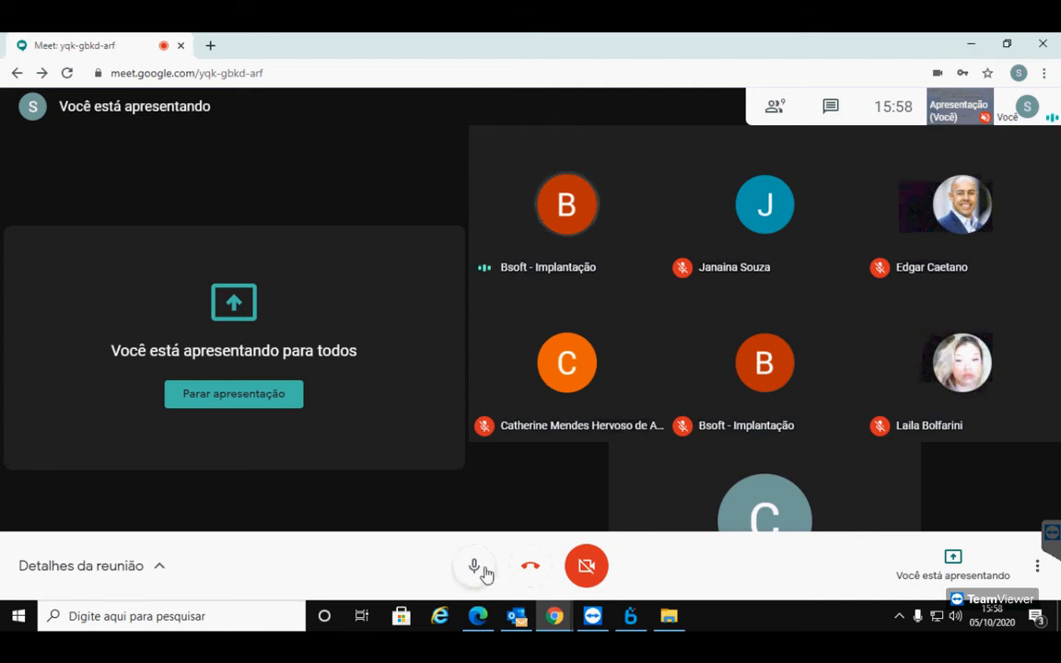
{"action": "left_click", "coordinate": [479, 569]}
{"action": "left_click", "coordinate": [481, 571]}
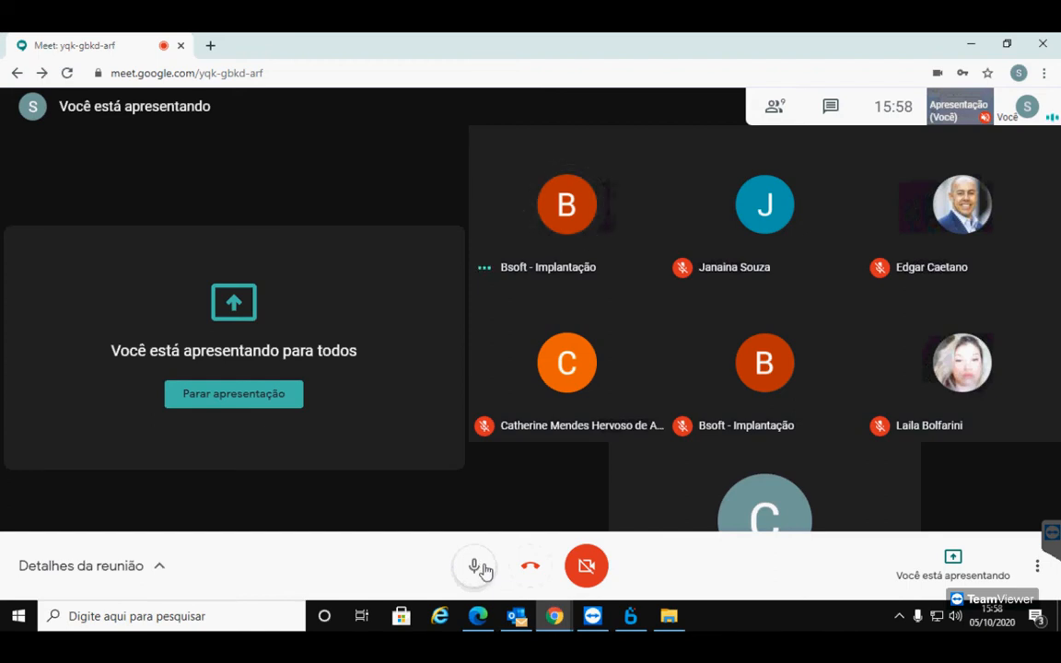
{"action": "left_click", "coordinate": [483, 571]}
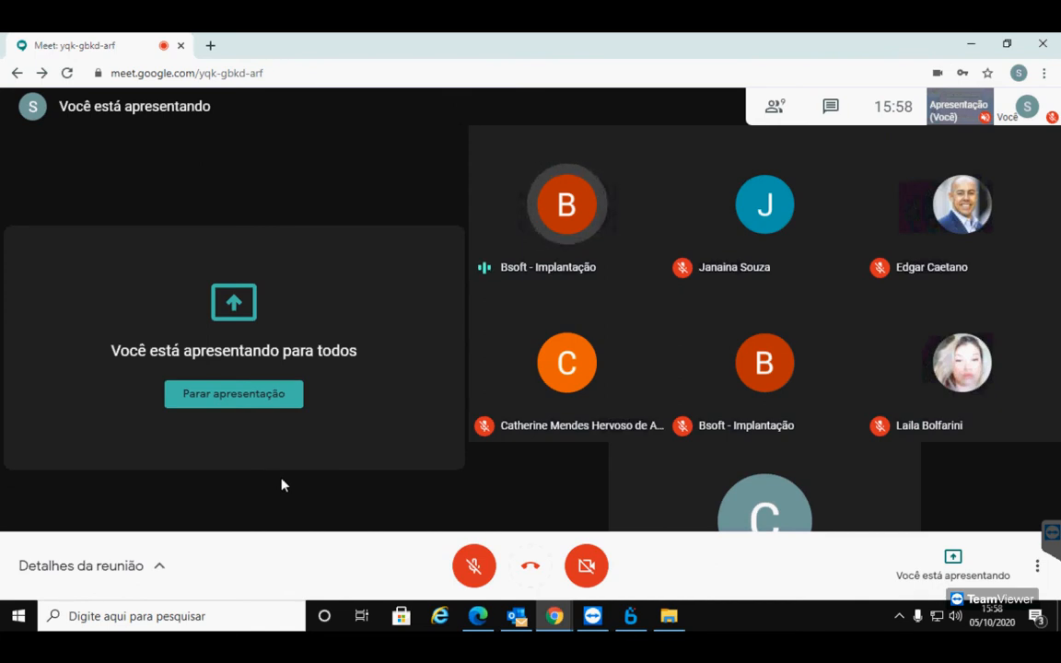
{"action": "left_click", "coordinate": [631, 615]}
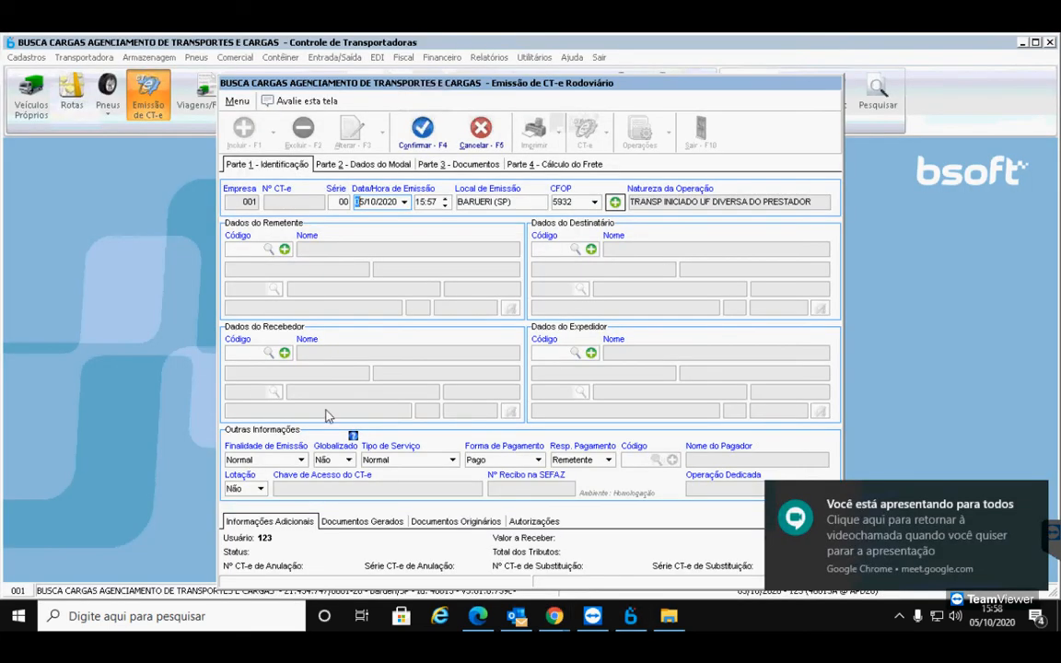
Choose NEO-PLASTIC FILMES E EMBALAGENS PLASTICAS LTDA as sender from the client search, changing CFOP to 6352
{"action": "left_click", "coordinate": [269, 251]}
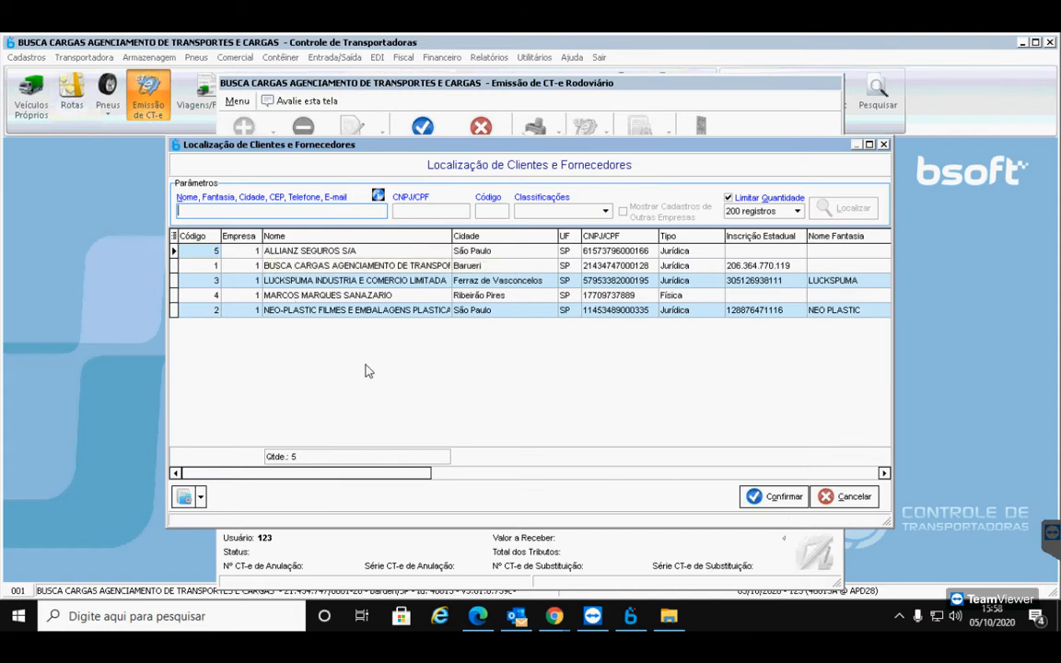
{"action": "left_click", "coordinate": [364, 315]}
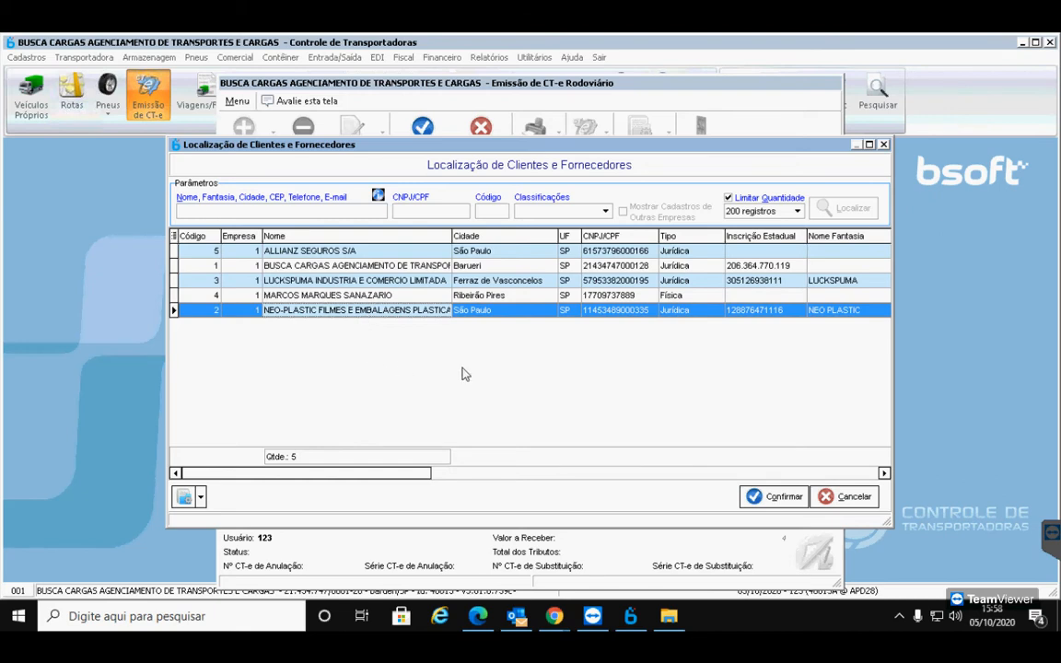
{"action": "left_click", "coordinate": [753, 497]}
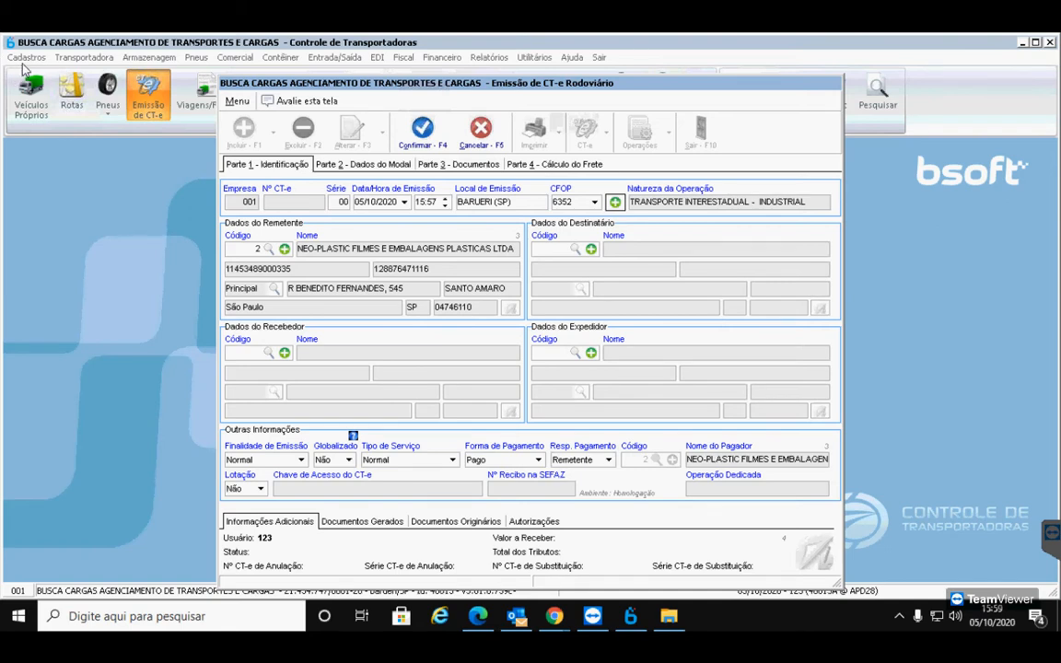
Start a new Jurídica client for the recipient, pasting its CNPJ copied from the invoice PDF
{"action": "left_click", "coordinate": [592, 249]}
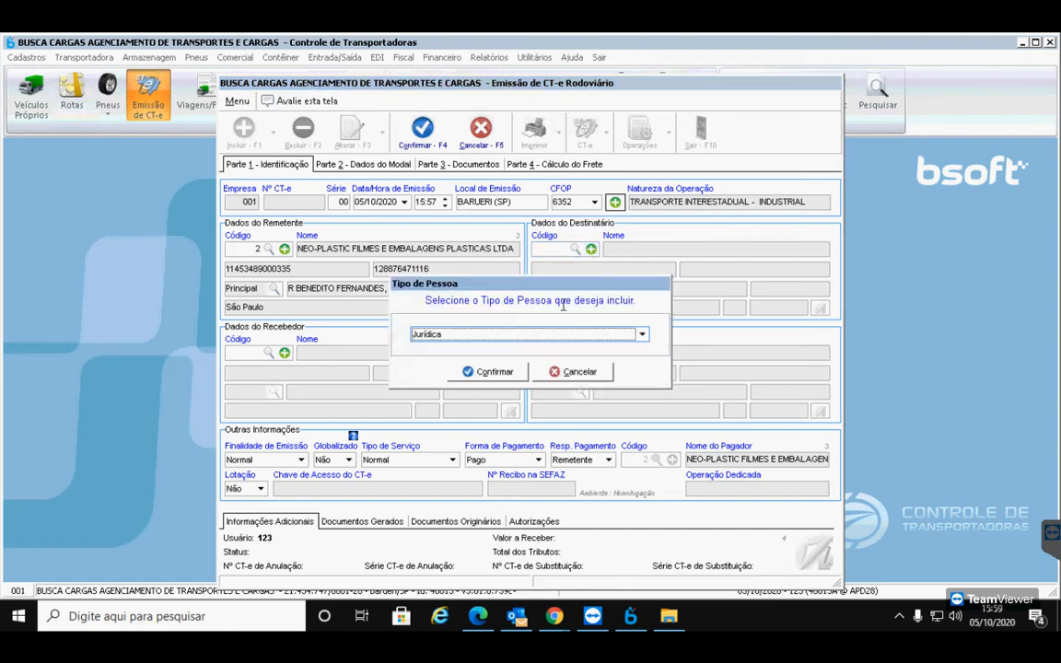
{"action": "left_click", "coordinate": [492, 373]}
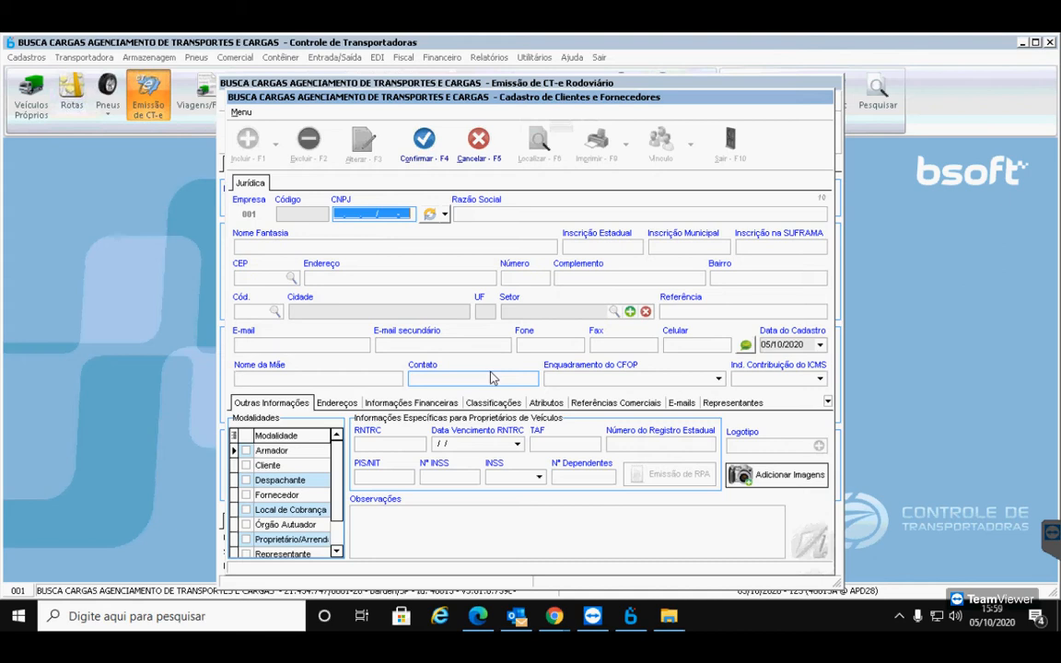
{"action": "left_click", "coordinate": [479, 616]}
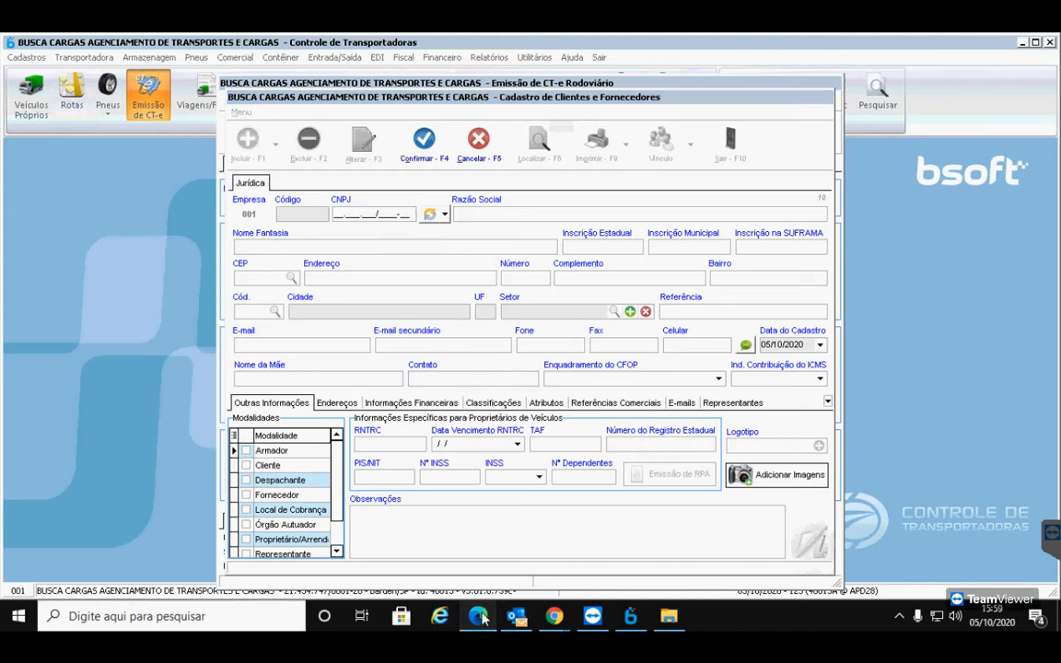
{"action": "left_click_drag", "start_coordinate": [565, 350], "coordinate": [465, 309]}
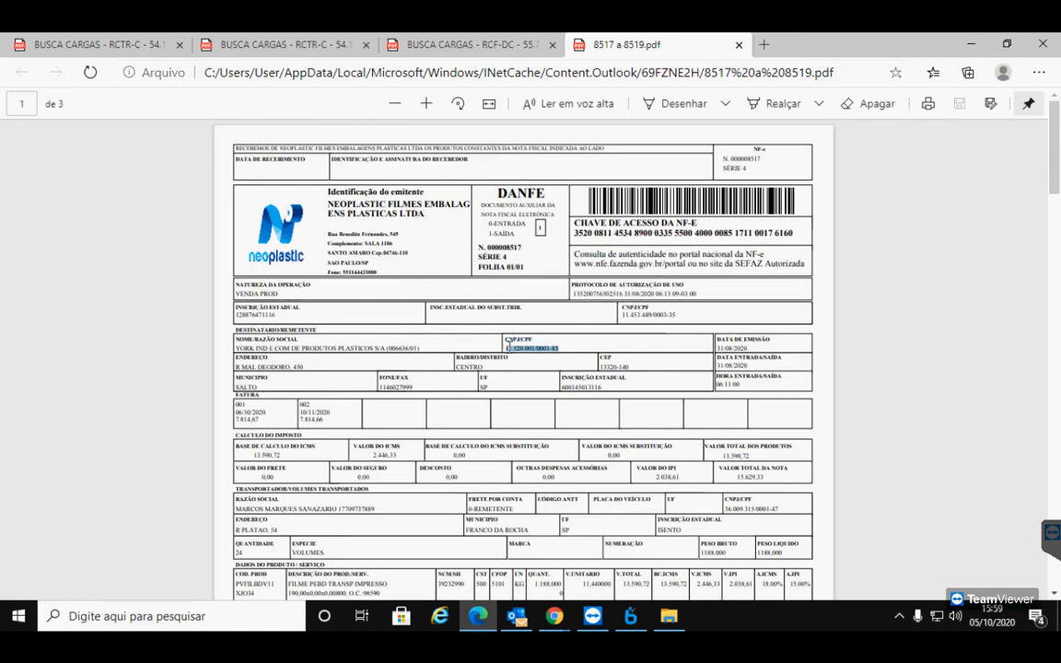
{"action": "left_click", "coordinate": [554, 615]}
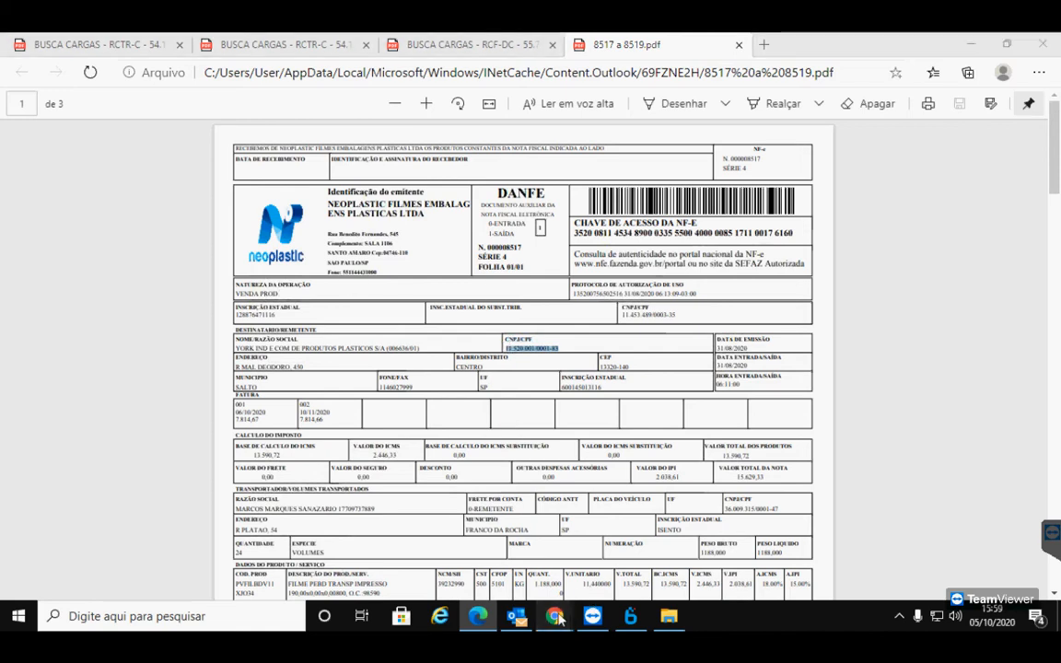
{"action": "left_click", "coordinate": [630, 617]}
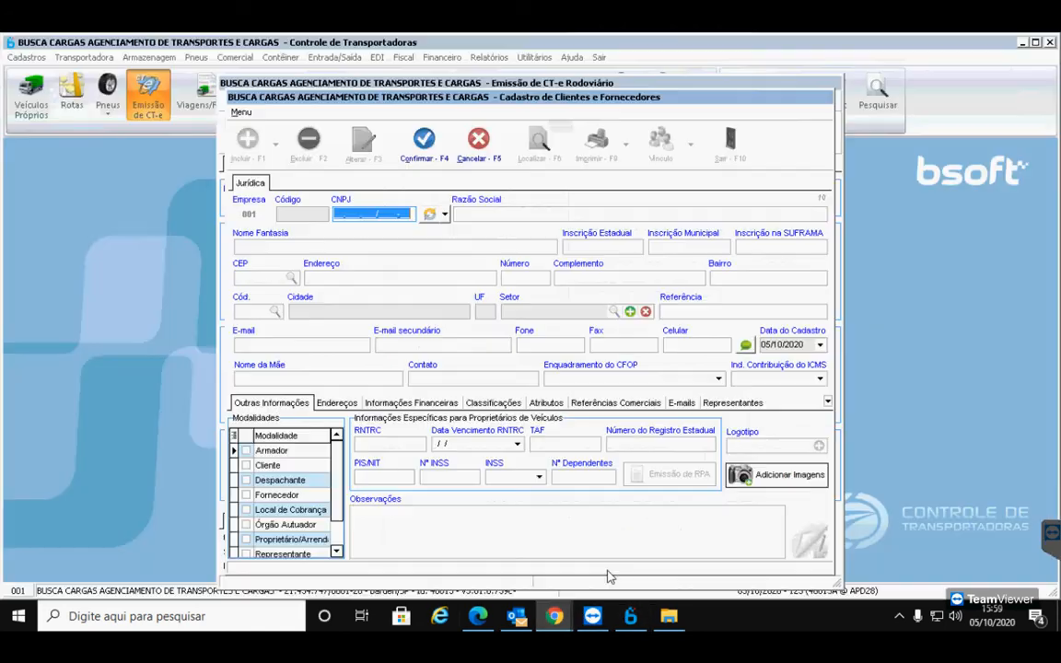
{"action": "left_click", "coordinate": [430, 214]}
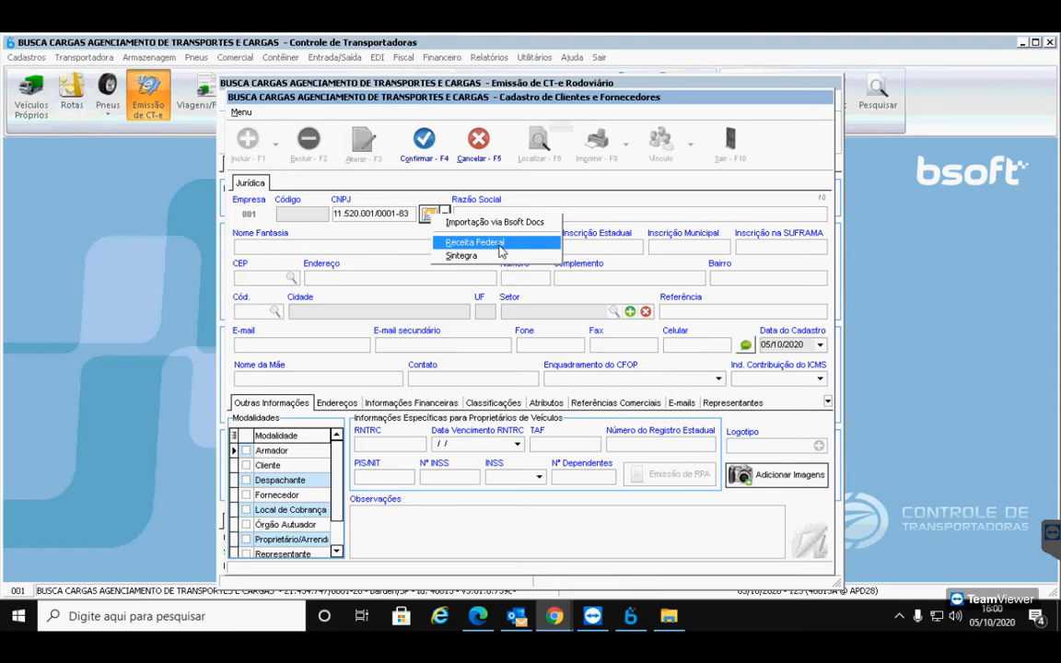
Import YORK INDUSTRIA's name and SALTO/SP address from Receita Federal by CNPJ, solving the captcha
{"action": "left_click", "coordinate": [470, 242]}
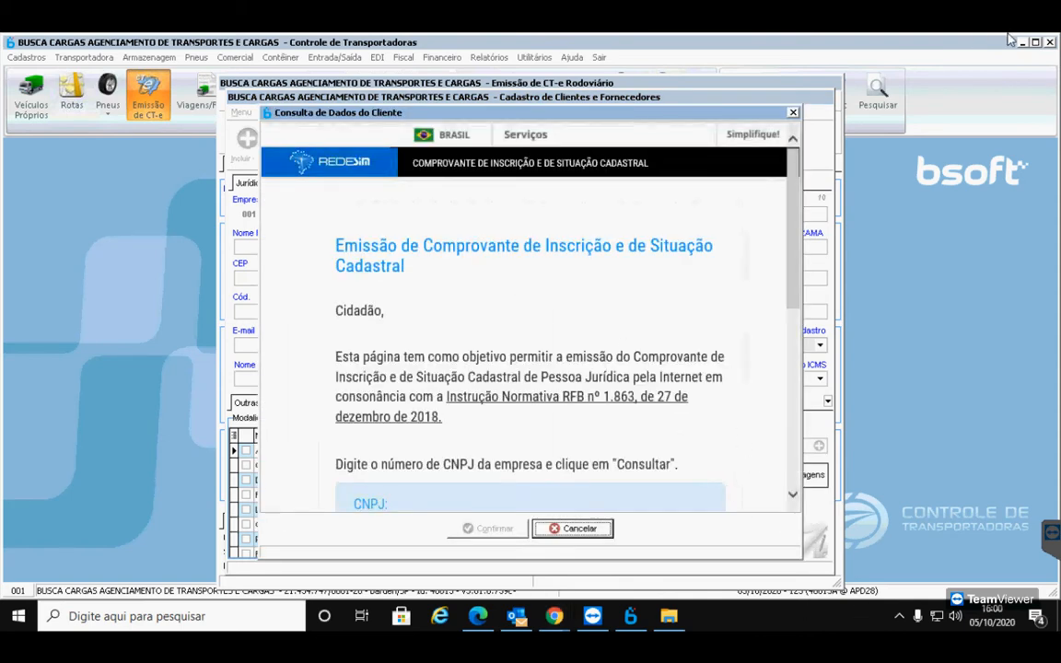
{"action": "scroll", "coordinate": [373, 330], "scroll_direction": "down", "scroll_amount": 3}
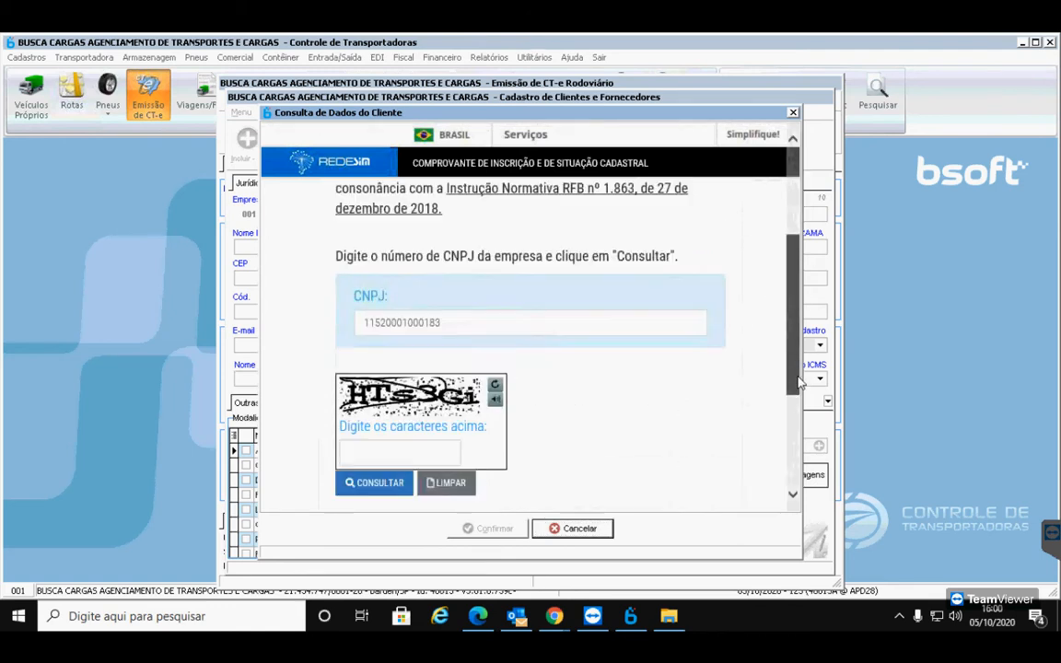
{"action": "left_click", "coordinate": [396, 427]}
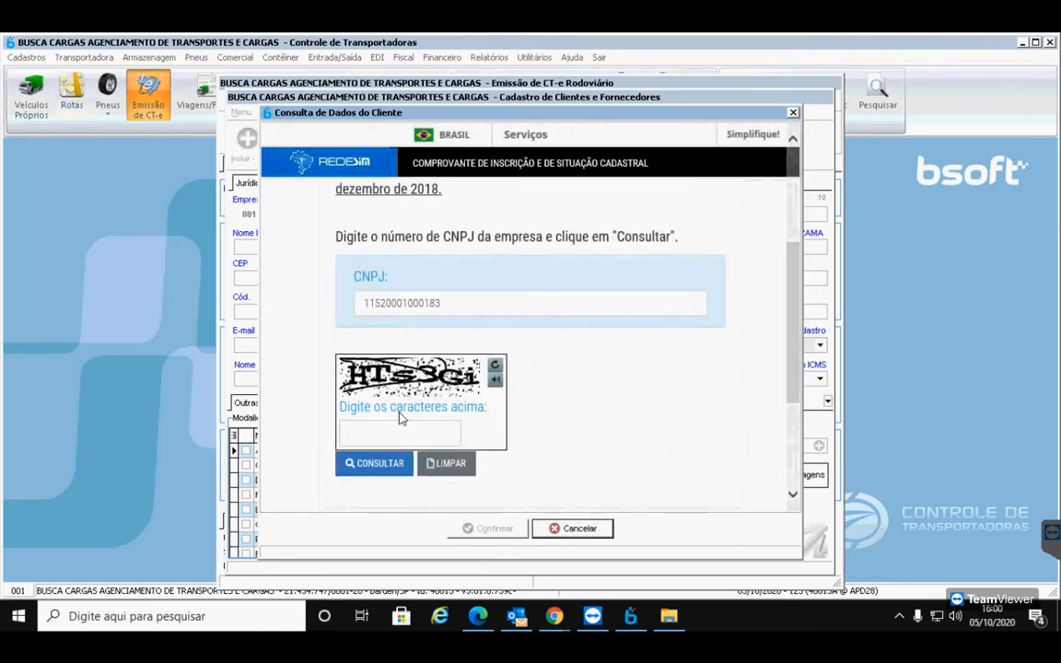
{"action": "type", "text": "HT"}
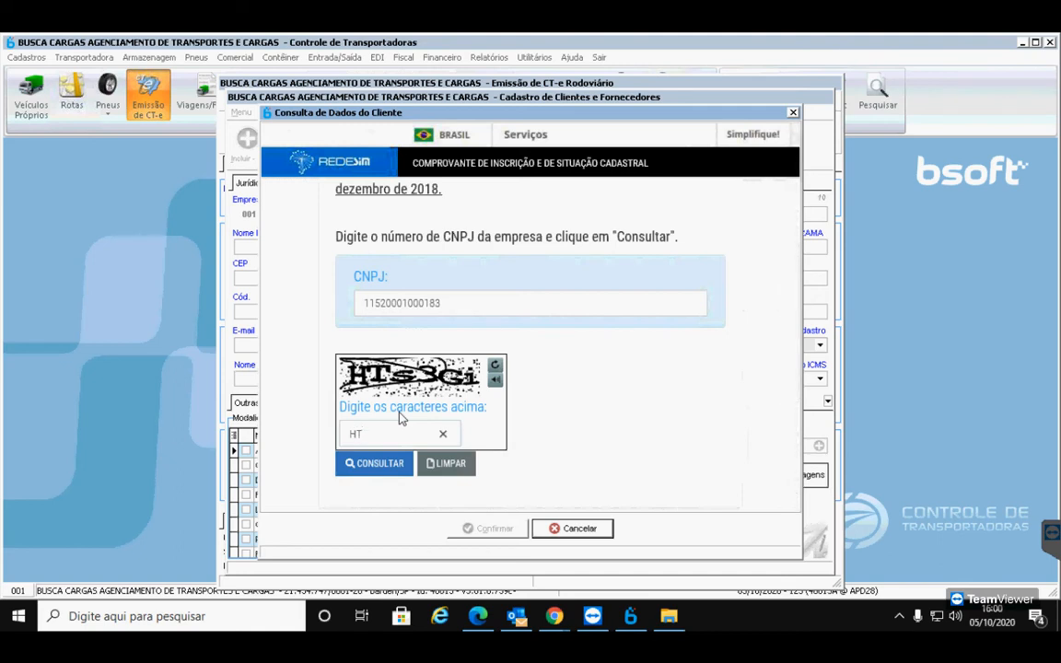
{"action": "type", "text": "s3Gi"}
{"action": "left_click", "coordinate": [391, 465]}
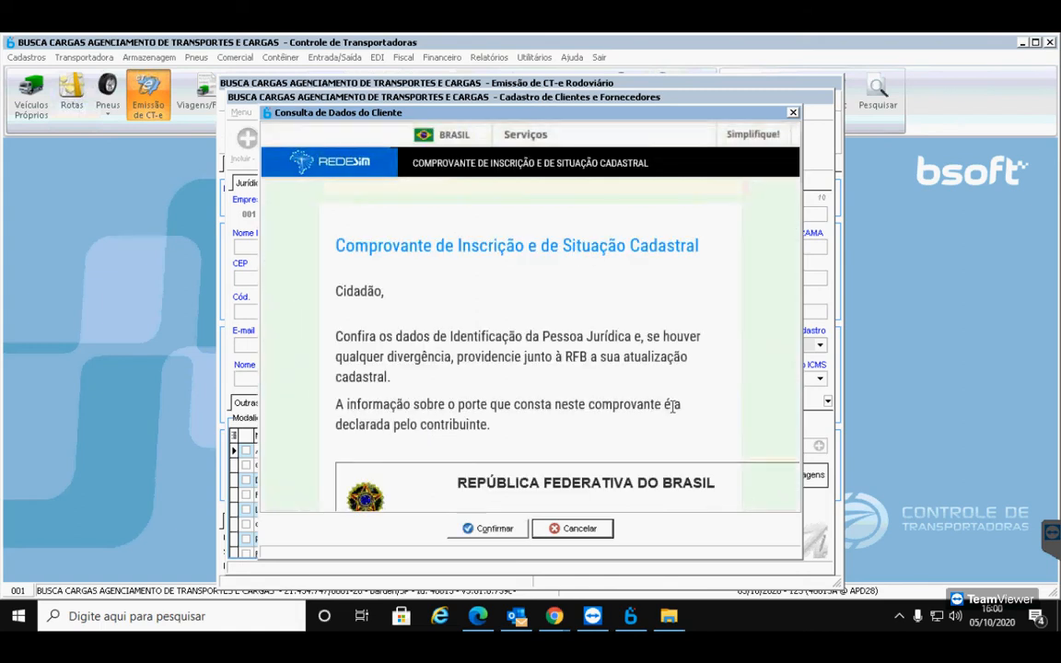
{"action": "scroll", "coordinate": [670, 412], "scroll_direction": "down", "scroll_amount": 5}
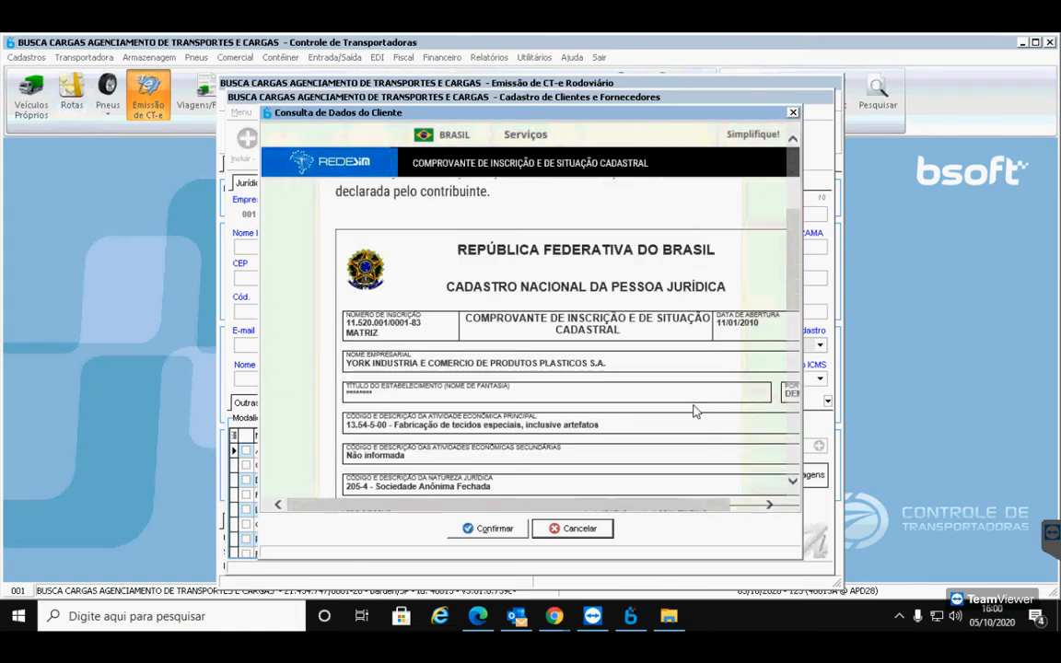
{"action": "scroll", "coordinate": [691, 405], "scroll_direction": "down", "scroll_amount": 3}
{"action": "left_click", "coordinate": [488, 527]}
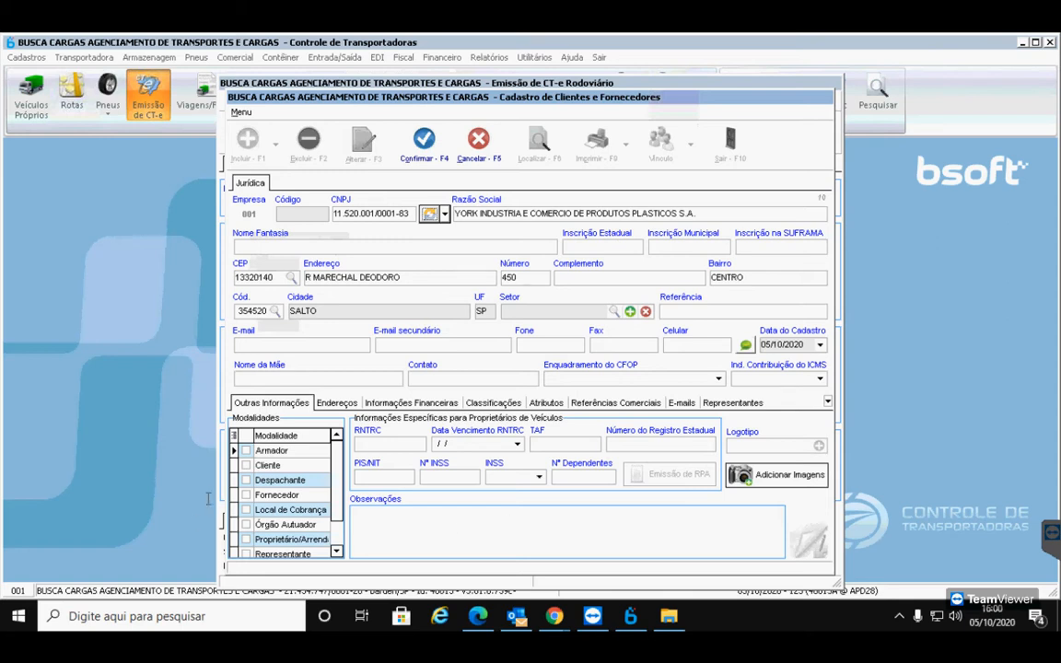
{"action": "left_click", "coordinate": [247, 465]}
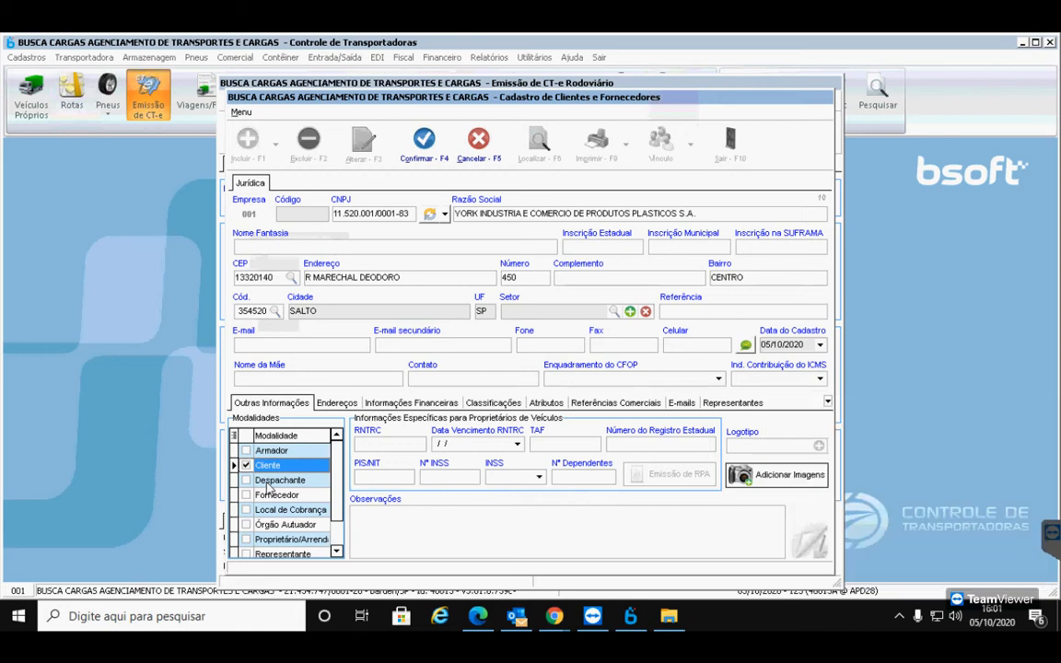
{"action": "left_click", "coordinate": [476, 618]}
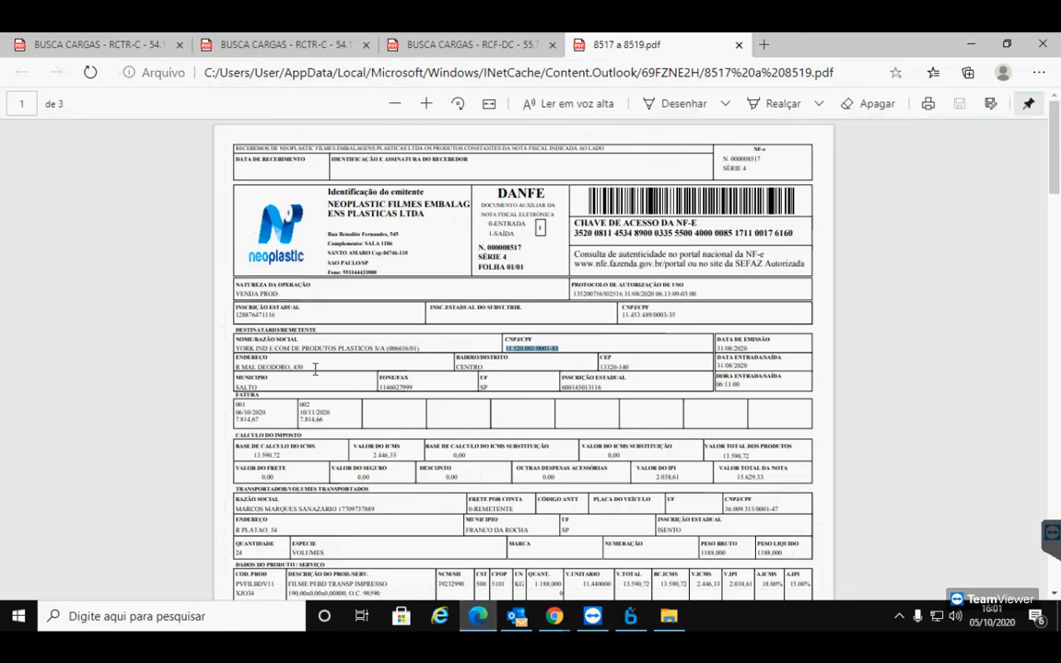
{"action": "double_click", "coordinate": [573, 387]}
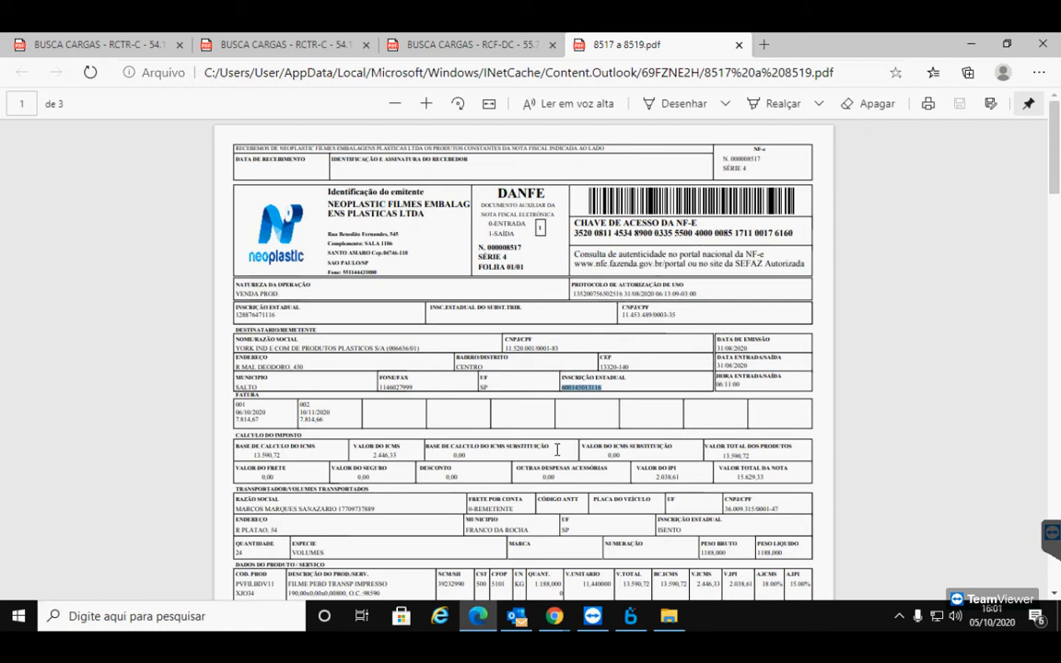
{"action": "left_click", "coordinate": [631, 617]}
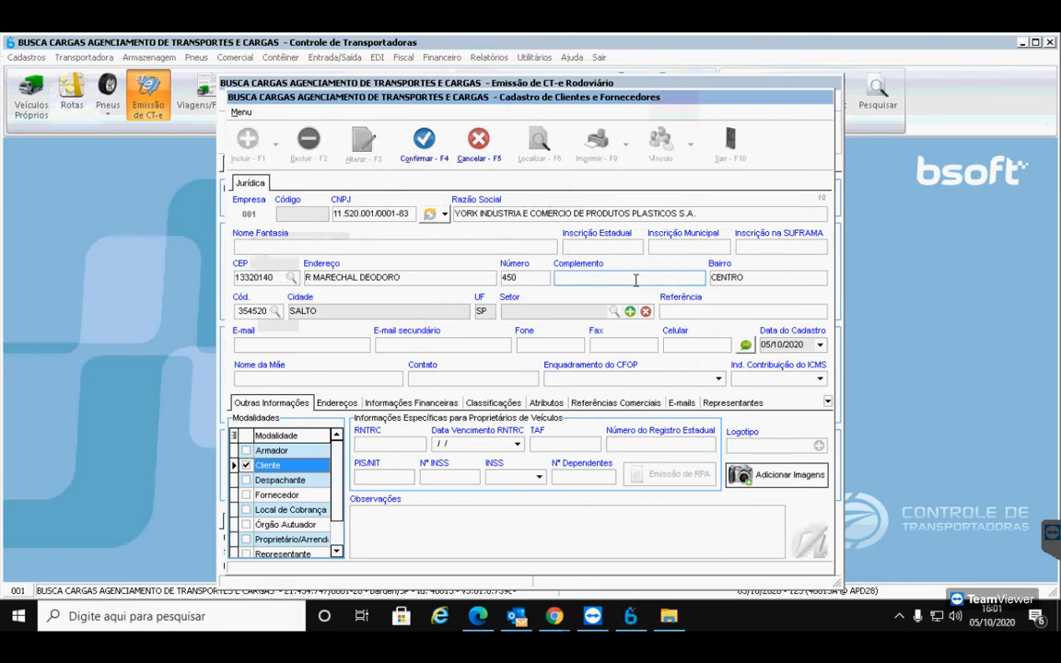
{"action": "left_click", "coordinate": [611, 248]}
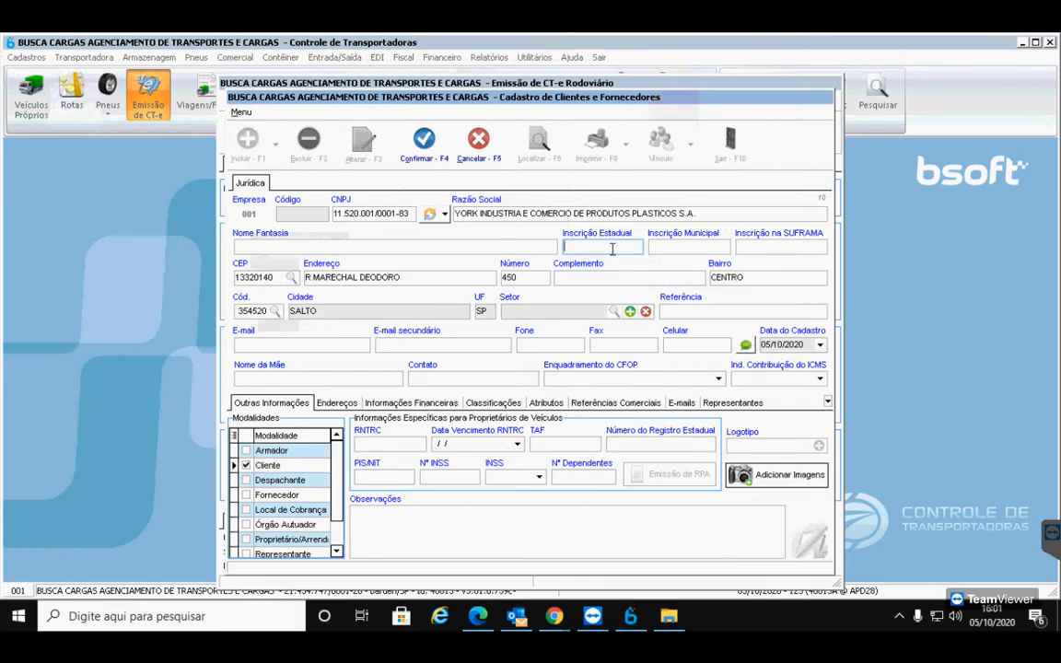
{"action": "key", "text": "ctrl+v"}
Set Ind. Contribuição do ICMS to Contribuinte do ICMS and recheck the state registration
{"action": "left_click", "coordinate": [444, 216]}
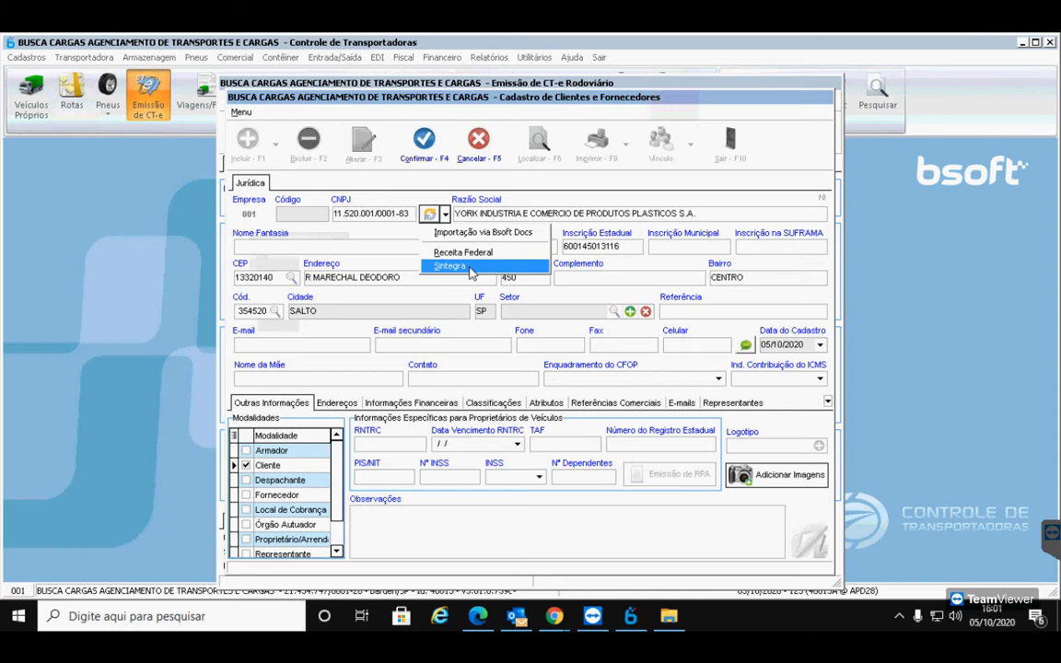
{"action": "left_click", "coordinate": [627, 248]}
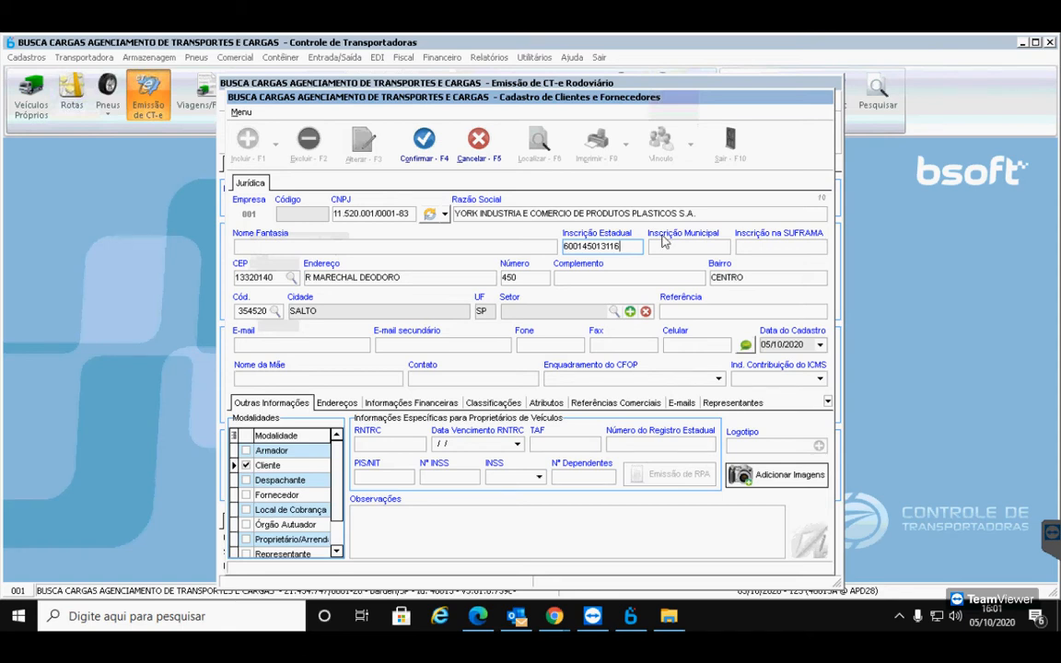
{"action": "left_click", "coordinate": [652, 277]}
{"action": "left_click", "coordinate": [764, 379]}
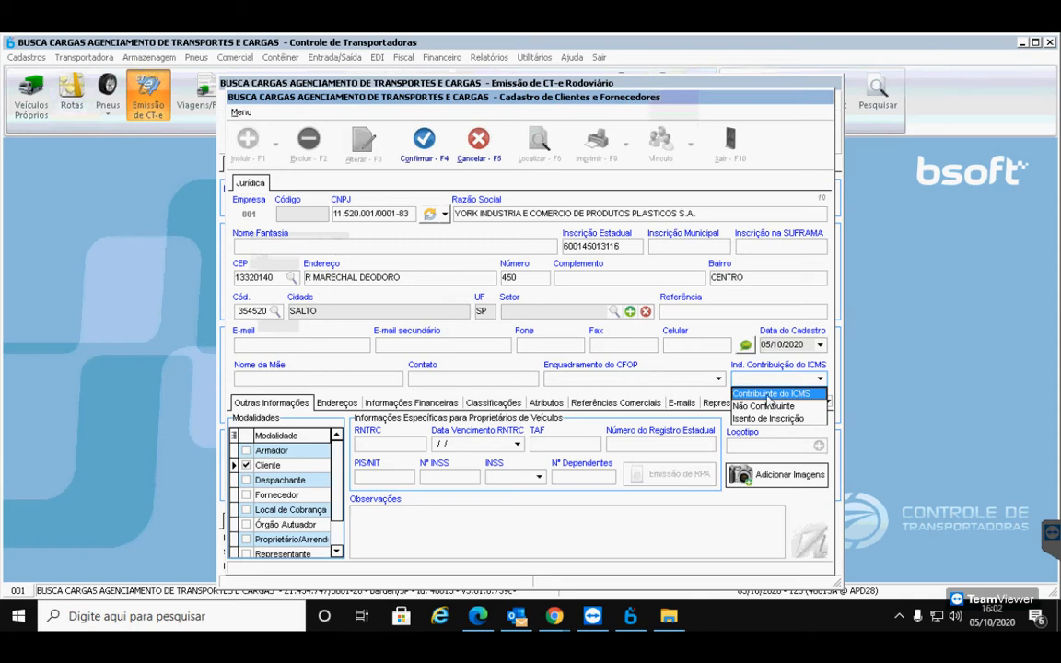
{"action": "left_click_drag", "start_coordinate": [623, 246], "coordinate": [571, 240]}
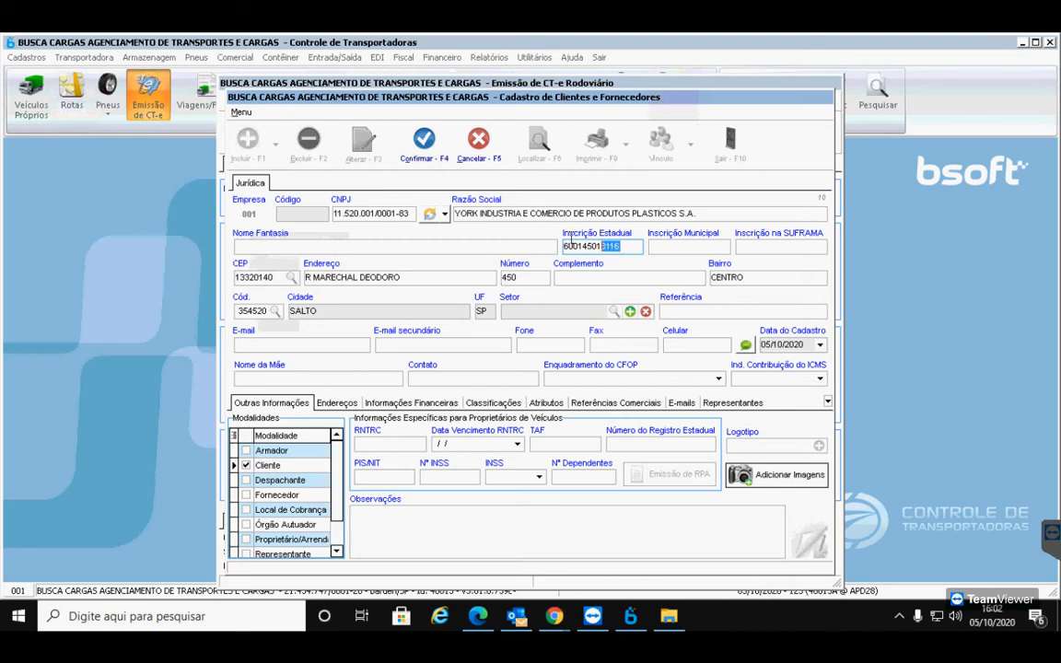
{"action": "left_click", "coordinate": [781, 379]}
{"action": "left_click", "coordinate": [774, 394]}
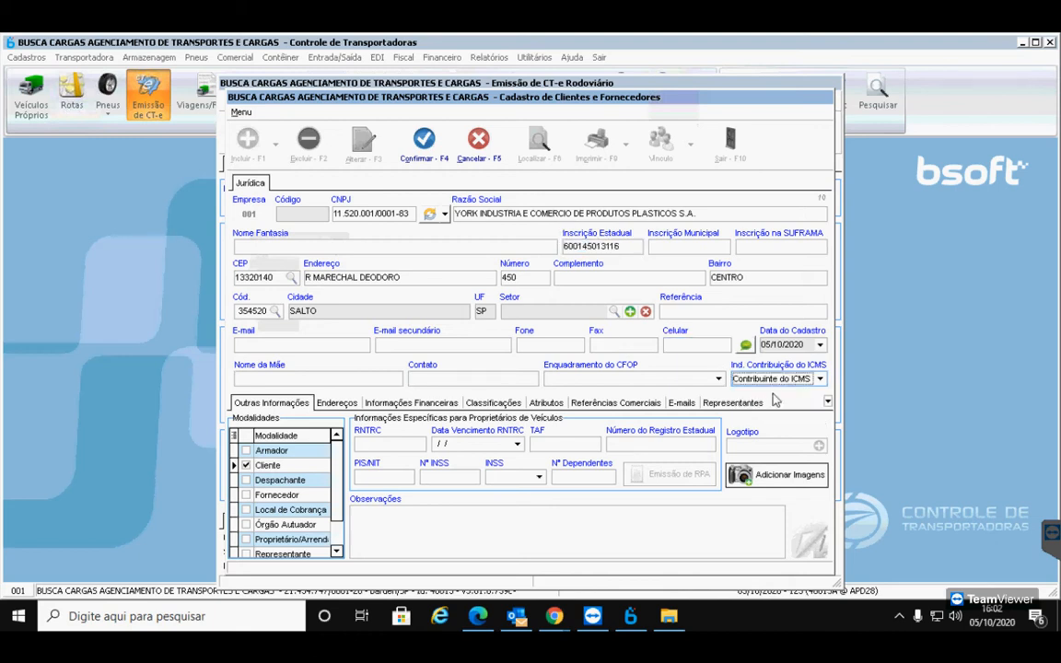
{"action": "left_click", "coordinate": [778, 378]}
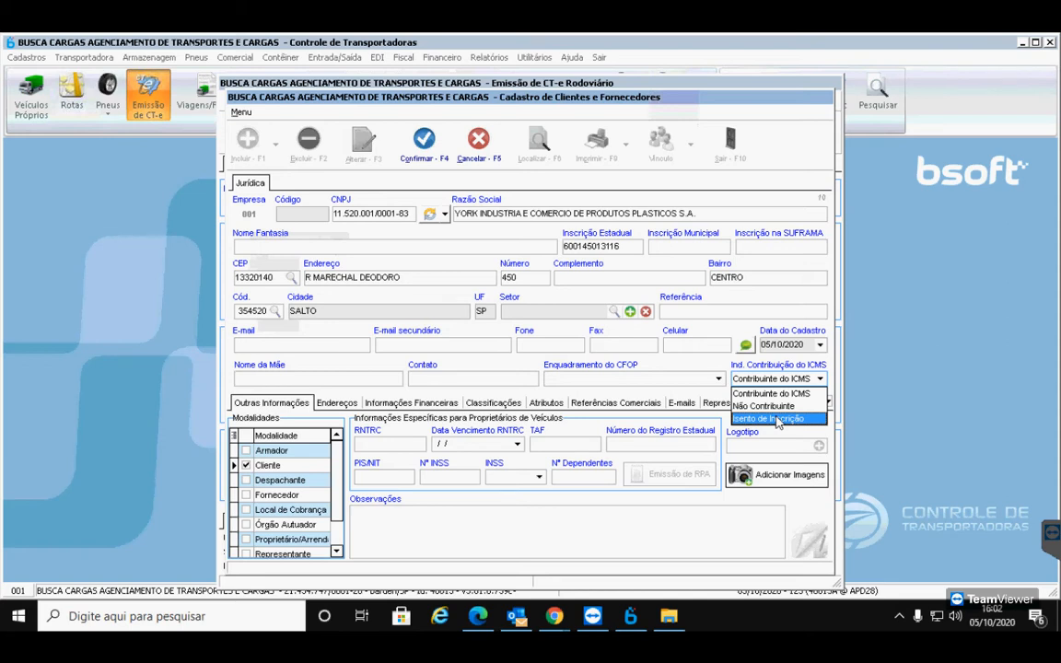
{"action": "left_click", "coordinate": [775, 378]}
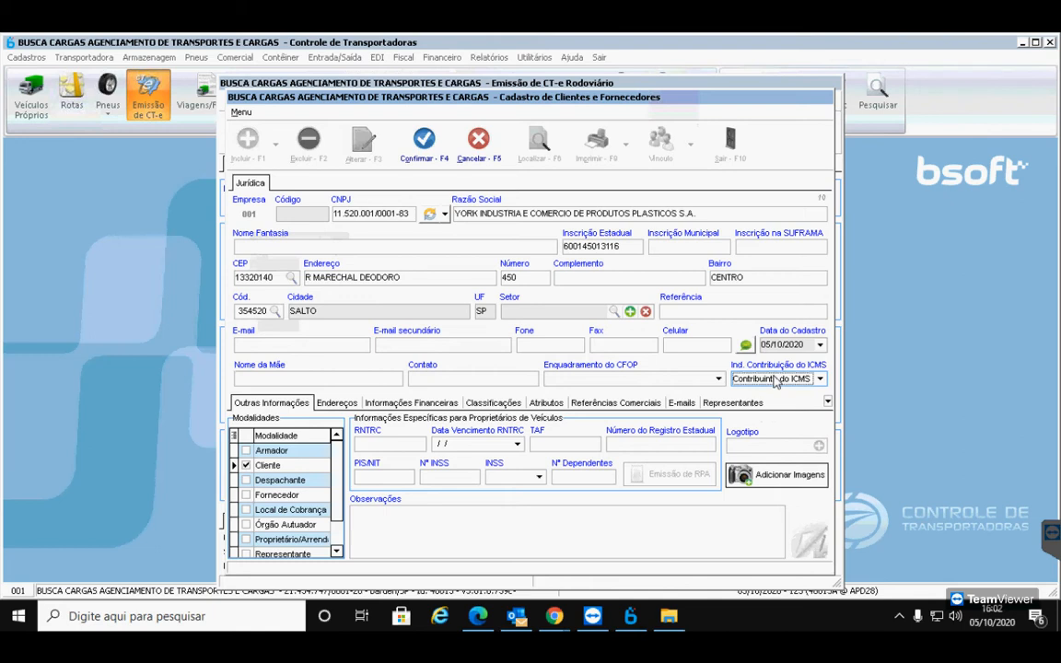
{"action": "double_click", "coordinate": [588, 245]}
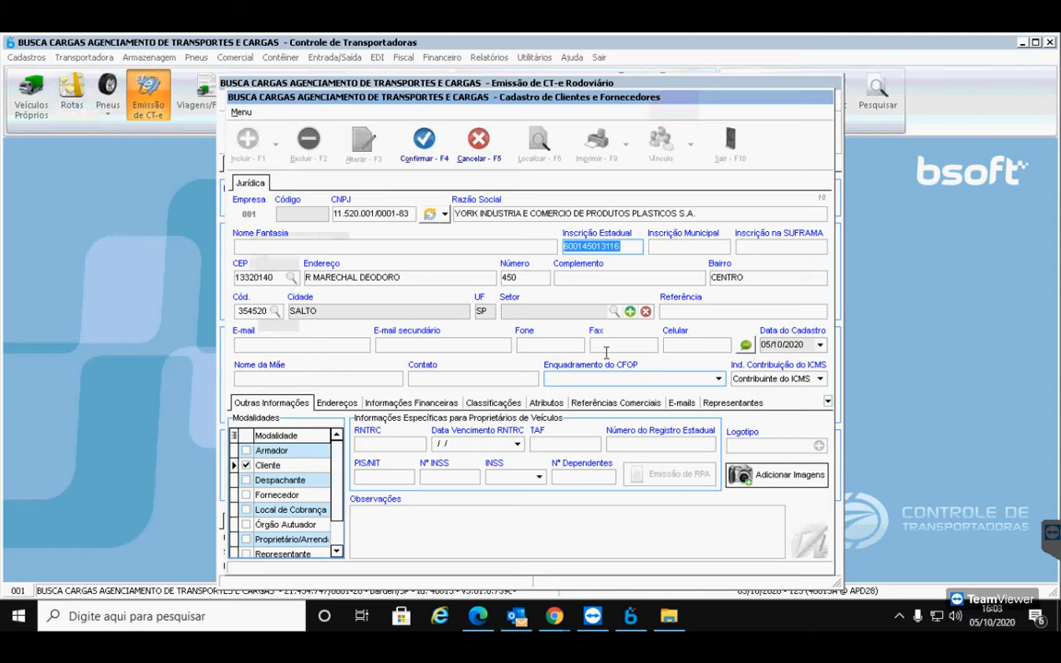
Save the York Industria client; the CT-e shows it as recipient (code 6, Salto/SP) with CFOP 5352
{"action": "left_click", "coordinate": [439, 154]}
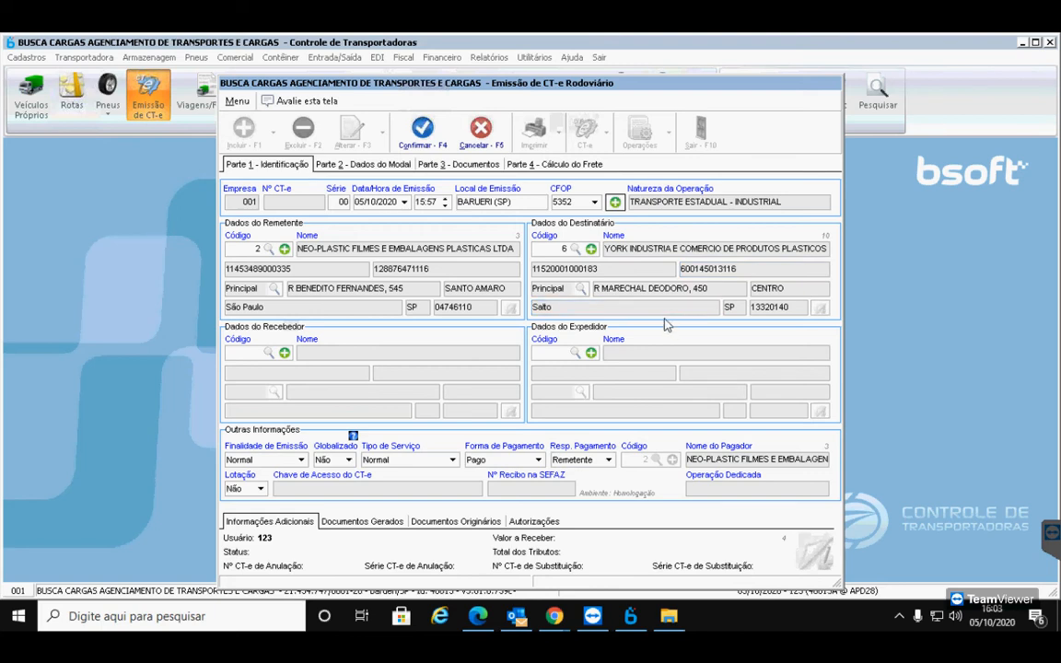
{"action": "left_click", "coordinate": [407, 308]}
{"action": "left_click", "coordinate": [717, 307]}
{"action": "left_click", "coordinate": [266, 166]}
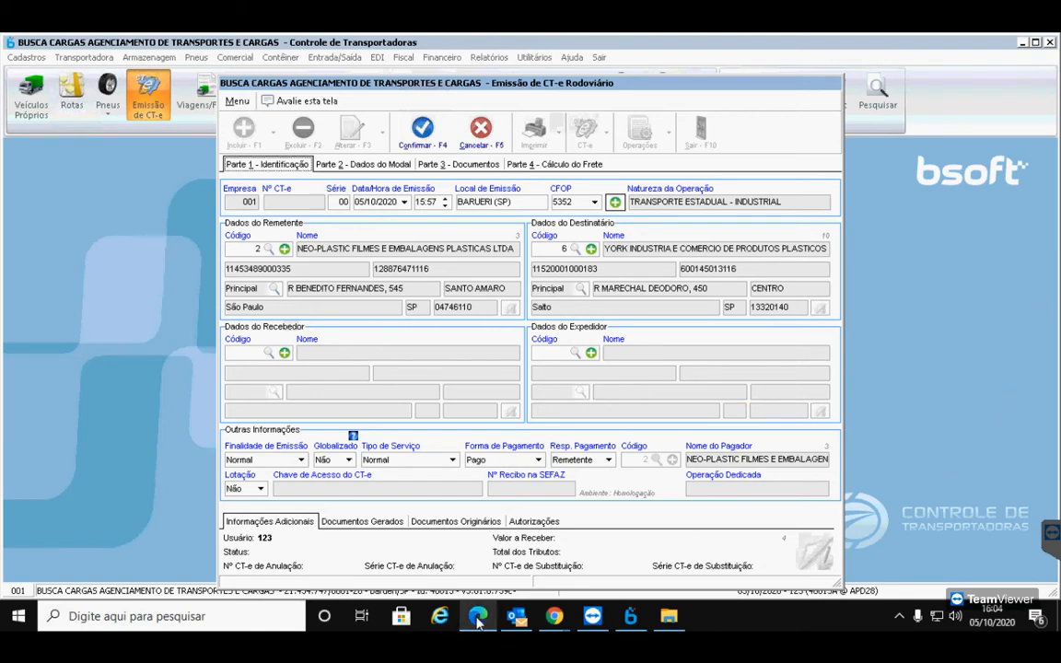
{"action": "mouse_move", "coordinate": [478, 622]}
{"action": "left_click", "coordinate": [476, 543]}
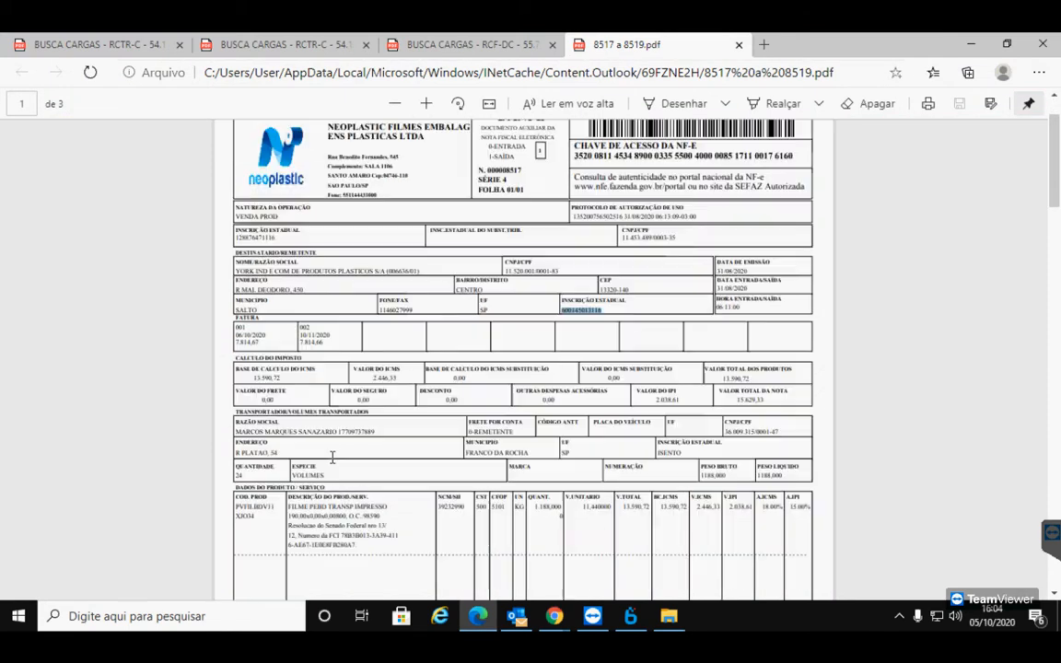
{"action": "scroll", "coordinate": [322, 461], "scroll_direction": "down", "scroll_amount": 3}
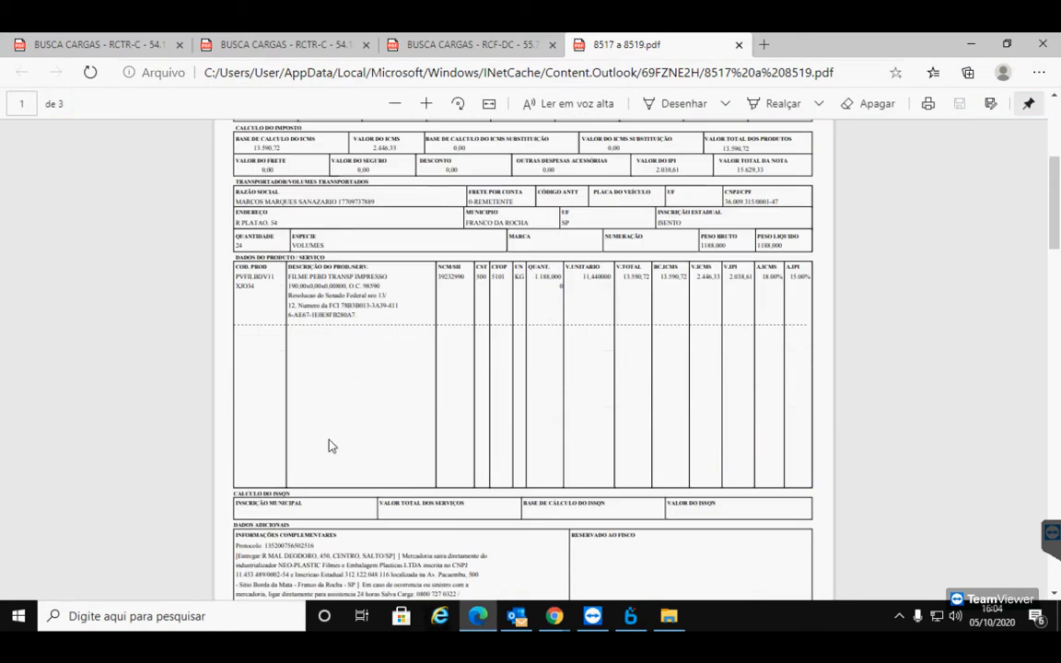
{"action": "scroll", "coordinate": [348, 505], "scroll_direction": "down", "scroll_amount": 1}
{"action": "scroll", "coordinate": [562, 424], "scroll_direction": "up", "scroll_amount": 2}
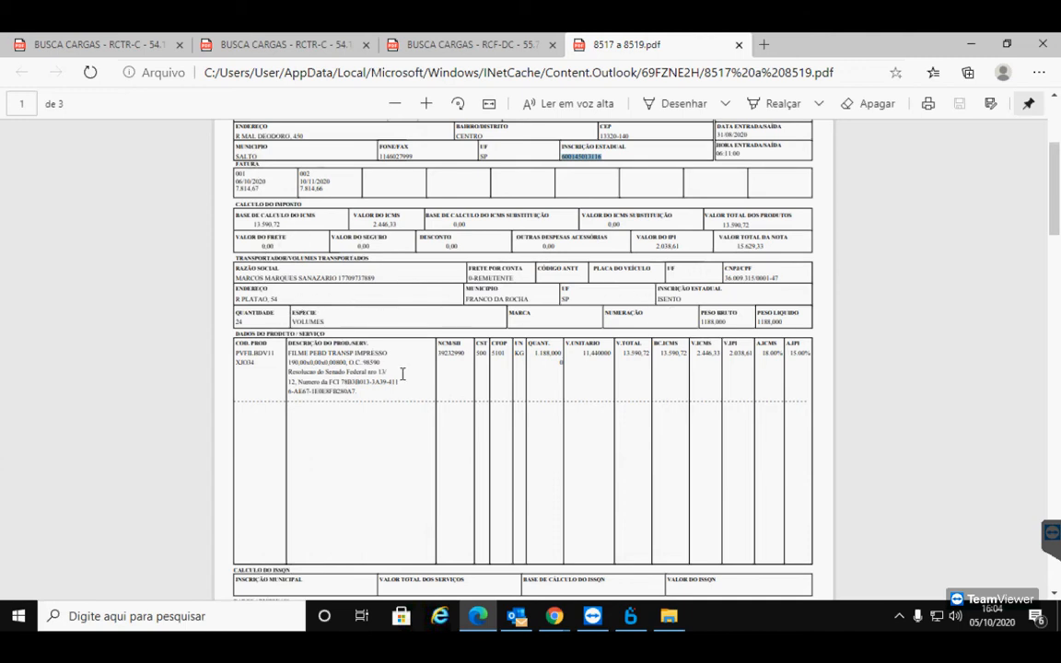
{"action": "scroll", "coordinate": [400, 372], "scroll_direction": "up", "scroll_amount": 3}
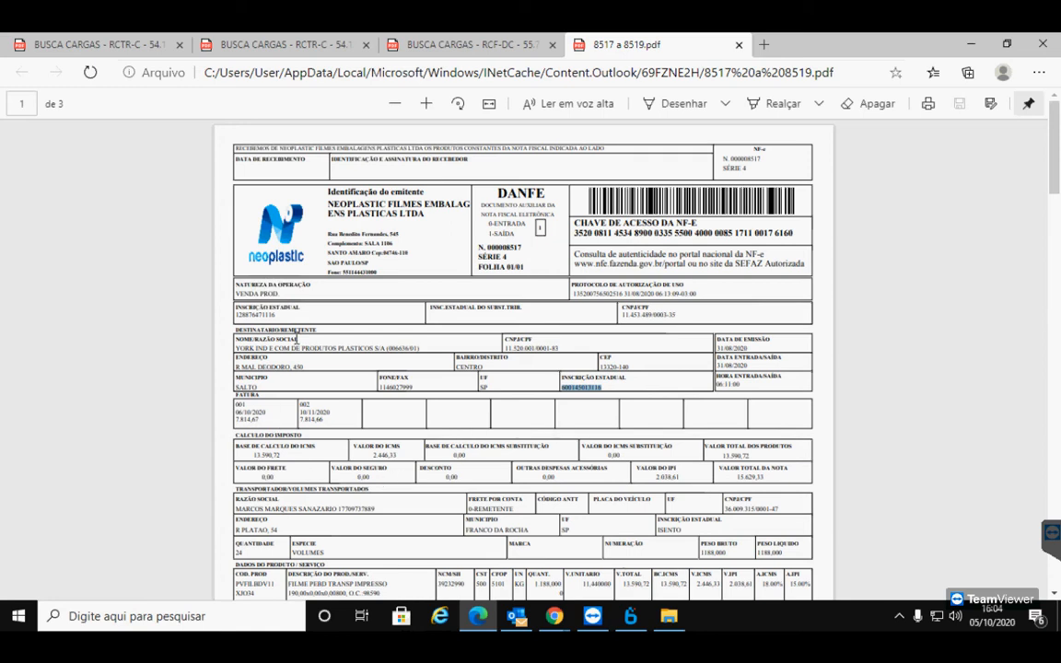
{"action": "scroll", "coordinate": [365, 404], "scroll_direction": "down", "scroll_amount": 1}
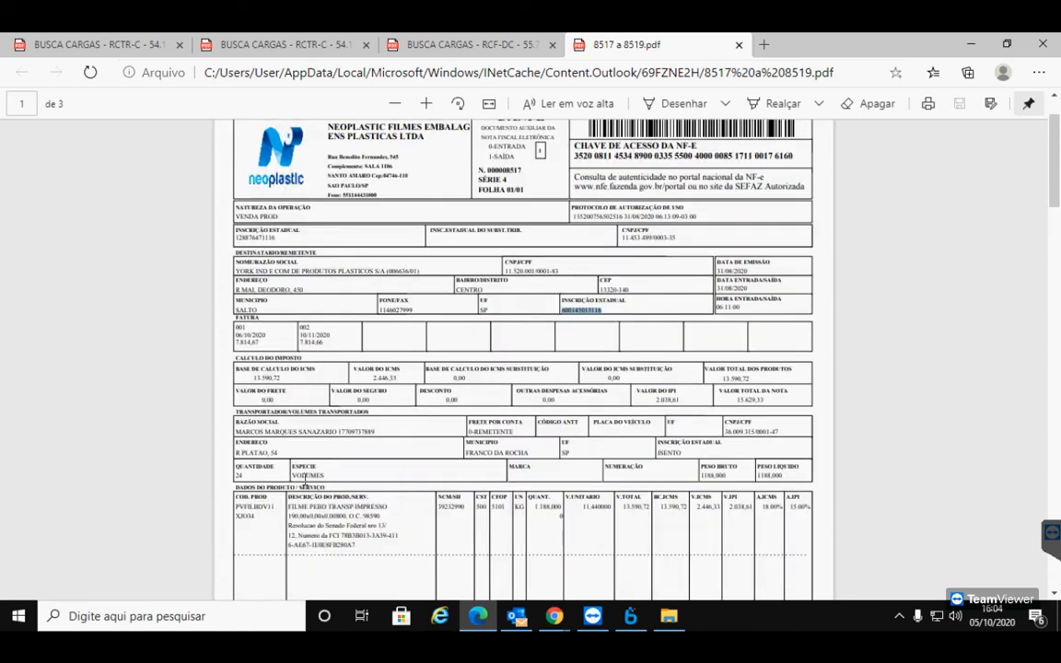
{"action": "scroll", "coordinate": [577, 470], "scroll_direction": "down", "scroll_amount": 2}
{"action": "scroll", "coordinate": [551, 543], "scroll_direction": "down", "scroll_amount": 2}
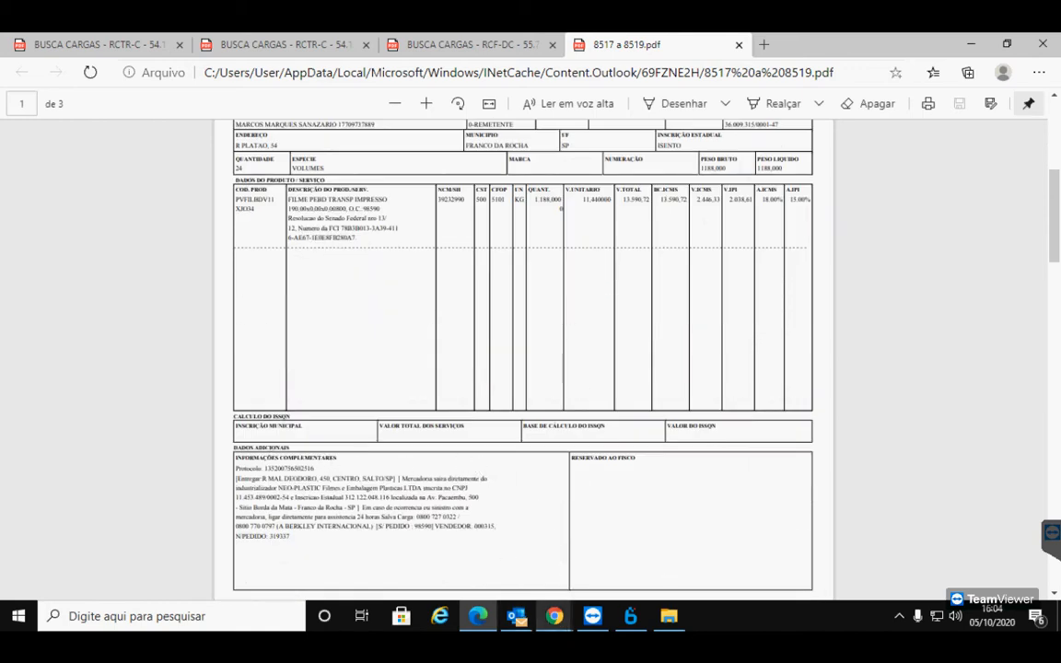
{"action": "left_click", "coordinate": [623, 621]}
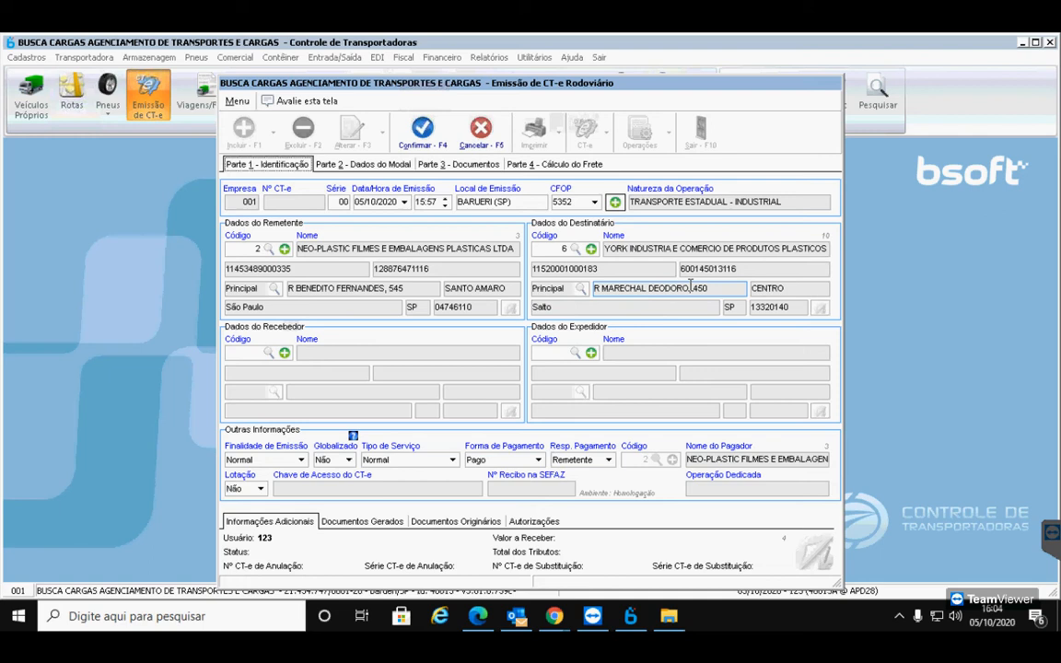
Try Destinatário as freight payer, revert to Remetente, then bring the Meet call forward
{"action": "left_click", "coordinate": [608, 460]}
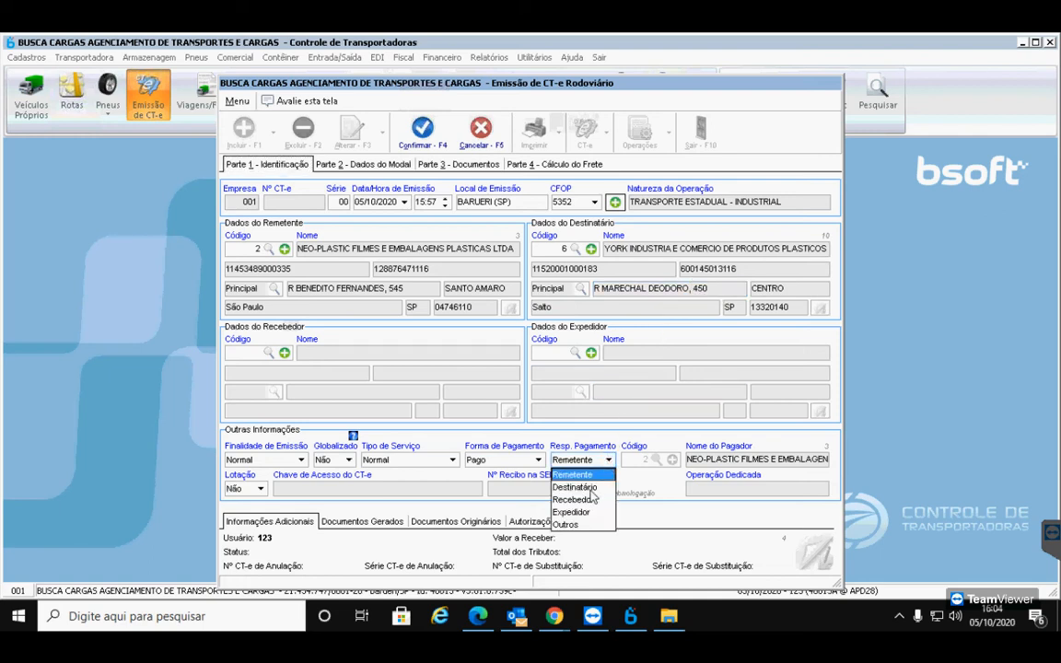
{"action": "left_click", "coordinate": [590, 487]}
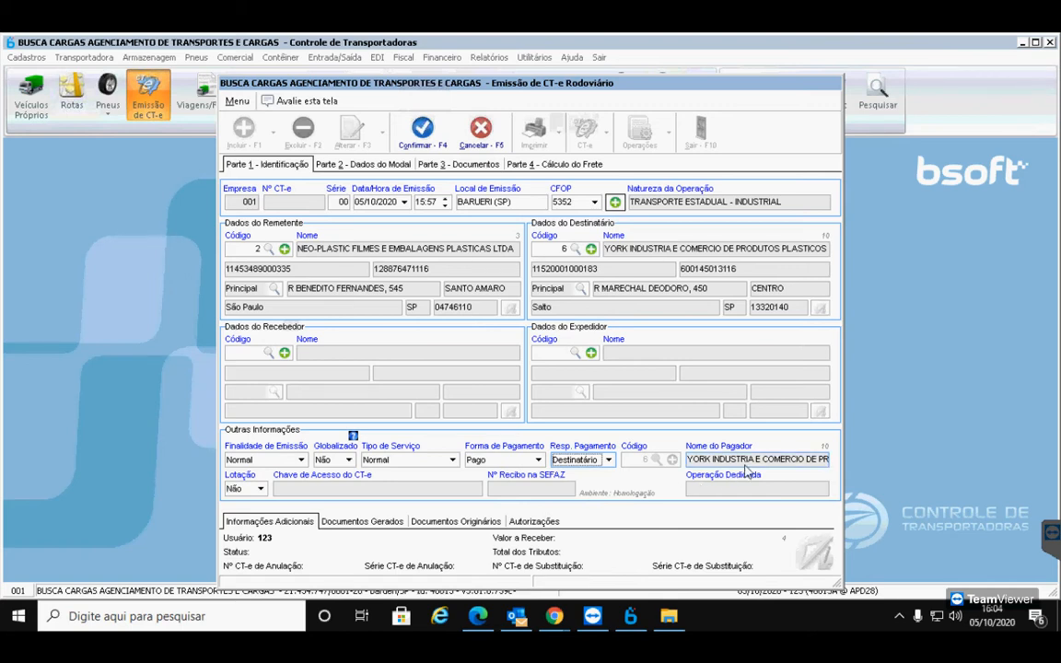
{"action": "left_click", "coordinate": [608, 460]}
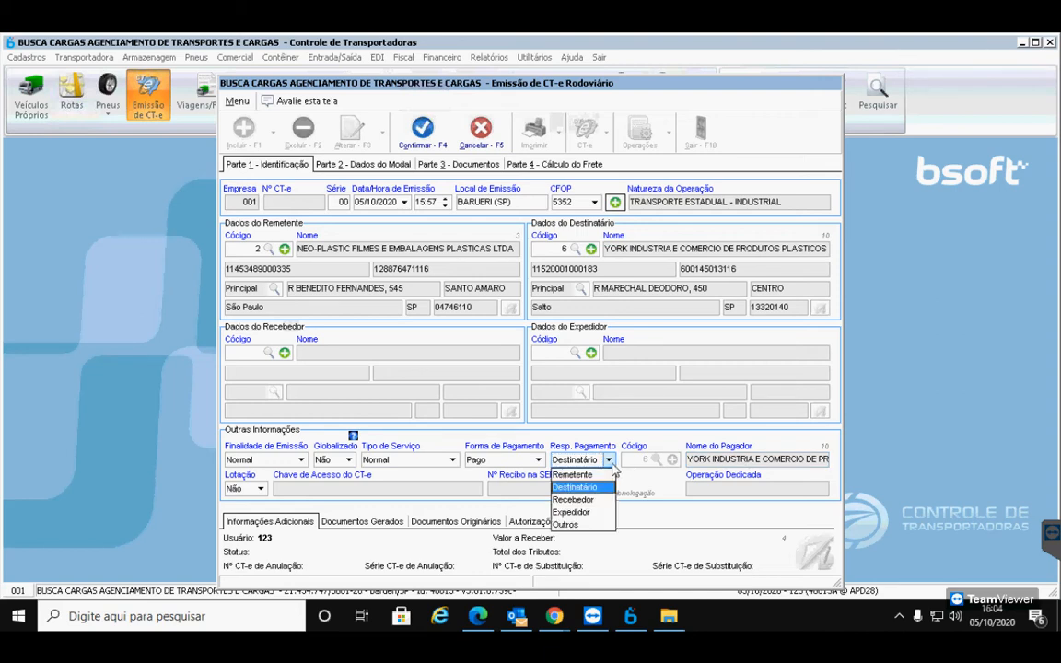
{"action": "left_click", "coordinate": [597, 472]}
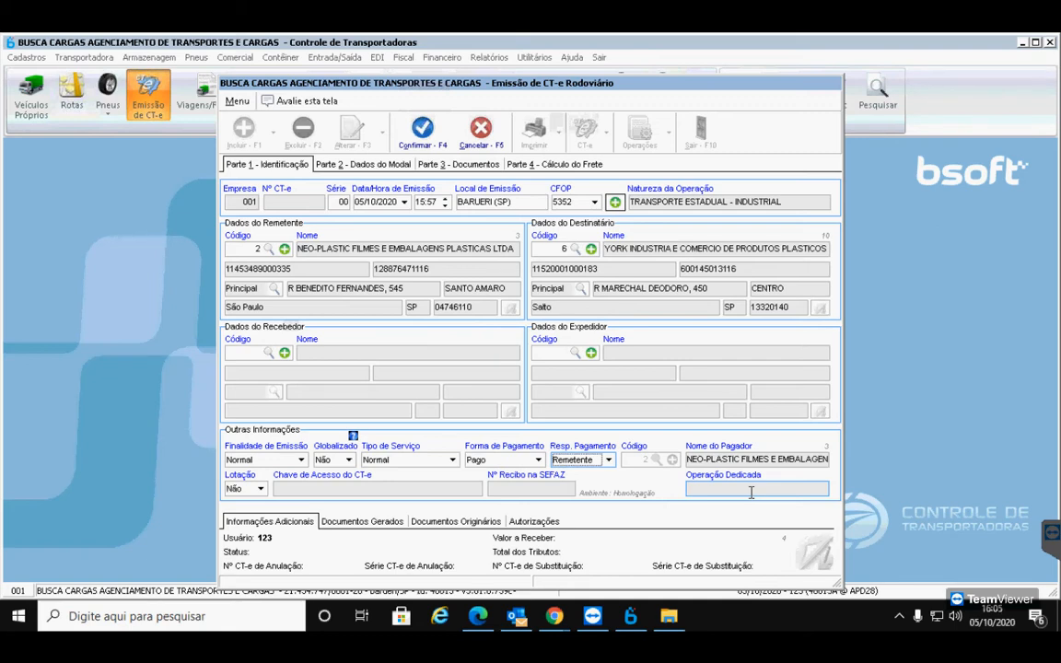
{"action": "left_click", "coordinate": [554, 614]}
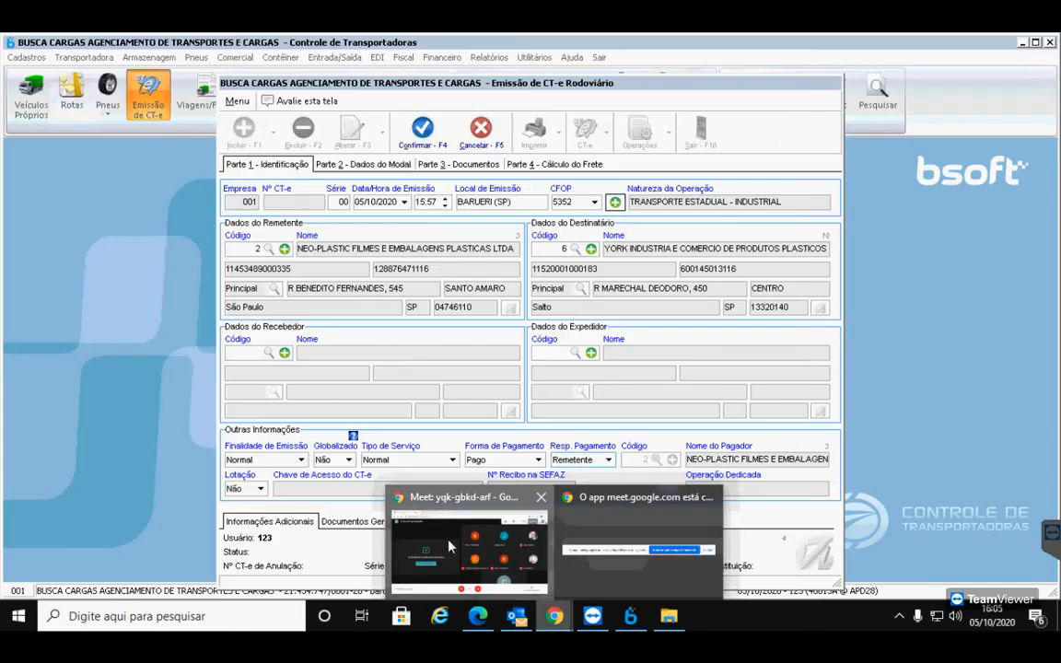
{"action": "left_click", "coordinate": [450, 547]}
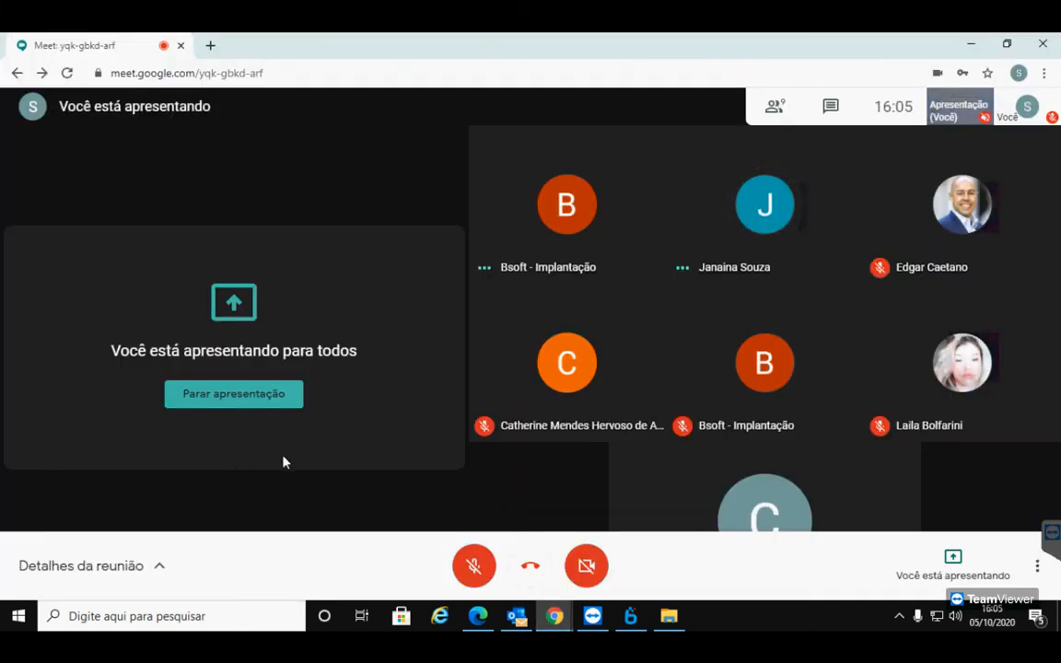
Unmute the Meet microphone to speak, mute it again, and return to the CT-e form
{"action": "left_click", "coordinate": [471, 578]}
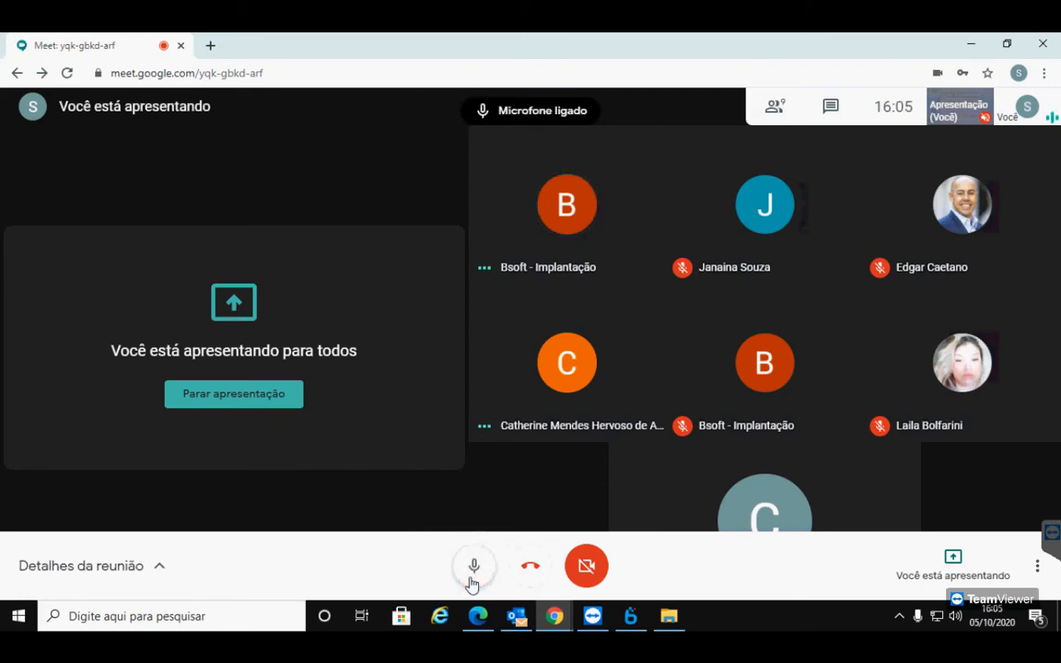
{"action": "left_click", "coordinate": [470, 580]}
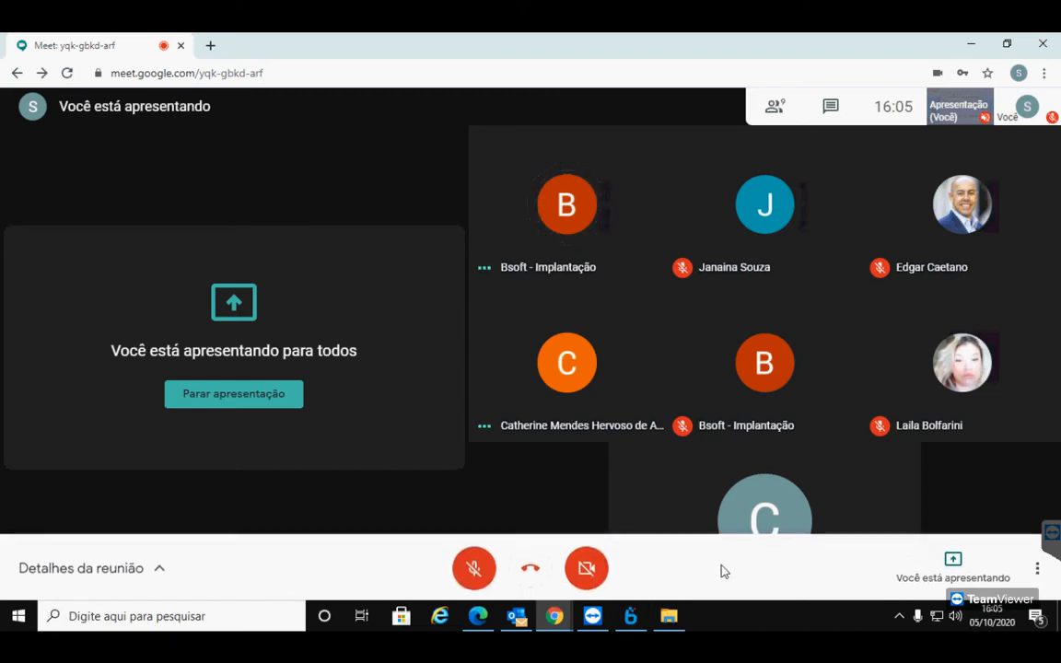
{"action": "left_click", "coordinate": [632, 619]}
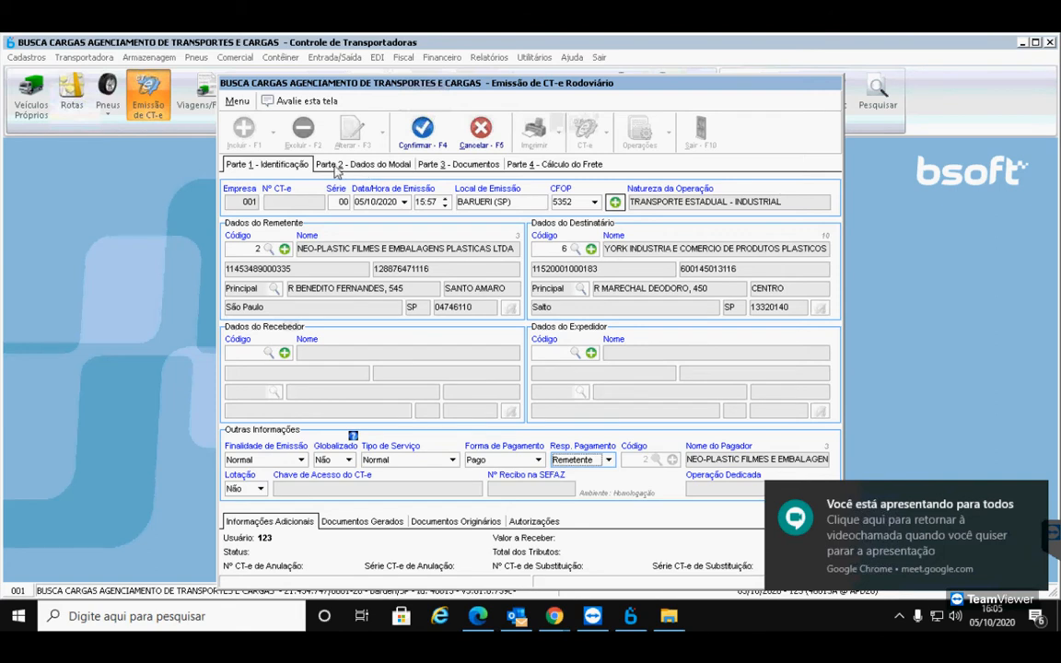
Go to Parte 2 modal data and close the Placa list without choosing a plate
{"action": "left_click", "coordinate": [365, 166]}
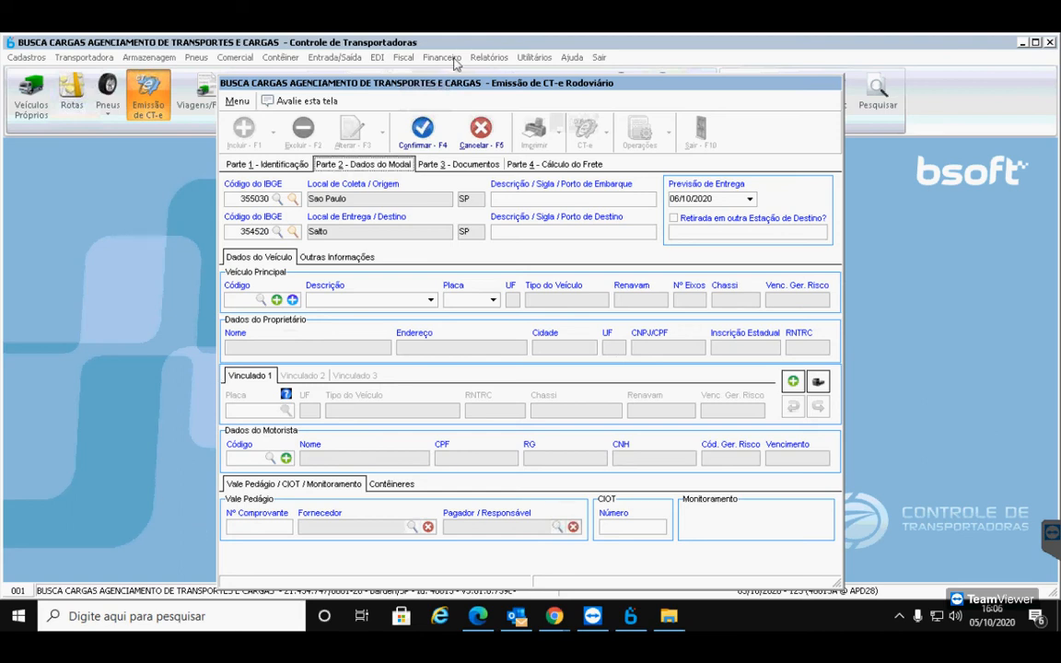
{"action": "left_click", "coordinate": [493, 301]}
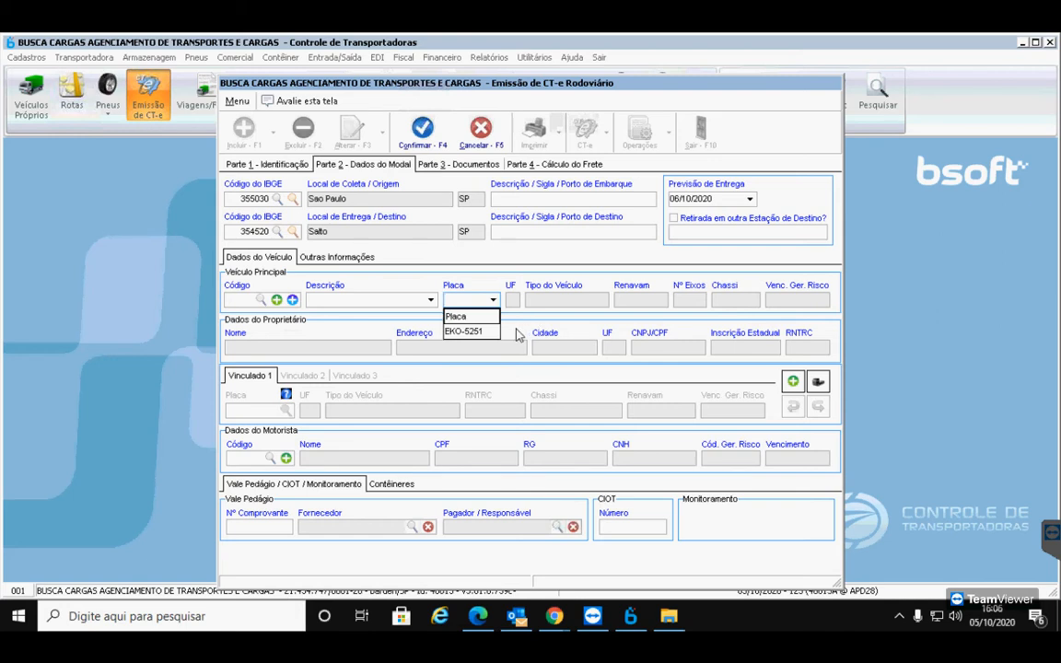
{"action": "left_click", "coordinate": [515, 329]}
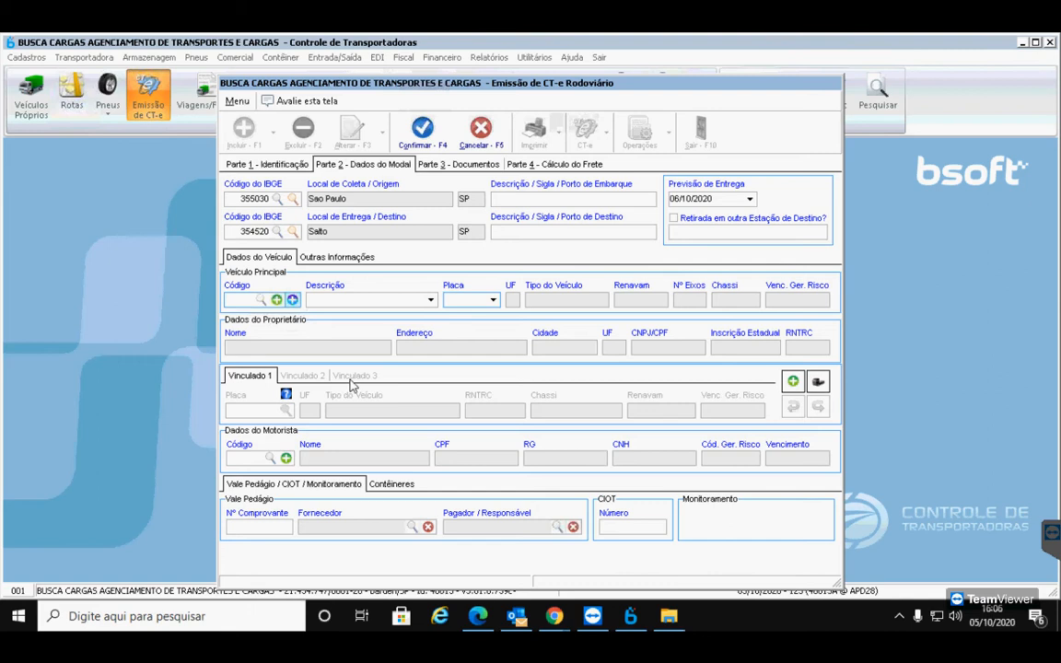
Bring the Meet call forward, unmute to speak, mute again and return to Bsoft
{"action": "left_click", "coordinate": [478, 616]}
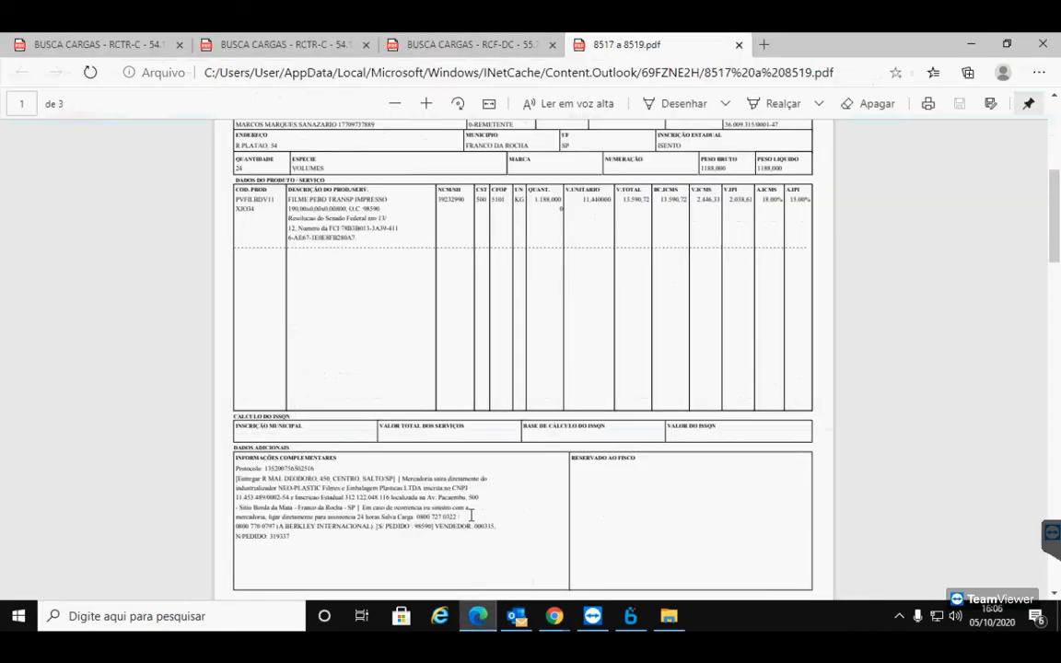
{"action": "mouse_move", "coordinate": [554, 617]}
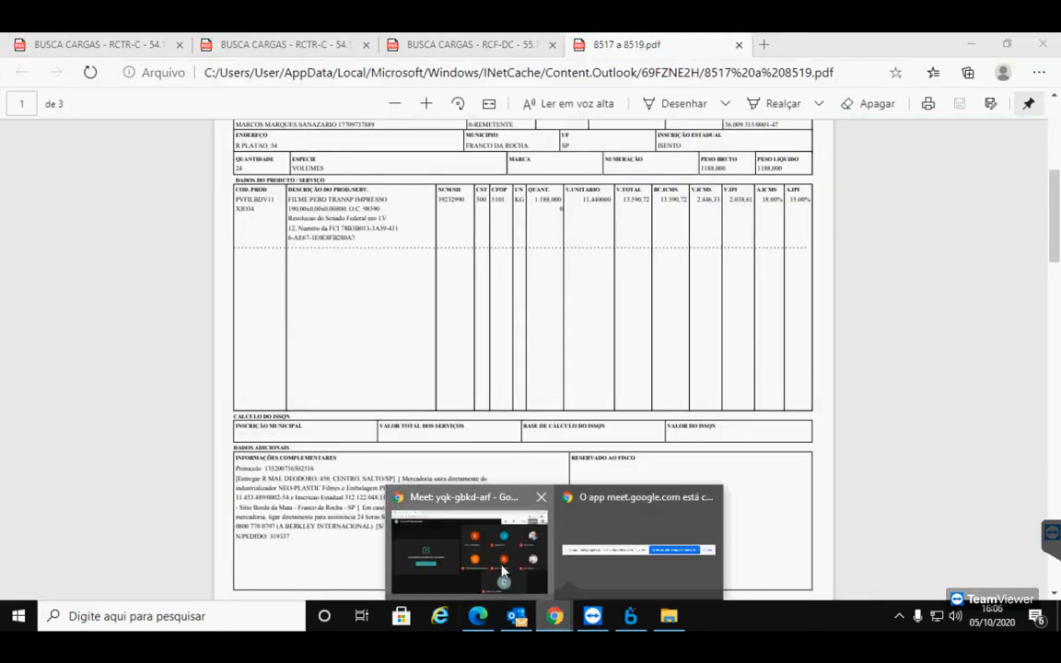
{"action": "left_click", "coordinate": [460, 552]}
{"action": "left_click", "coordinate": [477, 569]}
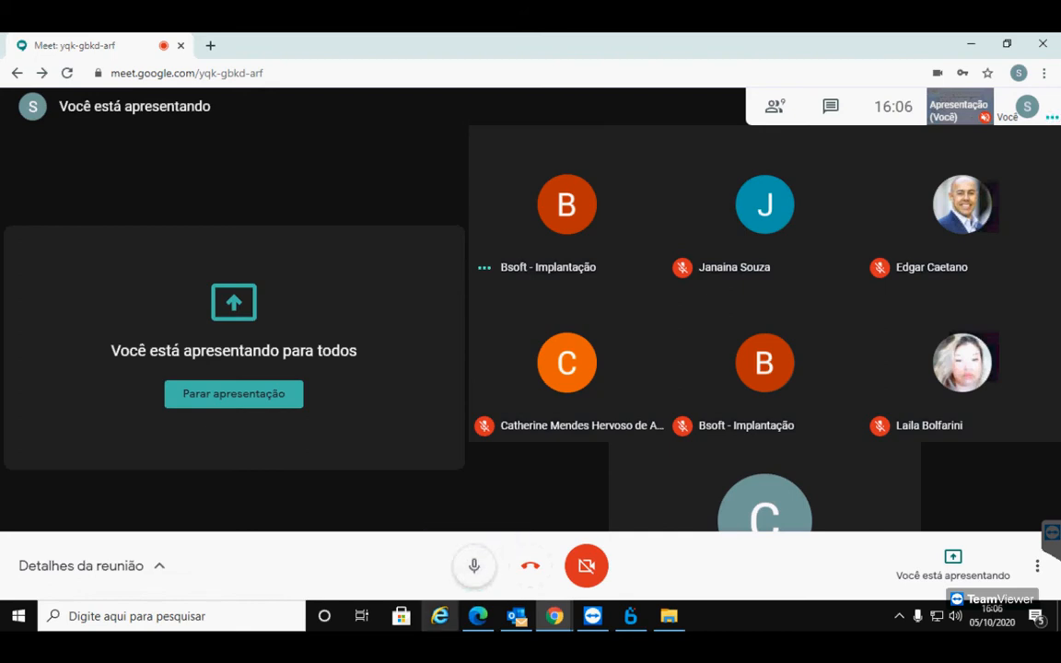
{"action": "left_click", "coordinate": [472, 567]}
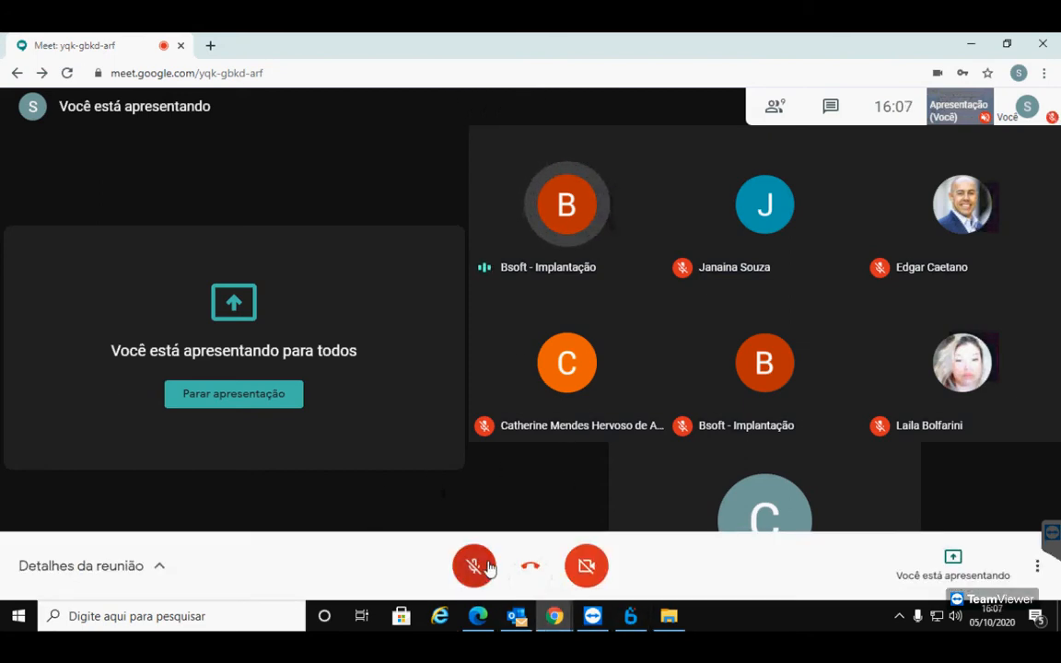
{"action": "left_click", "coordinate": [630, 620]}
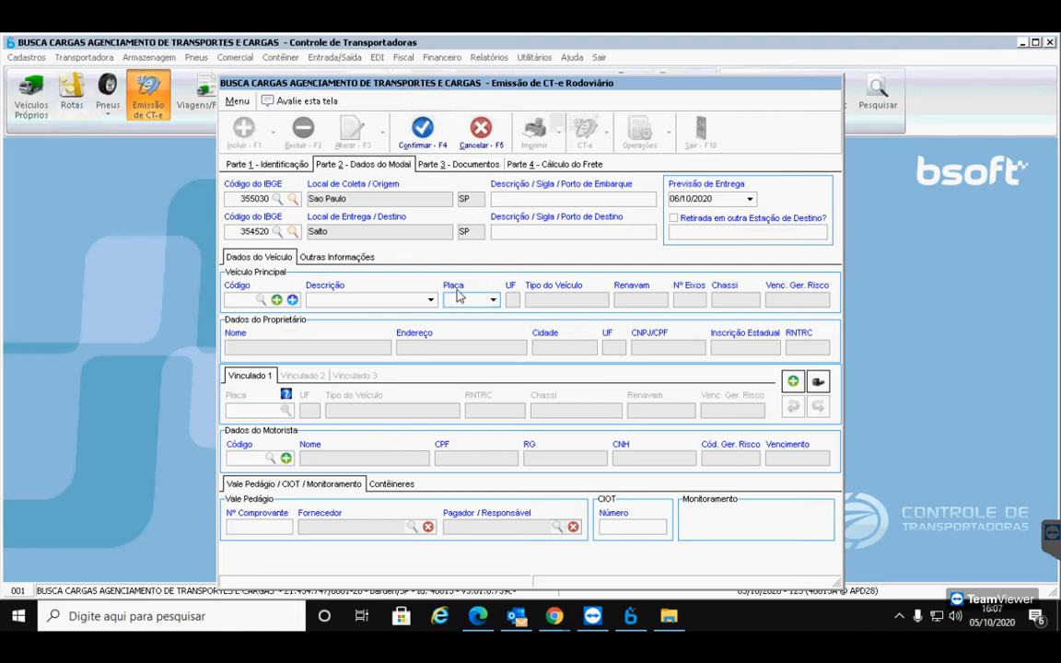
{"action": "left_click", "coordinate": [493, 300]}
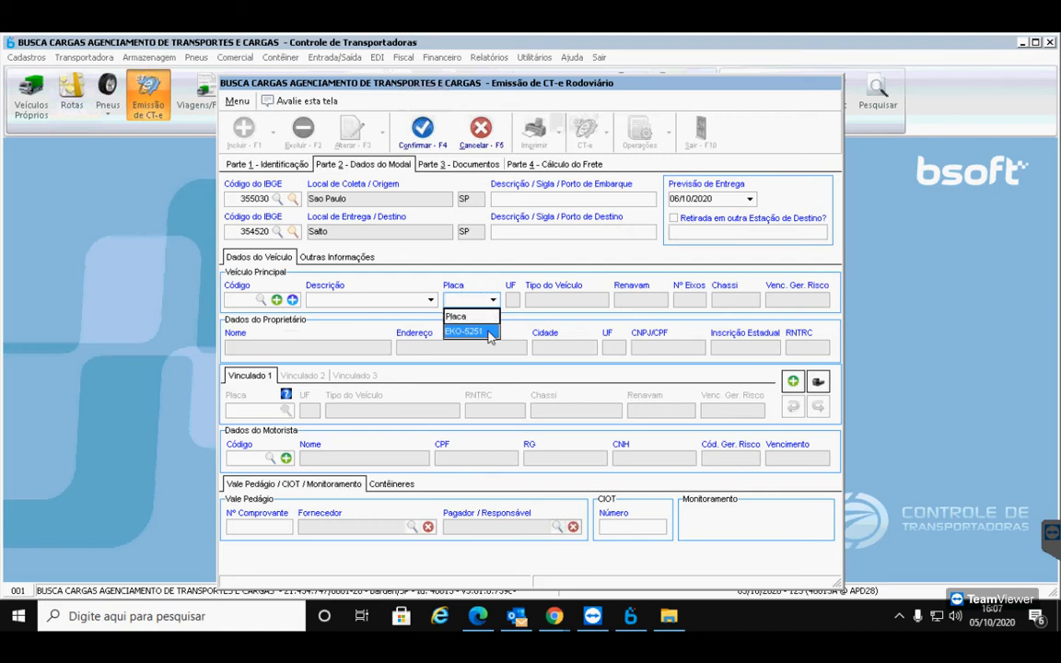
{"action": "left_click", "coordinate": [488, 332]}
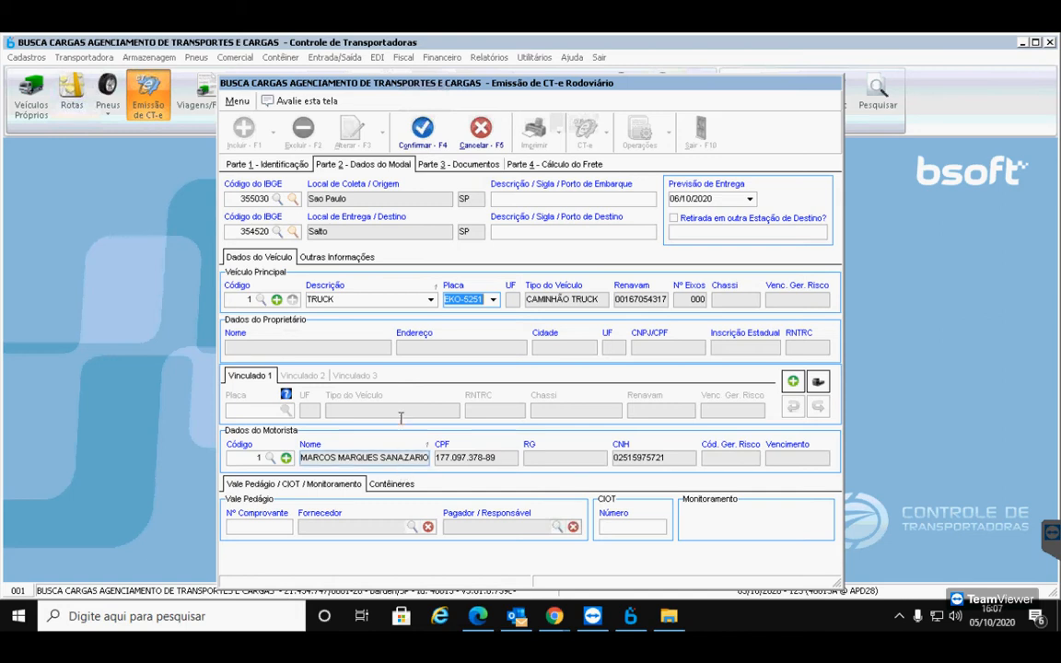
{"action": "left_click", "coordinate": [277, 304]}
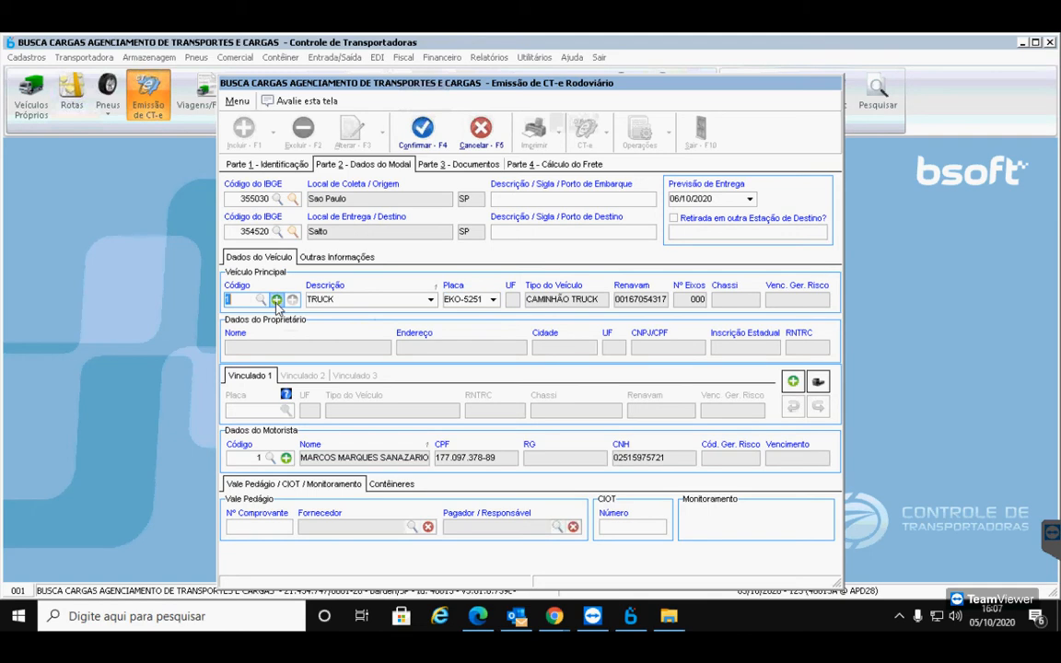
{"action": "left_click", "coordinate": [278, 303]}
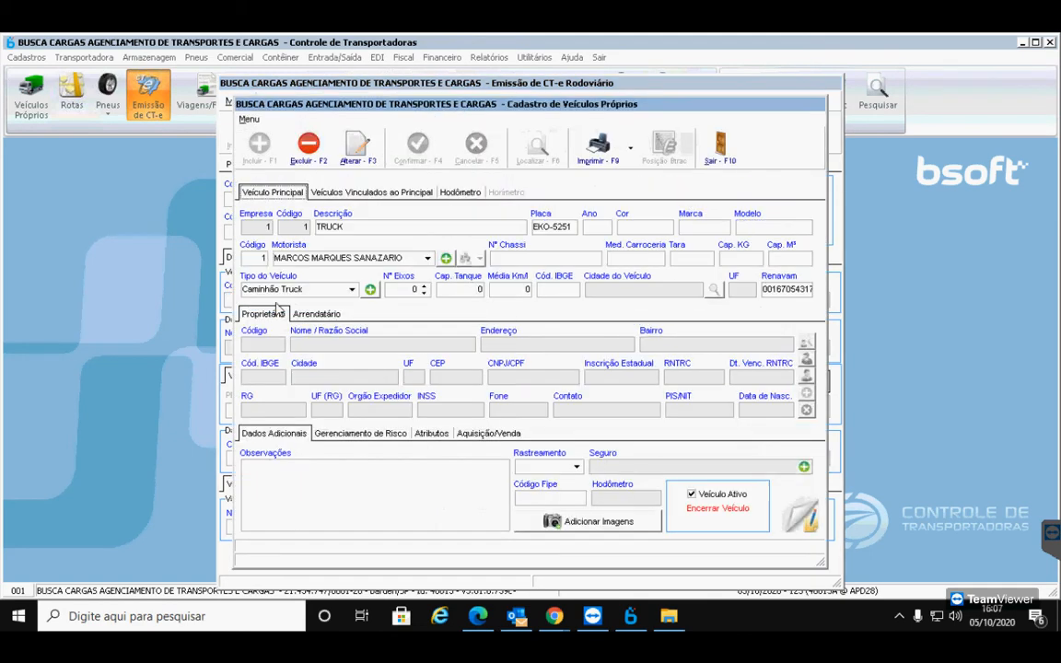
{"action": "left_click", "coordinate": [723, 163]}
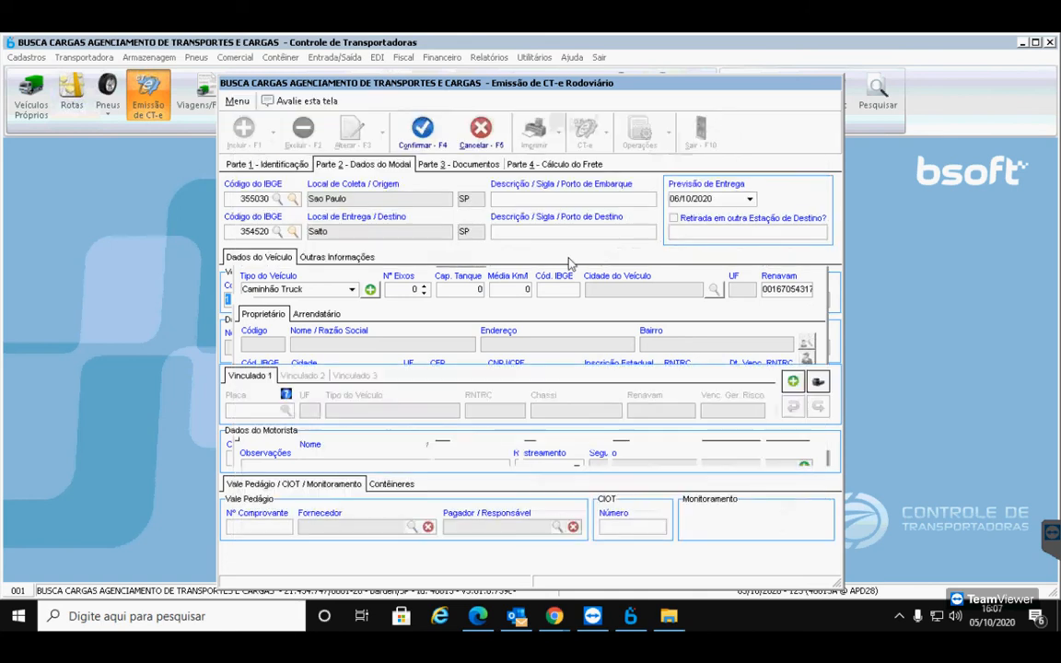
{"action": "key", "text": "Delete"}
{"action": "key", "text": "Tab"}
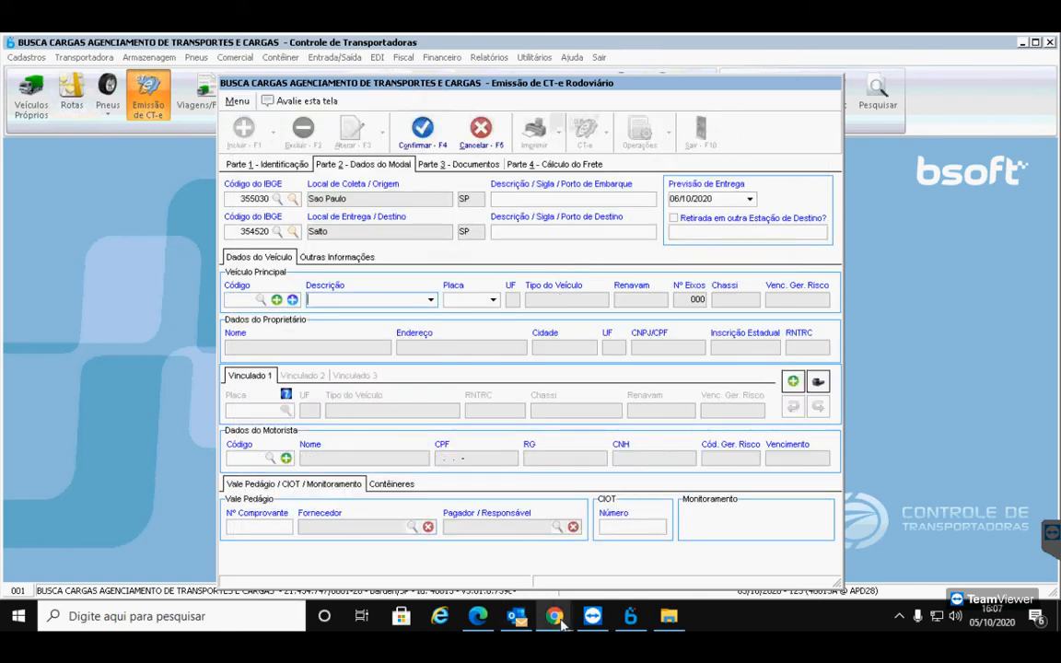
{"action": "mouse_move", "coordinate": [503, 621]}
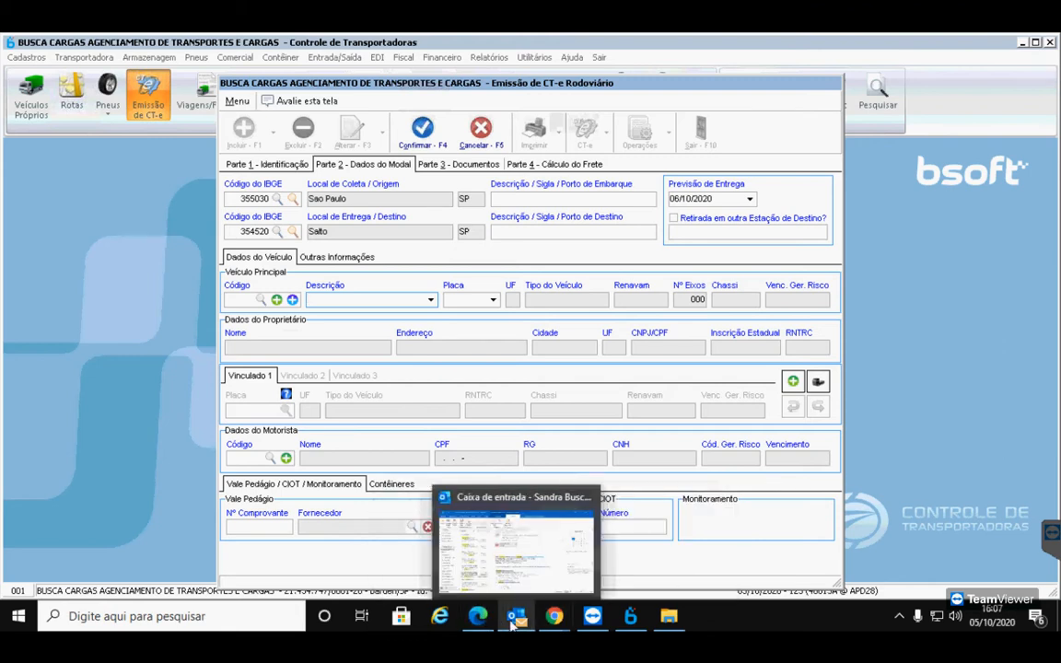
{"action": "mouse_move", "coordinate": [554, 616]}
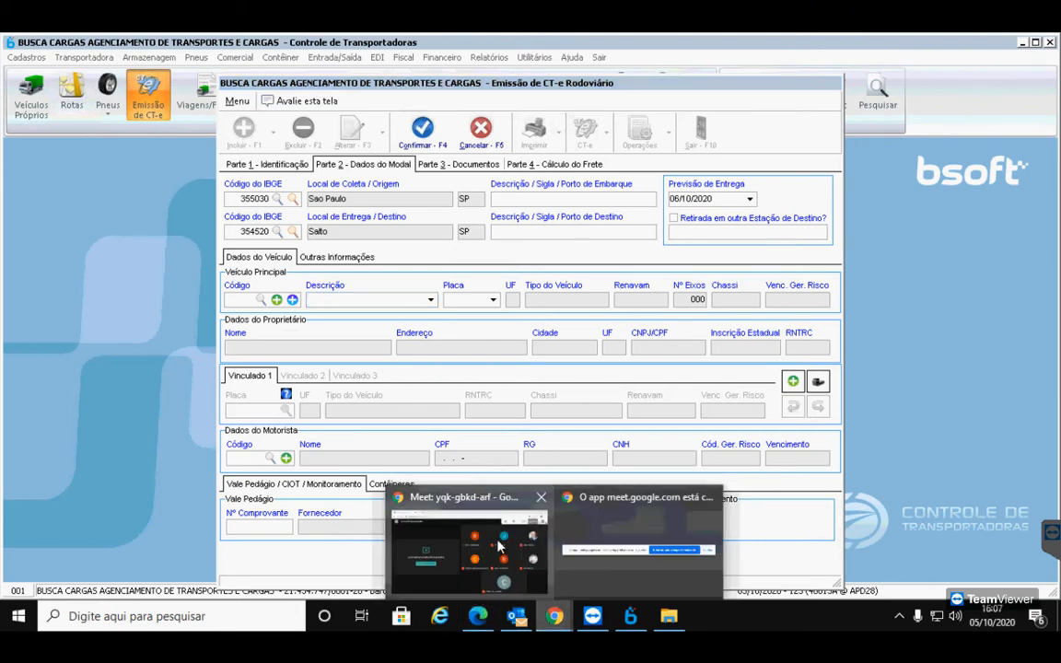
{"action": "left_click", "coordinate": [465, 571]}
Turn the Meet microphone on to talk, mute it afterwards and go back to Bsoft
{"action": "left_click", "coordinate": [471, 575]}
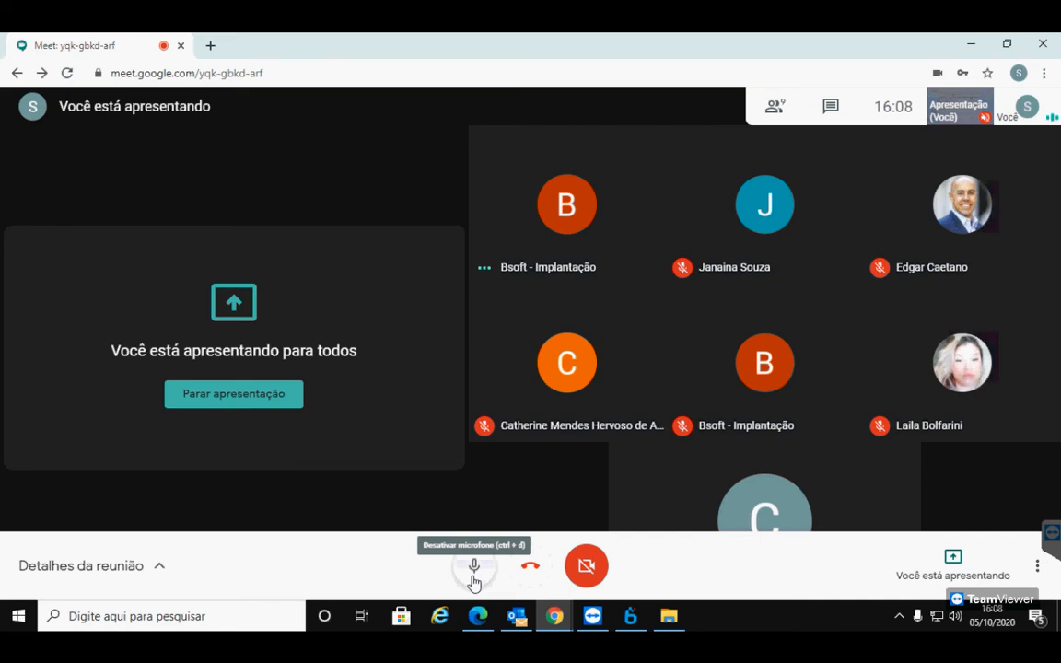
{"action": "left_click", "coordinate": [473, 567]}
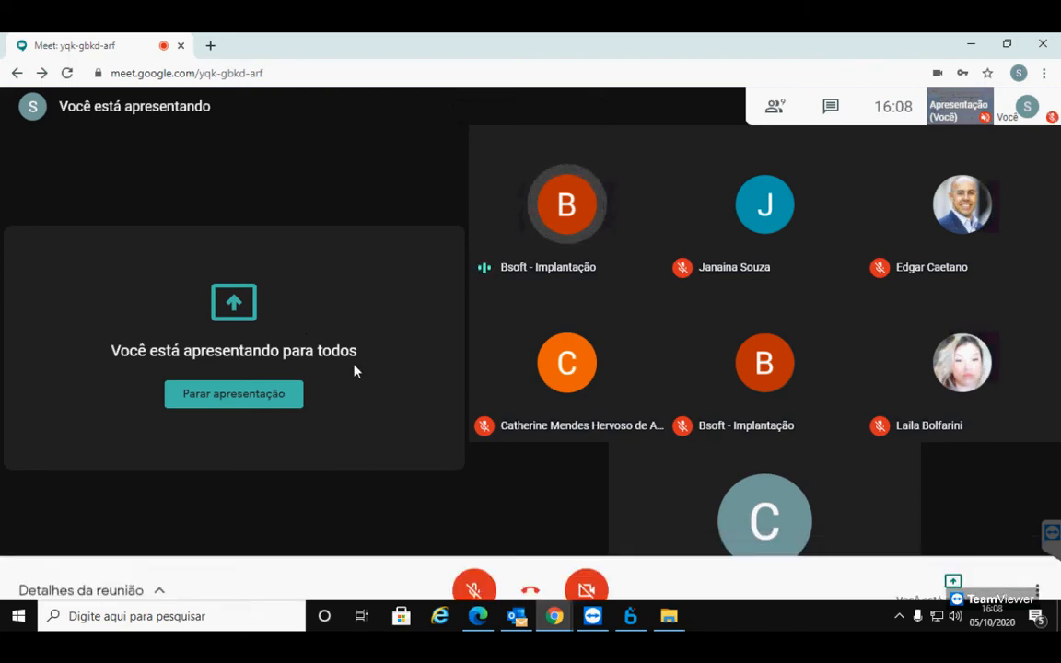
{"action": "left_click", "coordinate": [630, 615]}
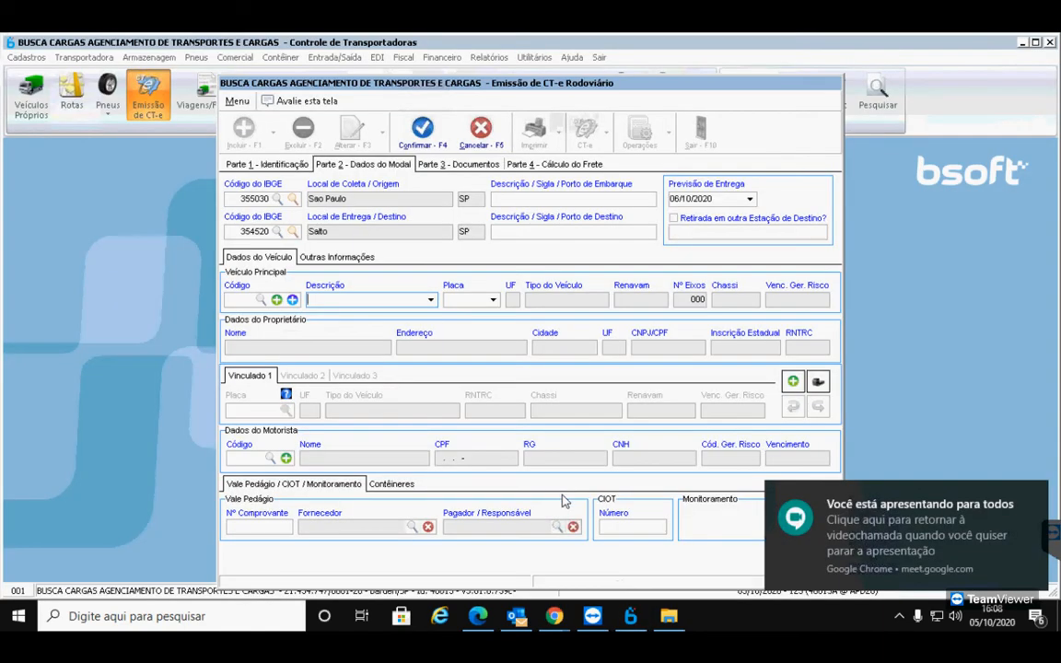
{"action": "left_click", "coordinate": [469, 300]}
{"action": "left_click", "coordinate": [463, 332]}
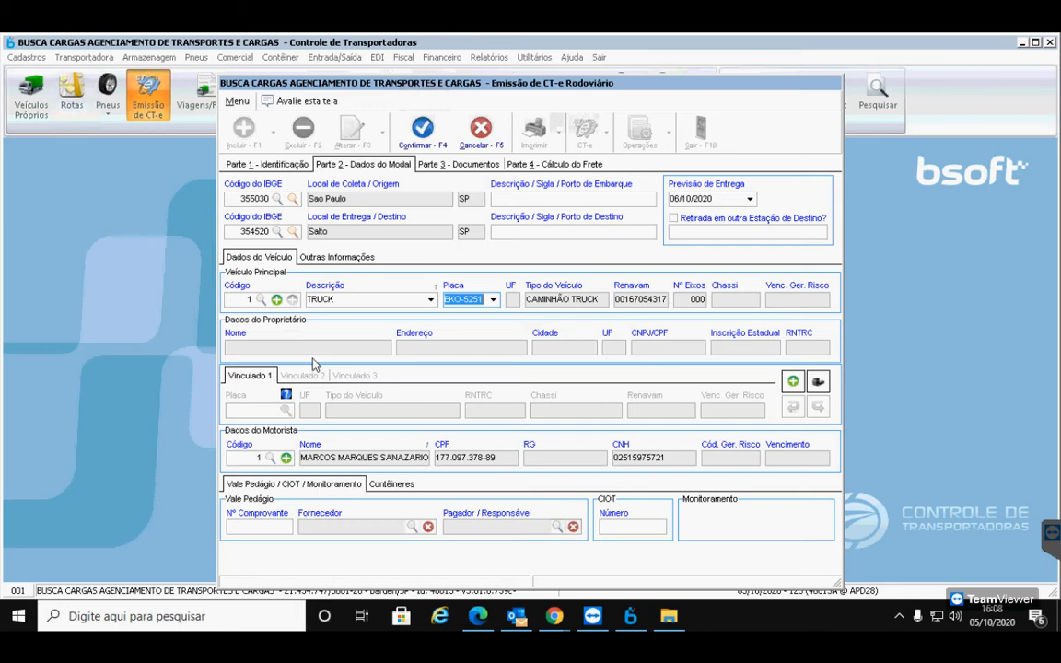
{"action": "left_click", "coordinate": [279, 302]}
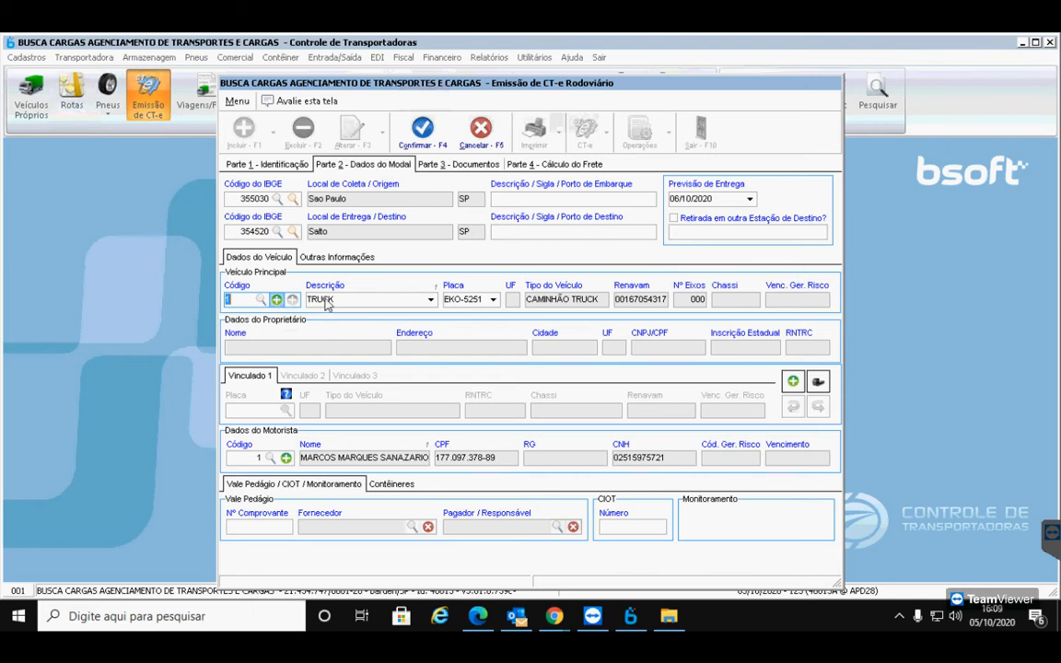
{"action": "left_click", "coordinate": [371, 158]}
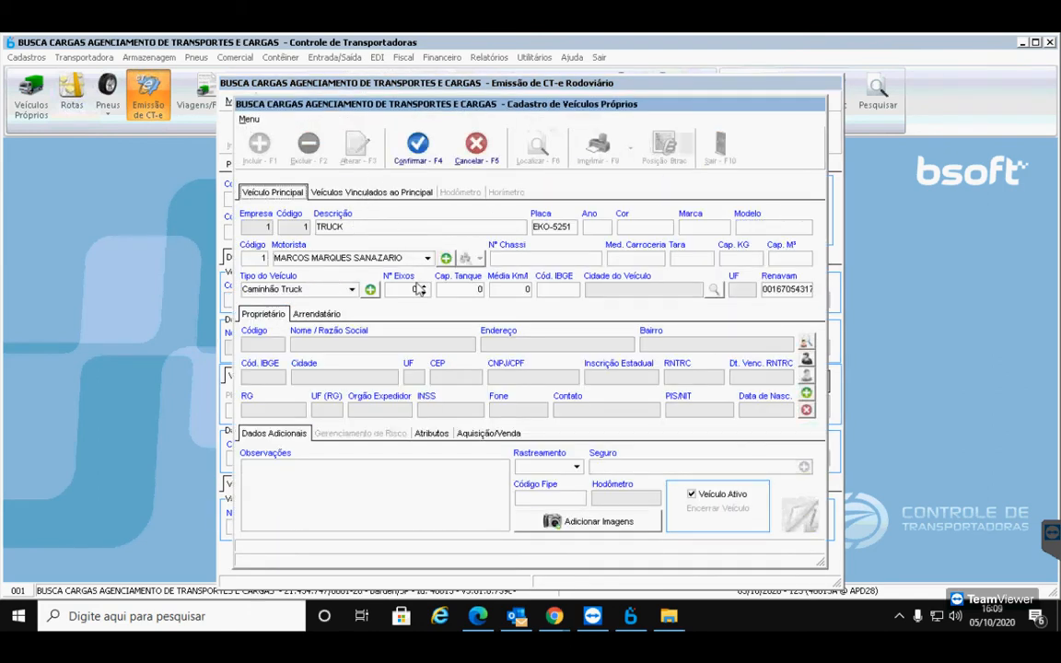
{"action": "left_click", "coordinate": [805, 344]}
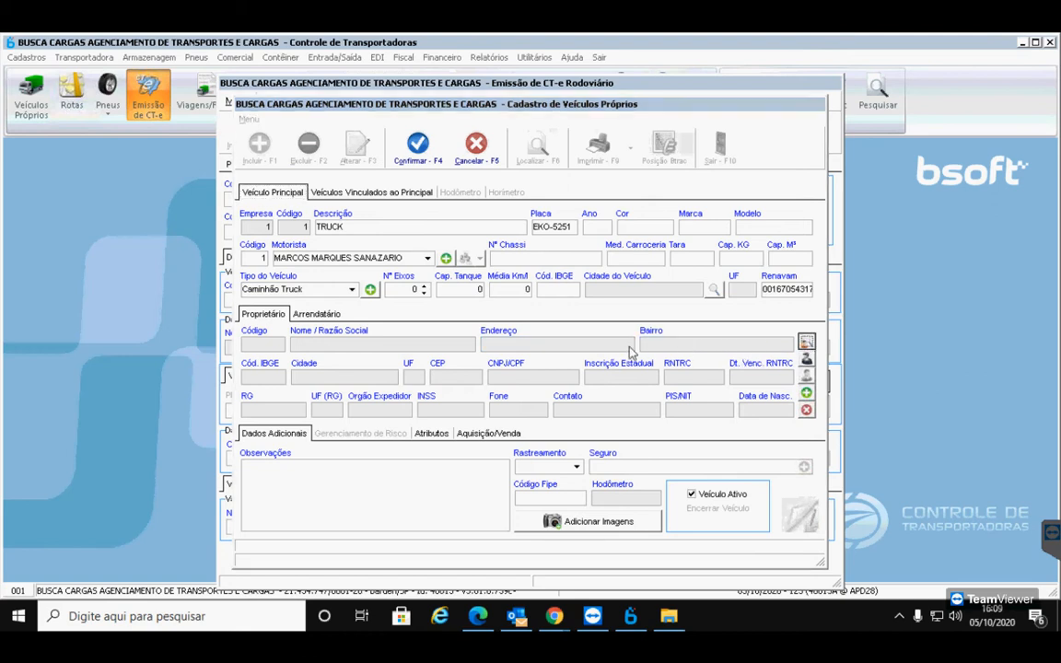
{"action": "left_click", "coordinate": [355, 254]}
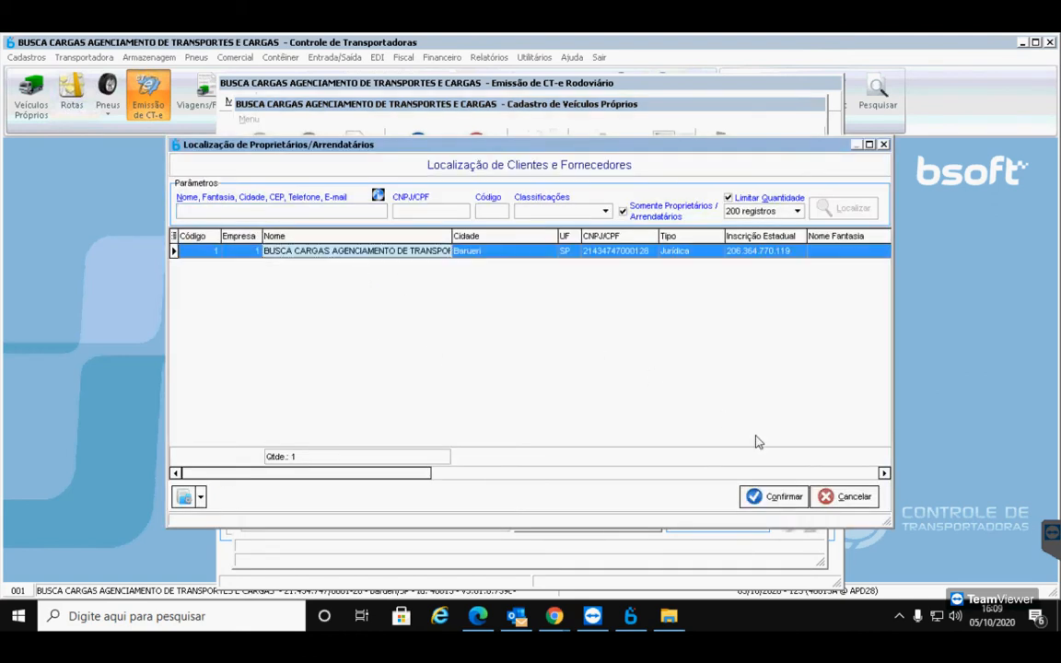
{"action": "left_click", "coordinate": [770, 502]}
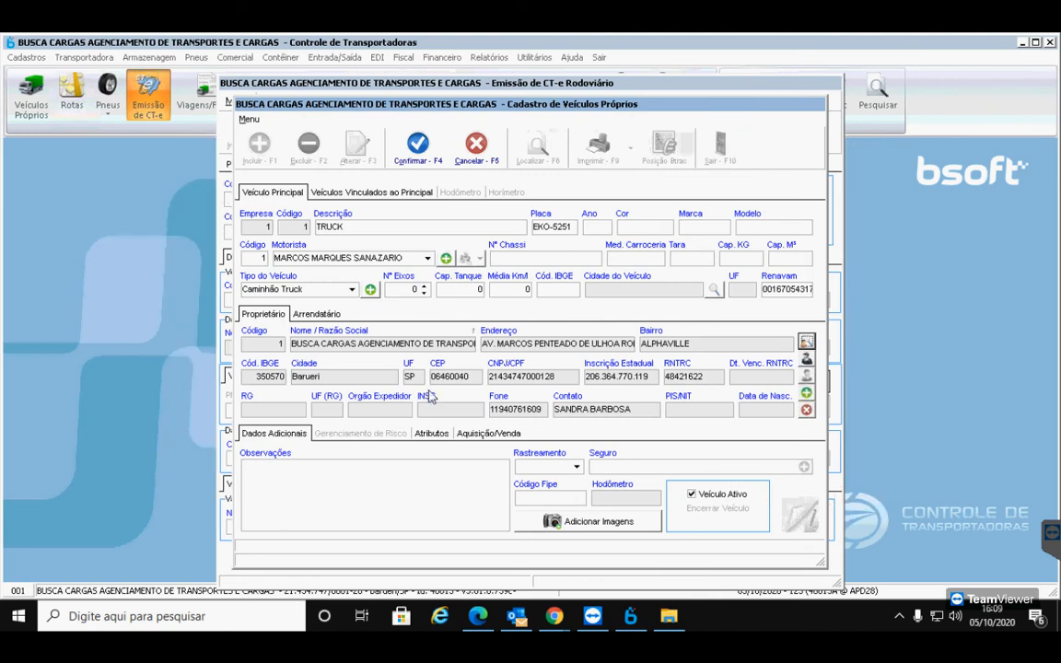
{"action": "left_click", "coordinate": [417, 145]}
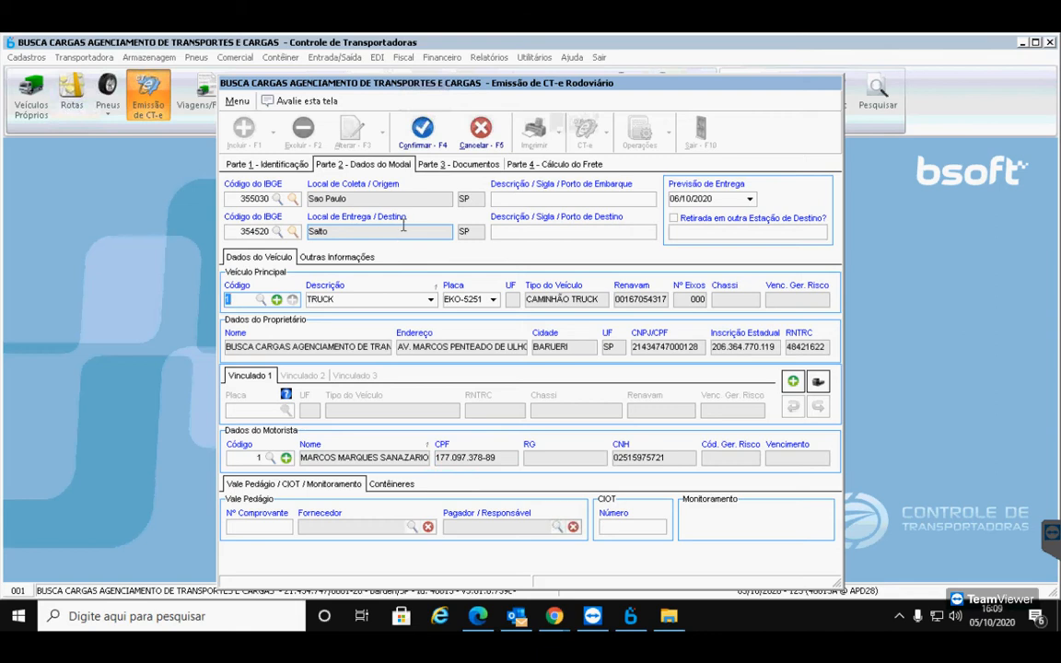
Go to Parte 3 - Documentos and start a new Nota Fiscal Transportada entry
{"action": "left_click", "coordinate": [430, 169]}
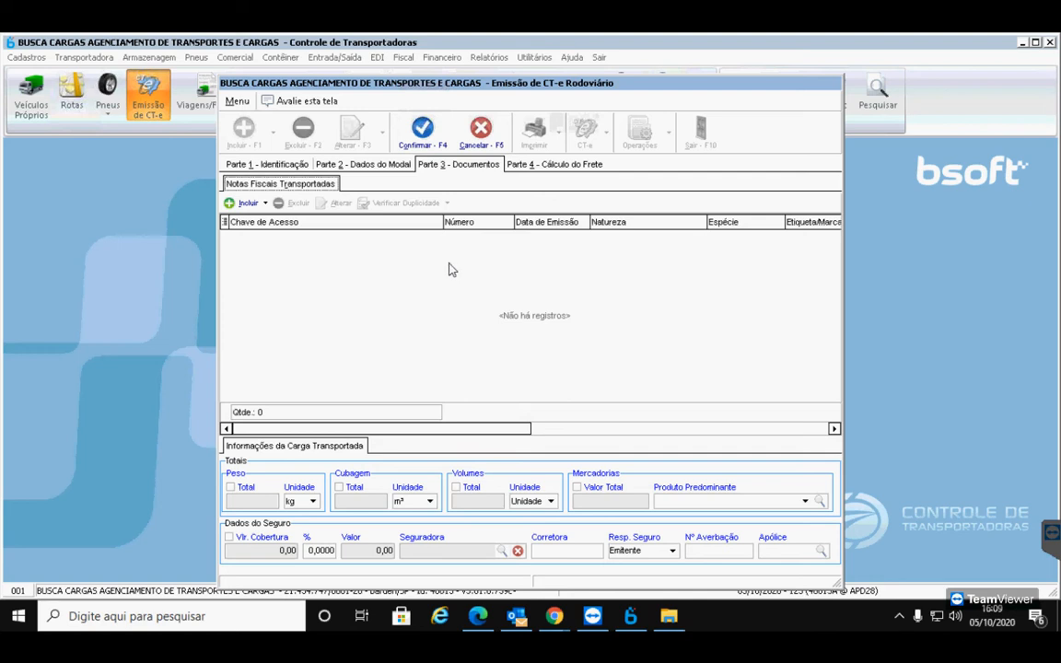
{"action": "left_click", "coordinate": [247, 204]}
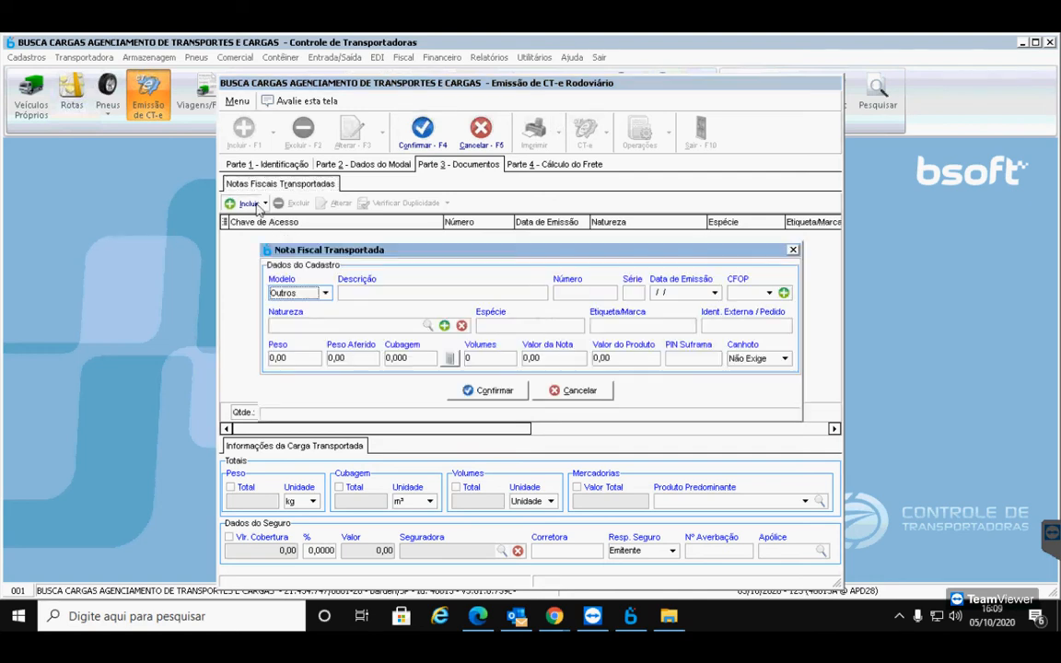
Set the invoice model to NF-e and bring up the 8517 a 8519.pdf in Edge
{"action": "left_click", "coordinate": [325, 294]}
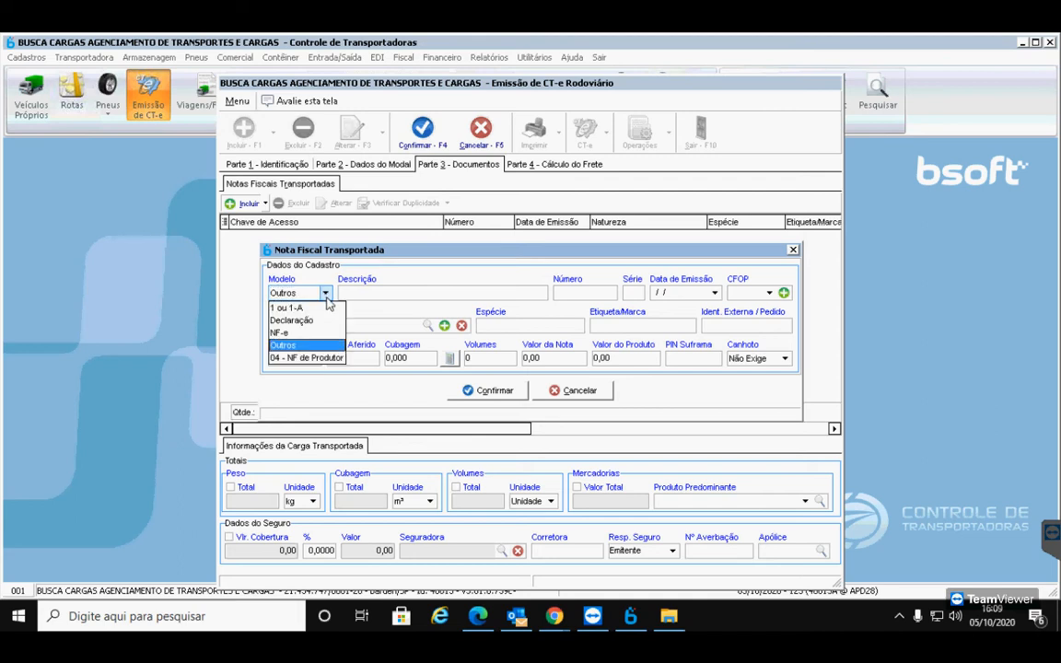
{"action": "left_click", "coordinate": [295, 333]}
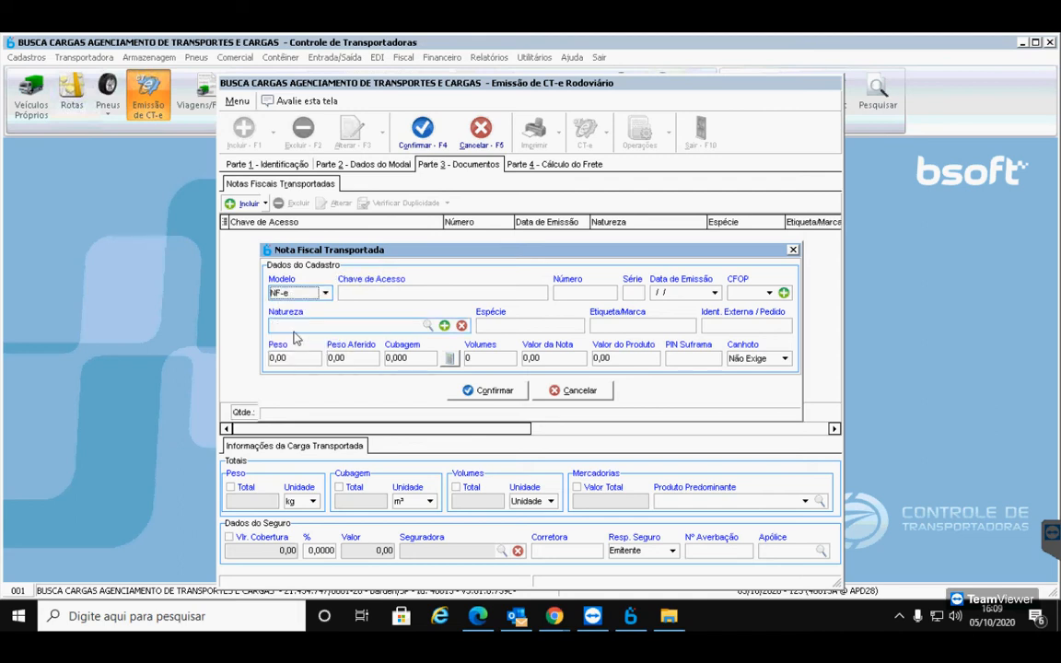
{"action": "left_click", "coordinate": [366, 293]}
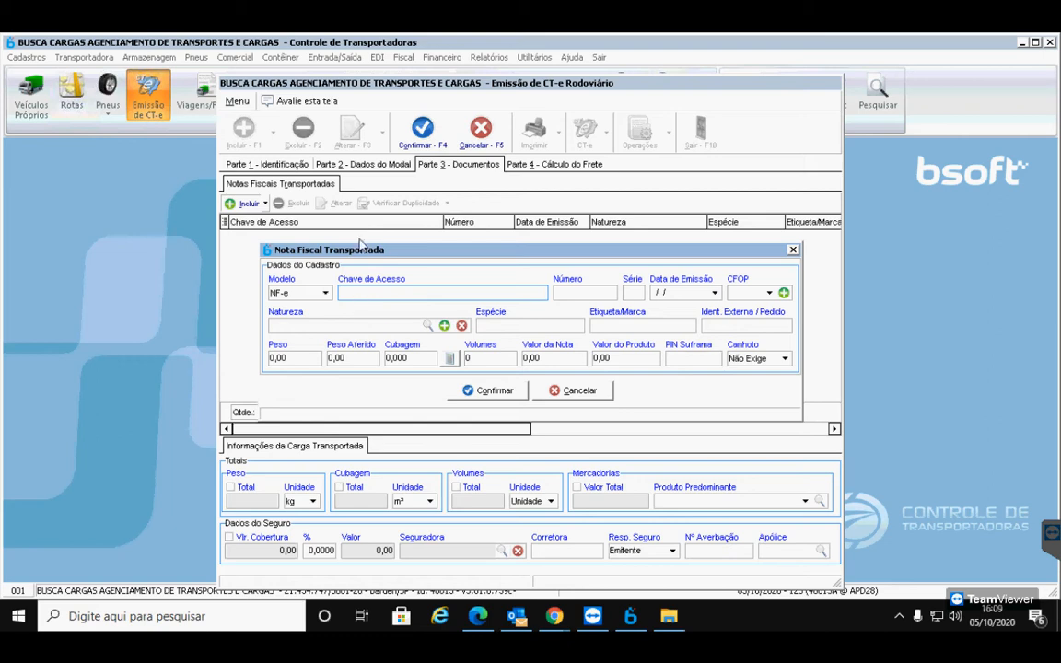
{"action": "left_click", "coordinate": [476, 617]}
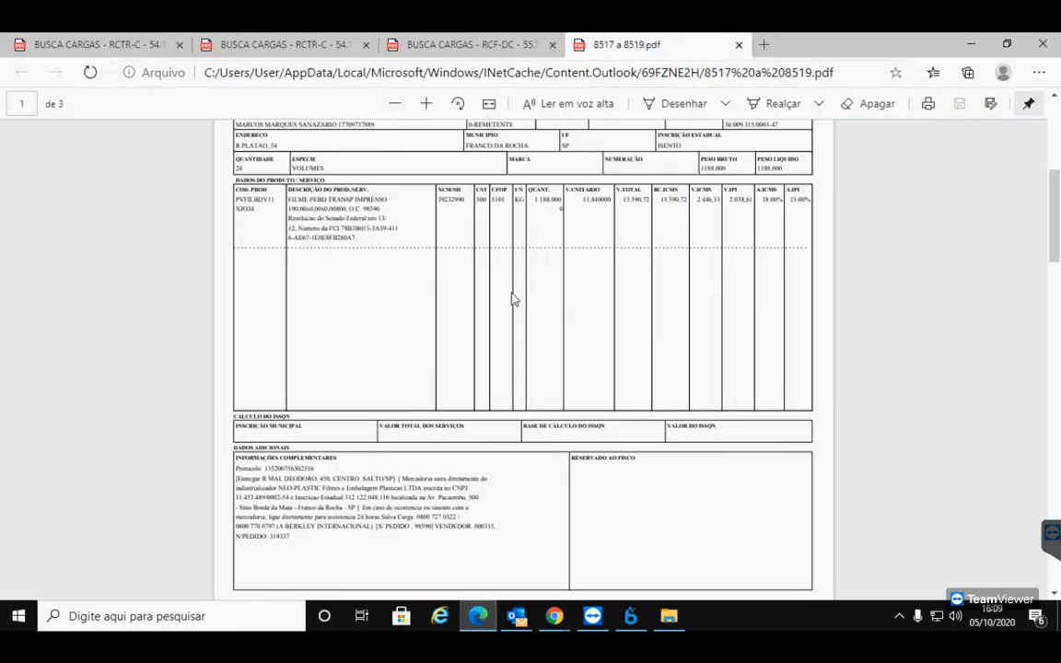
Copy the NF-e access key from the DANFE into Chave de Acesso, filling in number 8517
{"action": "scroll", "coordinate": [465, 269], "scroll_direction": "up", "scroll_amount": 5}
{"action": "left_click_drag", "start_coordinate": [792, 232], "coordinate": [587, 242]}
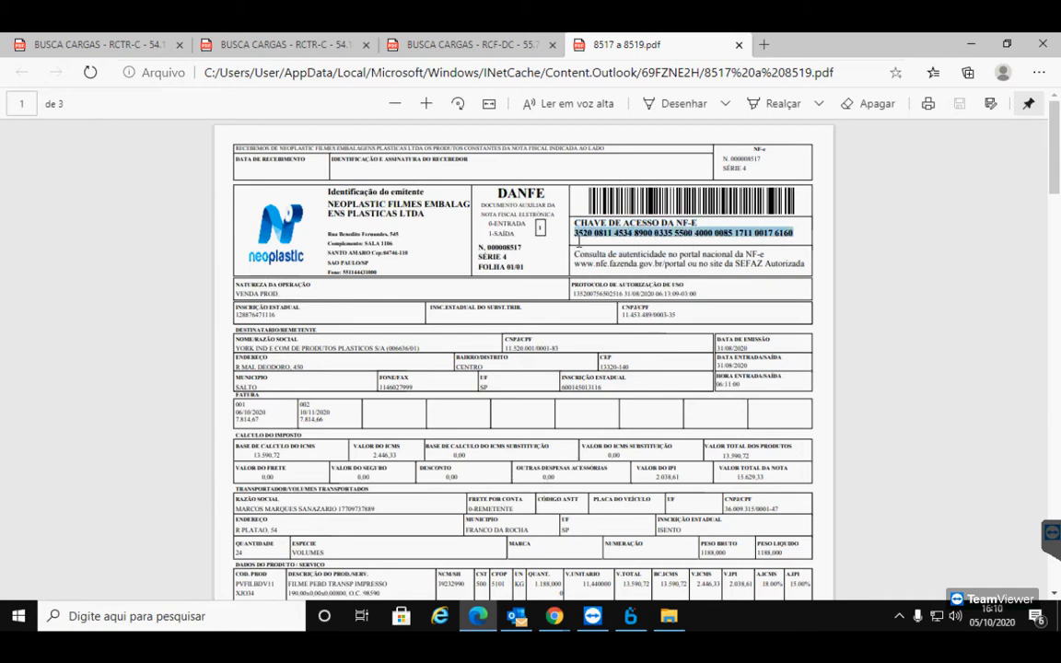
{"action": "right_click", "coordinate": [592, 232]}
{"action": "left_click", "coordinate": [639, 278]}
{"action": "key", "text": "alt+Tab"}
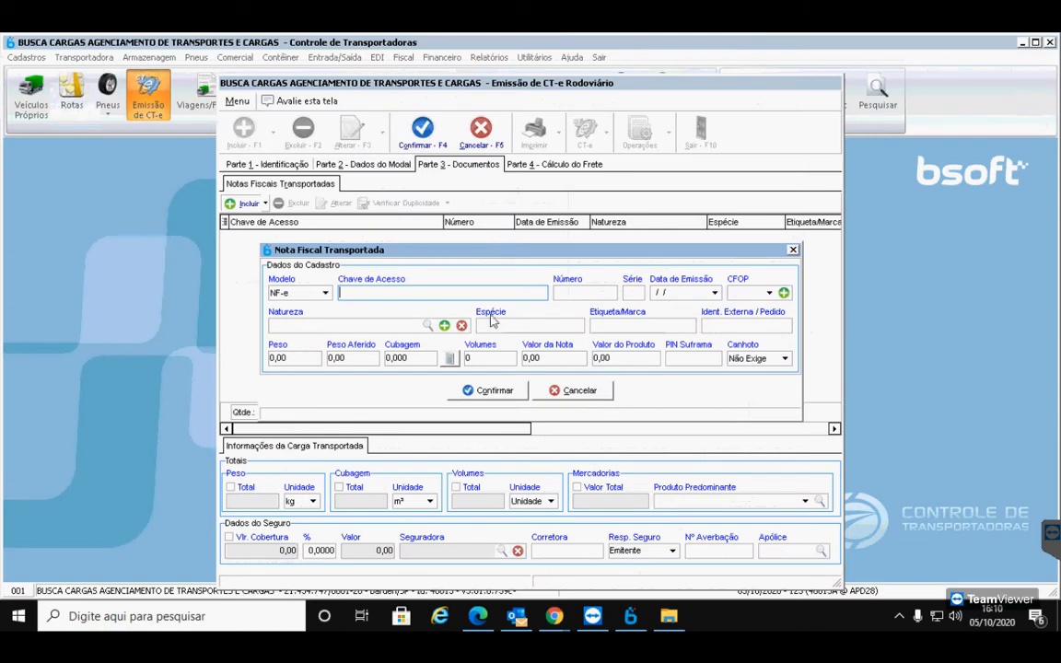
{"action": "key", "text": "ctrl+v"}
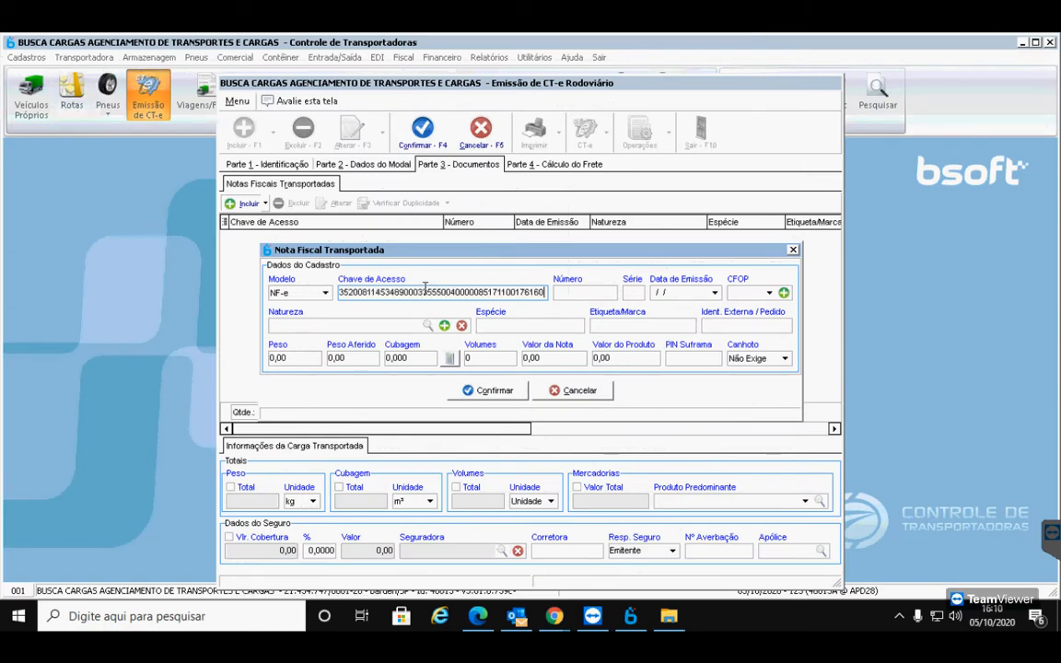
{"action": "key", "text": "Tab"}
{"action": "key", "text": "Tab"}
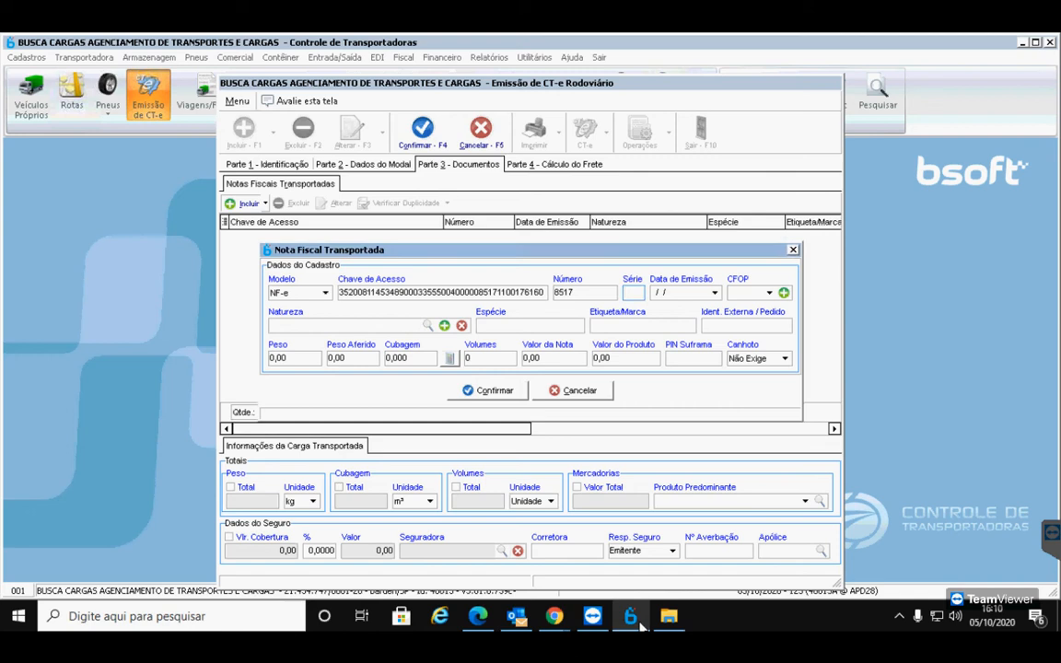
{"action": "left_click", "coordinate": [494, 618]}
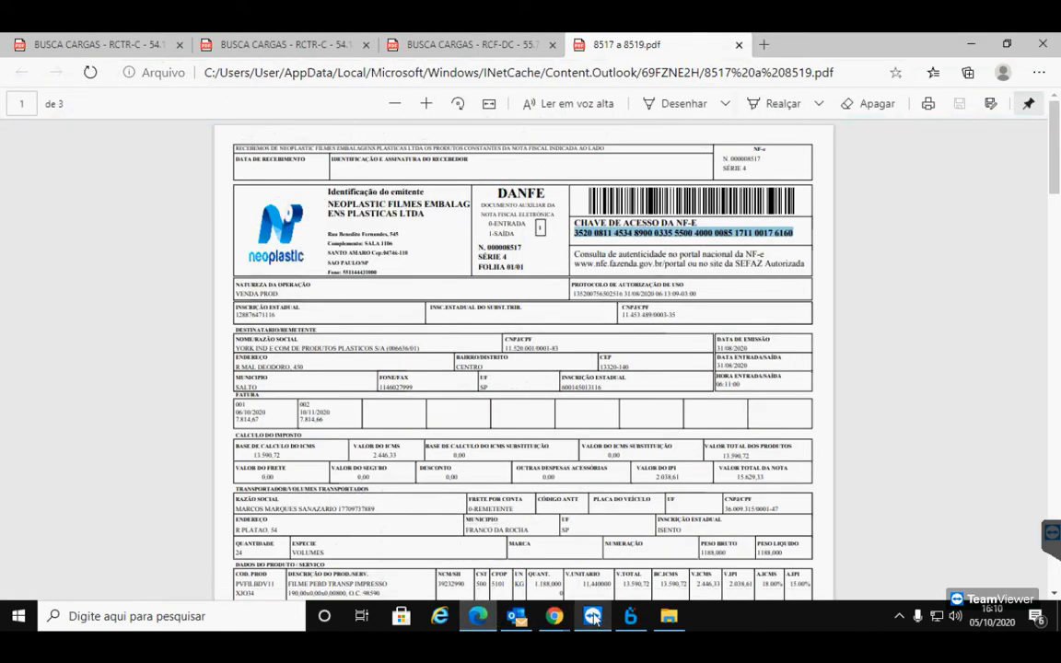
Enter Série 4 and Data de Emissão 31/08/2020, checking the date on the DANFE
{"action": "left_click", "coordinate": [645, 619]}
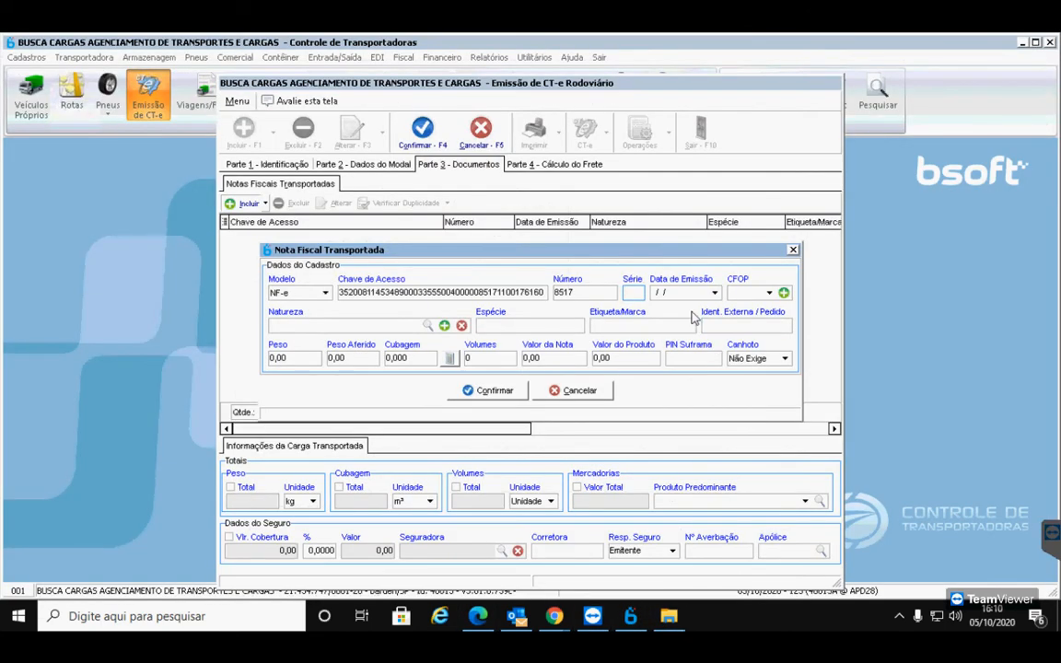
{"action": "type", "text": "4"}
{"action": "key", "text": "Tab"}
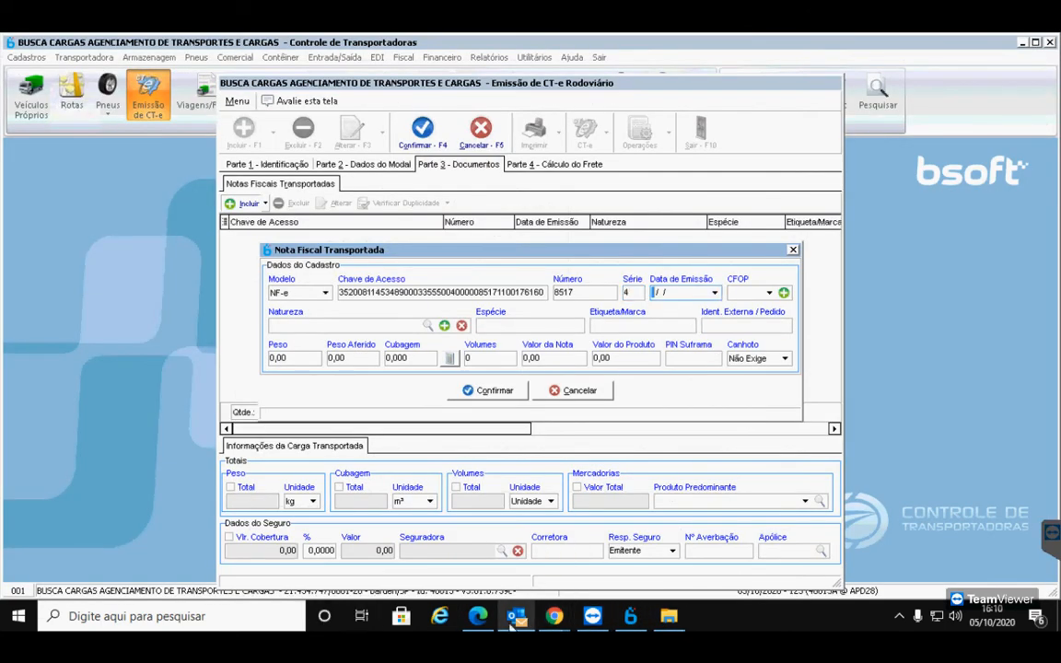
{"action": "left_click", "coordinate": [481, 619]}
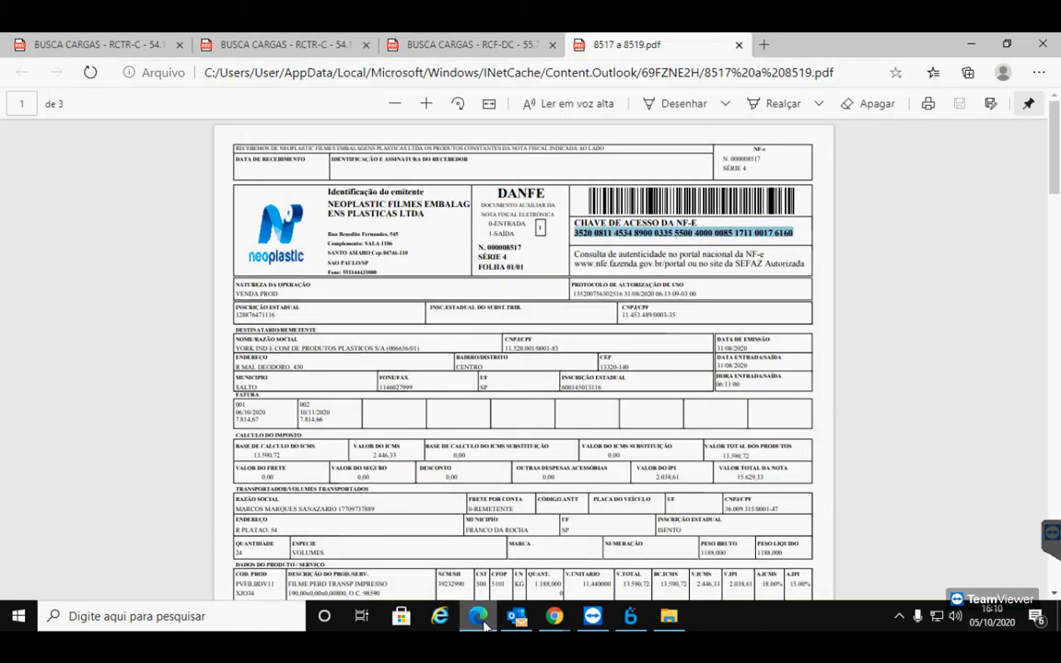
{"action": "left_click", "coordinate": [481, 619]}
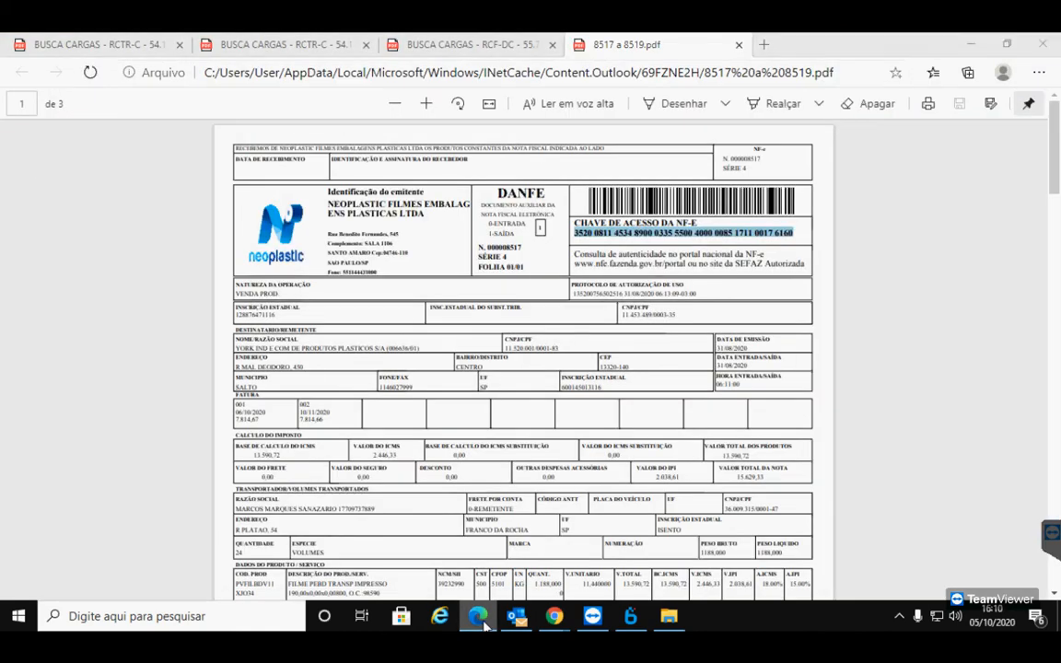
{"action": "type", "text": "31082020"}
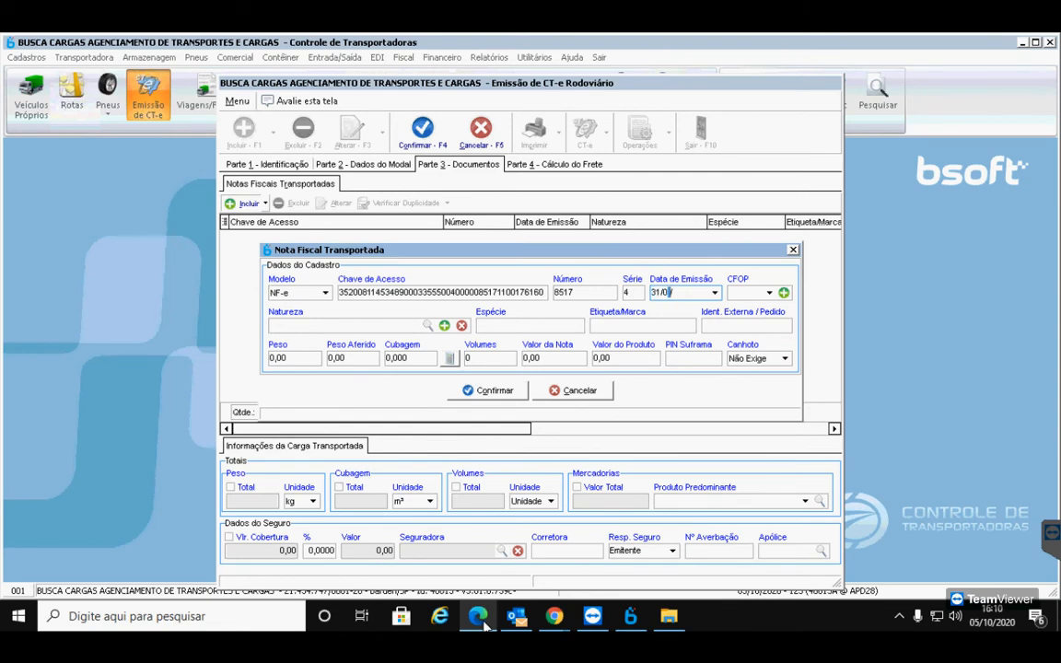
{"action": "key", "text": "Tab"}
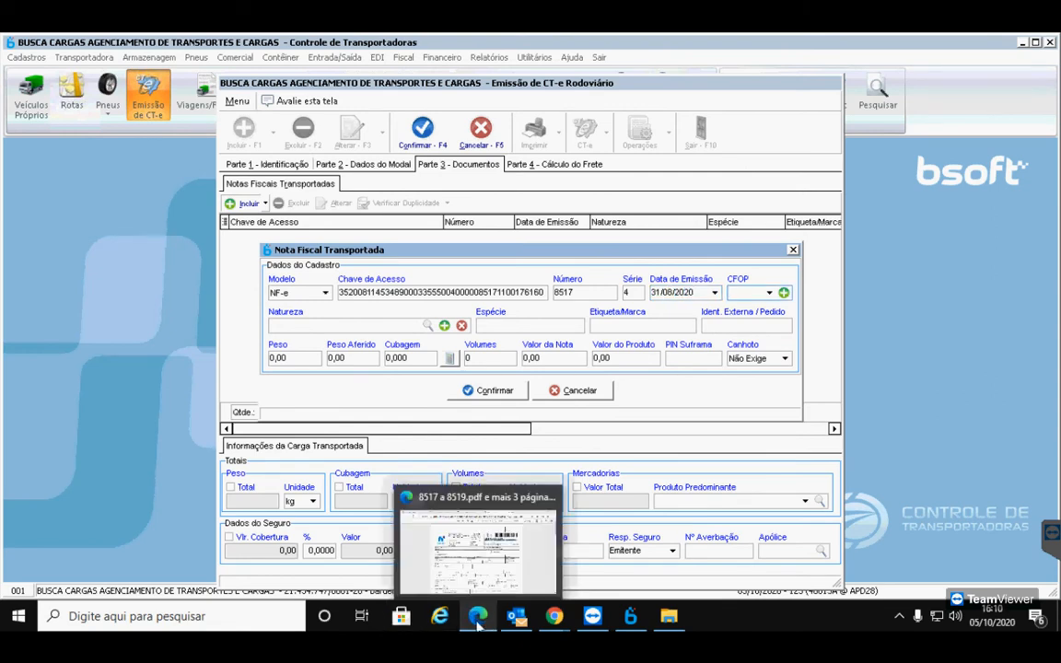
{"action": "left_click", "coordinate": [477, 623]}
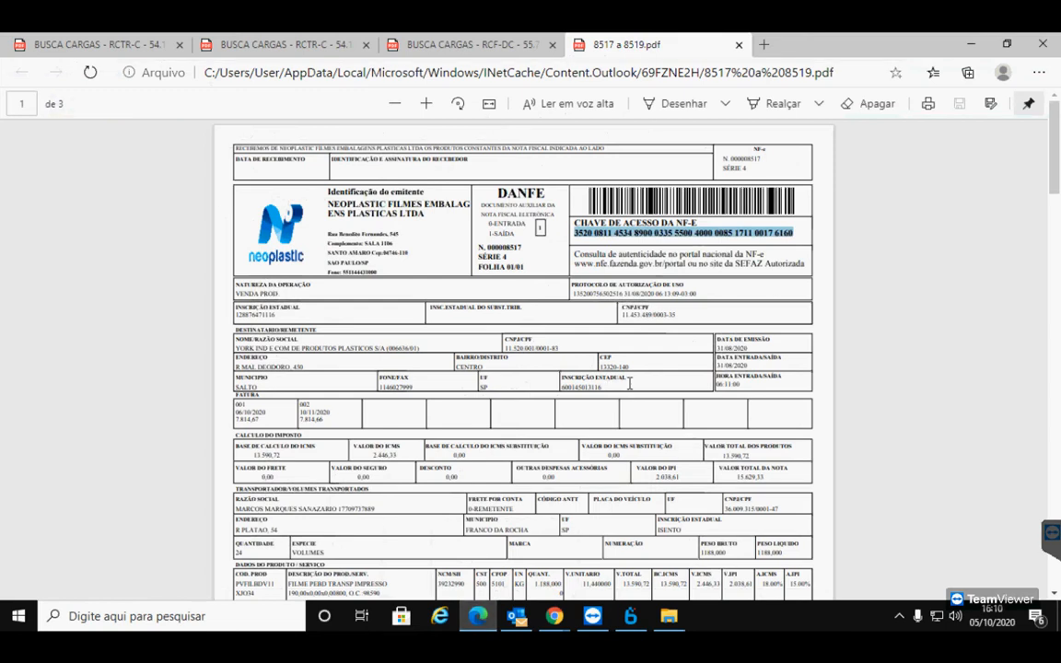
Locate CFOP 5101 in the DANFE product table, then begin typing 5 in the CFOP field
{"action": "scroll", "coordinate": [550, 346], "scroll_direction": "down", "scroll_amount": 1}
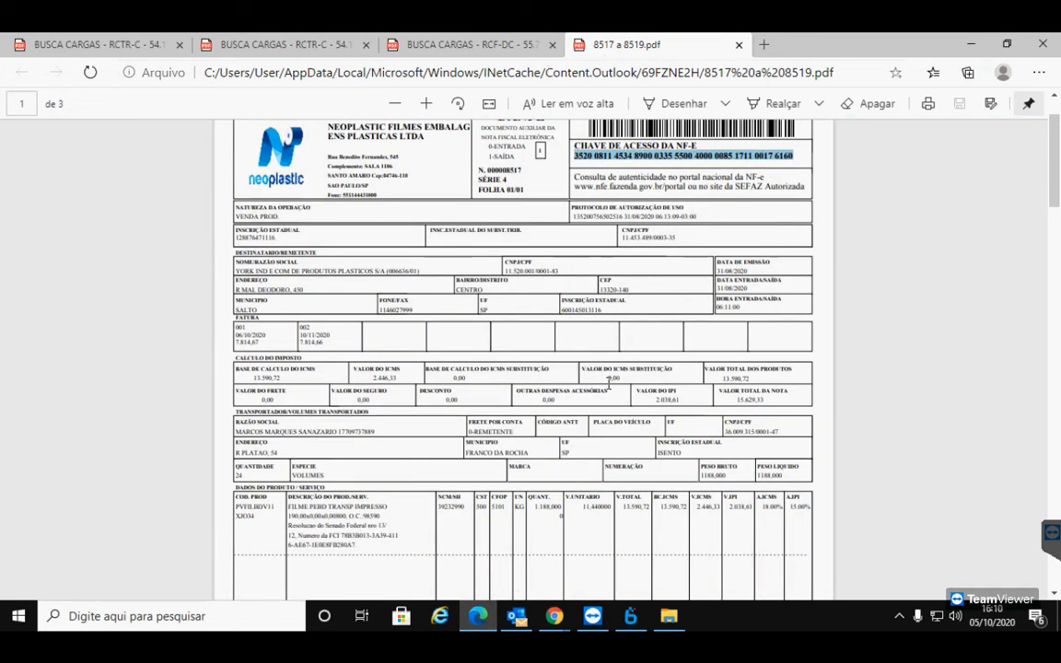
{"action": "scroll", "coordinate": [449, 407], "scroll_direction": "down", "scroll_amount": 1}
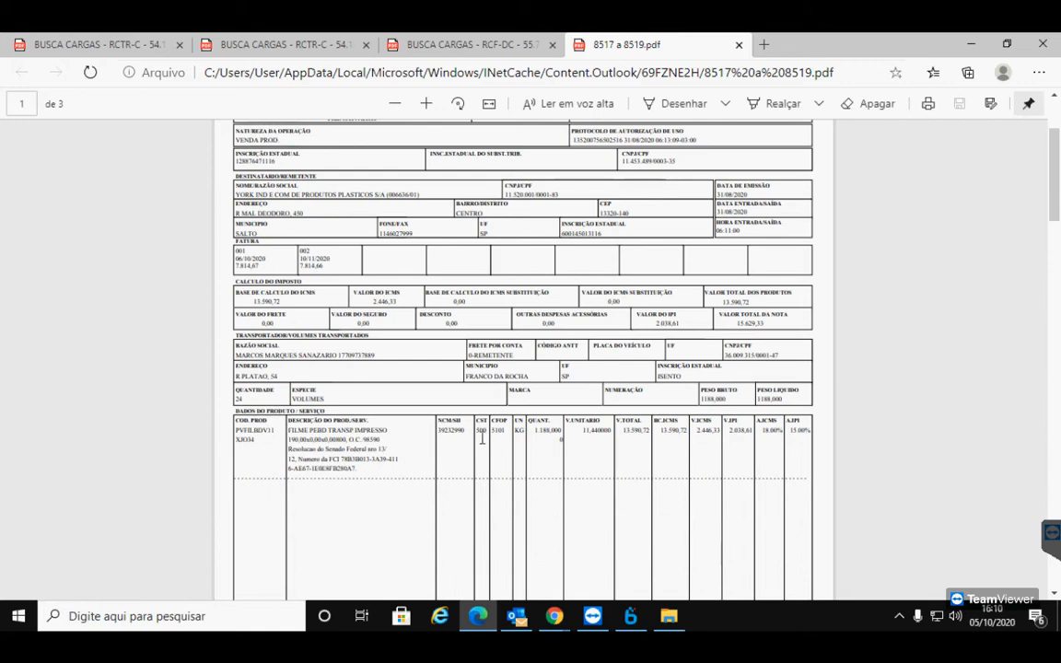
{"action": "left_click_drag", "start_coordinate": [491, 433], "coordinate": [519, 431]}
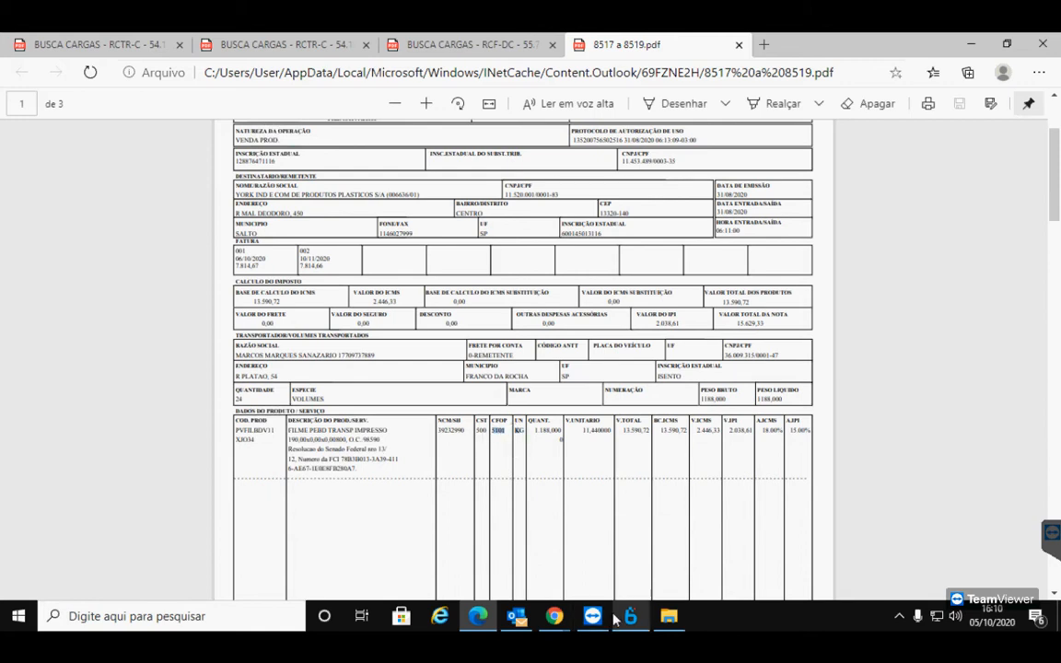
{"action": "mouse_move", "coordinate": [615, 615]}
{"action": "left_click", "coordinate": [485, 433]}
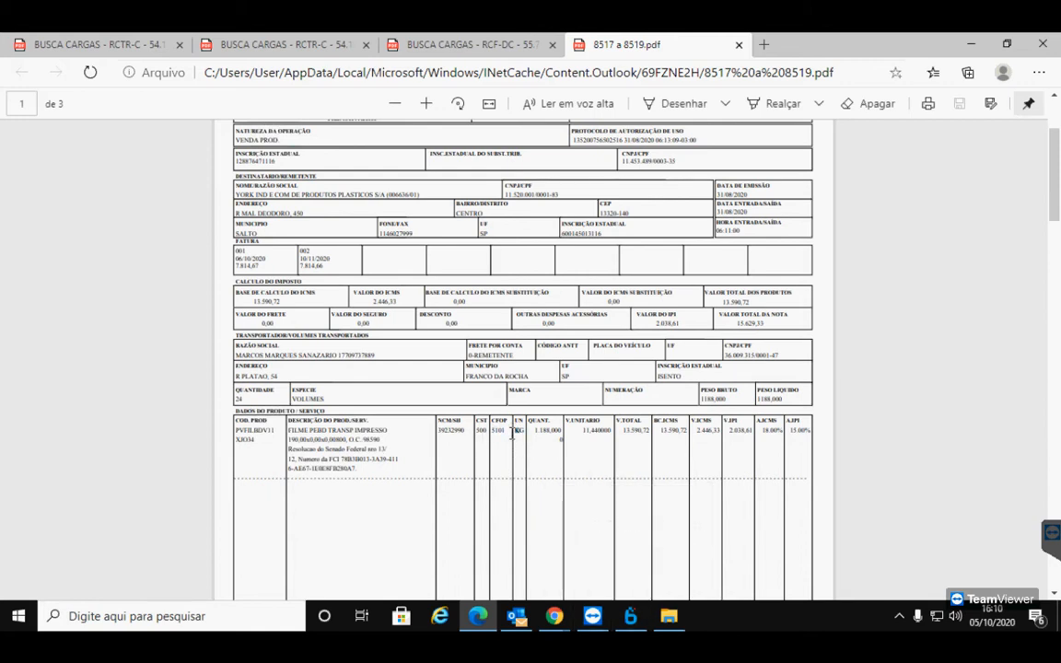
{"action": "left_click_drag", "start_coordinate": [486, 433], "coordinate": [505, 434]}
{"action": "left_click", "coordinate": [631, 615]}
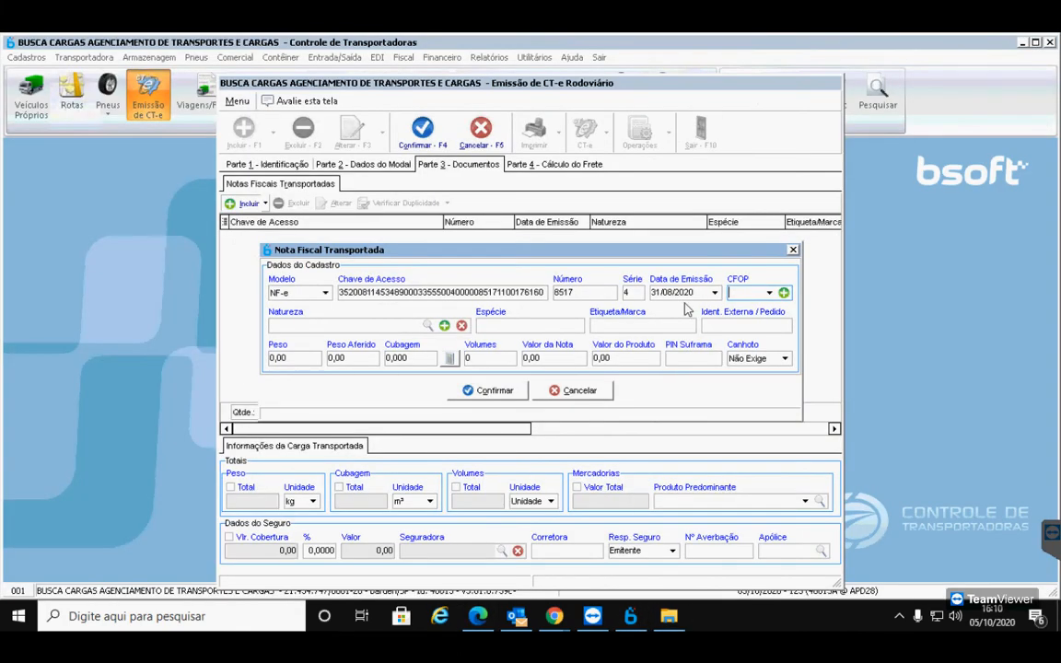
{"action": "type", "text": "5351"}
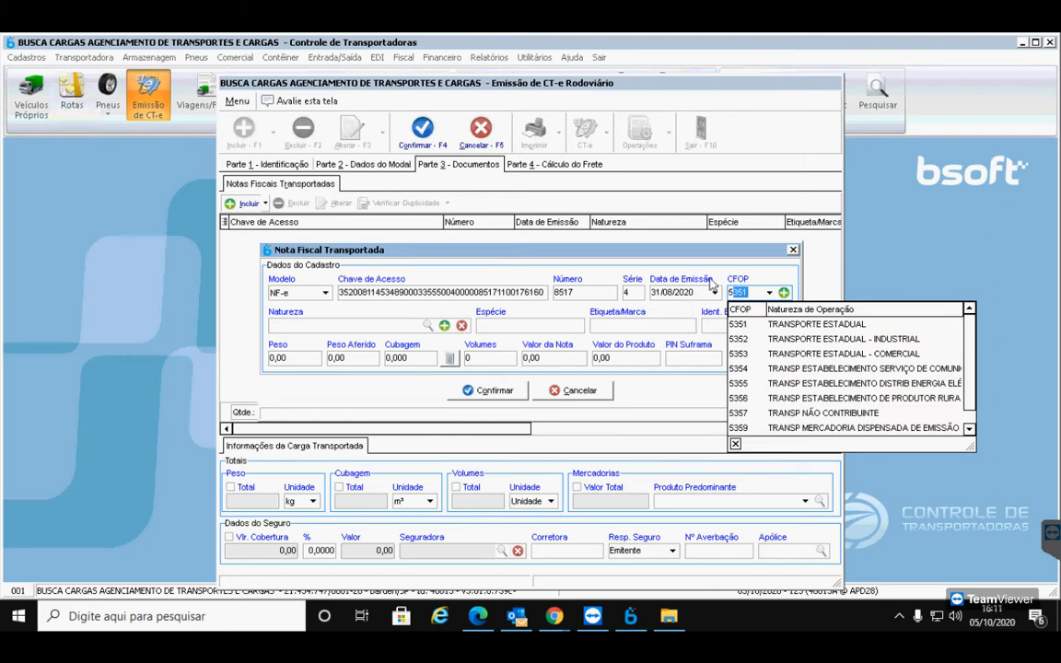
Browse the CFOP list without finding 5101, then open the CFOP/CFPS registration
{"action": "left_click", "coordinate": [769, 293]}
{"action": "left_click", "coordinate": [769, 293]}
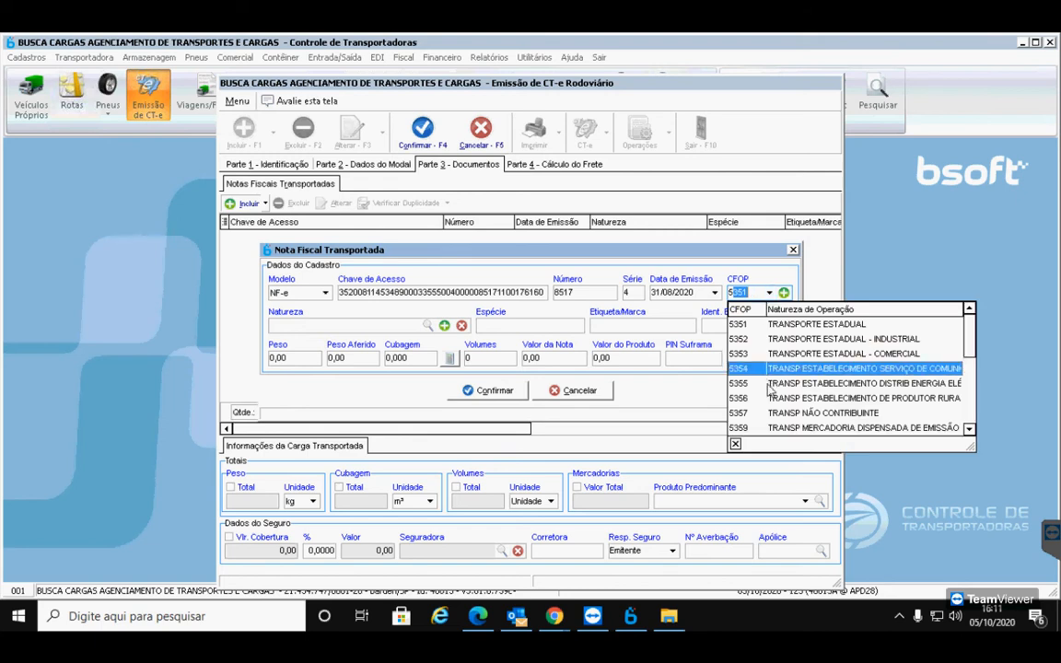
{"action": "left_click", "coordinate": [784, 294]}
{"action": "left_click", "coordinate": [783, 292]}
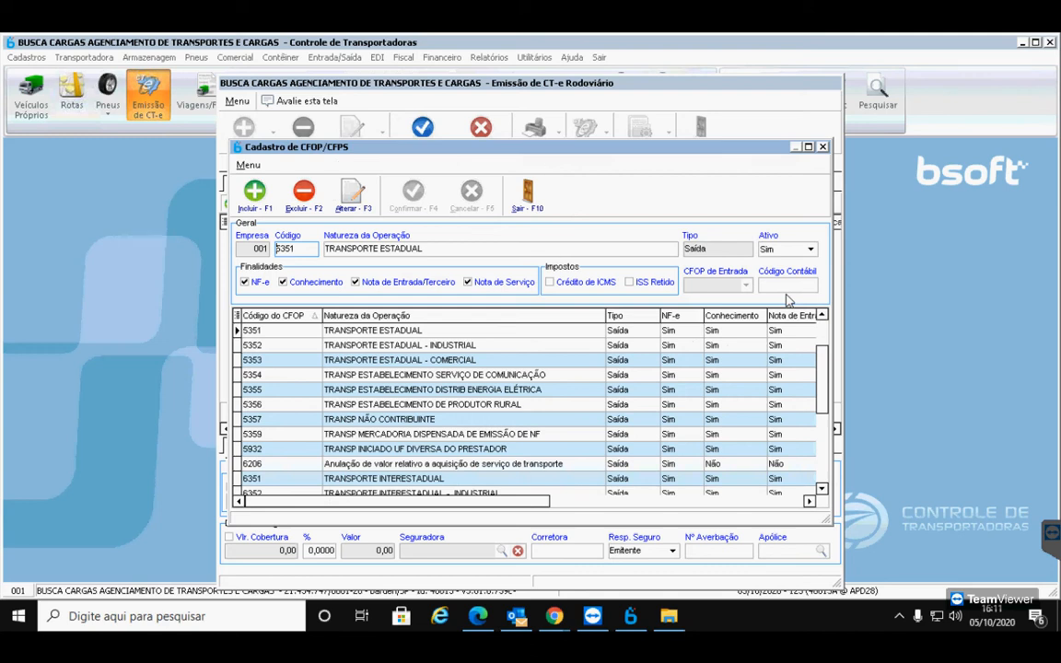
Add CFOP code 5101 with nature of operation VENDA OPERACAO, checked against the DANFE, and save it
{"action": "left_click", "coordinate": [261, 210]}
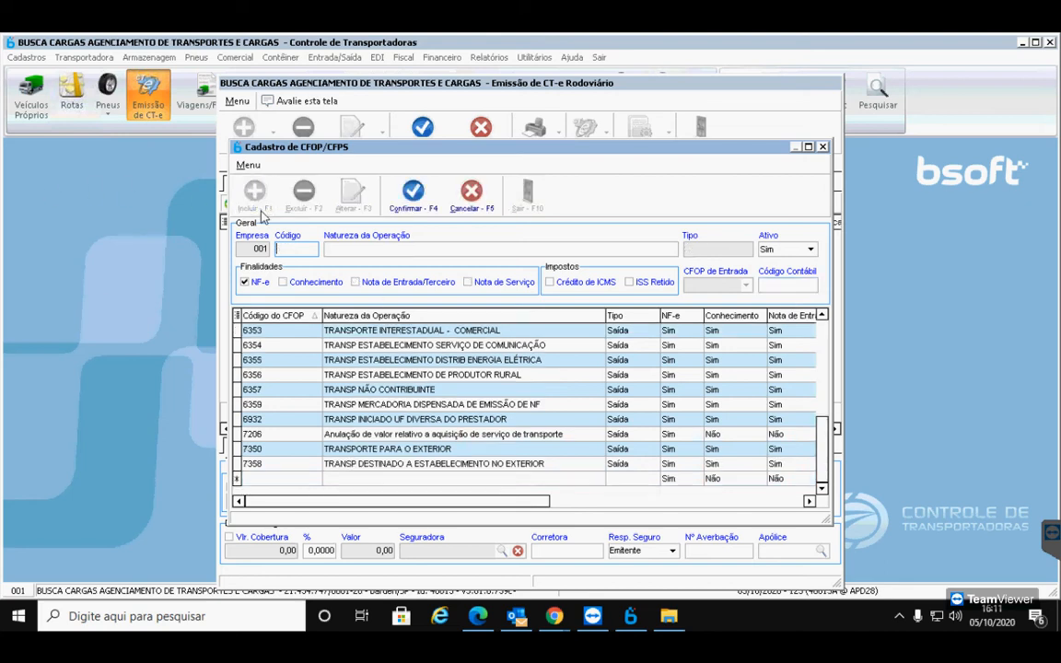
{"action": "type", "text": "5101"}
{"action": "key", "text": "Tab"}
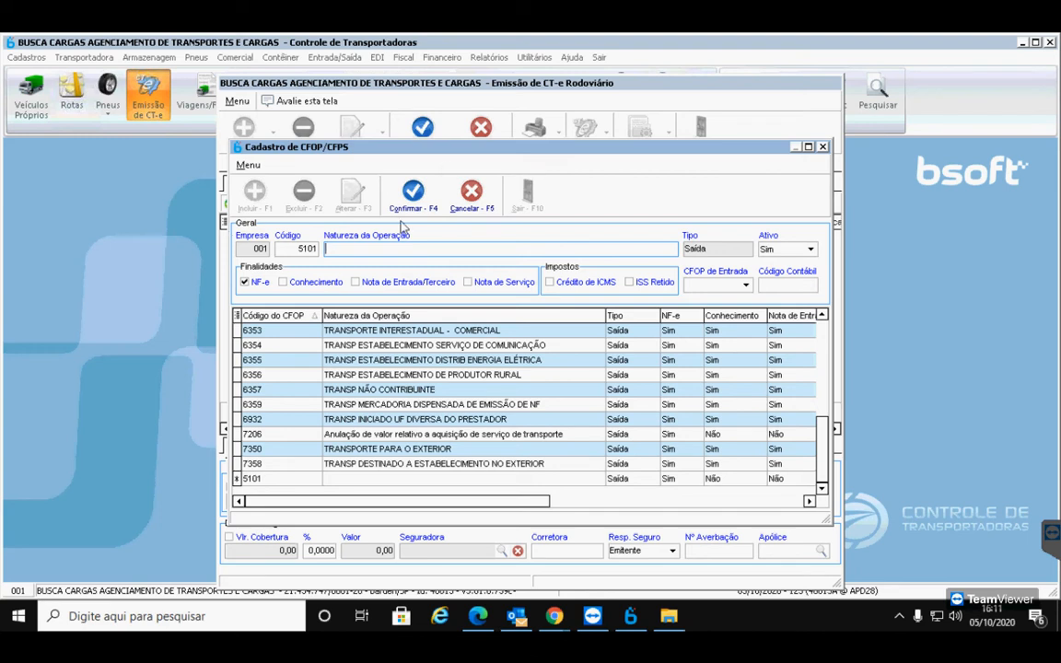
{"action": "left_click", "coordinate": [478, 616]}
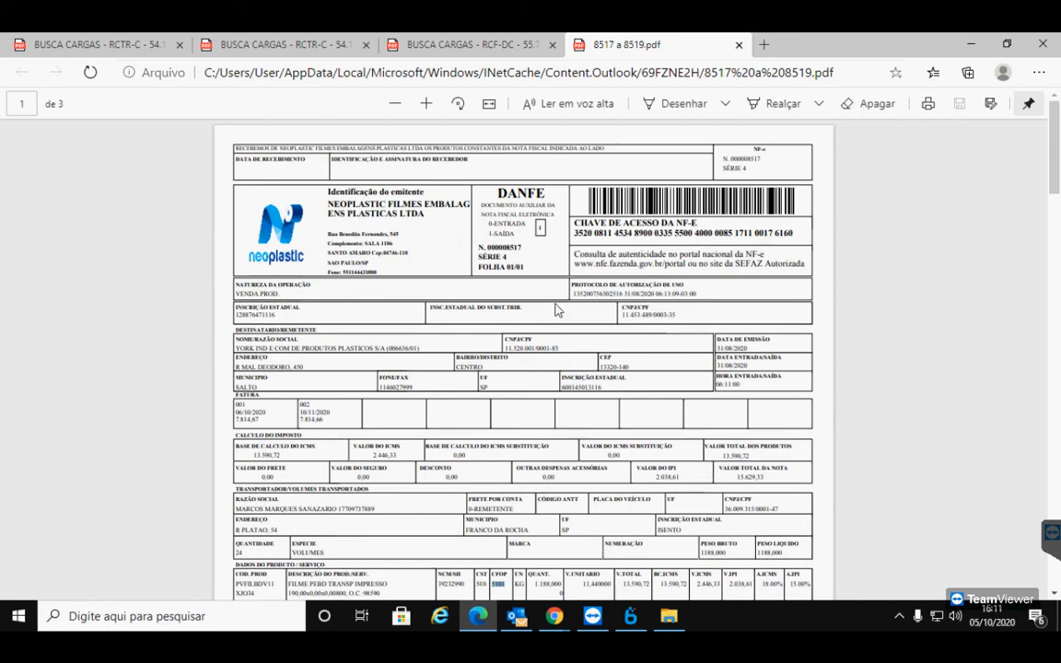
{"action": "mouse_move", "coordinate": [289, 293]}
{"action": "left_mouse_down"}
{"action": "mouse_move", "coordinate": [237, 294]}
{"action": "mouse_move", "coordinate": [280, 295]}
{"action": "left_mouse_up"}
{"action": "left_click", "coordinate": [636, 621]}
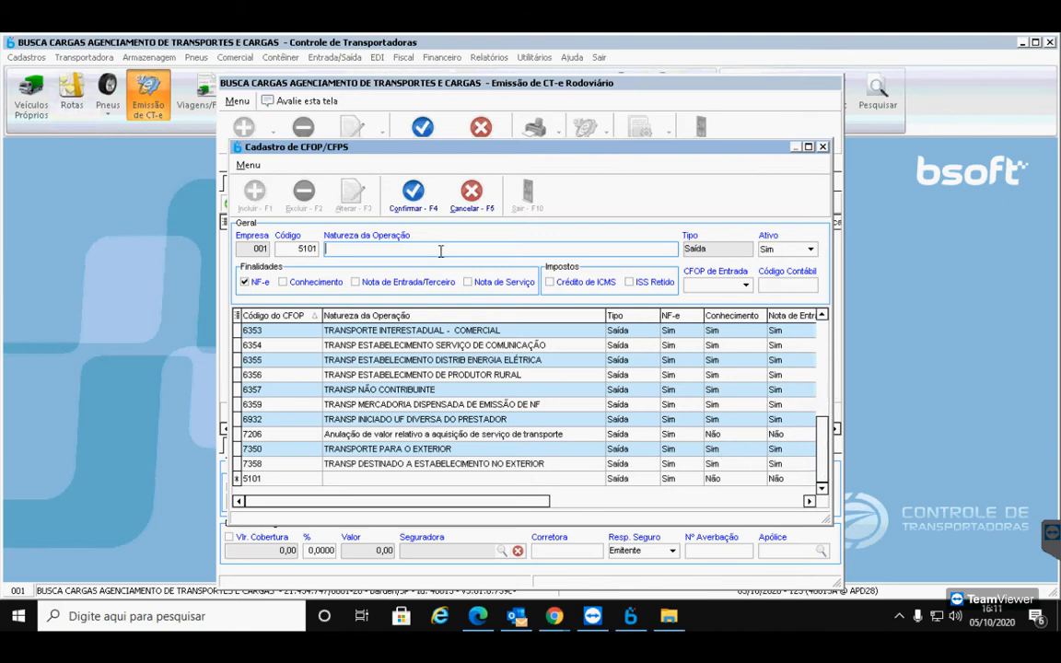
{"action": "type", "text": "V"}
{"action": "key", "text": "BackSpace"}
{"action": "key", "text": "BackSpace"}
{"action": "type", "text": "VENDA OPERACASO"}
{"action": "key", "text": "Tab"}
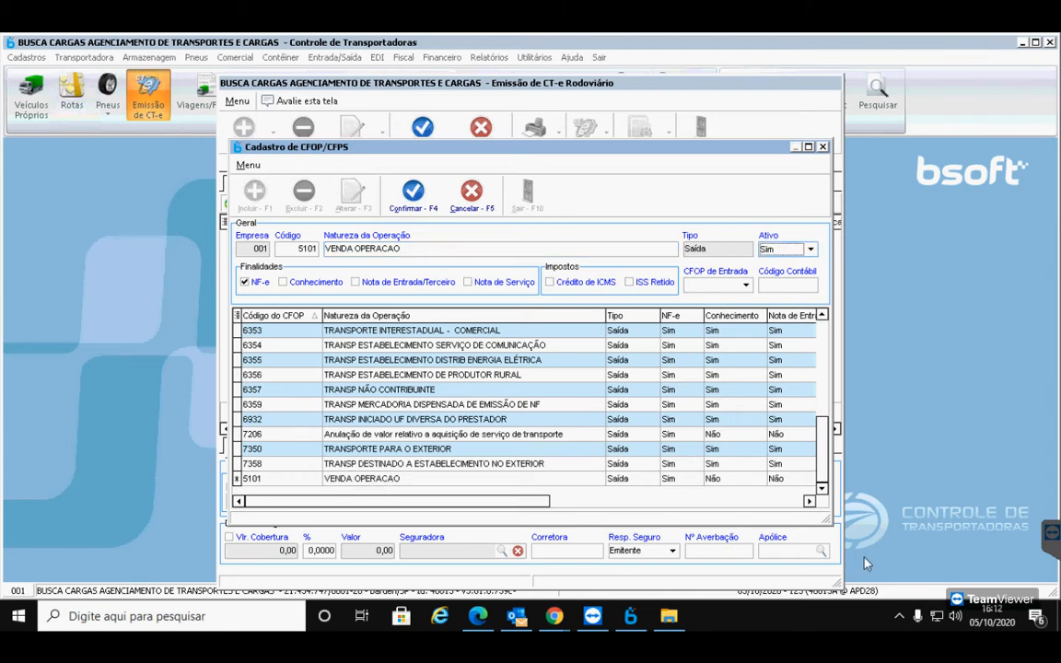
{"action": "left_click", "coordinate": [413, 192]}
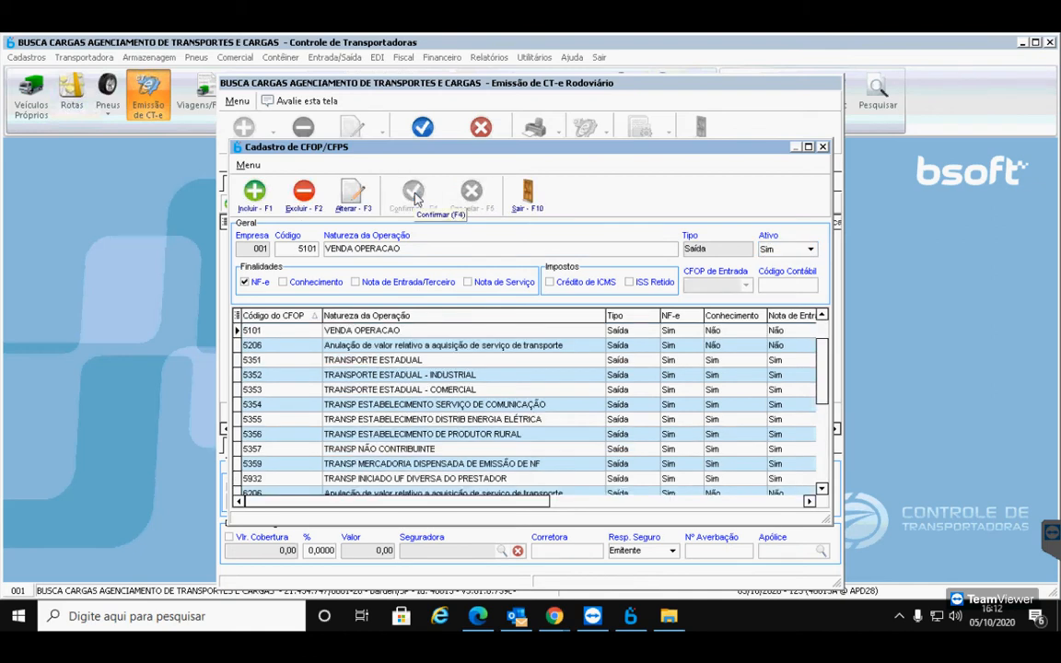
Close the CFOP register and set the invoice's CFOP to 5101
{"action": "left_click", "coordinate": [525, 194]}
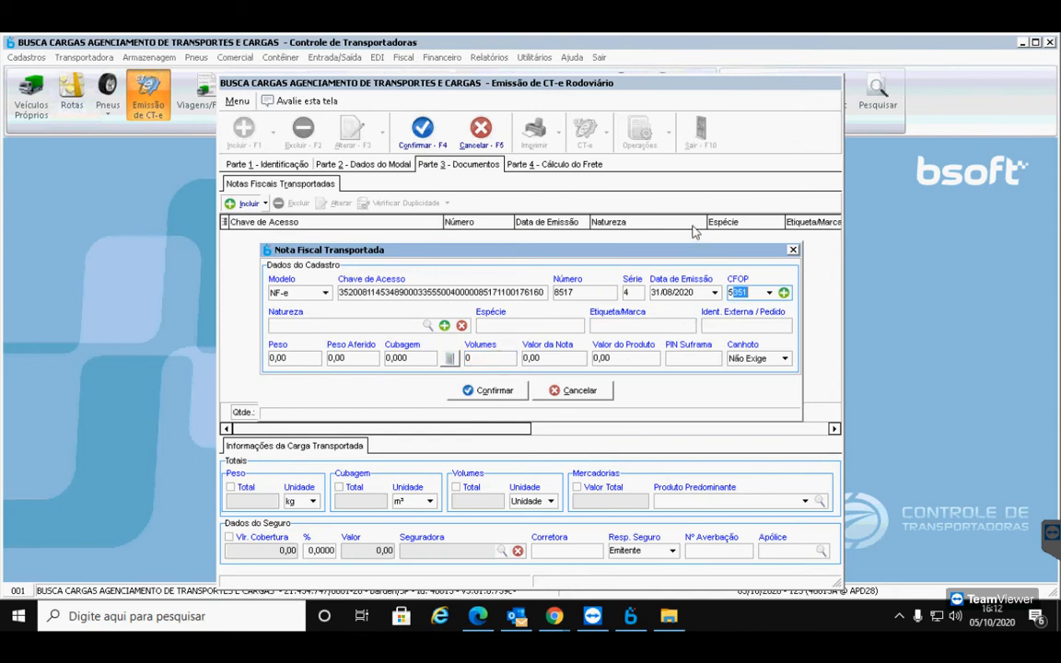
{"action": "type", "text": "101"}
{"action": "key", "text": "Return"}
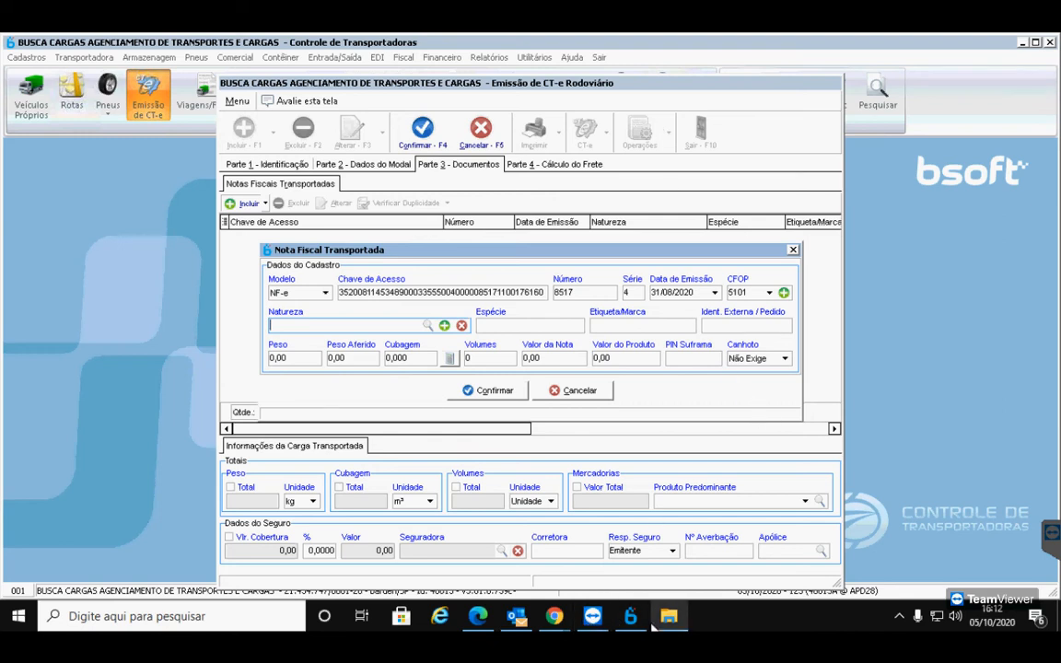
Copy the product description FILME PEBD TRANSP IMPRESSO from the DANFE PDF
{"action": "left_click", "coordinate": [443, 562]}
{"action": "scroll", "coordinate": [443, 562], "scroll_direction": "down", "scroll_amount": 3}
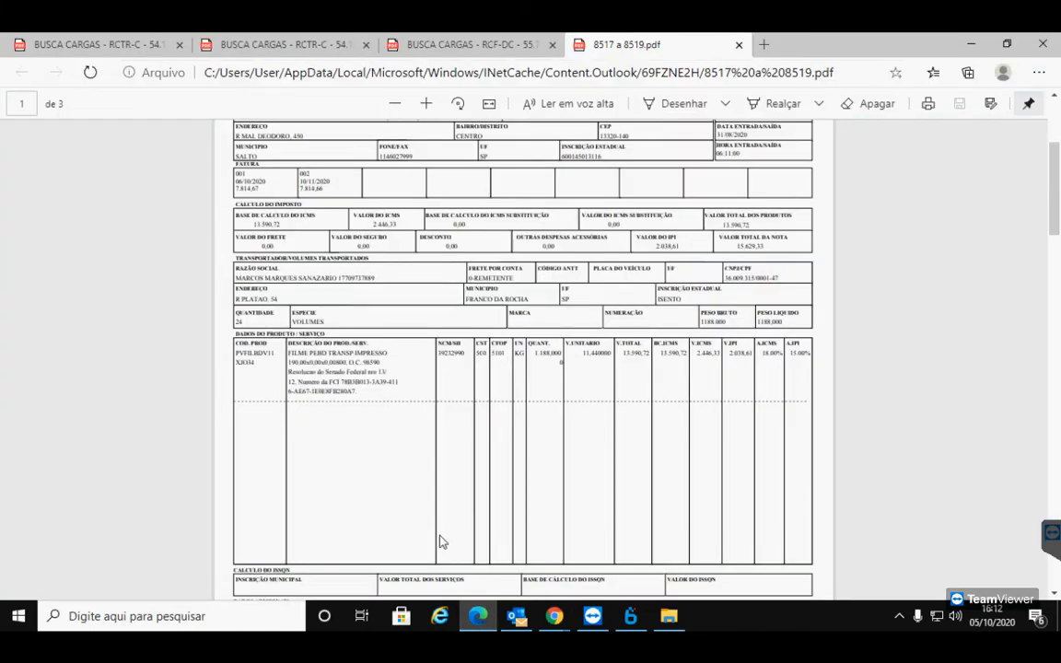
{"action": "left_click_drag", "start_coordinate": [287, 354], "coordinate": [402, 355]}
{"action": "key", "text": "ctrl+c"}
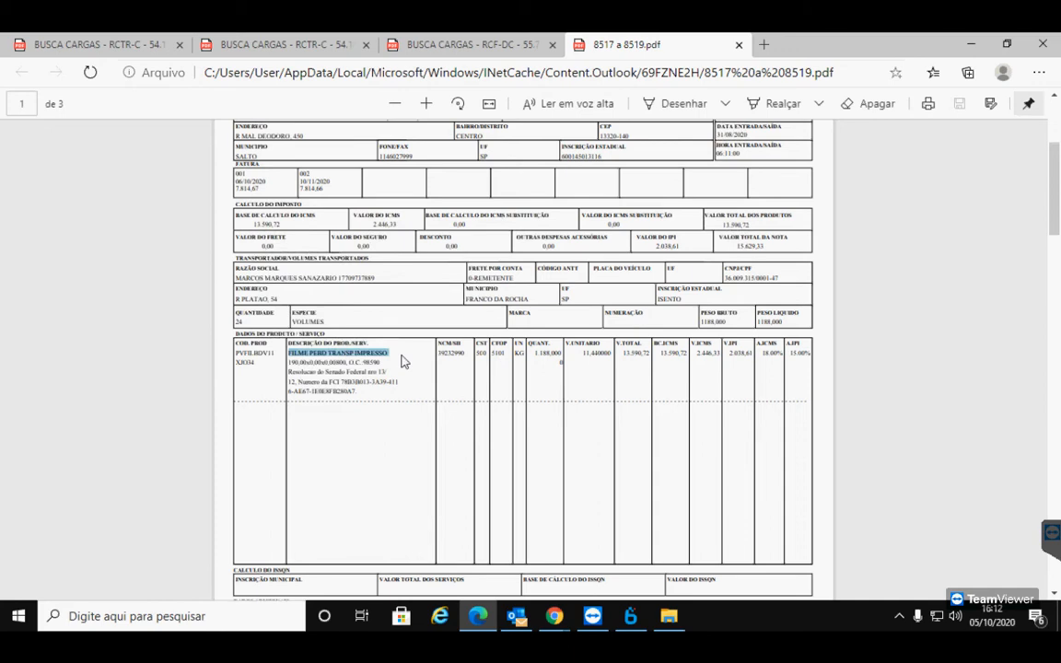
{"action": "key", "text": "alt+Tab"}
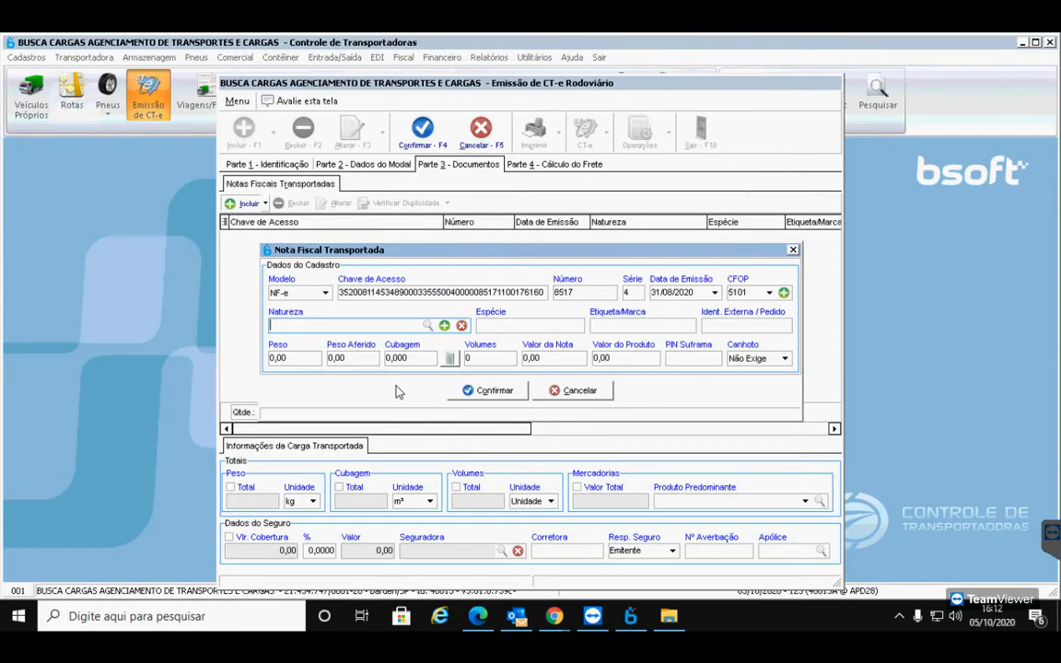
Paste FILME PEBD TRANSP IMPRESSO as the goods nature of NF-e 8517
{"action": "key", "text": "ctrl+v"}
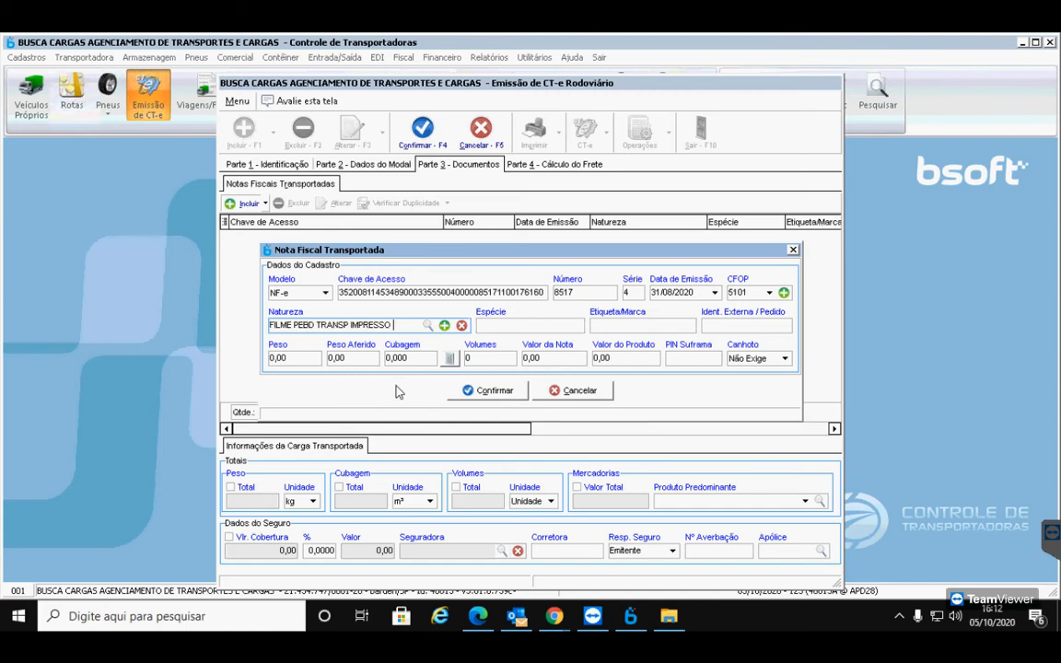
{"action": "key", "text": "Tab"}
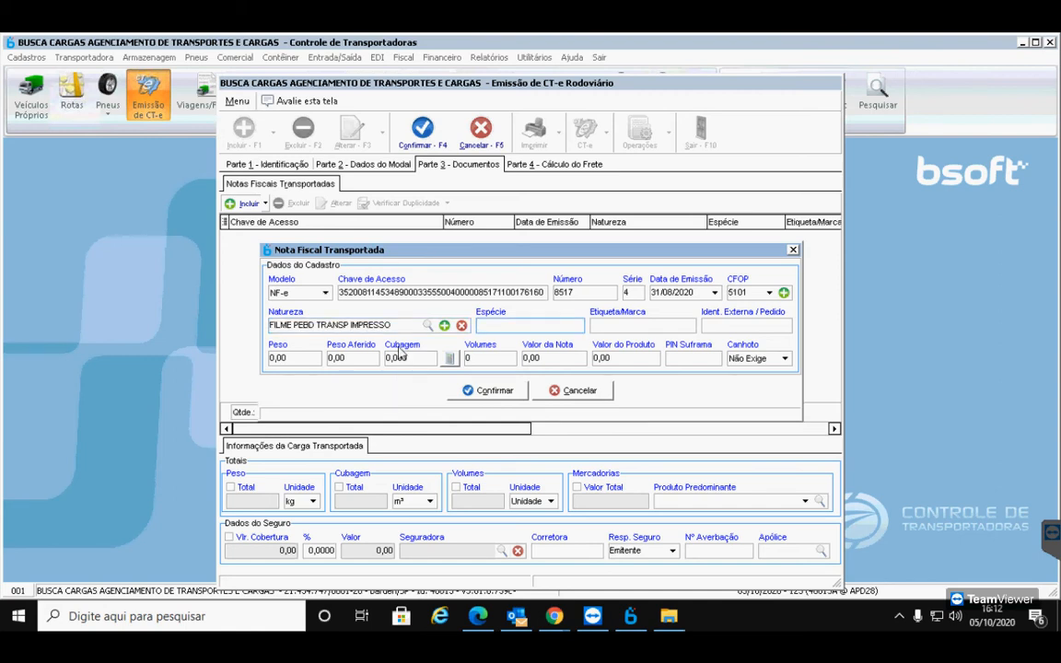
{"action": "left_click", "coordinate": [488, 621]}
{"action": "left_click", "coordinate": [491, 624]}
{"action": "left_click", "coordinate": [491, 624]}
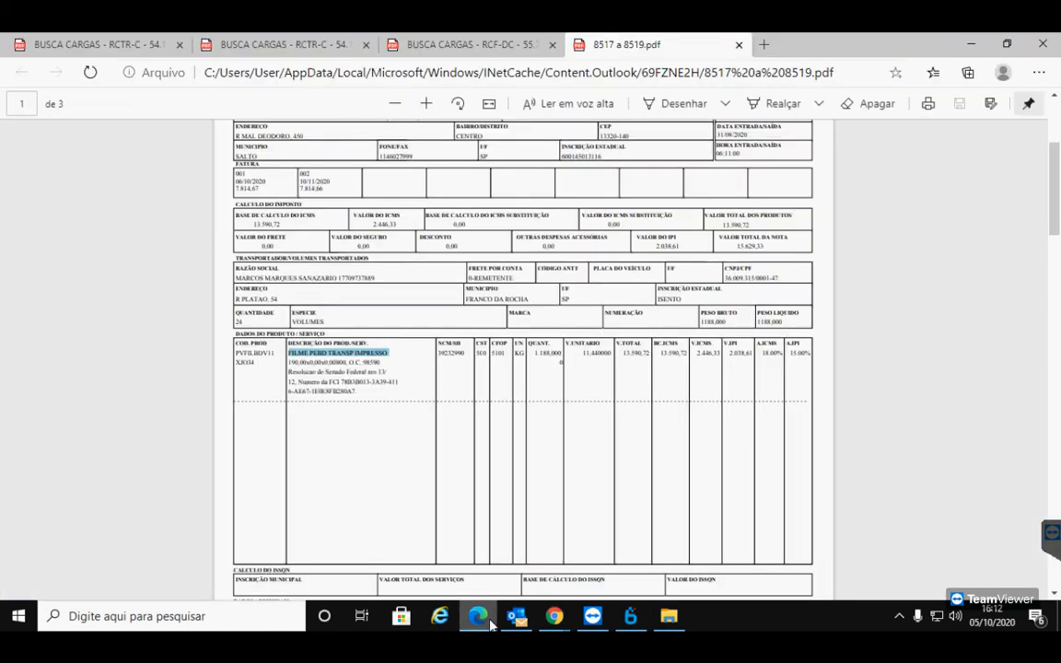
{"action": "left_click", "coordinate": [491, 625]}
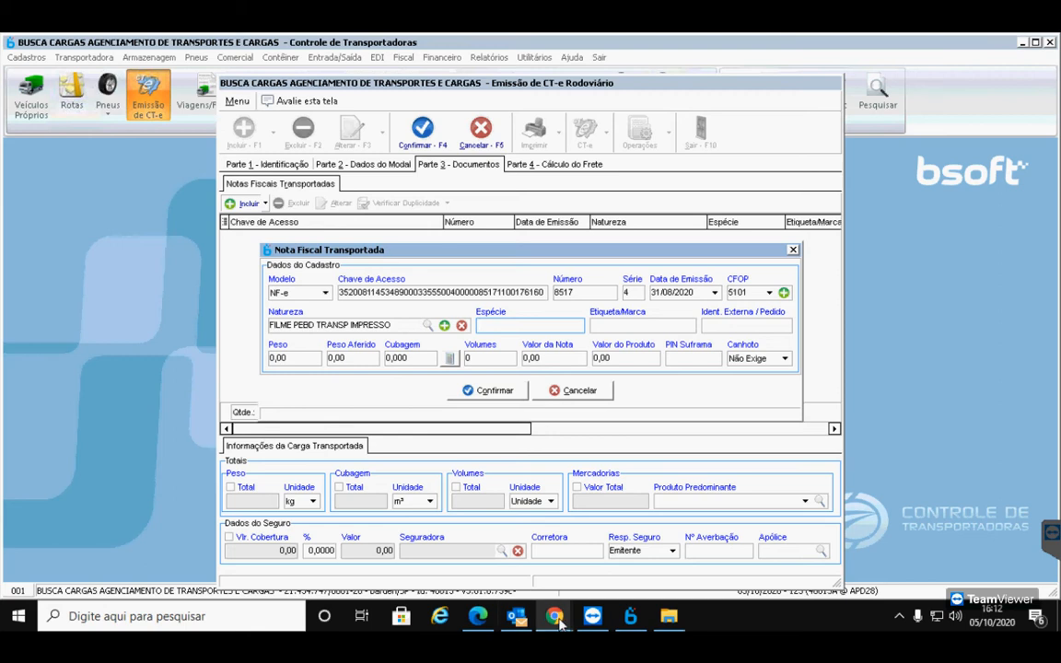
Check the species and volume details on the invoice PDF
{"action": "mouse_move", "coordinate": [557, 622]}
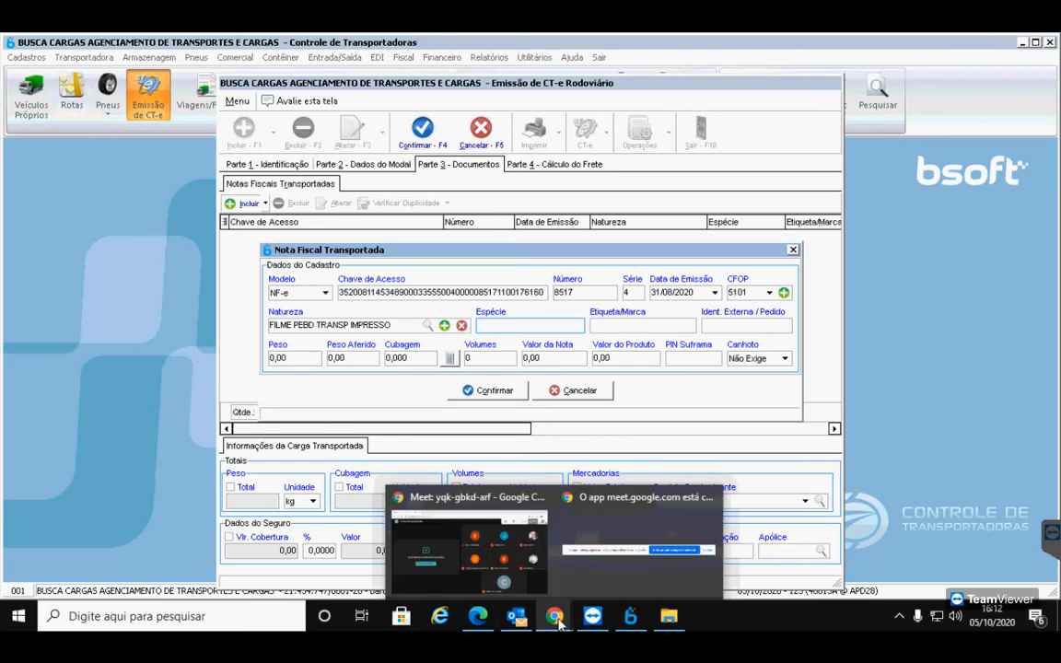
{"action": "left_click", "coordinate": [483, 621]}
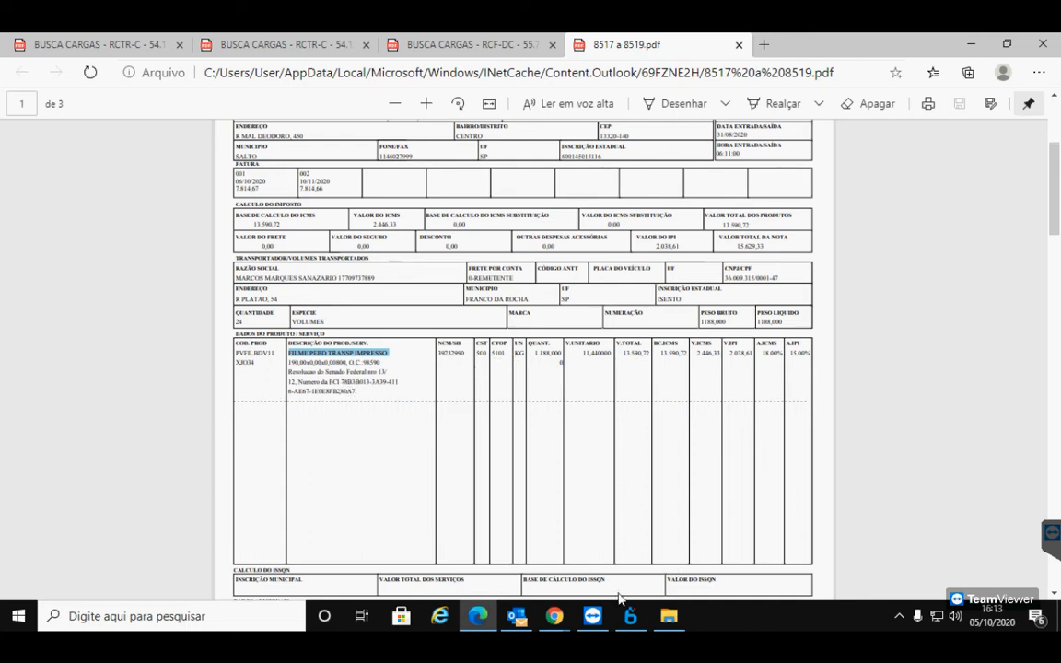
{"action": "mouse_move", "coordinate": [553, 615]}
{"action": "left_click_drag", "start_coordinate": [329, 323], "coordinate": [256, 320]}
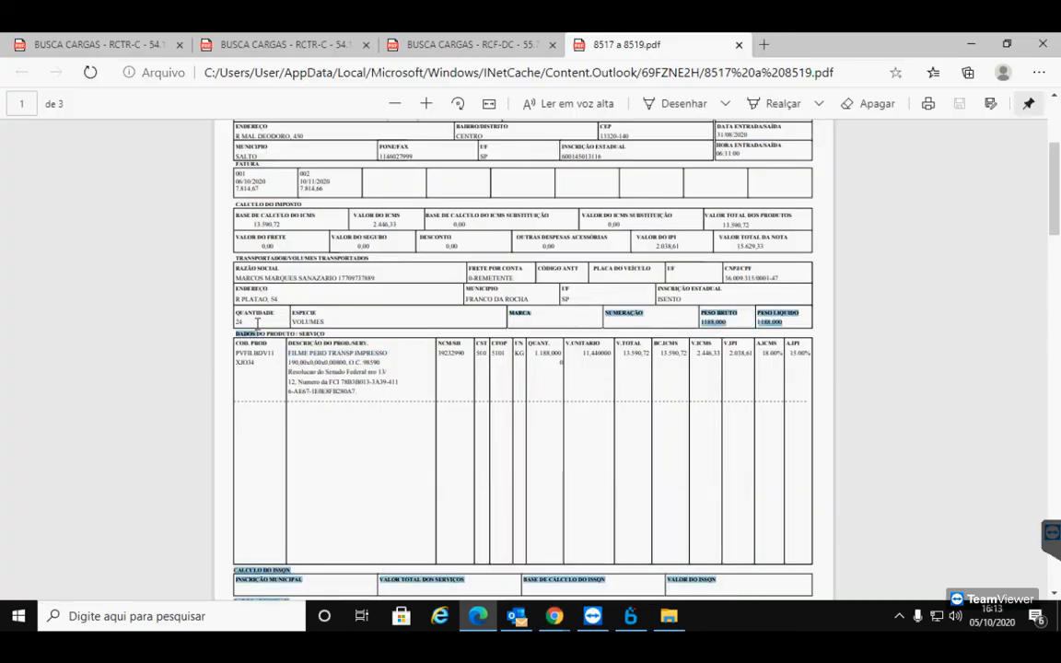
{"action": "left_click", "coordinate": [321, 319]}
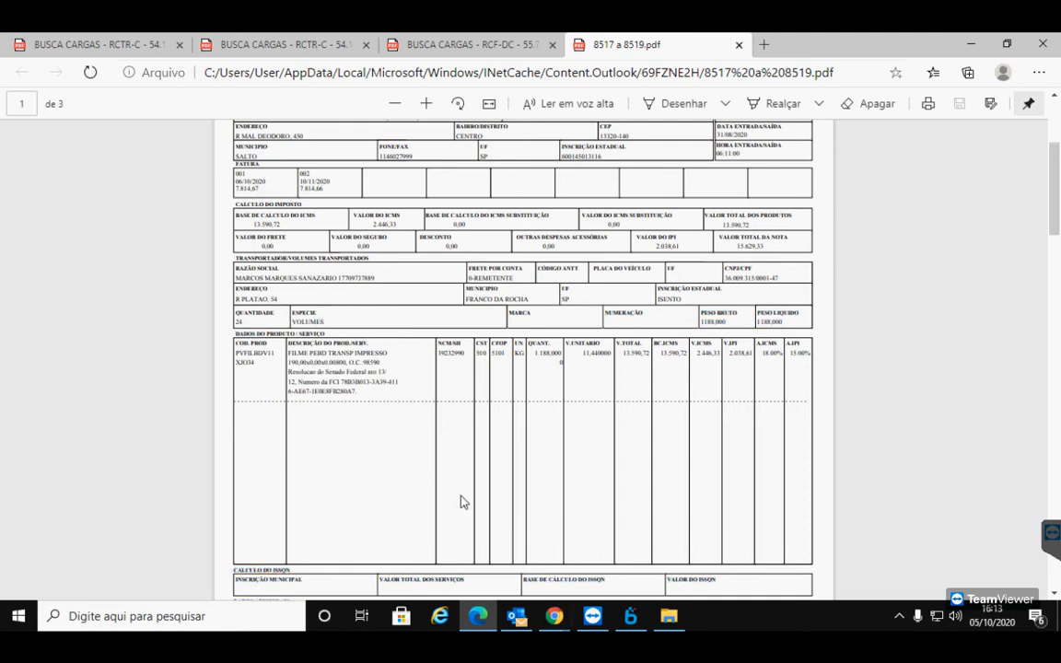
Enter species VOLUMES, leaving the brand and external ID fields empty
{"action": "left_click", "coordinate": [630, 616]}
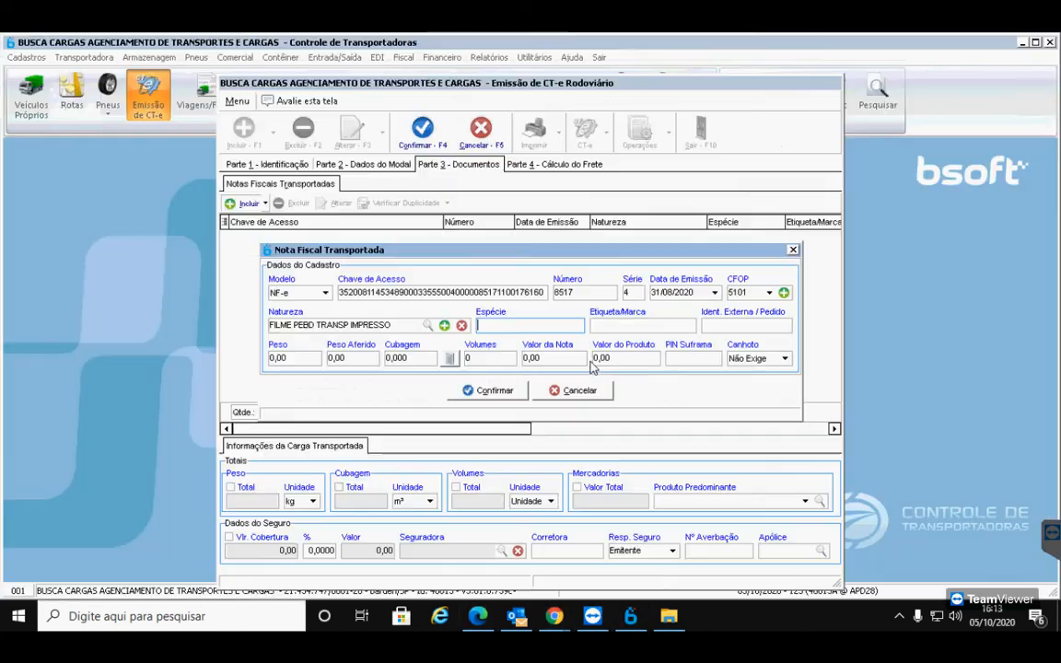
{"action": "type", "text": "VOLUMES"}
{"action": "key", "text": "Tab"}
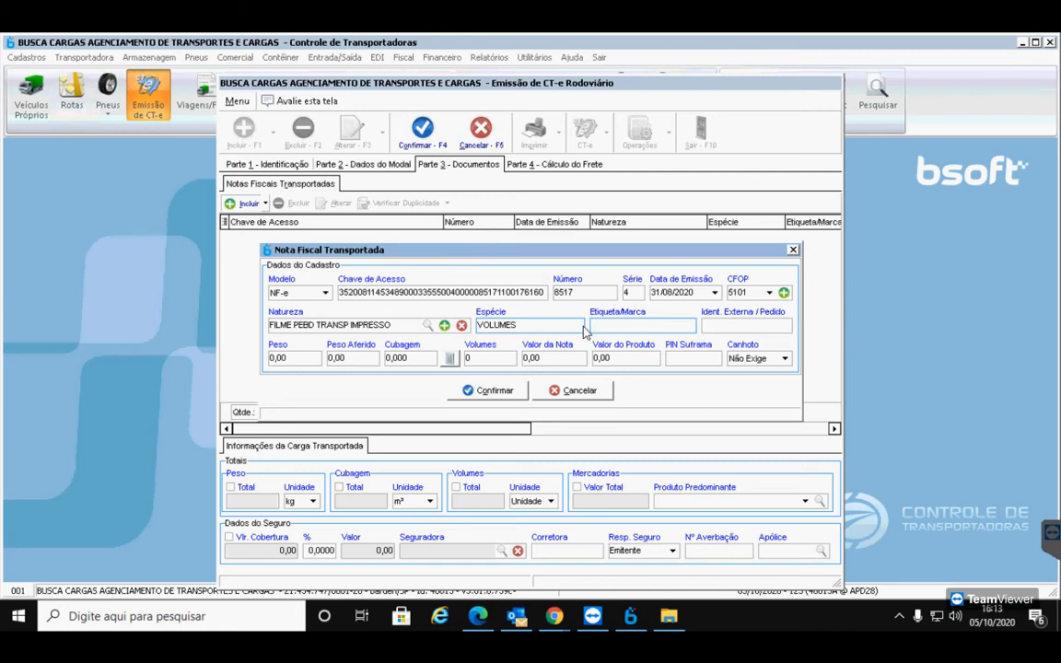
{"action": "key", "text": "Tab"}
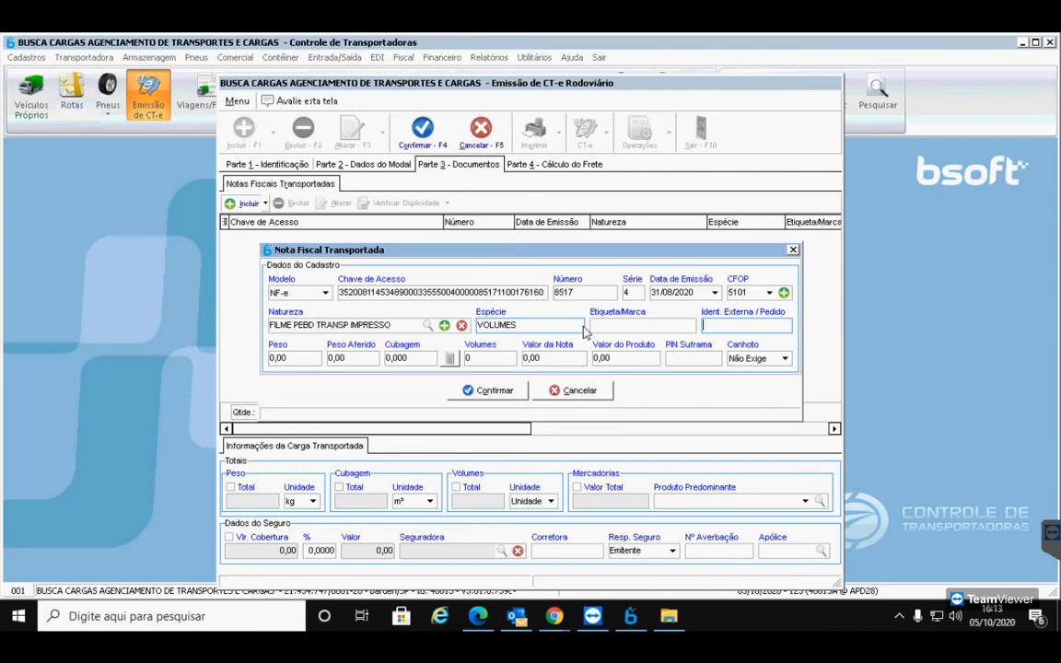
{"action": "key", "text": "Tab"}
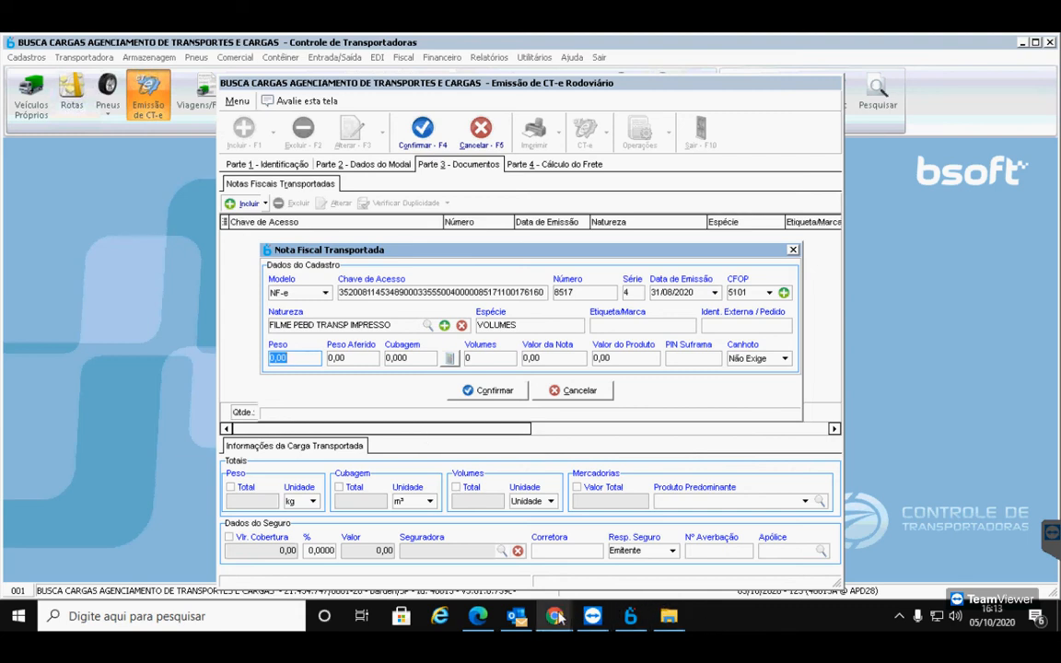
Enter the gross weight 1.188,00 taken from the invoice PDF
{"action": "left_click", "coordinate": [492, 619]}
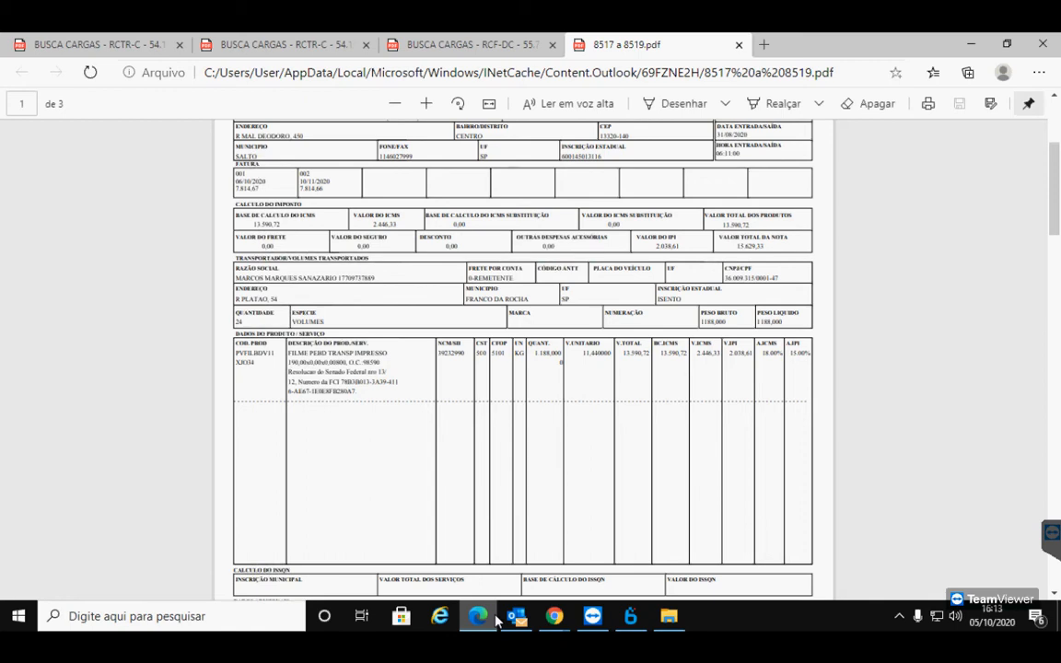
{"action": "left_click", "coordinate": [496, 622]}
{"action": "type", "text": "1.188,00"}
{"action": "key", "text": "Tab"}
{"action": "key", "text": "Tab"}
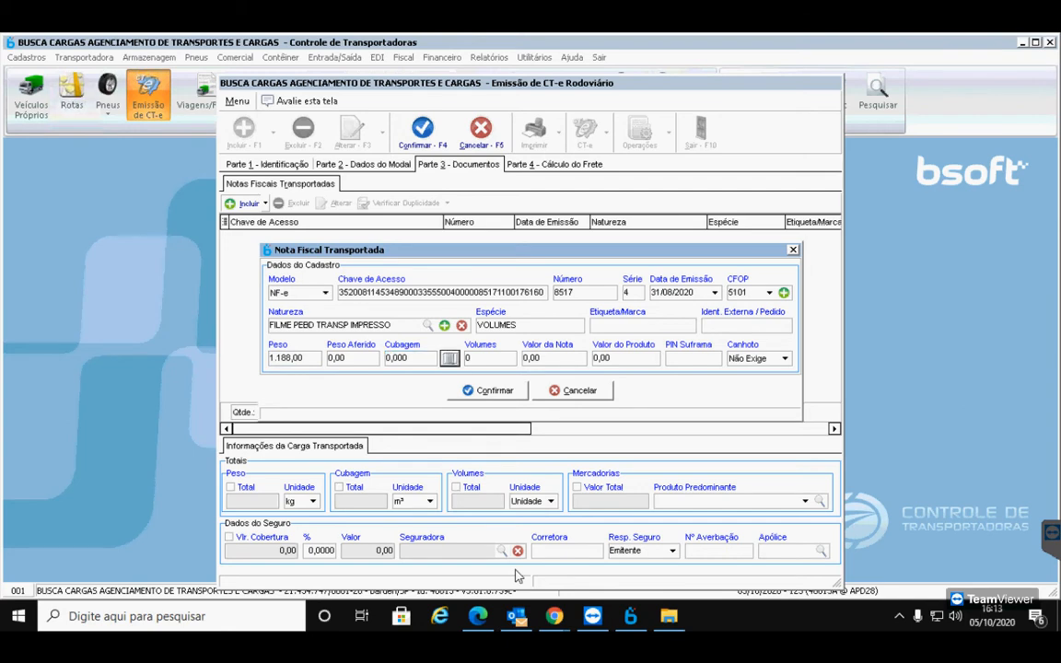
{"action": "left_click", "coordinate": [449, 358]}
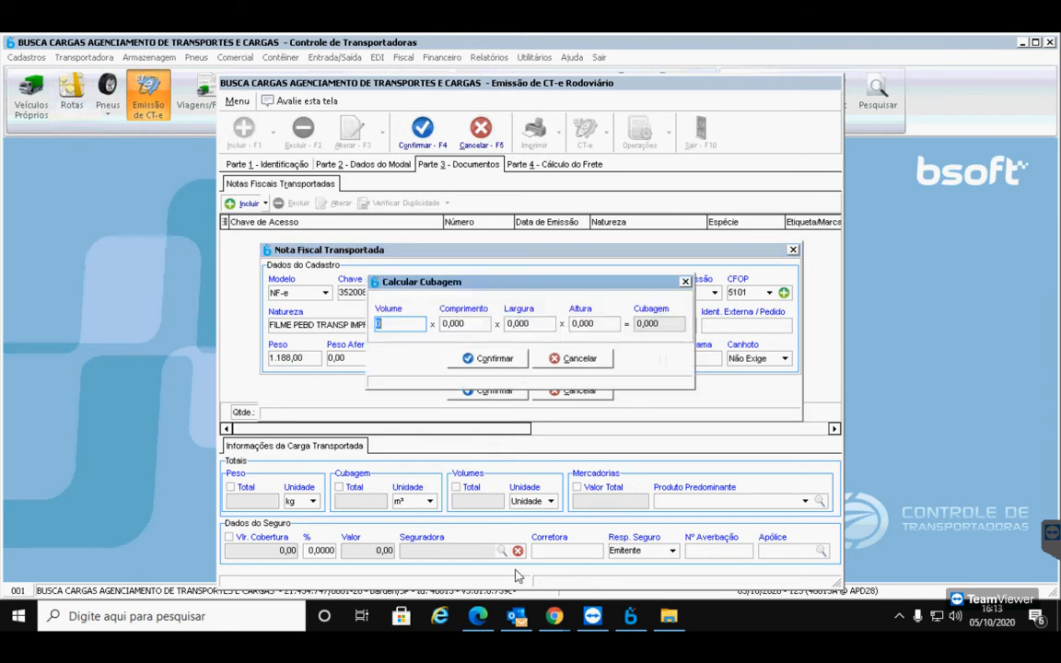
Enter 24 volumes in the cubage calculation, leaving length, width and height at zero
{"action": "left_click", "coordinate": [479, 620]}
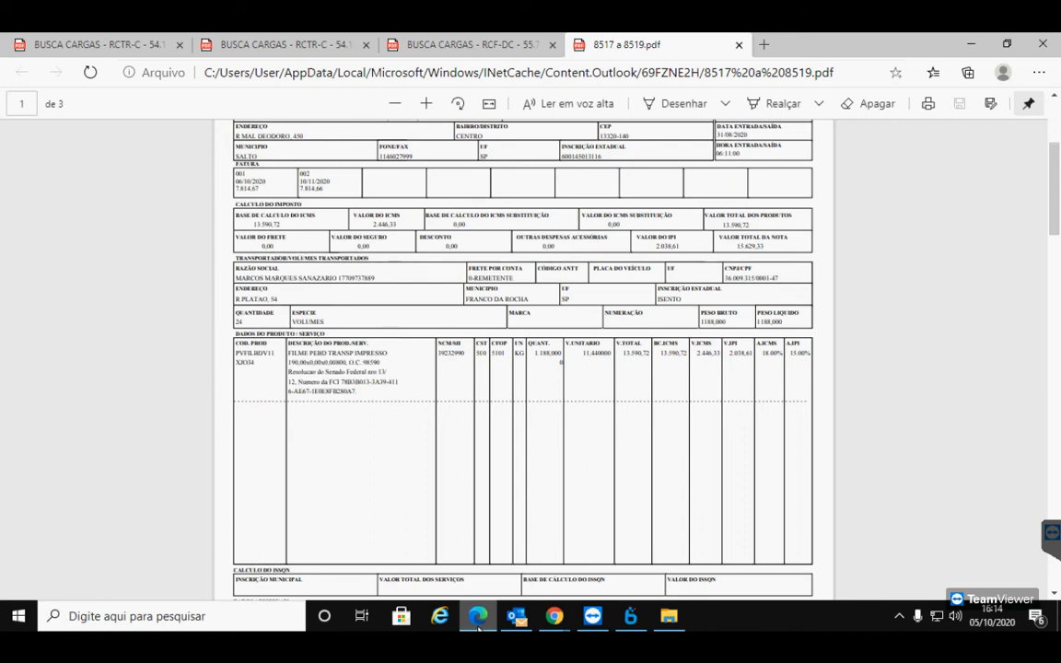
{"action": "left_click", "coordinate": [478, 627]}
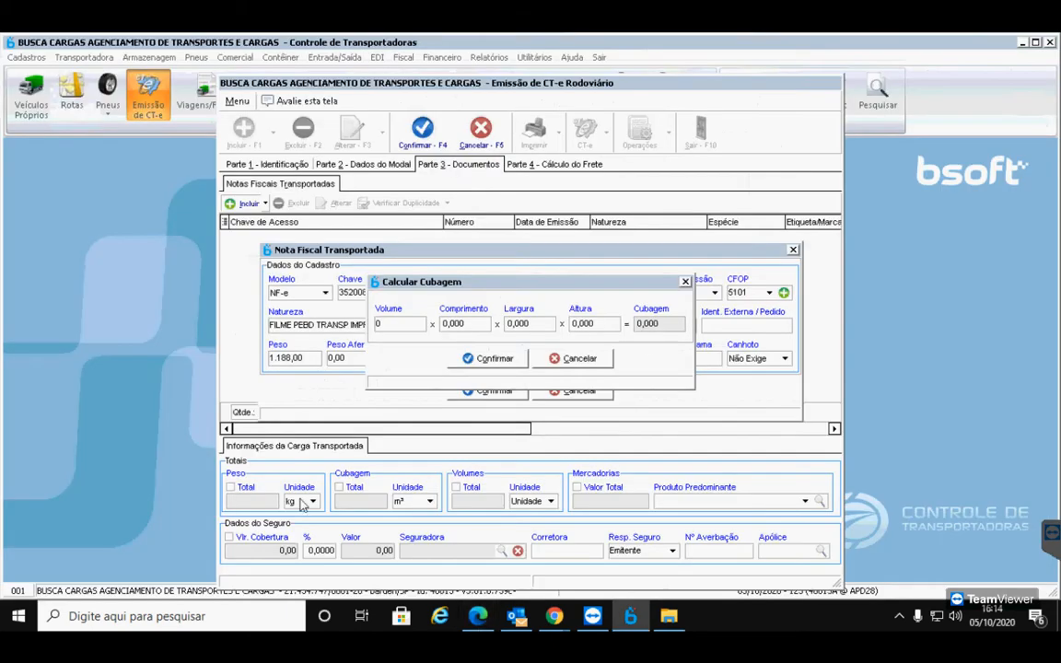
{"action": "type", "text": "24"}
{"action": "key", "text": "Tab"}
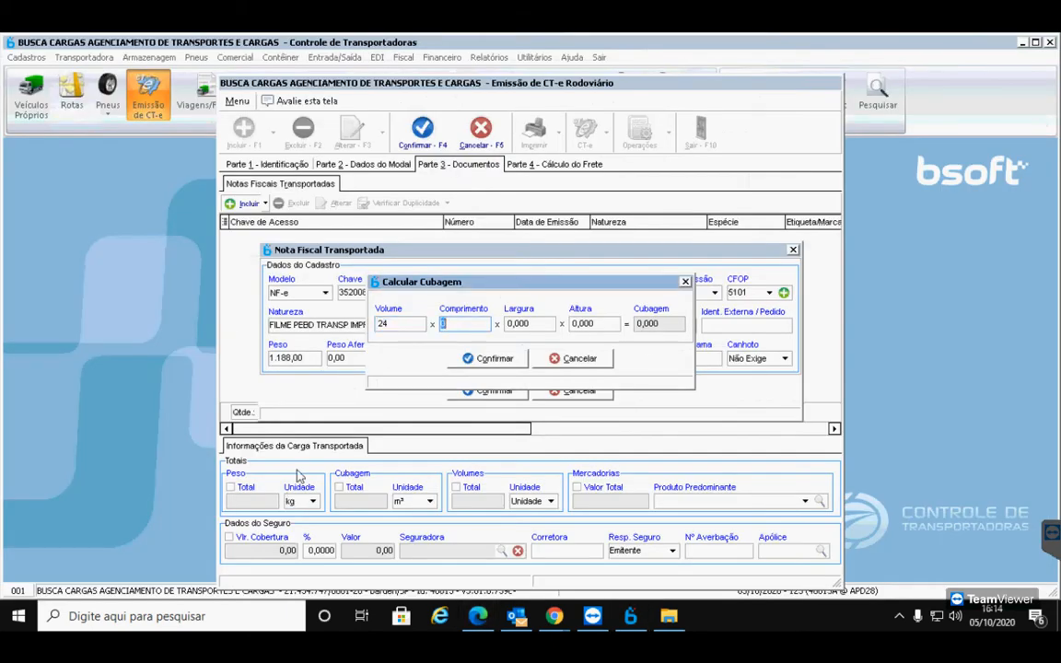
{"action": "key", "text": "Tab"}
{"action": "key", "text": "Tab"}
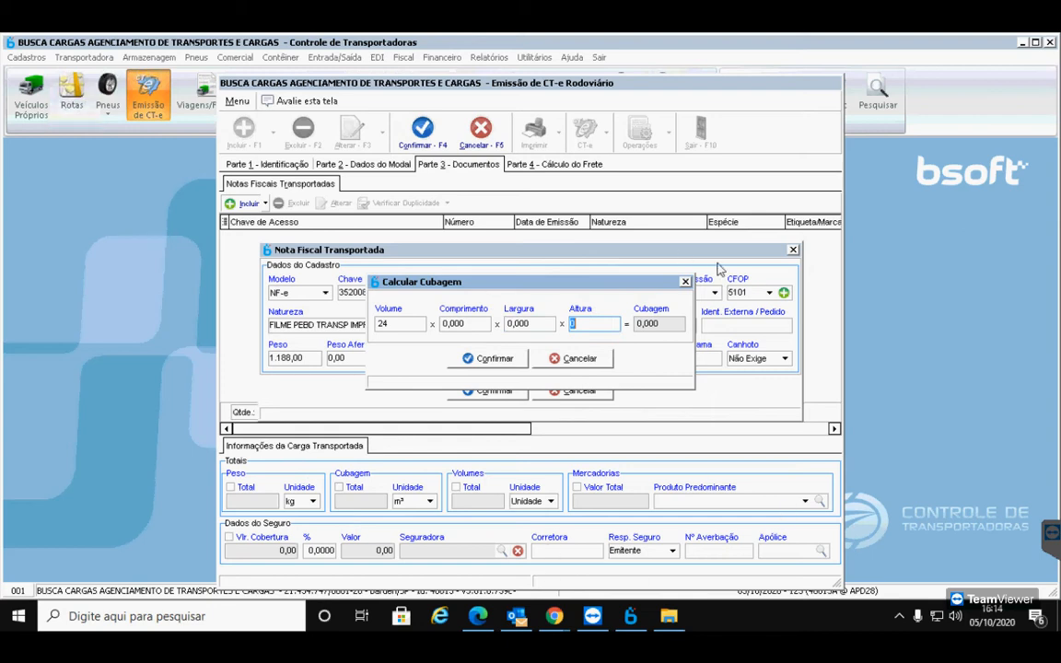
{"action": "key", "text": "Tab"}
Confirm the cubage and enter 24 volumes on the invoice
{"action": "key", "text": "Return"}
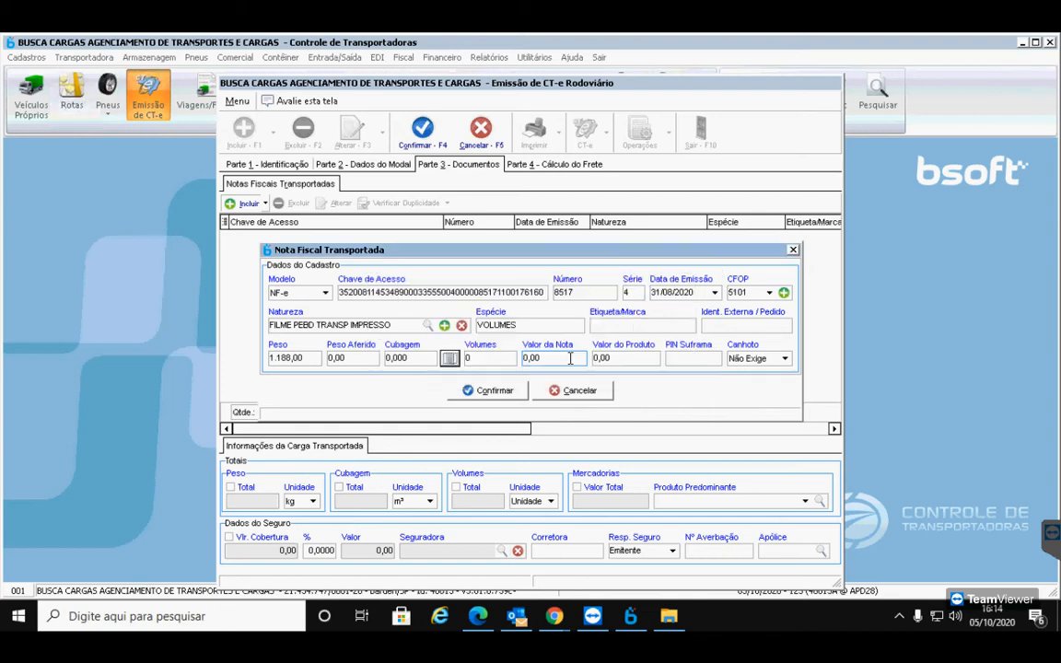
{"action": "left_click", "coordinate": [498, 359]}
{"action": "type", "text": "24"}
{"action": "key", "text": "Tab"}
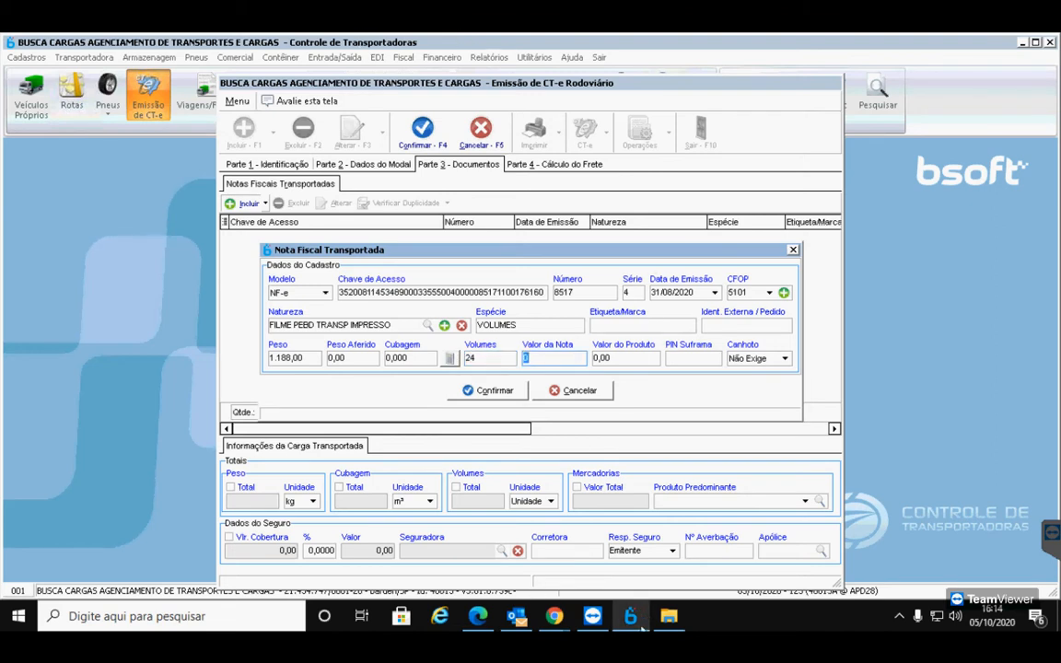
Copy the invoice total 15.629,33 from the PDF into note value and product value
{"action": "mouse_move", "coordinate": [642, 626]}
{"action": "left_click", "coordinate": [478, 616]}
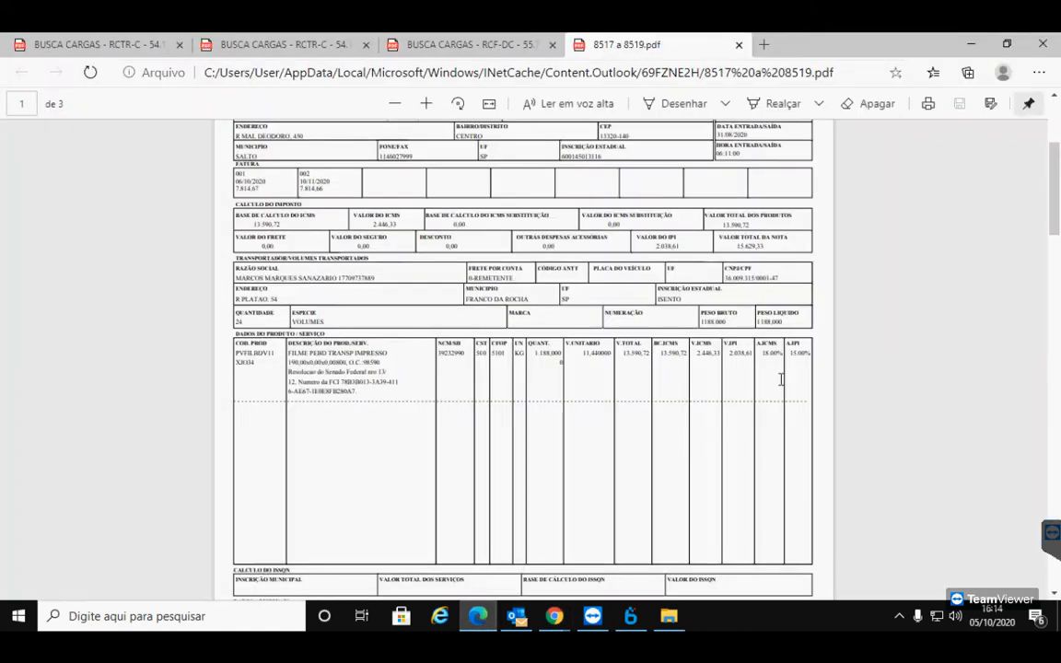
{"action": "left_click_drag", "start_coordinate": [767, 247], "coordinate": [739, 246]}
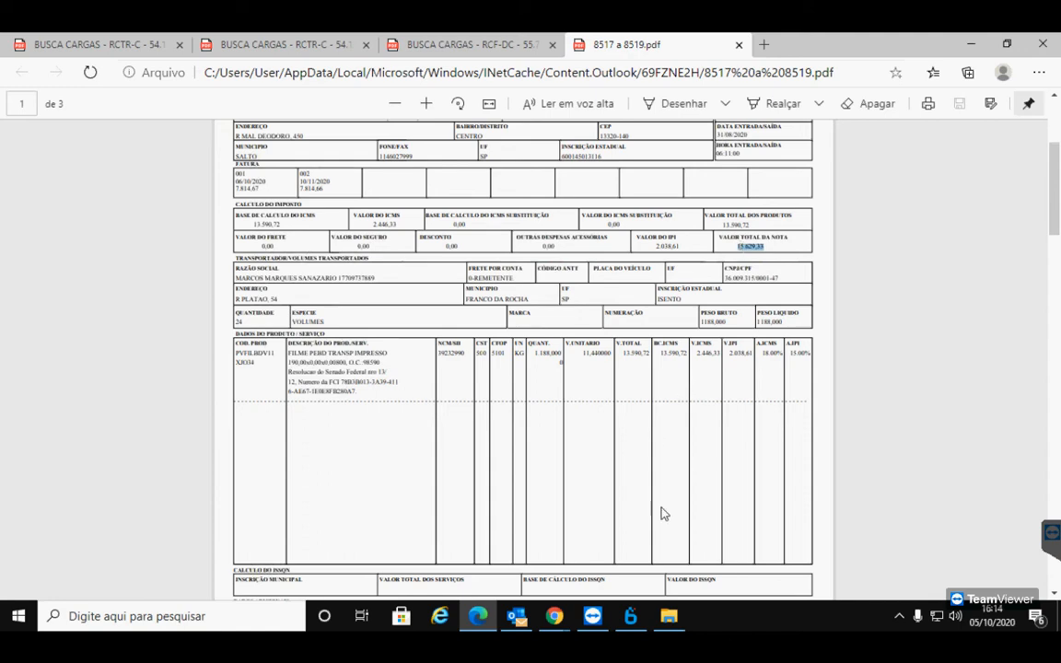
{"action": "left_click", "coordinate": [642, 612]}
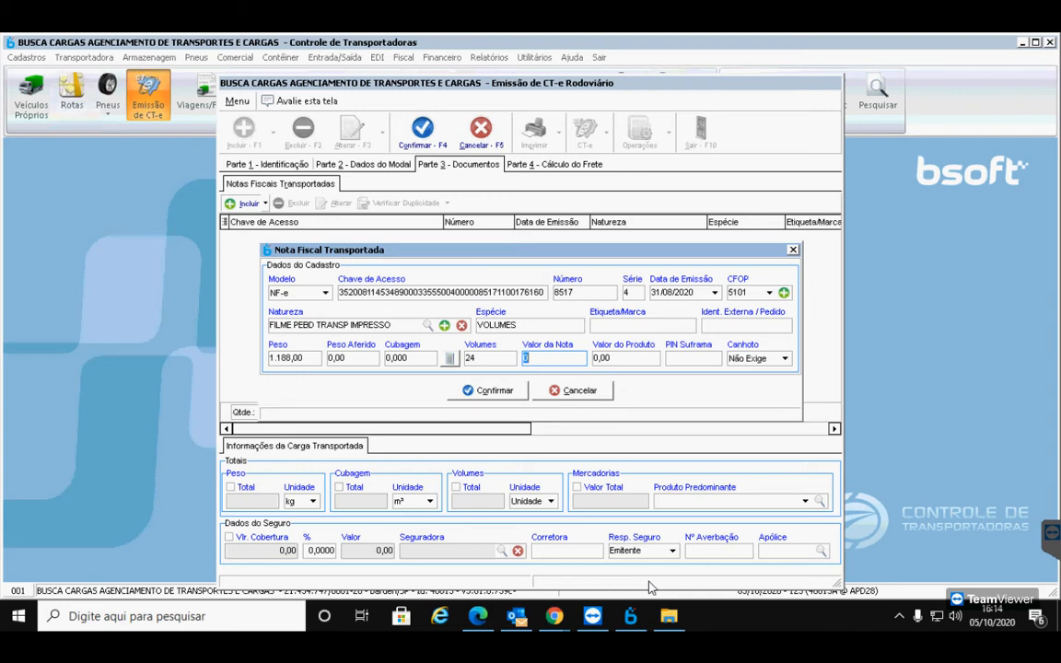
{"action": "type", "text": "15629,33"}
{"action": "key", "text": "Tab"}
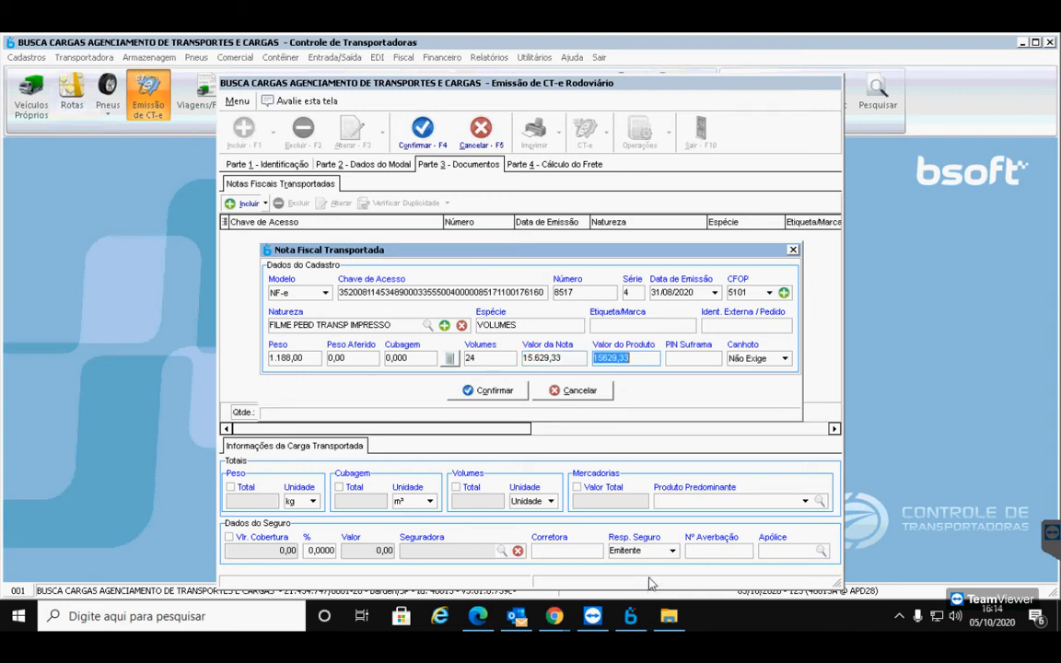
{"action": "key", "text": "Tab"}
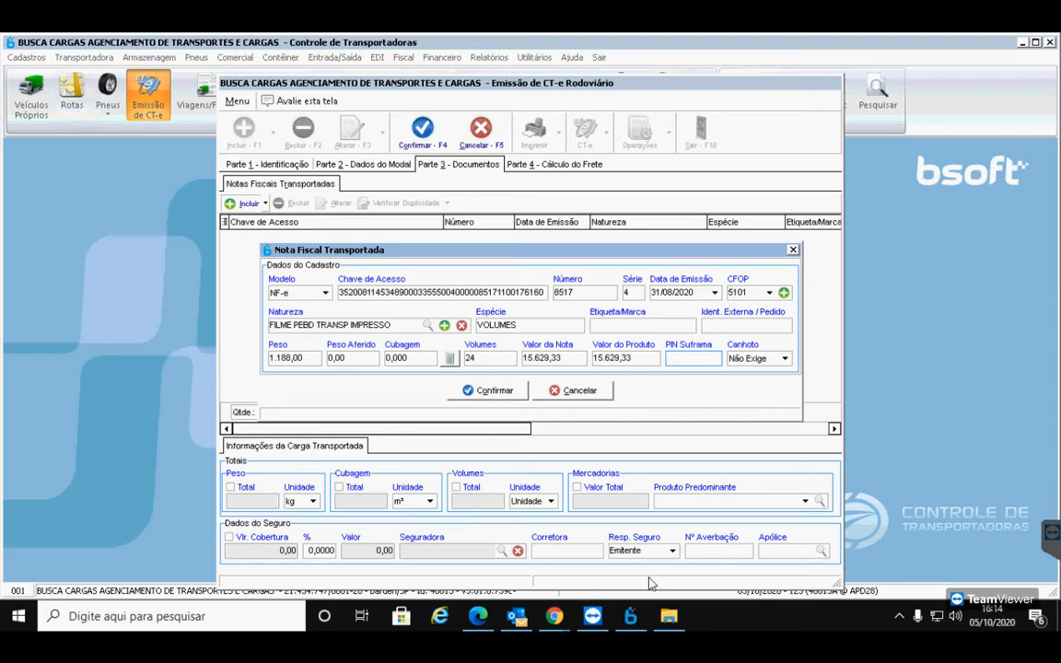
Set Canhoto to Exige to require a signed delivery receipt, and confirm the invoice
{"action": "left_click", "coordinate": [784, 359]}
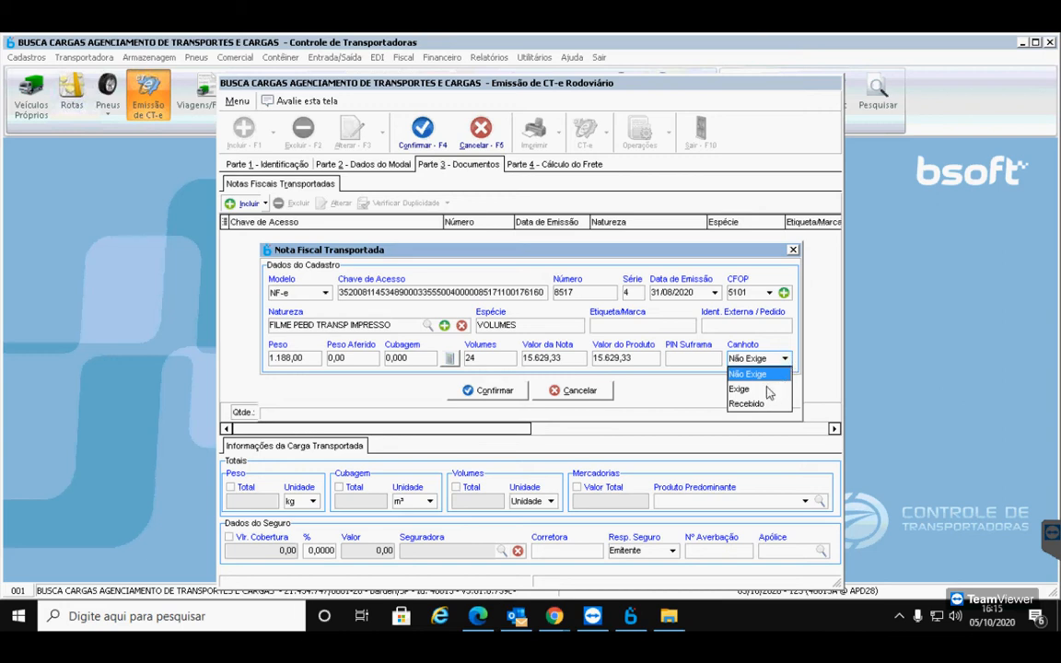
{"action": "left_click", "coordinate": [762, 389]}
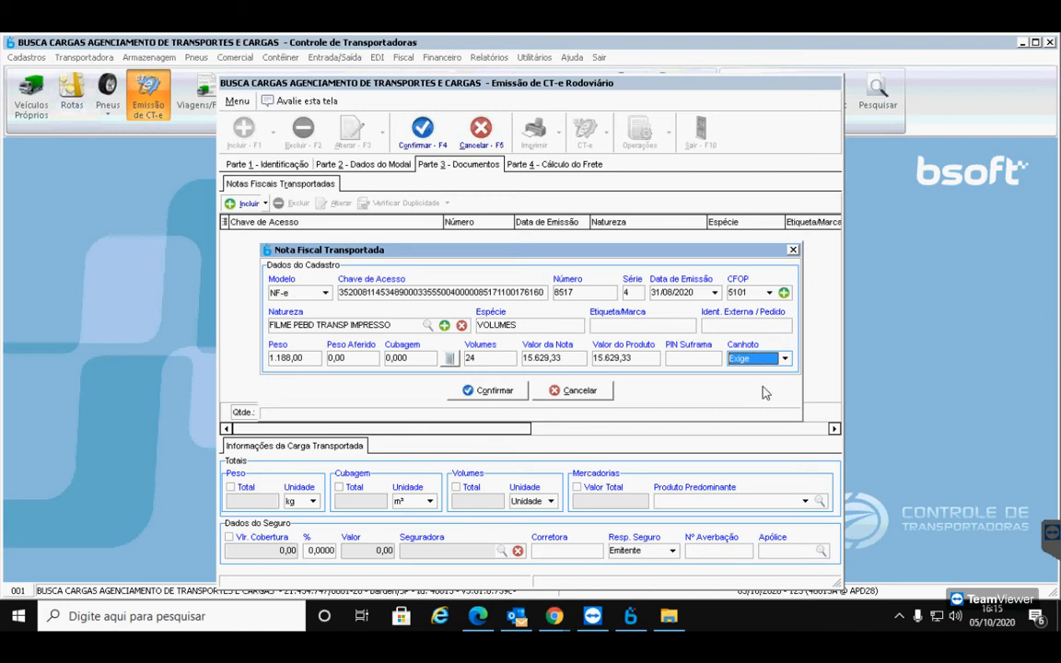
{"action": "left_click", "coordinate": [482, 394]}
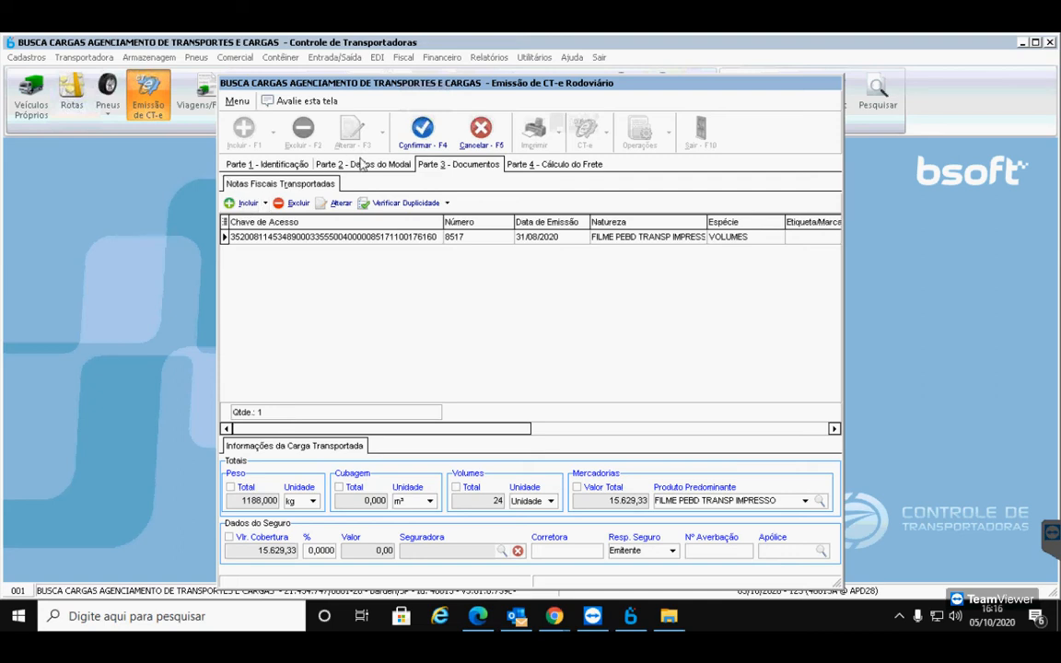
Go to the CT-e's Parte 4 - Cálculo do Frete page
{"action": "left_click", "coordinate": [556, 165]}
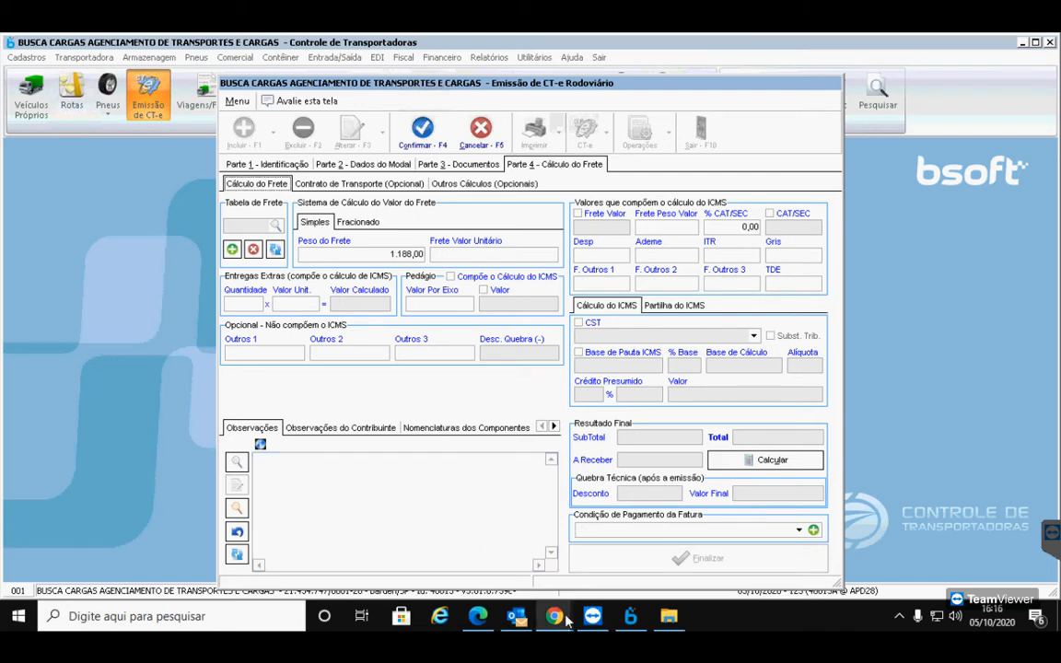
Briefly unmute and re-mute the microphone in the Google Meet call, then return to Bsoft
{"action": "mouse_move", "coordinate": [553, 617]}
{"action": "left_click", "coordinate": [519, 557]}
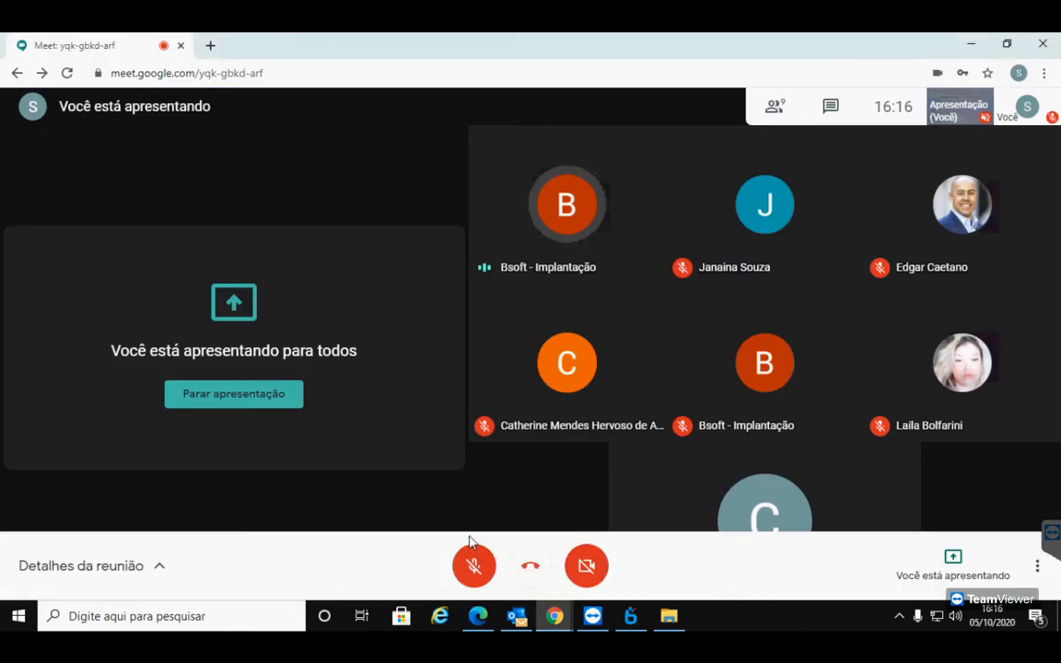
{"action": "left_click", "coordinate": [485, 576]}
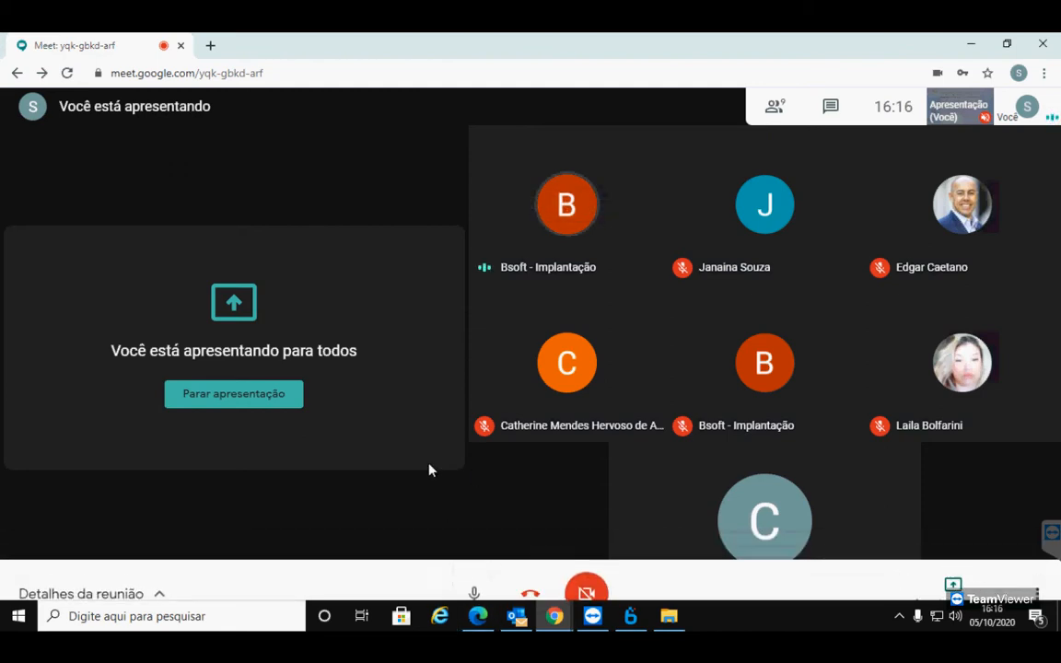
{"action": "left_click", "coordinate": [473, 566]}
{"action": "left_click", "coordinate": [630, 616]}
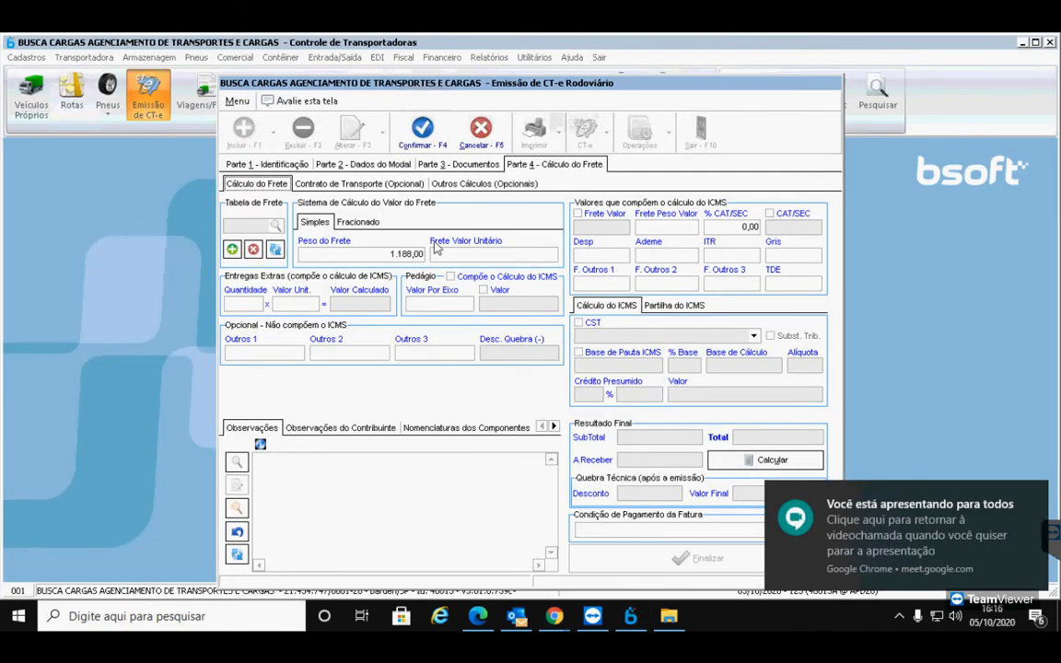
Set the freight value to 700,00, included in the ICMS calculation
{"action": "left_click", "coordinate": [491, 255]}
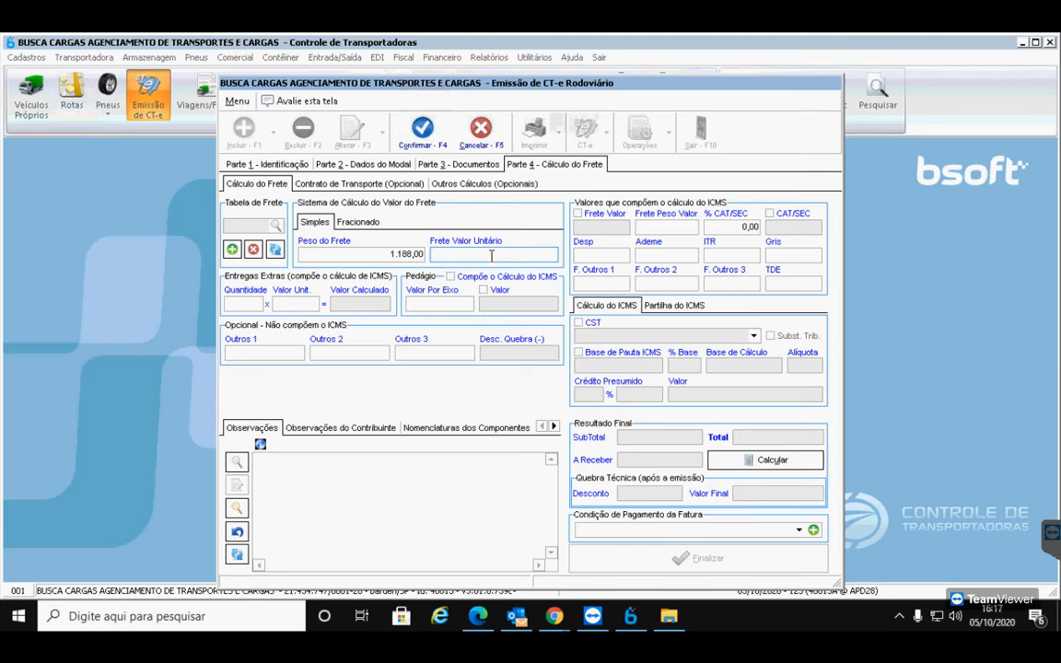
{"action": "left_click", "coordinate": [580, 214]}
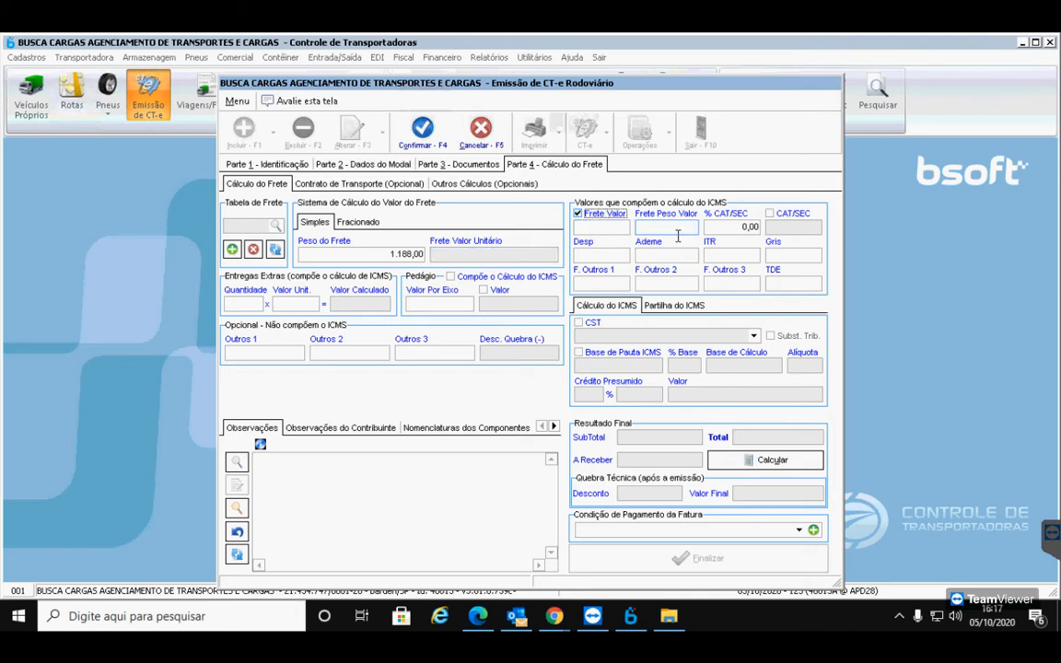
{"action": "left_click", "coordinate": [620, 227]}
{"action": "type", "text": "700,"}
{"action": "key", "text": "Tab"}
{"action": "key", "text": "Tab"}
{"action": "key", "text": "Tab"}
{"action": "key", "text": "Tab"}
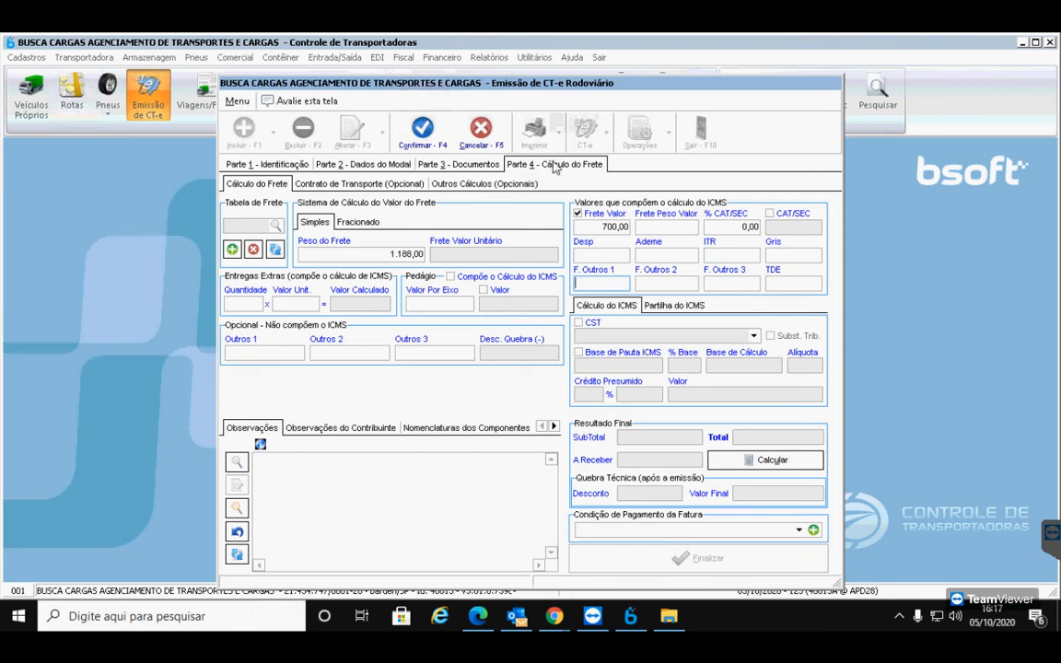
Add a fixed toll of 81,60 and calculate, giving ICMS 84,00 and total R$ 865,60
{"action": "left_click", "coordinate": [495, 293]}
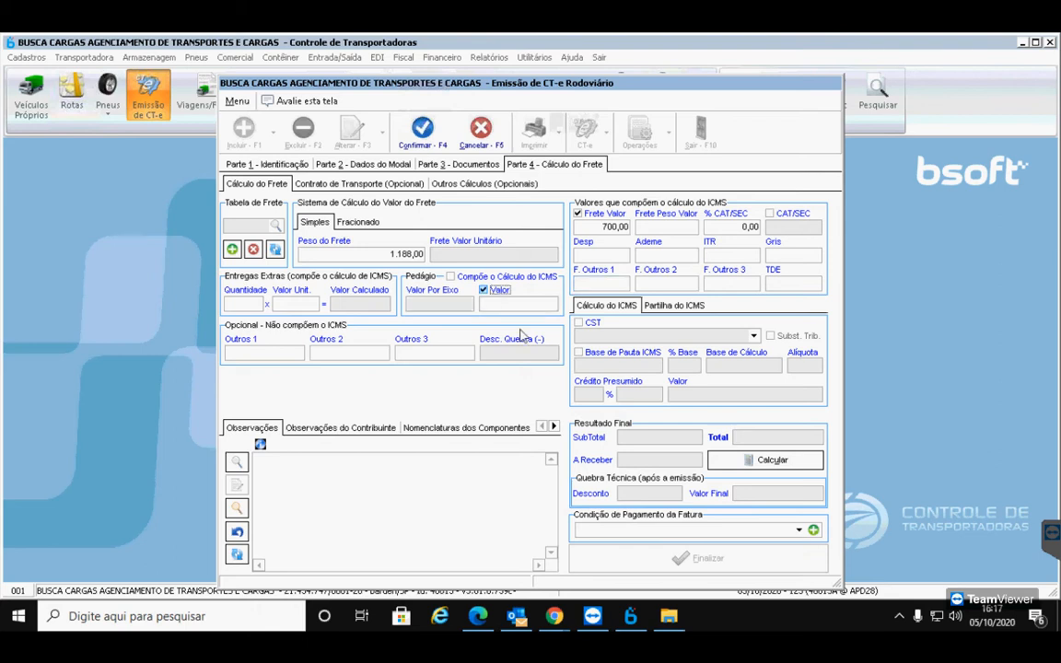
{"action": "type", "text": "81,60"}
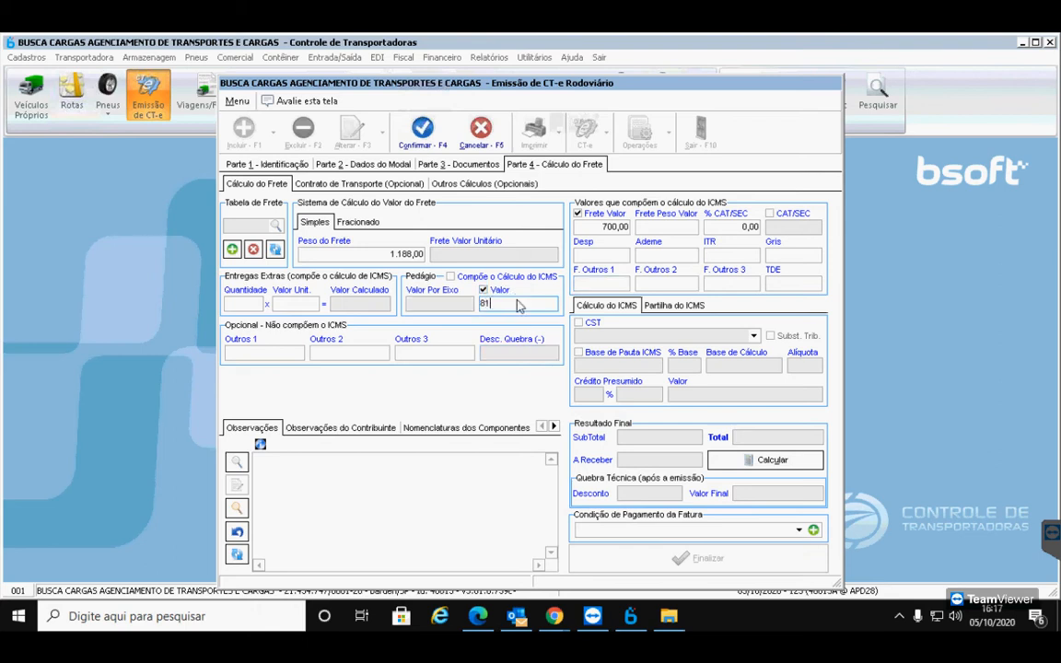
{"action": "key", "text": "Tab"}
{"action": "key", "text": "Tab"}
{"action": "key", "text": "Tab"}
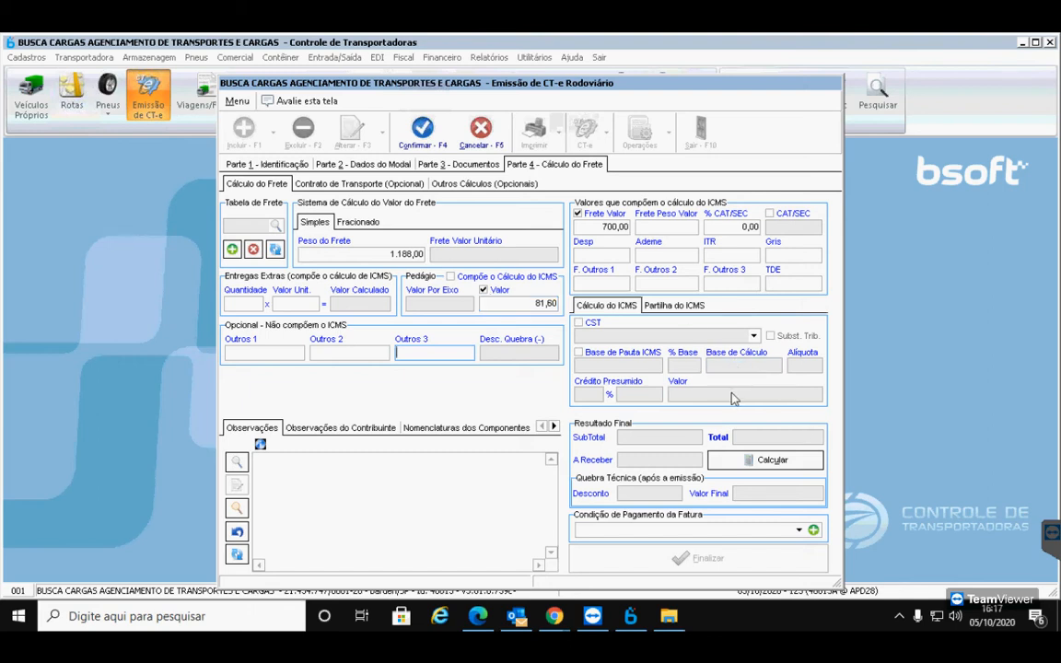
{"action": "left_click", "coordinate": [755, 458]}
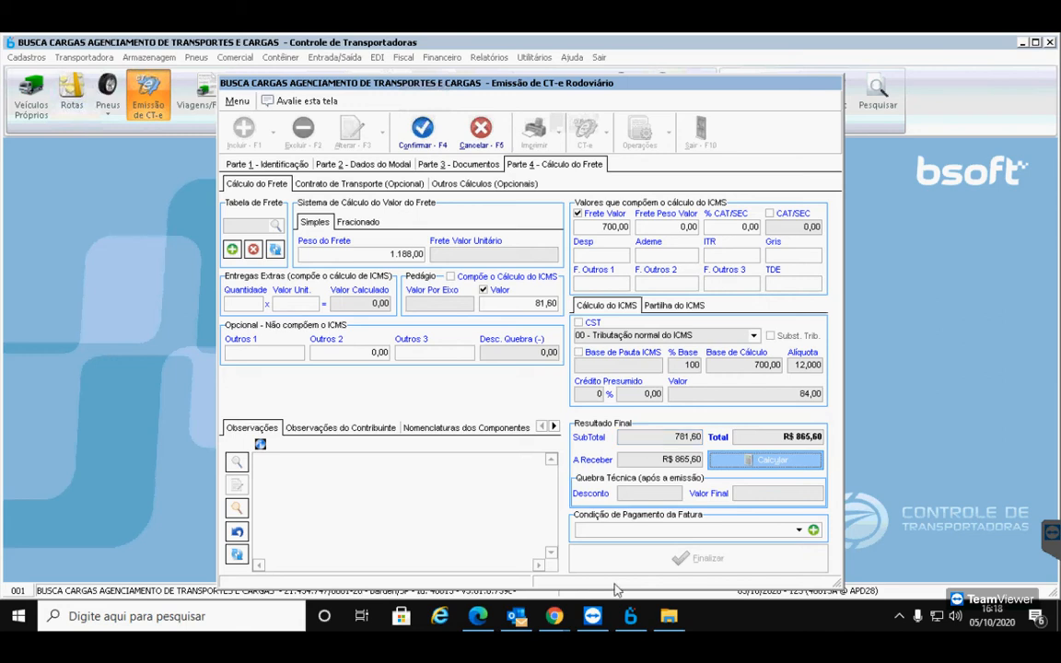
{"action": "mouse_move", "coordinate": [554, 616]}
{"action": "left_click", "coordinate": [465, 557]}
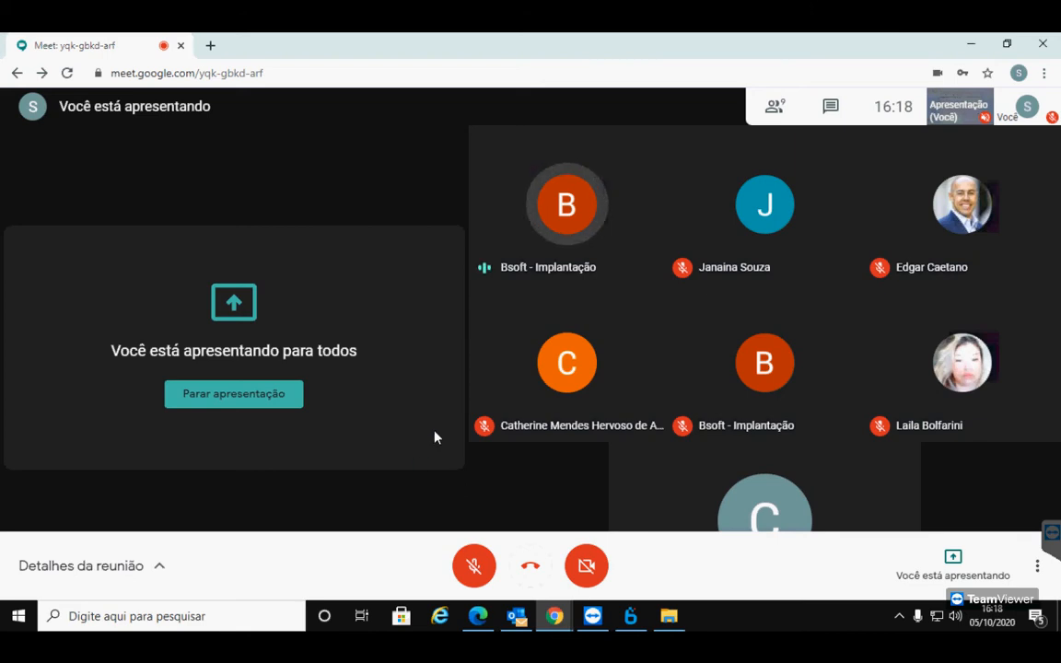
Speak in Meet with the microphone on, mute it again, and return to the Bsoft freight screen
{"action": "left_click", "coordinate": [477, 567]}
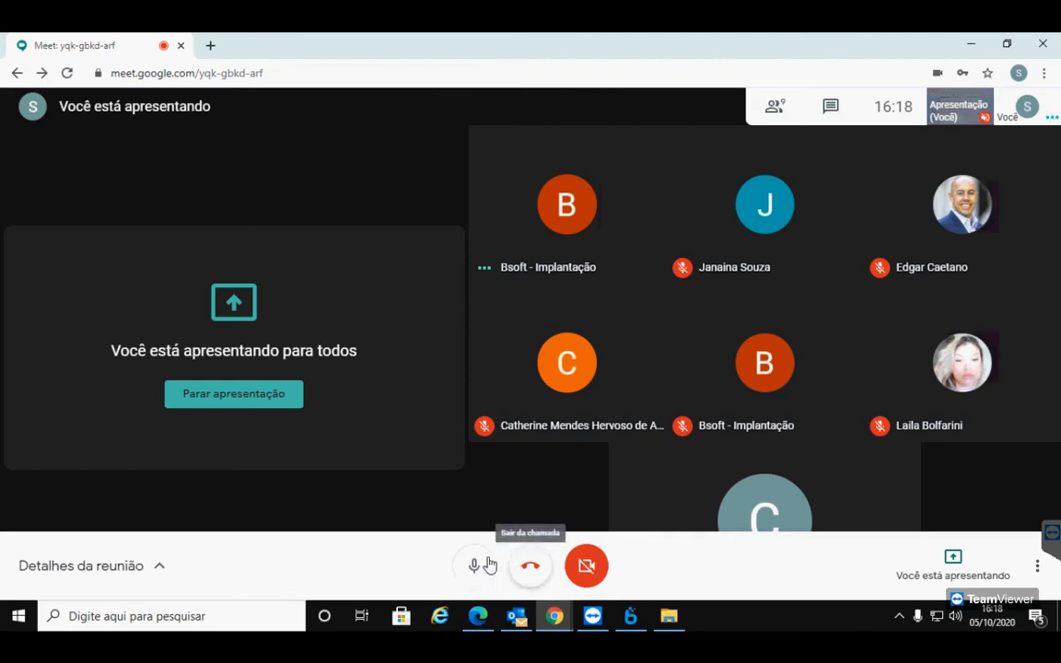
{"action": "left_click", "coordinate": [479, 566]}
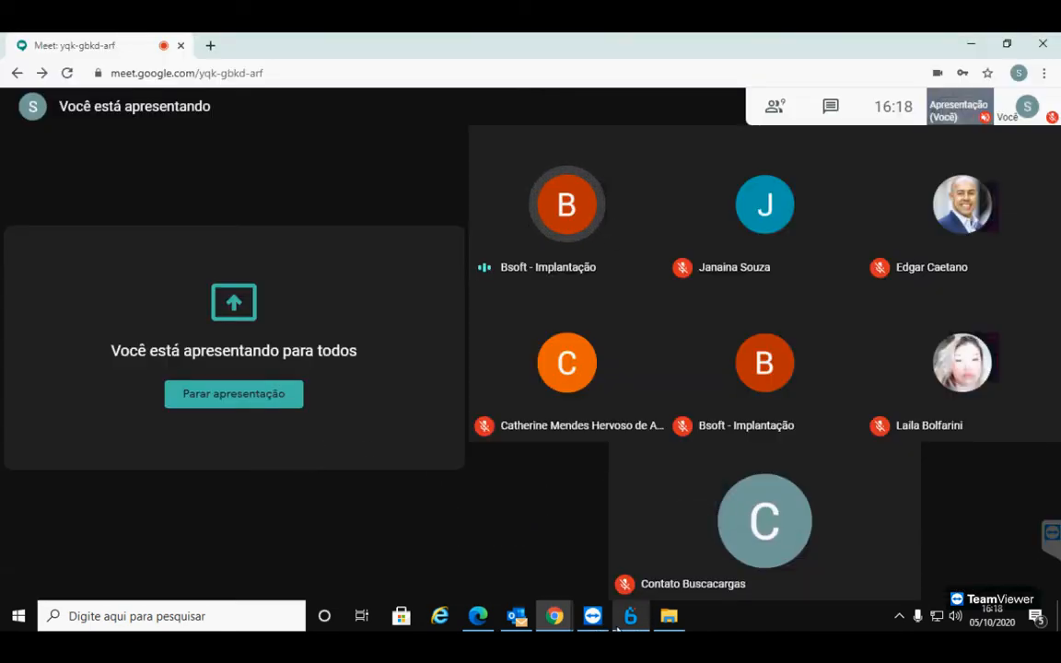
{"action": "left_click", "coordinate": [630, 616]}
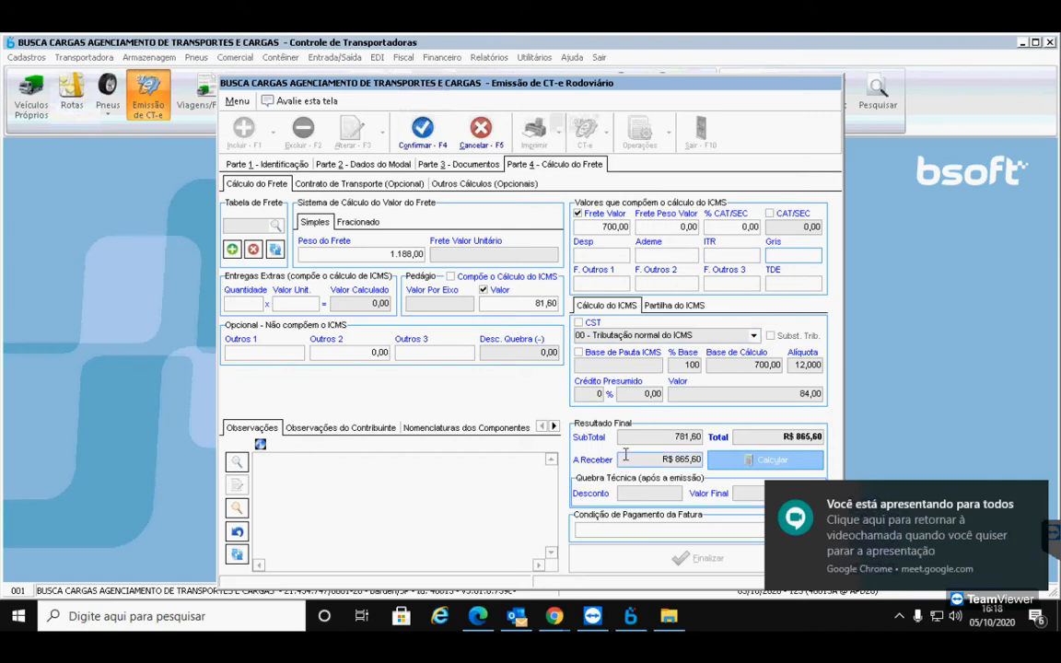
Enter 0,17 as Gris, recalculate with the total staying R$ 865,60, then return to Meet
{"action": "type", "text": "17"}
{"action": "key", "text": "Tab"}
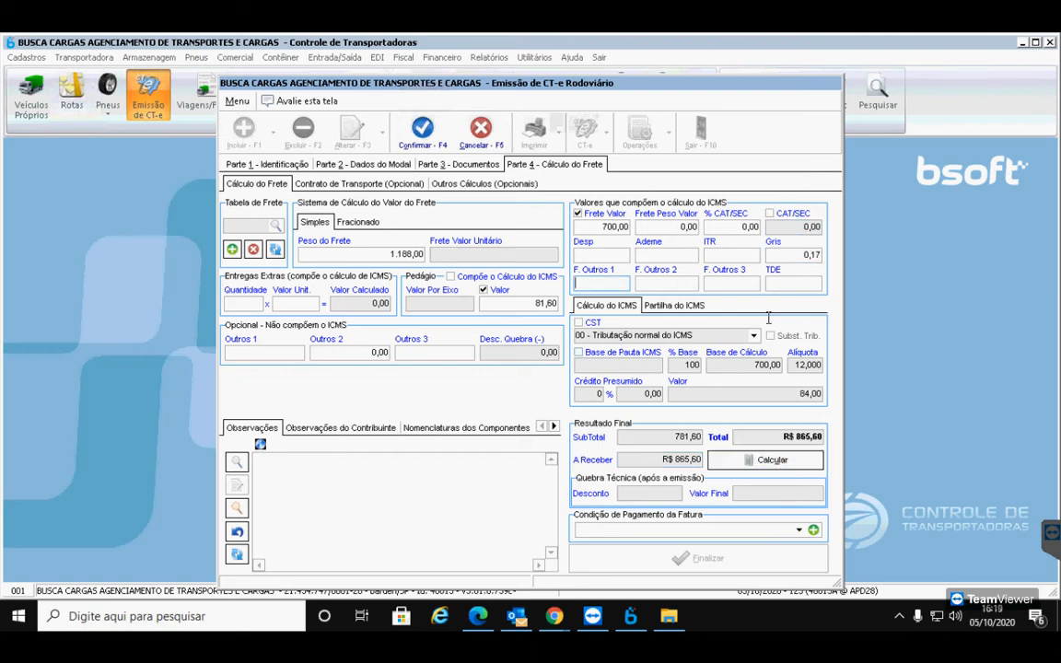
{"action": "left_click", "coordinate": [768, 459]}
{"action": "mouse_move", "coordinate": [553, 617]}
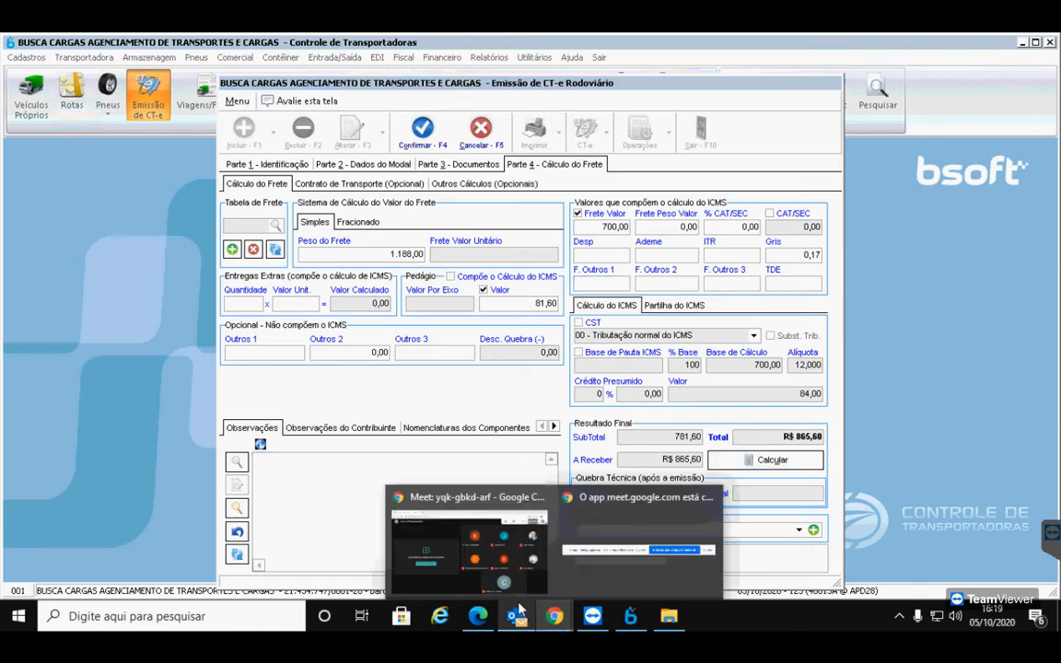
{"action": "left_click", "coordinate": [459, 553]}
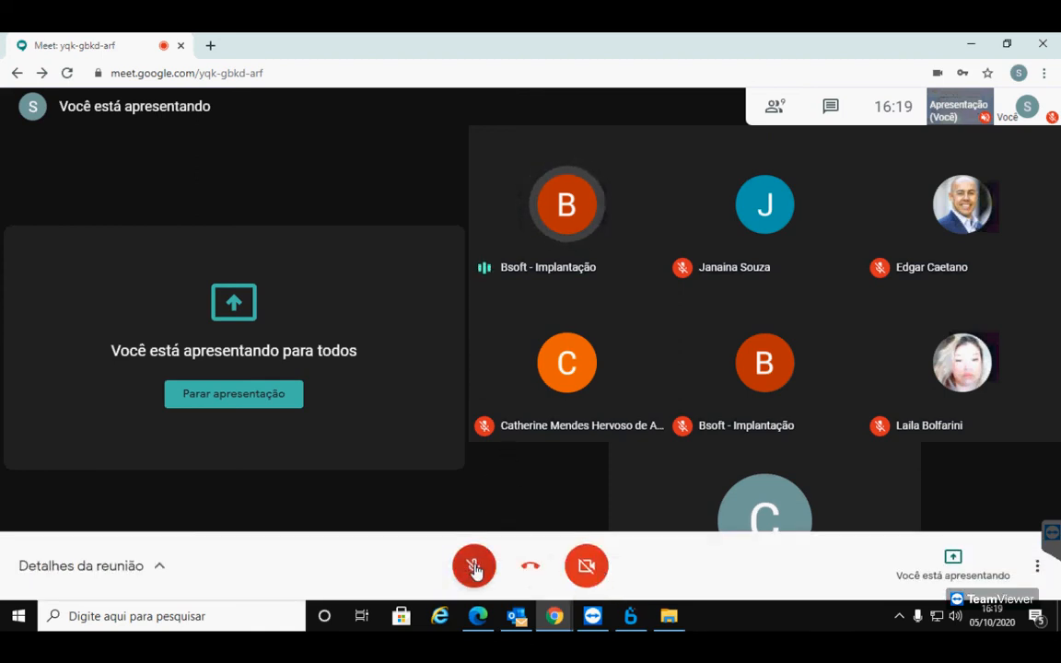
Unmute the Meet microphone briefly, mute it again, and bring Bsoft's CT-e freight screen back
{"action": "left_click", "coordinate": [473, 567]}
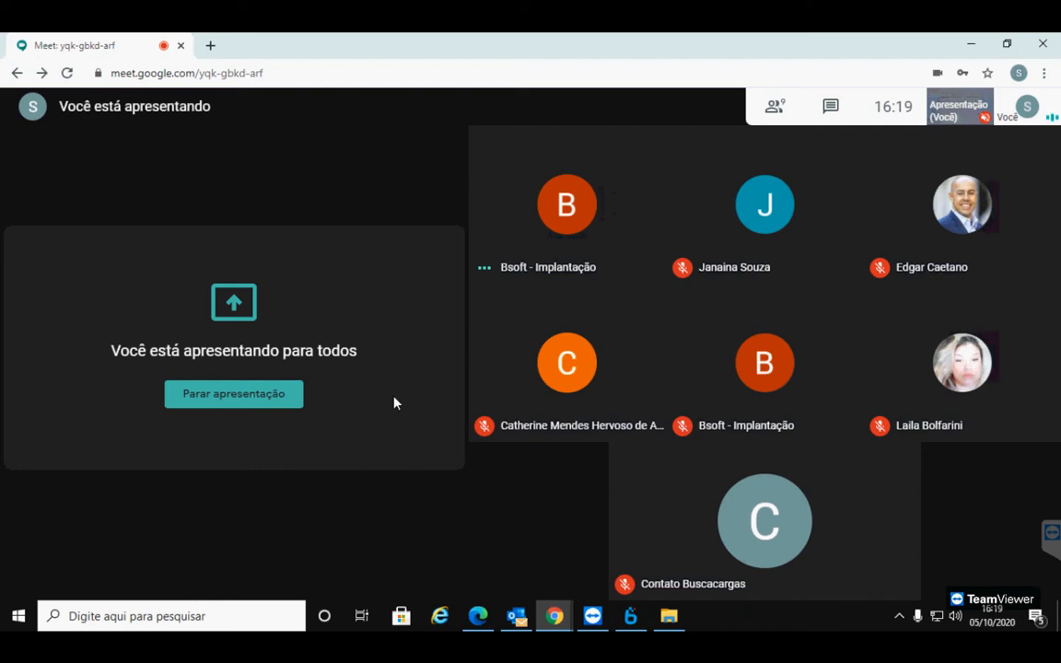
{"action": "mouse_move", "coordinate": [428, 549]}
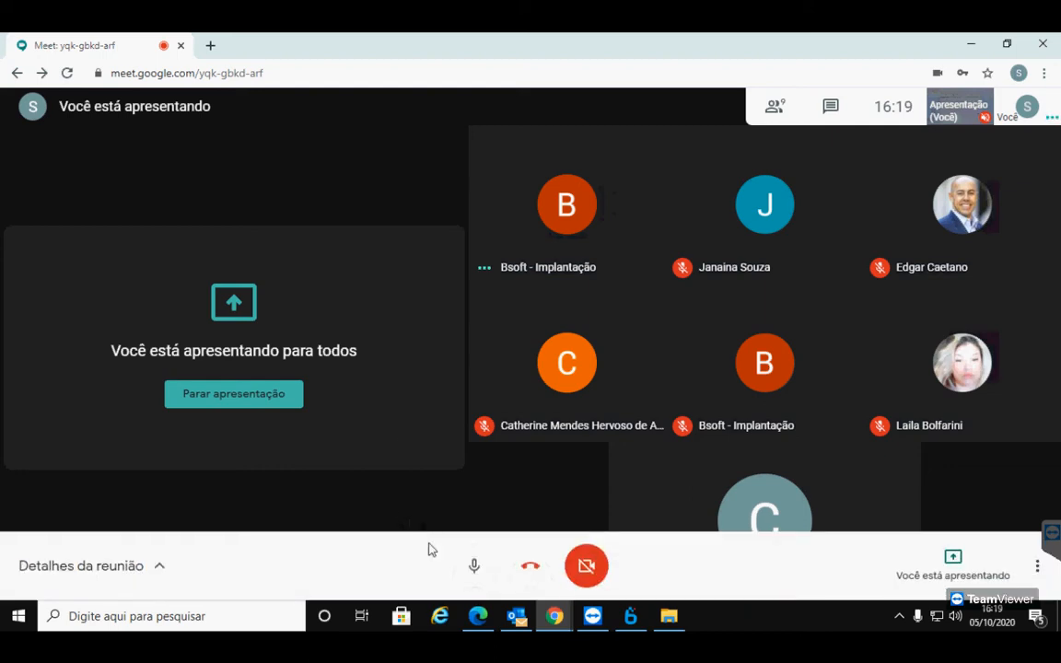
{"action": "left_click", "coordinate": [472, 569]}
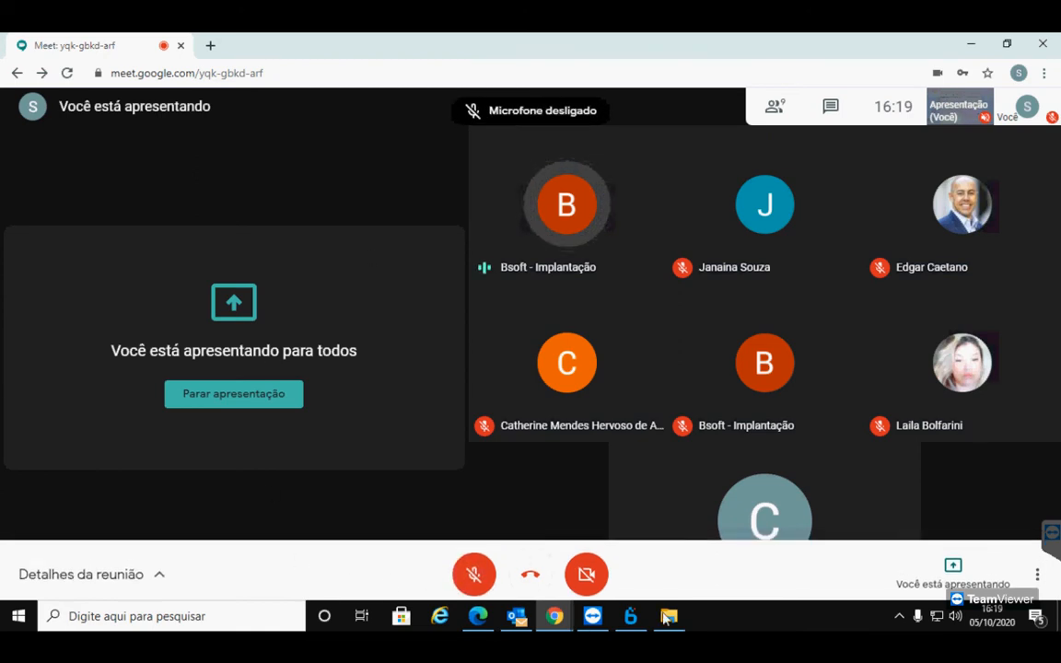
{"action": "left_click", "coordinate": [630, 615]}
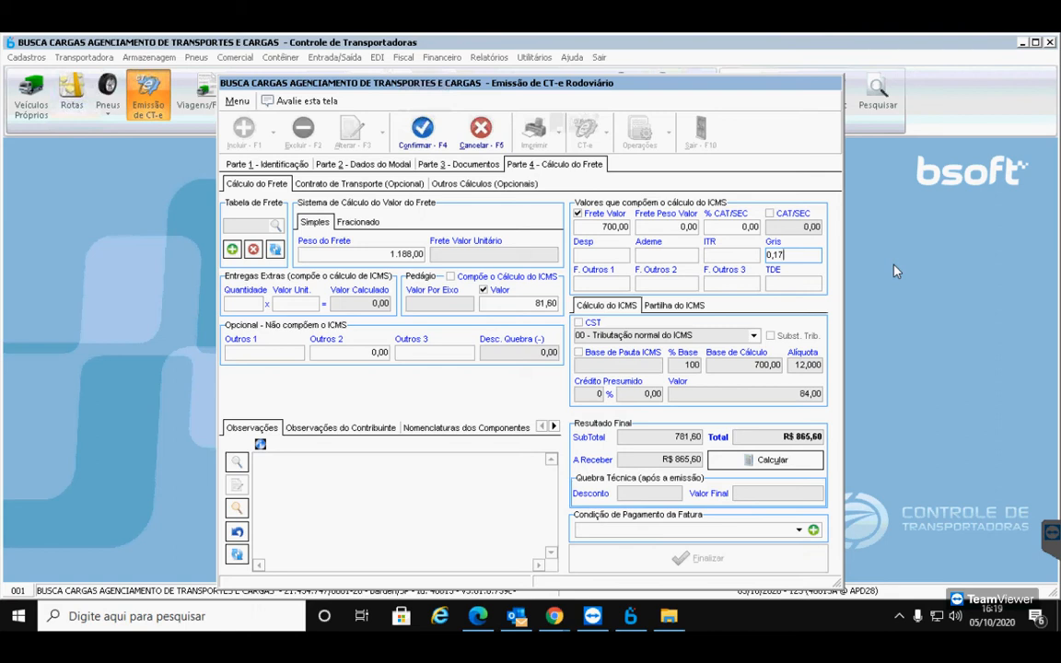
Clear Gris, set % CAT/SEC to 0,17 and recalculate (ICMS 87,19, total R$ 895,36), then return to Meet
{"action": "key", "text": "BackSpace"}
{"action": "key", "text": "BackSpace"}
{"action": "key", "text": "BackSpace"}
{"action": "key", "text": "BackSpace"}
{"action": "left_click", "coordinate": [743, 226]}
{"action": "key", "text": "BackSpace"}
{"action": "key", "text": "BackSpace"}
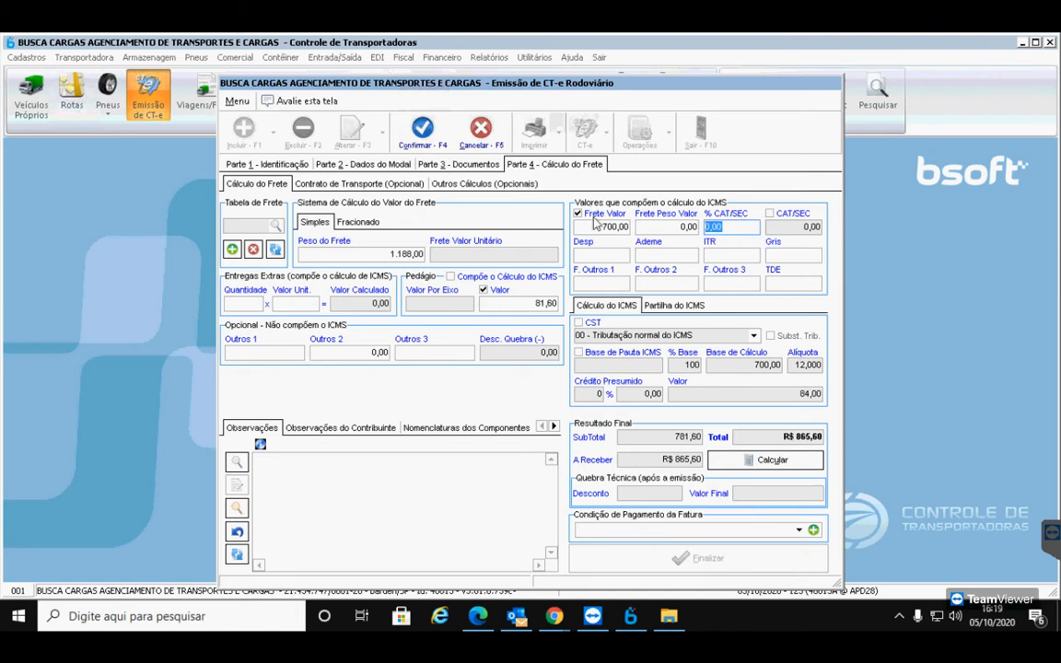
{"action": "type", "text": "17"}
{"action": "key", "text": "Tab"}
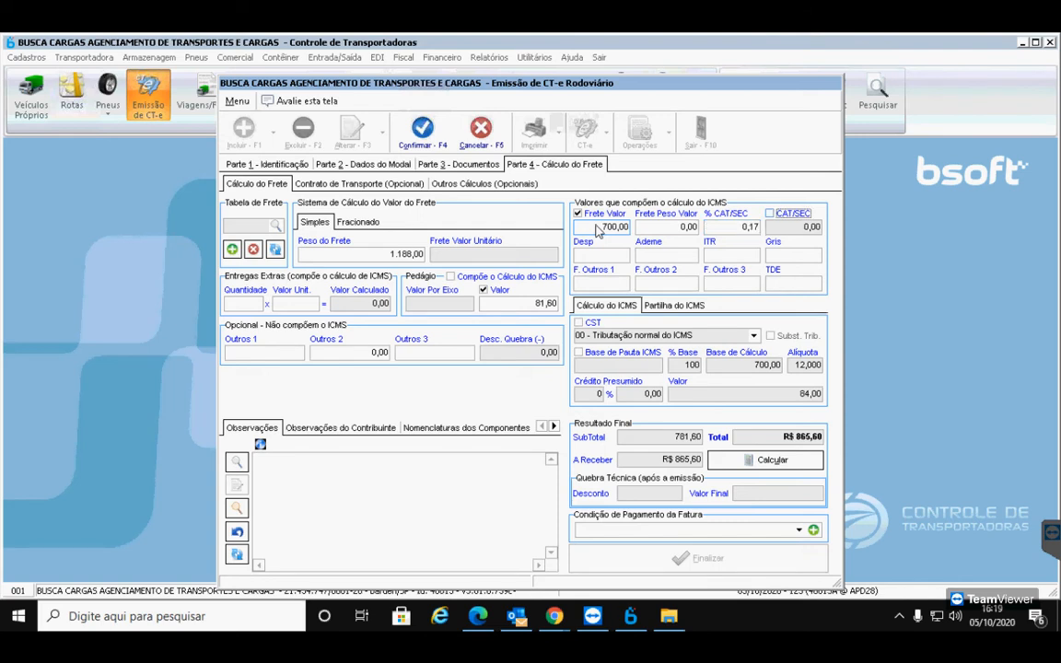
{"action": "key", "text": "Tab"}
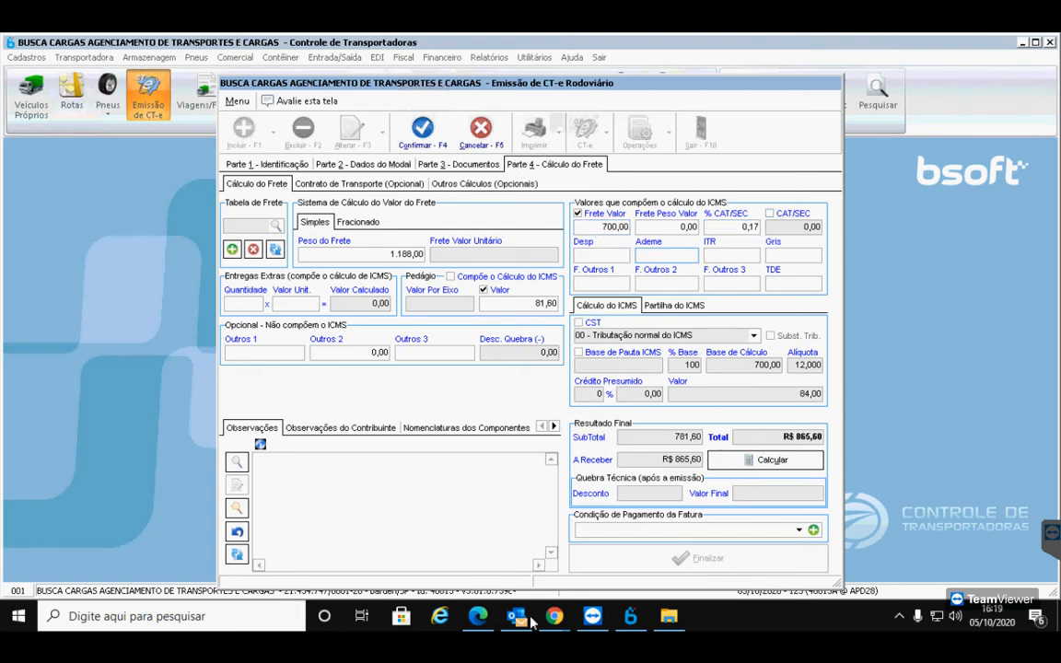
{"action": "left_click", "coordinate": [759, 463]}
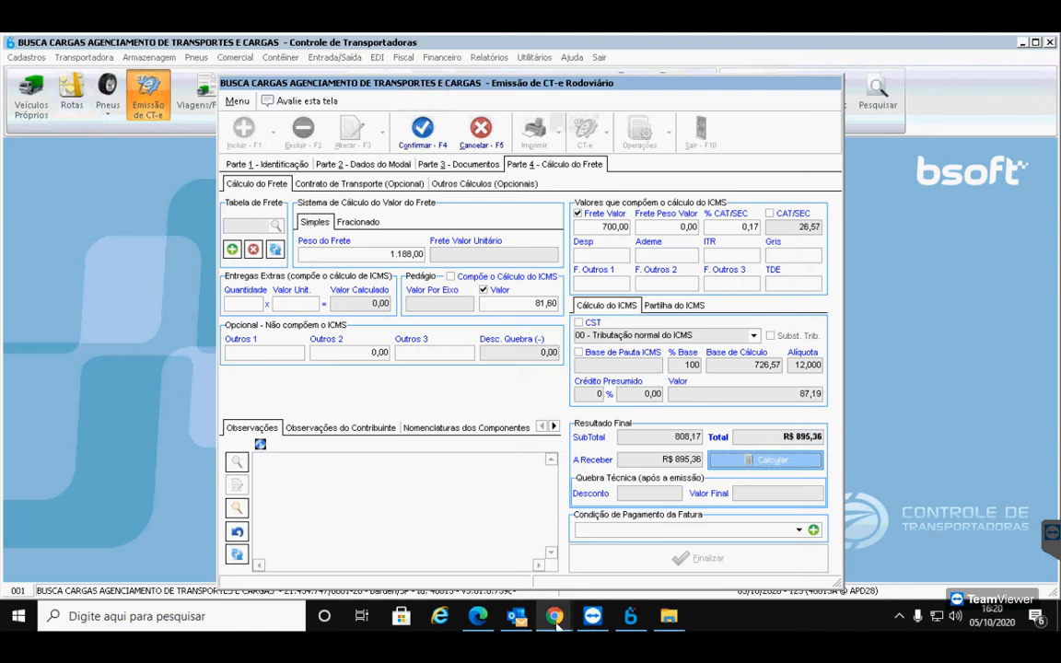
{"action": "mouse_move", "coordinate": [553, 615]}
{"action": "left_click", "coordinate": [462, 547]}
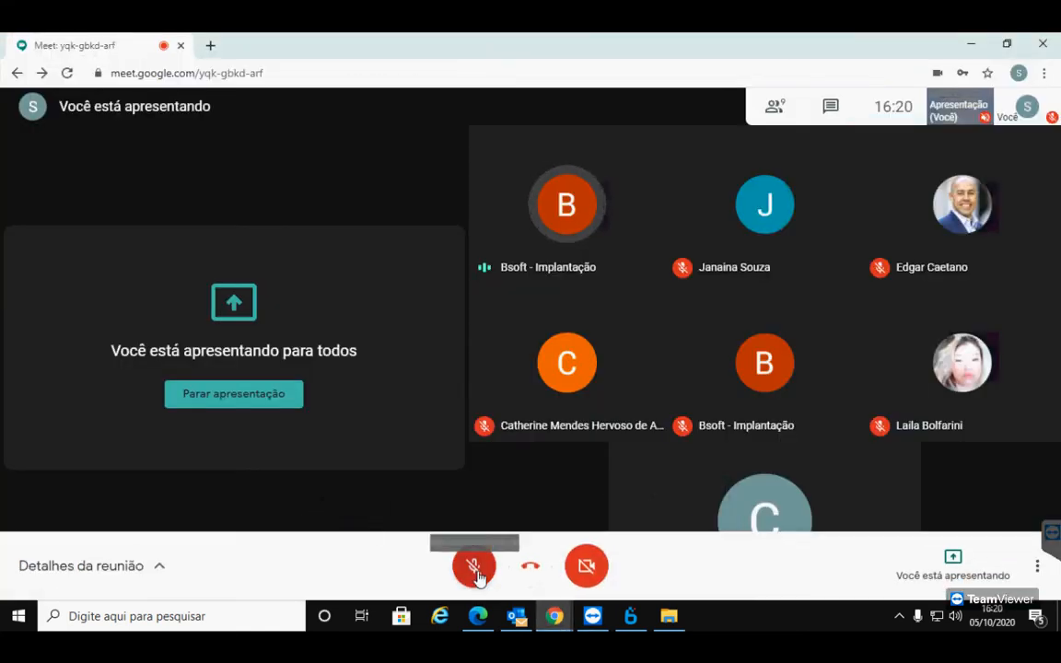
Briefly unmute and re-mute the microphone, then glance at the Bsoft freight calculation
{"action": "left_click", "coordinate": [475, 573]}
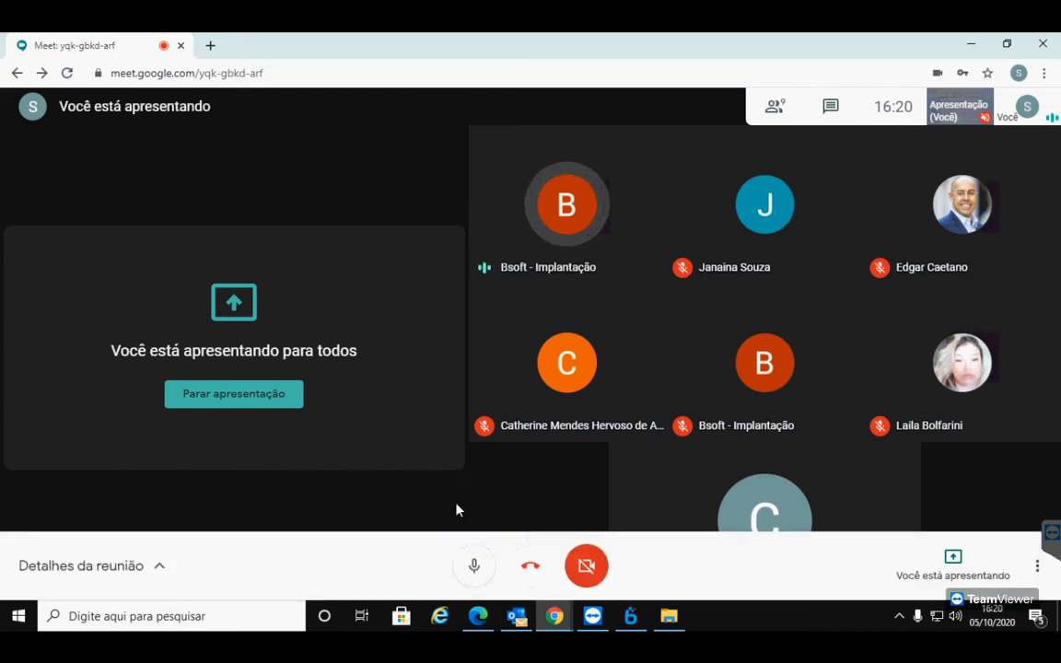
{"action": "left_click", "coordinate": [474, 565]}
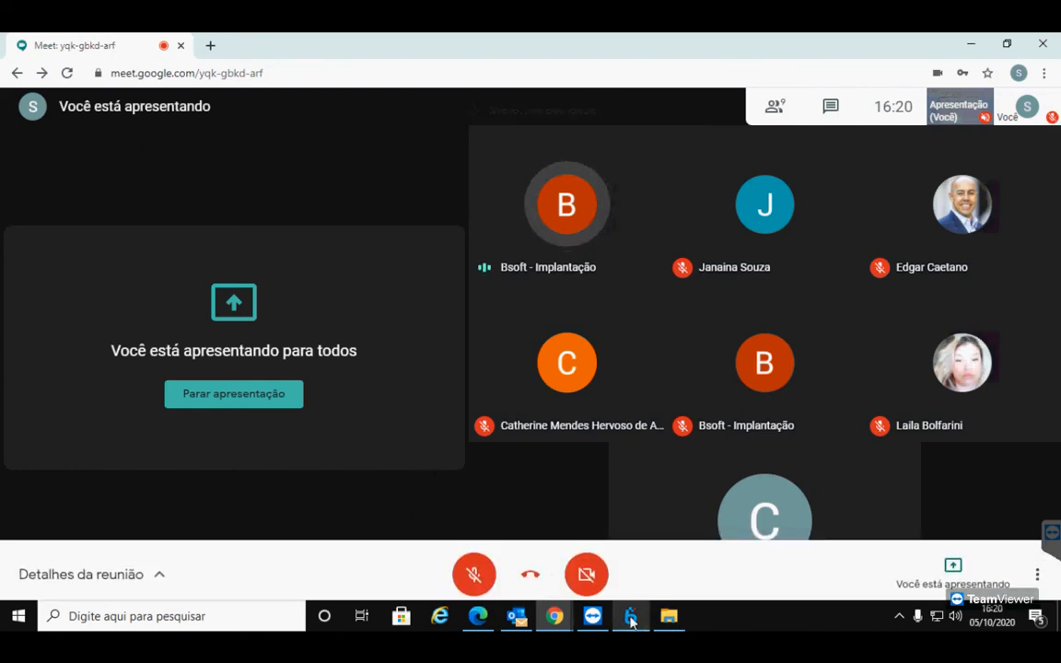
{"action": "left_click", "coordinate": [630, 615]}
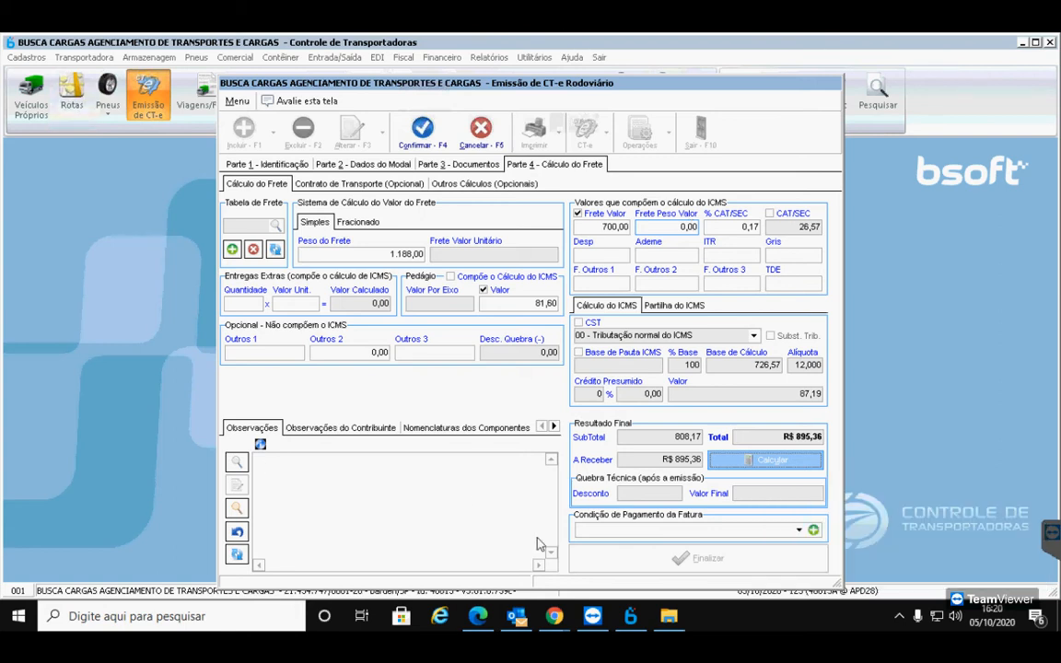
Return to the Meet call and turn the microphone on with Ctrl+D
{"action": "mouse_move", "coordinate": [554, 615]}
{"action": "left_click", "coordinate": [488, 548]}
{"action": "key", "text": "ctrl+d"}
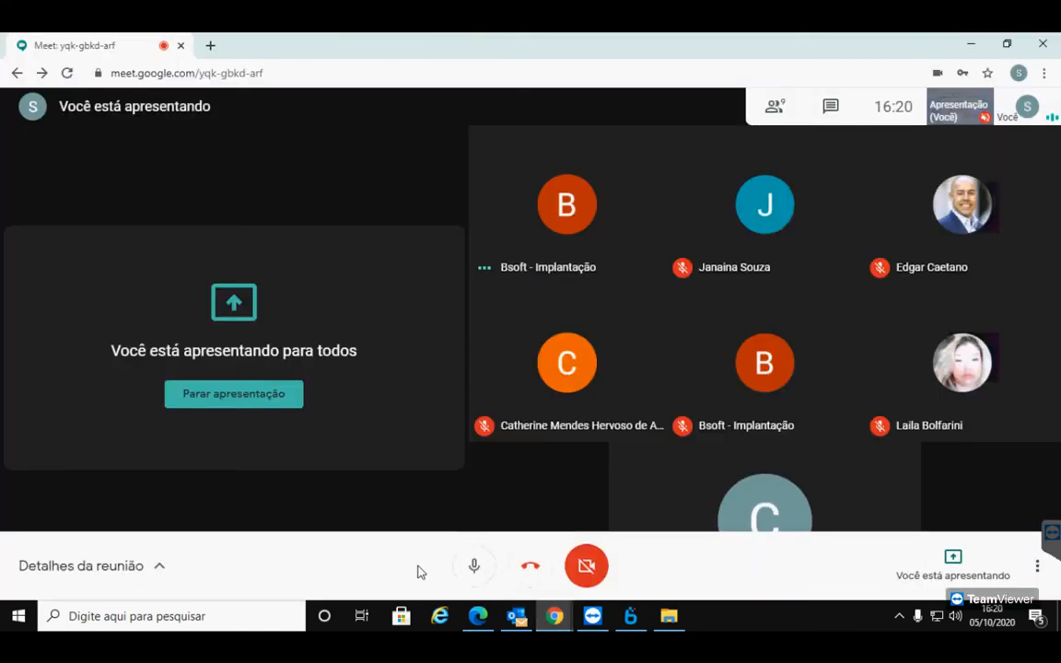
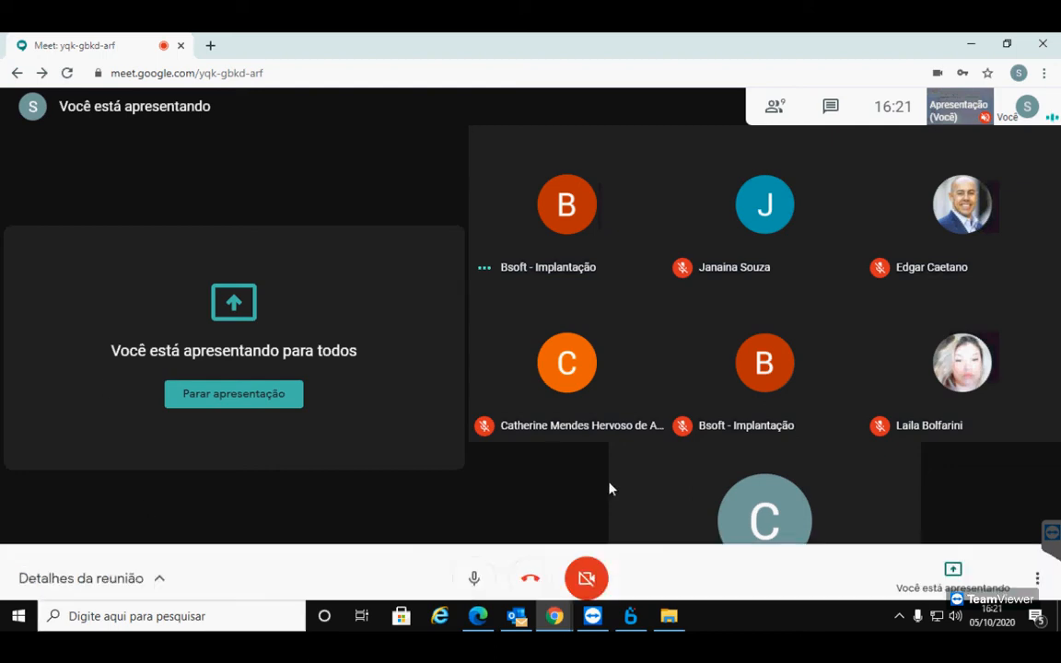
Mute the Meet microphone and bring the Bsoft CT-e emission window back up
{"action": "mouse_move", "coordinate": [501, 404]}
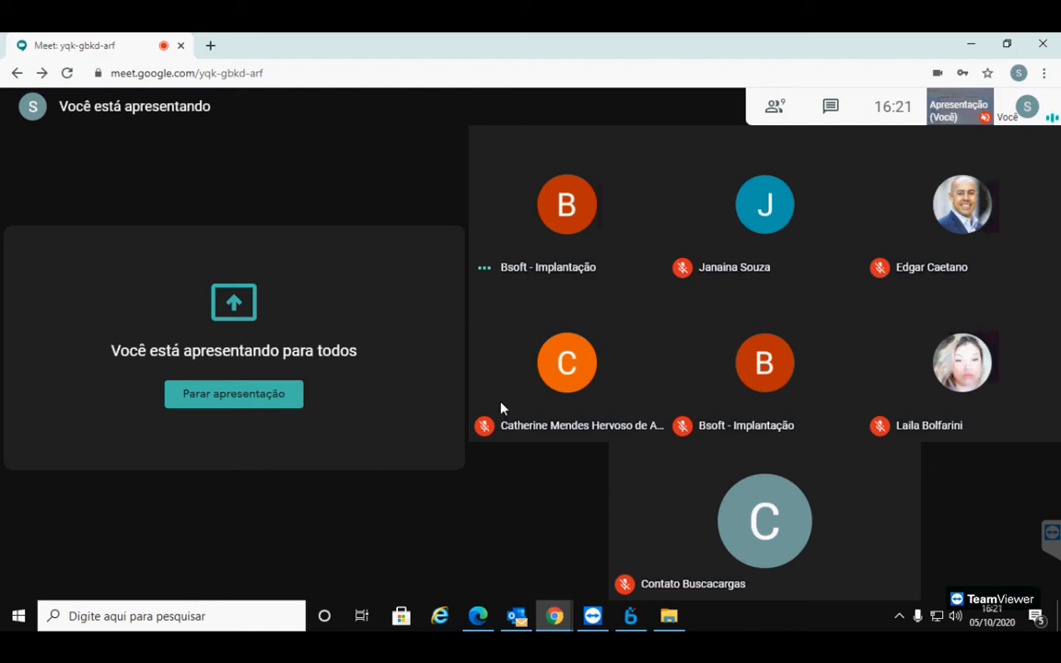
{"action": "mouse_move", "coordinate": [501, 530]}
{"action": "left_click", "coordinate": [476, 568]}
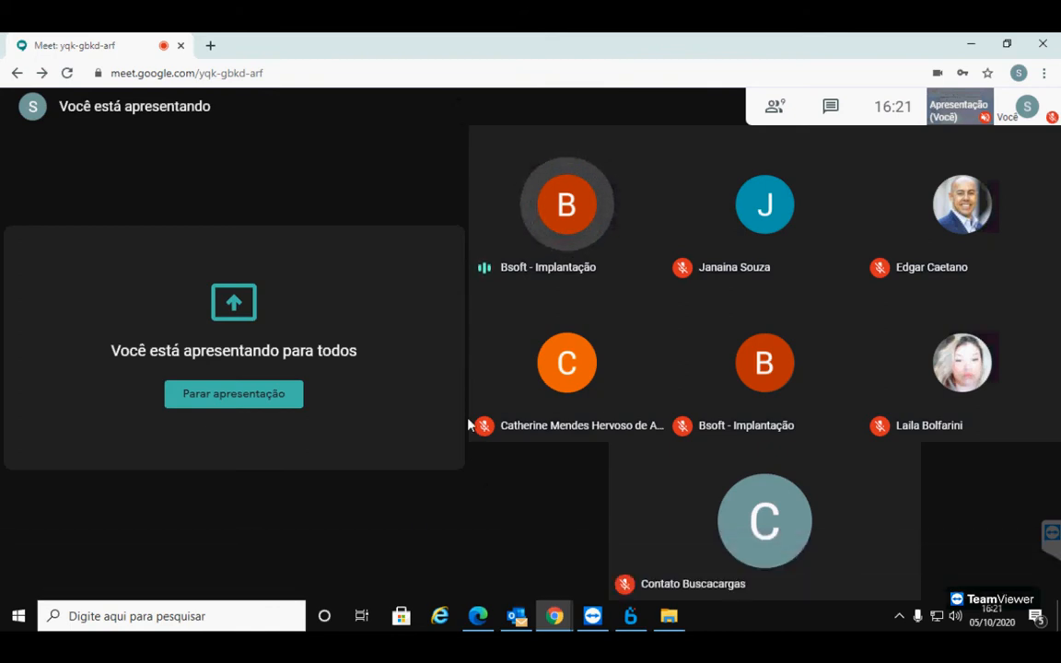
{"action": "left_click", "coordinate": [630, 615]}
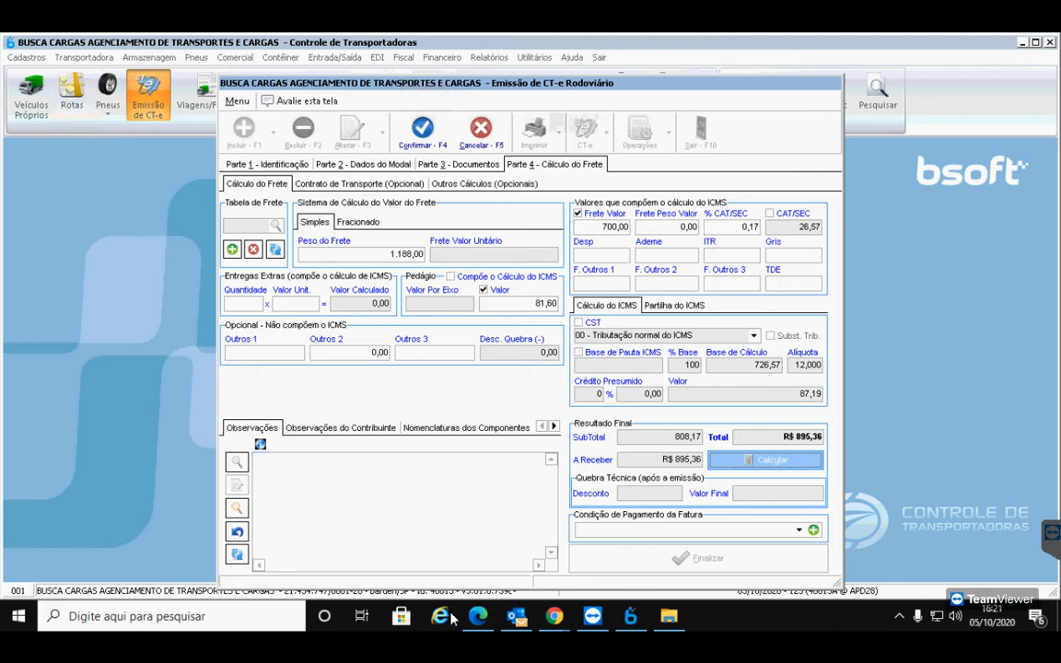
Bring the Google Meet call window up from the Chrome taskbar preview
{"action": "mouse_move", "coordinate": [517, 622]}
{"action": "mouse_move", "coordinate": [490, 557]}
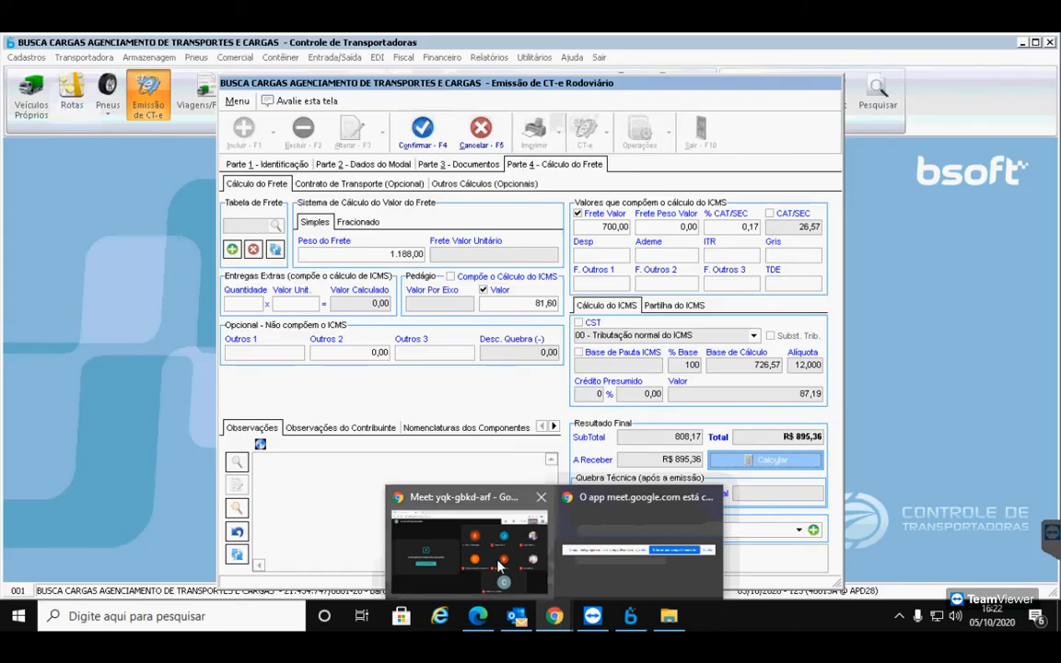
In the Meet call, speak briefly with the mic on, re-mute, and return to the Bsoft CT-e
{"action": "left_click", "coordinate": [498, 561]}
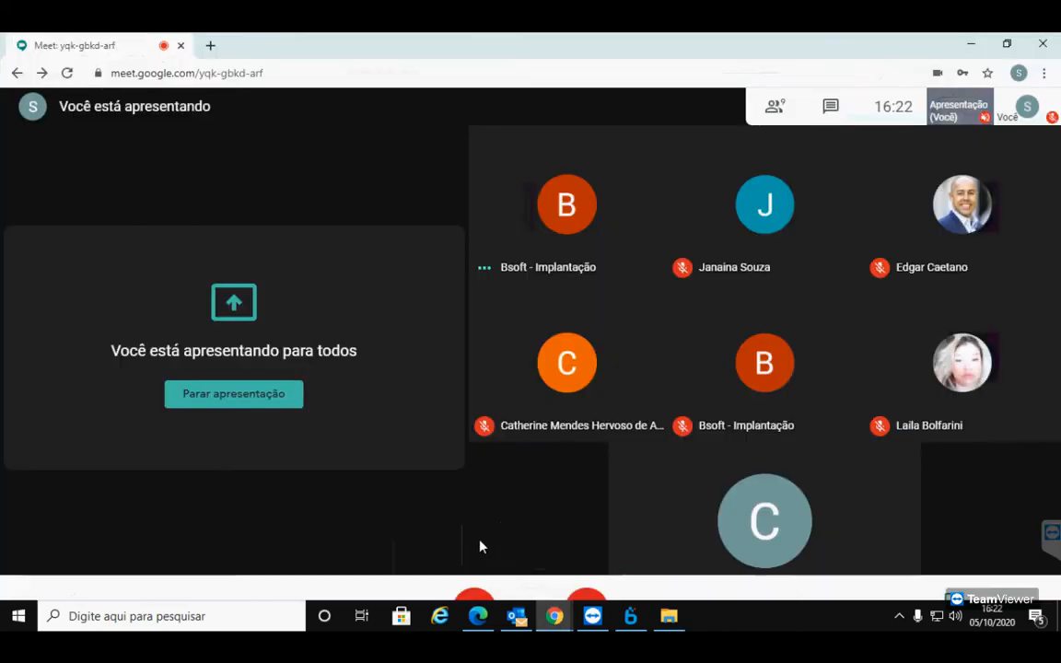
{"action": "left_click", "coordinate": [474, 569]}
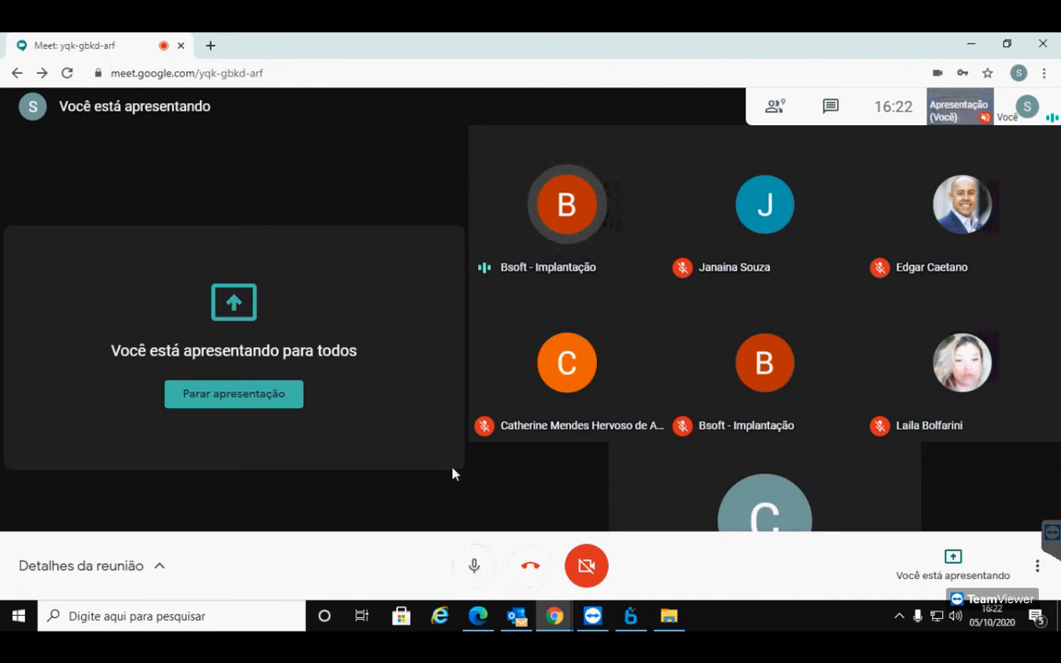
{"action": "left_click", "coordinate": [474, 566]}
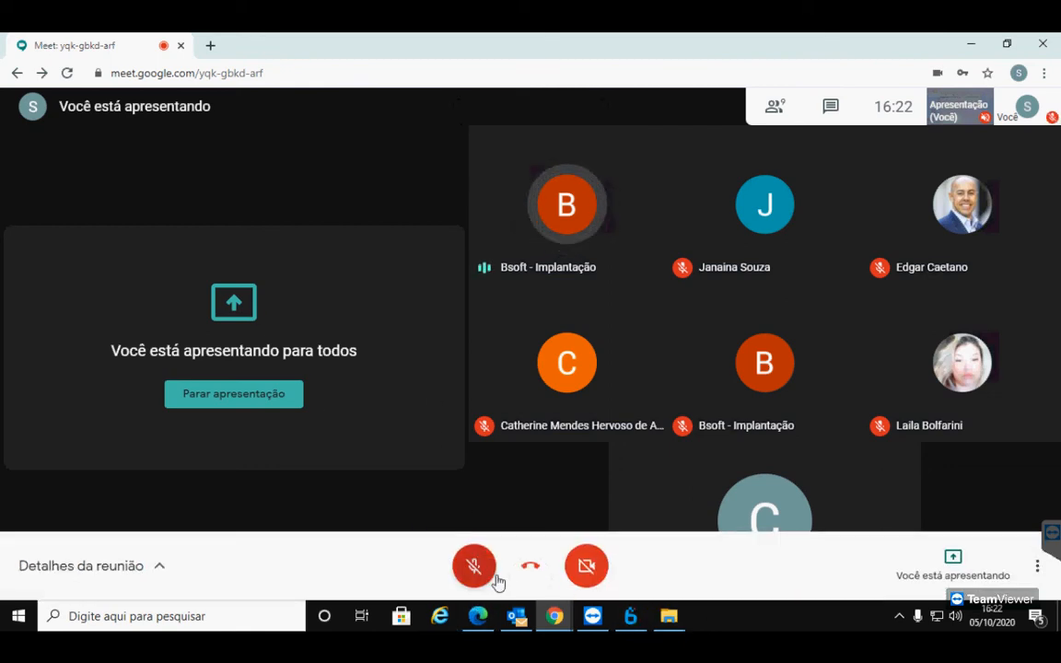
{"action": "left_click", "coordinate": [630, 617]}
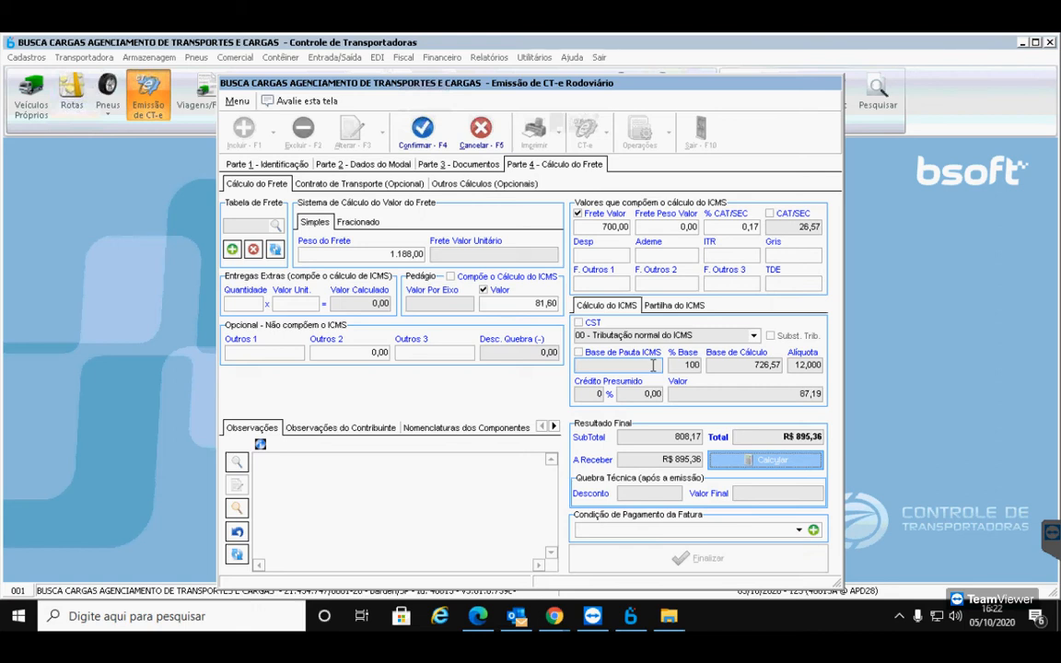
View Parte 3 - Documentos: one invoice, 1188,000 kg, 24 volumes, 15.629,33 goods value
{"action": "left_click", "coordinate": [469, 166]}
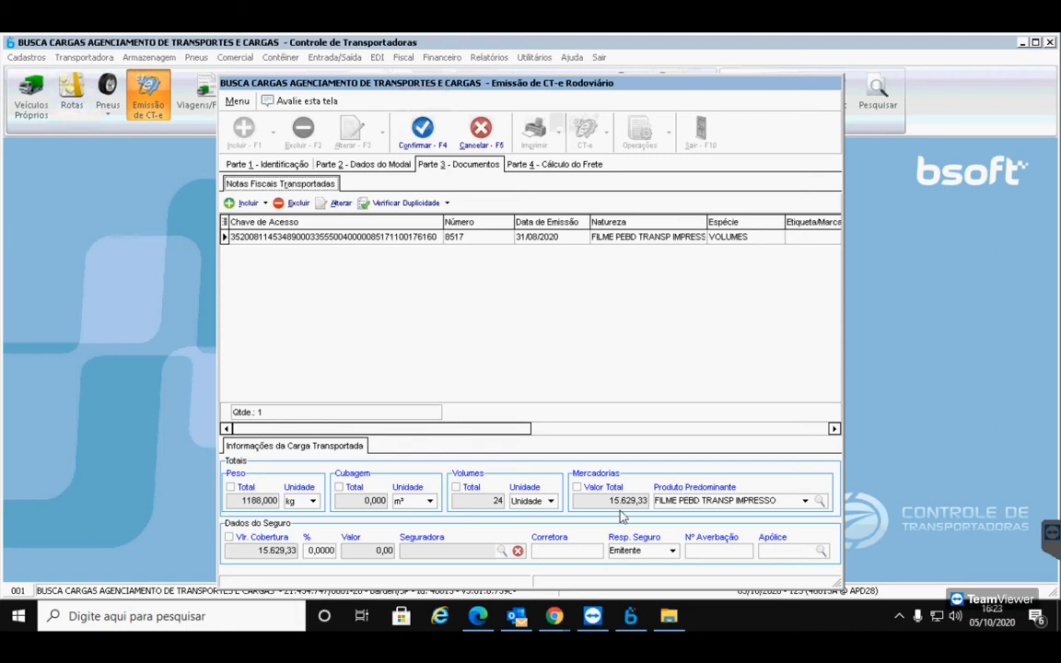
Highlight the 15.629,33 total goods value, then return to Parte 4 - Cálculo do Frete
{"action": "left_click_drag", "start_coordinate": [638, 501], "coordinate": [573, 501]}
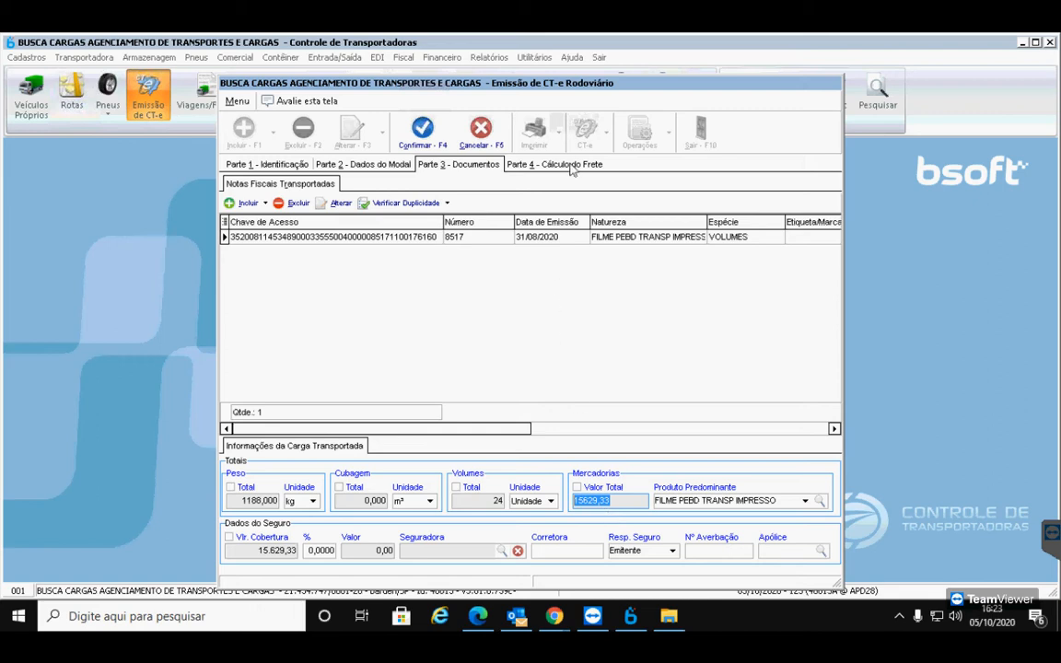
{"action": "left_click", "coordinate": [567, 165]}
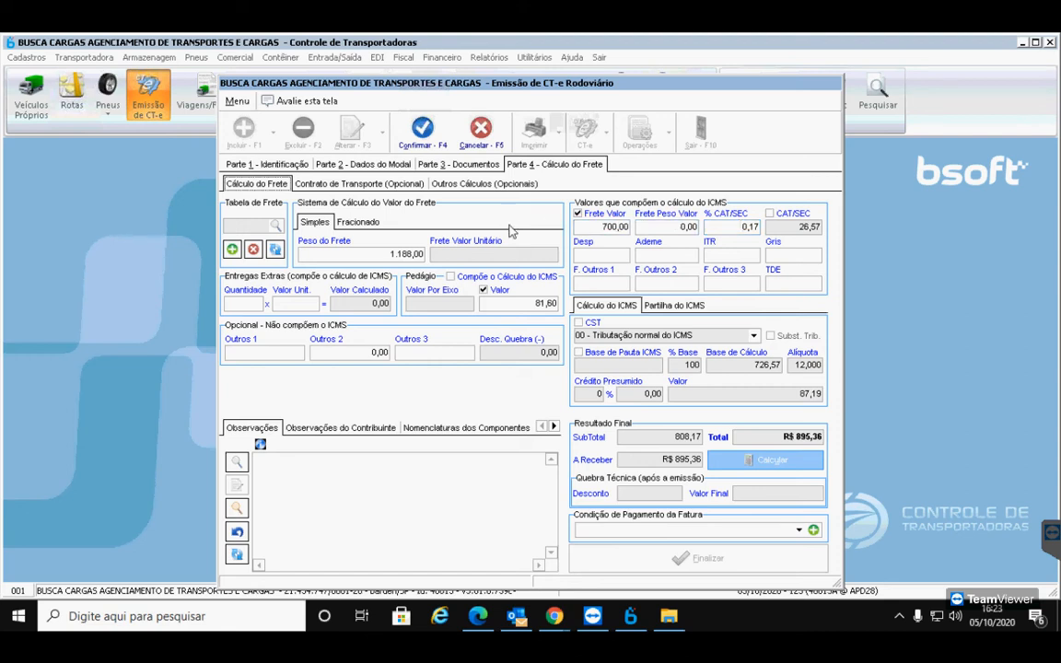
Confirm the CT-e without generating its number, close emission, and open Cadastros > Parâmetros Globais
{"action": "left_click", "coordinate": [425, 135]}
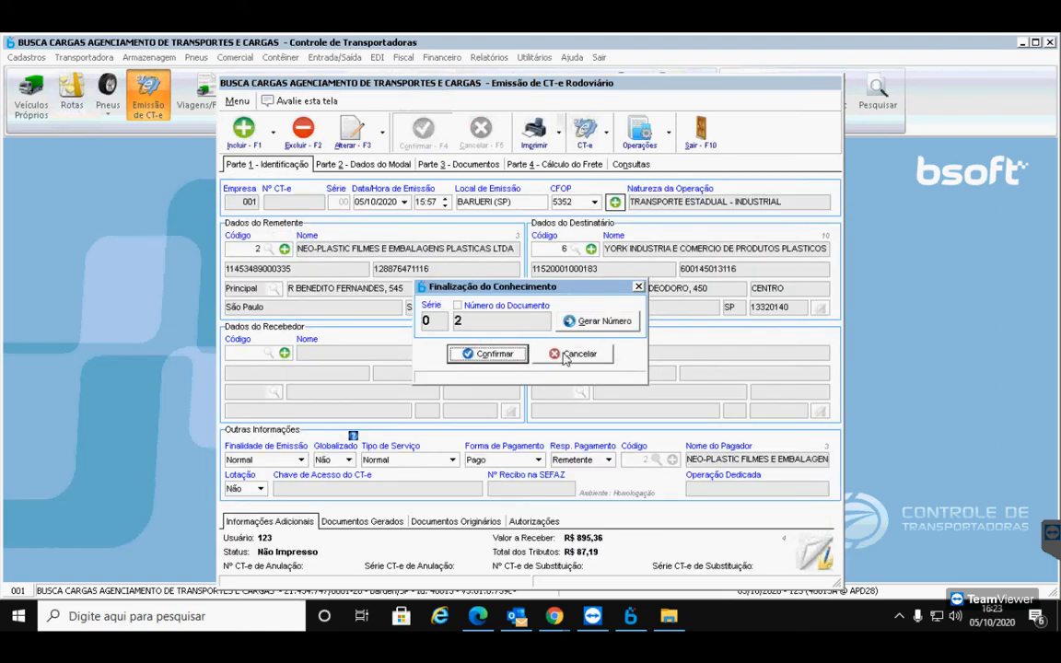
{"action": "left_click", "coordinate": [573, 354]}
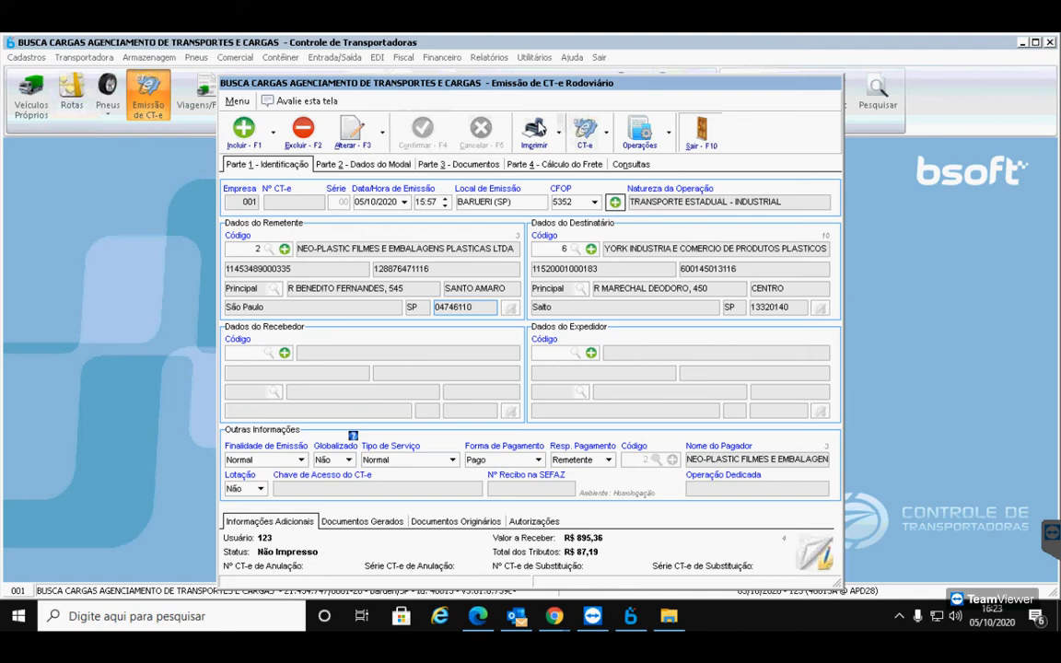
{"action": "left_click", "coordinate": [702, 131]}
{"action": "left_click", "coordinate": [41, 58]}
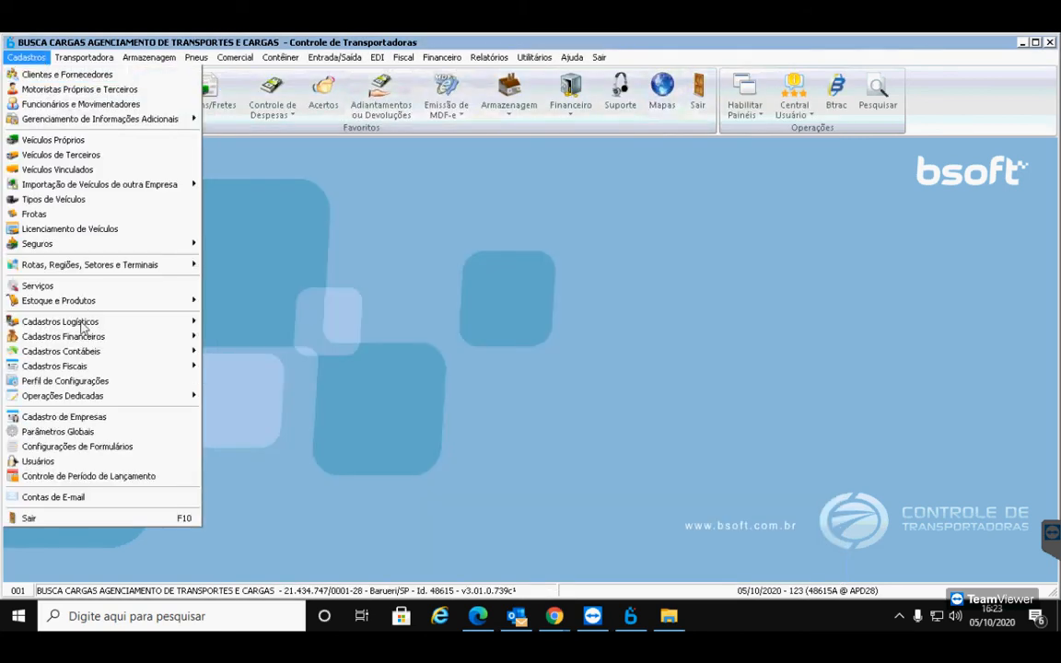
{"action": "left_click", "coordinate": [101, 443]}
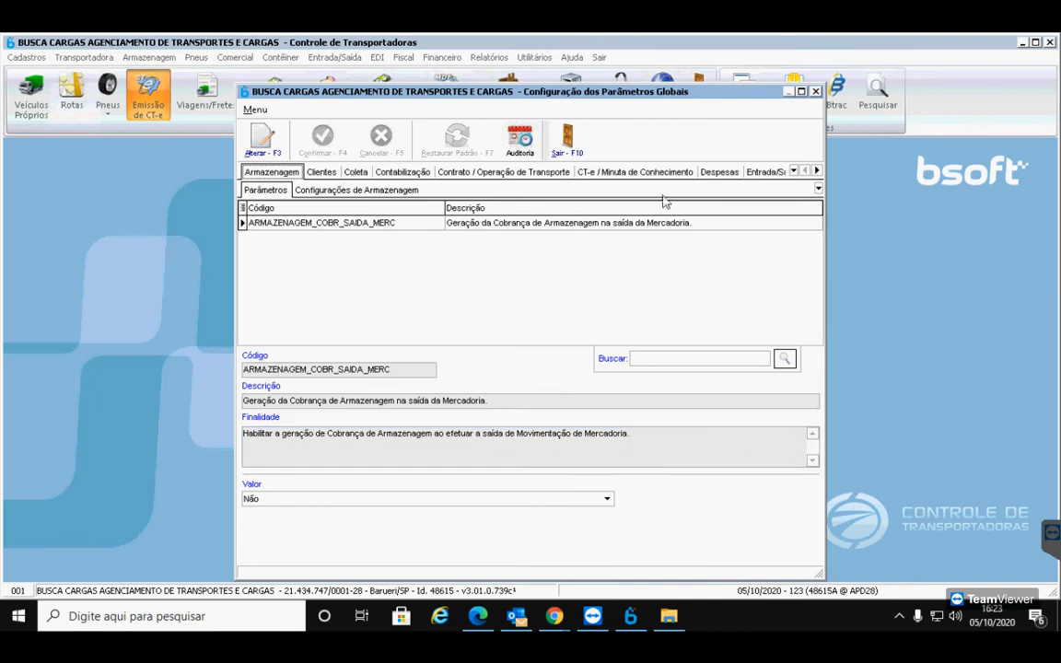
Under CT-e > XML filling > Rodoviário, rename the CAT / SEC component to GRIS and save
{"action": "left_click", "coordinate": [657, 173]}
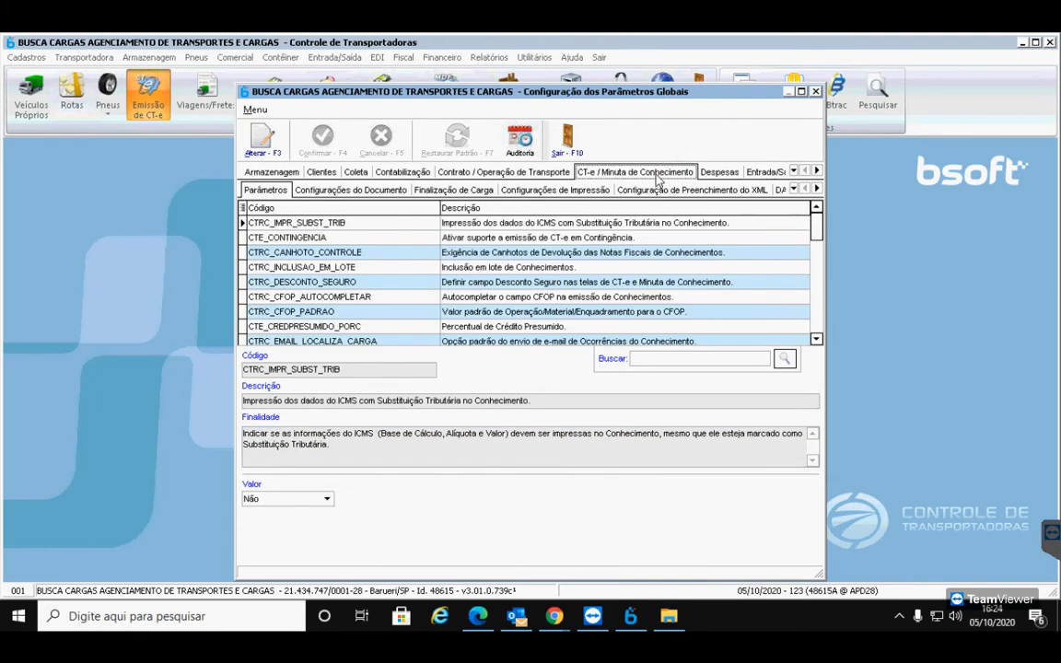
{"action": "left_click", "coordinate": [640, 188]}
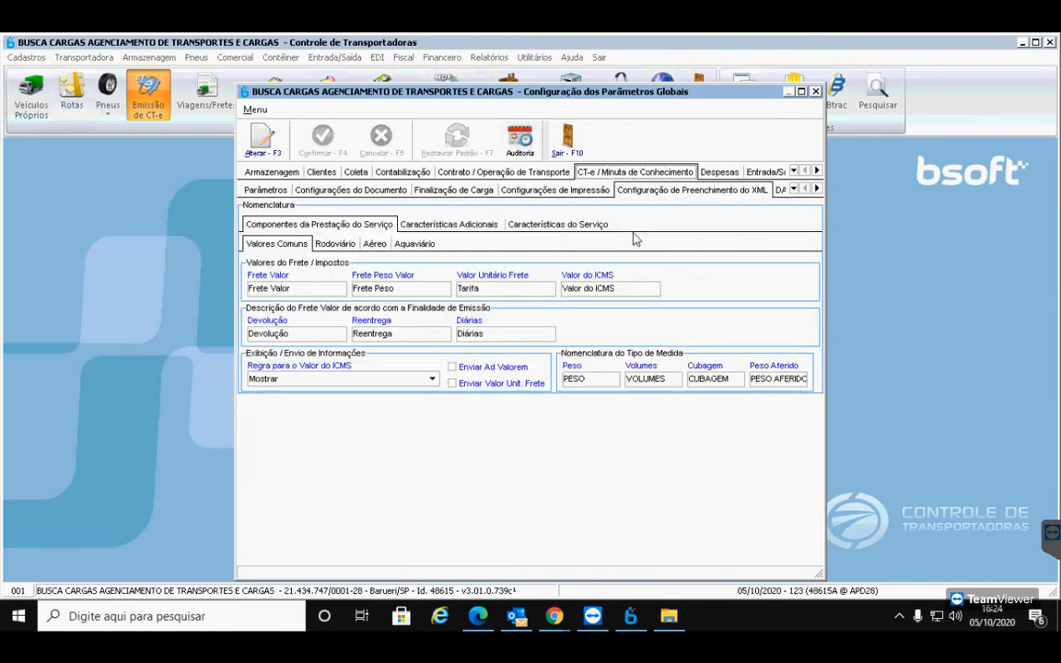
{"action": "left_click", "coordinate": [339, 244]}
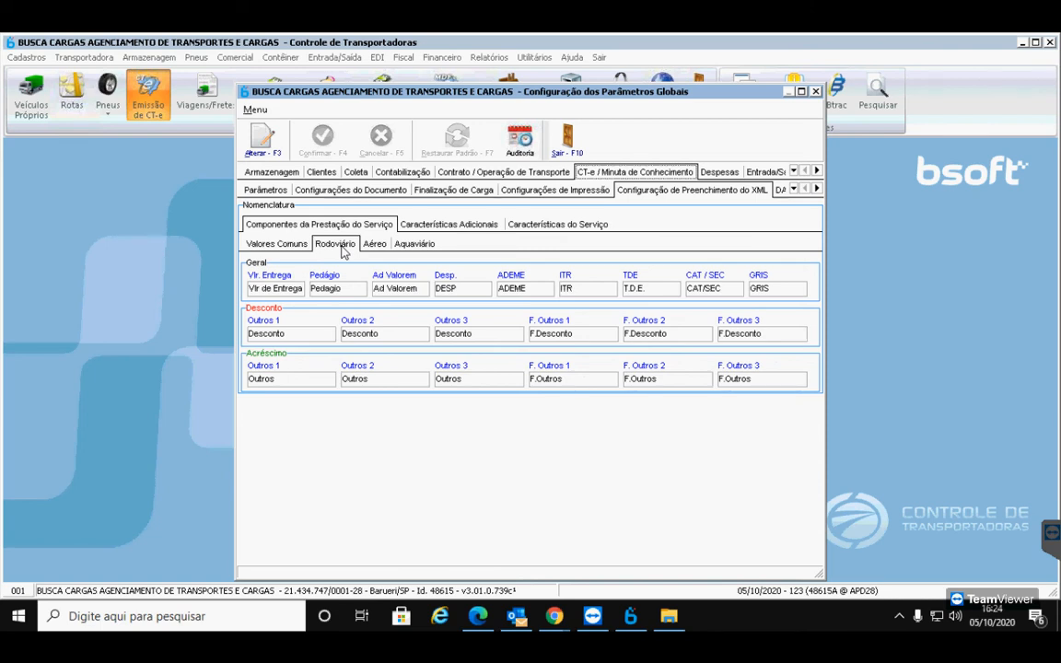
{"action": "left_click", "coordinate": [256, 134]}
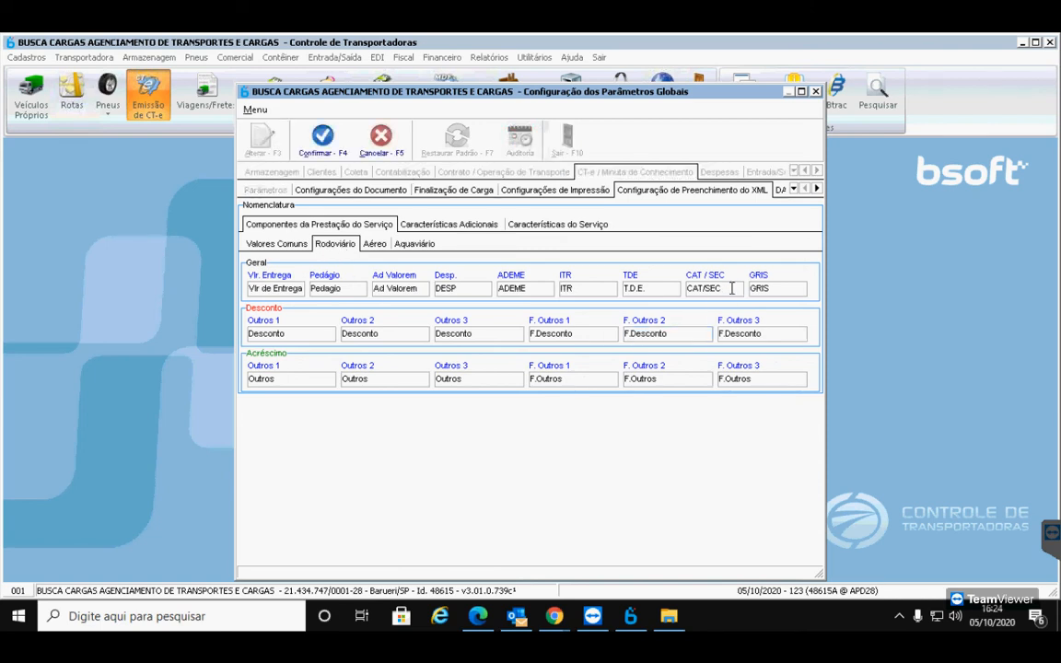
{"action": "left_click_drag", "start_coordinate": [732, 288], "coordinate": [658, 285]}
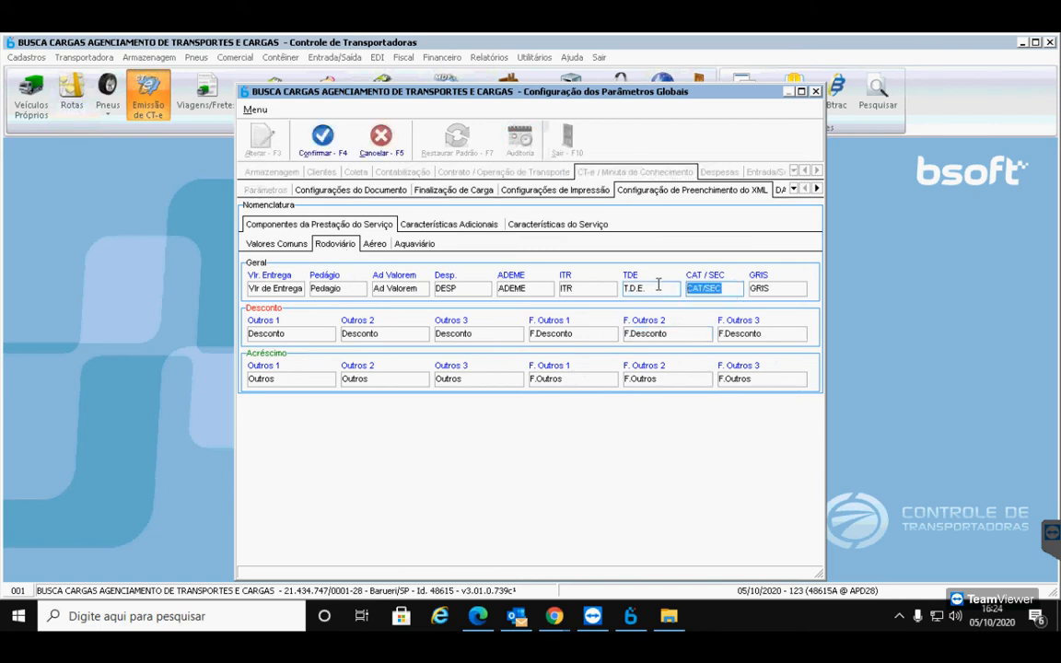
{"action": "type", "text": "GRIS"}
{"action": "left_click", "coordinate": [324, 142]}
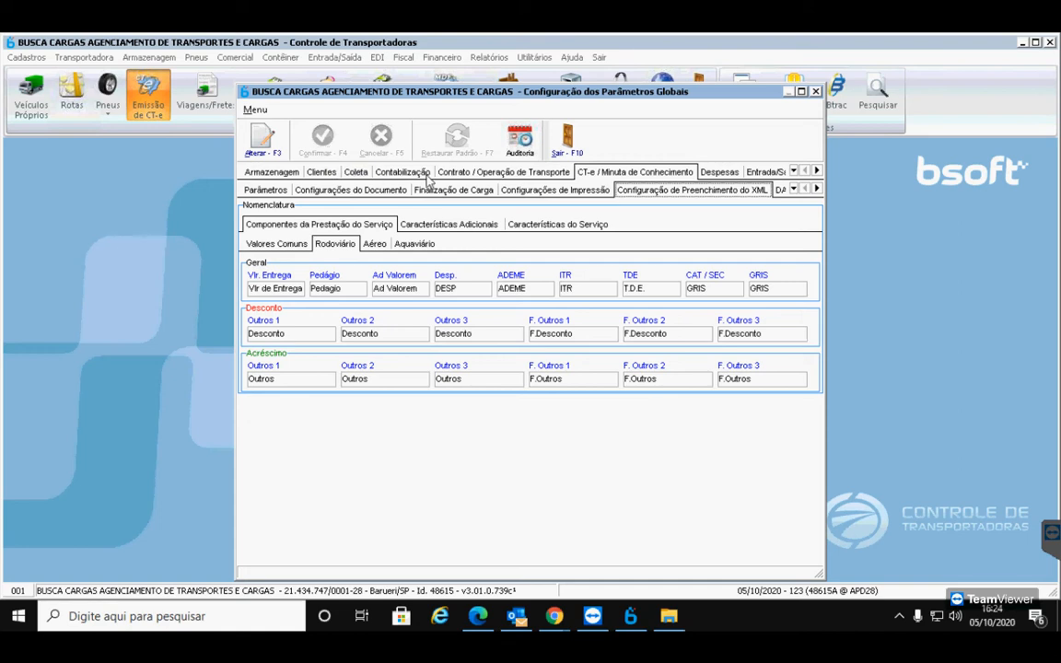
{"action": "left_click", "coordinate": [566, 138]}
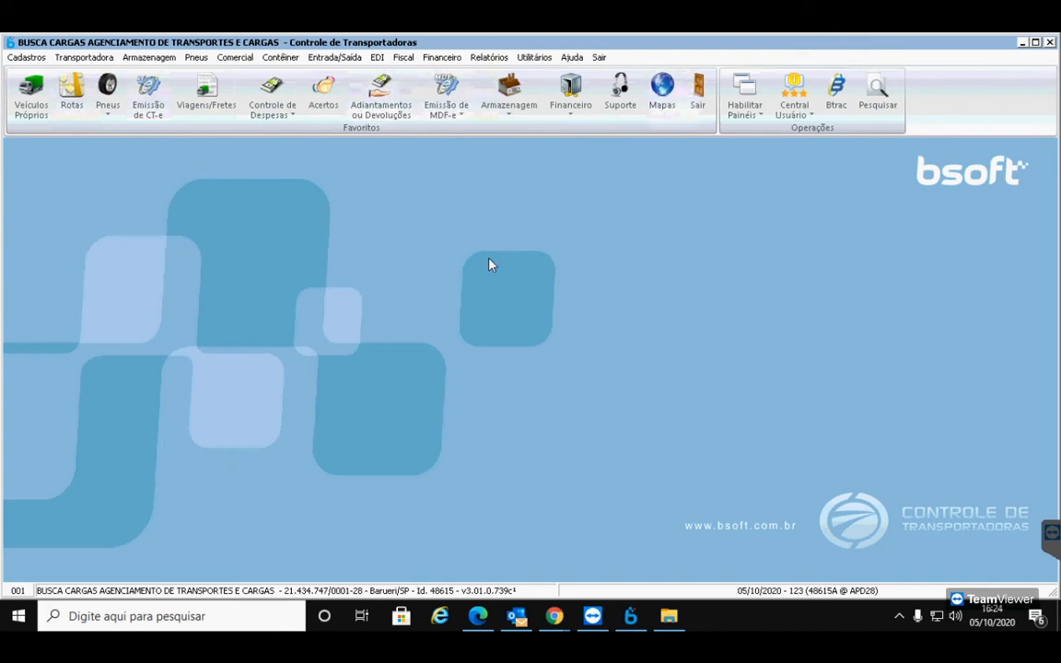
Switch to Meet, talk briefly with the mic on, re-mute, and return to Bsoft's main screen
{"action": "mouse_move", "coordinate": [553, 616]}
{"action": "left_click", "coordinate": [472, 539]}
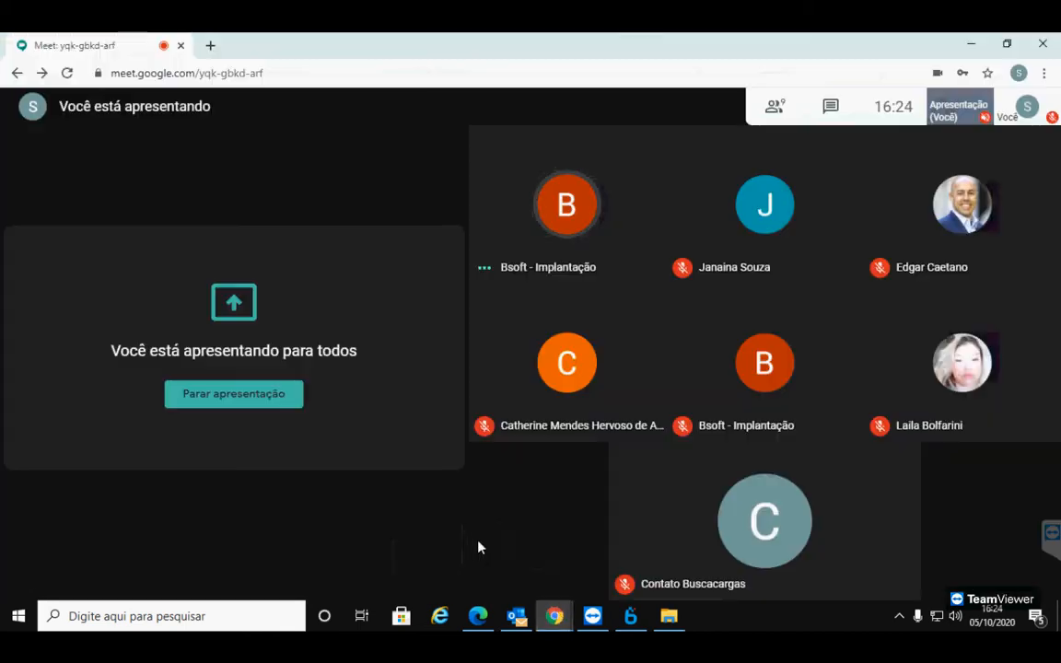
{"action": "left_click", "coordinate": [470, 571]}
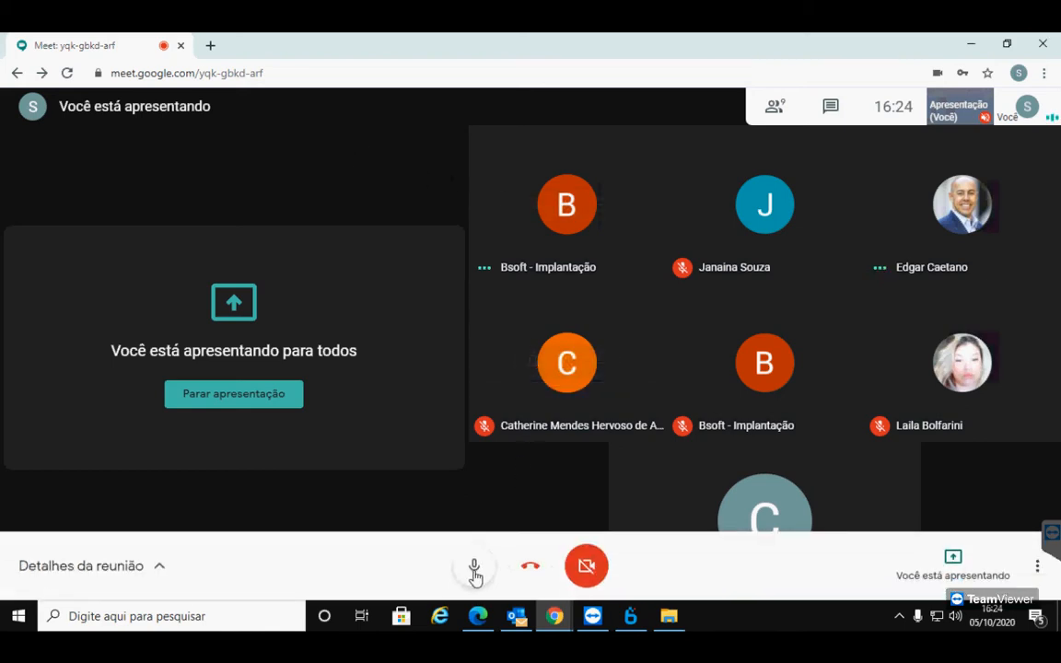
{"action": "left_click", "coordinate": [473, 566]}
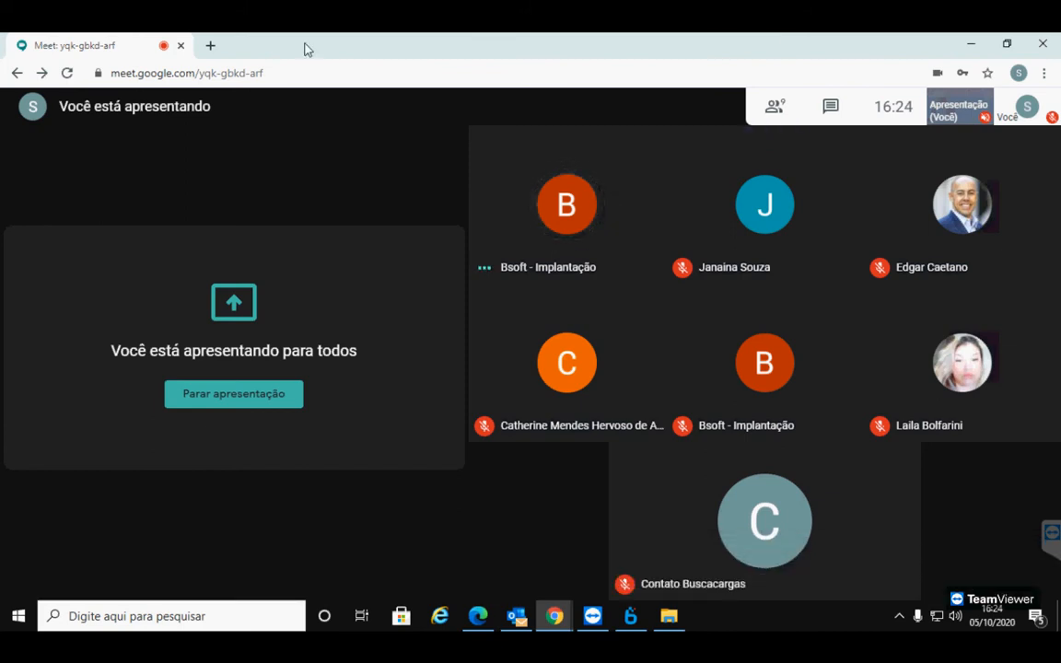
{"action": "left_click", "coordinate": [632, 619]}
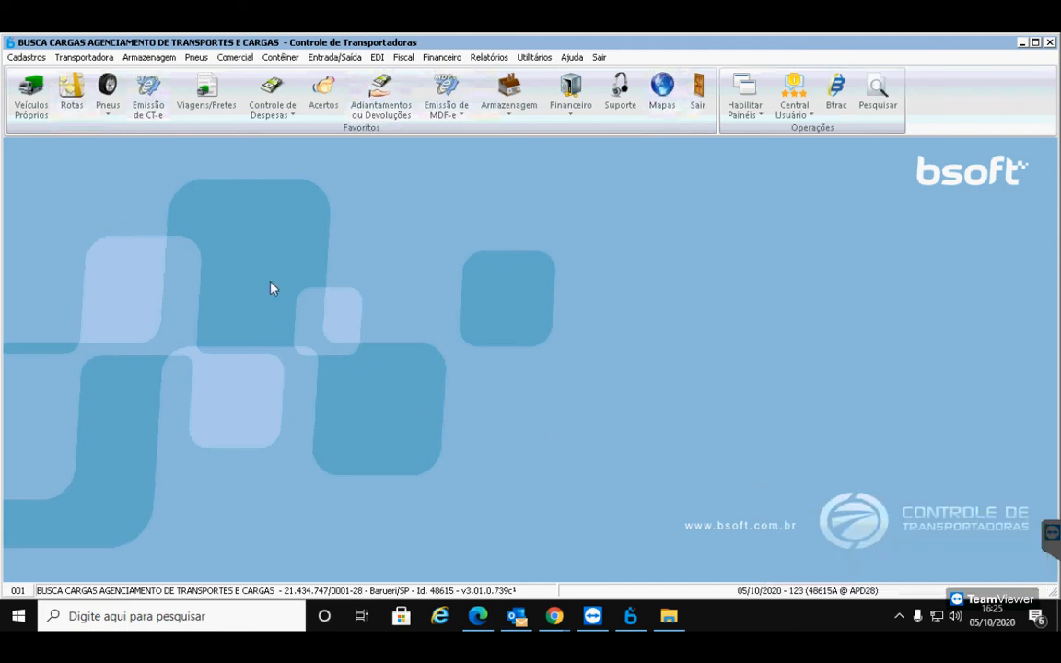
Open Emissão de CT-e and load the unnumbered 05/10/2020 CT-e from the Consultas list
{"action": "left_click", "coordinate": [150, 113]}
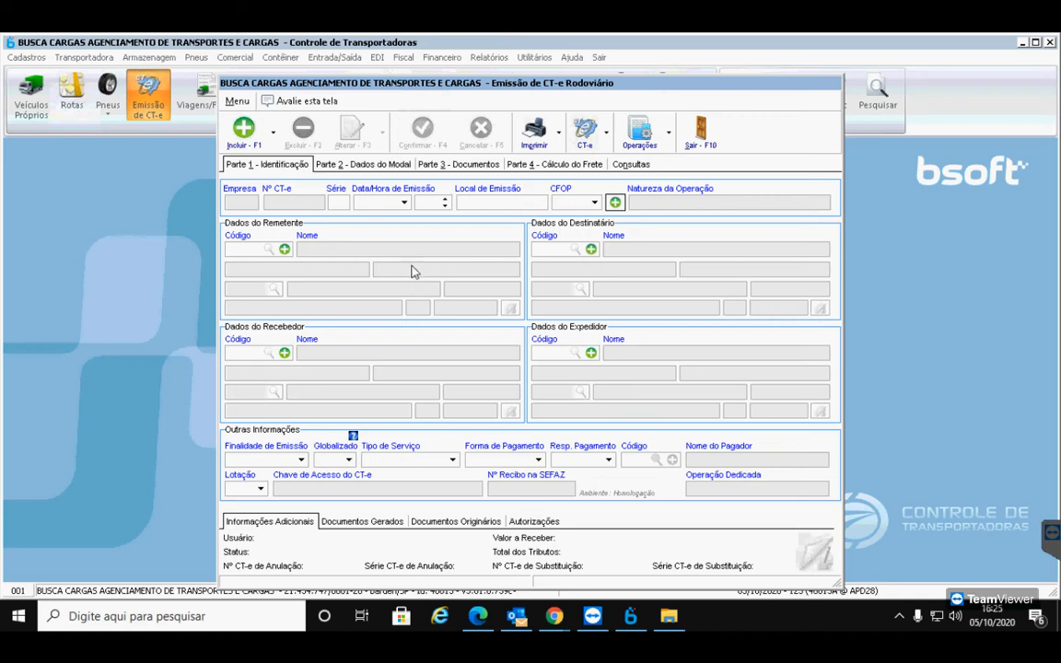
{"action": "left_click", "coordinate": [632, 165]}
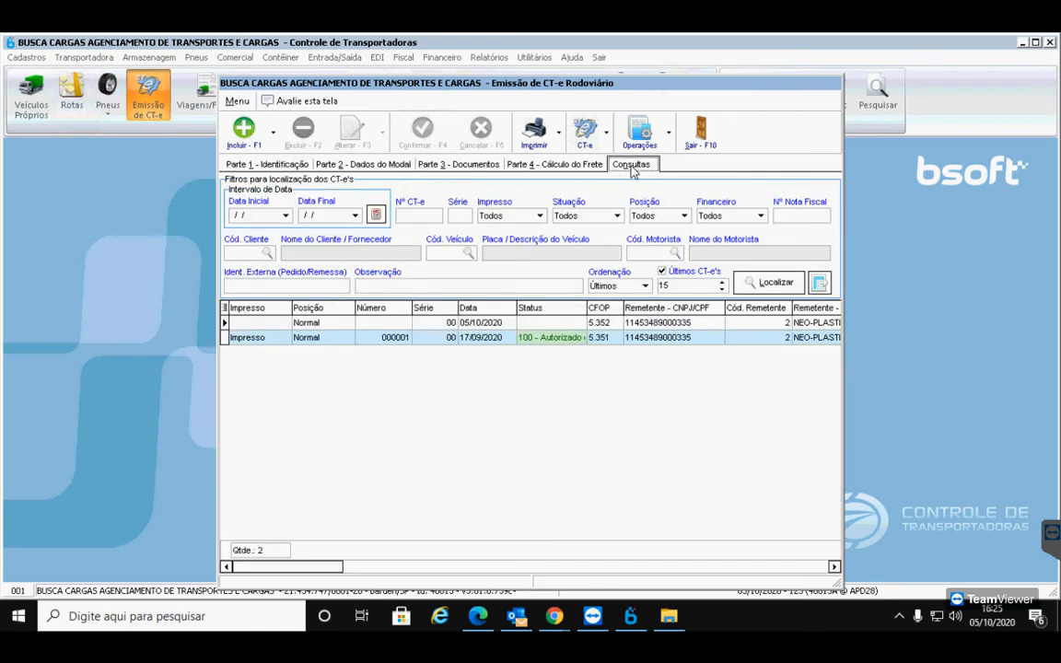
{"action": "left_click", "coordinate": [551, 324]}
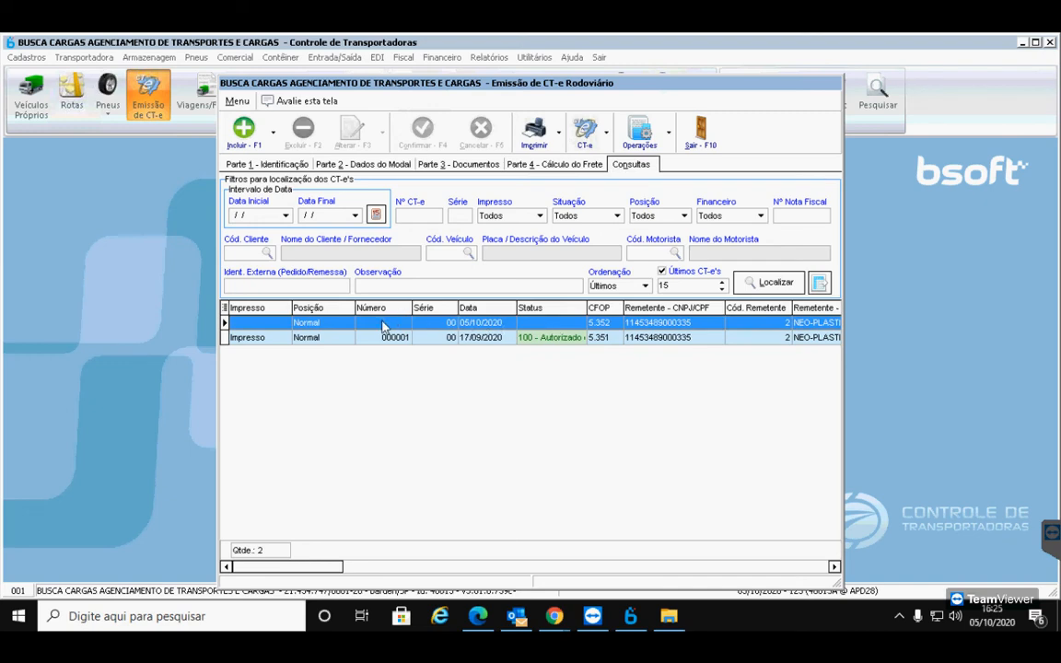
{"action": "double_click", "coordinate": [569, 326]}
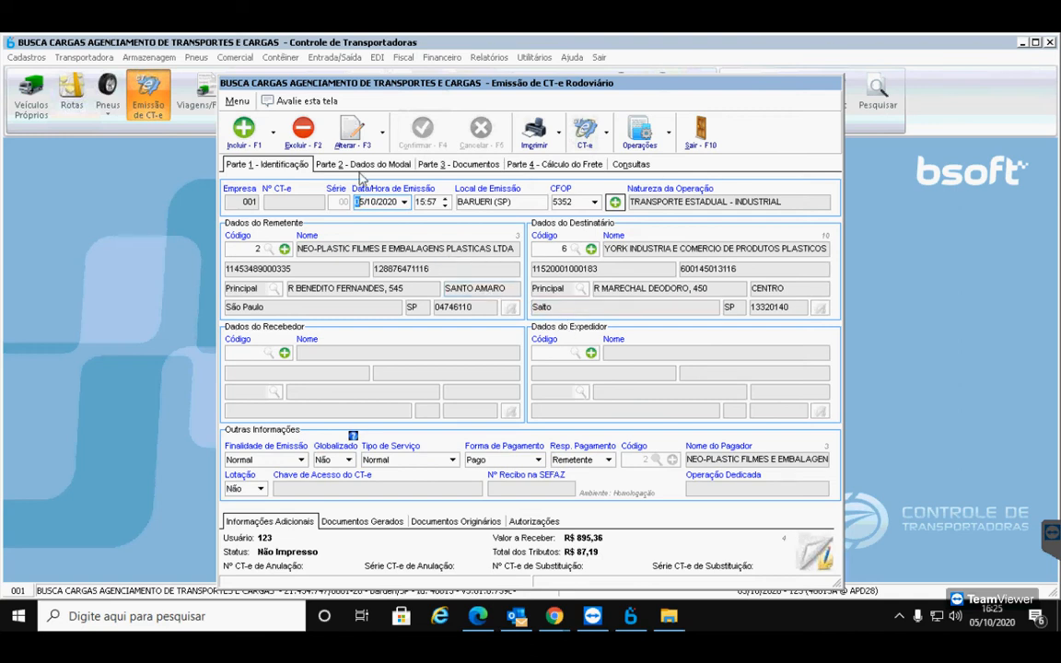
Put the CT-e in edit mode and review freight component names in Parte 4 (CAT/SEC 26,57, ICMS 87,19)
{"action": "left_click", "coordinate": [353, 132]}
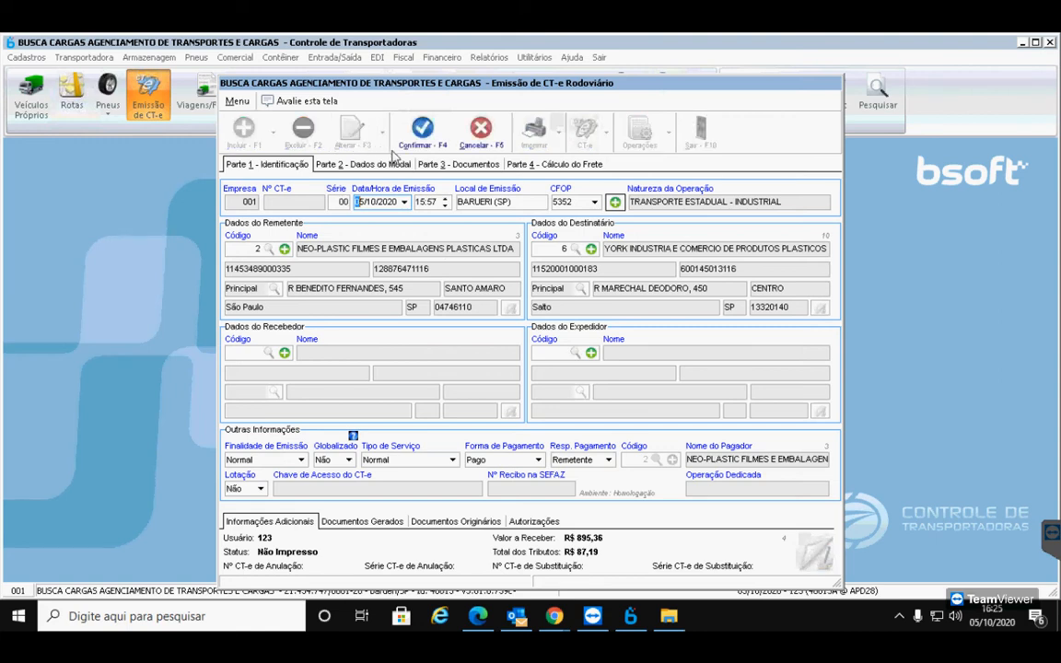
{"action": "left_click", "coordinate": [531, 166]}
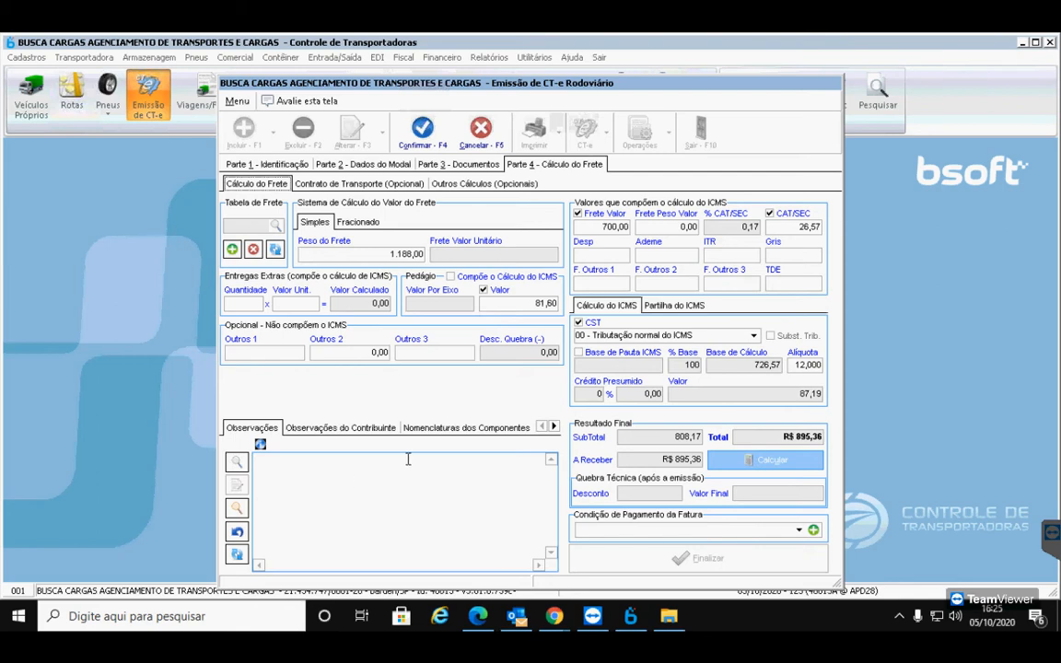
{"action": "left_click", "coordinate": [453, 429]}
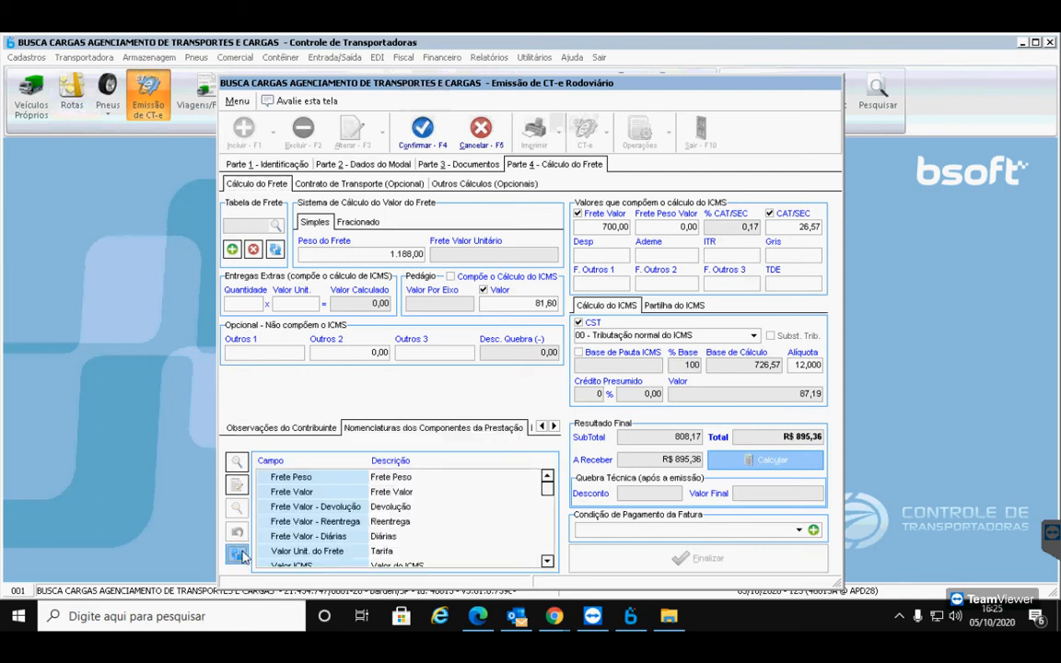
{"action": "left_click", "coordinate": [461, 523]}
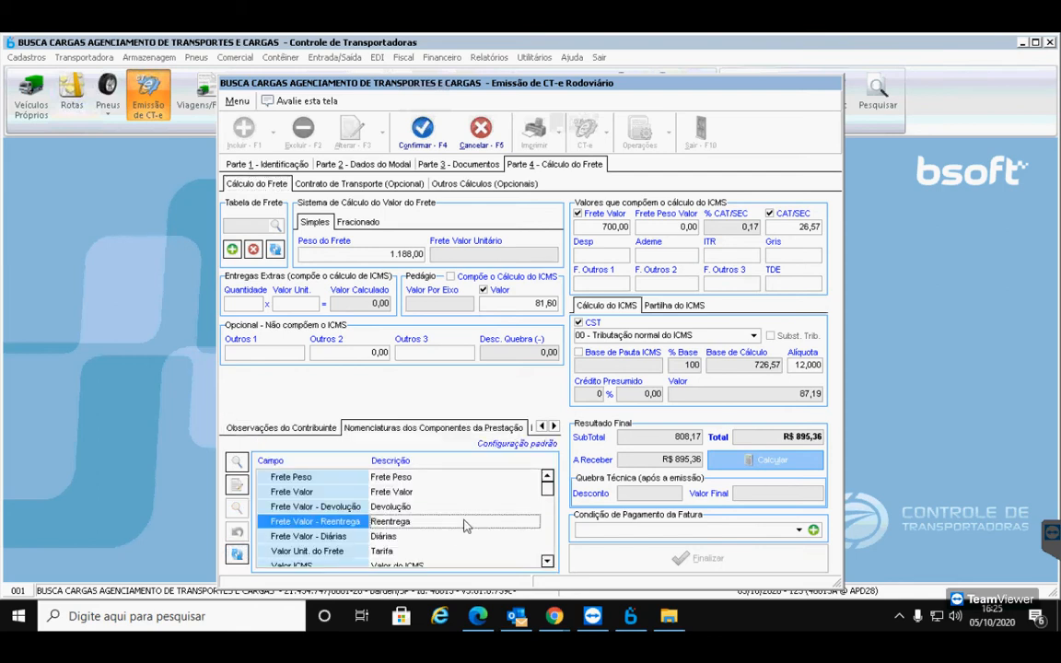
{"action": "scroll", "coordinate": [465, 526], "scroll_direction": "down", "scroll_amount": 1}
{"action": "scroll", "coordinate": [465, 526], "scroll_direction": "down", "scroll_amount": 1}
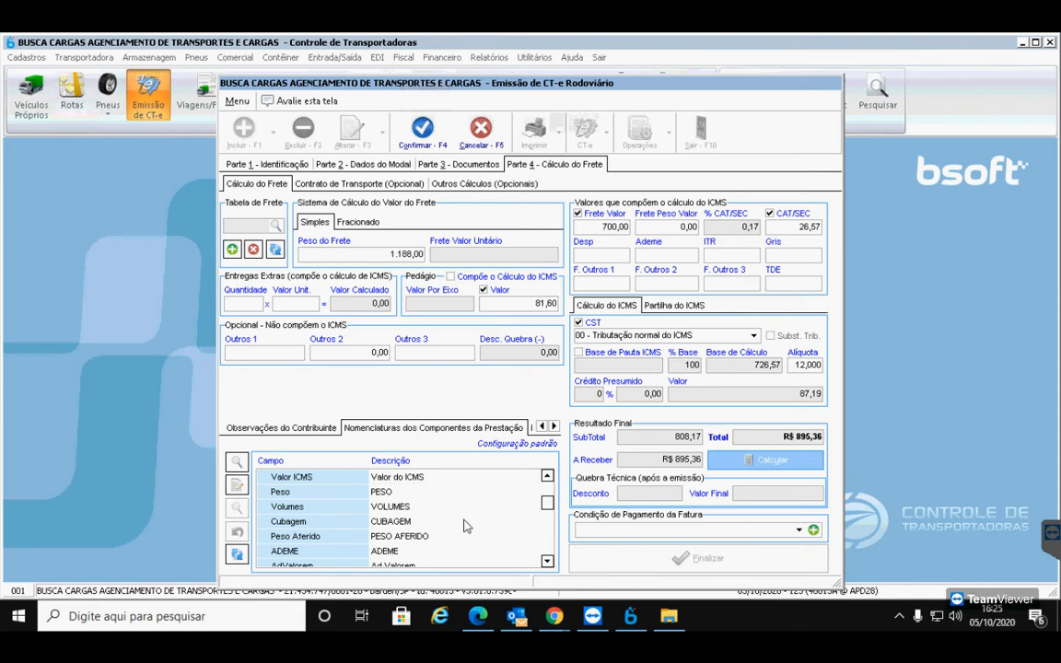
{"action": "scroll", "coordinate": [465, 525], "scroll_direction": "down", "scroll_amount": 1}
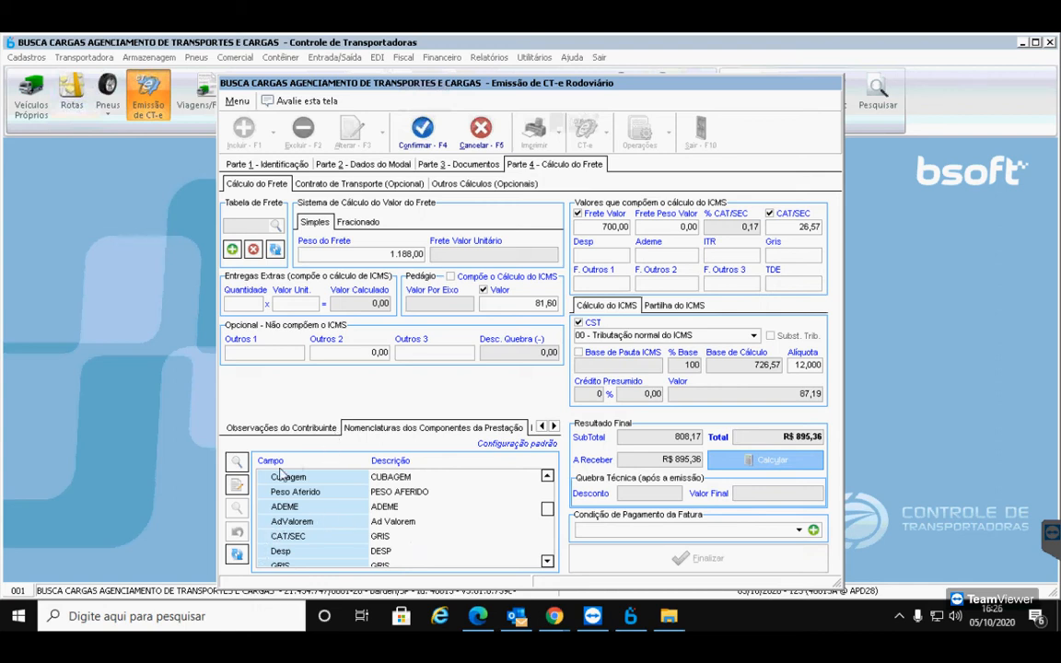
Display the CT-e's taxpayer and general observations on the Observações tab
{"action": "left_click", "coordinate": [267, 429]}
{"action": "left_click", "coordinate": [542, 427]}
{"action": "left_click", "coordinate": [252, 428]}
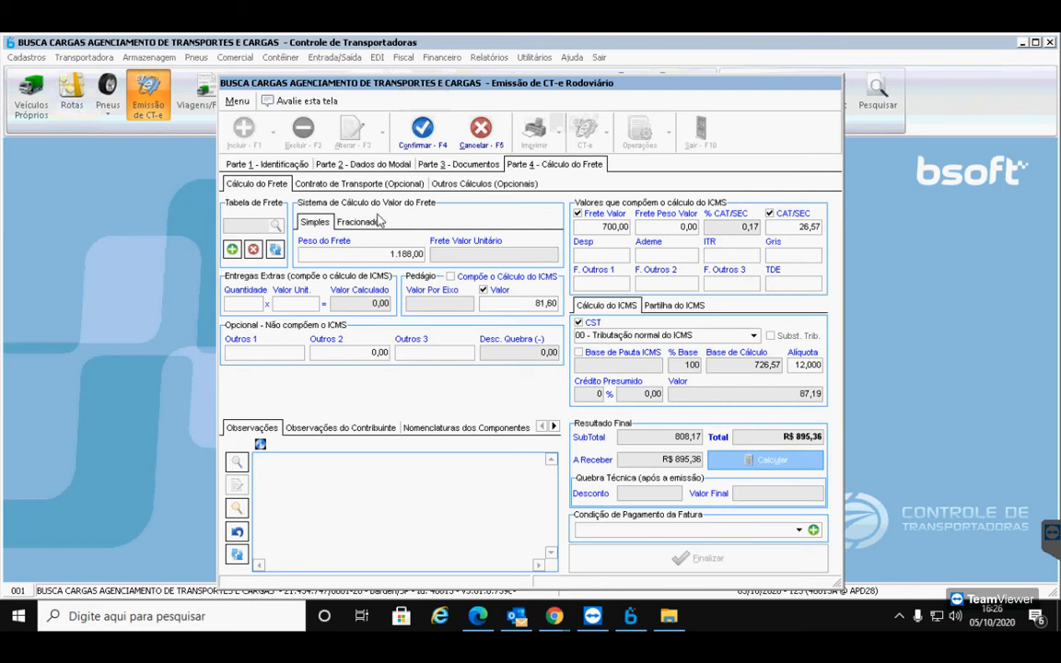
Switch to fractional freight and set the goods-value percentage to 0,15
{"action": "left_click", "coordinate": [354, 222]}
{"action": "left_click", "coordinate": [416, 255]}
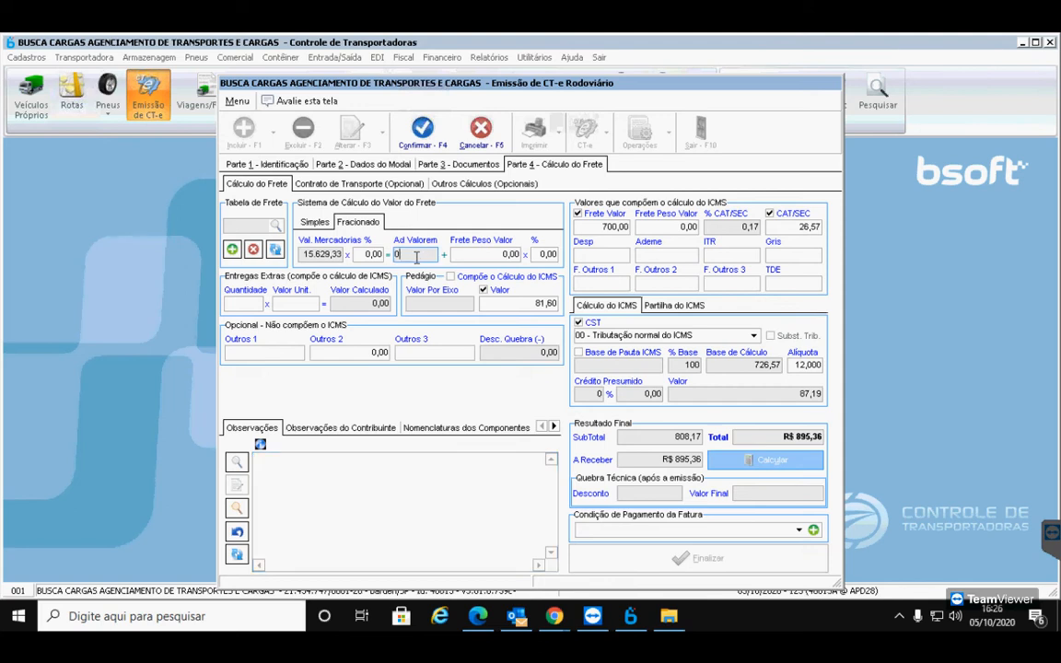
{"action": "left_click", "coordinate": [374, 256]}
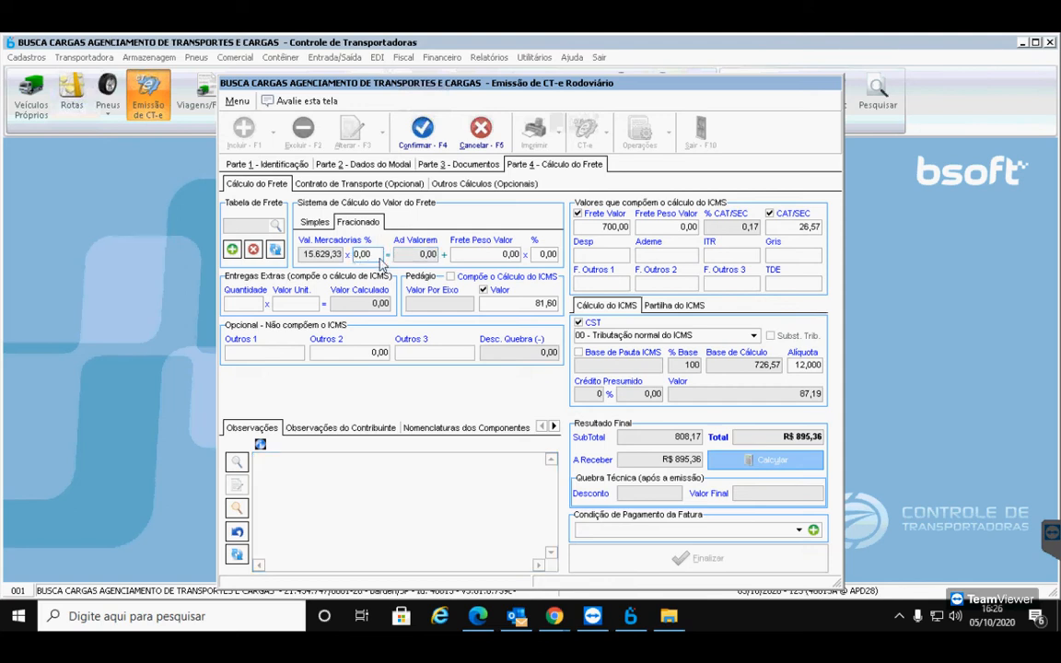
{"action": "left_click_drag", "start_coordinate": [377, 256], "coordinate": [336, 253]}
{"action": "type", "text": "0,15"}
{"action": "key", "text": "Tab"}
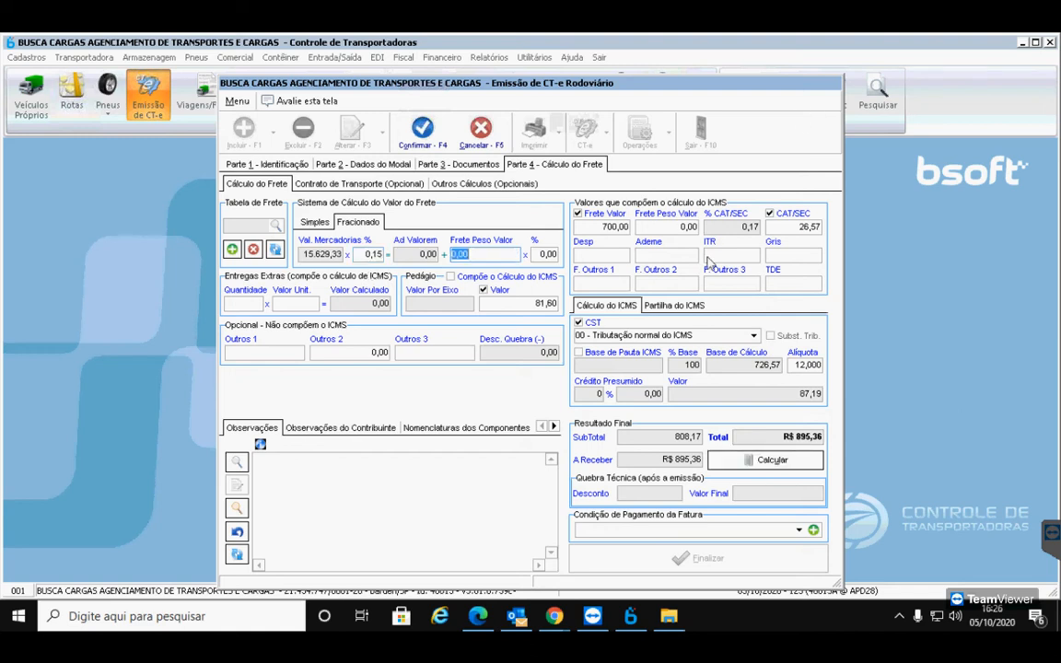
Use a 0,02% CAT/SEC instead of the fixed amount and recalculate to R$ 111,36
{"action": "left_click", "coordinate": [737, 228]}
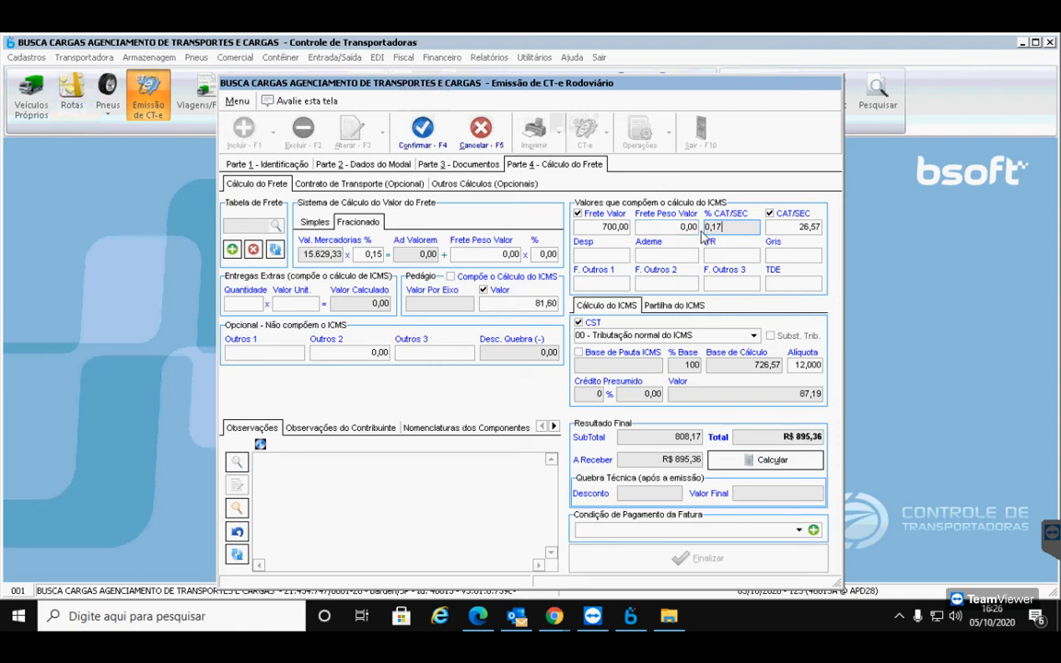
{"action": "key", "text": "Tab"}
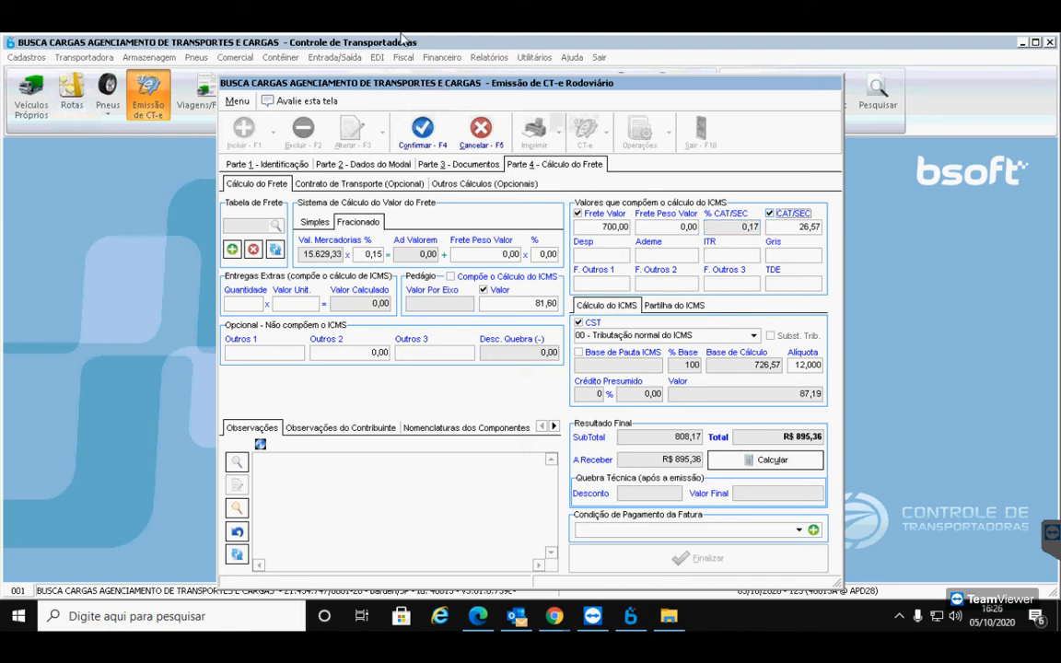
{"action": "left_click", "coordinate": [769, 214]}
{"action": "left_click", "coordinate": [742, 225]}
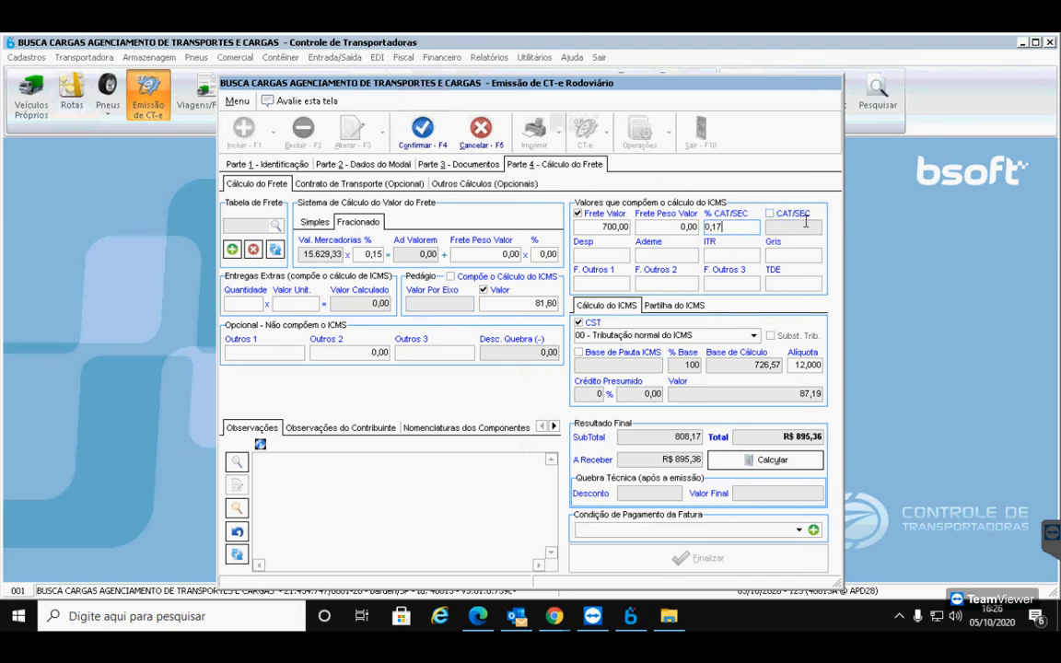
{"action": "key", "text": "BackSpace"}
{"action": "key", "text": "BackSpace"}
{"action": "type", "text": "02"}
{"action": "key", "text": "Tab"}
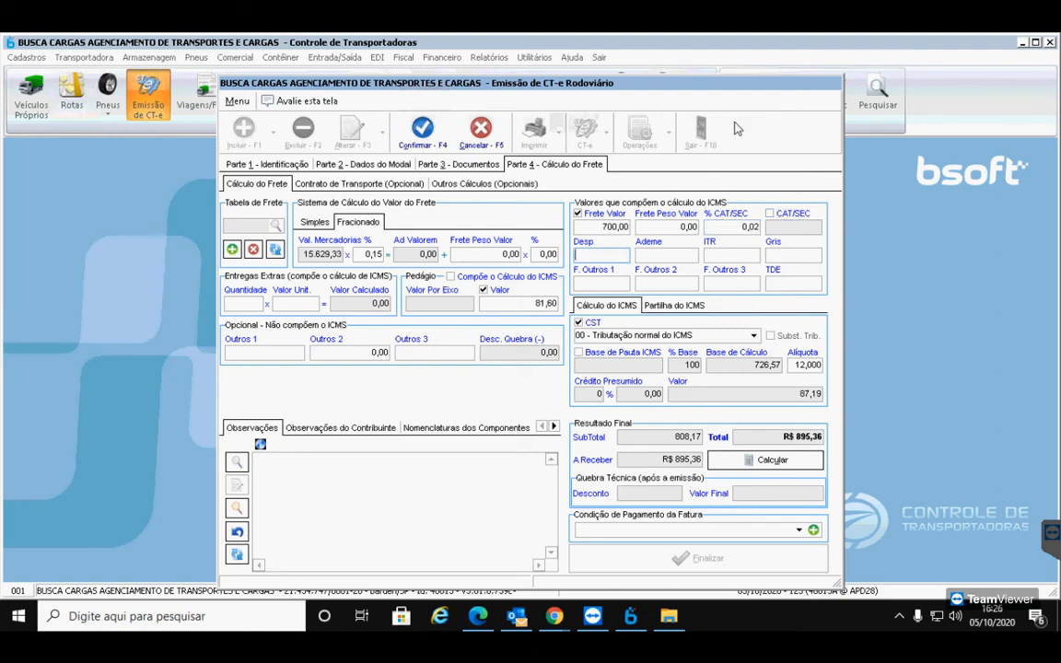
{"action": "left_click", "coordinate": [619, 254]}
{"action": "left_click", "coordinate": [778, 460]}
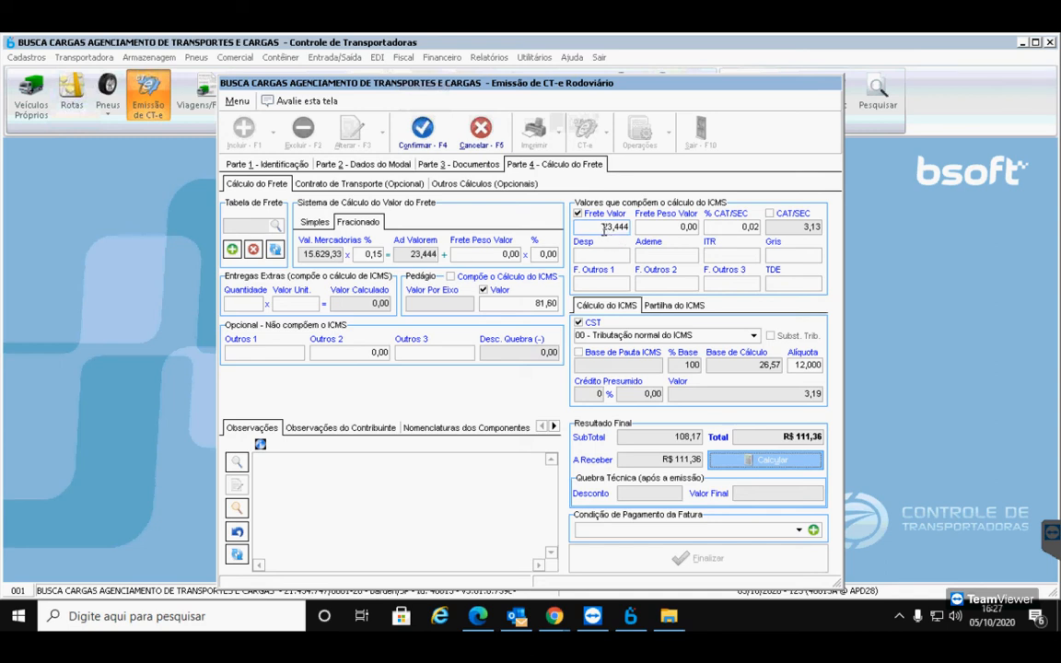
Undo the 700 typed into Frete Valor and recalculate to restore it to 23,444
{"action": "mouse_move", "coordinate": [560, 620]}
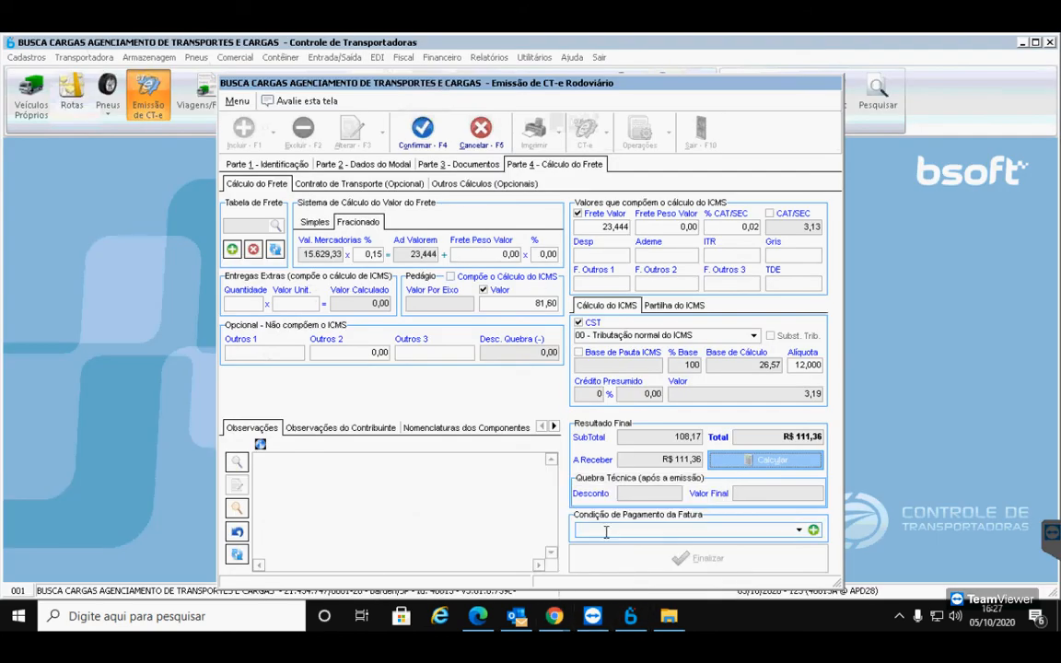
{"action": "left_click", "coordinate": [596, 226]}
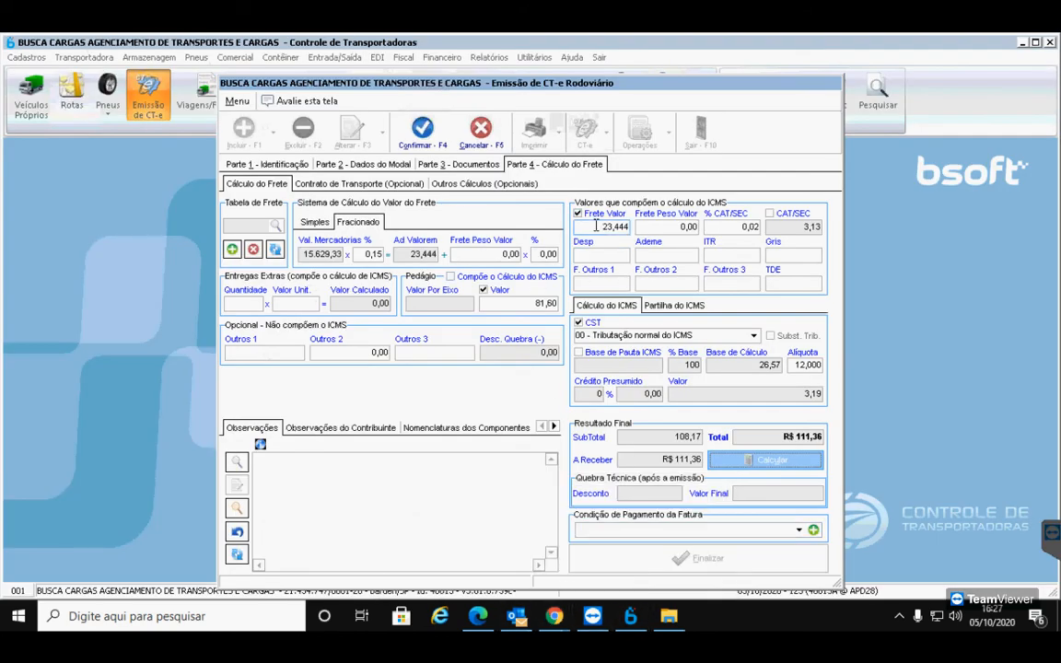
{"action": "left_click", "coordinate": [596, 226]}
{"action": "left_click_drag", "start_coordinate": [626, 228], "coordinate": [524, 225]}
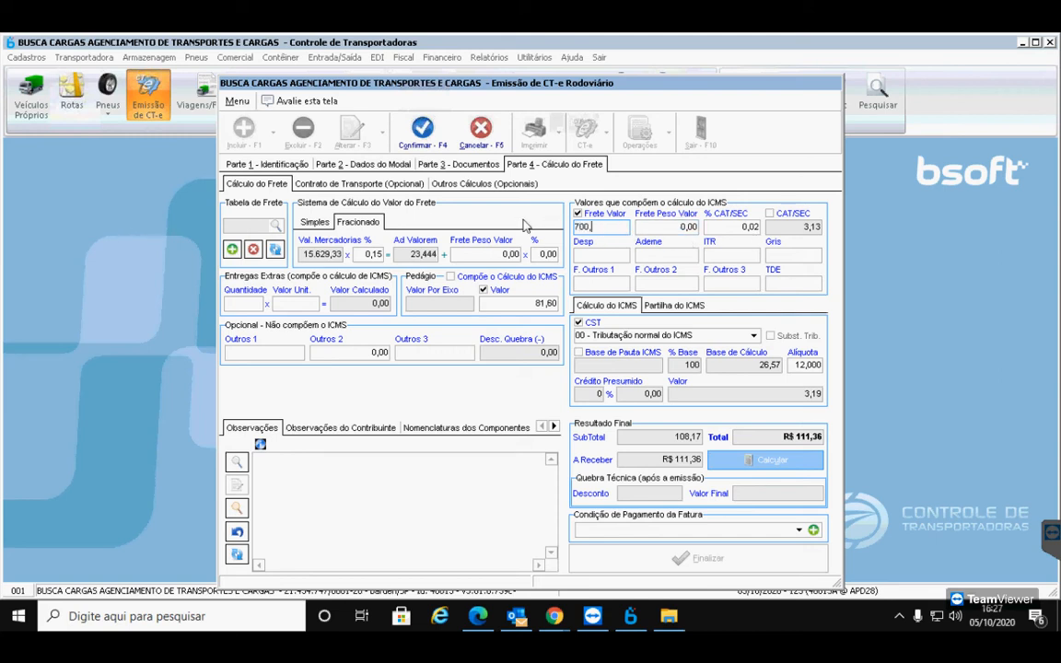
{"action": "type", "text": "700"}
{"action": "key", "text": "Tab"}
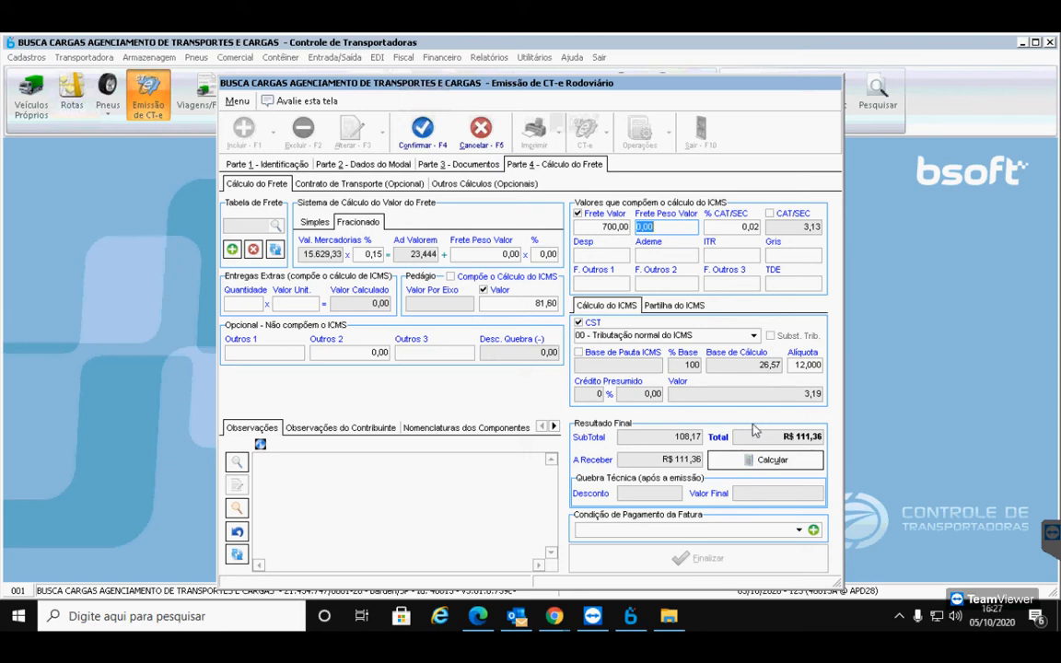
{"action": "double_click", "coordinate": [594, 229]}
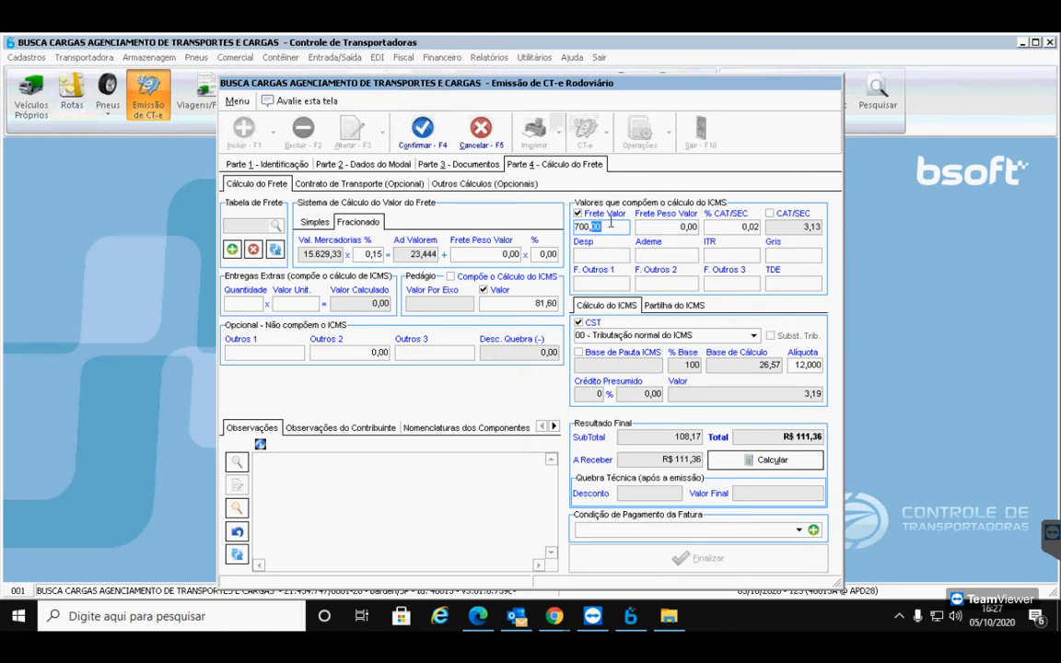
{"action": "left_click_drag", "start_coordinate": [622, 228], "coordinate": [519, 224]}
{"action": "key", "text": "BackSpace"}
{"action": "left_click", "coordinate": [763, 459]}
Enter 700,00 as Frete Peso Valor, keep CAT/SEC at 0,02%, and recalculate
{"action": "left_click", "coordinate": [667, 227]}
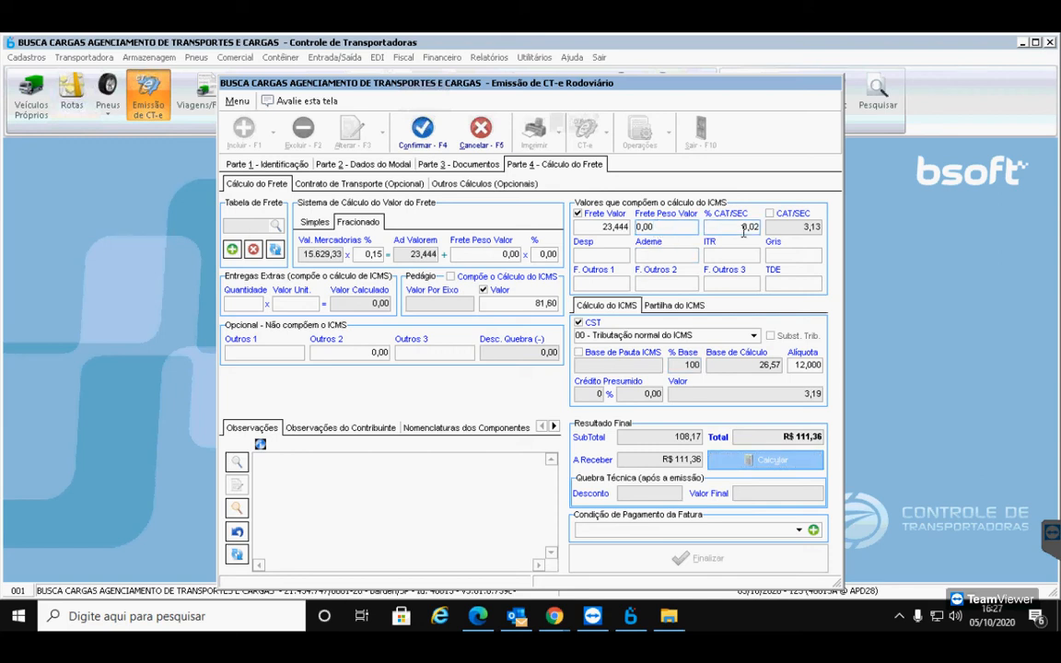
{"action": "key", "text": "BackSpace"}
{"action": "key", "text": "BackSpace"}
{"action": "key", "text": "BackSpace"}
{"action": "type", "text": "700"}
{"action": "key", "text": "Tab"}
{"action": "type", "text": "00"}
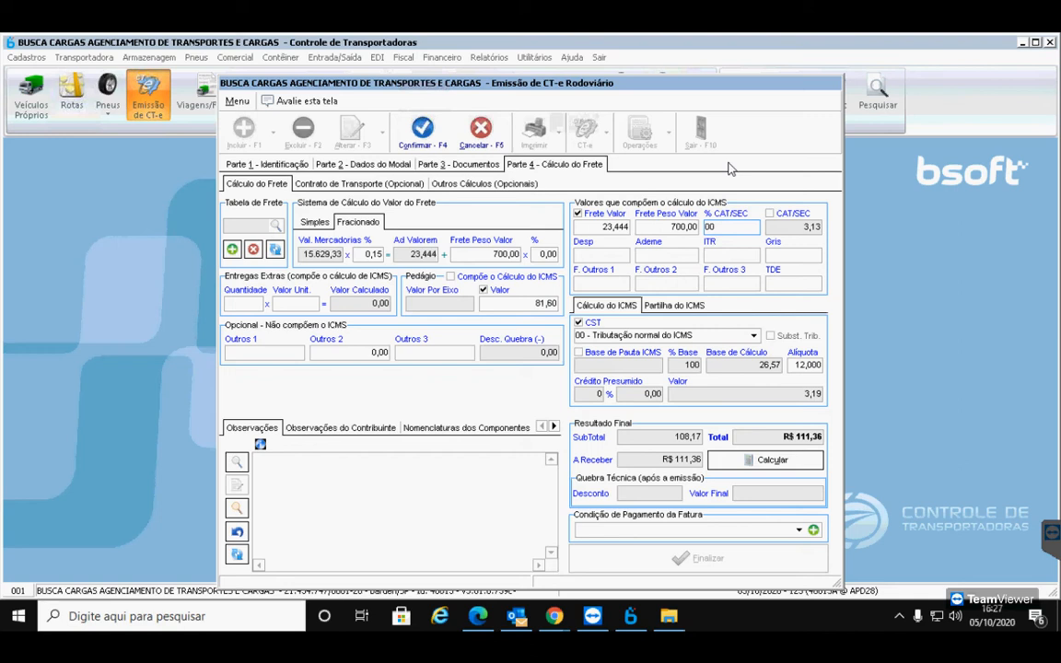
{"action": "type", "text": "0"}
{"action": "key", "text": "Tab"}
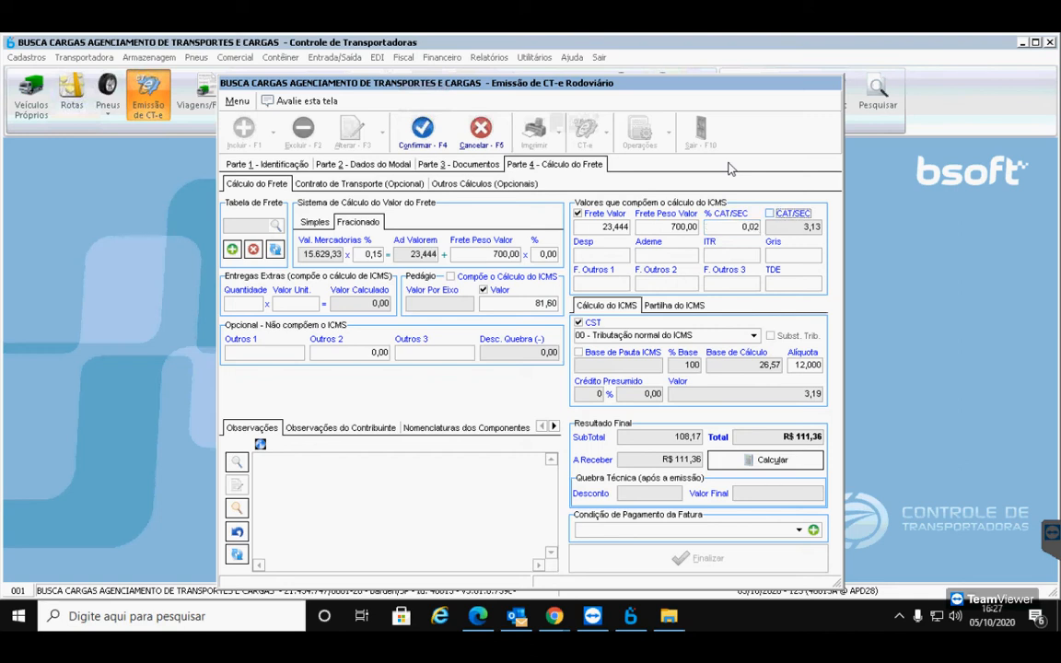
{"action": "left_click", "coordinate": [801, 461]}
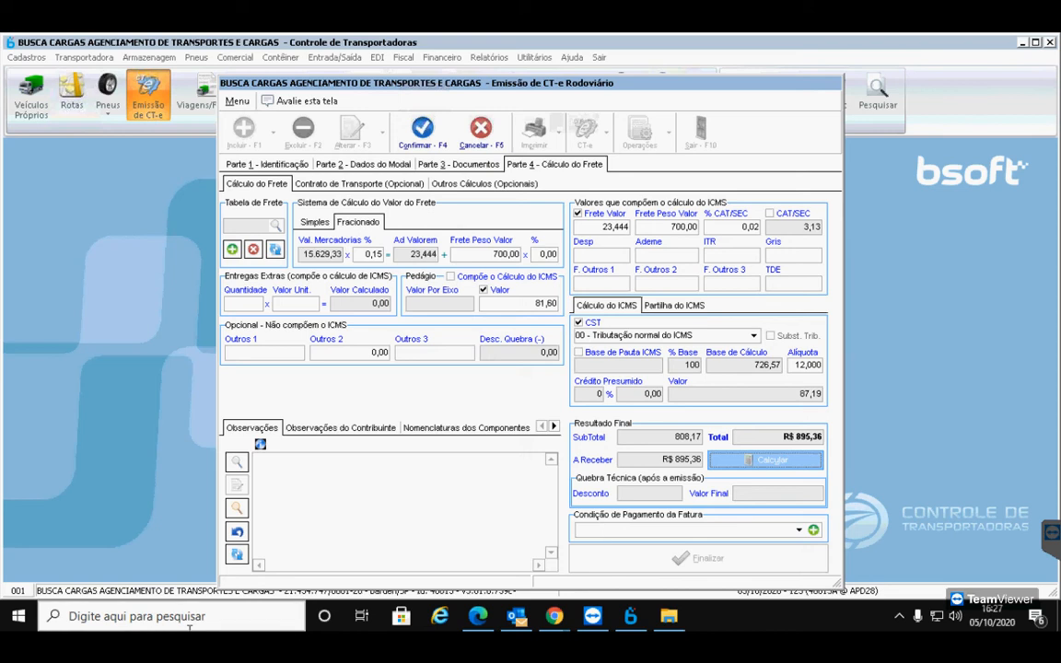
{"action": "mouse_move", "coordinate": [554, 616]}
{"action": "left_click", "coordinate": [502, 578]}
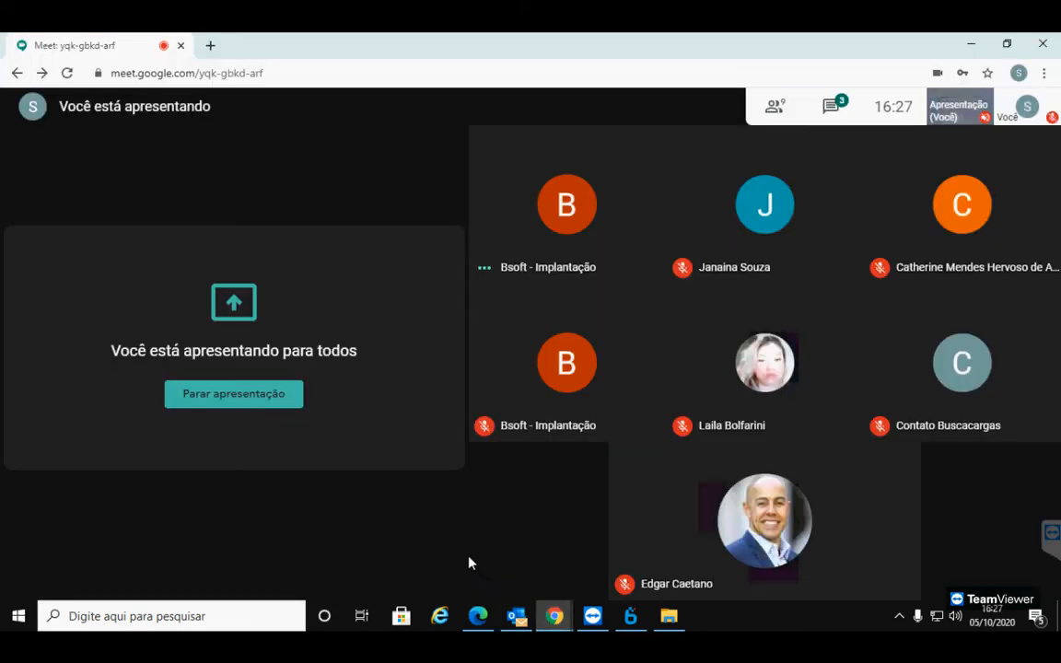
{"action": "left_click", "coordinate": [474, 566]}
{"action": "mouse_move", "coordinate": [521, 613]}
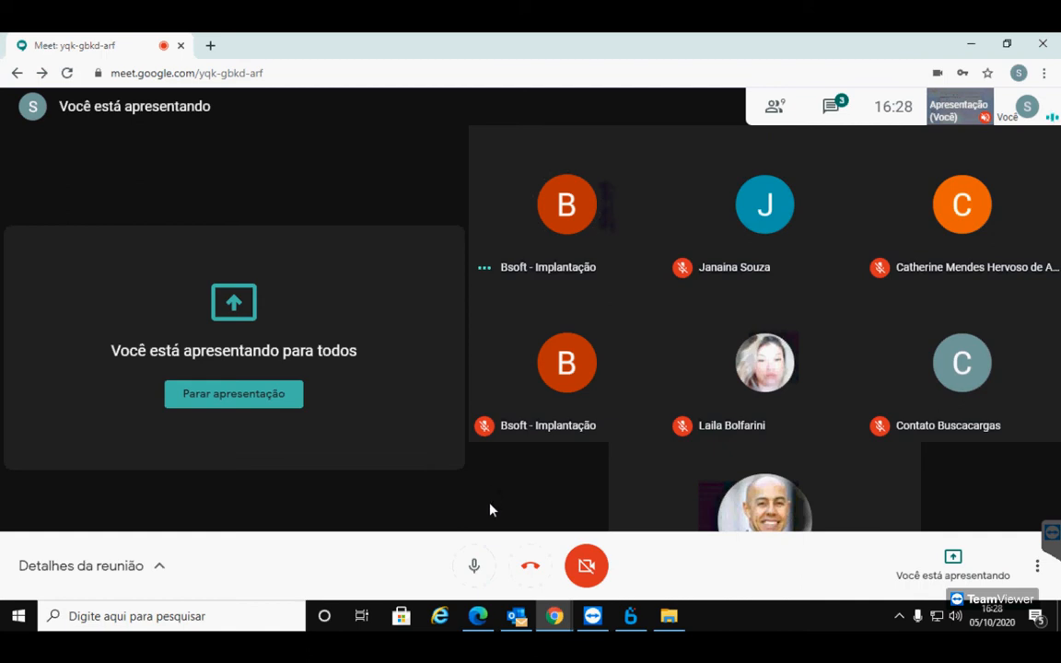
{"action": "left_click", "coordinate": [470, 571]}
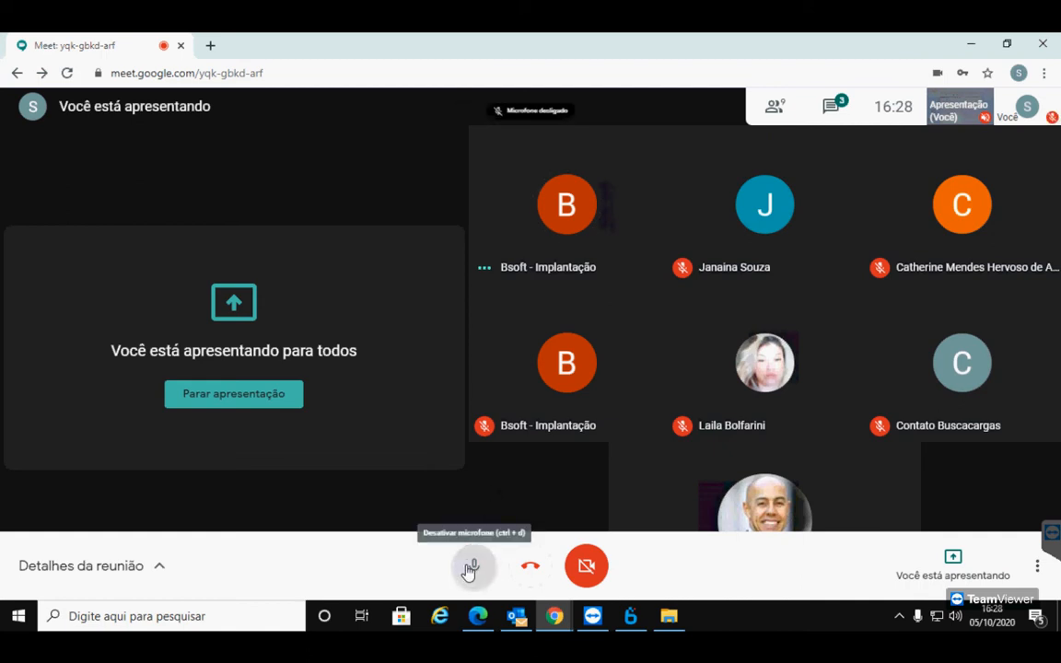
{"action": "left_click", "coordinate": [629, 615]}
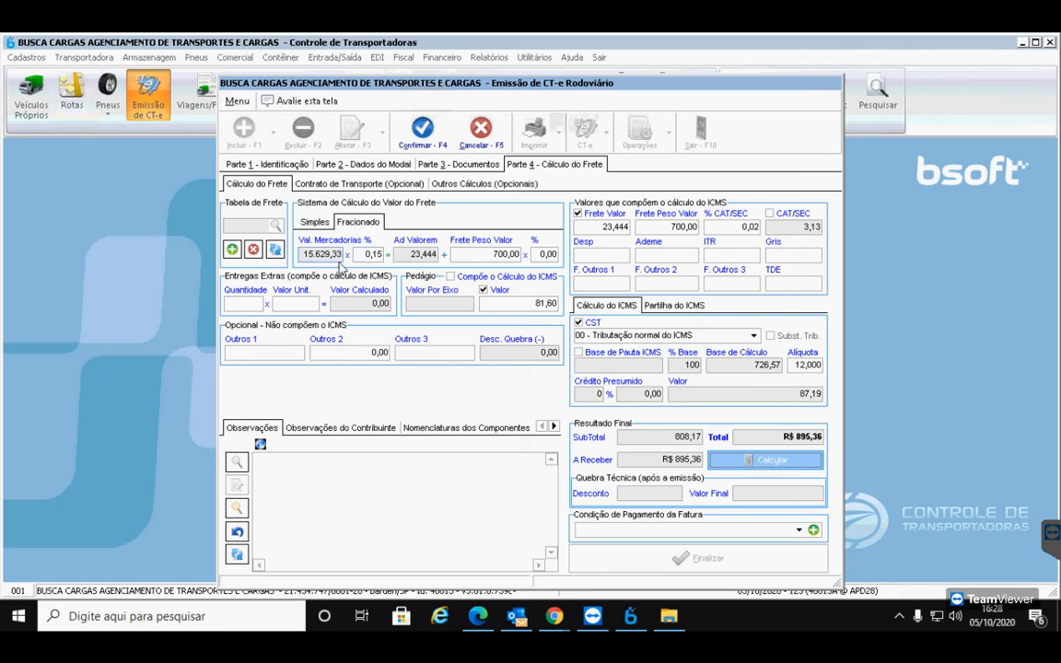
{"action": "left_click", "coordinate": [673, 228]}
{"action": "left_click", "coordinate": [714, 228]}
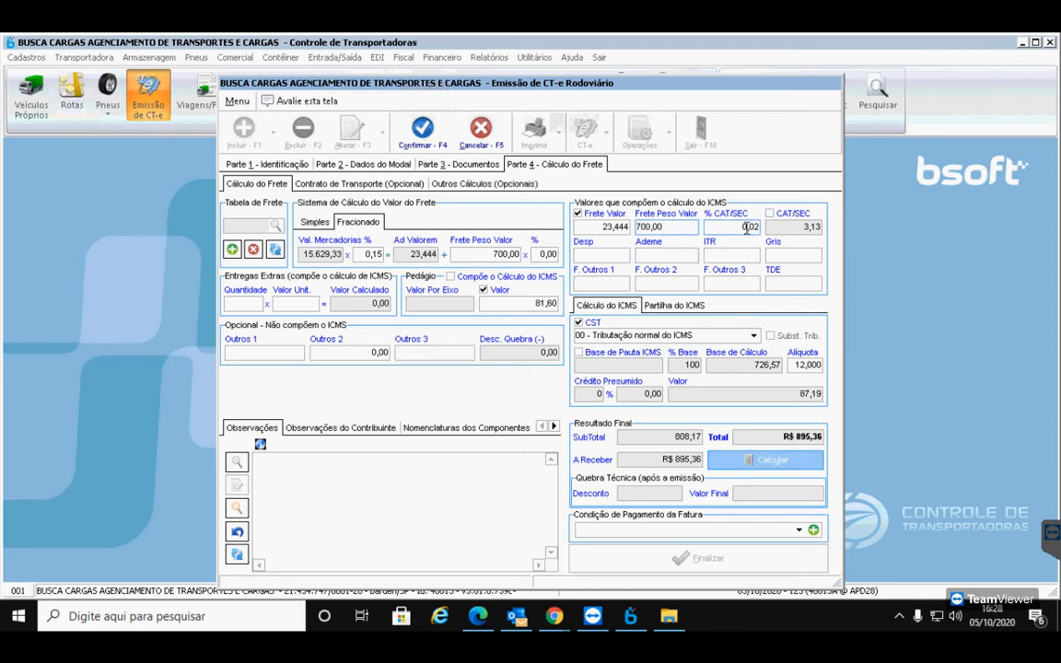
{"action": "double_click", "coordinate": [714, 227]}
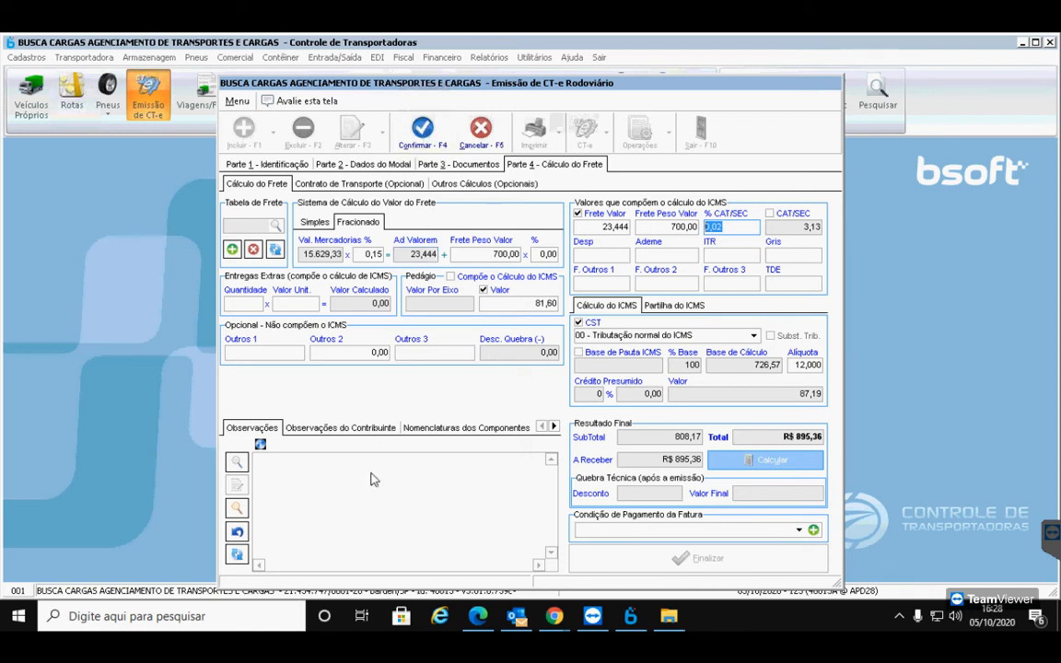
{"action": "left_click", "coordinate": [368, 507]}
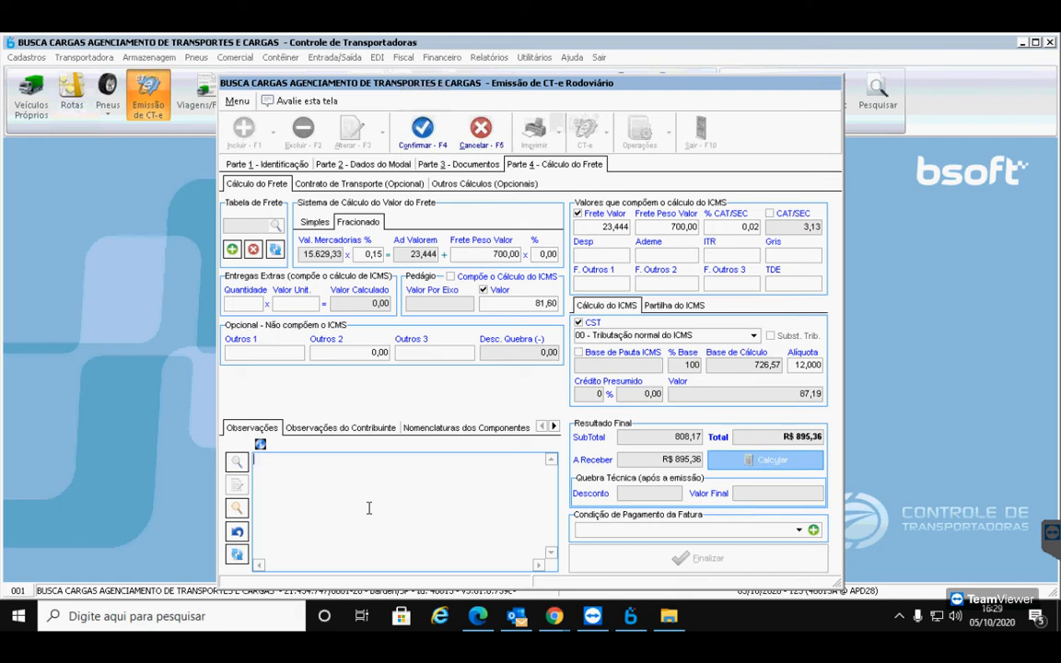
Save and finalize CT-e 000002 despite the risk-manager warning, skipping accounts receivable
{"action": "left_click", "coordinate": [426, 131]}
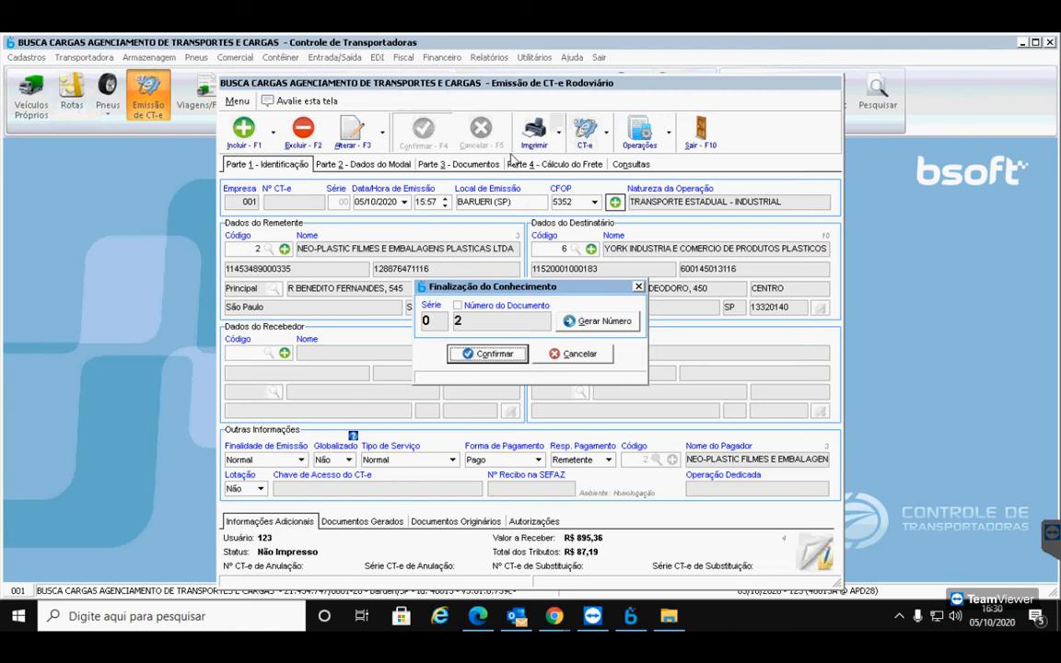
{"action": "left_click", "coordinate": [486, 356]}
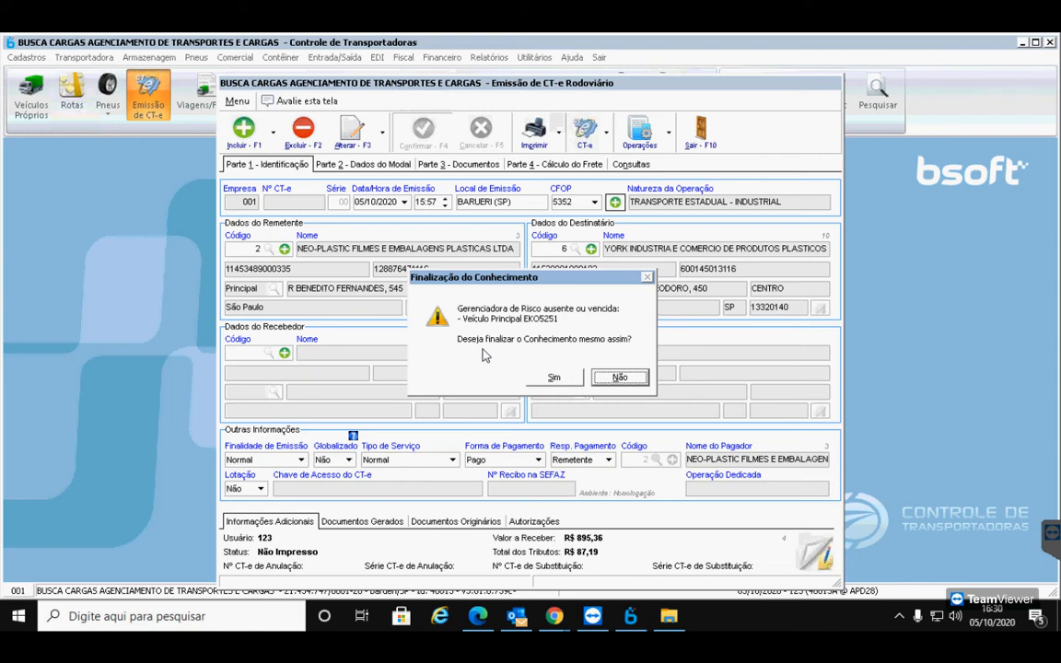
{"action": "left_click", "coordinate": [555, 381]}
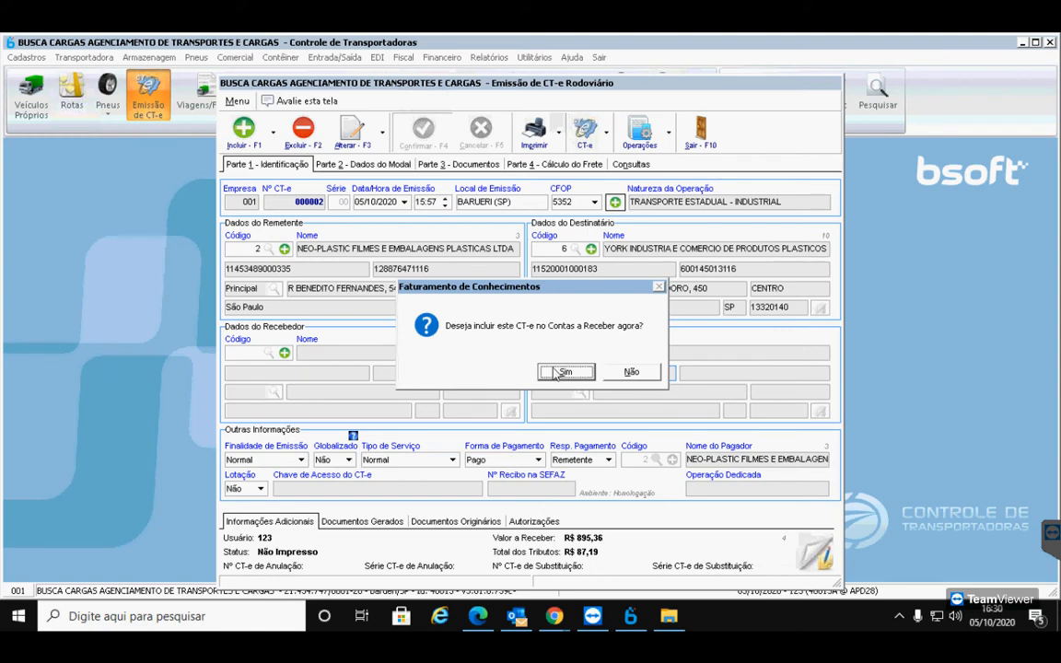
{"action": "left_click", "coordinate": [631, 372]}
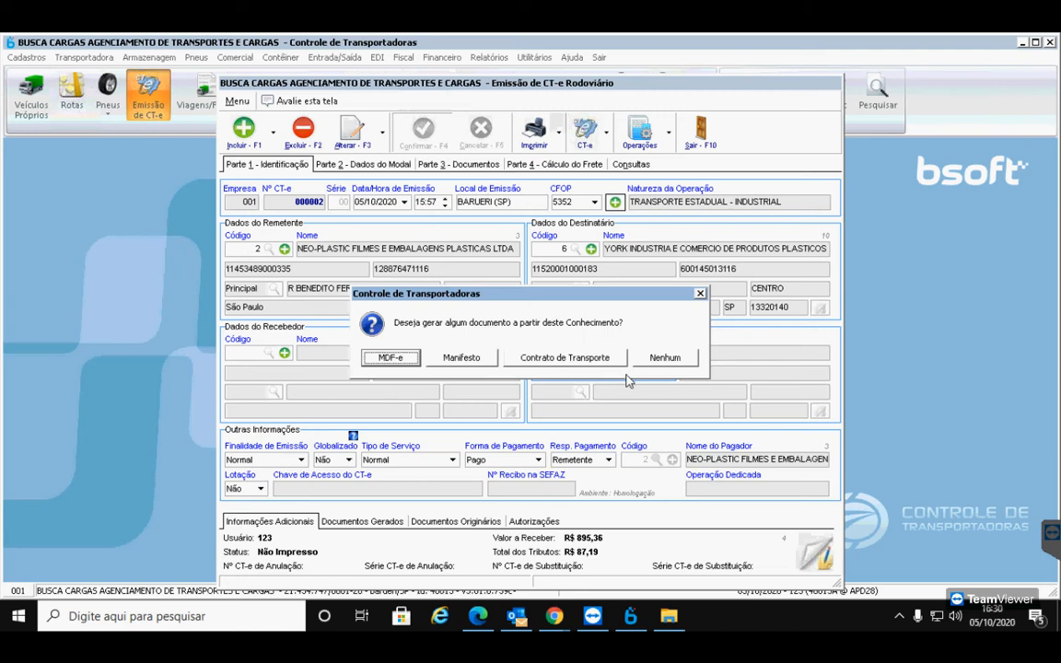
Choose MDF-e in the document-generation prompt for CT-e 000002
{"action": "left_click", "coordinate": [405, 362]}
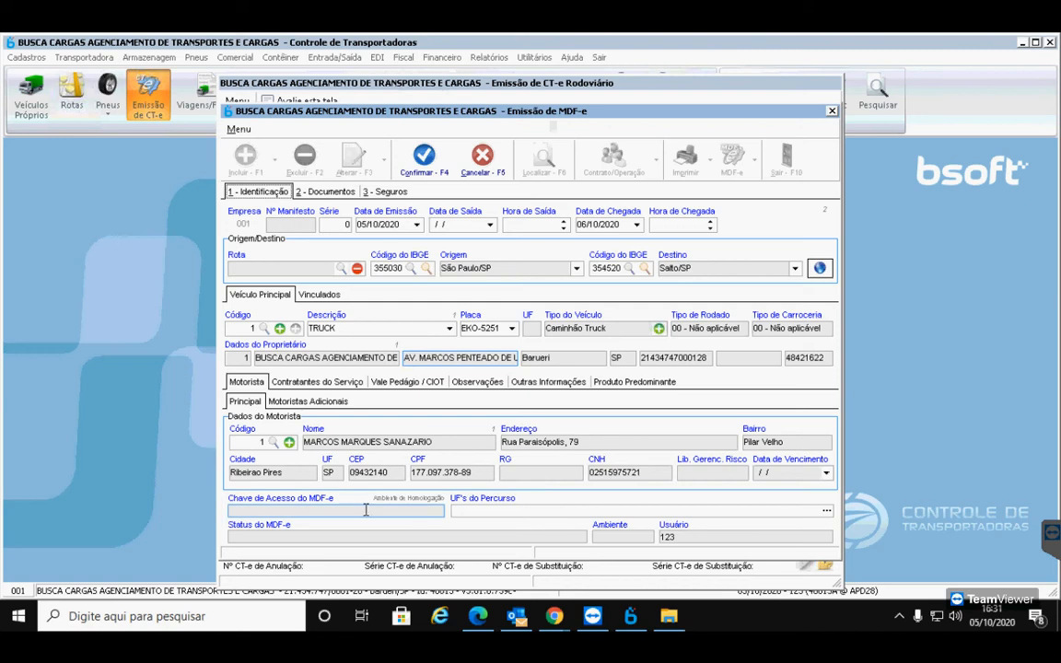
Check that CT-e 000002 is linked, then start a new insurance entry
{"action": "left_click", "coordinate": [331, 192]}
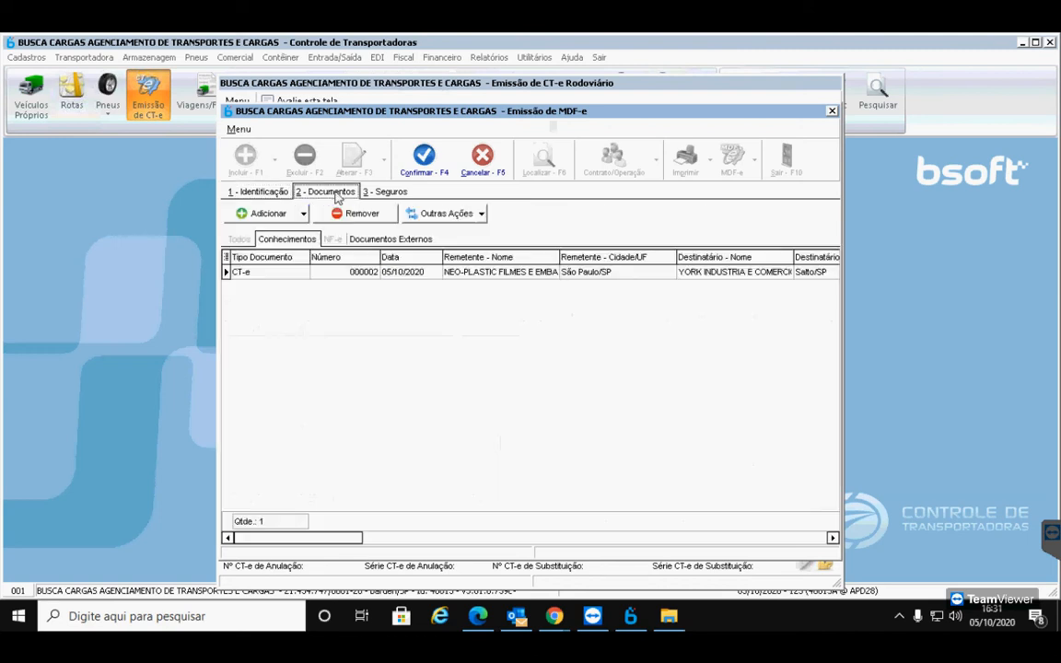
{"action": "left_click", "coordinate": [376, 278]}
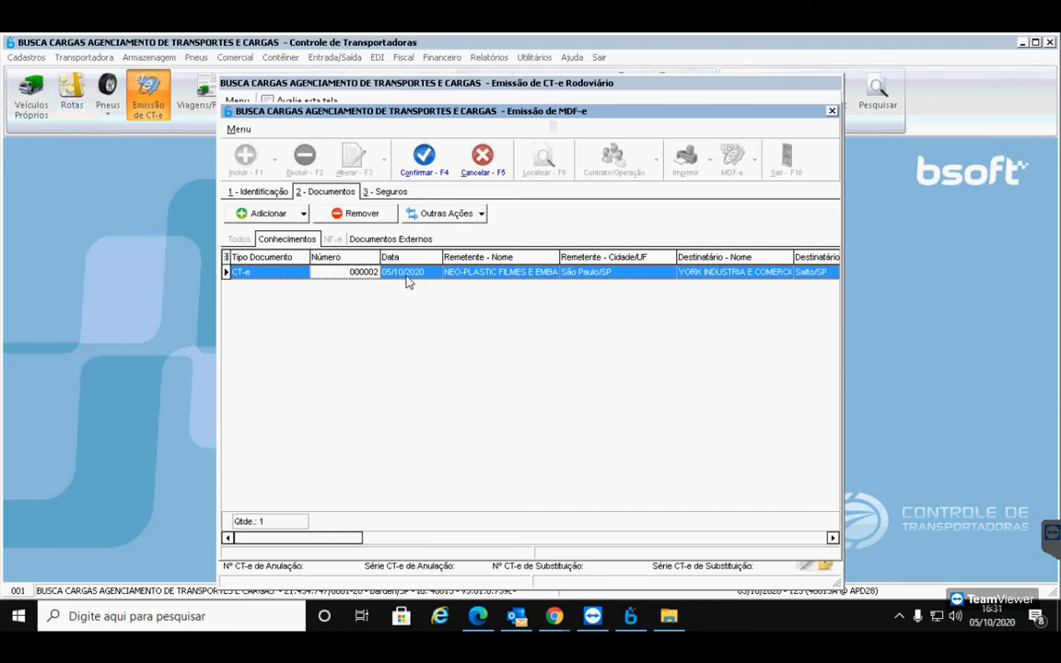
{"action": "left_click", "coordinate": [388, 195]}
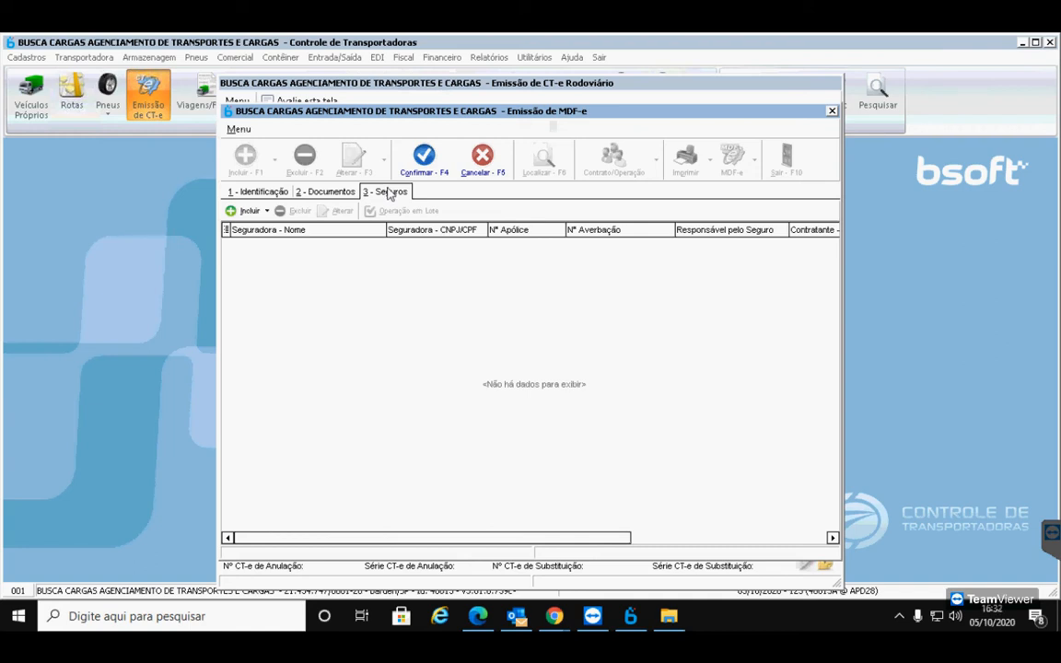
{"action": "left_click", "coordinate": [241, 215]}
{"action": "left_click", "coordinate": [247, 230]}
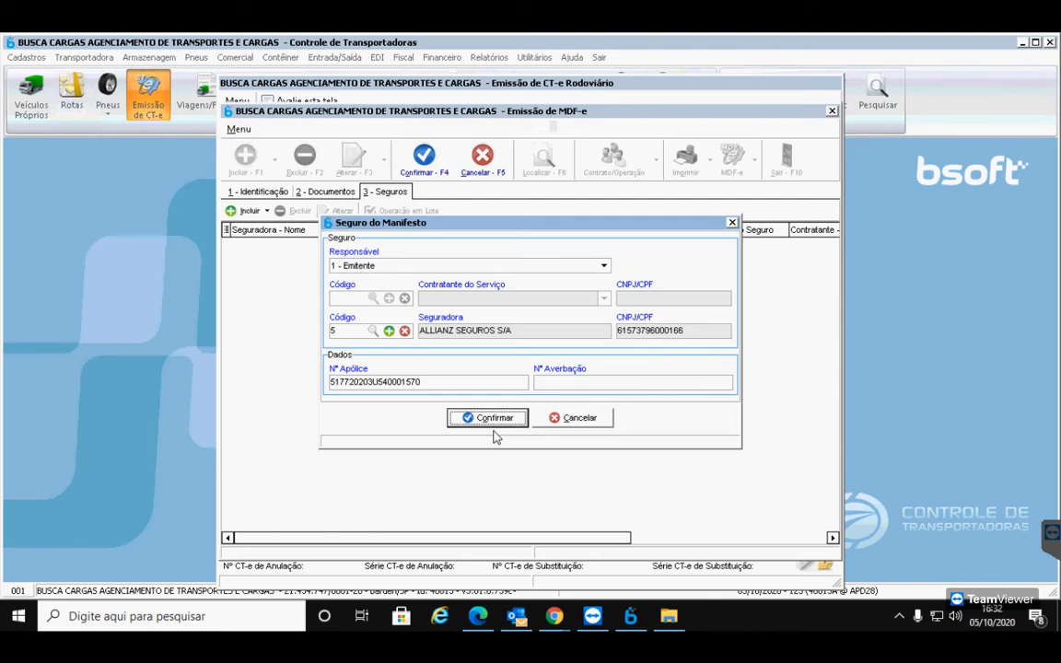
Make 1 - Emitente responsible and save the ALLIANZ SEGUROS S/A insurance entry
{"action": "left_click", "coordinate": [605, 266]}
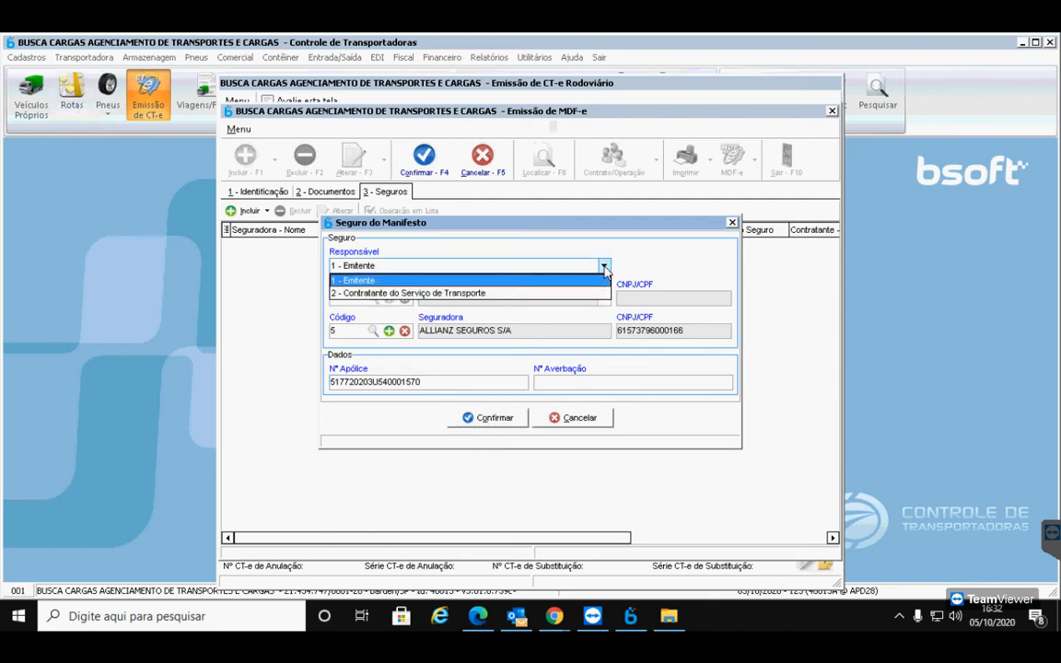
{"action": "left_click", "coordinate": [466, 293]}
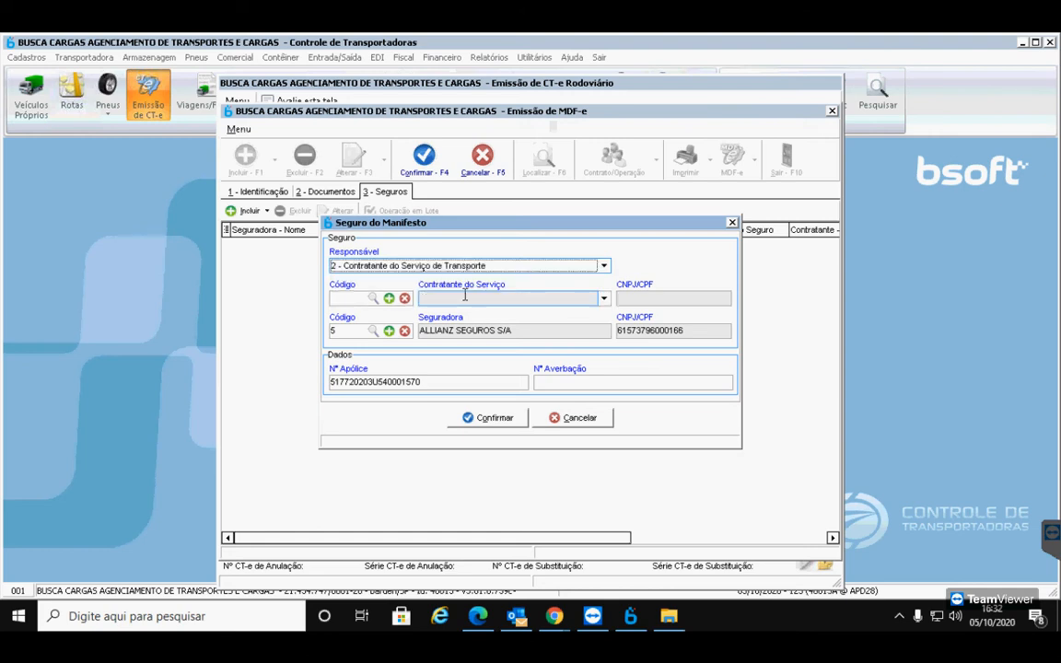
{"action": "left_click", "coordinate": [604, 300]}
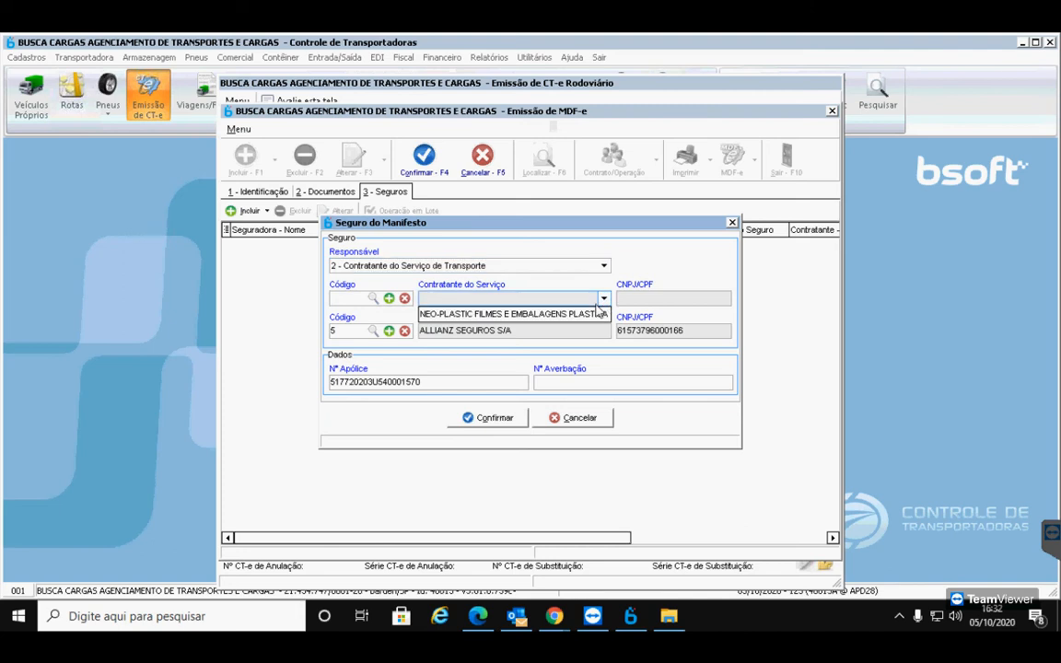
{"action": "left_click", "coordinate": [594, 295]}
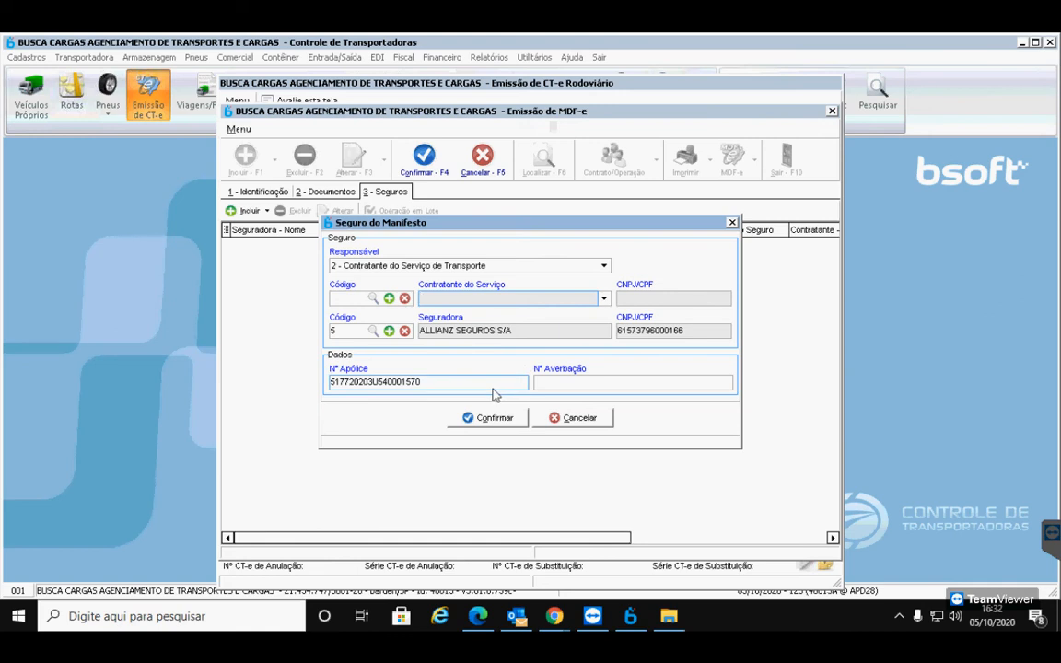
{"action": "left_click", "coordinate": [525, 267]}
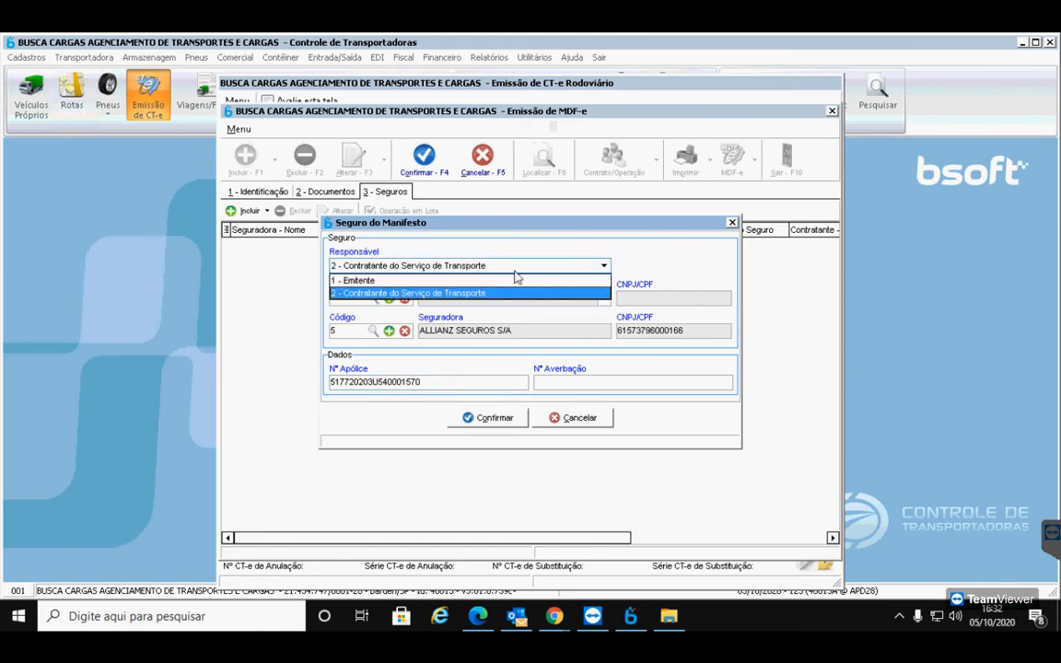
{"action": "left_click", "coordinate": [451, 278]}
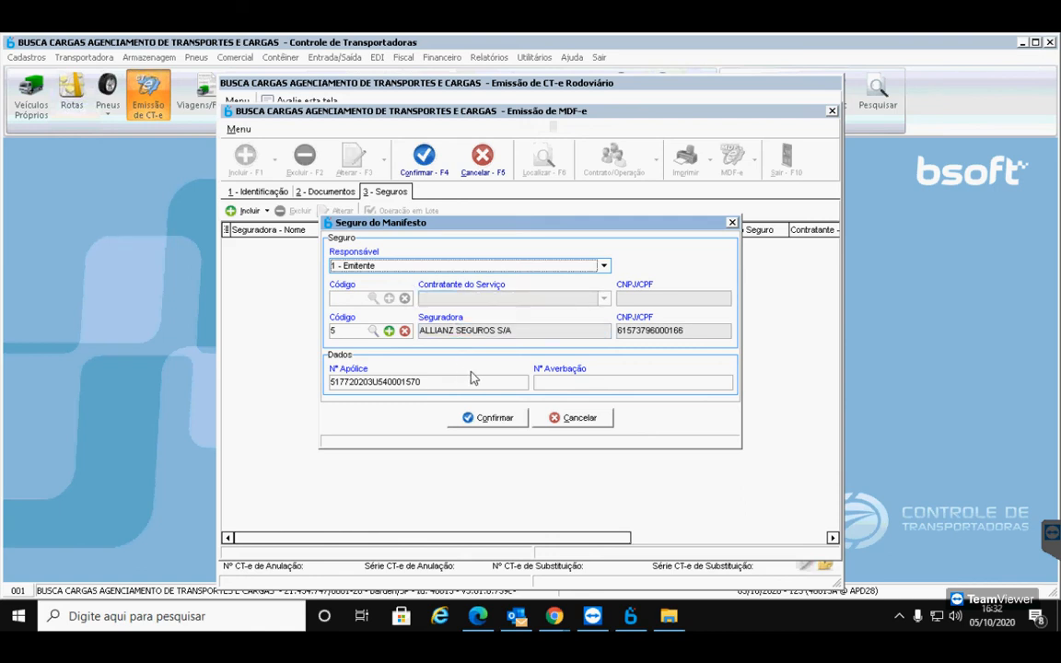
{"action": "left_click", "coordinate": [470, 418]}
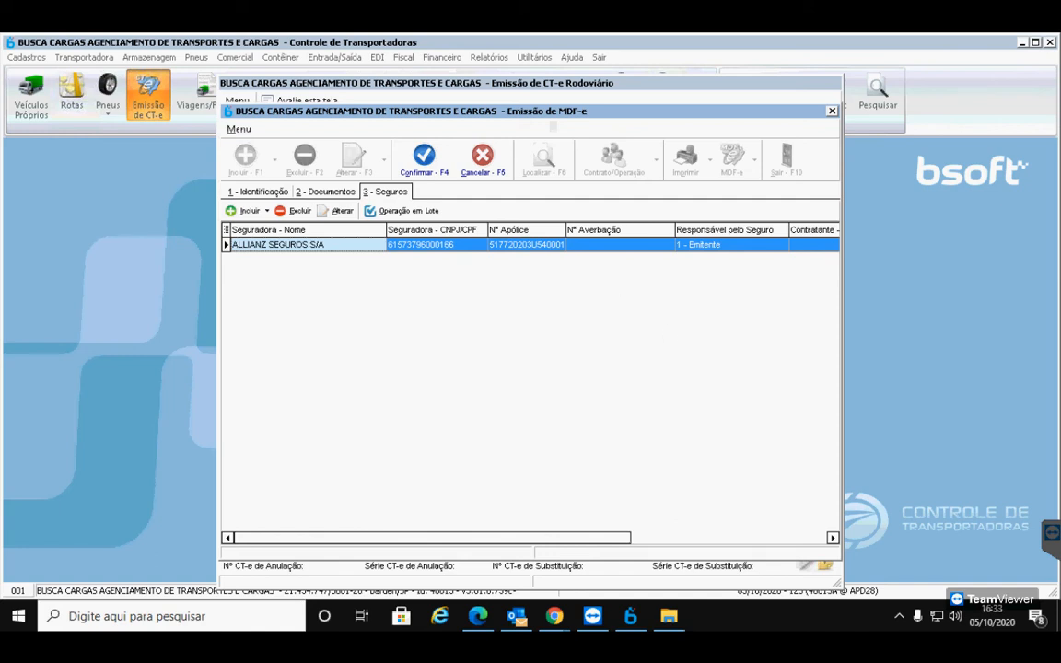
Return to the MDF-e's 1 - Identificação details for the São Paulo/SP to Salto/SP route
{"action": "left_click", "coordinate": [554, 616]}
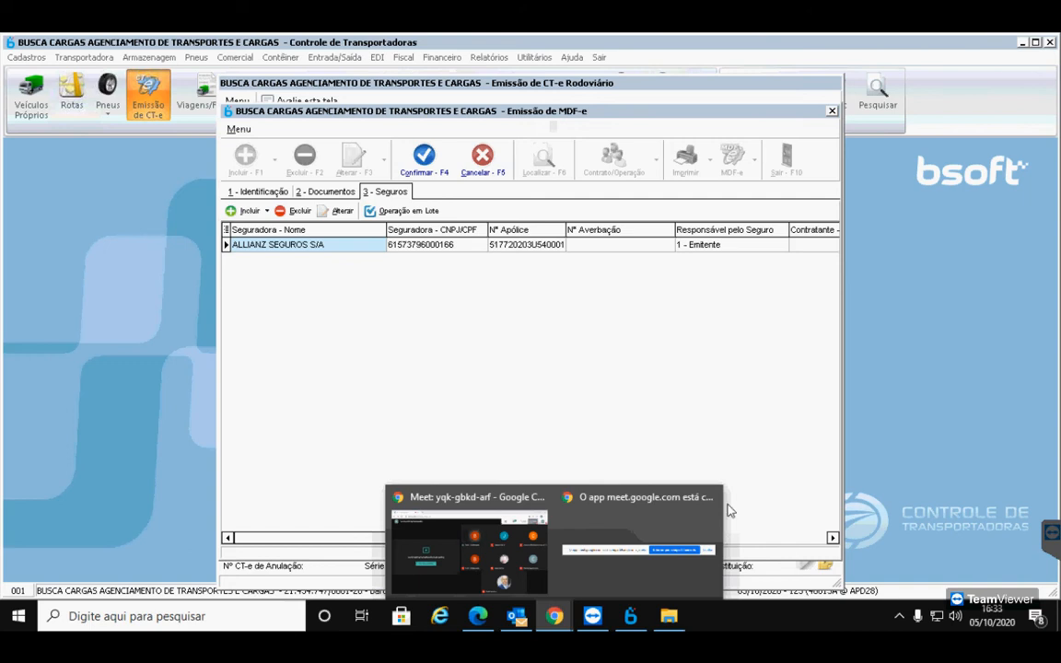
{"action": "left_click", "coordinate": [270, 193]}
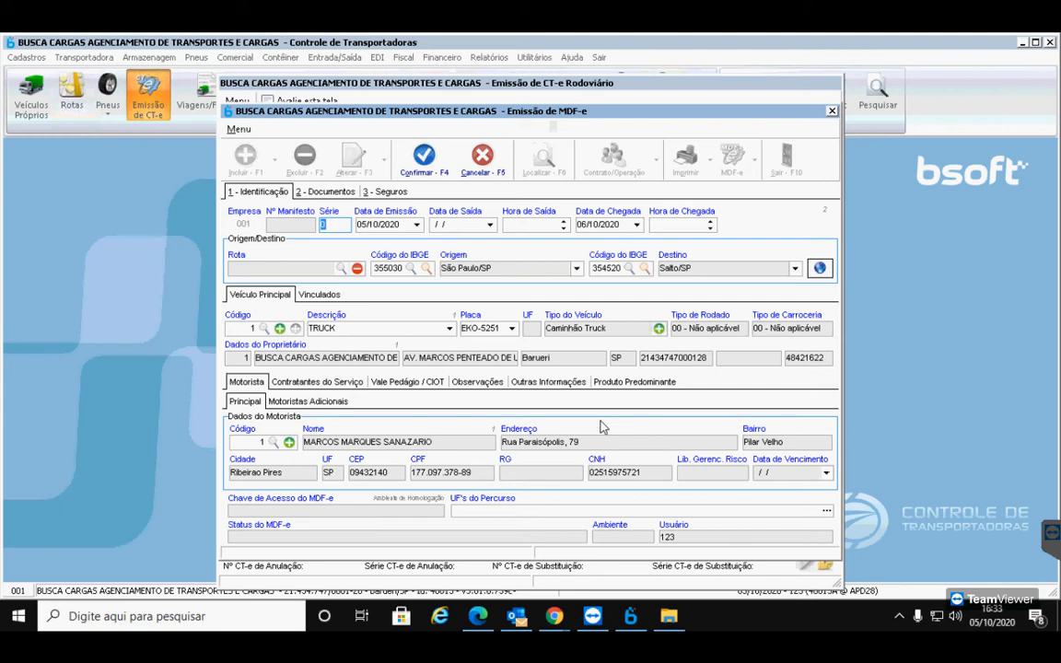
Set Tipo de Carga da ANTT to Carga Geral under Produto Predominante and submit the MDF-e
{"action": "left_click", "coordinate": [648, 382]}
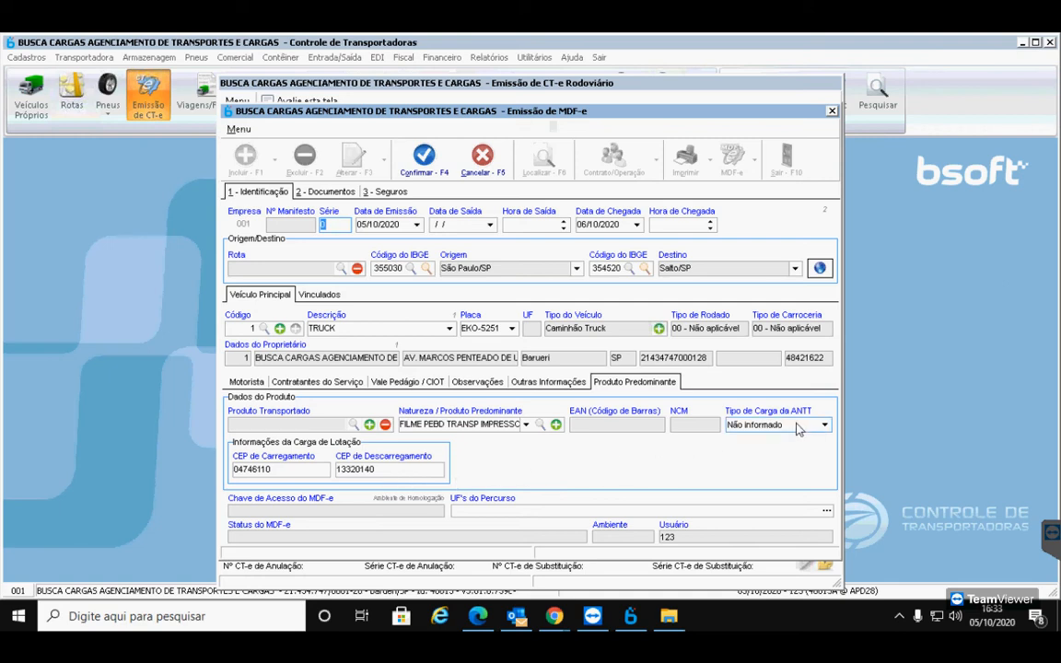
{"action": "left_click", "coordinate": [824, 425]}
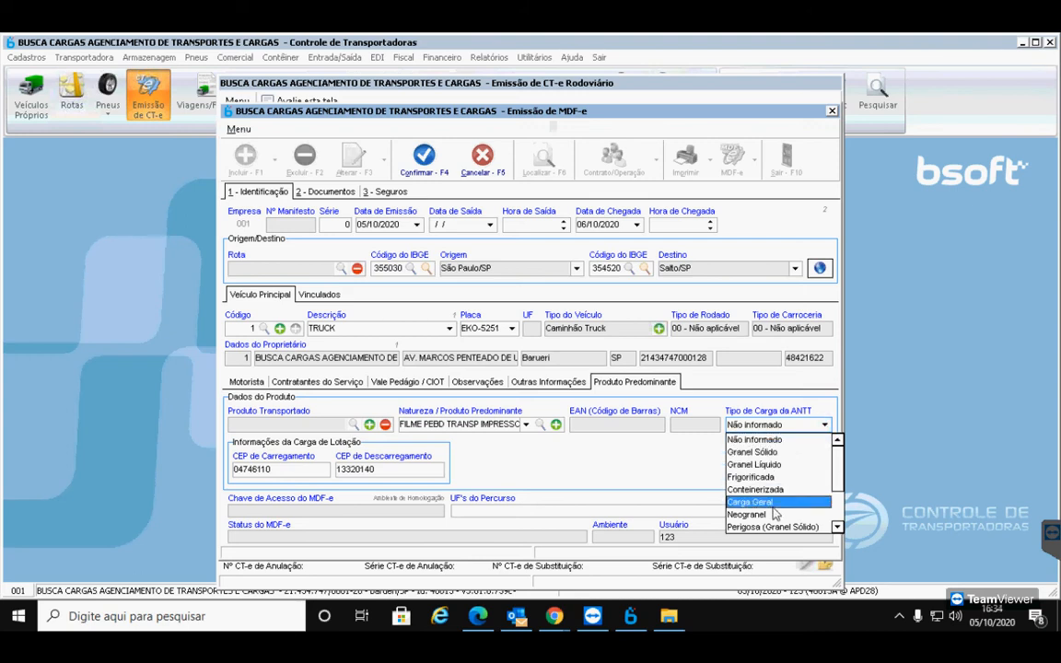
{"action": "left_click", "coordinate": [752, 501]}
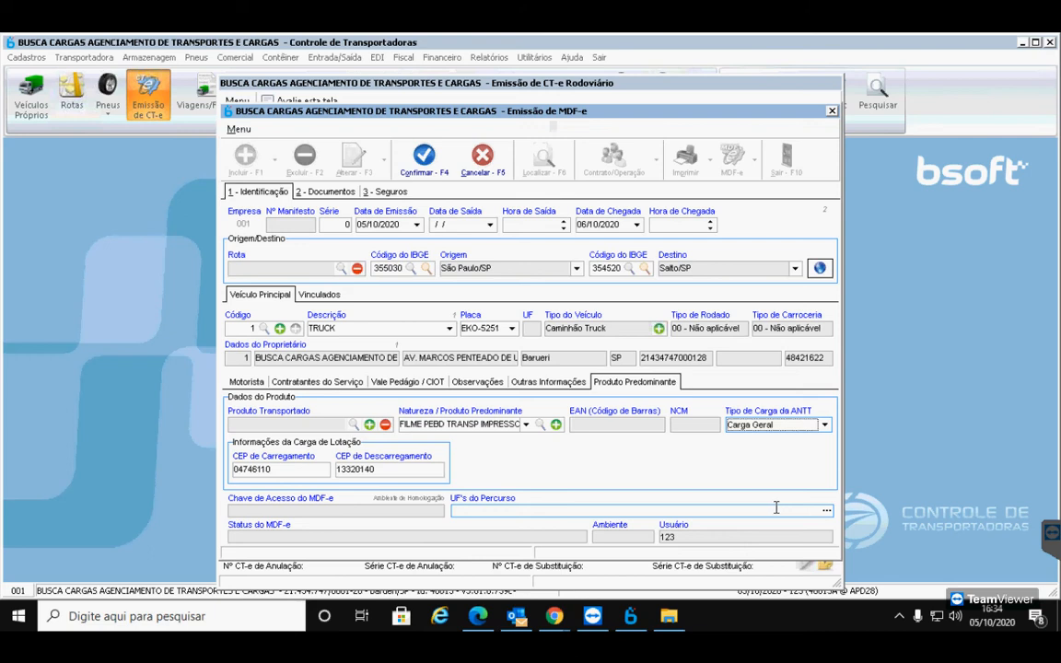
{"action": "left_click", "coordinate": [420, 164]}
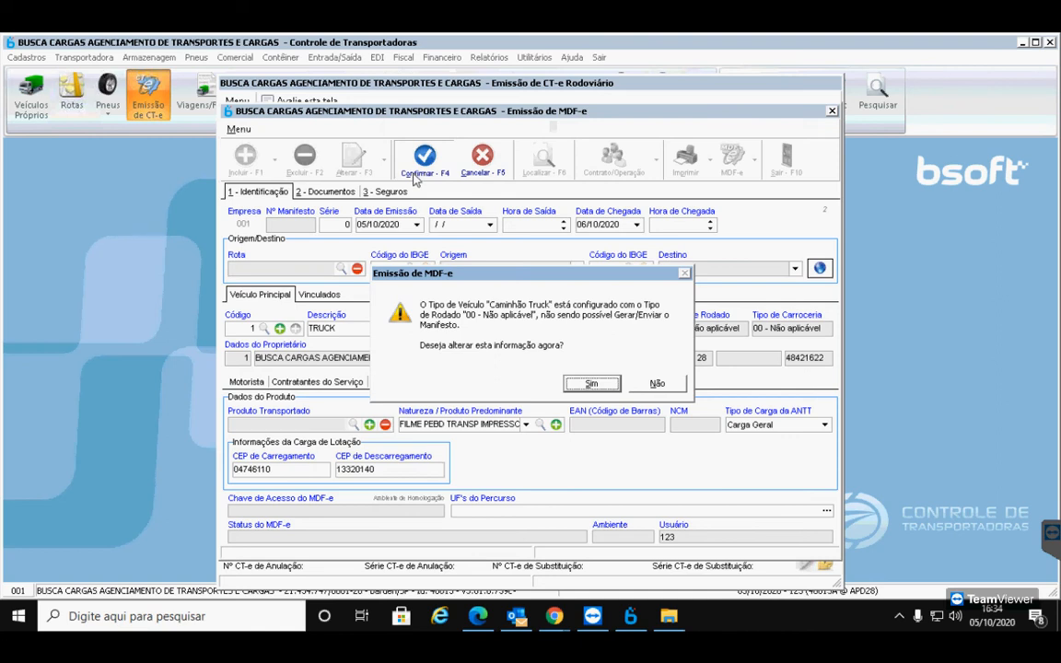
Change the Caminhão Truck vehicle type's rodado to 01 - Truck and return to the MDF-e
{"action": "left_click", "coordinate": [594, 383]}
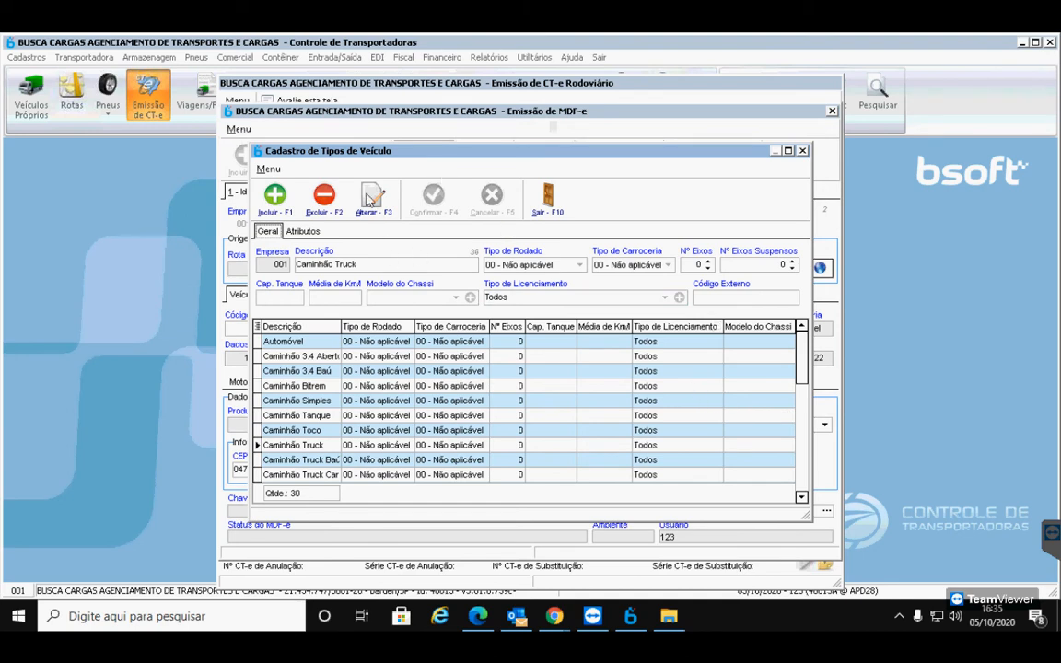
{"action": "left_click", "coordinate": [373, 197]}
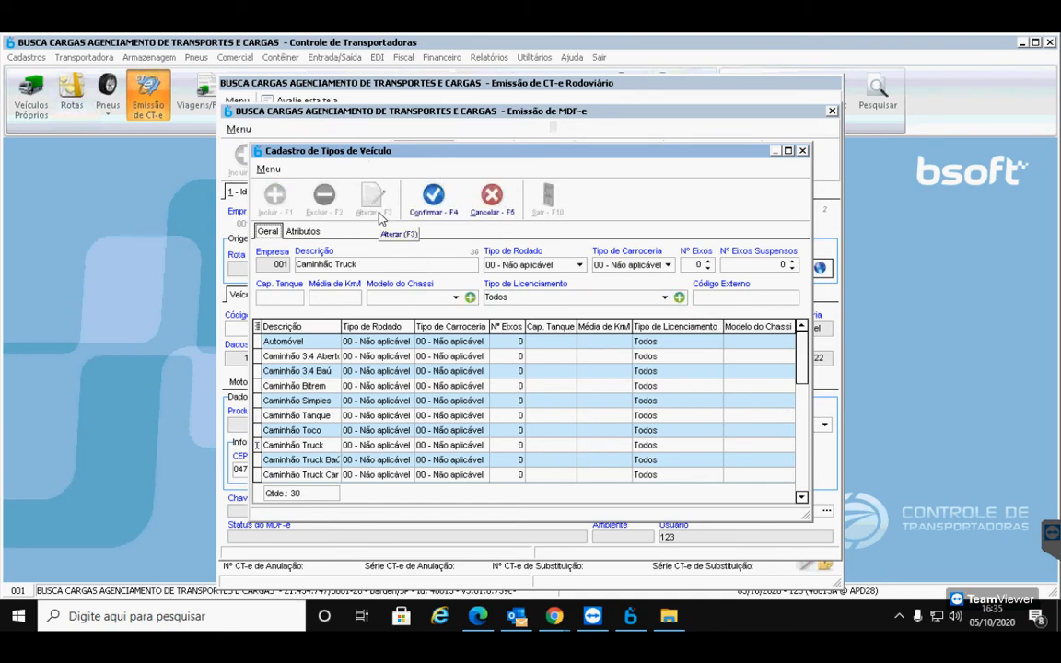
{"action": "left_click", "coordinate": [578, 265]}
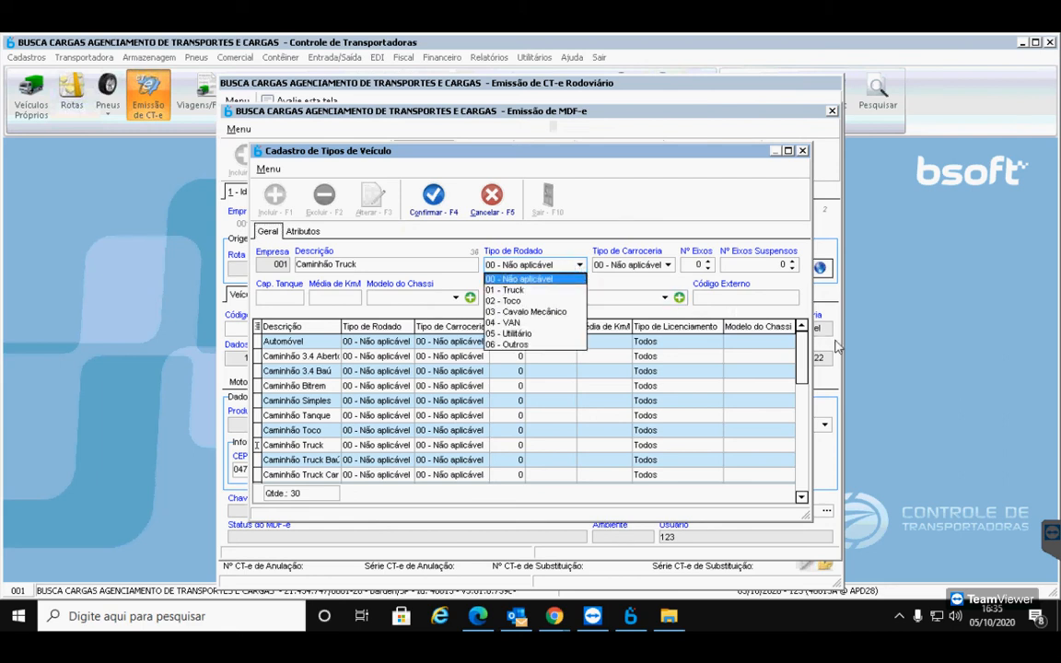
{"action": "left_click", "coordinate": [503, 291]}
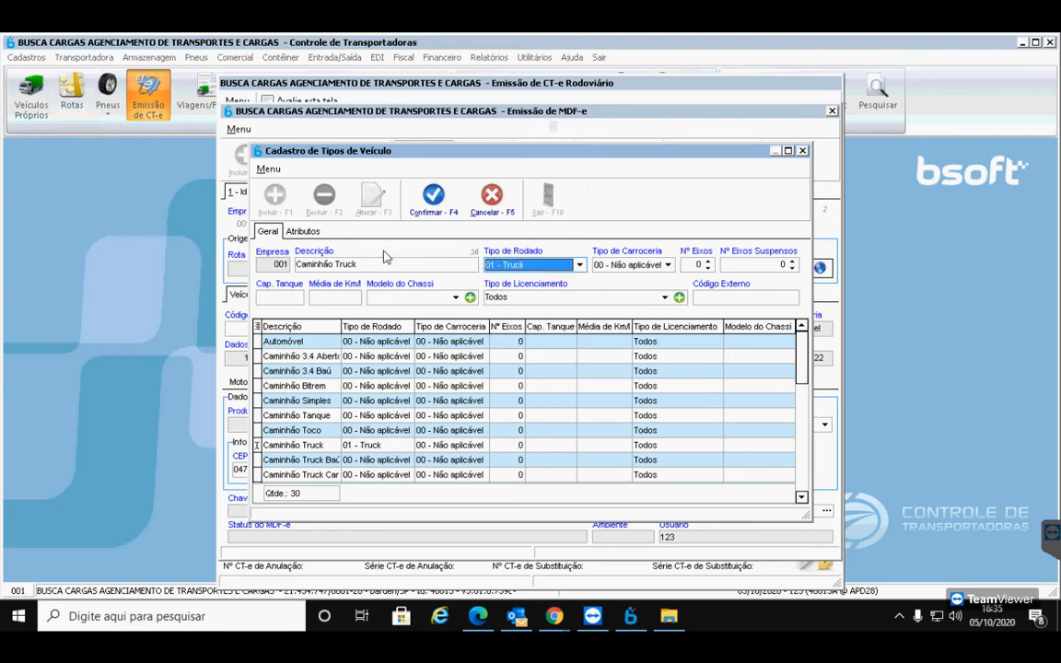
{"action": "left_click", "coordinate": [427, 200]}
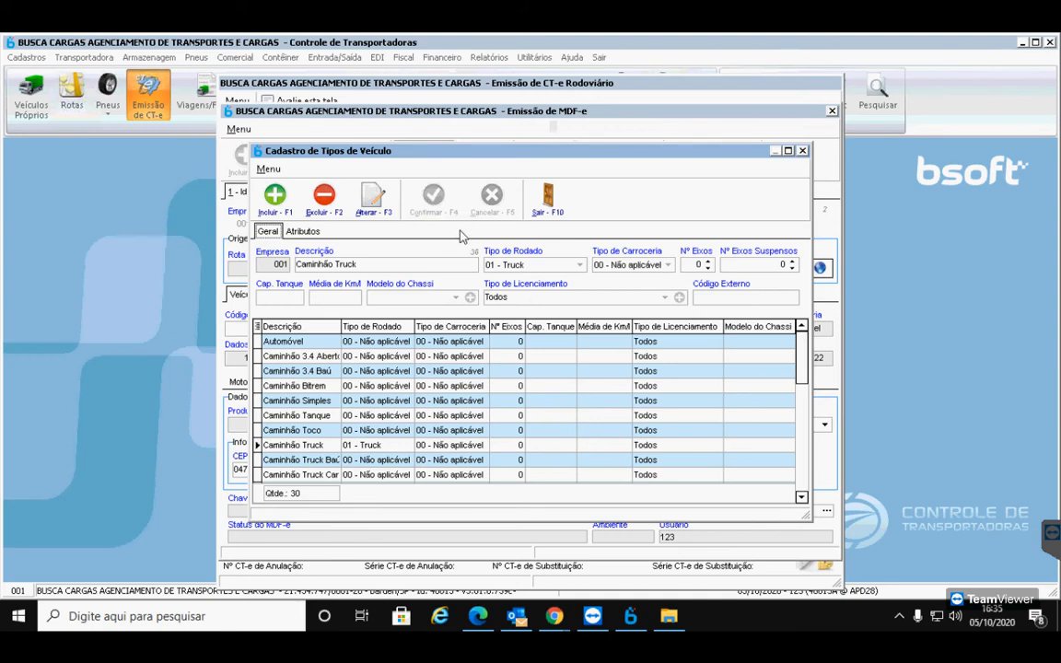
{"action": "left_click", "coordinate": [546, 213]}
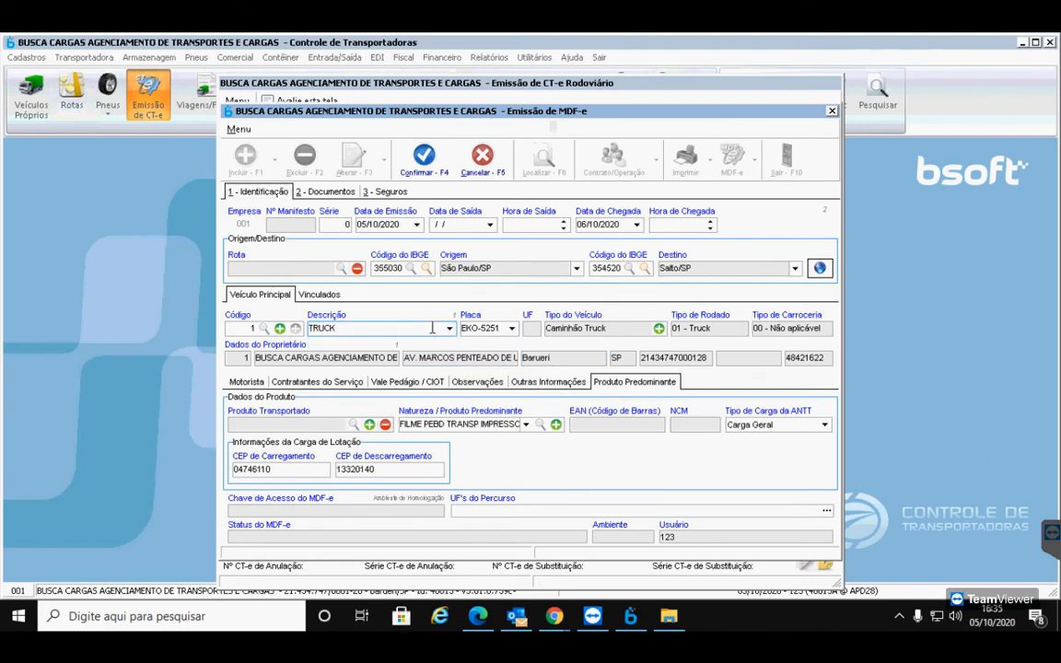
{"action": "key", "text": "Tab"}
{"action": "key", "text": "Tab"}
{"action": "key", "text": "Tab"}
{"action": "key", "text": "Tab"}
{"action": "key", "text": "Tab"}
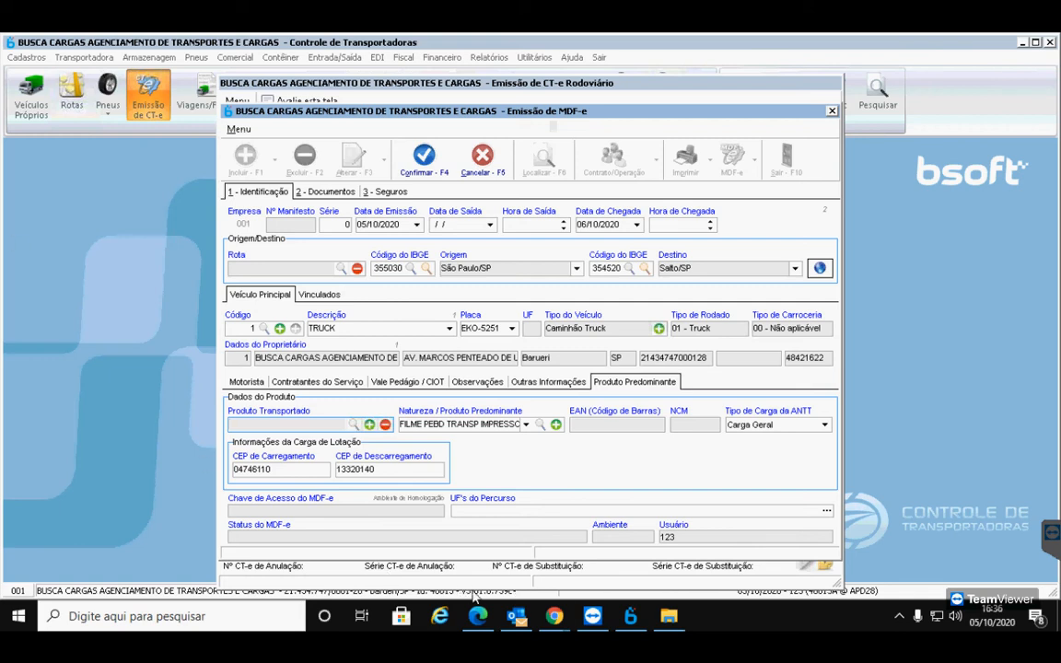
Bring the Meet call forward, leave the microphone muted, and switch back to the MDF-e window
{"action": "mouse_move", "coordinate": [555, 616]}
{"action": "left_click", "coordinate": [505, 573]}
{"action": "left_click", "coordinate": [474, 563]}
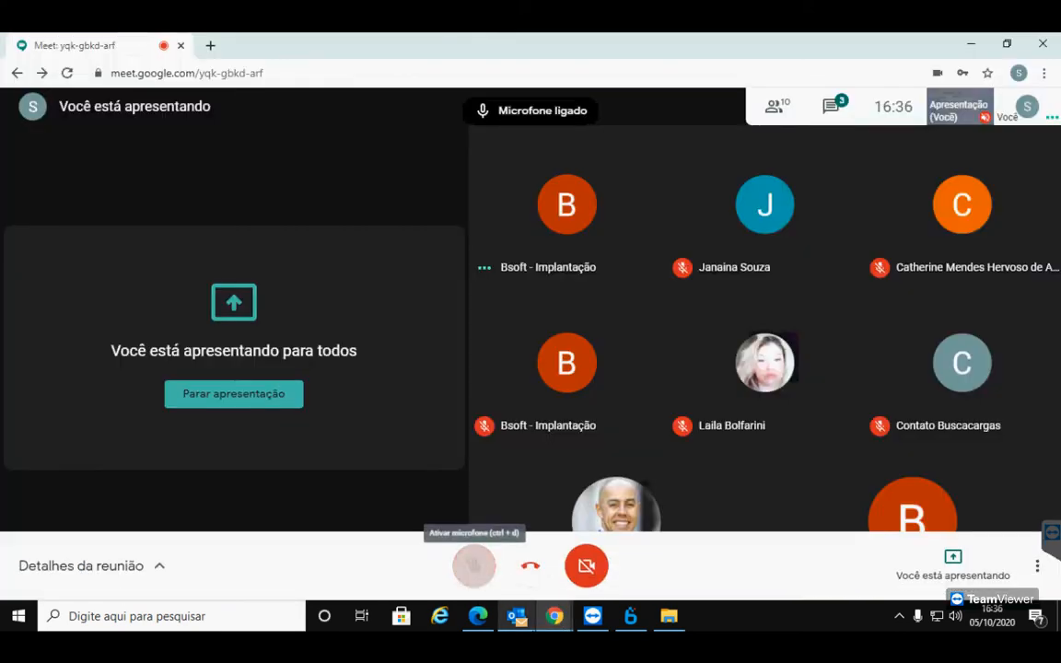
{"action": "mouse_move", "coordinate": [516, 616]}
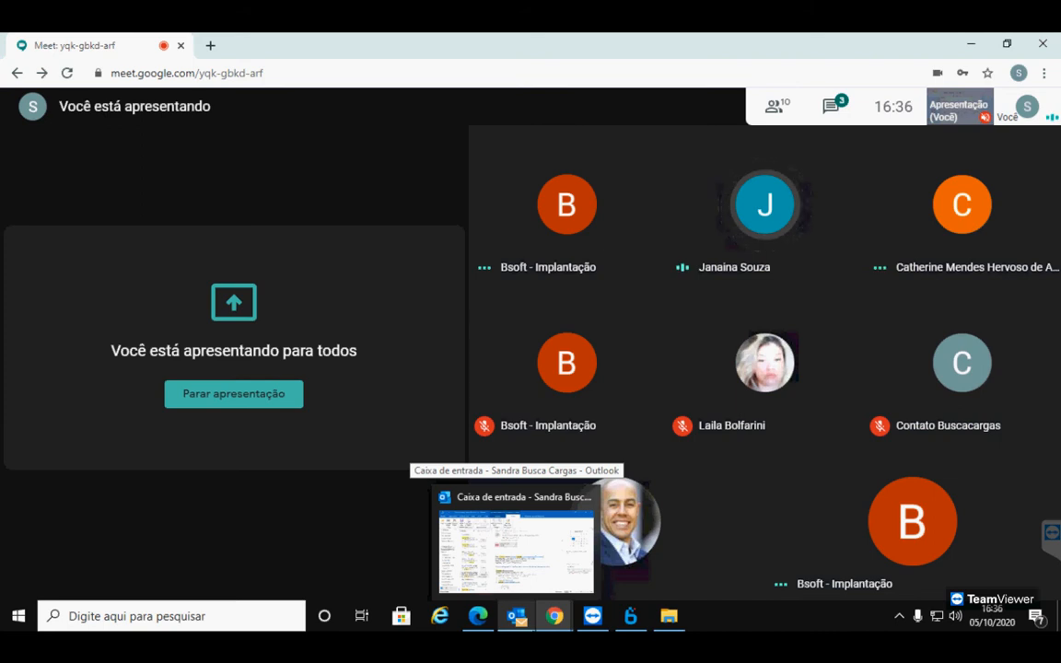
{"action": "mouse_move", "coordinate": [554, 616]}
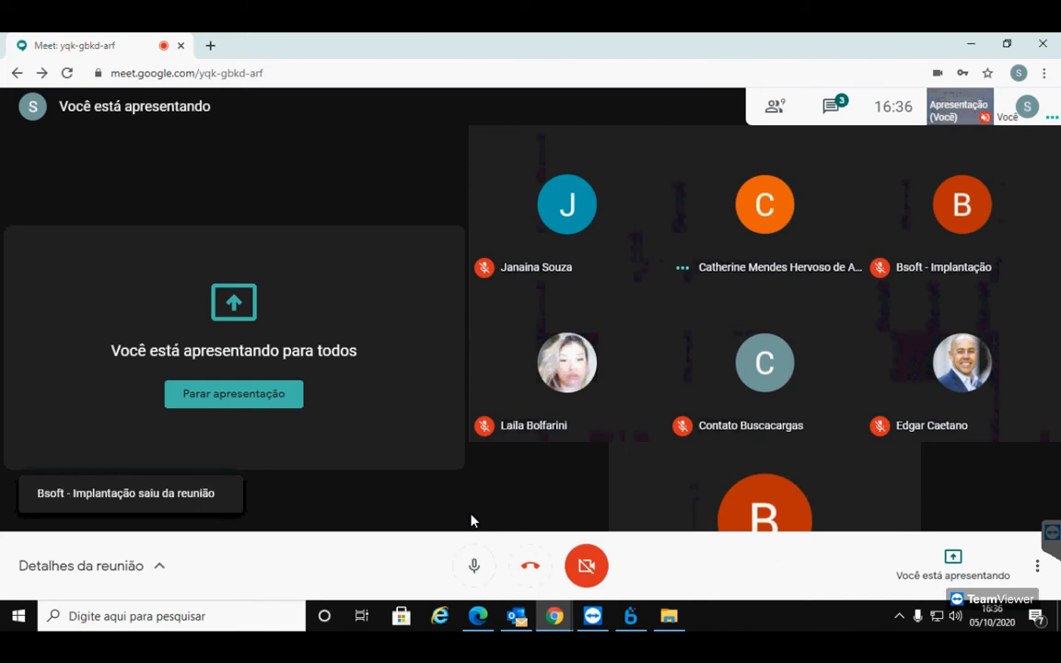
{"action": "left_click", "coordinate": [473, 564]}
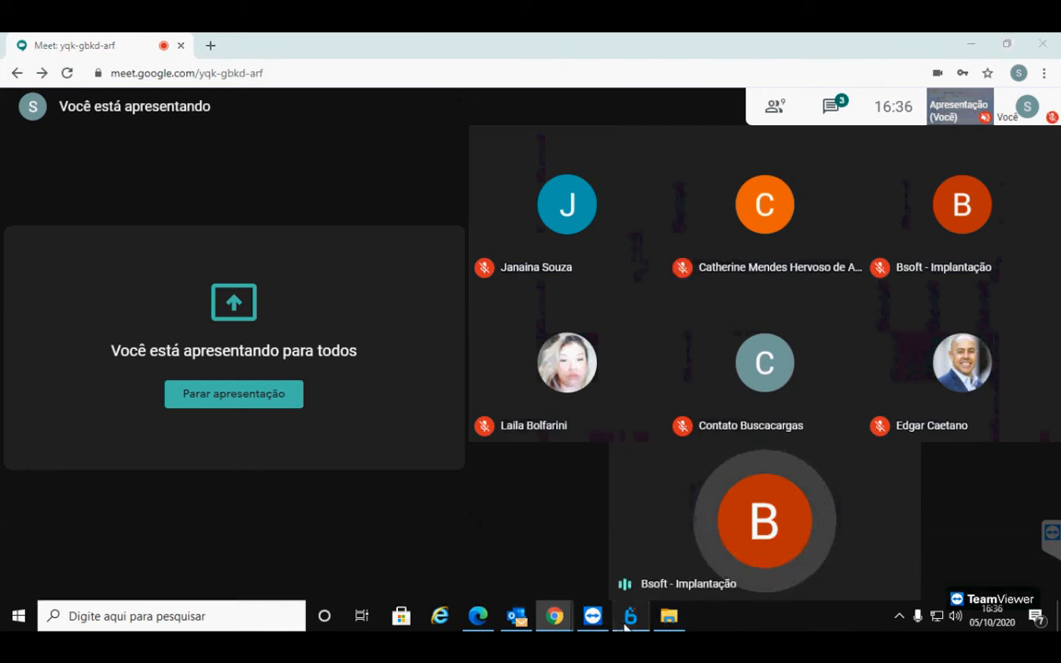
{"action": "key", "text": "alt+Tab"}
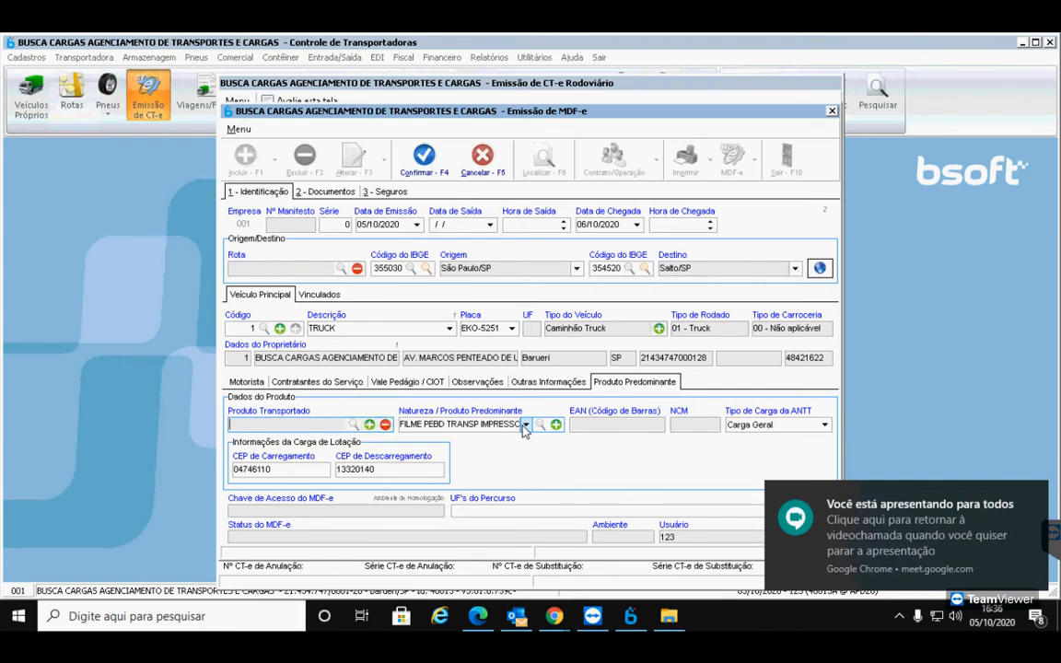
{"action": "left_click", "coordinate": [659, 330]}
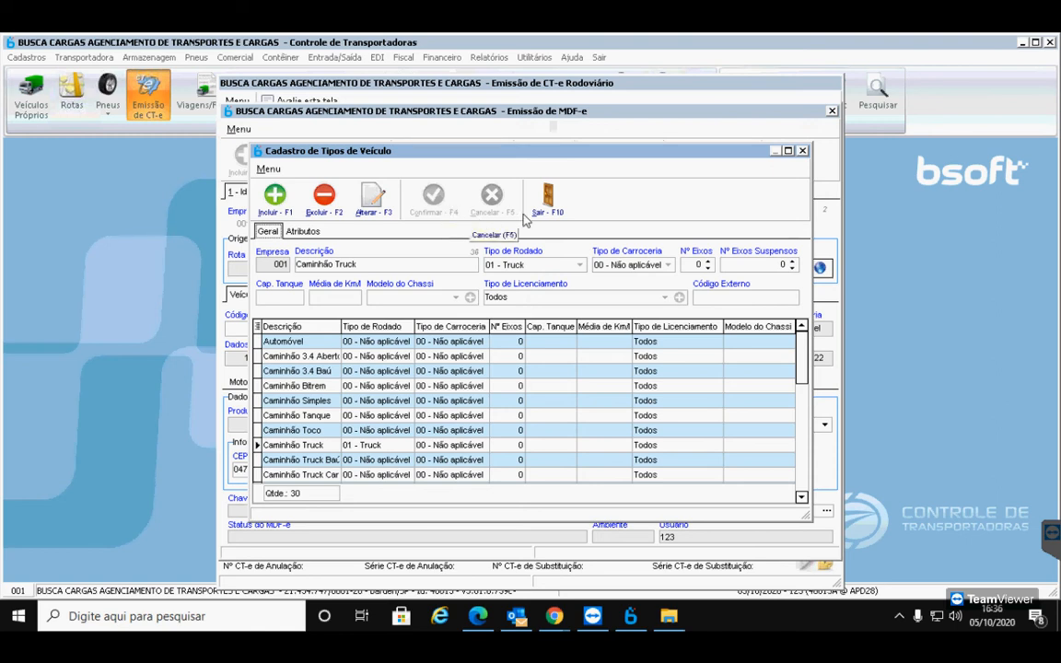
{"action": "left_click", "coordinate": [548, 203]}
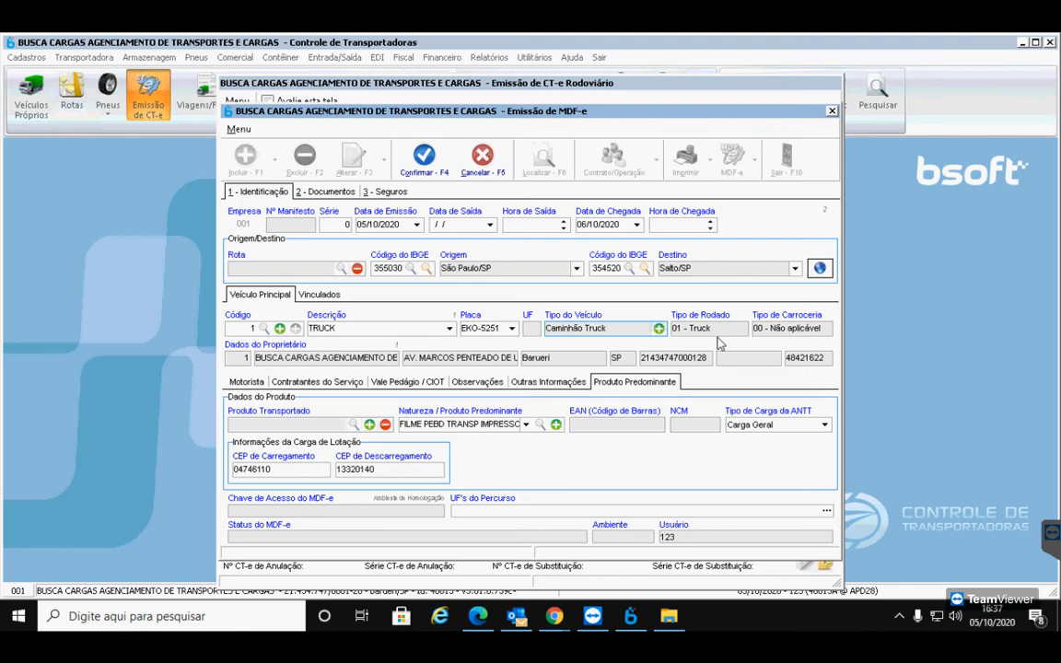
Save and finalize manifest number 1, accepting batch-sending of its linked CT-es to SEFAZ
{"action": "left_click", "coordinate": [423, 163]}
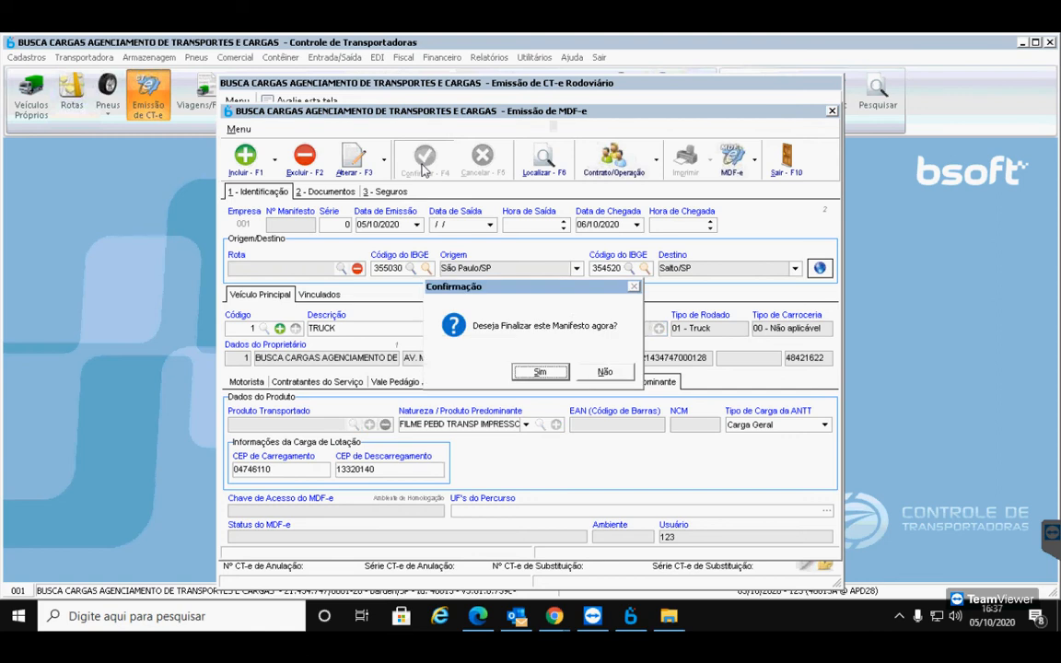
{"action": "left_click", "coordinate": [540, 373]}
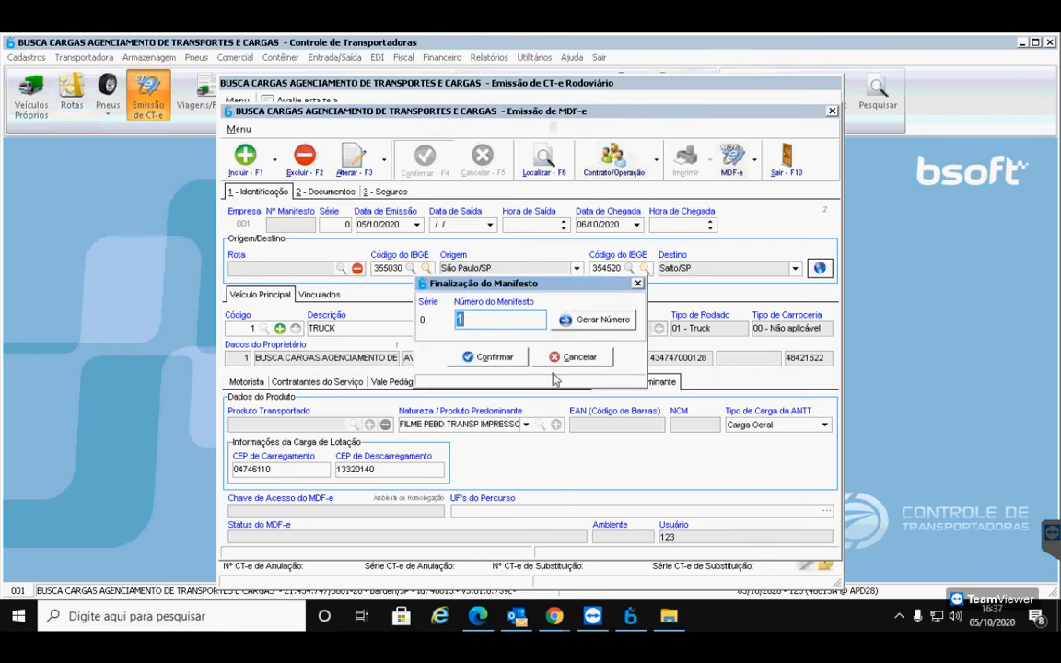
{"action": "left_click", "coordinate": [506, 362]}
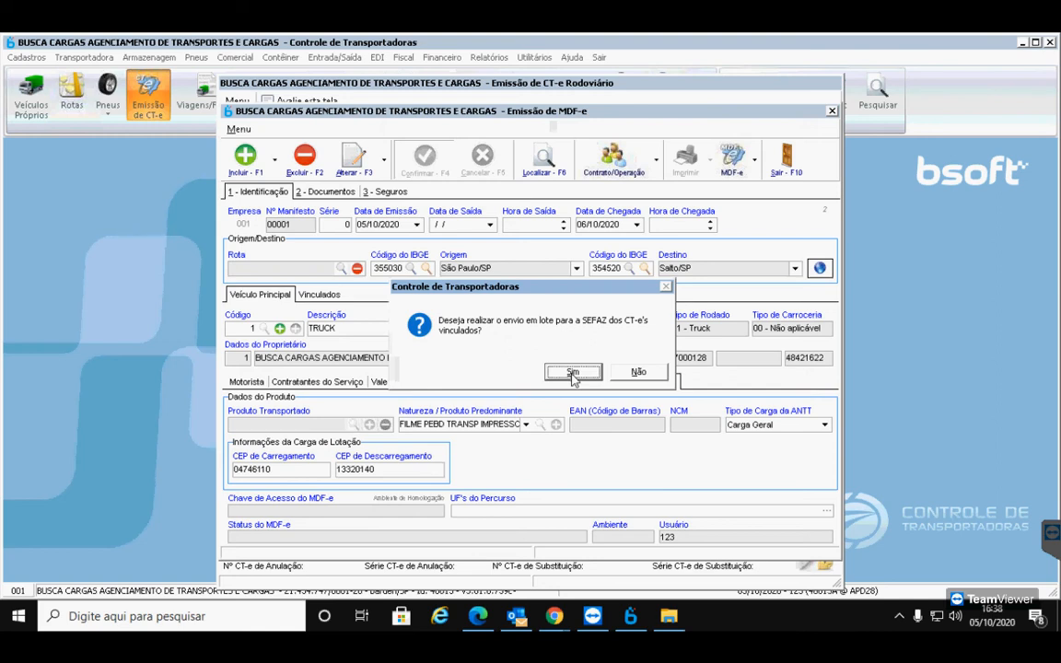
{"action": "left_click", "coordinate": [572, 372]}
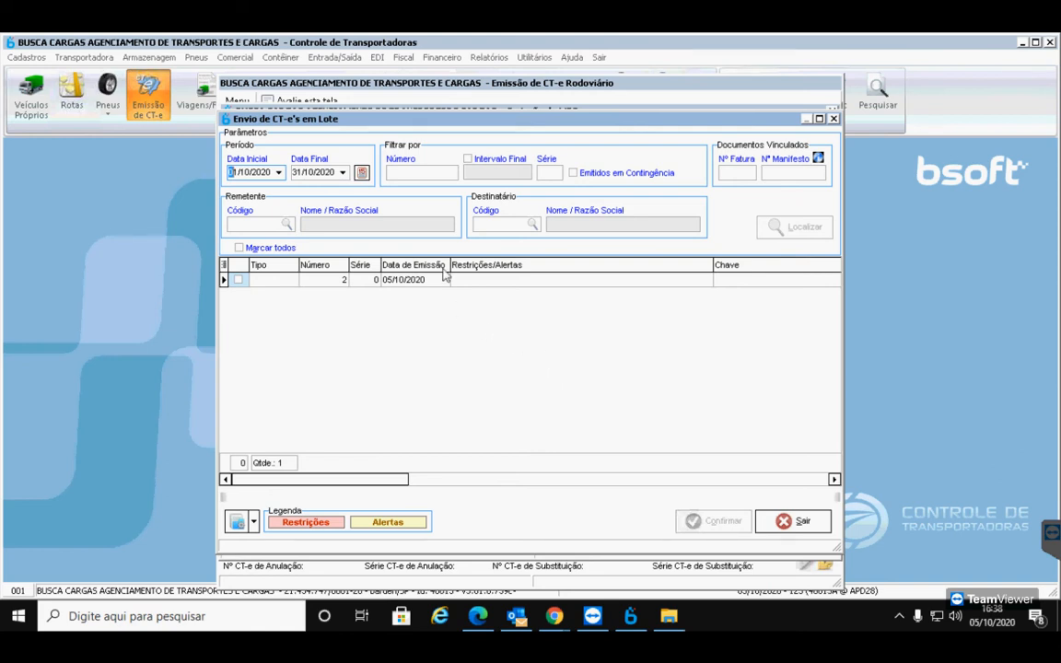
Send CT-e 2 to SEFAZ in a batch under homologation; it is rejected with error 661
{"action": "left_click", "coordinate": [361, 280]}
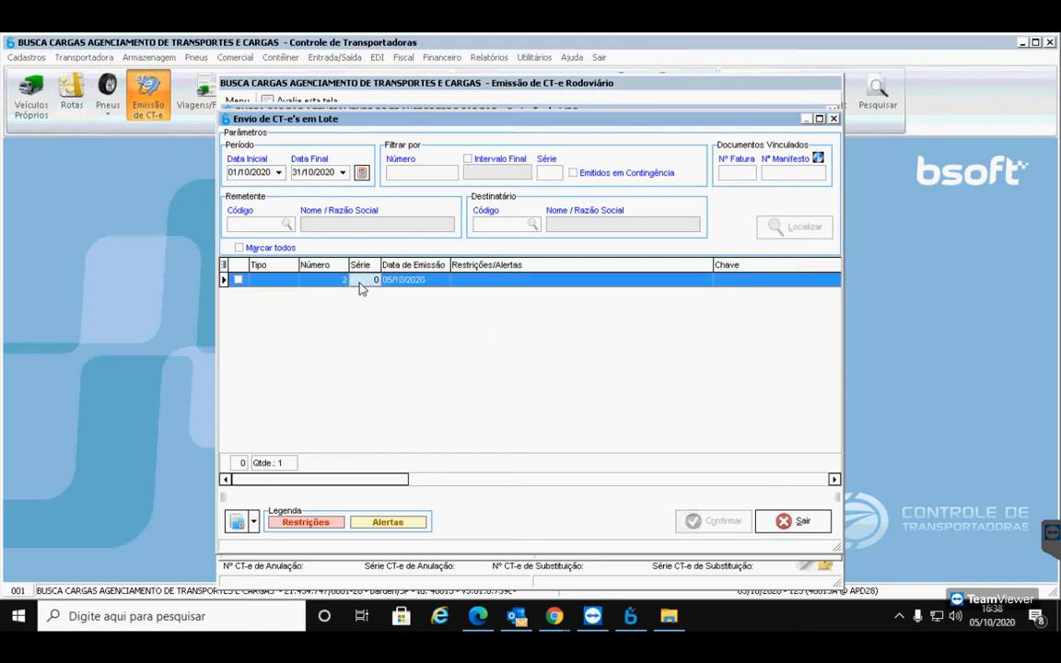
{"action": "left_click", "coordinate": [618, 281]}
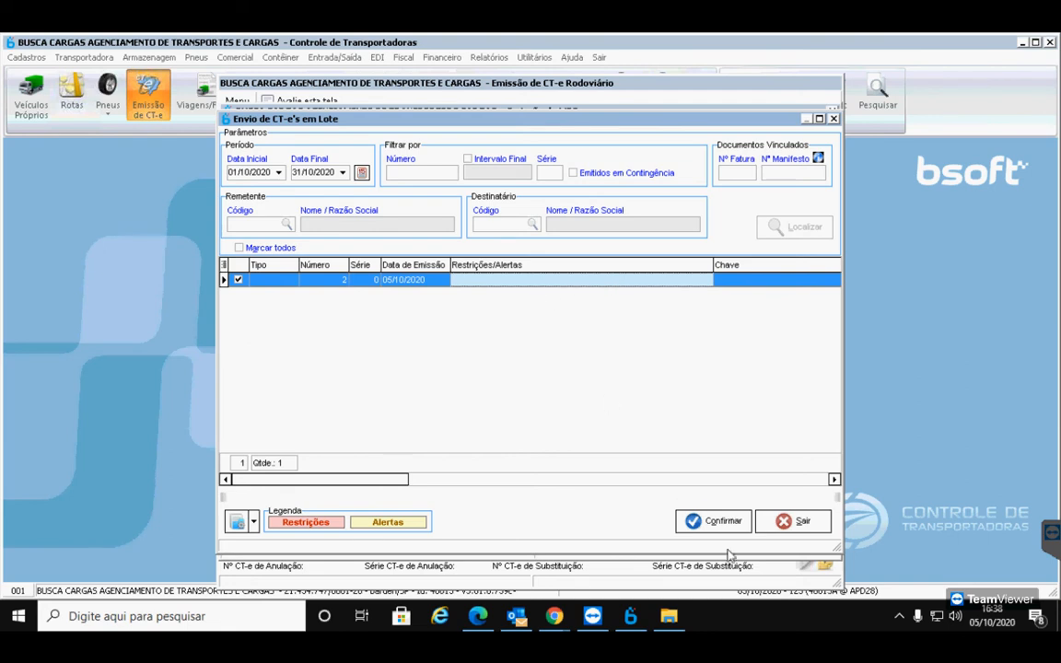
{"action": "left_click", "coordinate": [718, 522]}
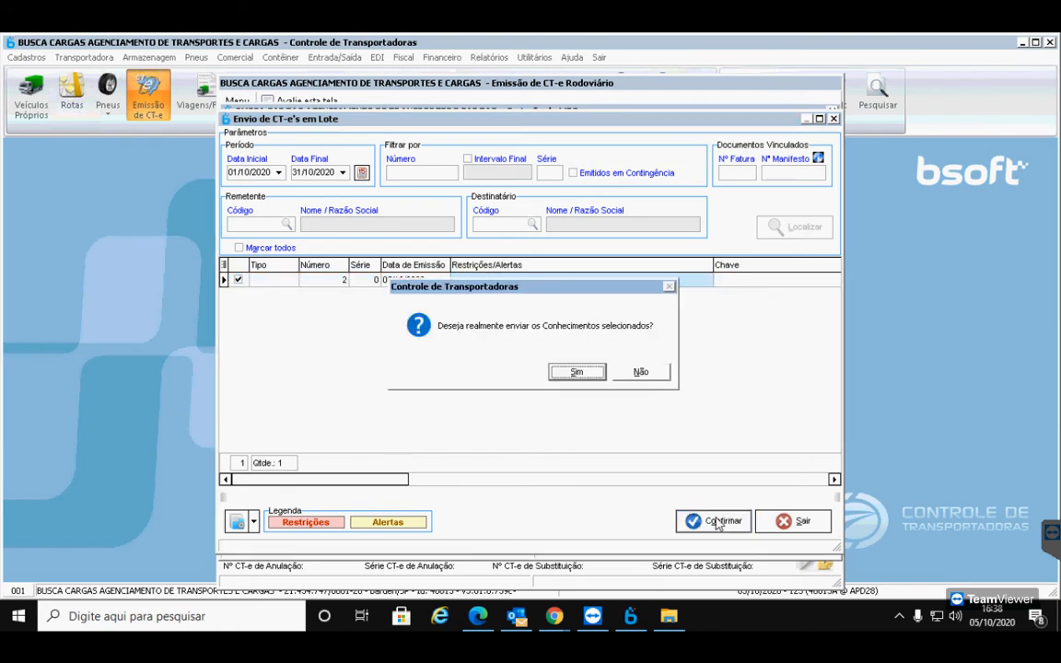
{"action": "left_click", "coordinate": [577, 372]}
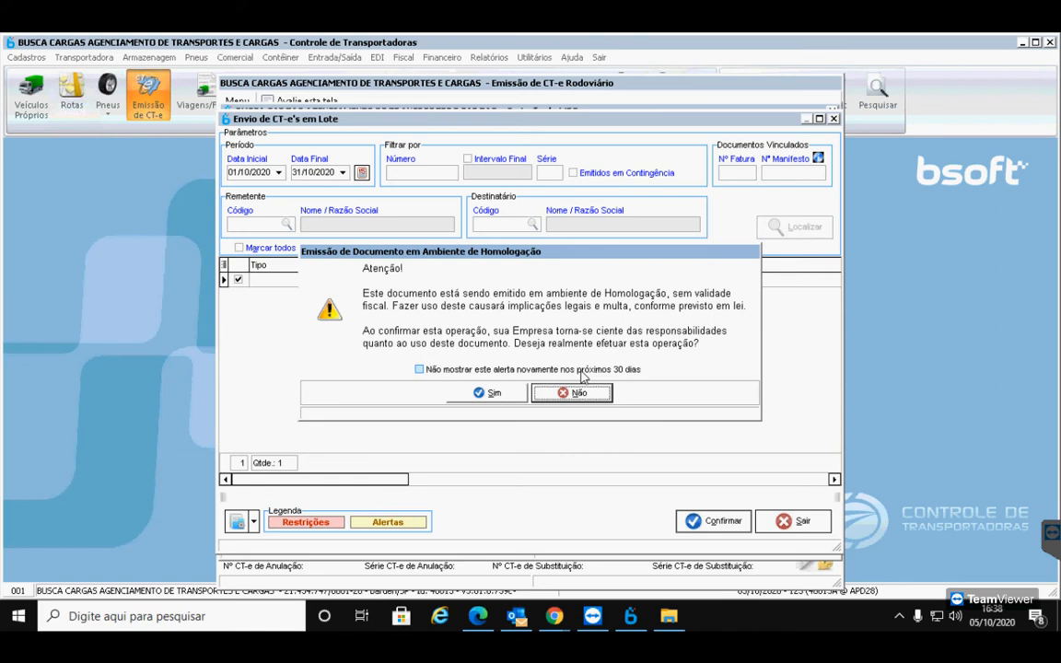
{"action": "left_click", "coordinate": [481, 395]}
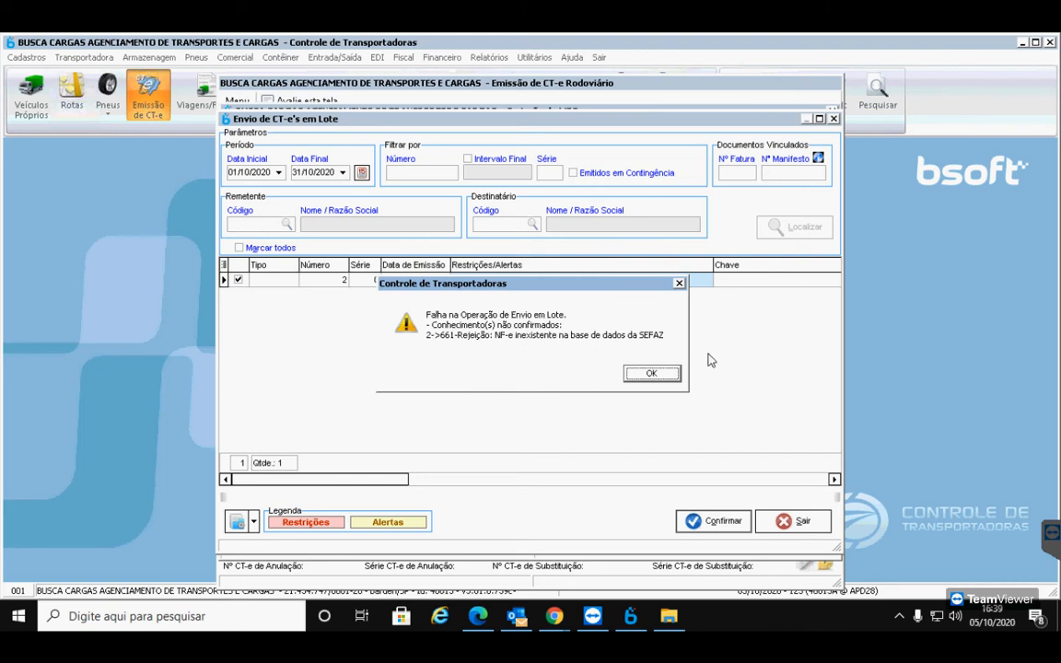
Dismiss the 661 rejection notice and close the Envio de CT-e's em Lote window
{"action": "left_click", "coordinate": [659, 376]}
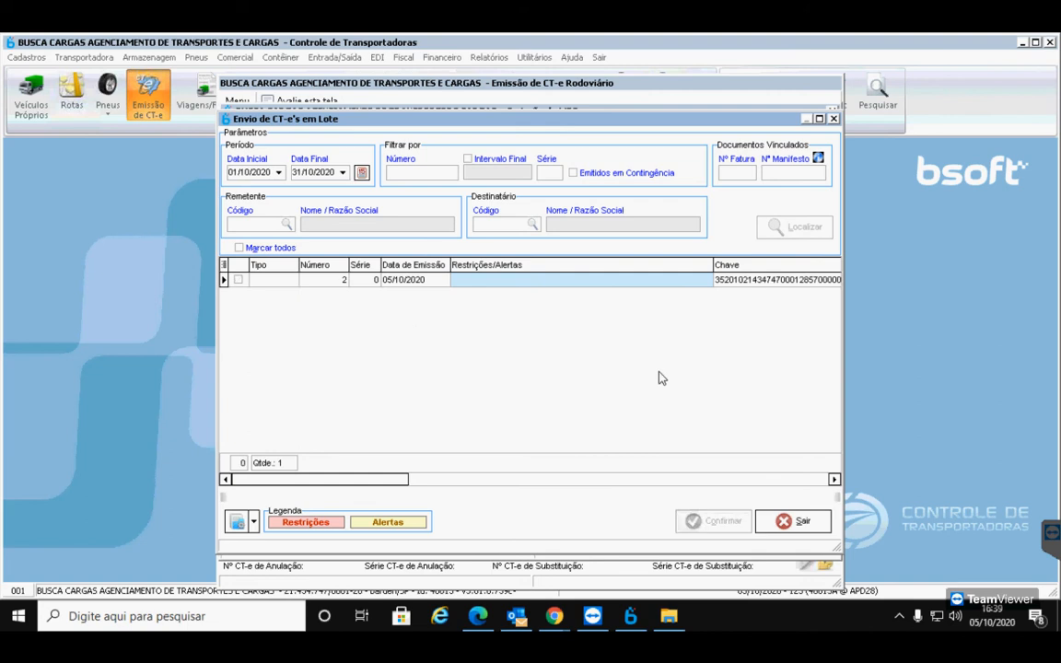
{"action": "left_click", "coordinate": [783, 521]}
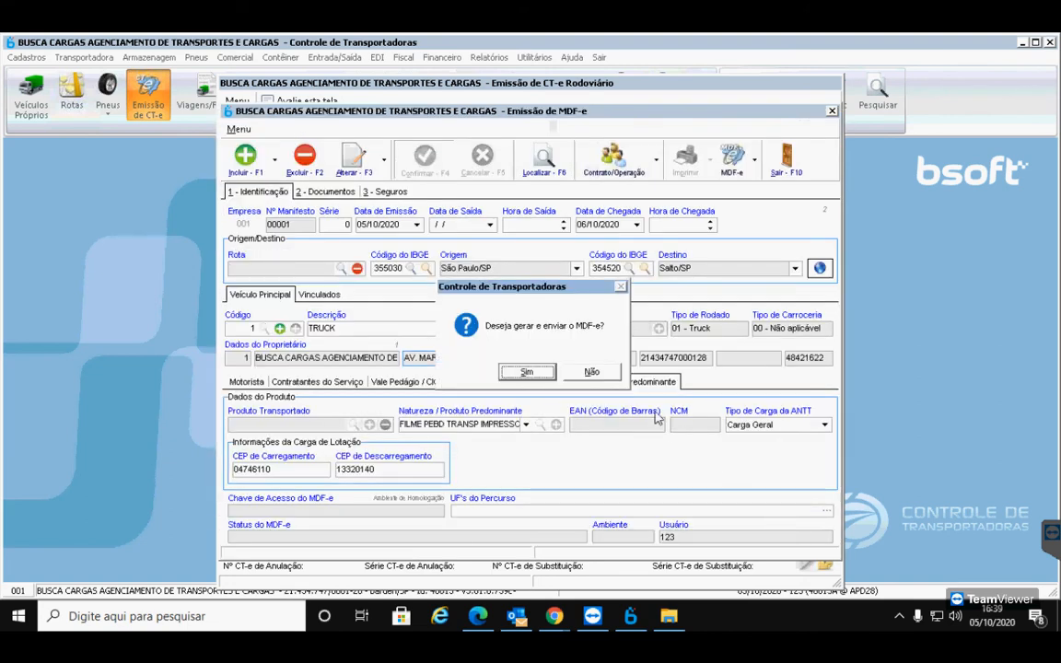
Decline sending MDF-e 00001, exit the manifest, and choose not to generate CT-e 000002
{"action": "left_click", "coordinate": [592, 373]}
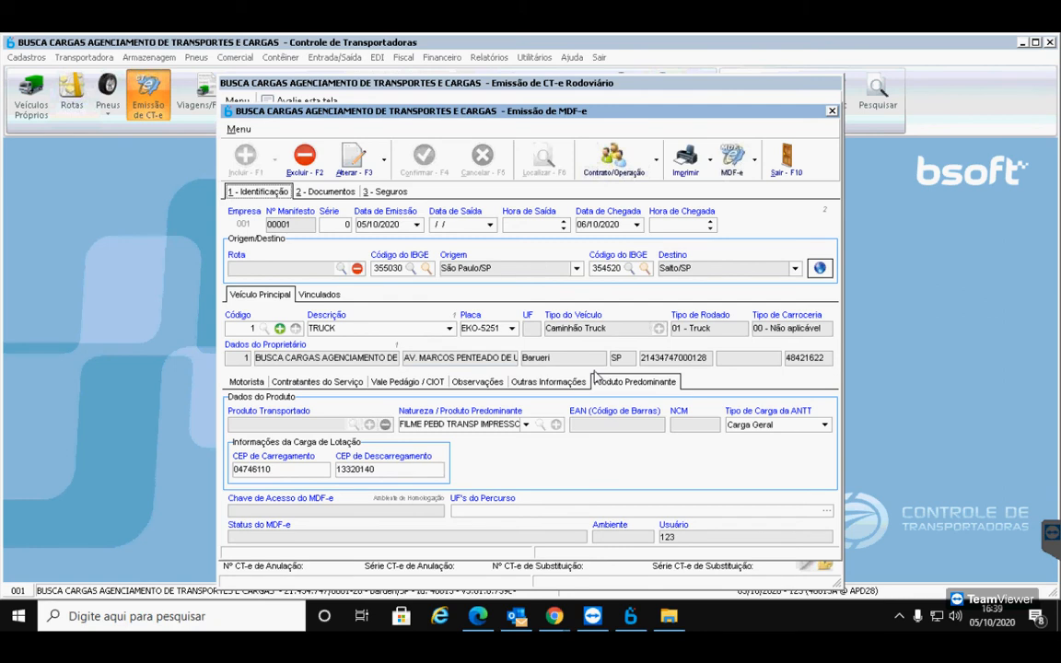
{"action": "left_click", "coordinate": [789, 161]}
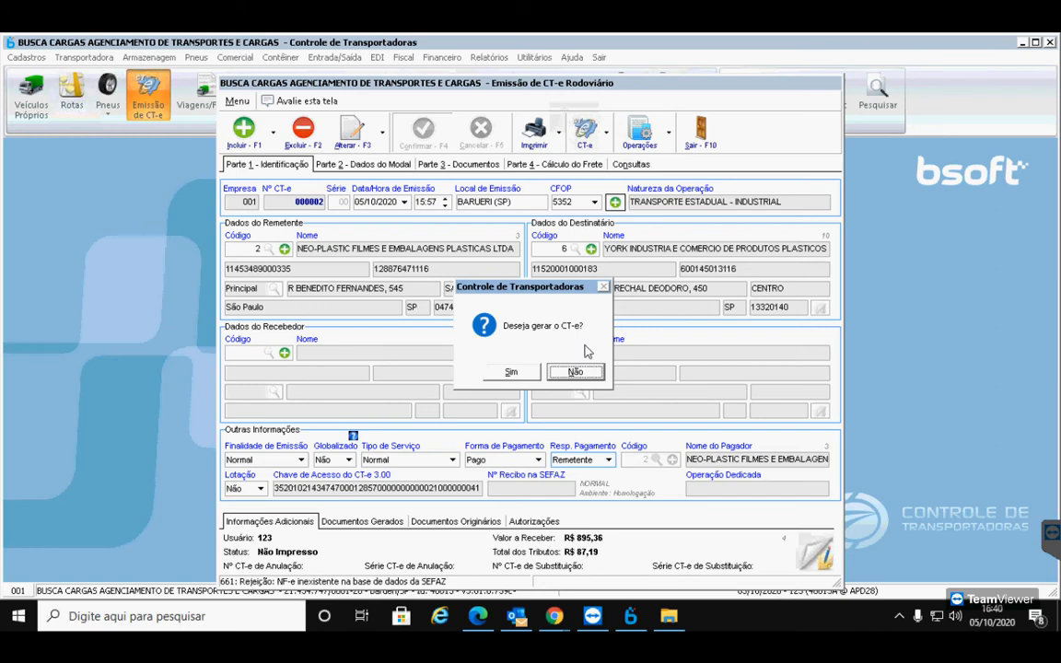
{"action": "left_click", "coordinate": [574, 372]}
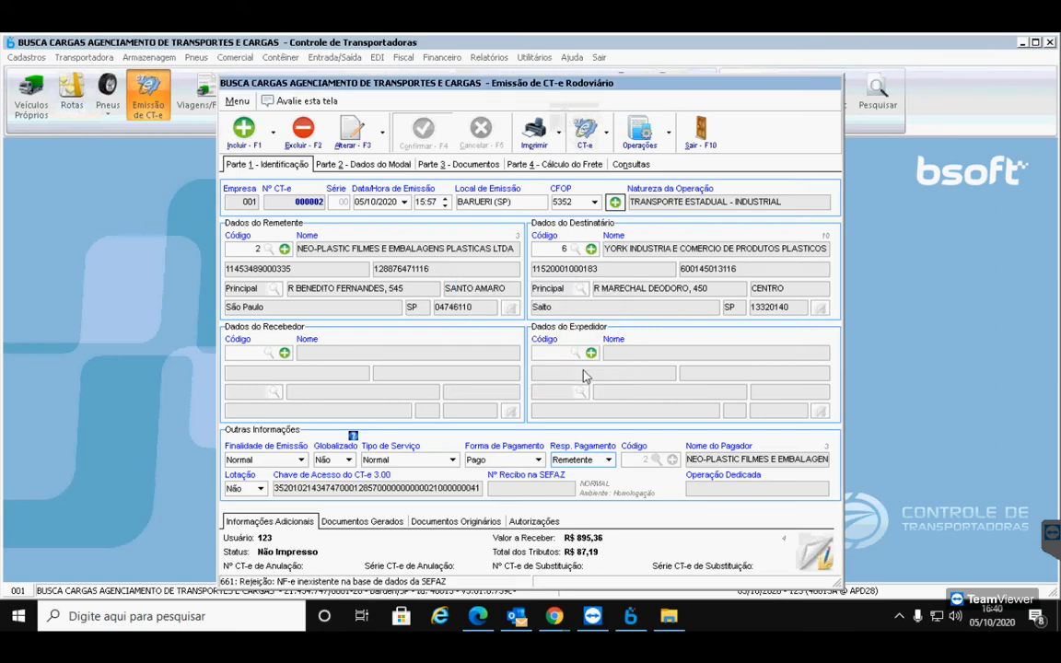
On Parte 3 - Documentos, reopen CT-e 000002 with Reabrir e Alterar, showing invoice 8517
{"action": "left_click", "coordinate": [489, 167]}
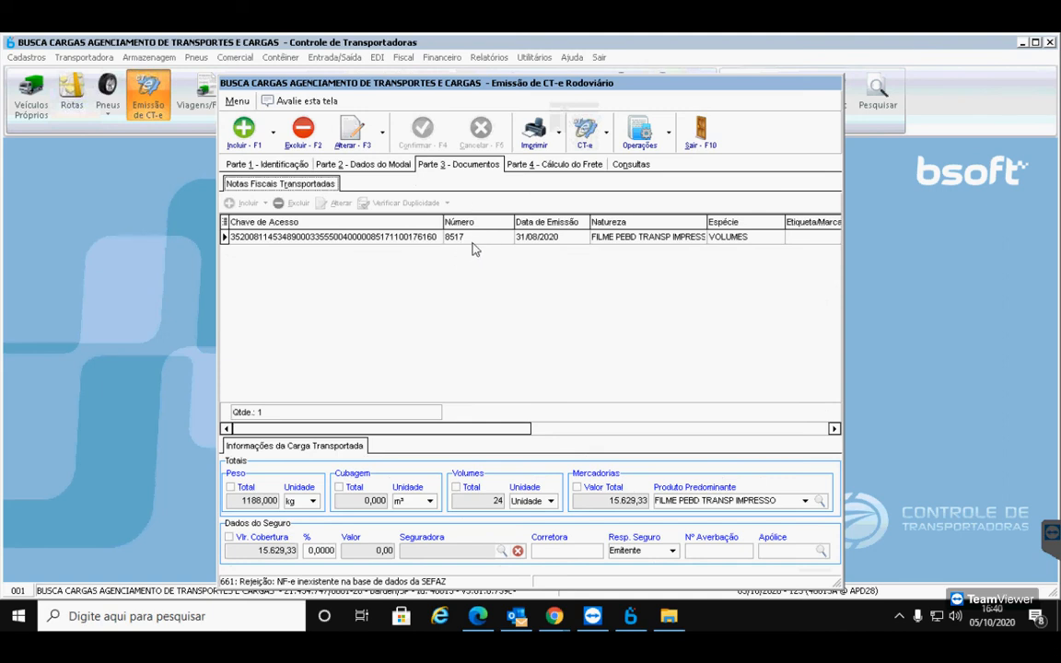
{"action": "left_click", "coordinate": [383, 135]}
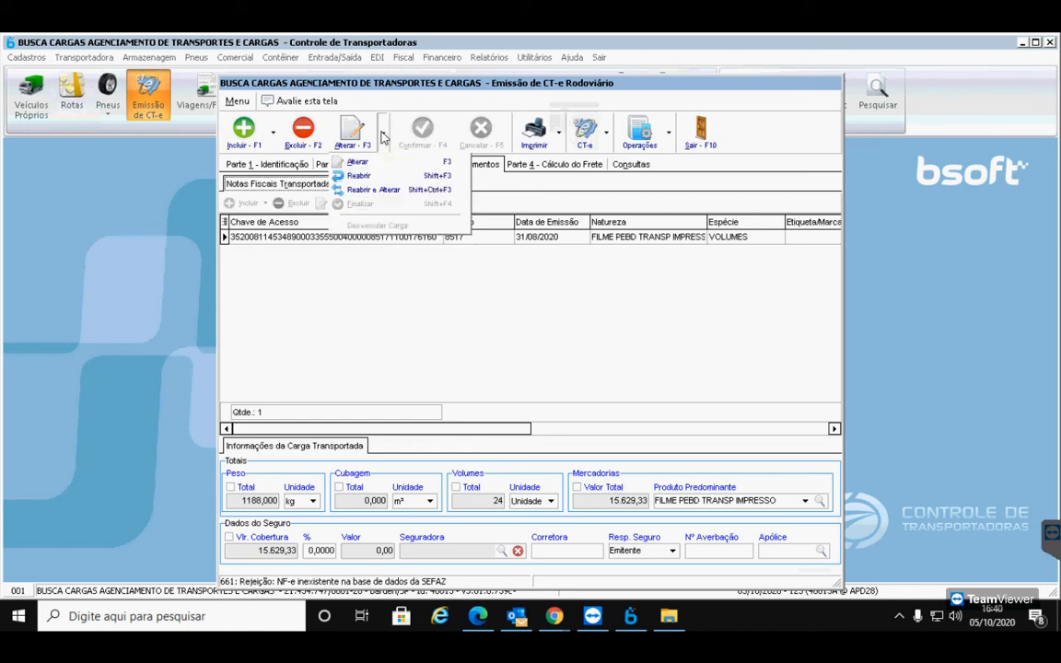
{"action": "left_click", "coordinate": [382, 191]}
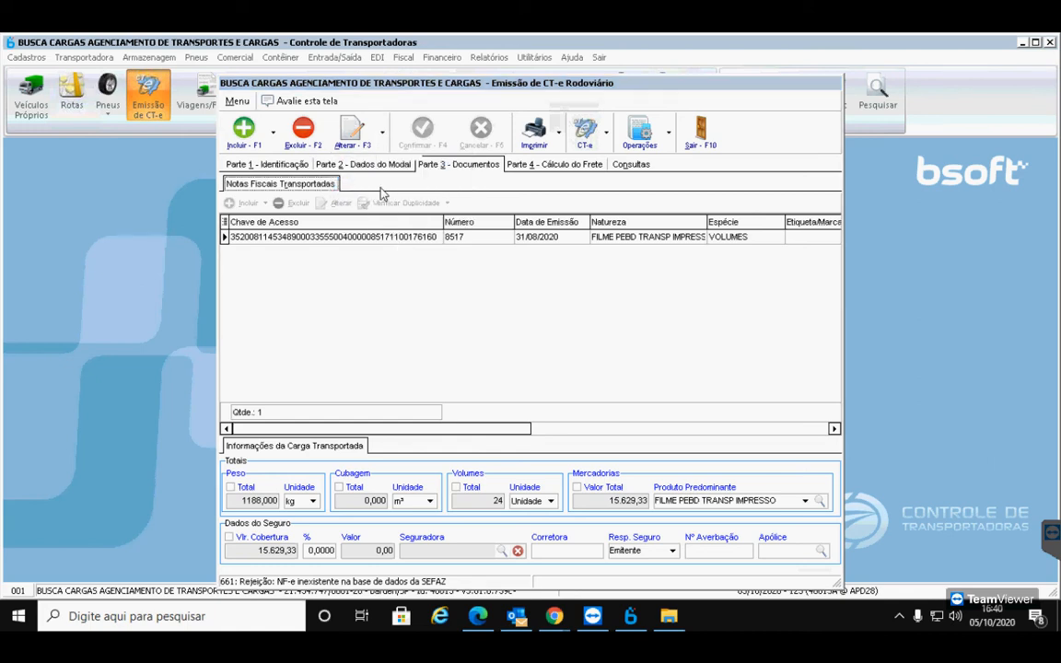
{"action": "left_click", "coordinate": [526, 373]}
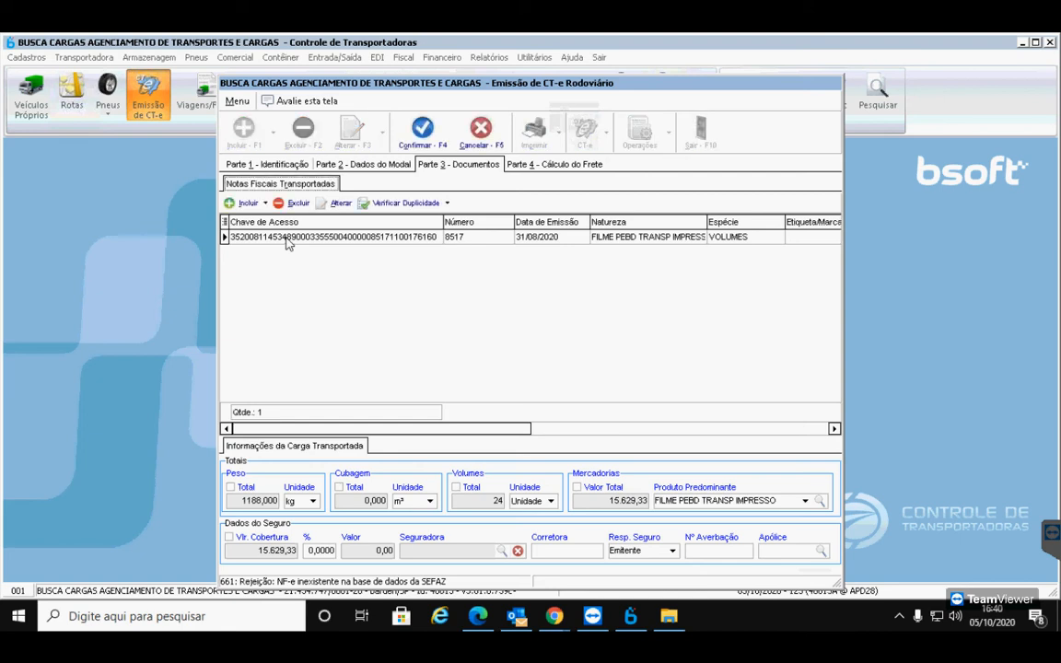
Change transported invoice 8517's model from NF-e to Declaração and confirm the Nota Fiscal Transportada record
{"action": "left_click", "coordinate": [287, 239]}
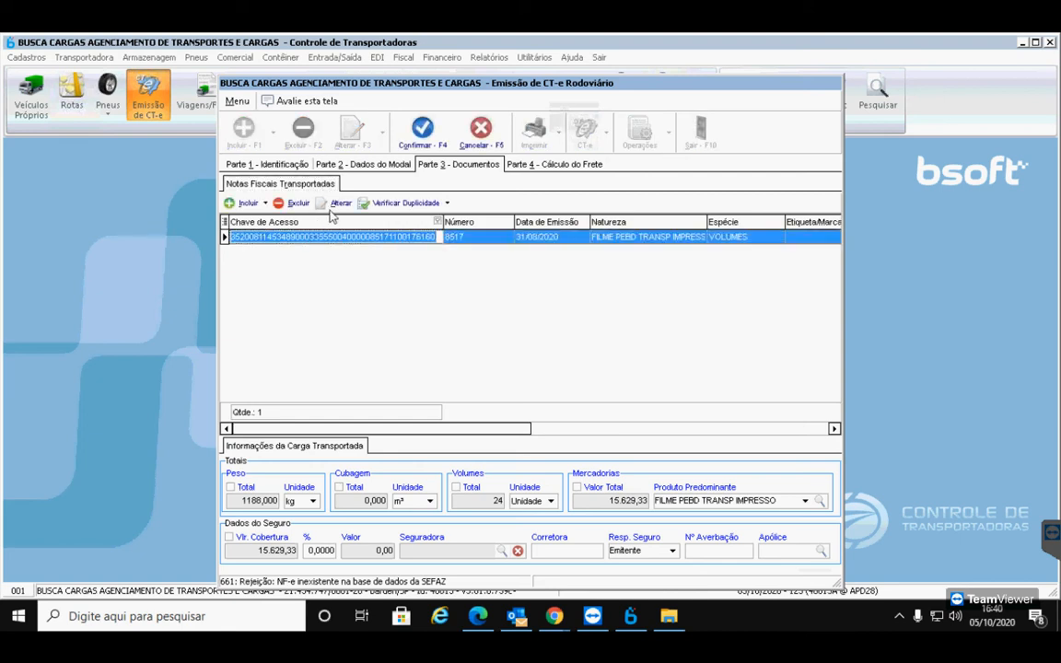
{"action": "left_click", "coordinate": [337, 205]}
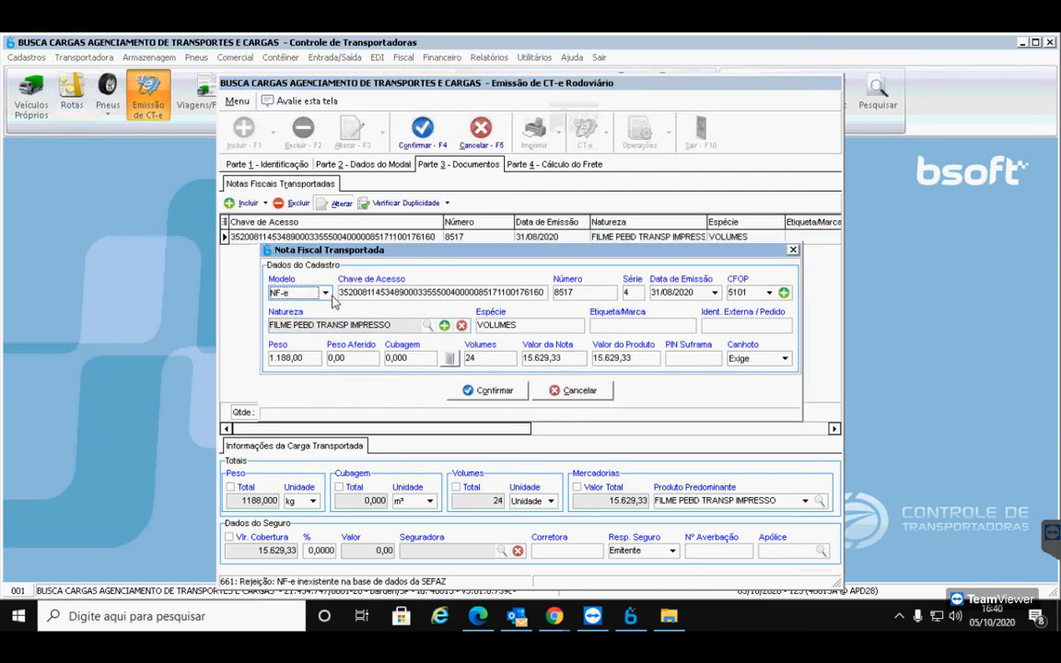
{"action": "left_click", "coordinate": [326, 292]}
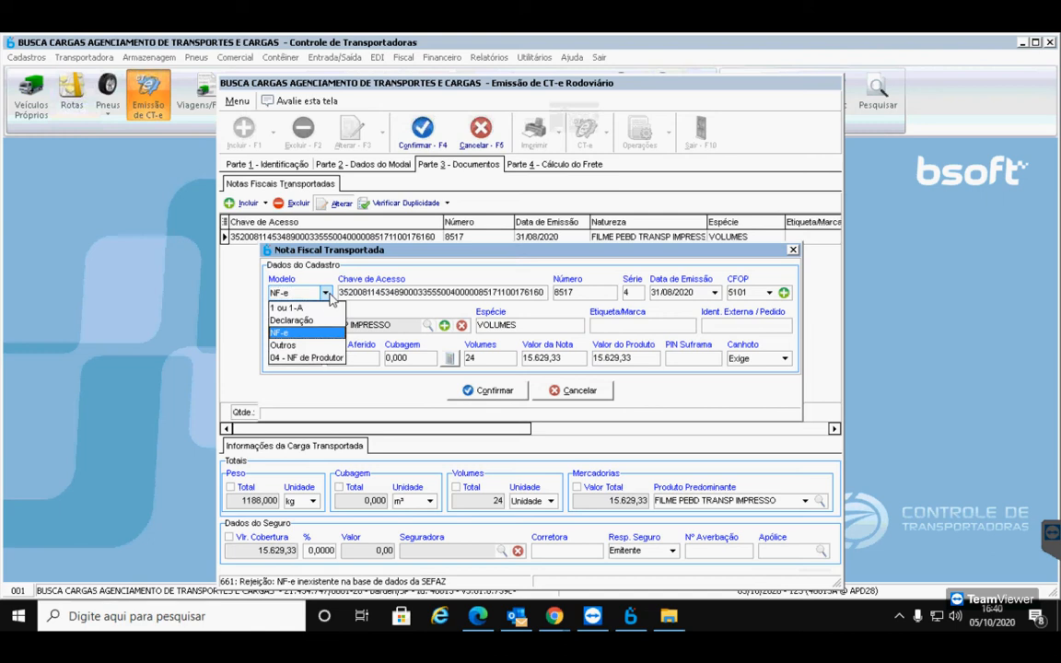
{"action": "left_click", "coordinate": [307, 321]}
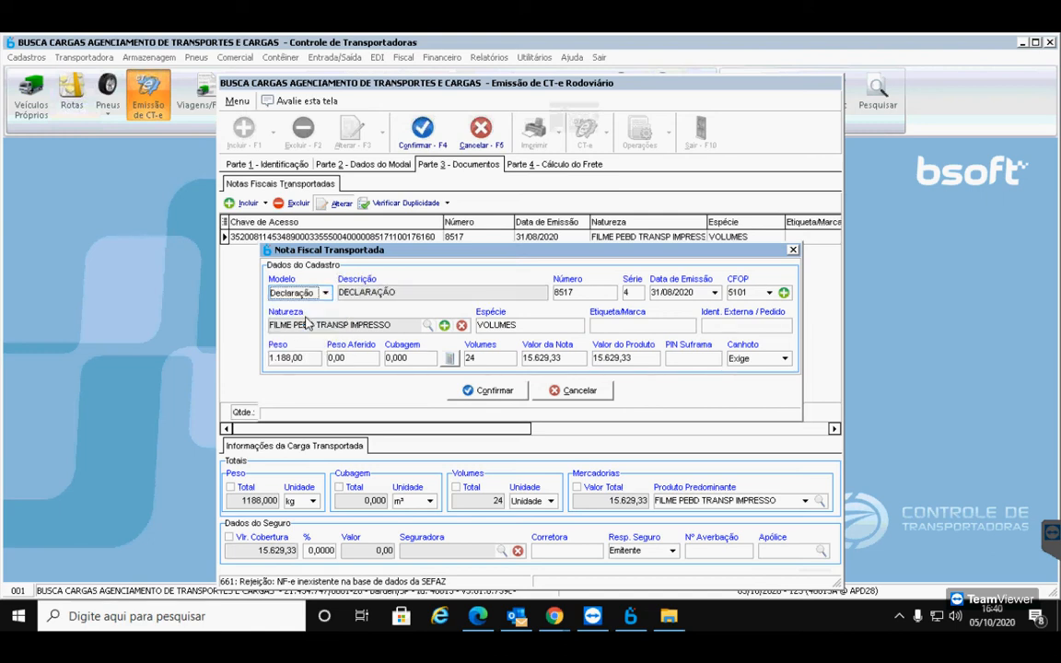
{"action": "left_click_drag", "start_coordinate": [397, 292], "coordinate": [338, 292]}
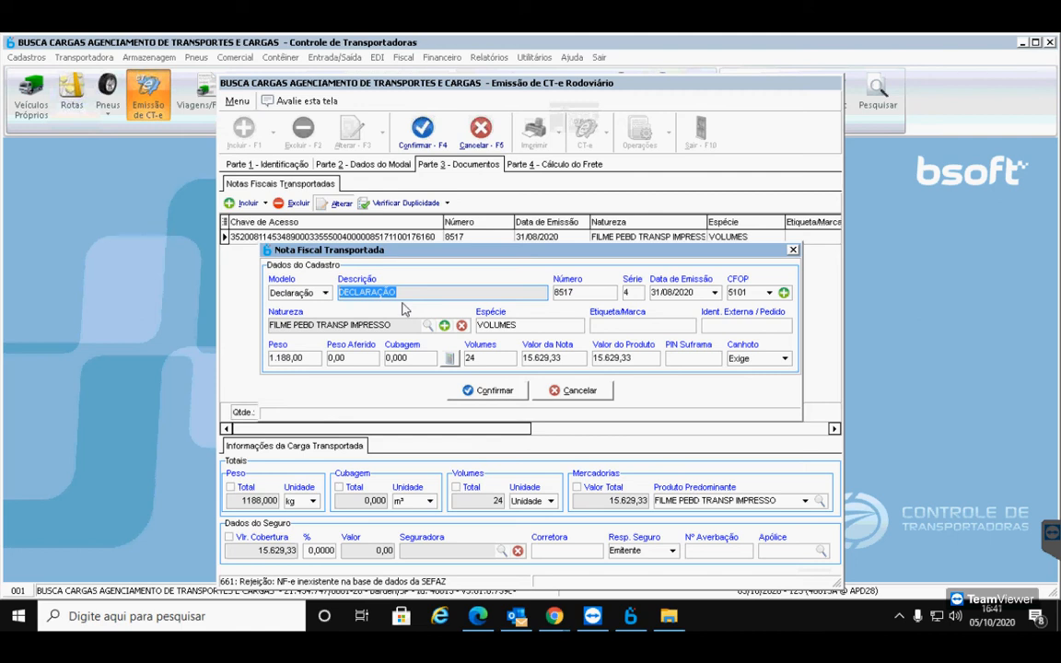
{"action": "left_click", "coordinate": [299, 291]}
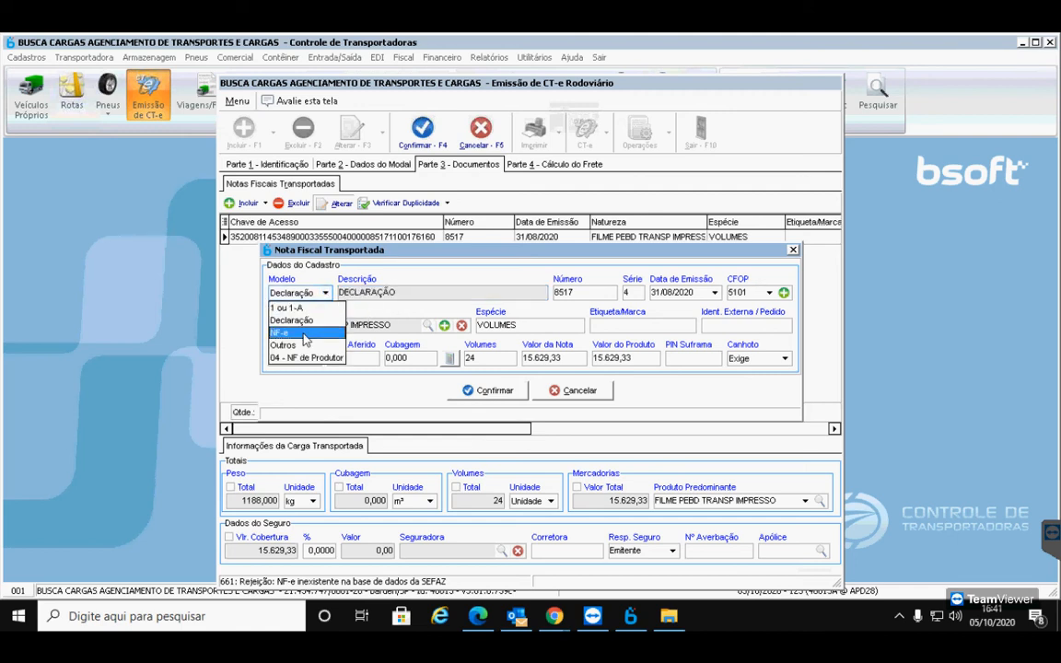
{"action": "left_click", "coordinate": [410, 292]}
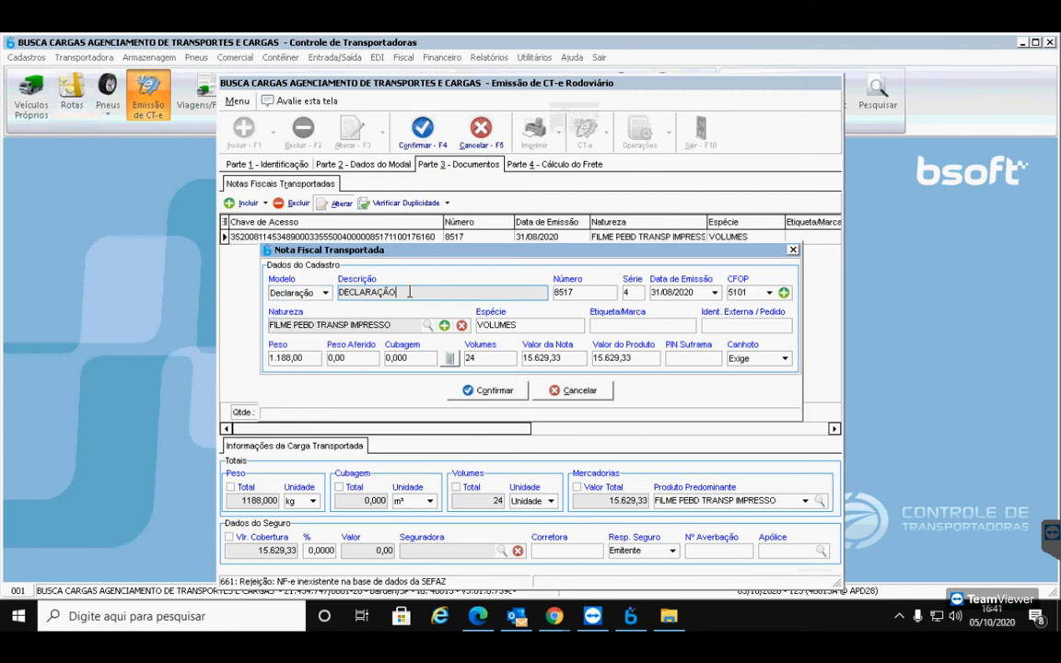
{"action": "left_click", "coordinate": [495, 390]}
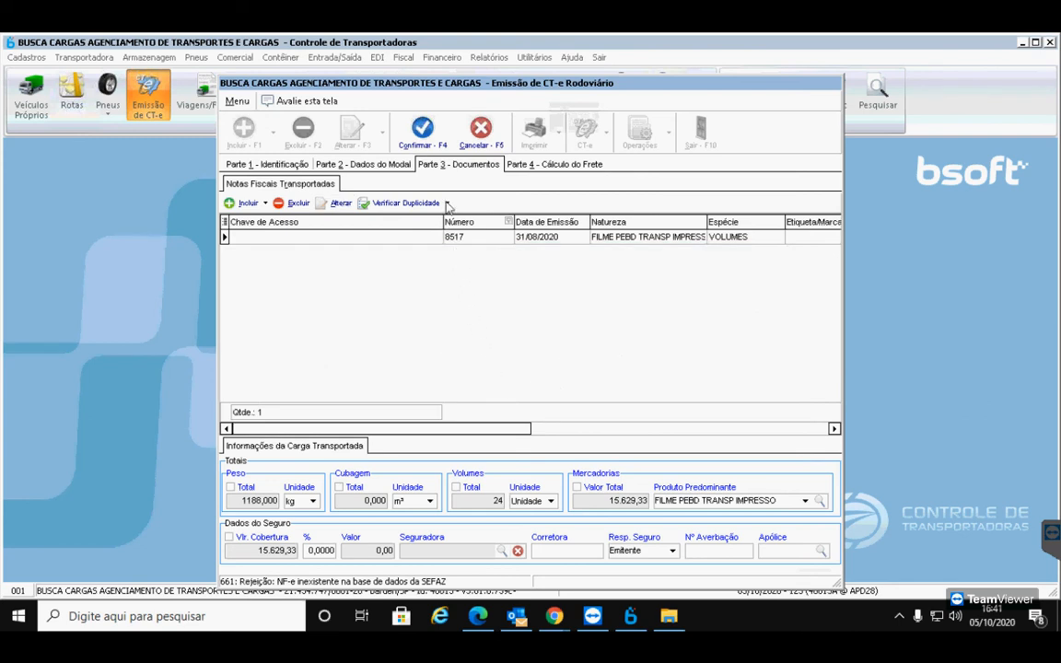
Save CT-e 000002 without accounts receivable or extra documents, and generate it in homologation
{"action": "left_click", "coordinate": [430, 147]}
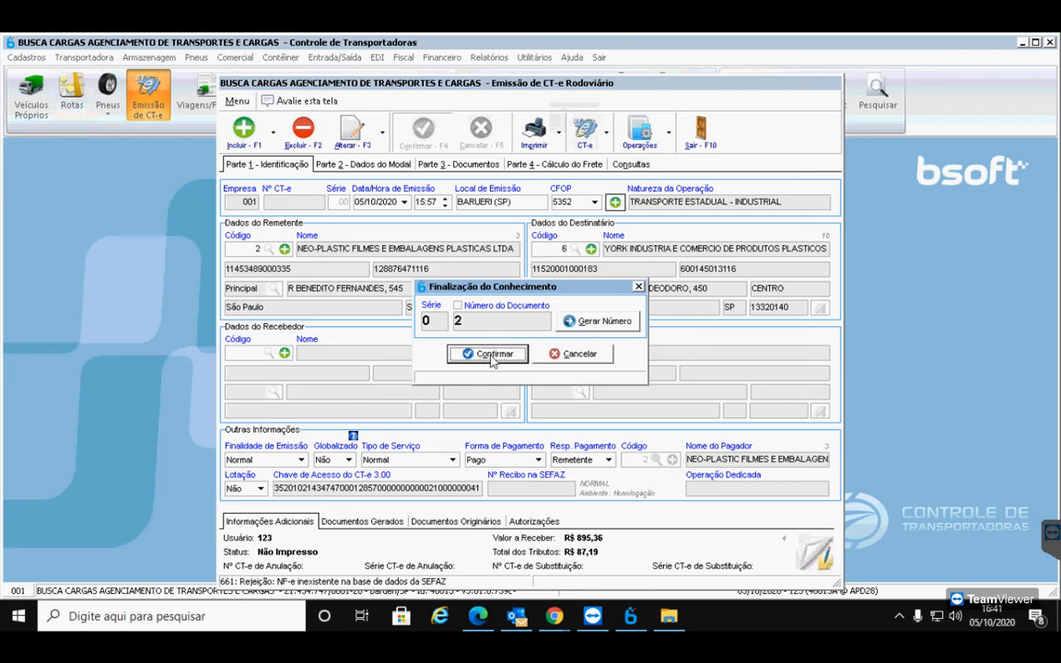
{"action": "left_click", "coordinate": [493, 356]}
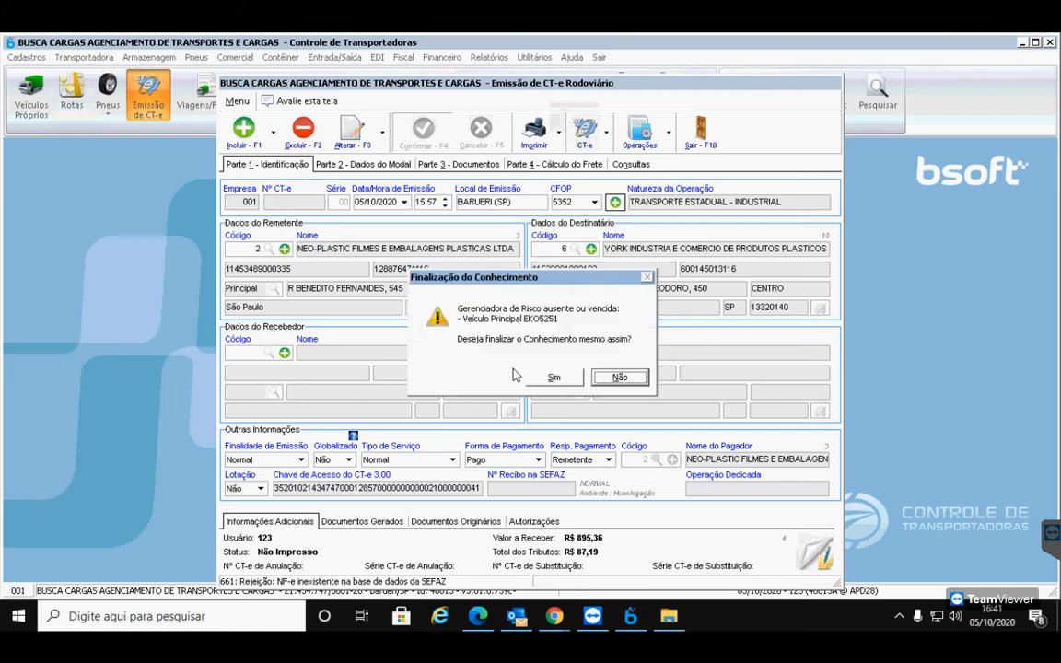
{"action": "left_click", "coordinate": [551, 377]}
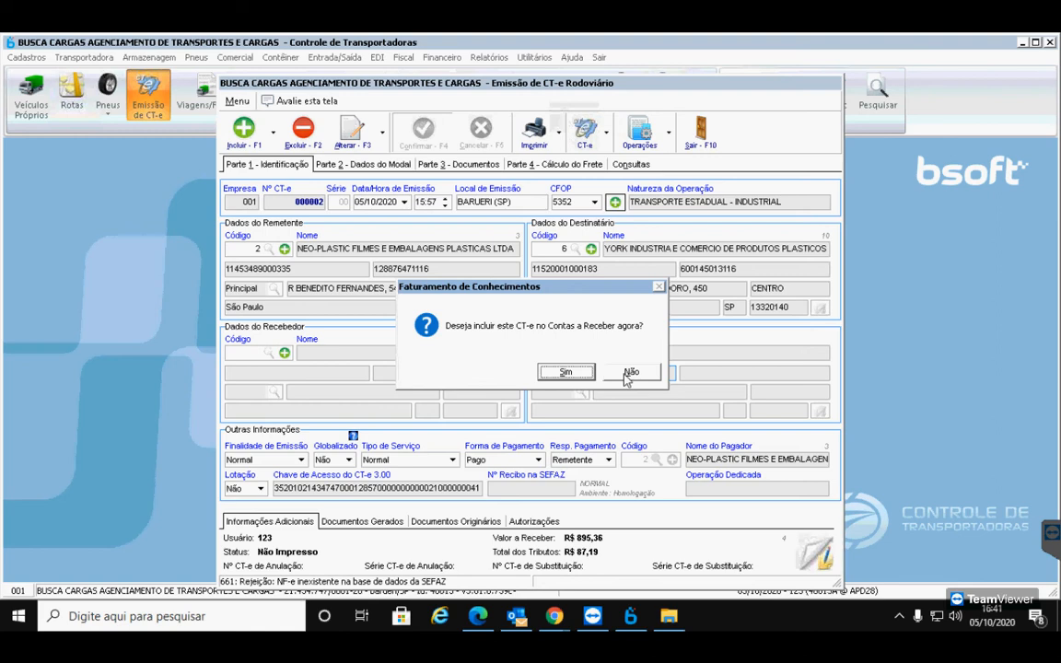
{"action": "left_click", "coordinate": [625, 378]}
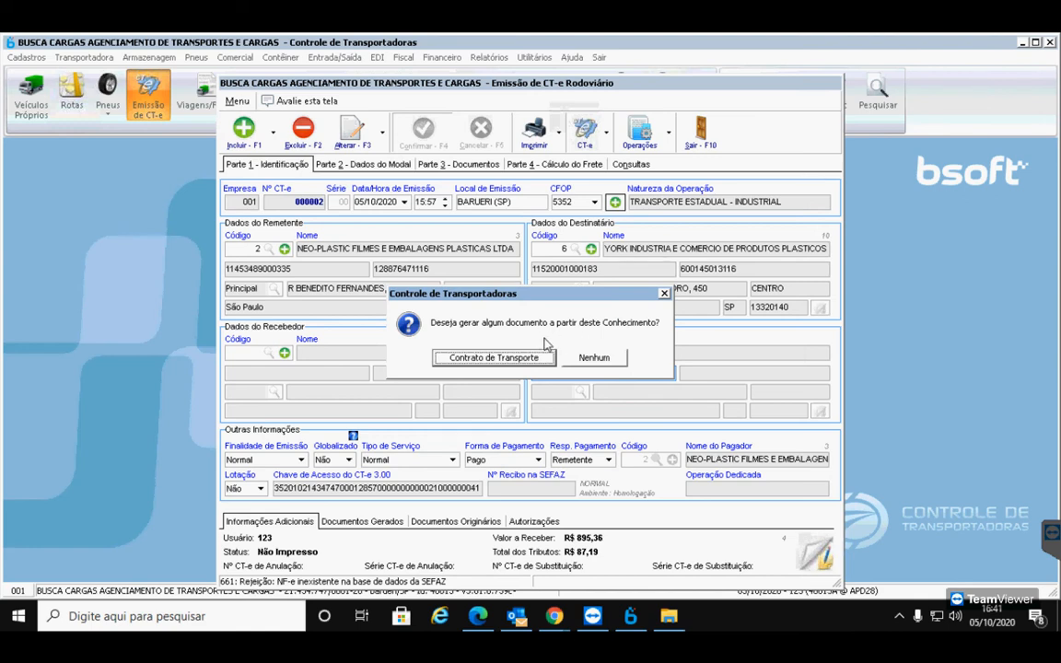
{"action": "left_click", "coordinate": [597, 358]}
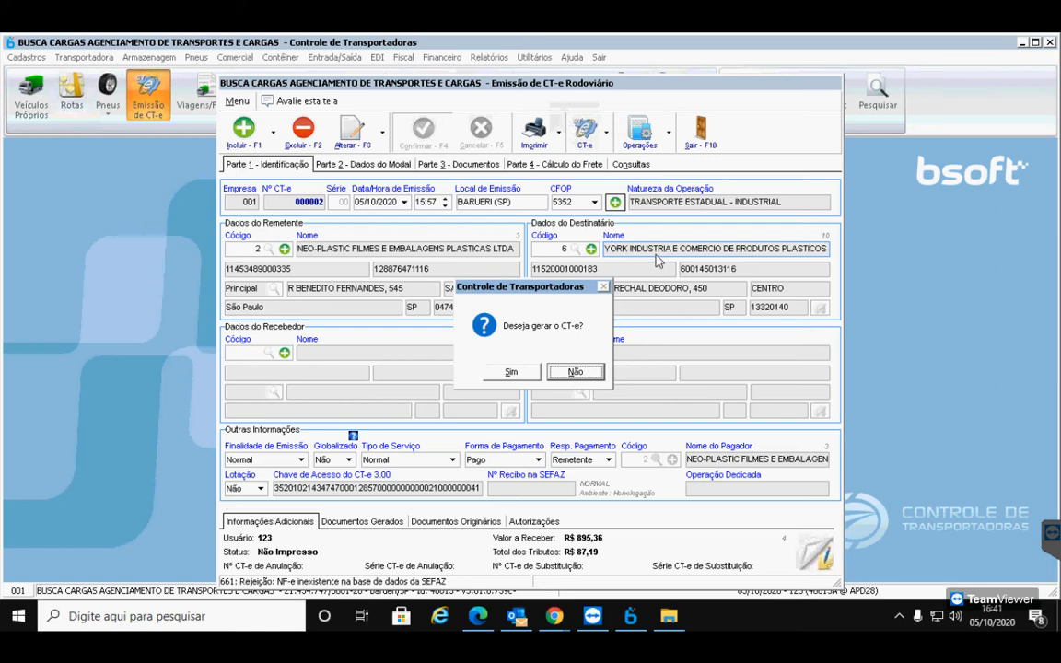
{"action": "left_click", "coordinate": [527, 371]}
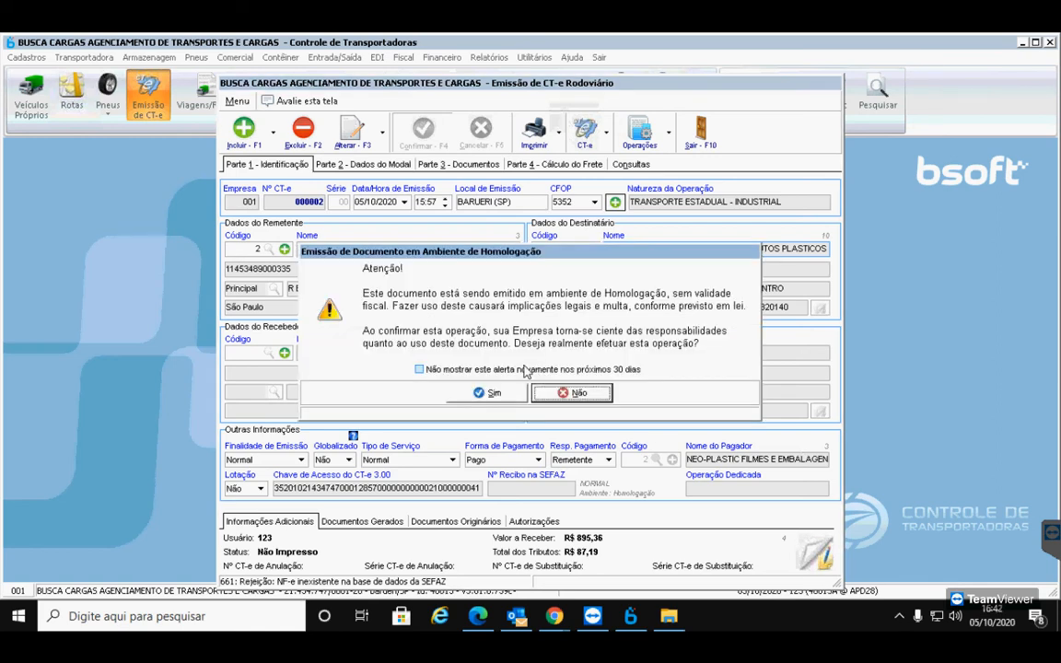
{"action": "left_click", "coordinate": [514, 393]}
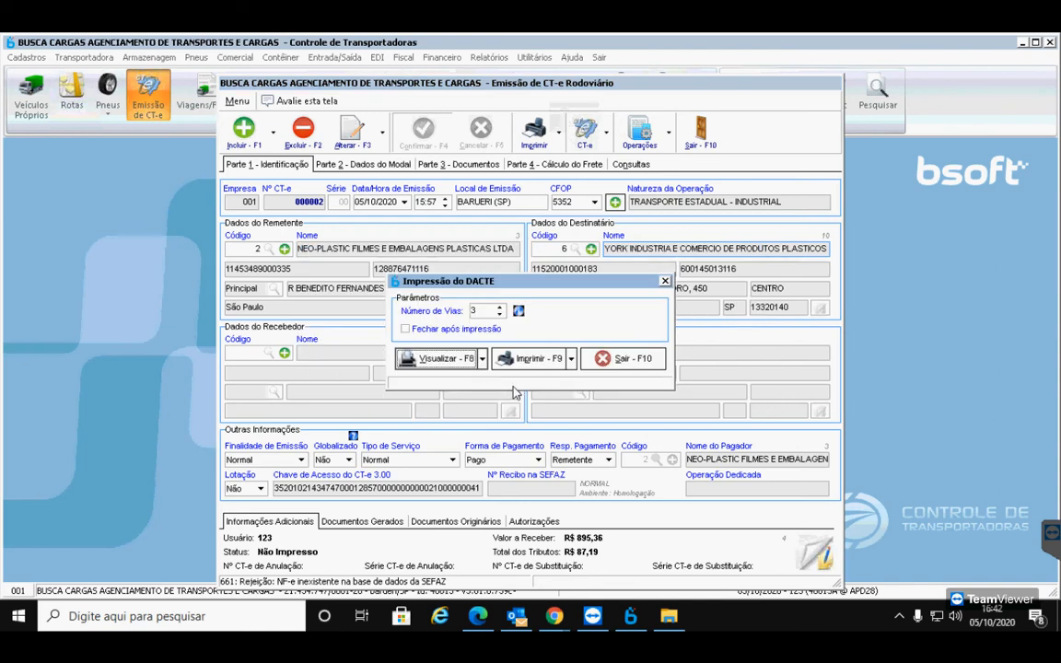
Preview the DACTE for CT-e 000002 and scroll through the page
{"action": "left_click", "coordinate": [463, 367]}
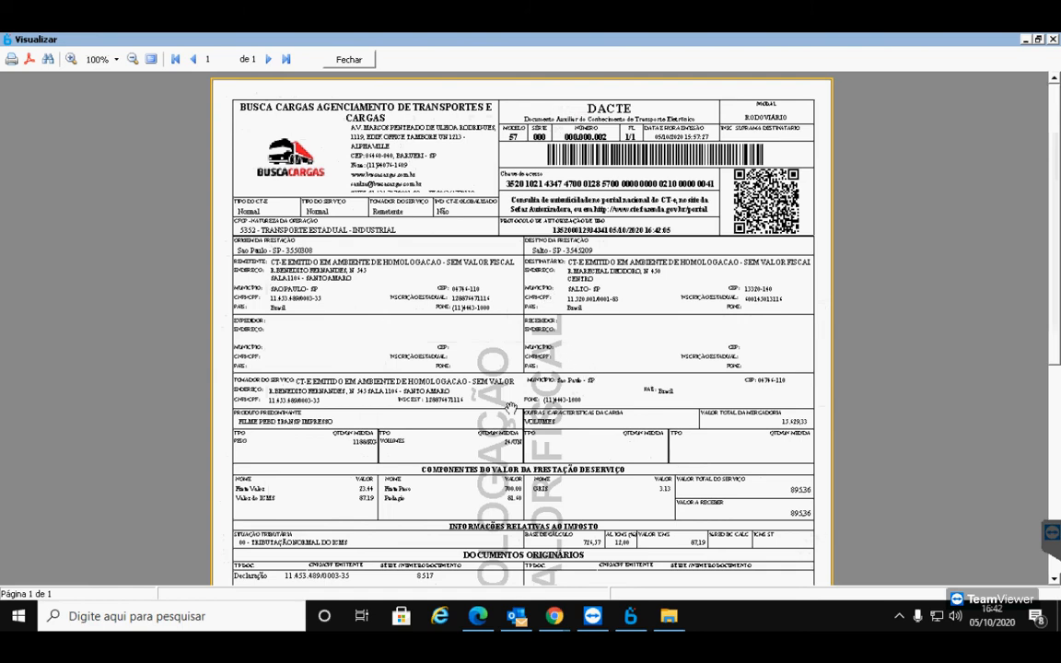
{"action": "scroll", "coordinate": [541, 414], "scroll_direction": "down", "scroll_amount": 2}
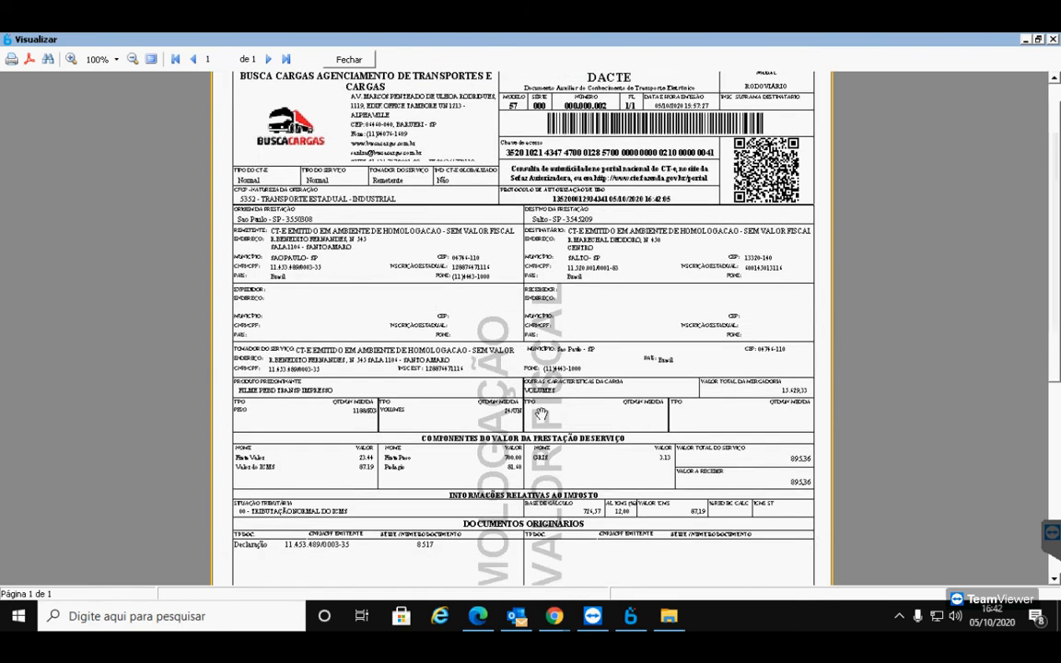
{"action": "scroll", "coordinate": [541, 424], "scroll_direction": "down", "scroll_amount": 6}
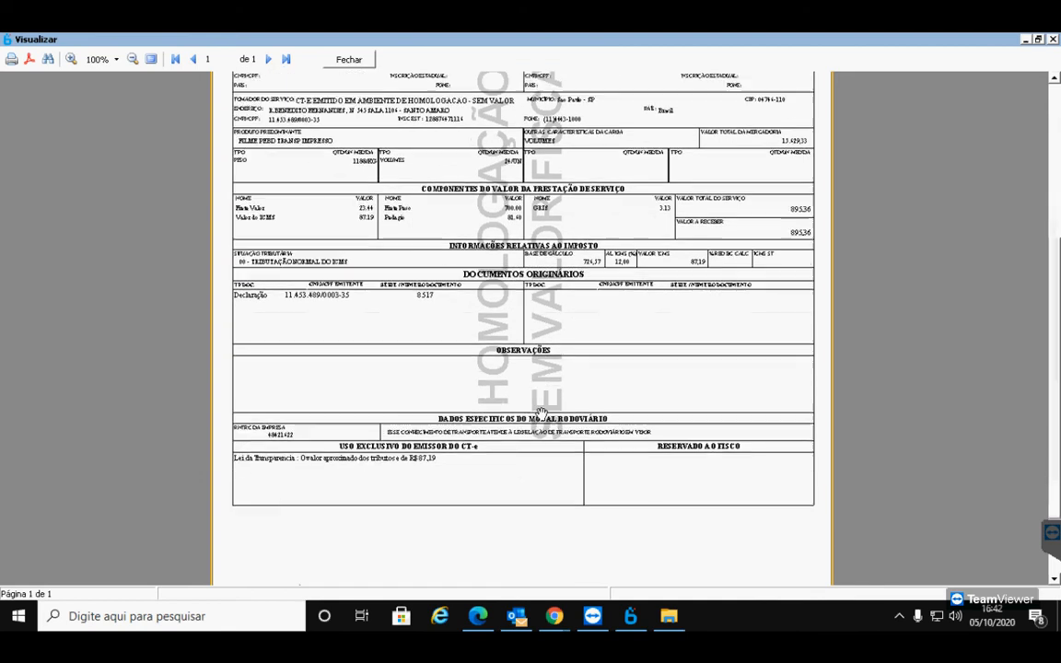
{"action": "scroll", "coordinate": [564, 473], "scroll_direction": "down", "scroll_amount": 2}
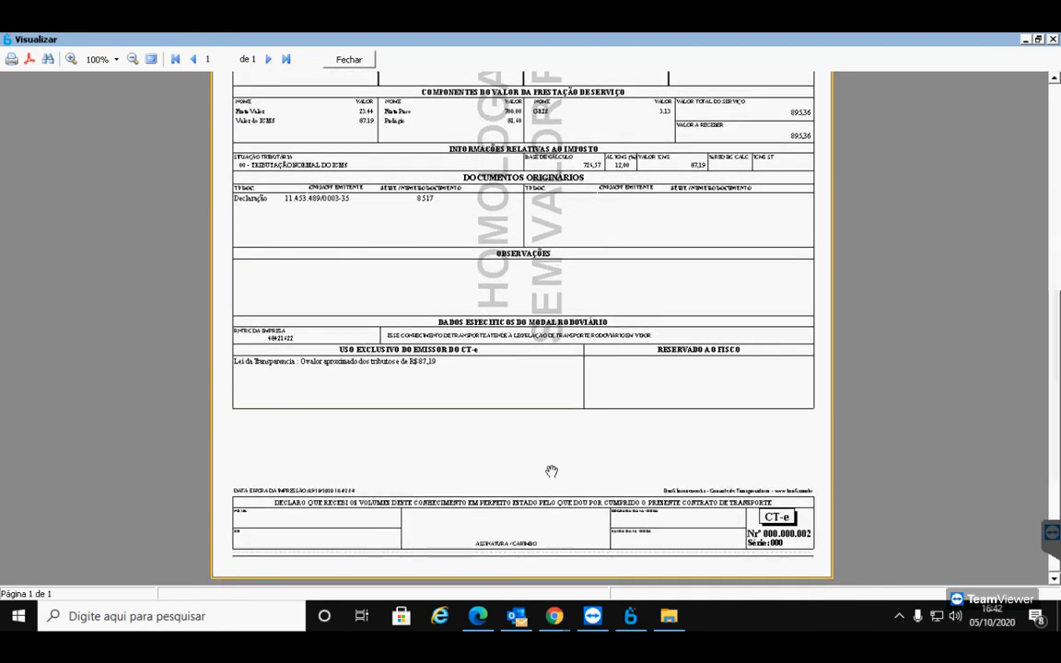
{"action": "scroll", "coordinate": [551, 472], "scroll_direction": "up", "scroll_amount": 12}
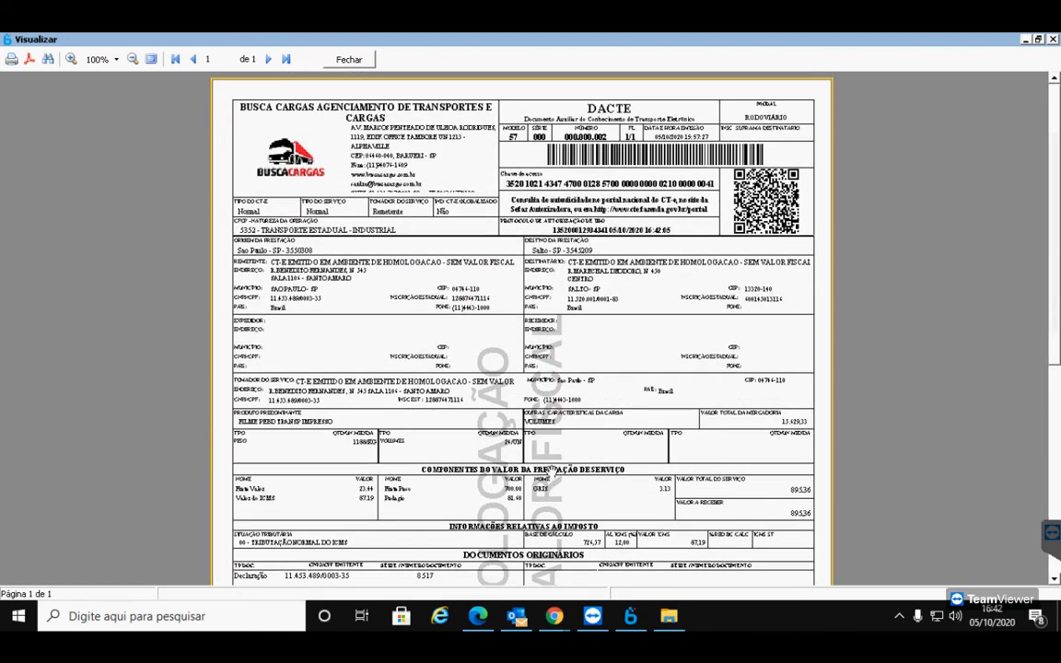
Zoom the DACTE preview to 150% and review it top to bottom
{"action": "left_click", "coordinate": [111, 59]}
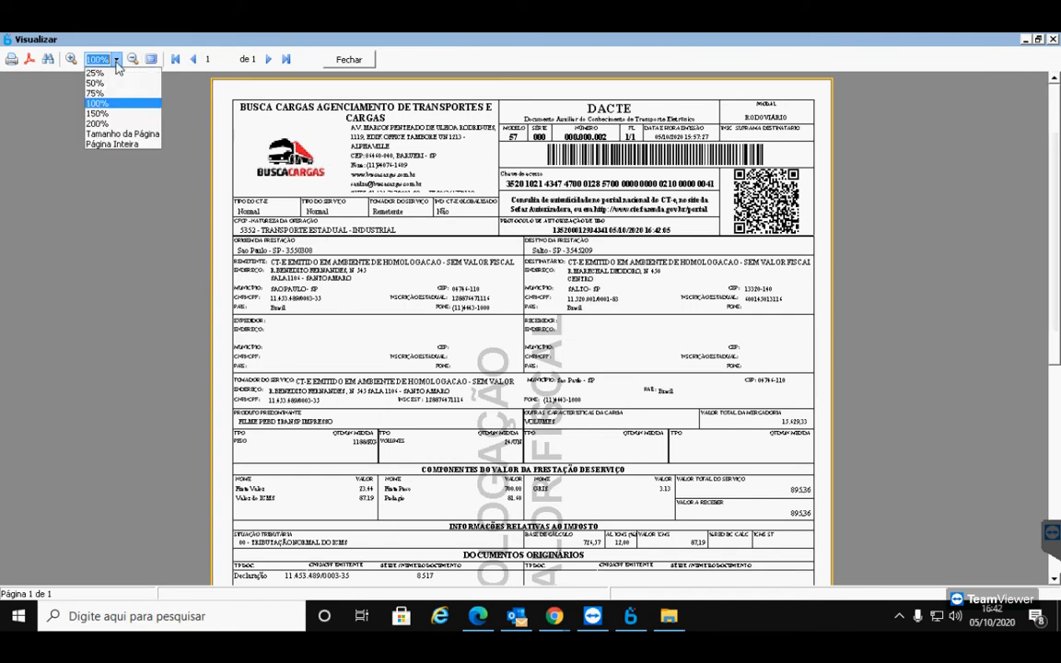
{"action": "left_click", "coordinate": [129, 120]}
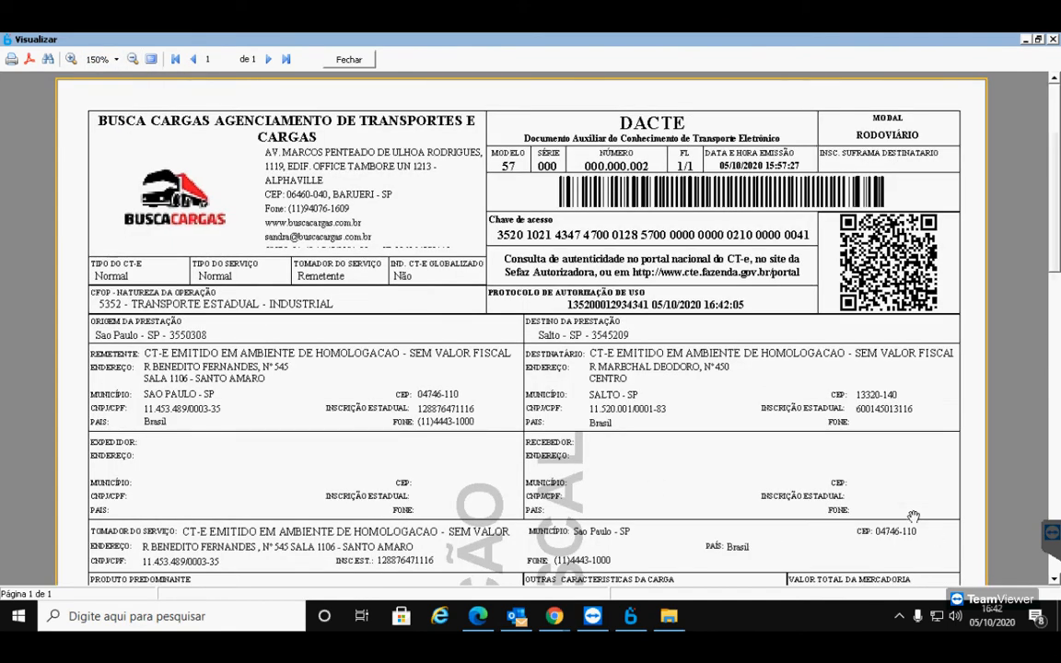
{"action": "scroll", "coordinate": [653, 430], "scroll_direction": "down", "scroll_amount": 2}
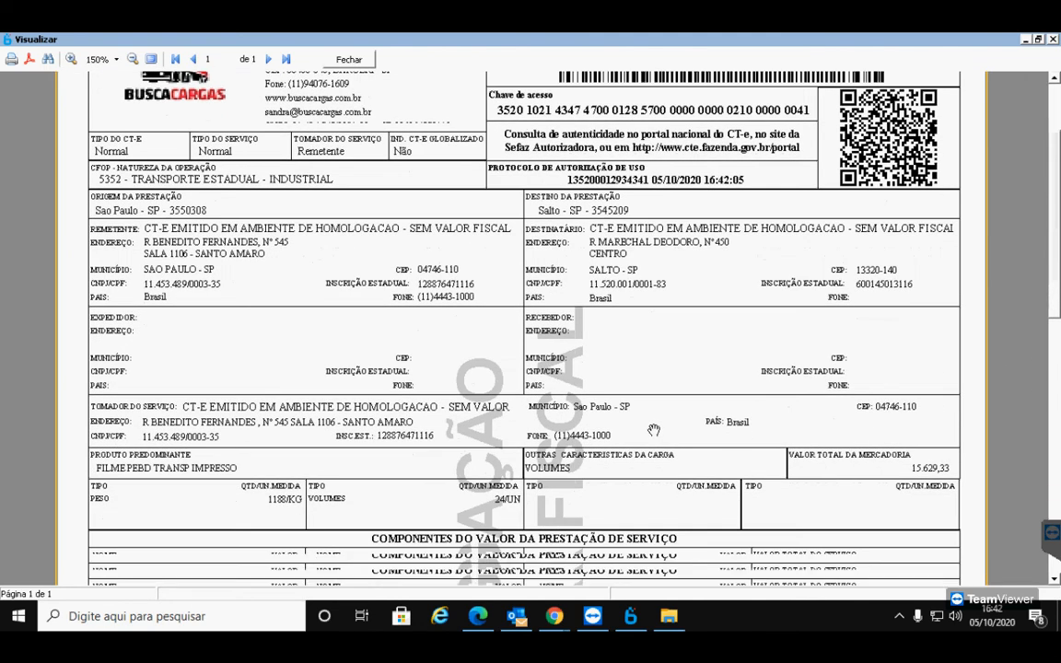
{"action": "scroll", "coordinate": [653, 430], "scroll_direction": "down", "scroll_amount": 3}
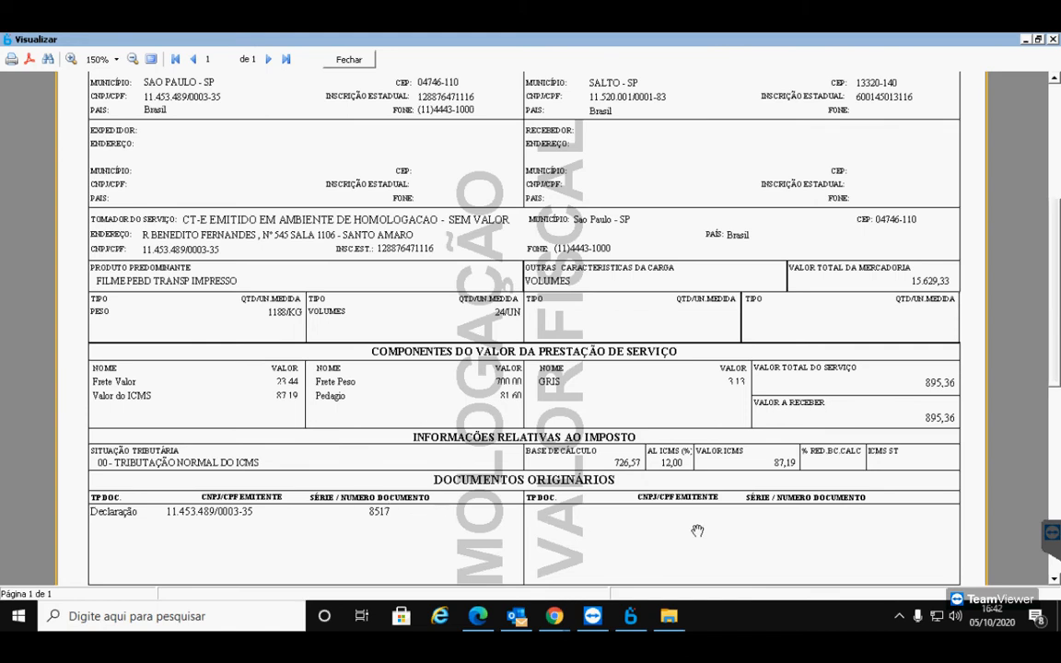
{"action": "scroll", "coordinate": [697, 530], "scroll_direction": "down", "scroll_amount": 1}
{"action": "scroll", "coordinate": [697, 531], "scroll_direction": "down", "scroll_amount": 1}
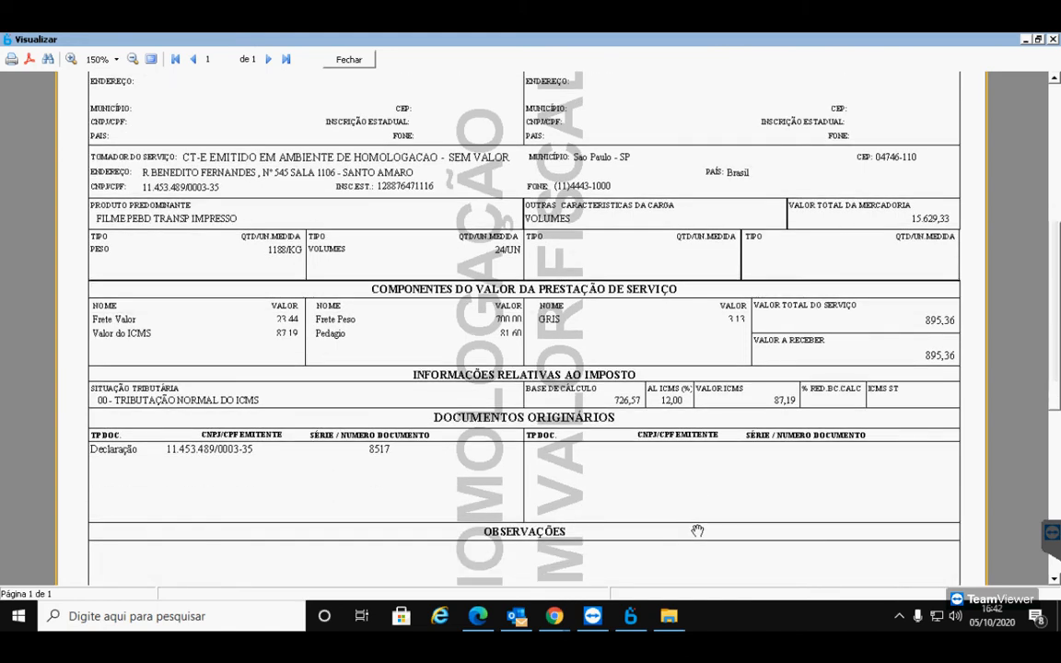
{"action": "scroll", "coordinate": [697, 531], "scroll_direction": "down", "scroll_amount": 9}
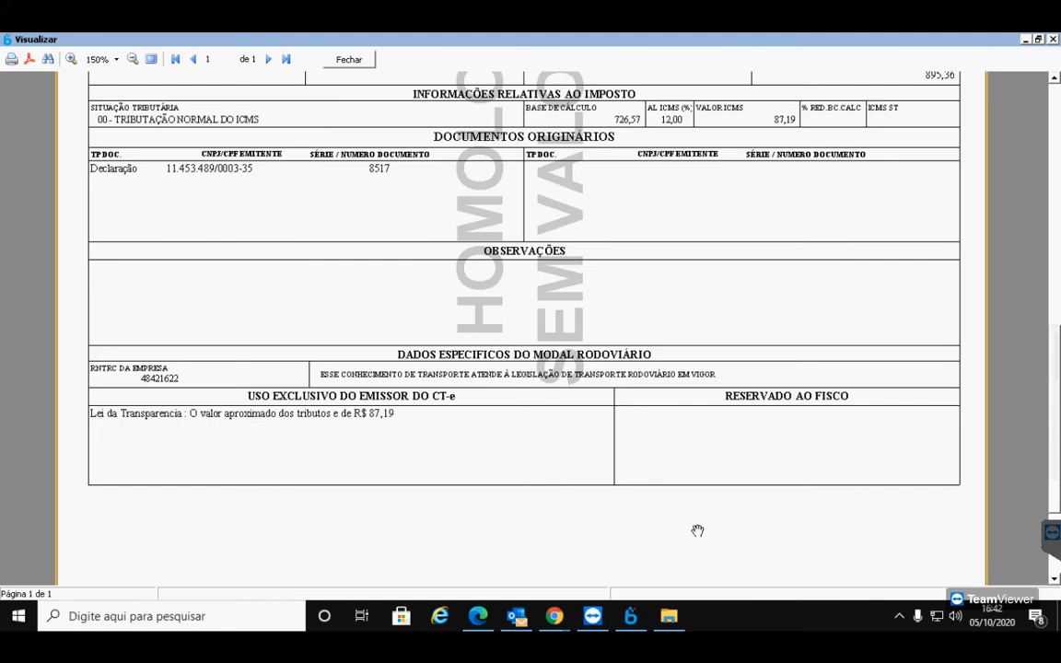
{"action": "scroll", "coordinate": [697, 531], "scroll_direction": "up", "scroll_amount": 9}
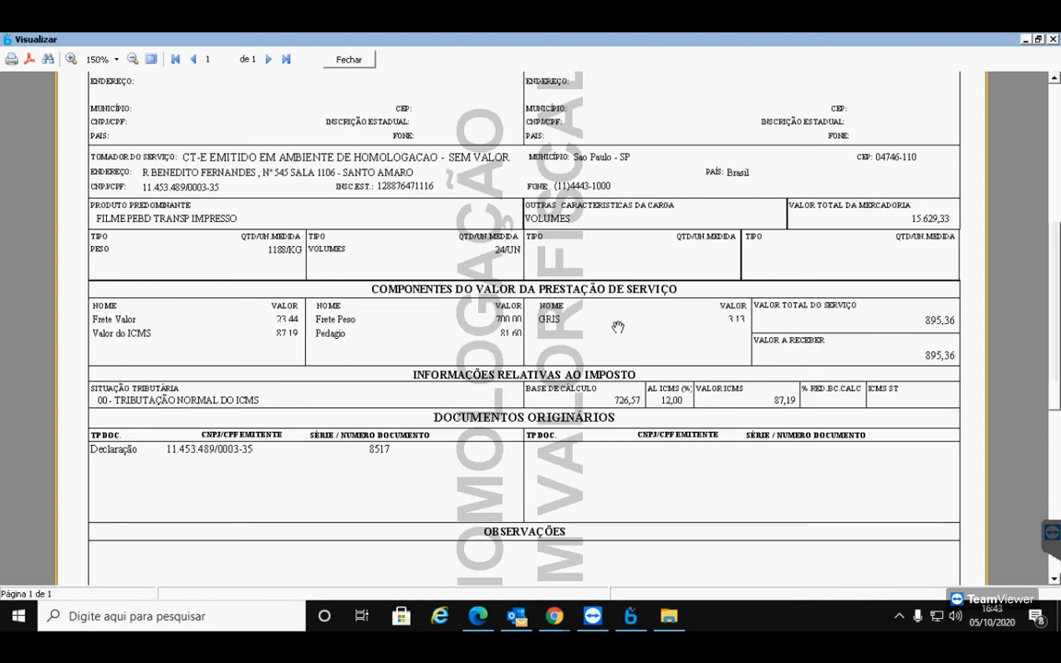
{"action": "mouse_move", "coordinate": [553, 615]}
{"action": "left_click", "coordinate": [440, 468]}
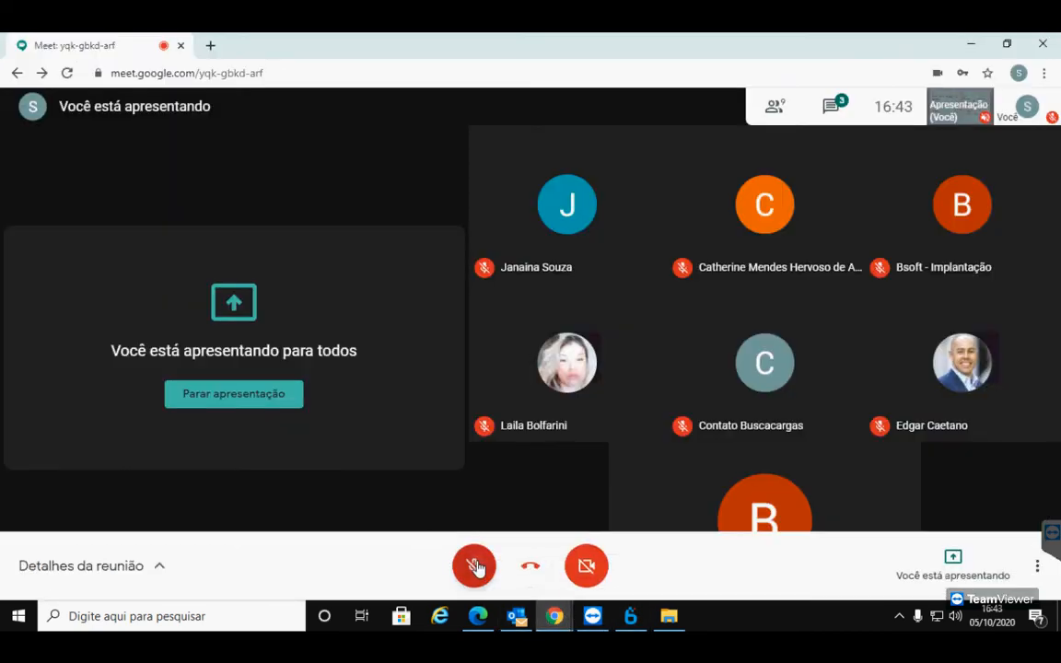
{"action": "left_click", "coordinate": [475, 566]}
{"action": "mouse_move", "coordinate": [517, 619]}
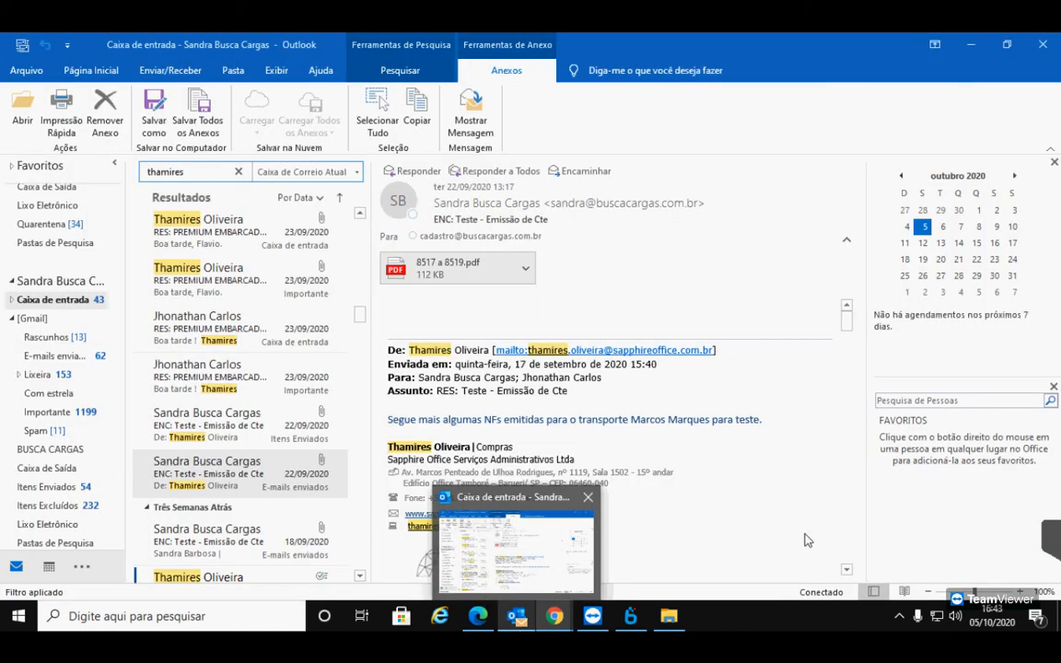
{"action": "mouse_move", "coordinate": [627, 614]}
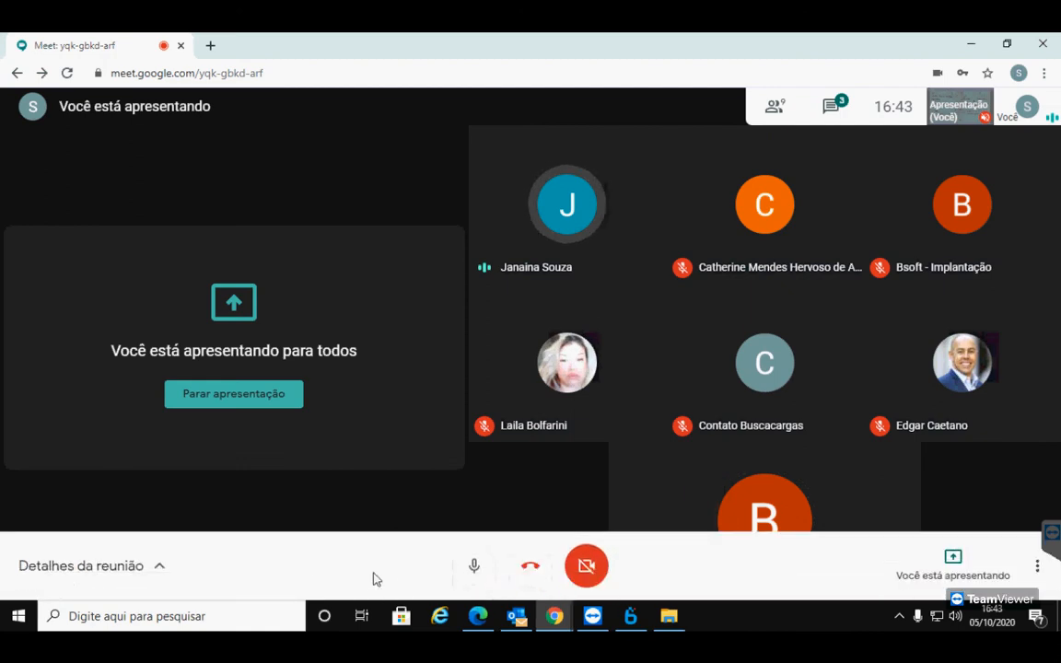
{"action": "left_click", "coordinate": [474, 567]}
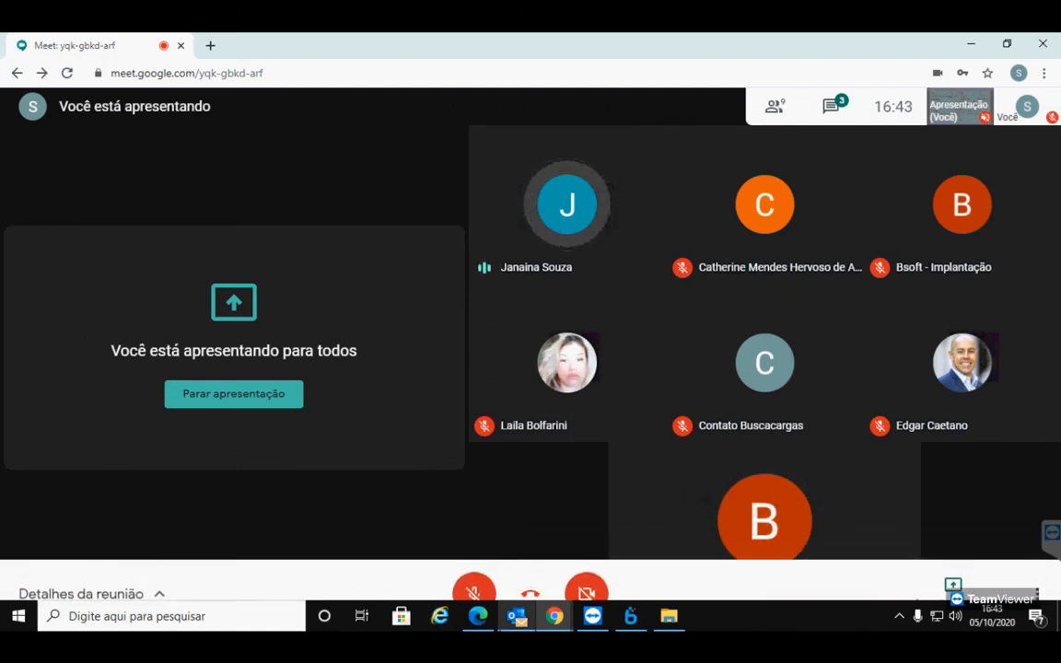
{"action": "left_click", "coordinate": [630, 615]}
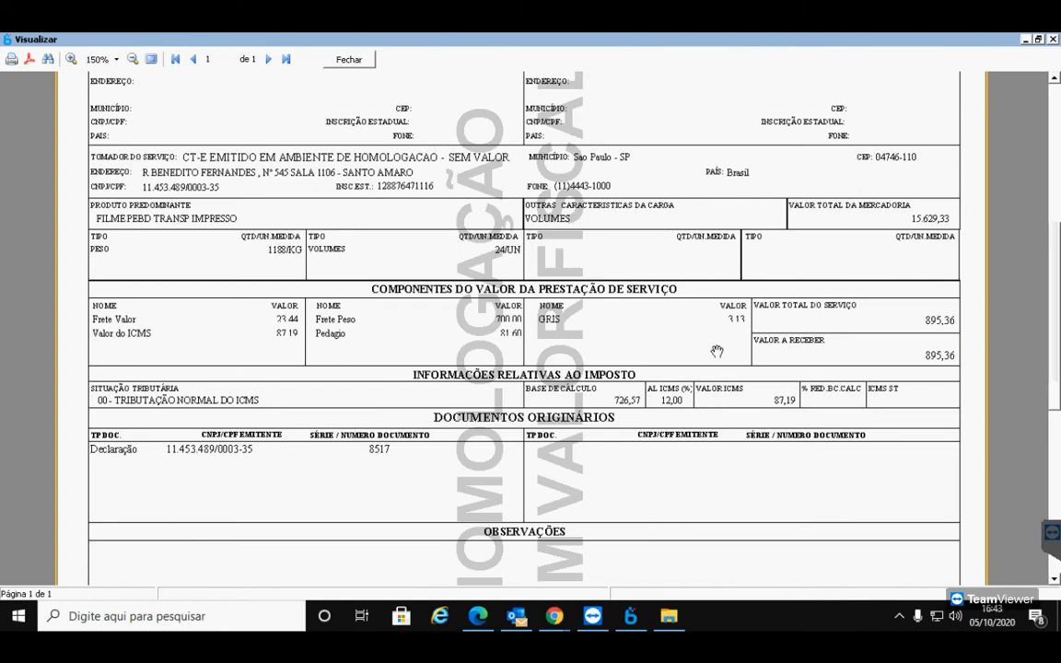
Close the DACTE Visualizar window and exit the Impressão do DACTE dialog
{"action": "left_click", "coordinate": [354, 63]}
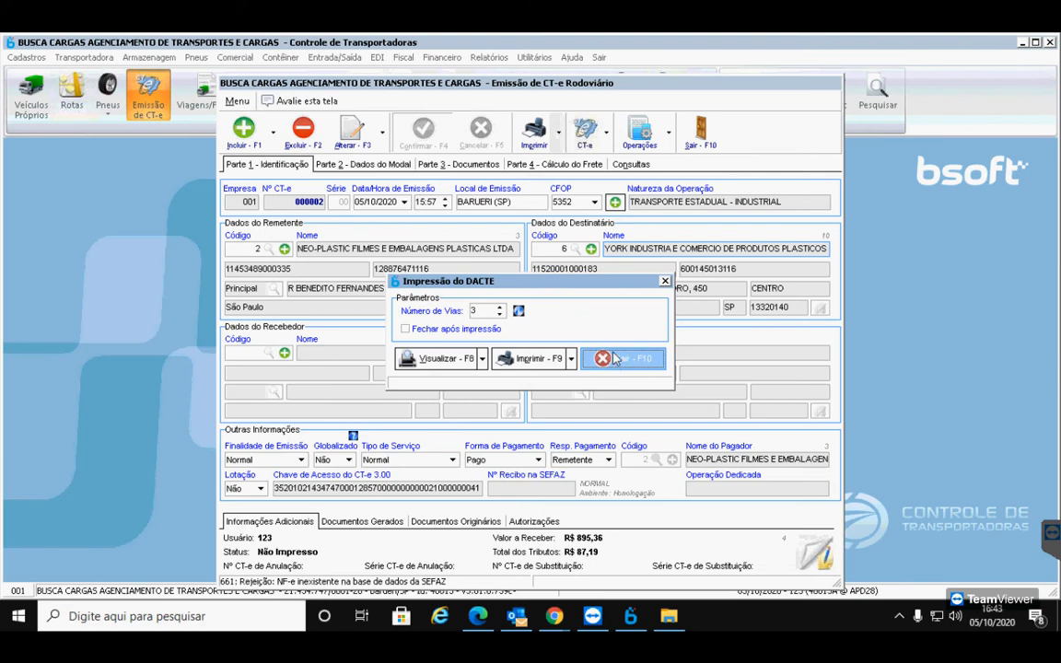
{"action": "left_click", "coordinate": [615, 358]}
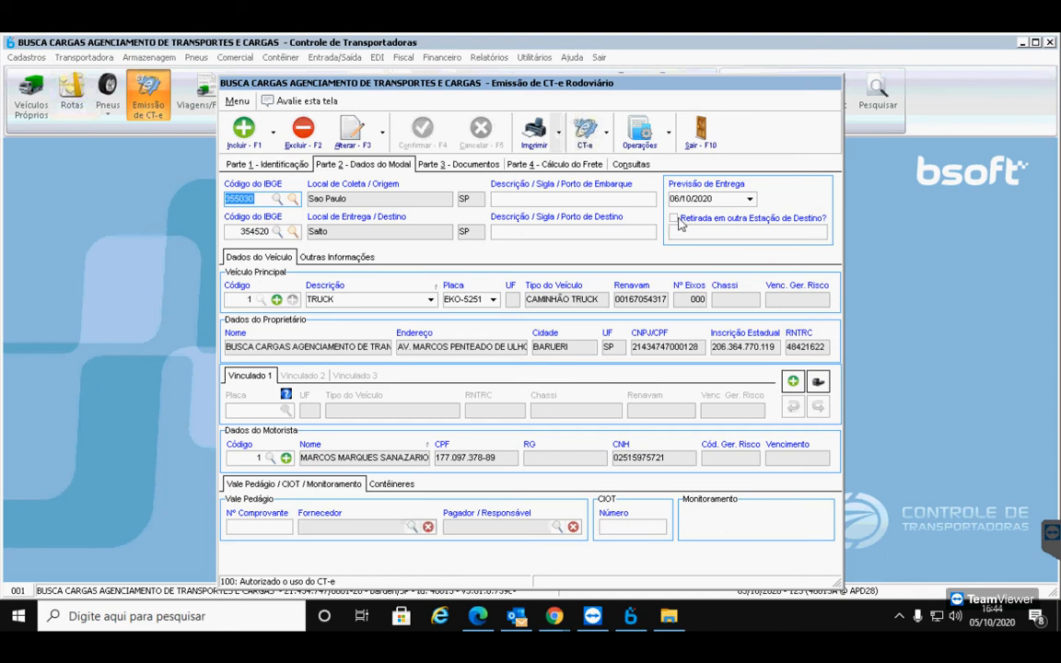
On Parte 1 - Identificação, highlight the CT-e access key and SEFAZ receipt number
{"action": "left_click", "coordinate": [304, 166]}
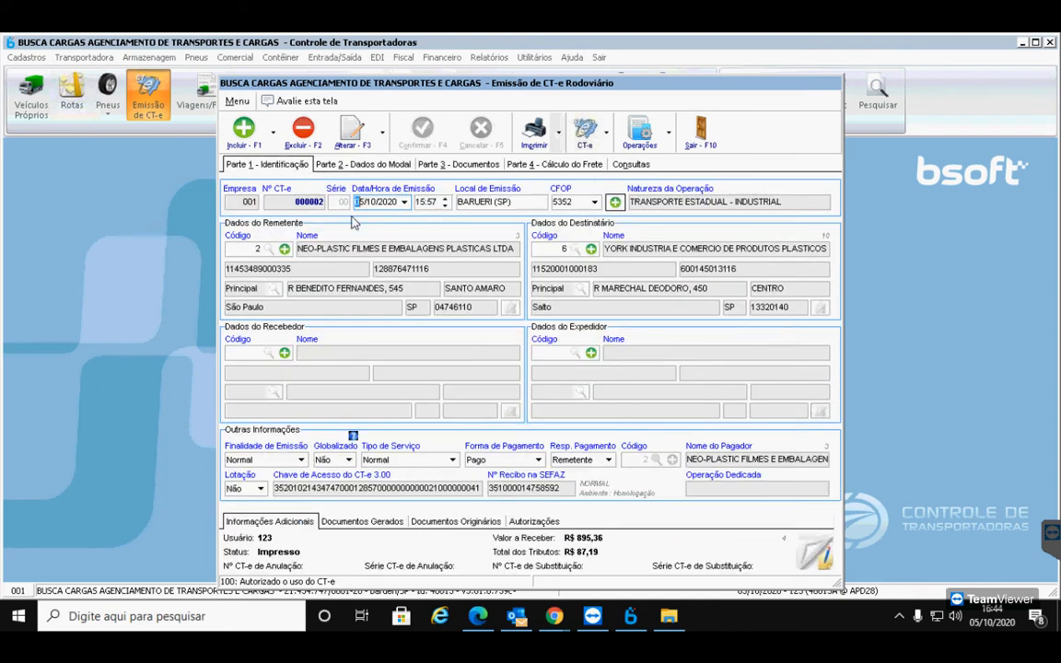
{"action": "left_click_drag", "start_coordinate": [480, 489], "coordinate": [272, 490]}
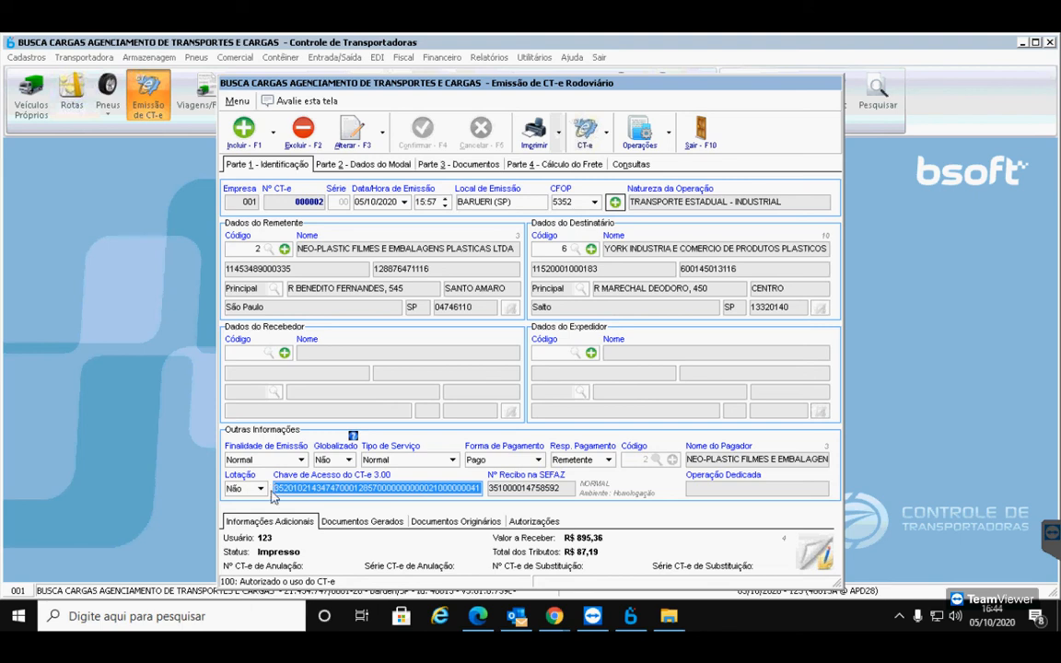
{"action": "left_click_drag", "start_coordinate": [565, 489], "coordinate": [481, 491]}
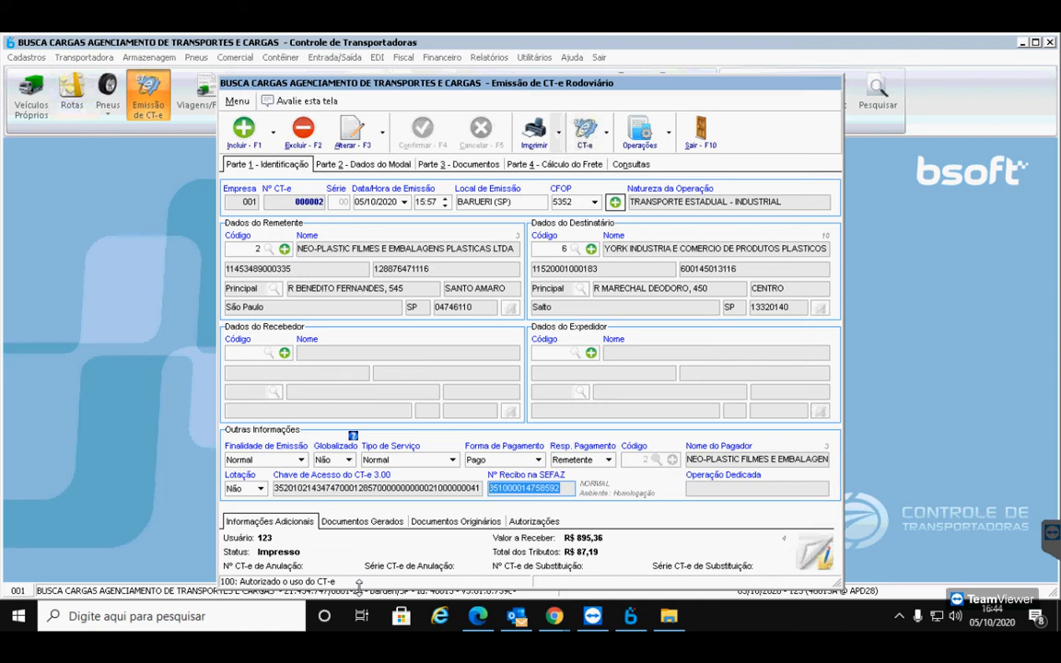
{"action": "left_click", "coordinate": [548, 135]}
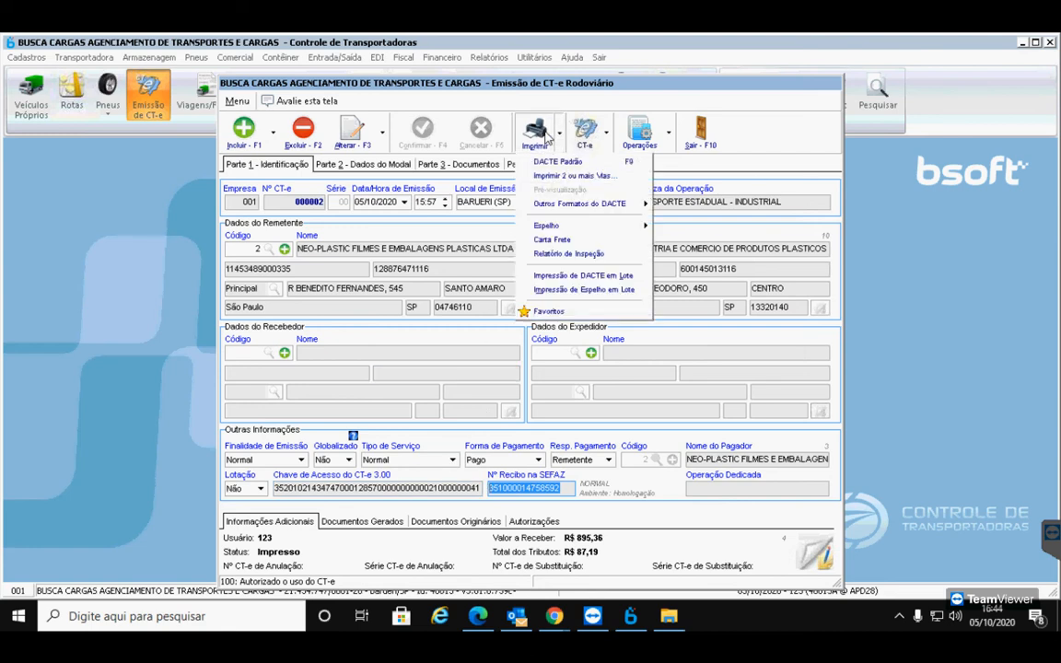
View the DACTE Padrão preview for CT-e 000002, then close it
{"action": "left_click", "coordinate": [568, 164]}
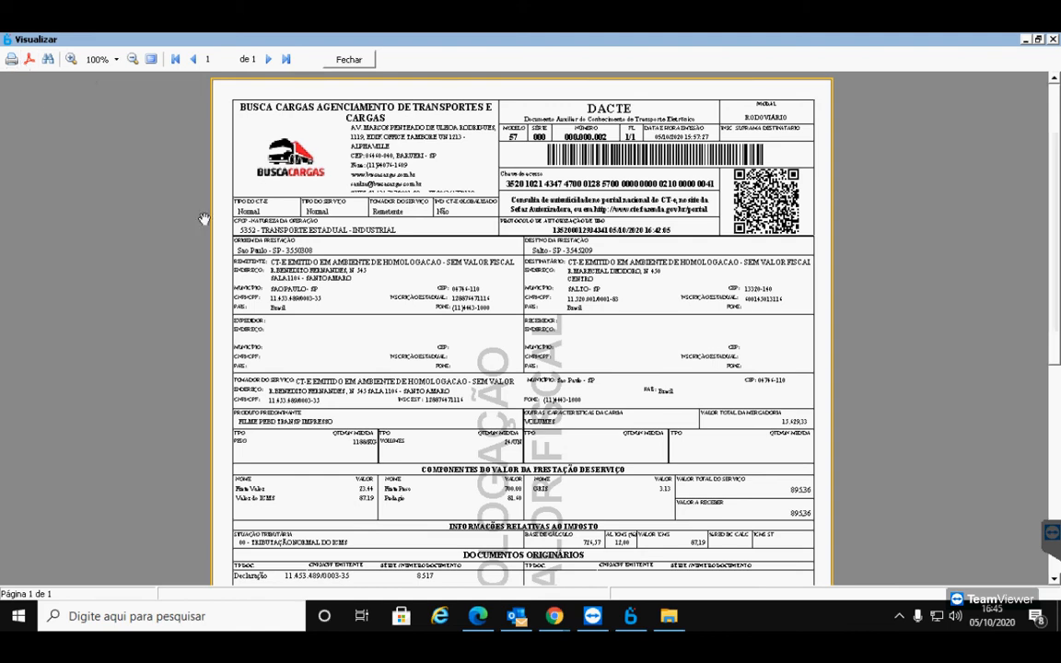
{"action": "left_click", "coordinate": [348, 60]}
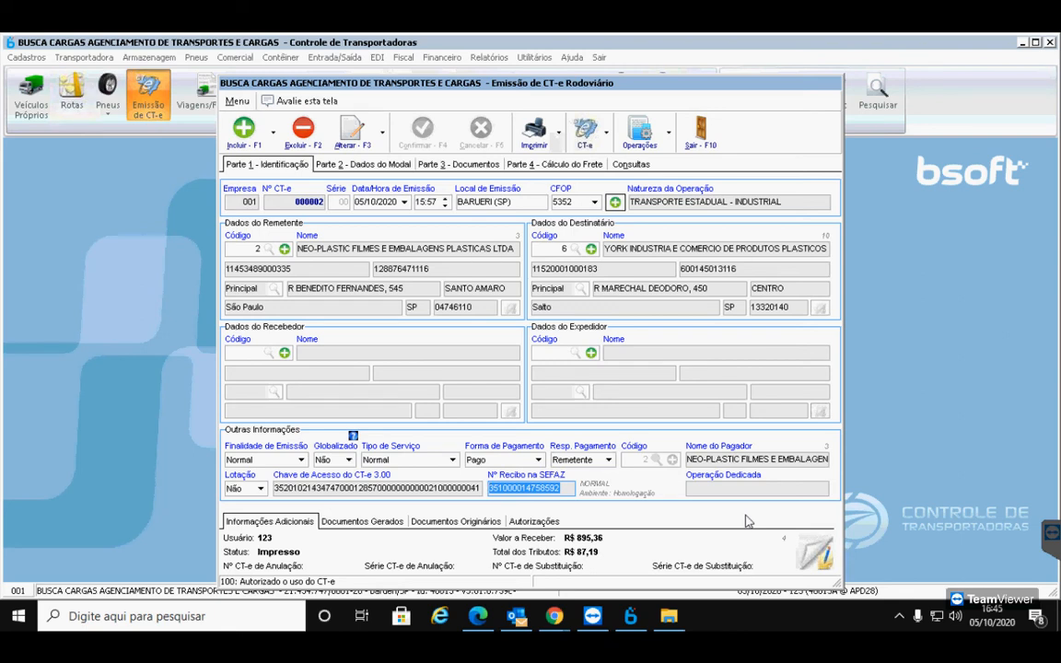
From the CT-e's Operações menu, open its linked MDF-e manifest 00001
{"action": "left_click", "coordinate": [669, 136]}
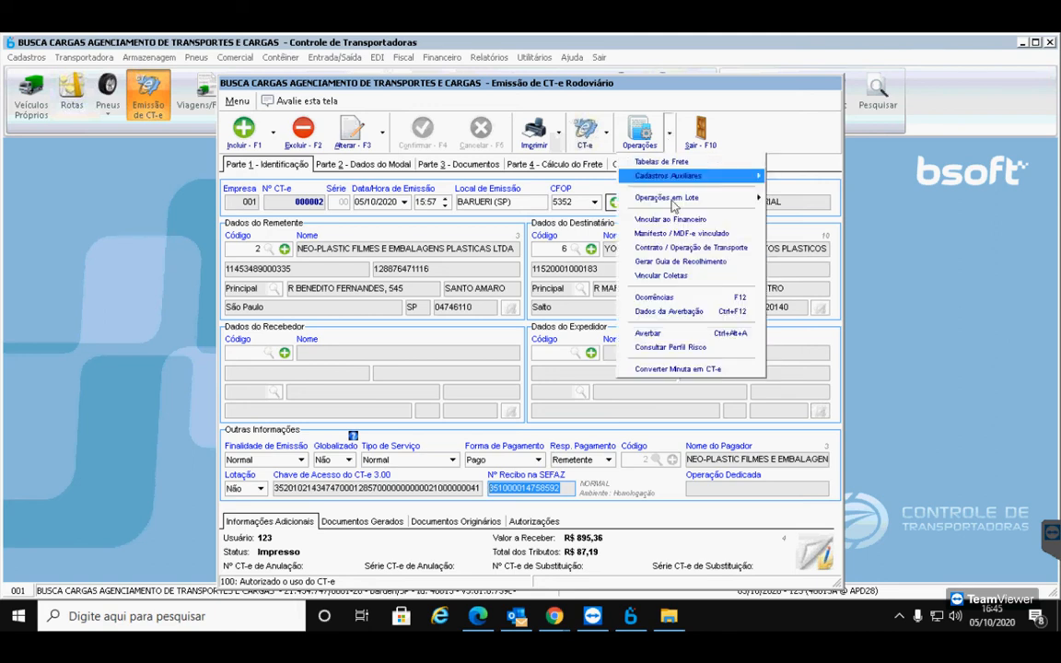
{"action": "left_click", "coordinate": [744, 237]}
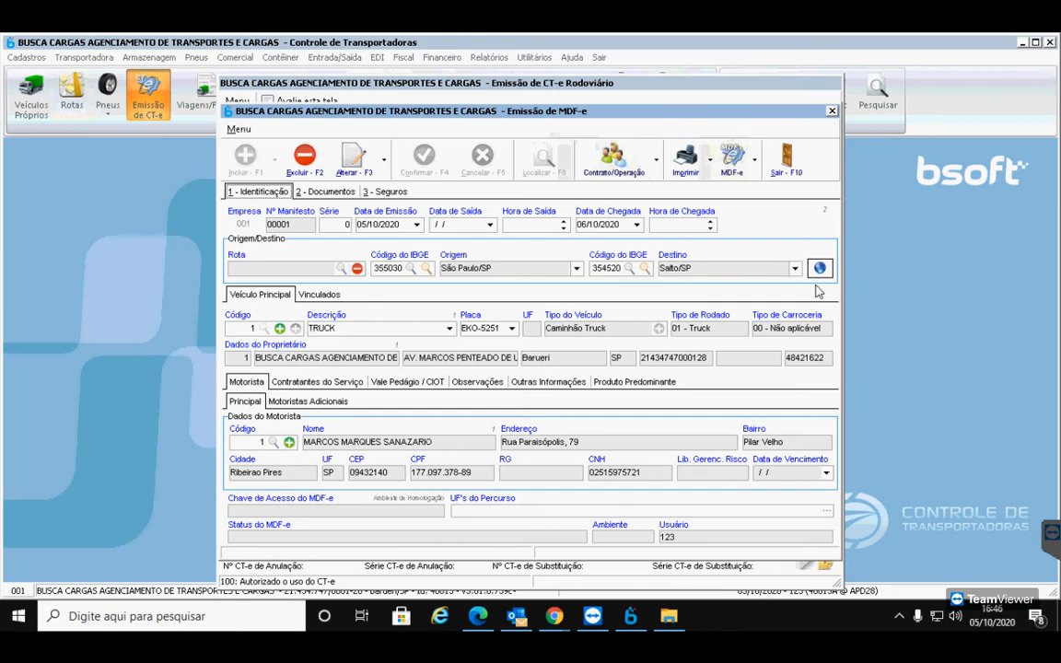
{"action": "left_click", "coordinate": [755, 162]}
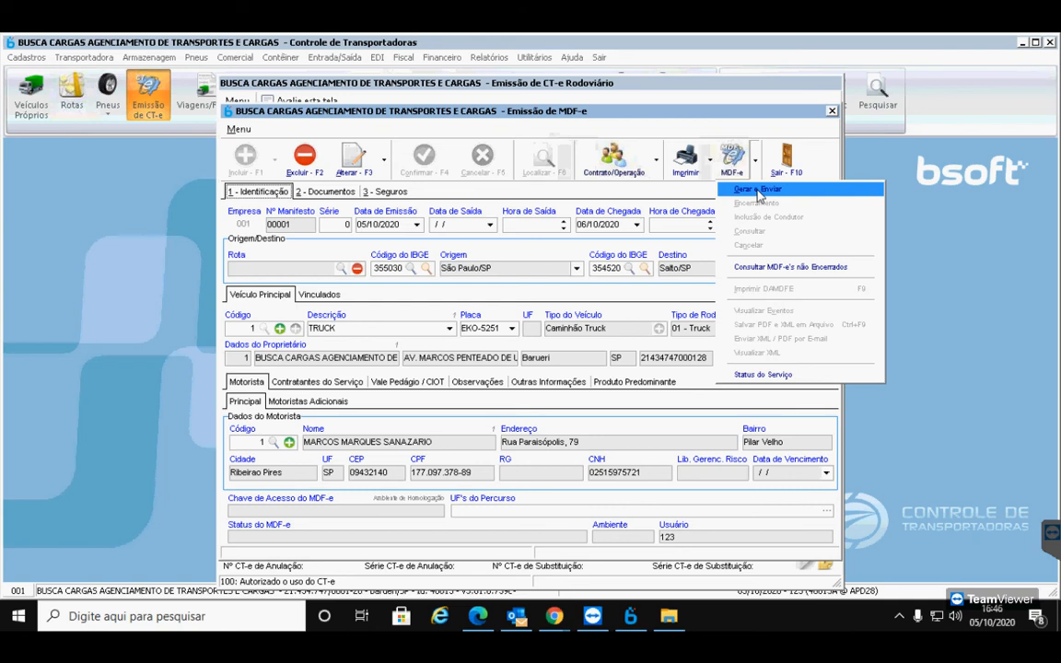
{"action": "left_click", "coordinate": [758, 191]}
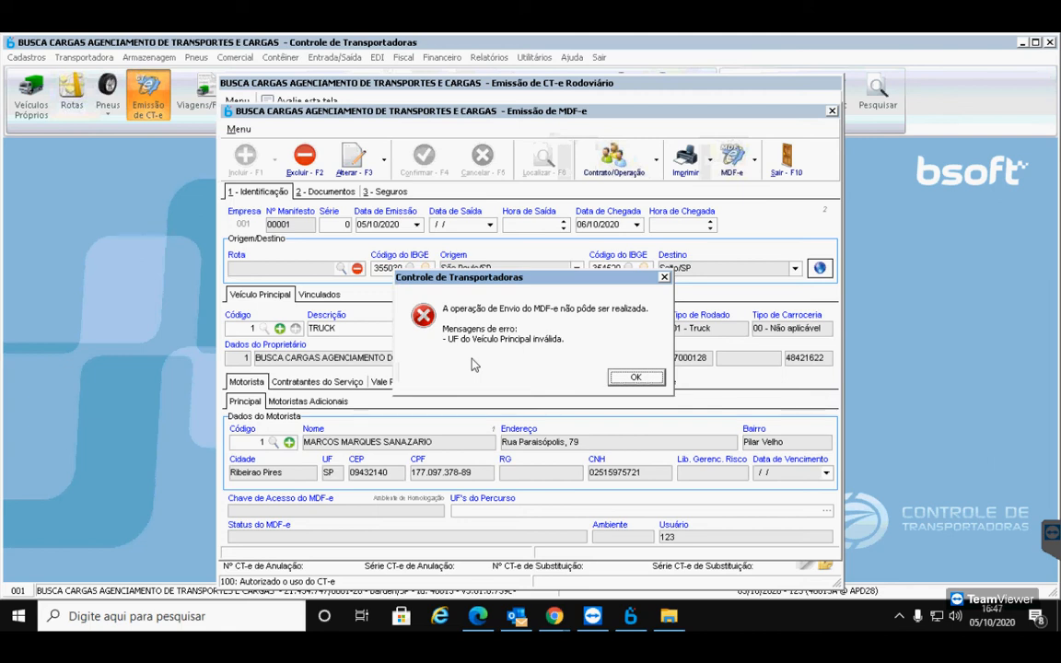
{"action": "left_click", "coordinate": [634, 376]}
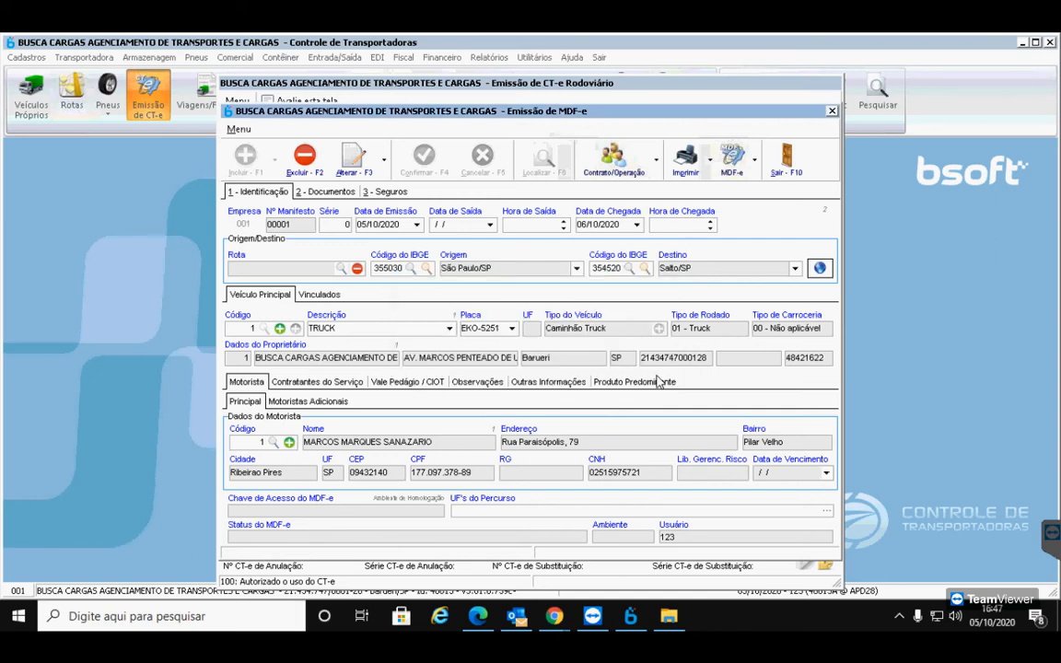
Edit the TRUCK vehicle record to set its city to ABADIA DE GOIAS (UF GO) and save
{"action": "left_click", "coordinate": [280, 330]}
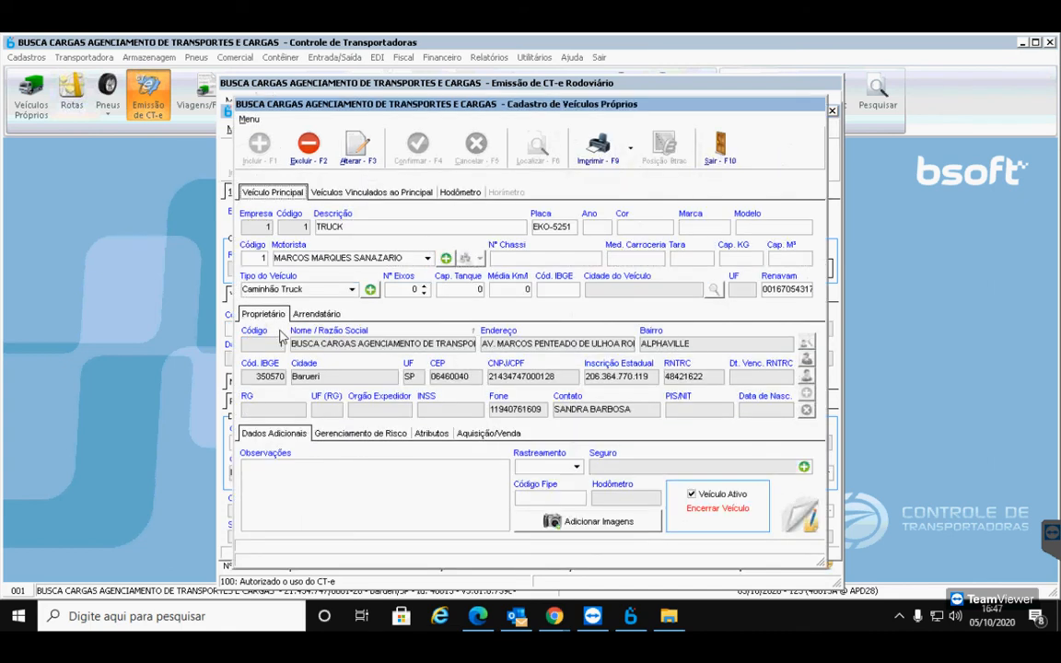
{"action": "left_click", "coordinate": [360, 151]}
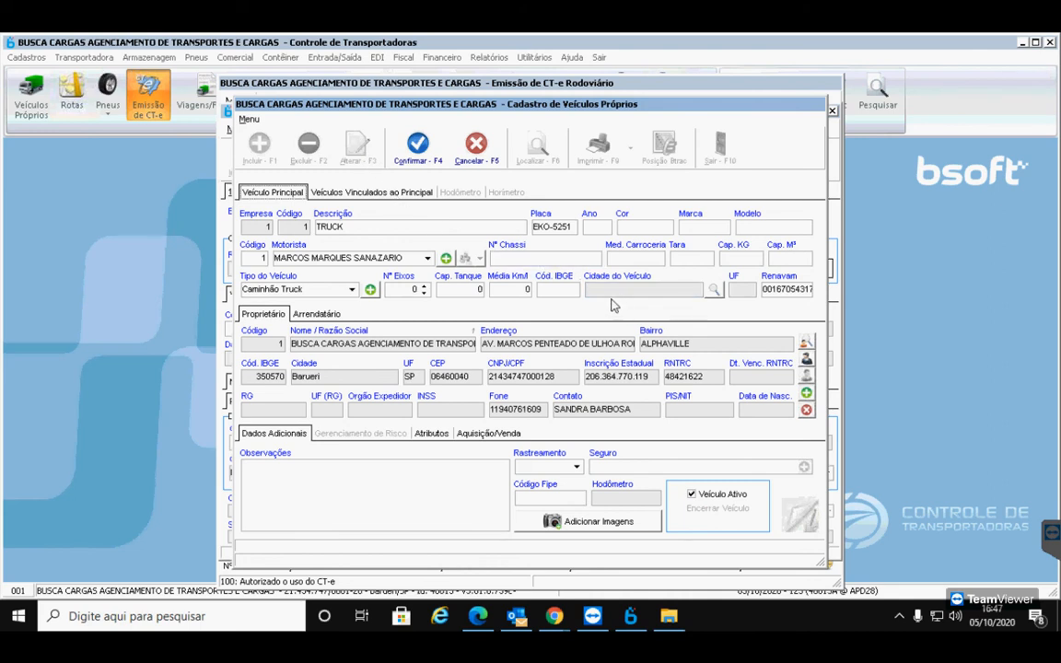
{"action": "left_click", "coordinate": [716, 291]}
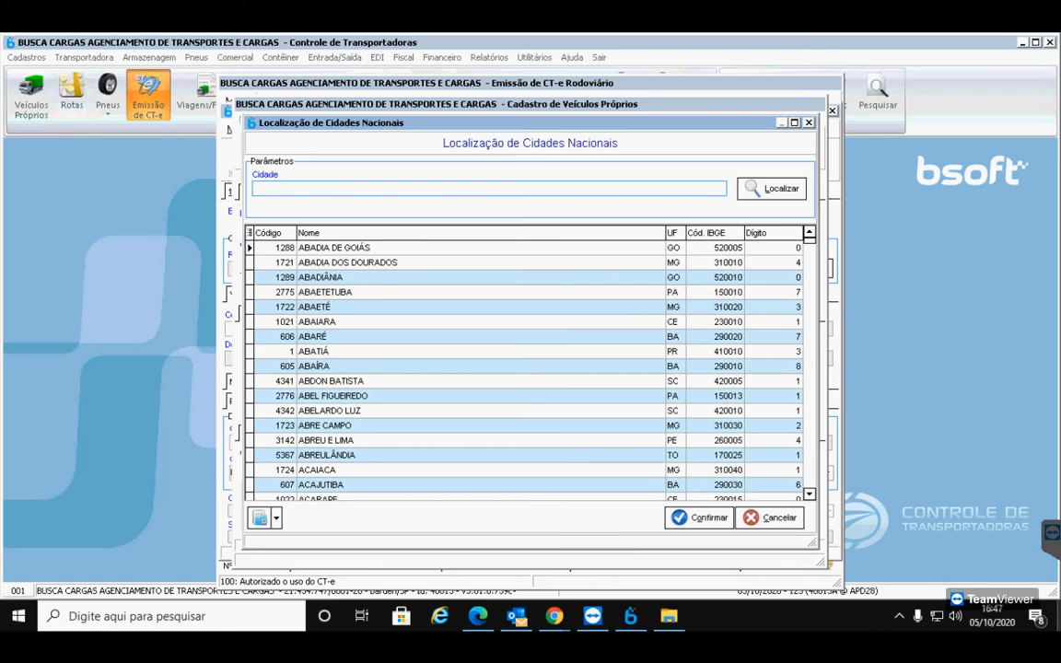
{"action": "double_click", "coordinate": [296, 245]}
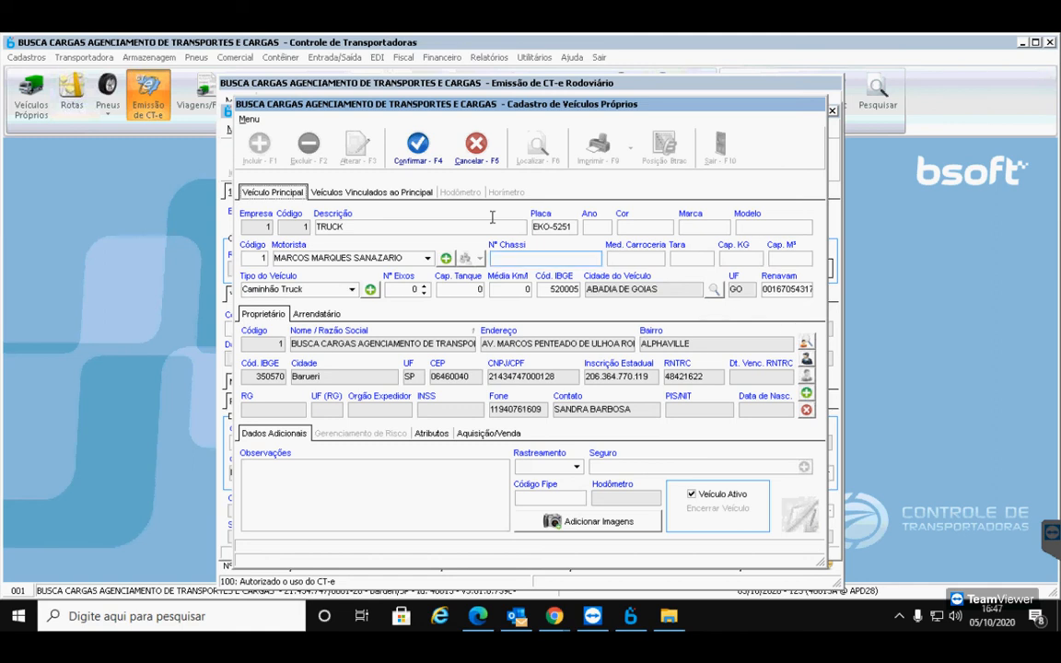
{"action": "left_click", "coordinate": [420, 149]}
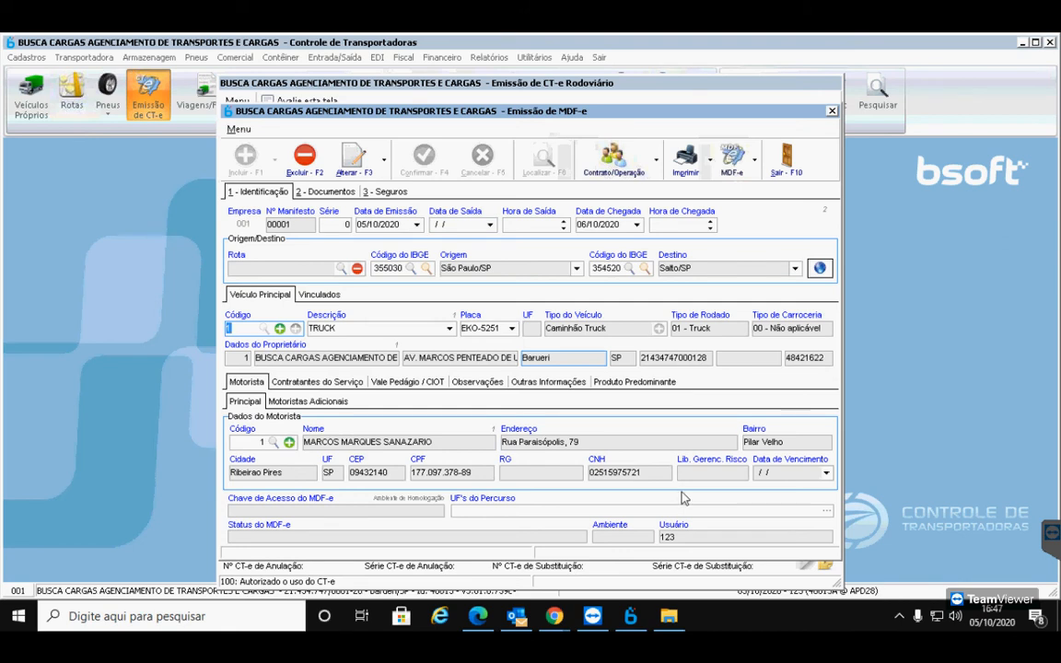
Reopen manifest 00001 with Reabrir e Alterar, confirming Sim to the reopen question
{"action": "left_click", "coordinate": [755, 165]}
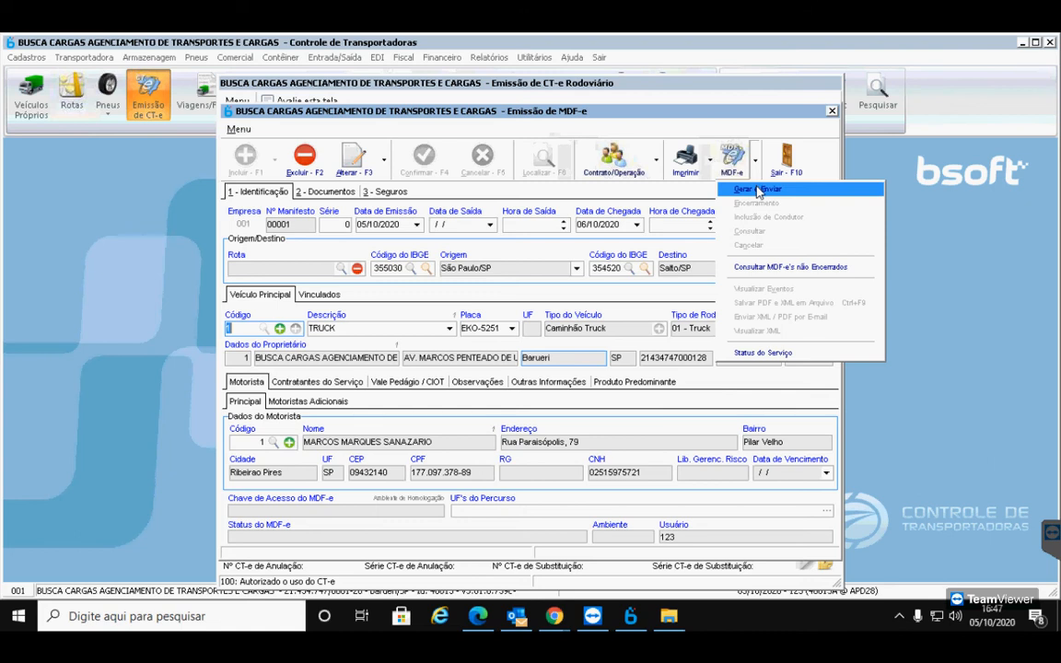
{"action": "left_click", "coordinate": [571, 338]}
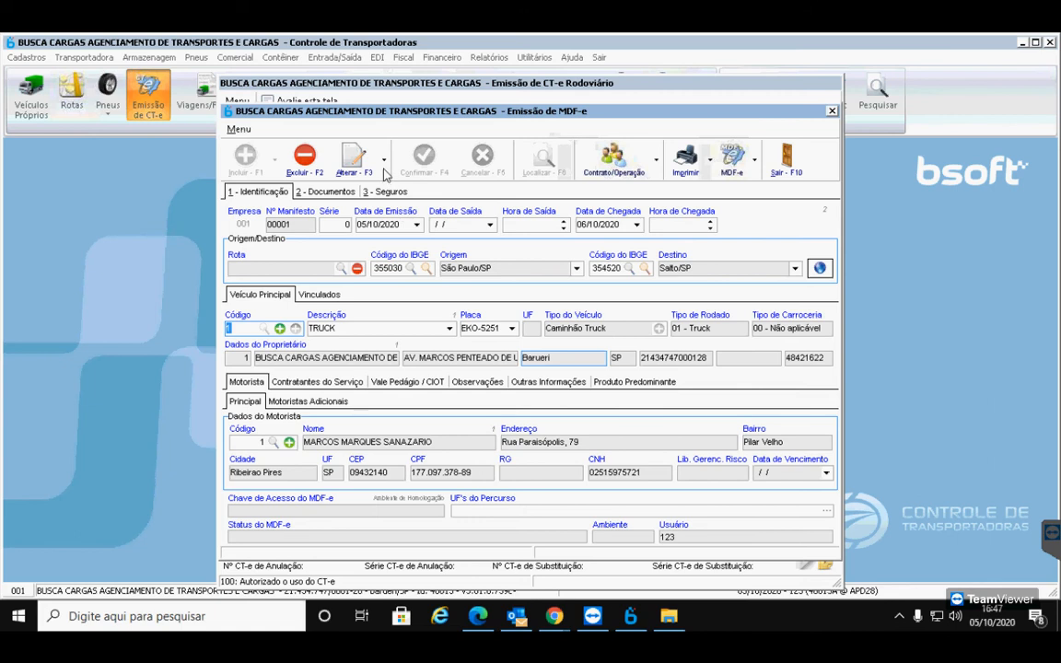
{"action": "left_click", "coordinate": [348, 155]}
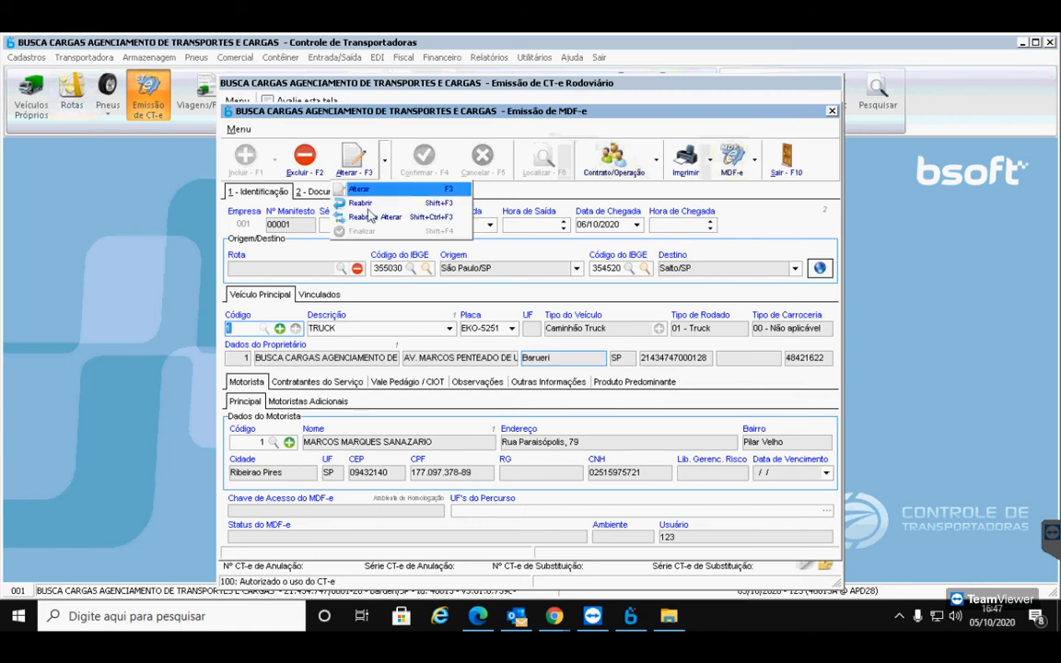
{"action": "left_click", "coordinate": [368, 219]}
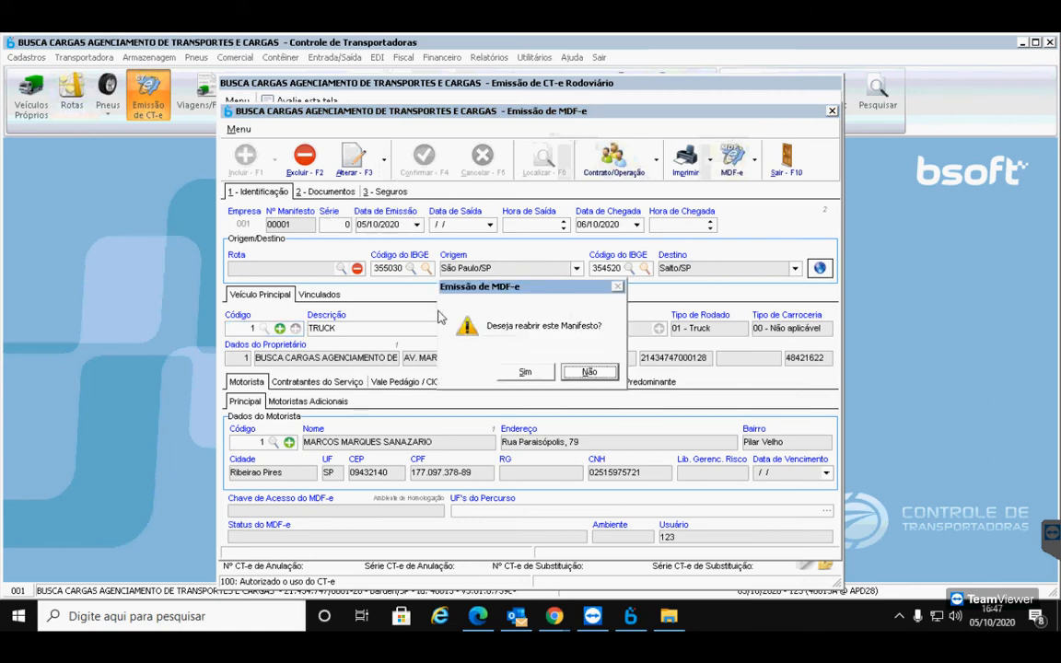
{"action": "left_click", "coordinate": [541, 379]}
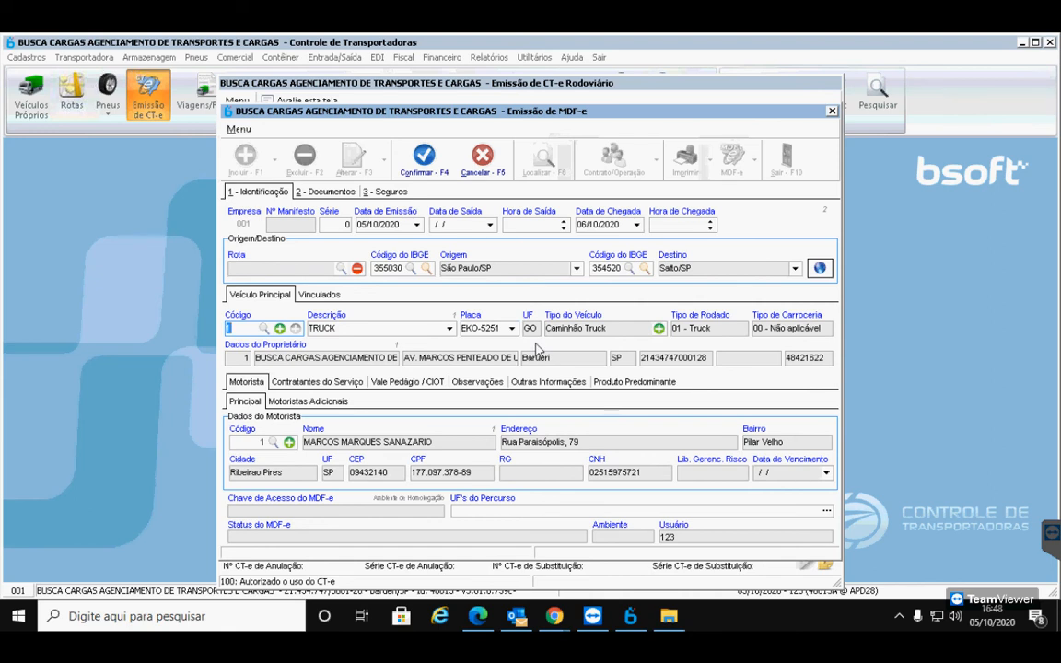
Save manifest 00001, finalize it as number 1, and send the MDF-e, accepting the homologation warning
{"action": "left_click", "coordinate": [436, 170]}
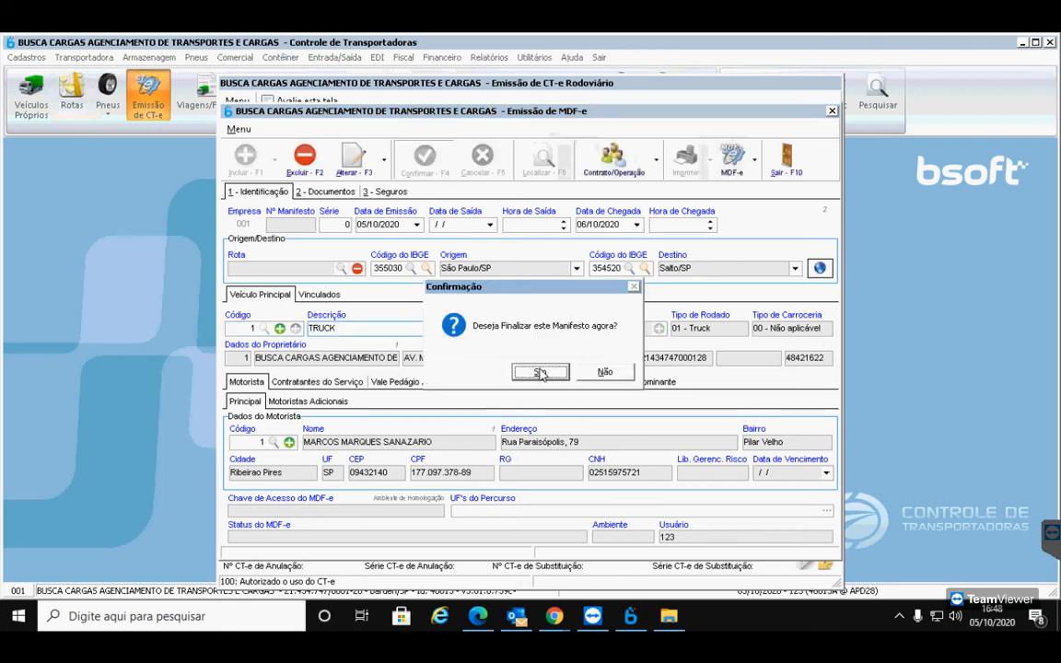
{"action": "left_click", "coordinate": [540, 373]}
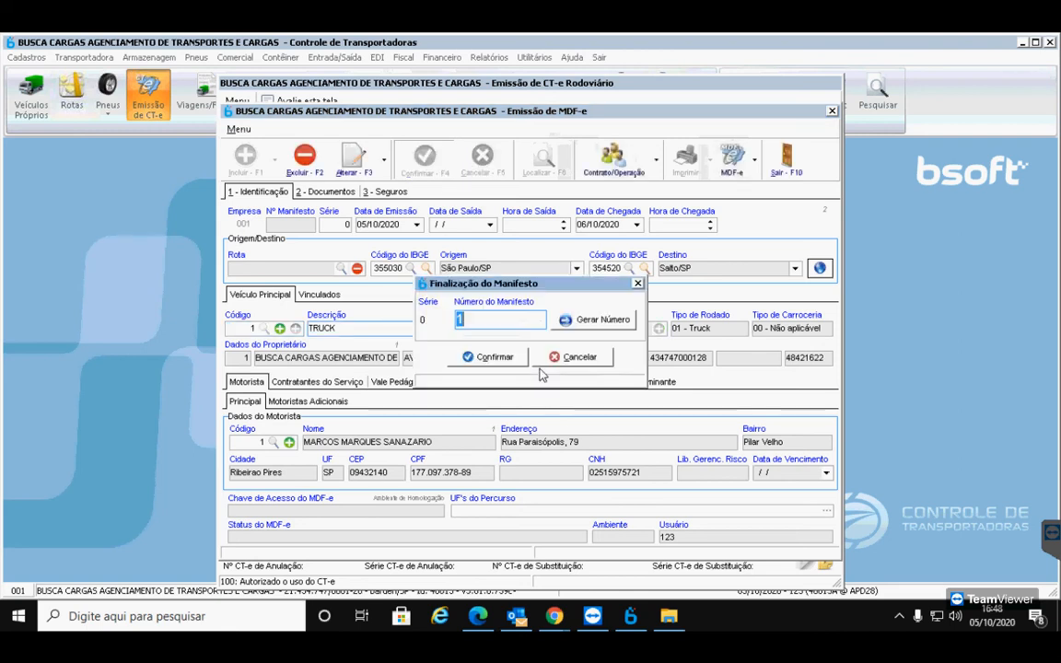
{"action": "left_click", "coordinate": [492, 361]}
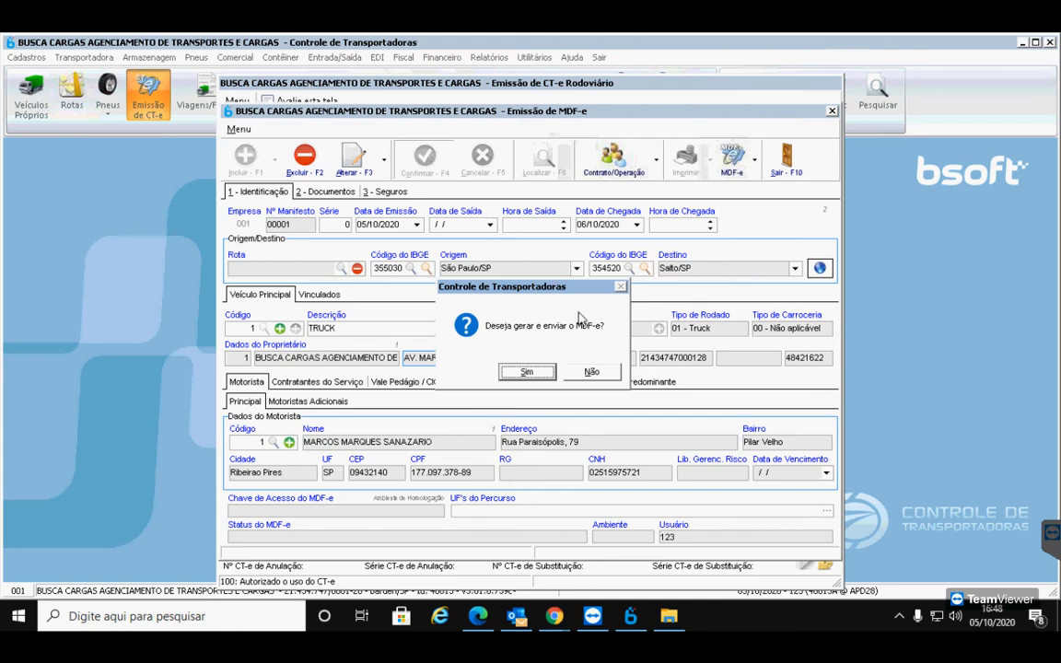
{"action": "left_click", "coordinate": [529, 372]}
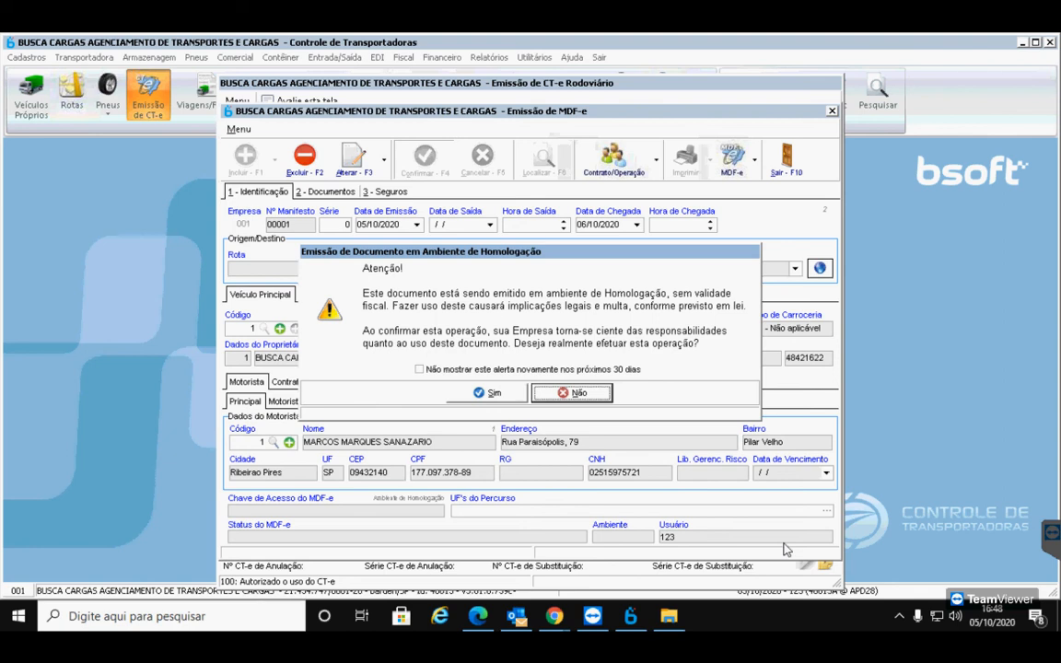
{"action": "left_click", "coordinate": [483, 393]}
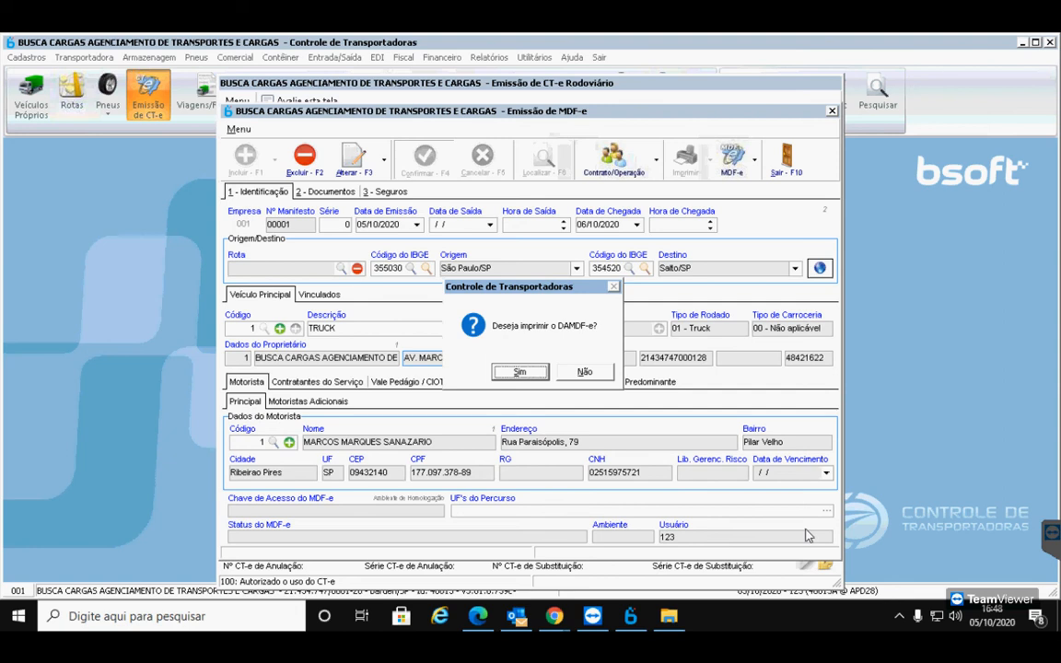
Preview the DAMDFE, review its one CT-e and 1188 kg, then close the preview
{"action": "left_click", "coordinate": [521, 373]}
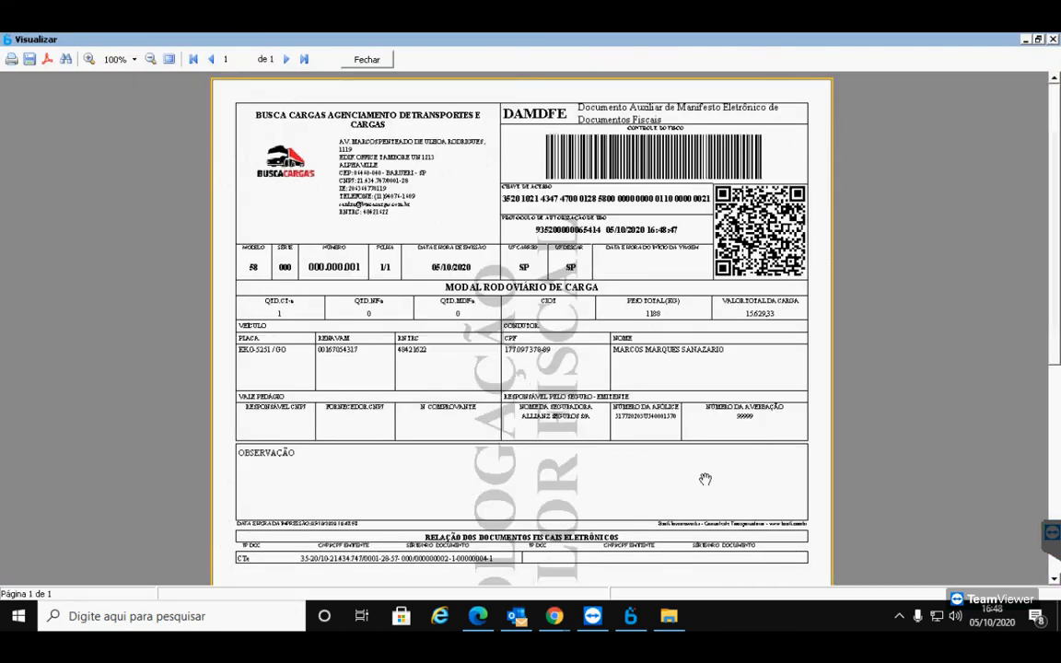
{"action": "scroll", "coordinate": [706, 479], "scroll_direction": "down", "scroll_amount": 1}
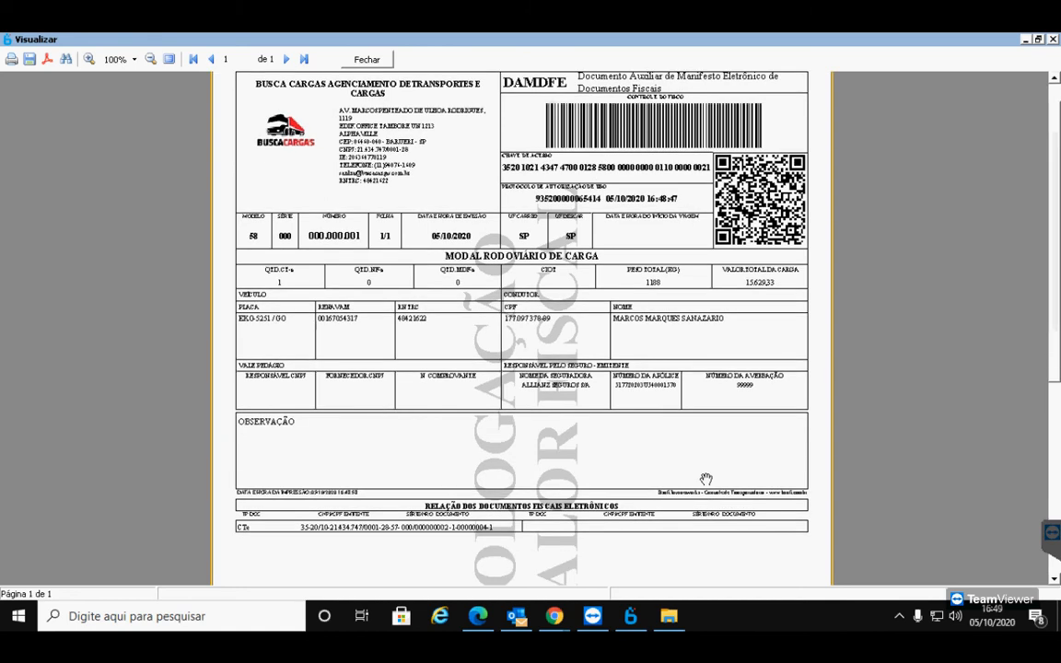
{"action": "scroll", "coordinate": [706, 479], "scroll_direction": "up", "scroll_amount": 1}
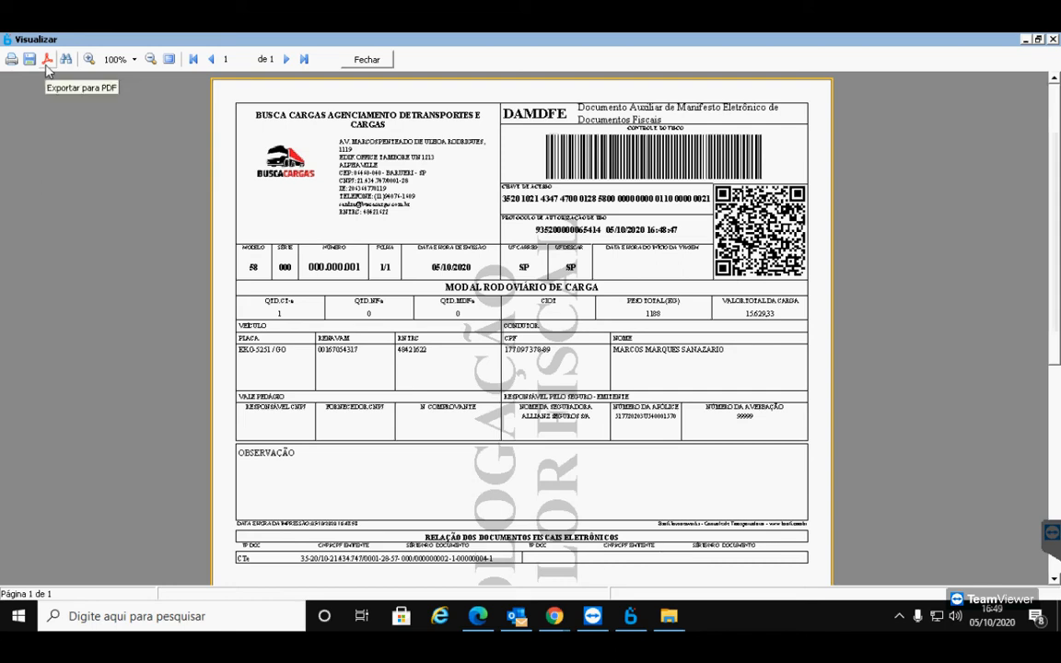
{"action": "scroll", "coordinate": [314, 247], "scroll_direction": "down", "scroll_amount": 3}
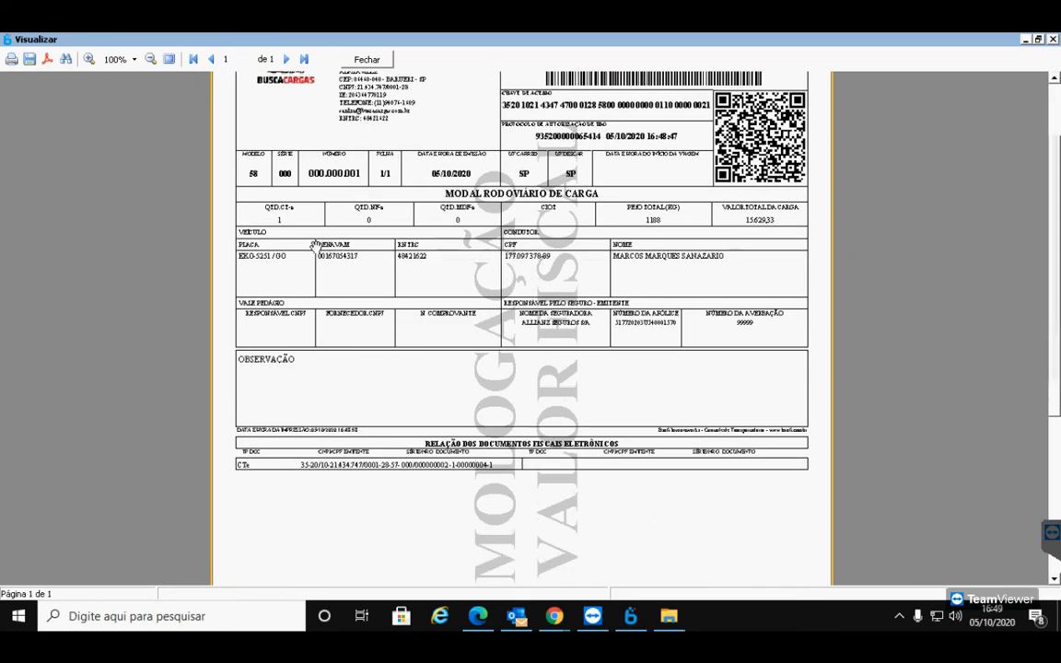
{"action": "scroll", "coordinate": [320, 249], "scroll_direction": "up", "scroll_amount": 2}
{"action": "scroll", "coordinate": [320, 249], "scroll_direction": "up", "scroll_amount": 1}
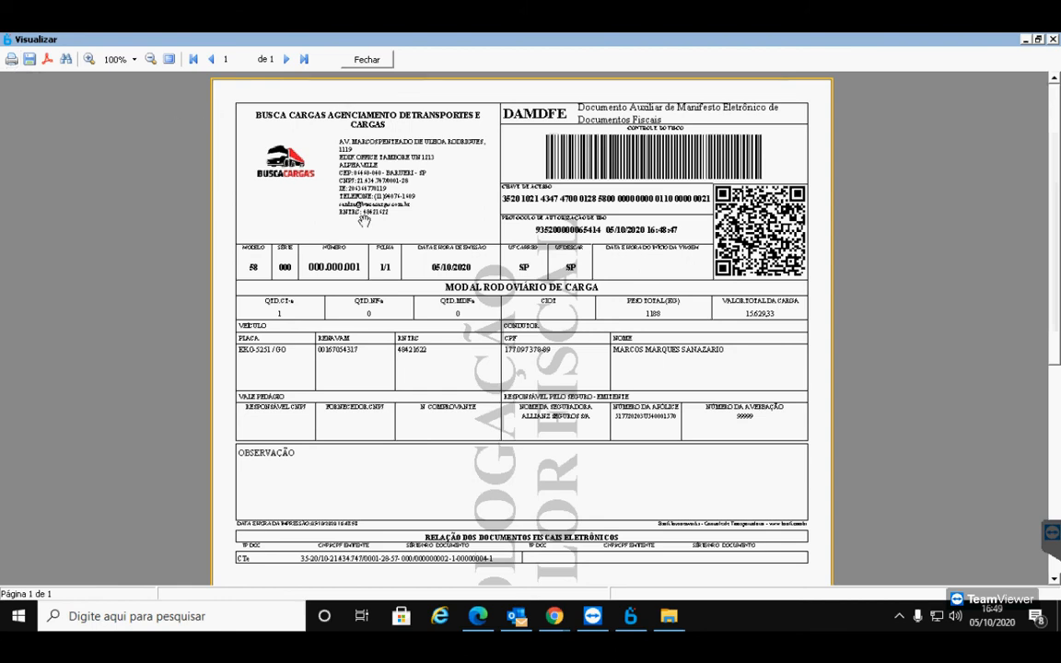
{"action": "left_click", "coordinate": [368, 61]}
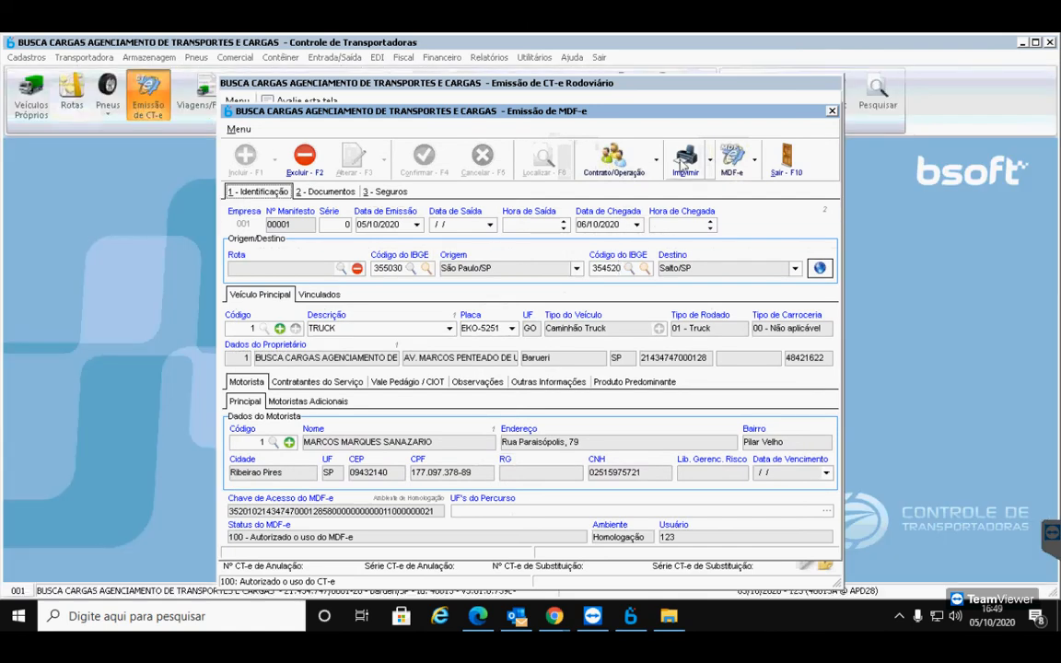
{"action": "left_click", "coordinate": [684, 162]}
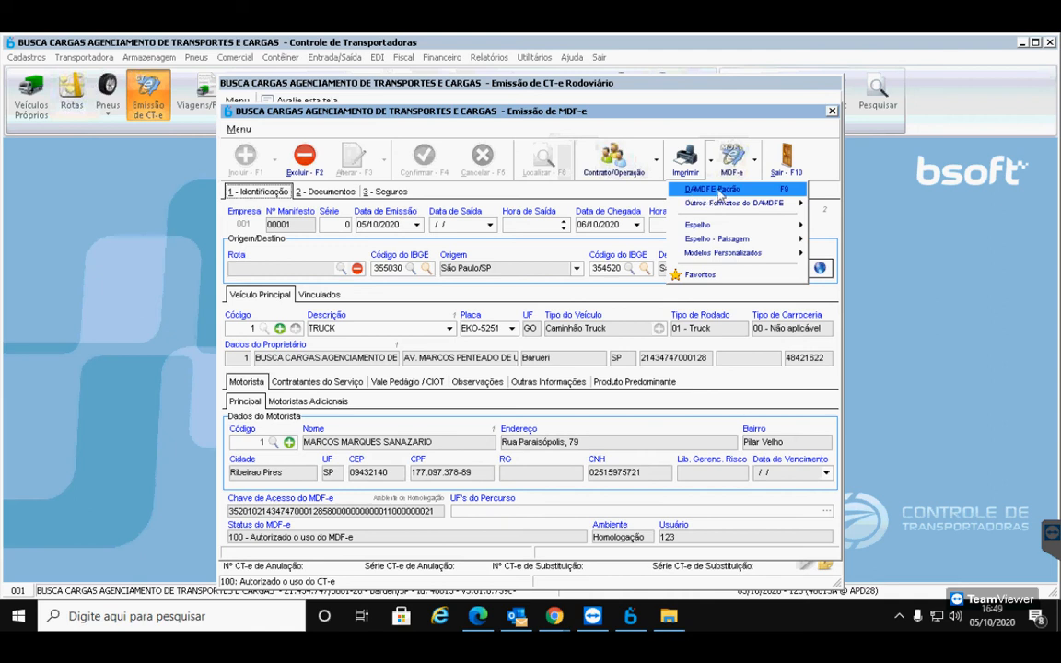
{"action": "left_click", "coordinate": [719, 191]}
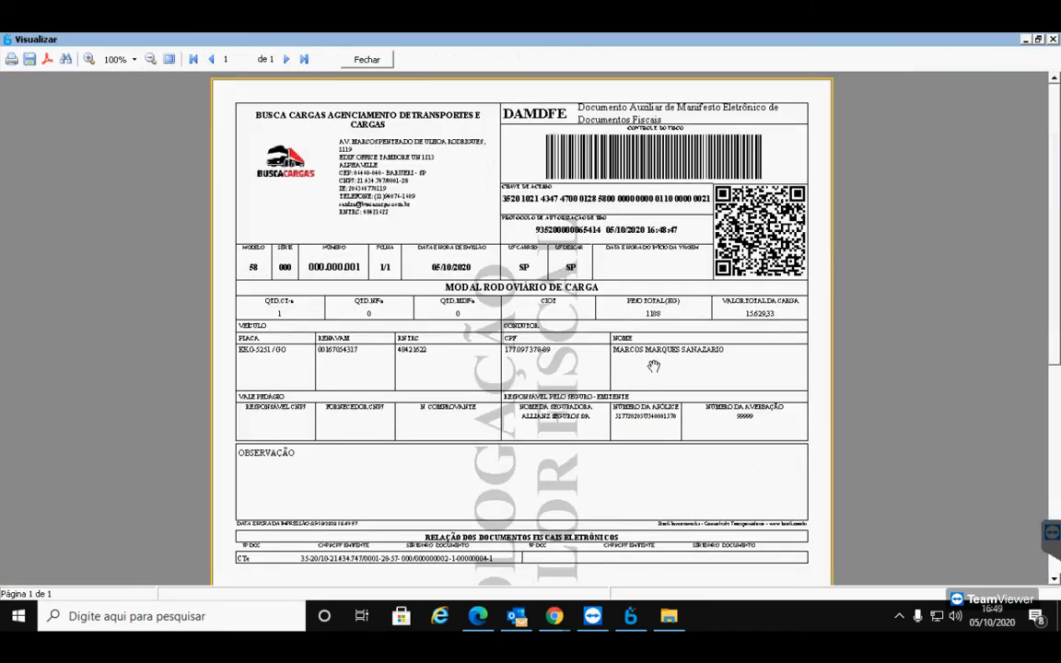
{"action": "left_click", "coordinate": [366, 61]}
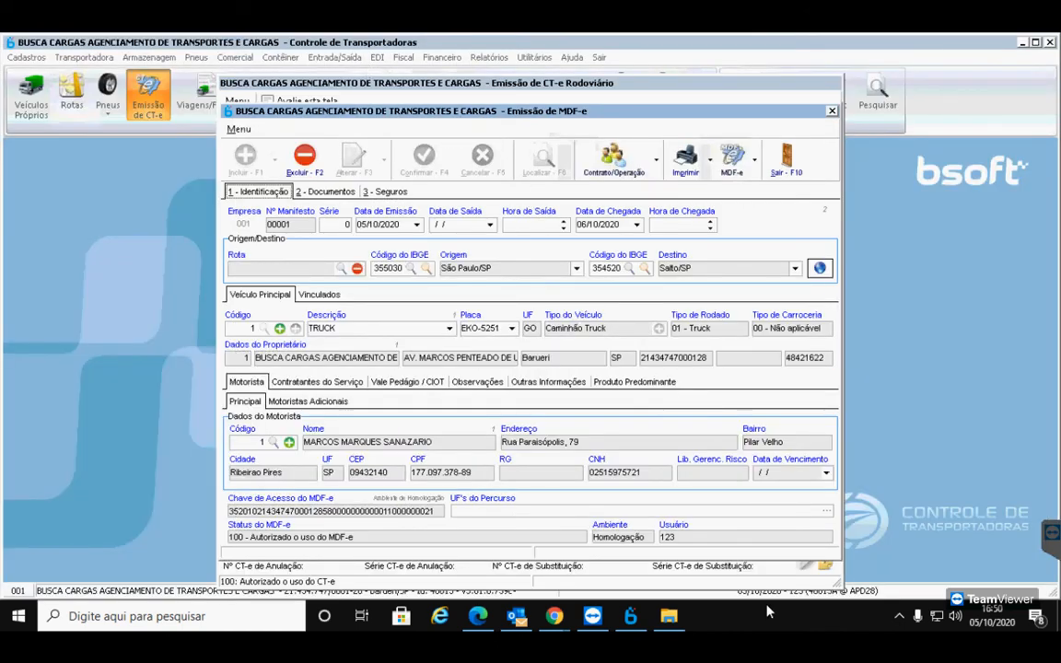
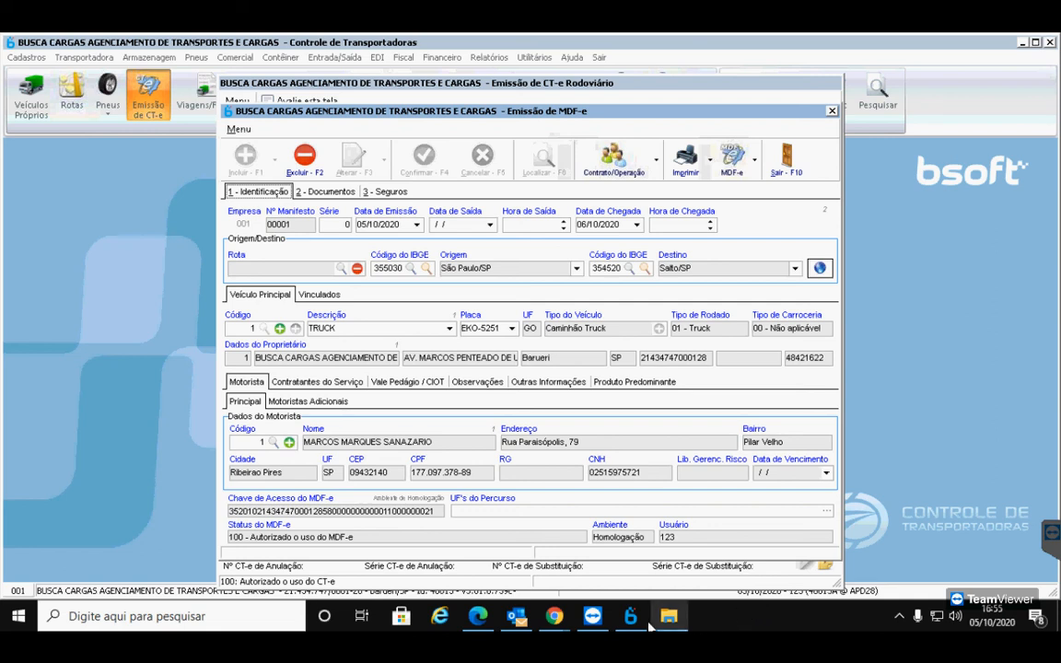
Highlight manifest 00001's authorized status and bring up the MDF-e actions list
{"action": "left_click_drag", "start_coordinate": [364, 540], "coordinate": [212, 534]}
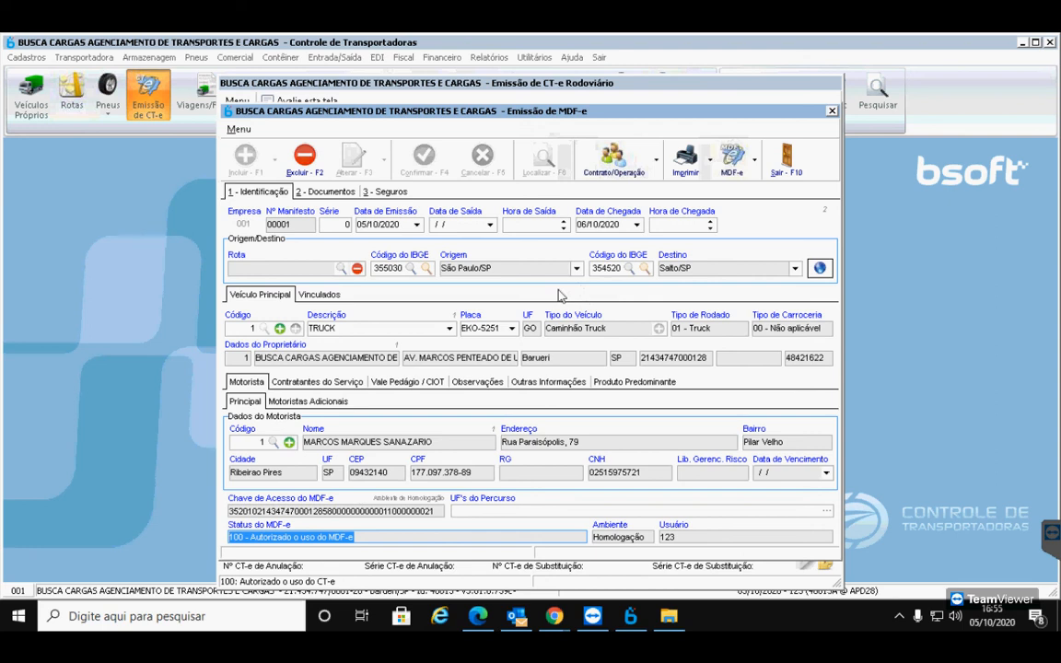
{"action": "left_click", "coordinate": [732, 164]}
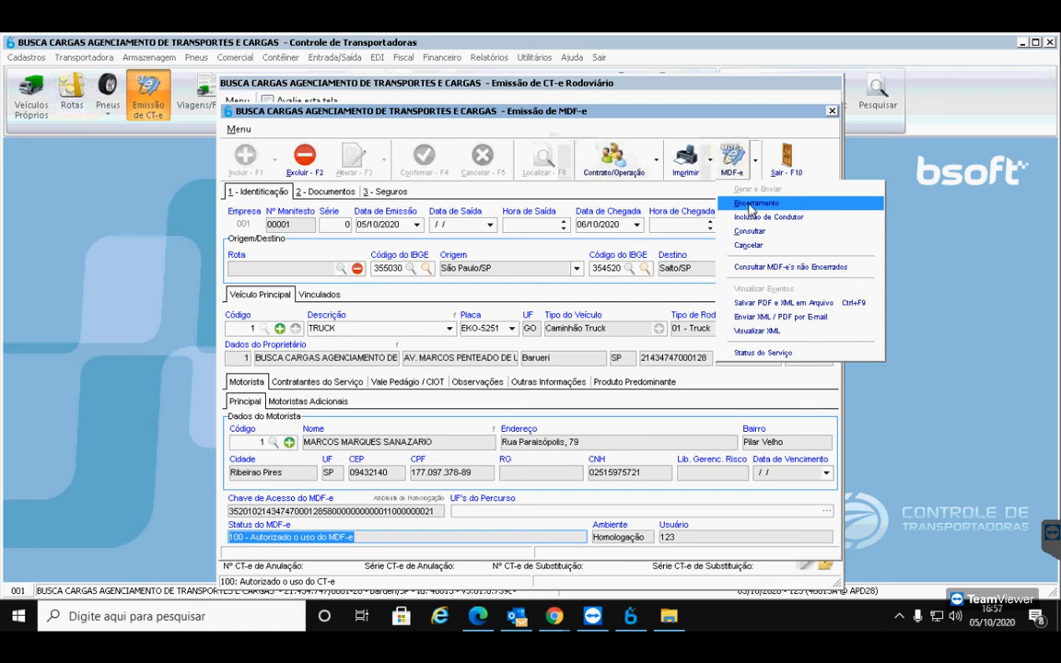
{"action": "left_click", "coordinate": [751, 203]}
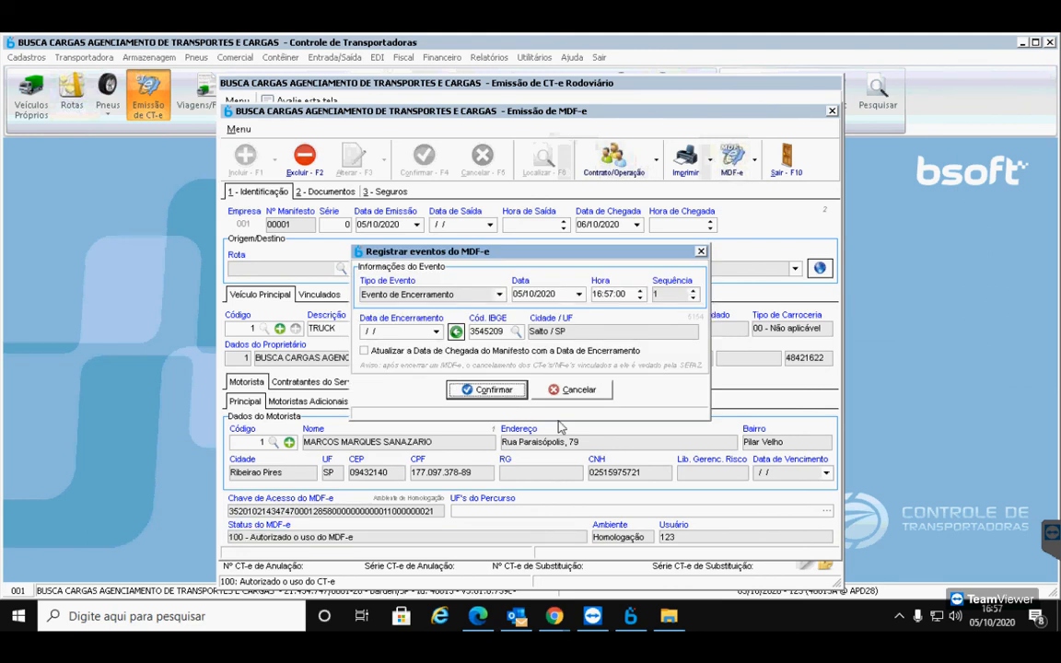
{"action": "left_click", "coordinate": [435, 331]}
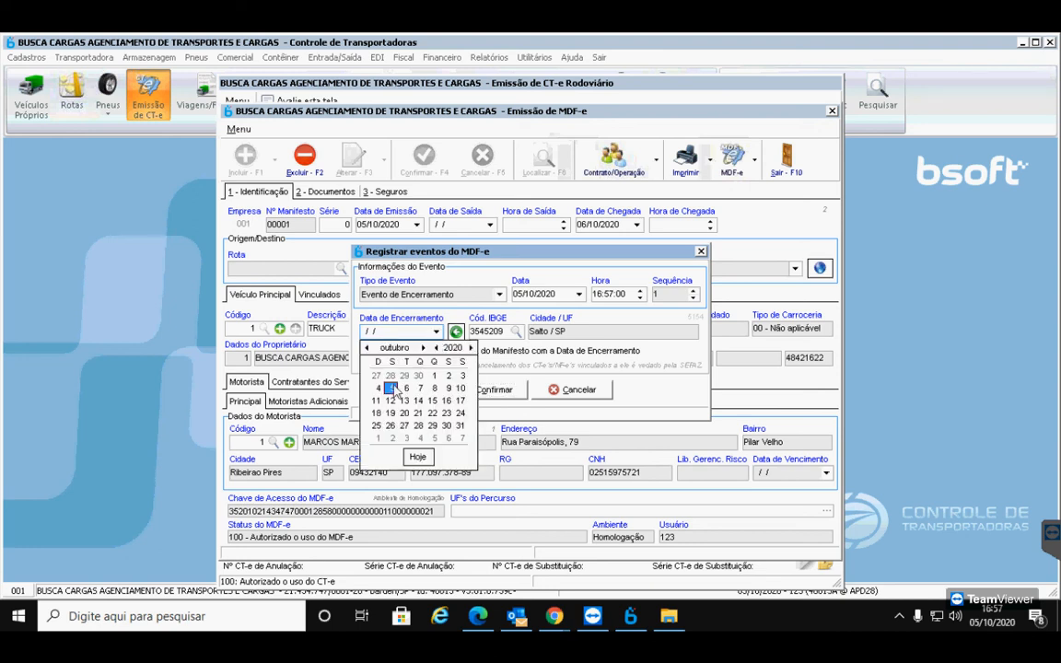
{"action": "left_click", "coordinate": [493, 361]}
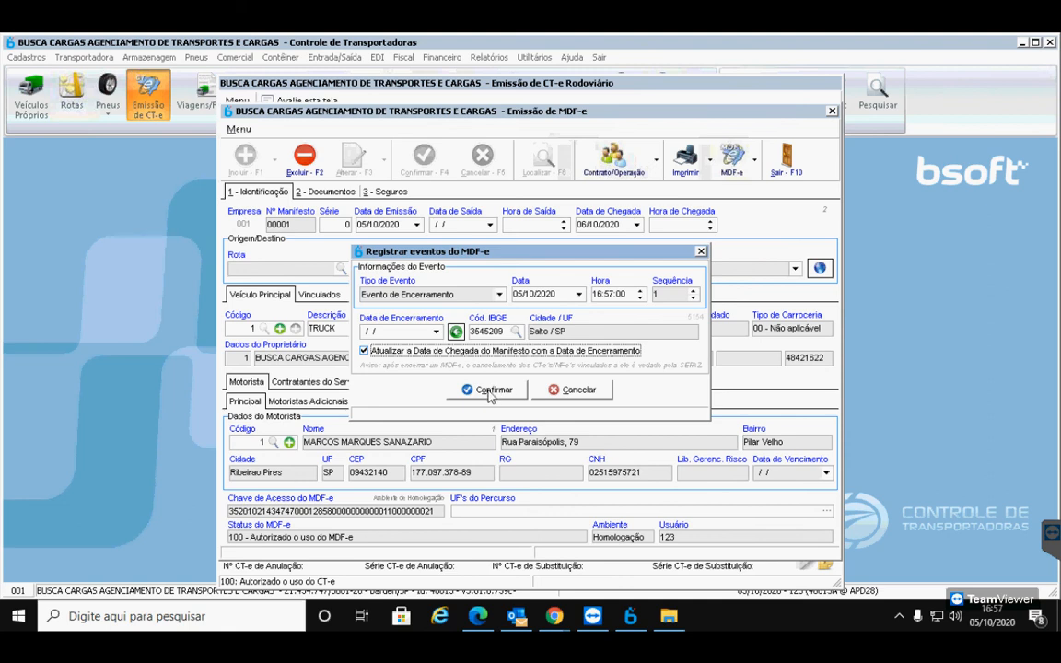
{"action": "left_click", "coordinate": [553, 390]}
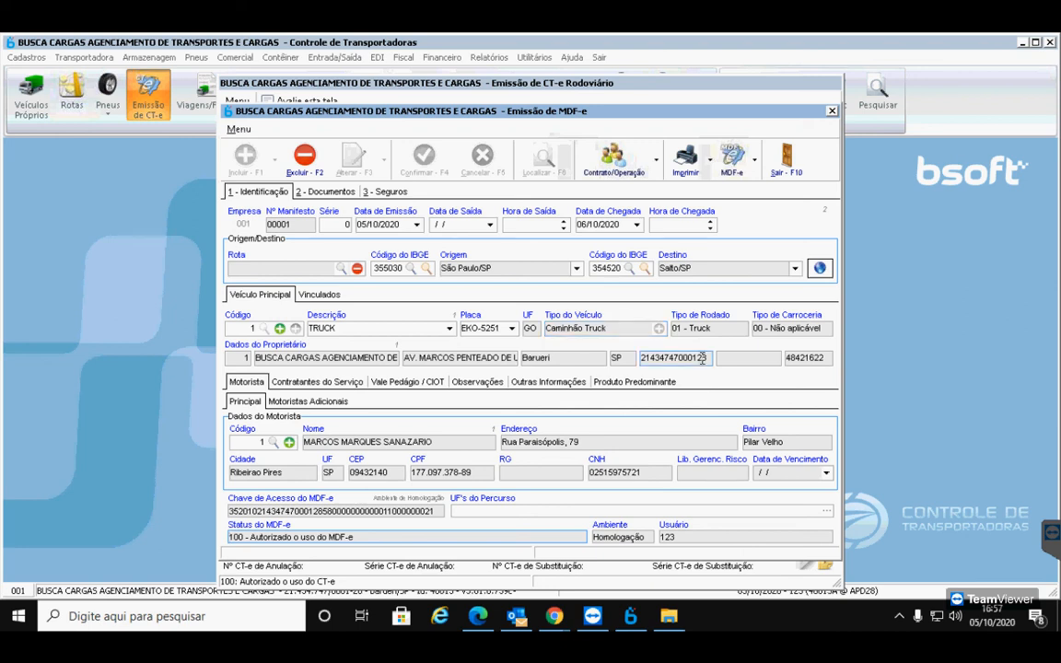
Dismiss the MDF-e actions list without choosing an action and close manifest 00001
{"action": "left_click", "coordinate": [755, 165]}
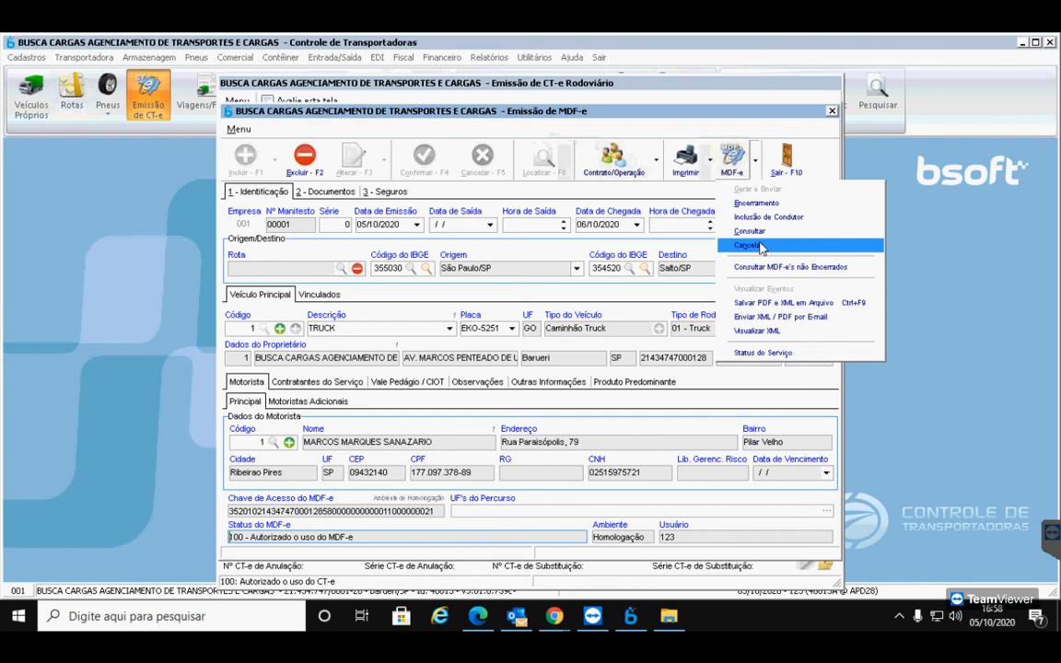
{"action": "left_click", "coordinate": [780, 172]}
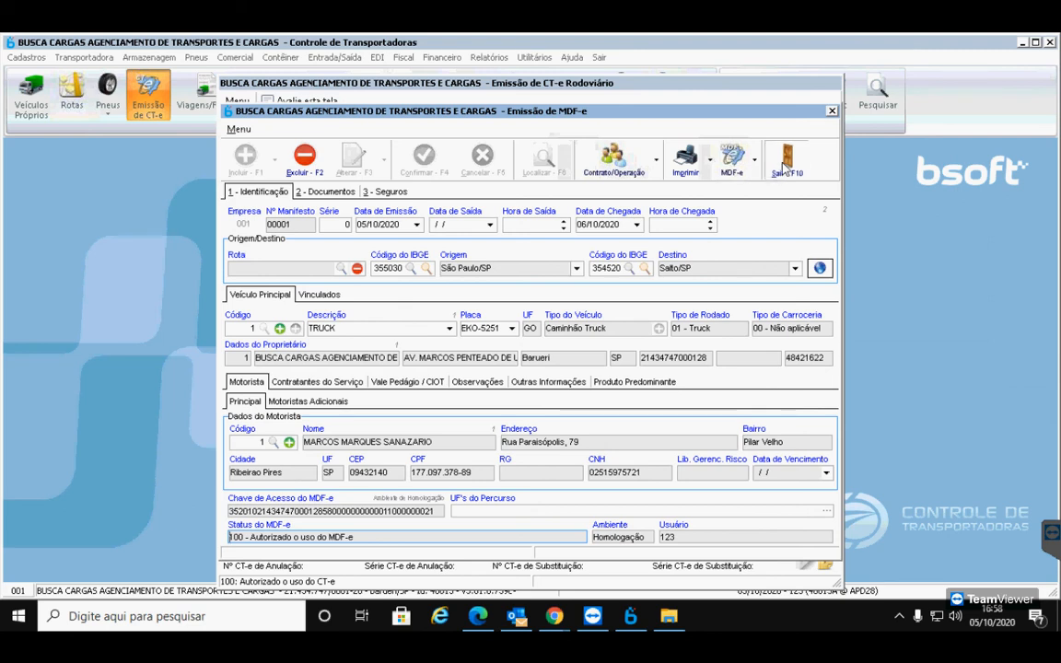
{"action": "left_click", "coordinate": [782, 166]}
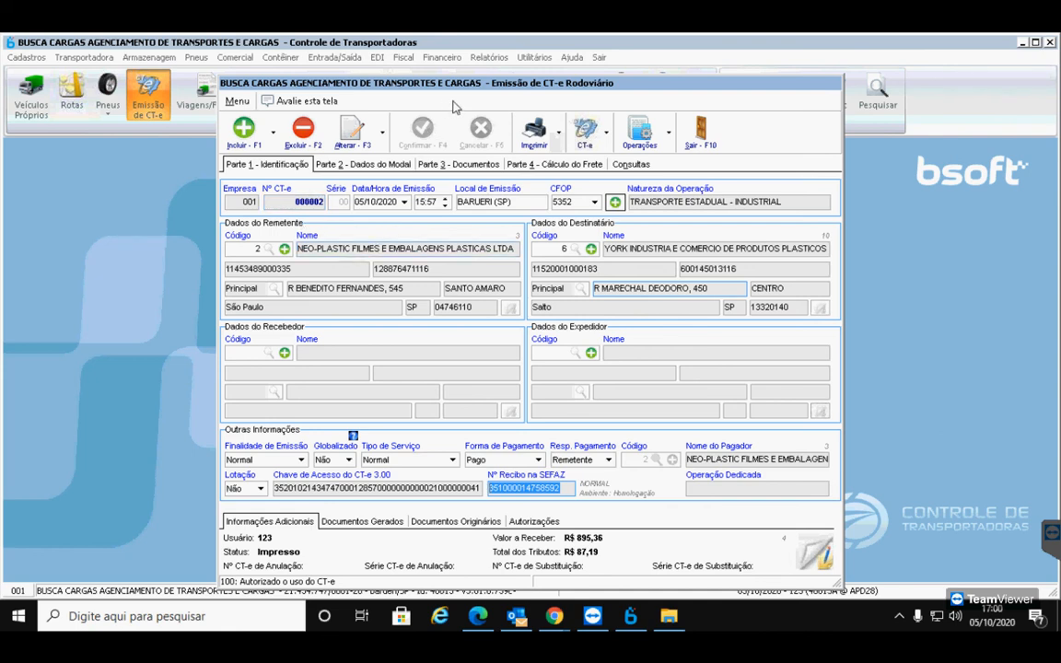
Try copying an earlier CT-e into a new one and dismiss the duplicate-invoice error
{"action": "left_click", "coordinate": [273, 144]}
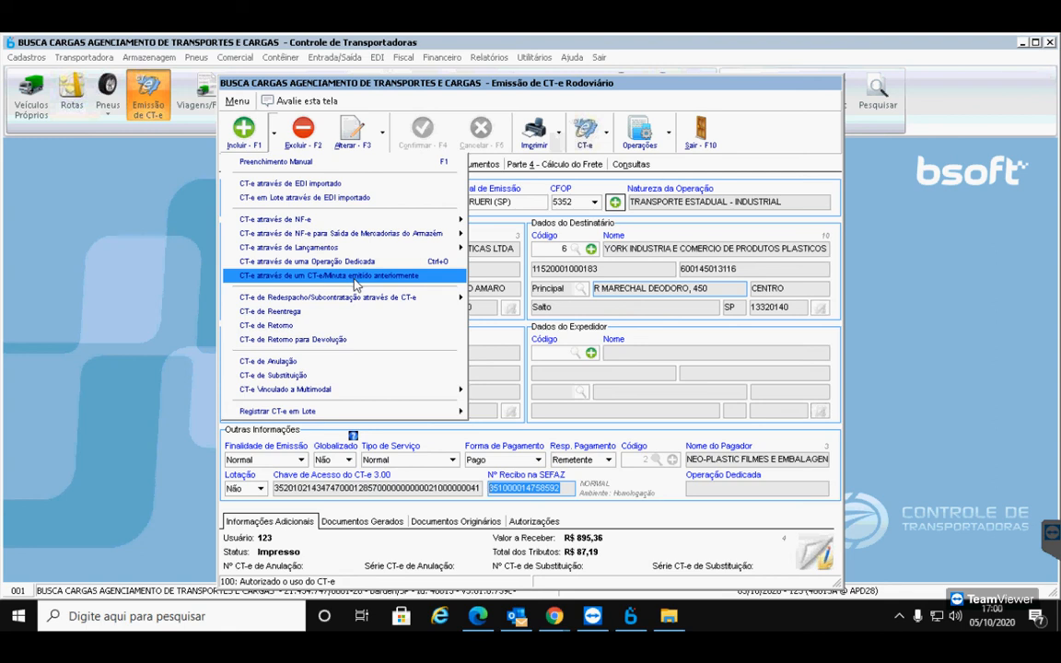
{"action": "left_click", "coordinate": [355, 277]}
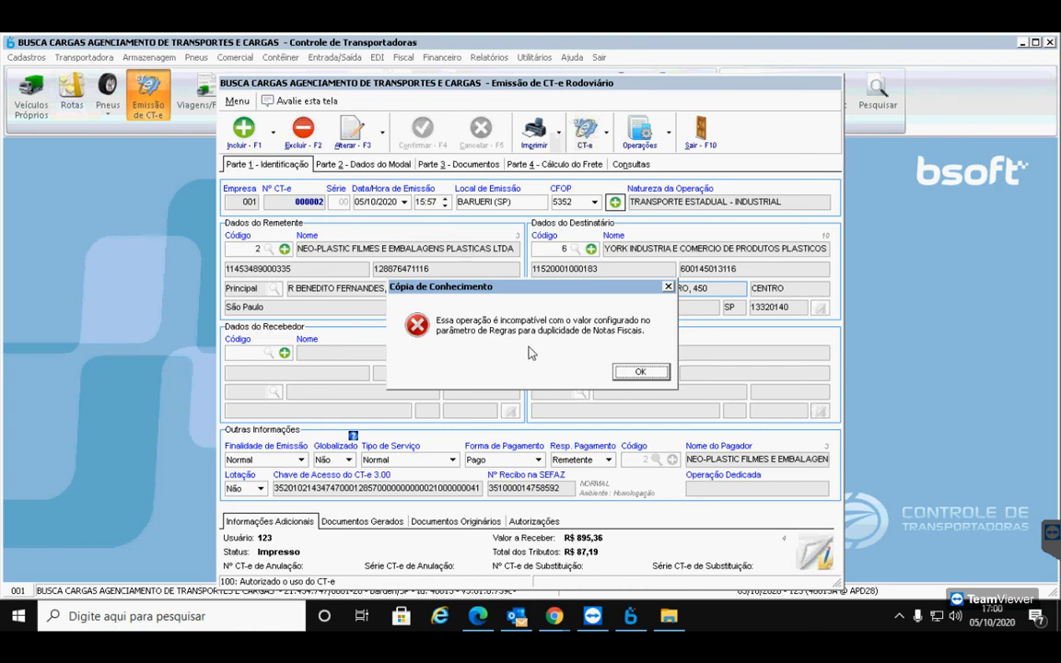
{"action": "left_click", "coordinate": [641, 374]}
{"action": "left_click", "coordinate": [642, 373]}
{"action": "left_click", "coordinate": [641, 374]}
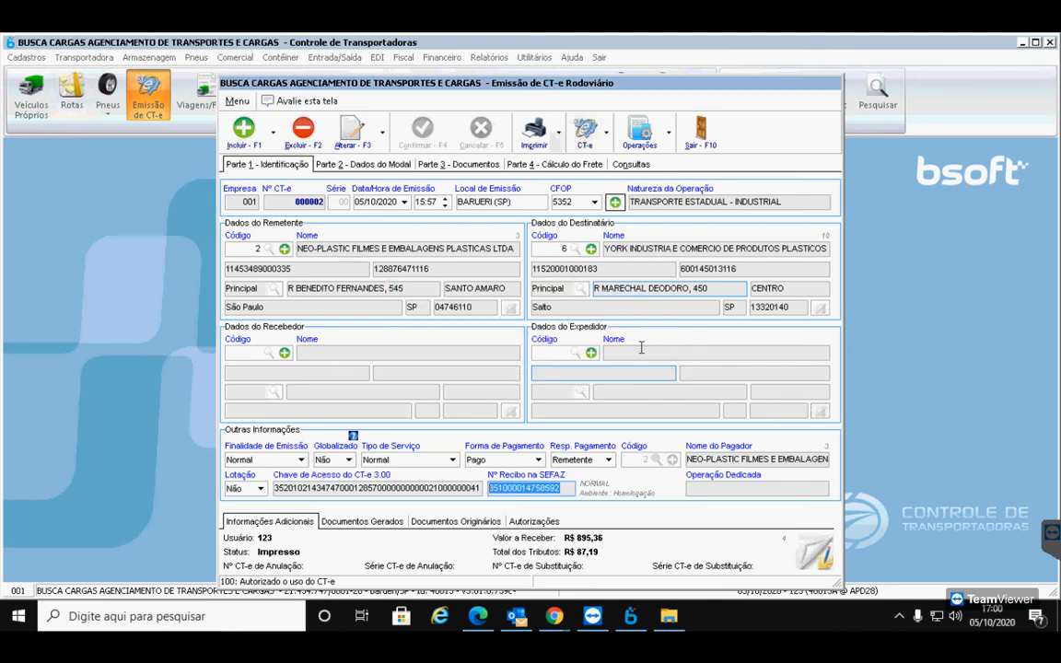
{"action": "left_click", "coordinate": [28, 57]}
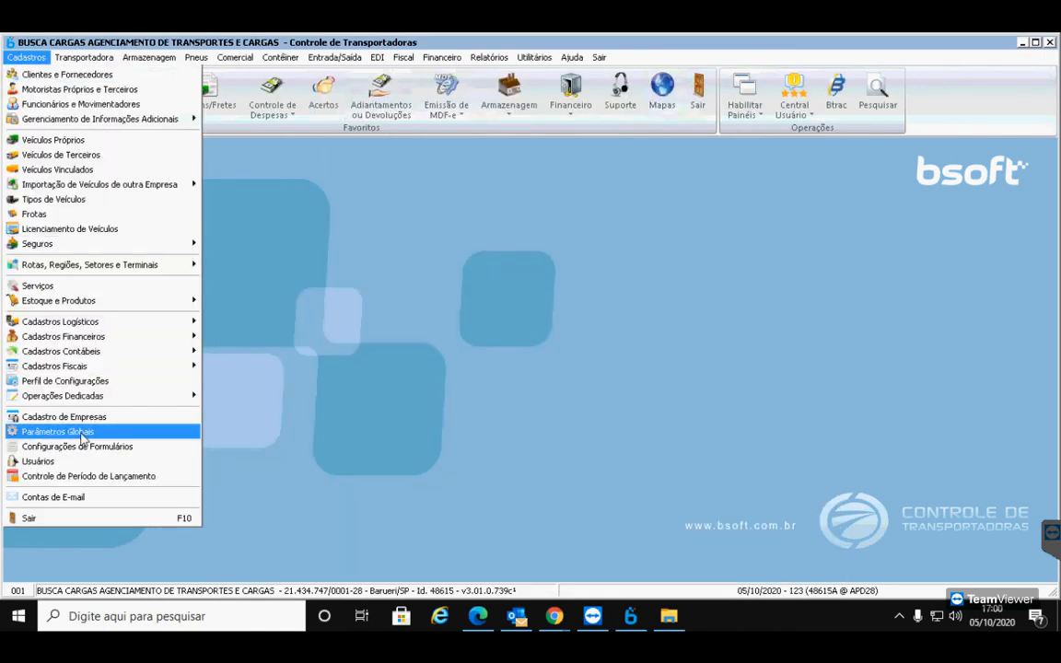
Set Duplicidade de Notas Fiscais to Alertar in the CT-e emission rules of Parâmetros Globais
{"action": "left_click", "coordinate": [88, 433]}
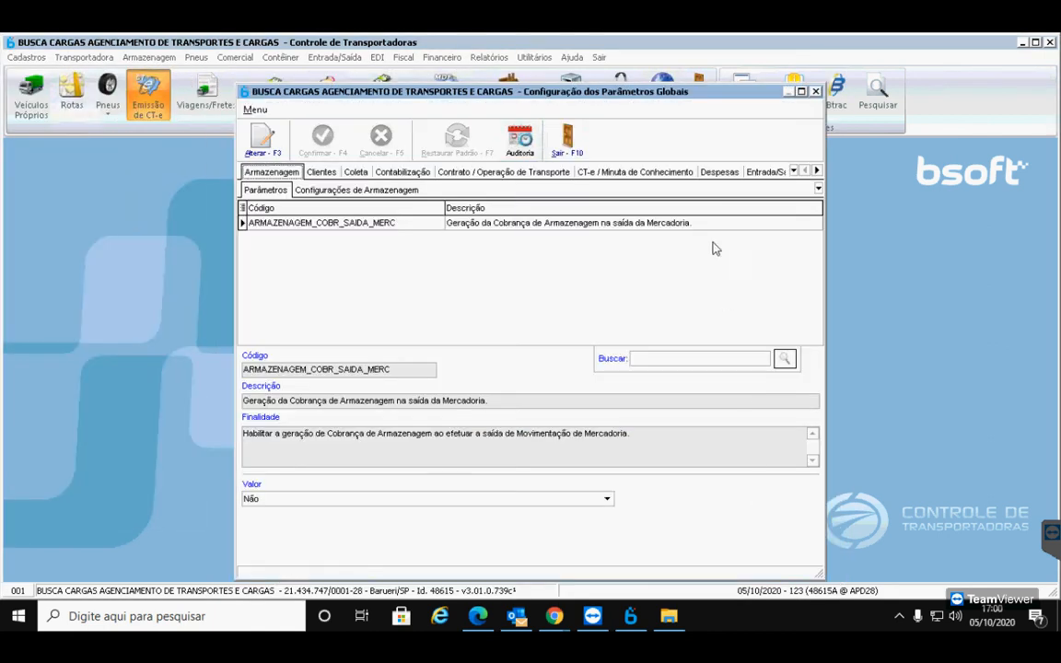
{"action": "left_click", "coordinate": [794, 170]}
{"action": "left_click", "coordinate": [643, 174]}
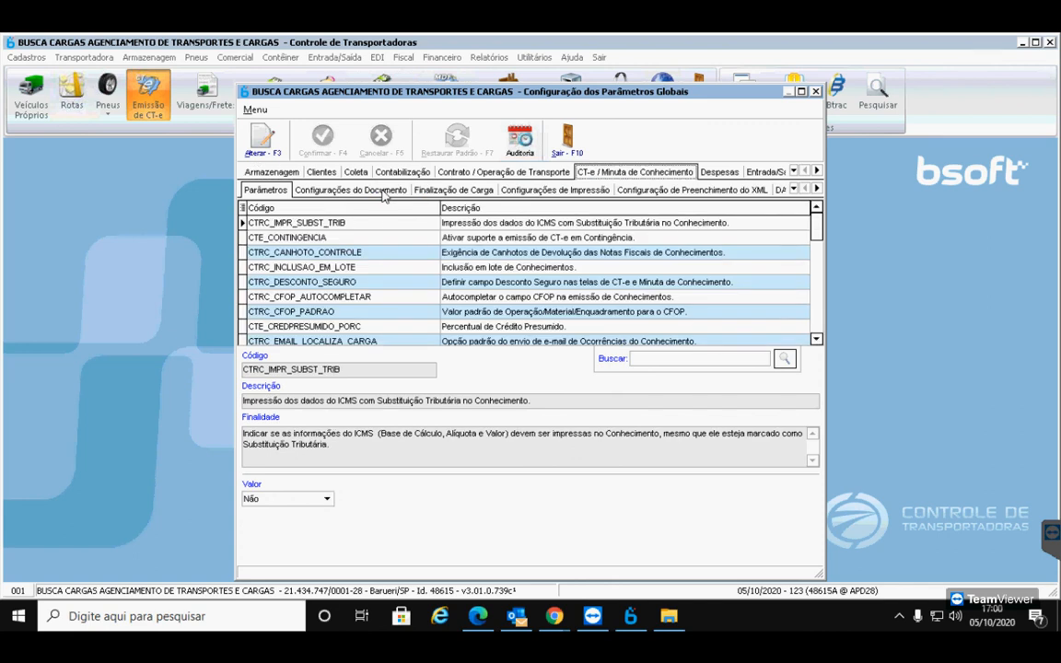
{"action": "left_click", "coordinate": [384, 193]}
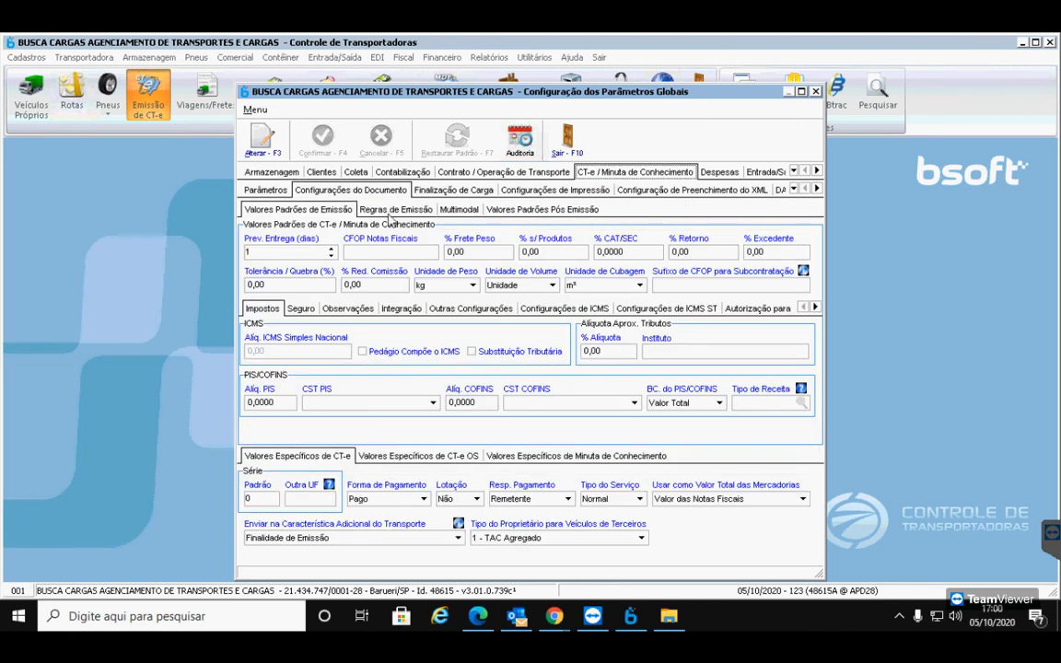
{"action": "left_click", "coordinate": [391, 210]}
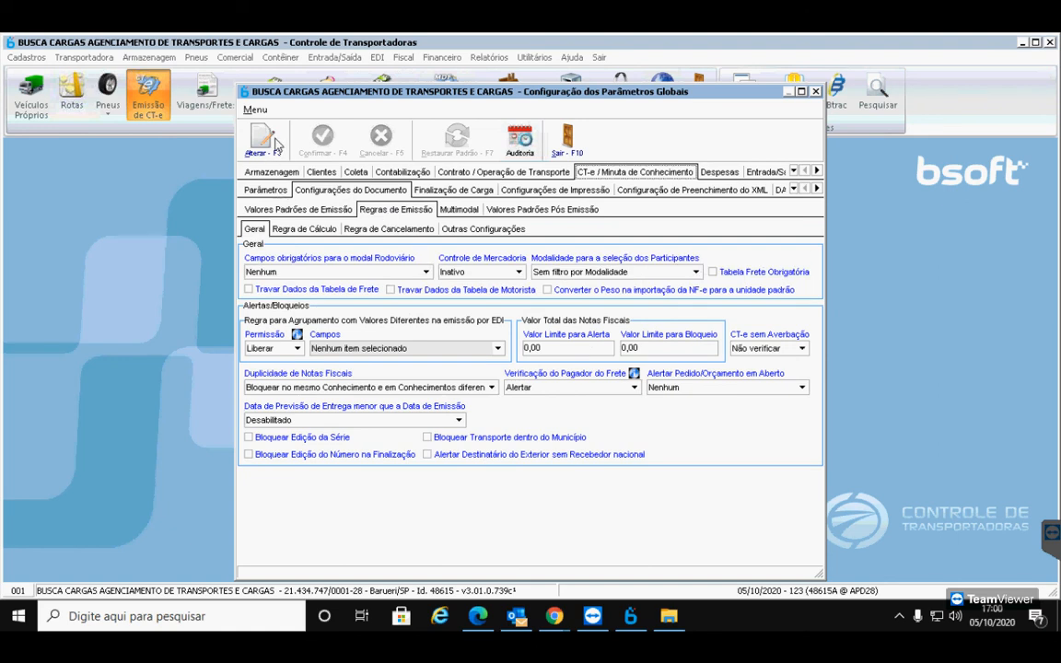
{"action": "left_click", "coordinate": [256, 136]}
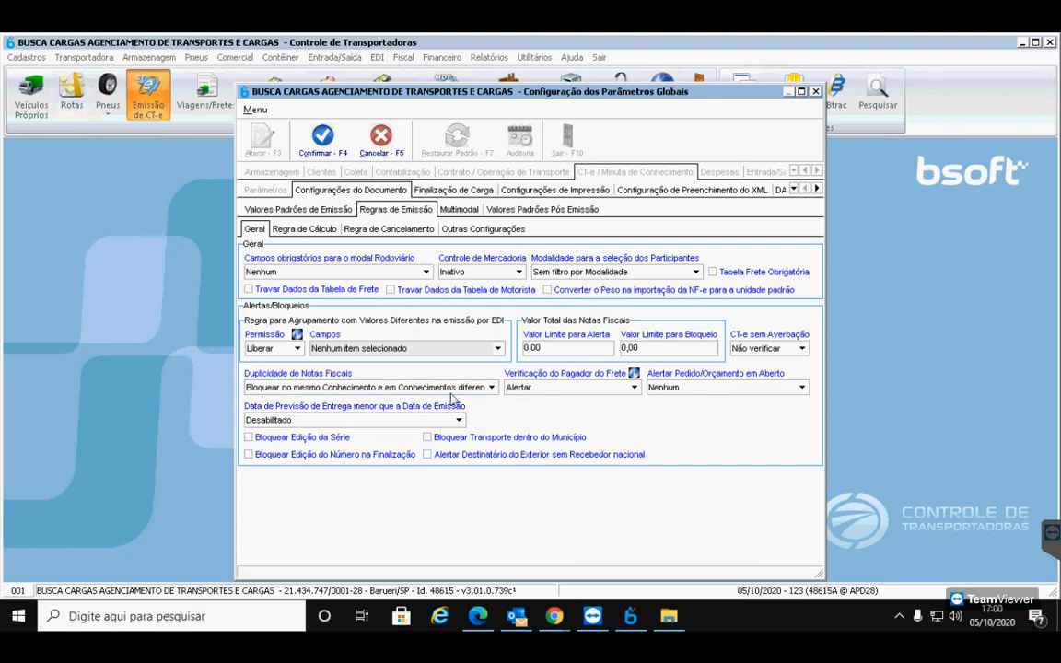
{"action": "left_click", "coordinate": [492, 388]}
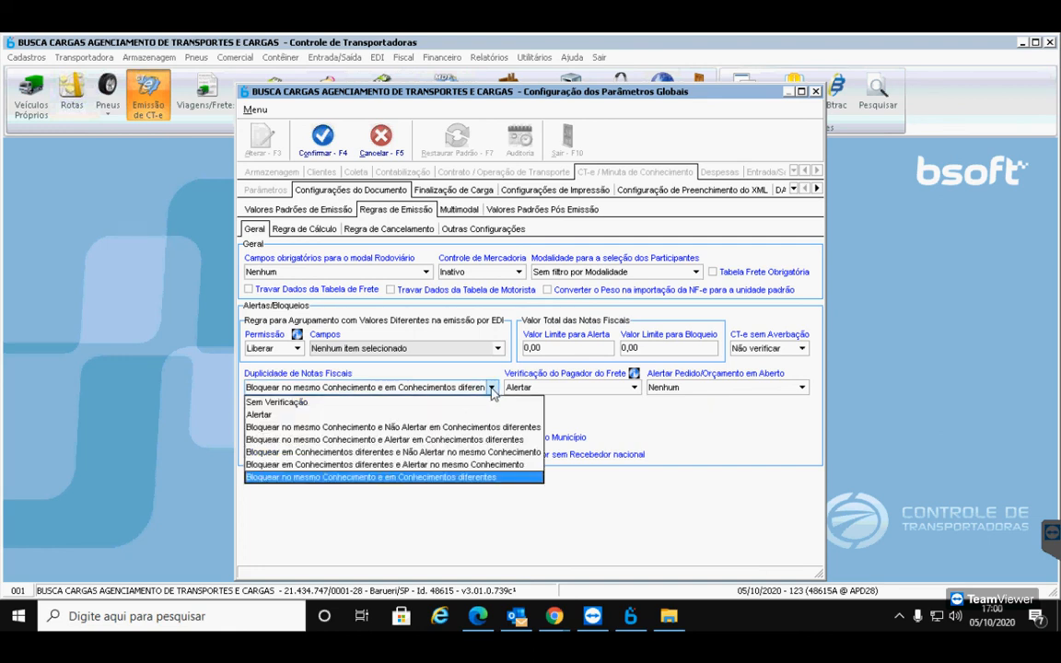
{"action": "left_click", "coordinate": [258, 414]}
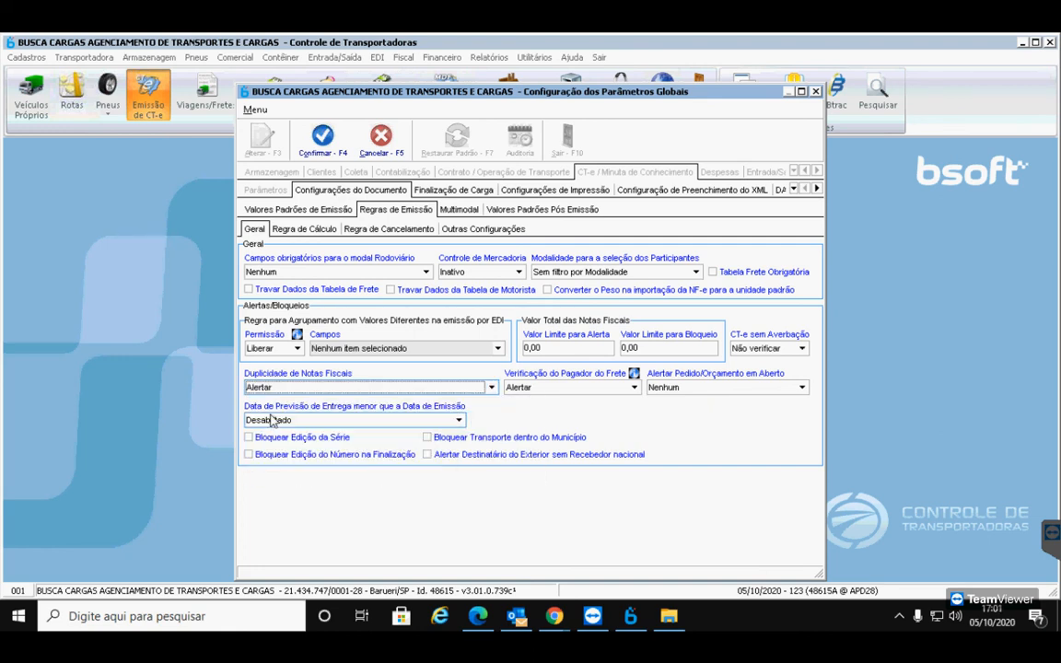
{"action": "left_click", "coordinate": [322, 143]}
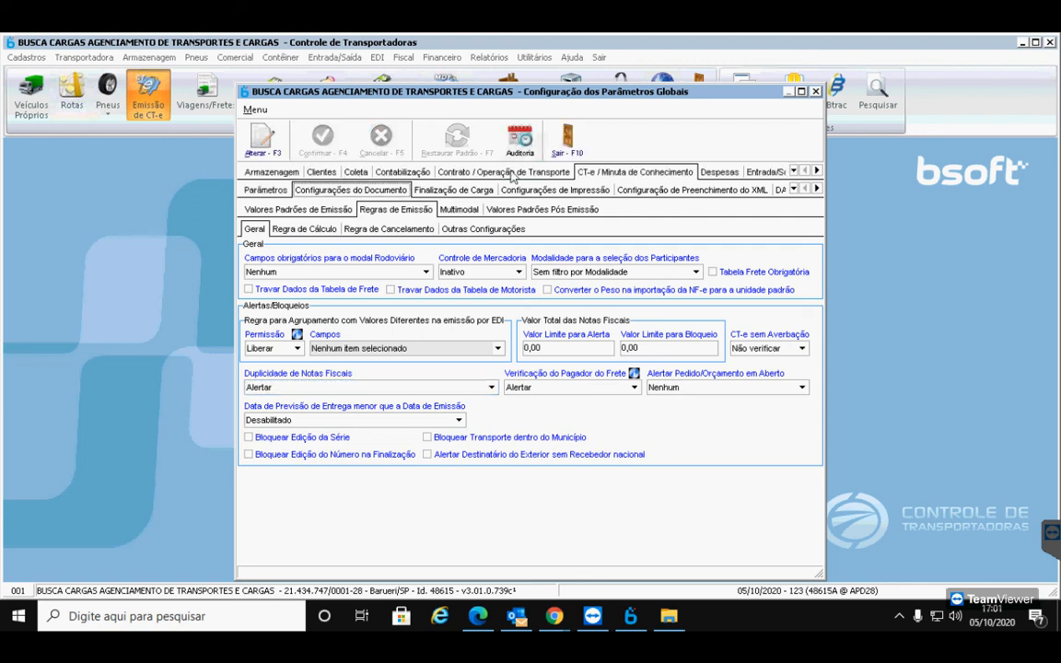
{"action": "left_click", "coordinate": [568, 143]}
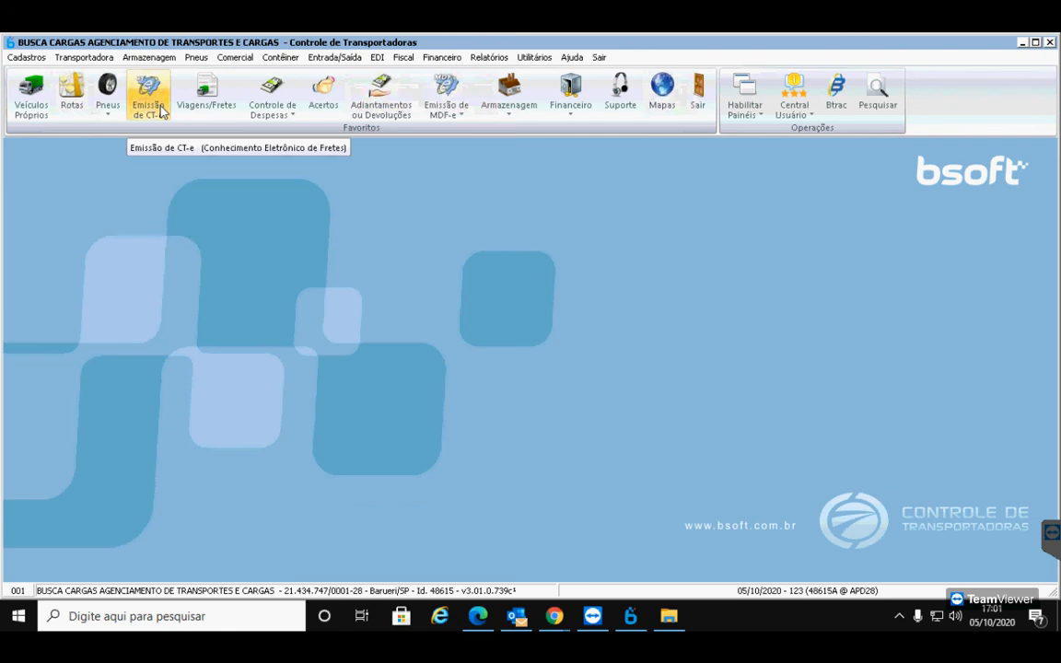
In road CT-e emission, choose 'CT-e através de um CT-e/Minuta emitido anteriormente'
{"action": "left_click", "coordinate": [162, 111]}
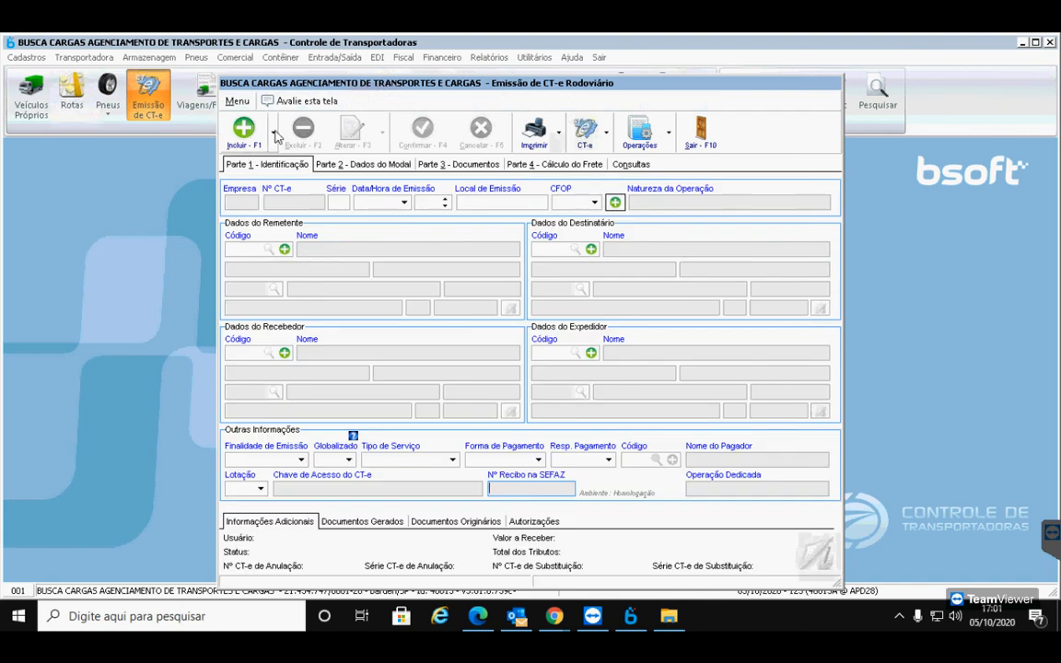
{"action": "left_click", "coordinate": [274, 135]}
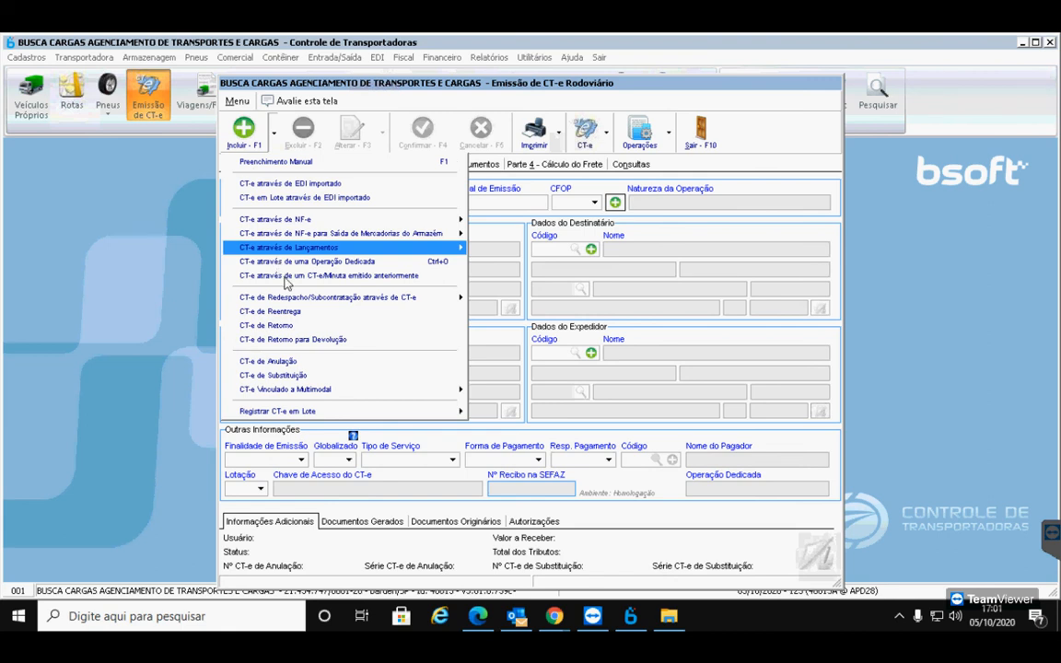
{"action": "left_click", "coordinate": [420, 280]}
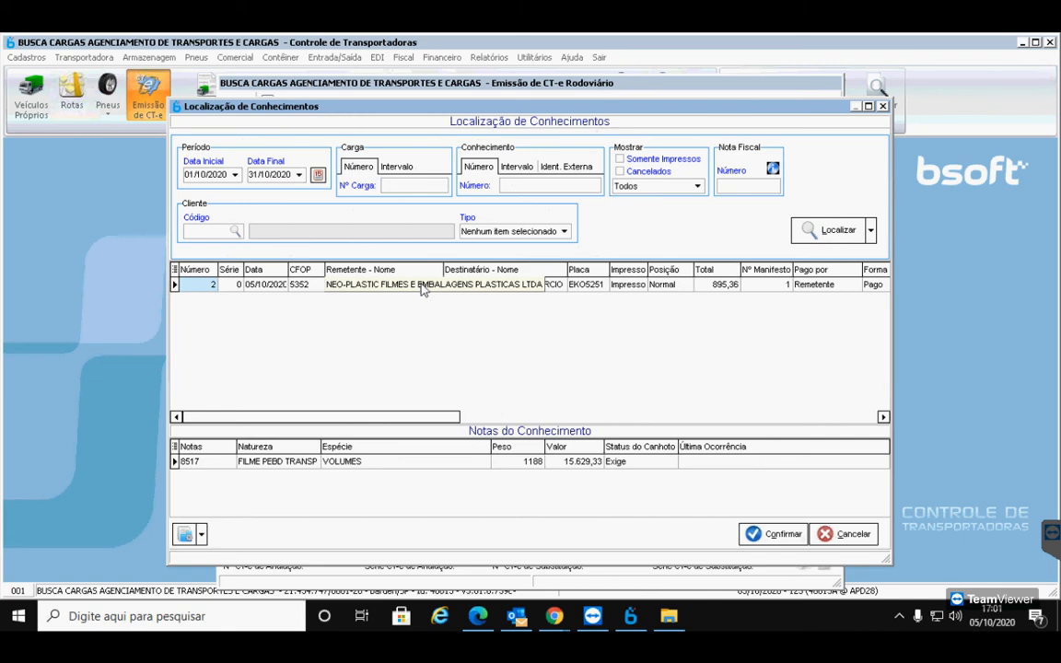
Search for conhecimento number 2 and load it as the basis of the new CT-e
{"action": "left_click", "coordinate": [422, 288]}
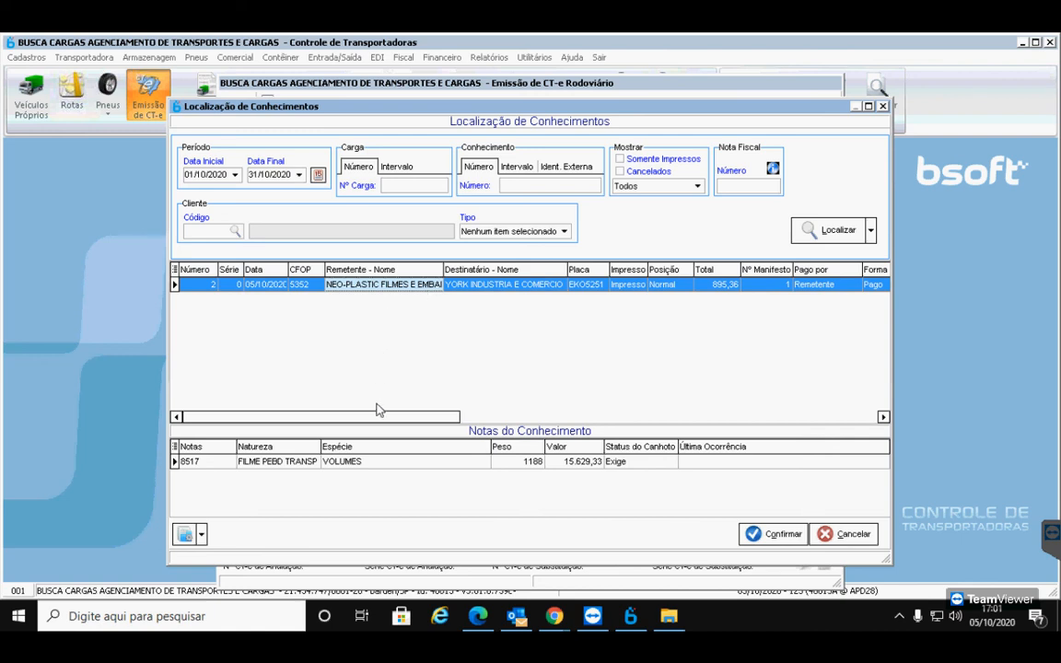
{"action": "left_click", "coordinate": [512, 187]}
{"action": "type", "text": "2"}
{"action": "key", "text": "Tab"}
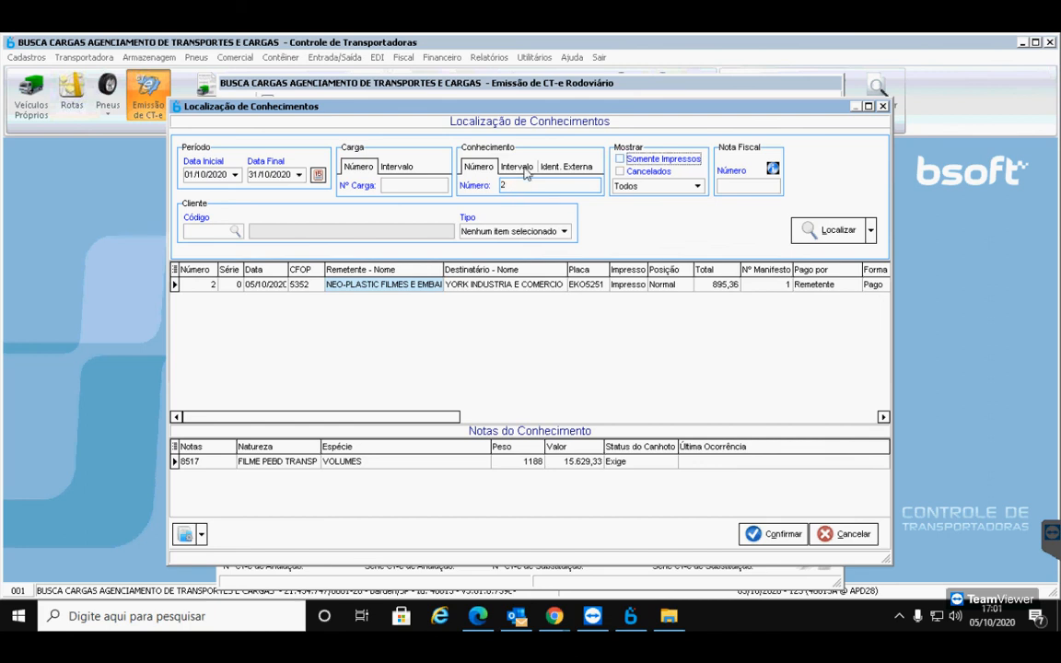
{"action": "left_click", "coordinate": [838, 231]}
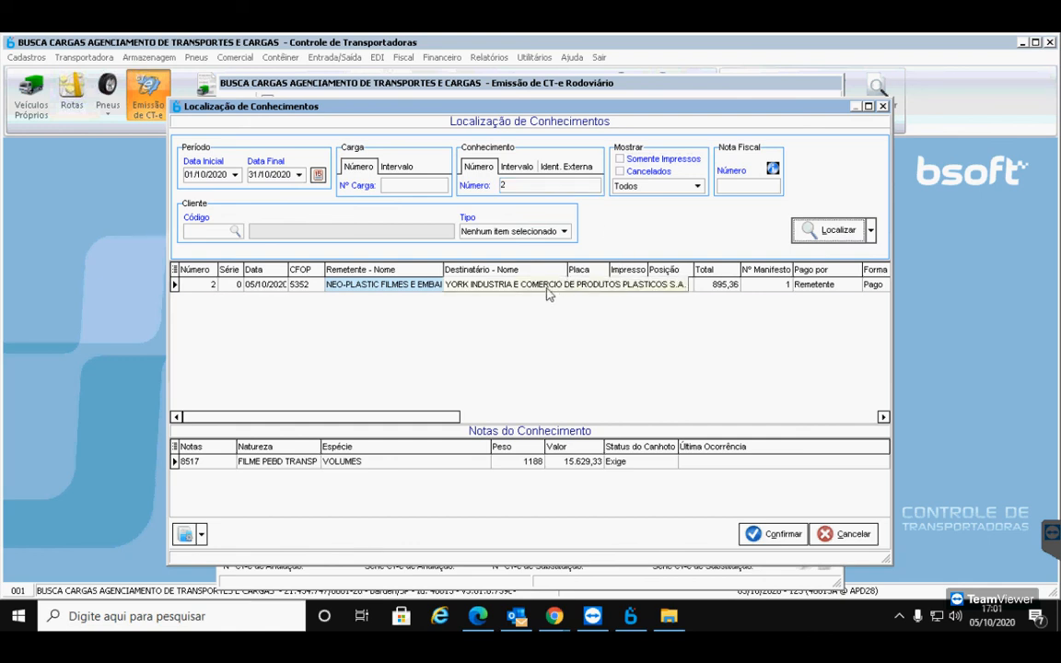
{"action": "left_click", "coordinate": [497, 285]}
{"action": "left_click", "coordinate": [763, 544]}
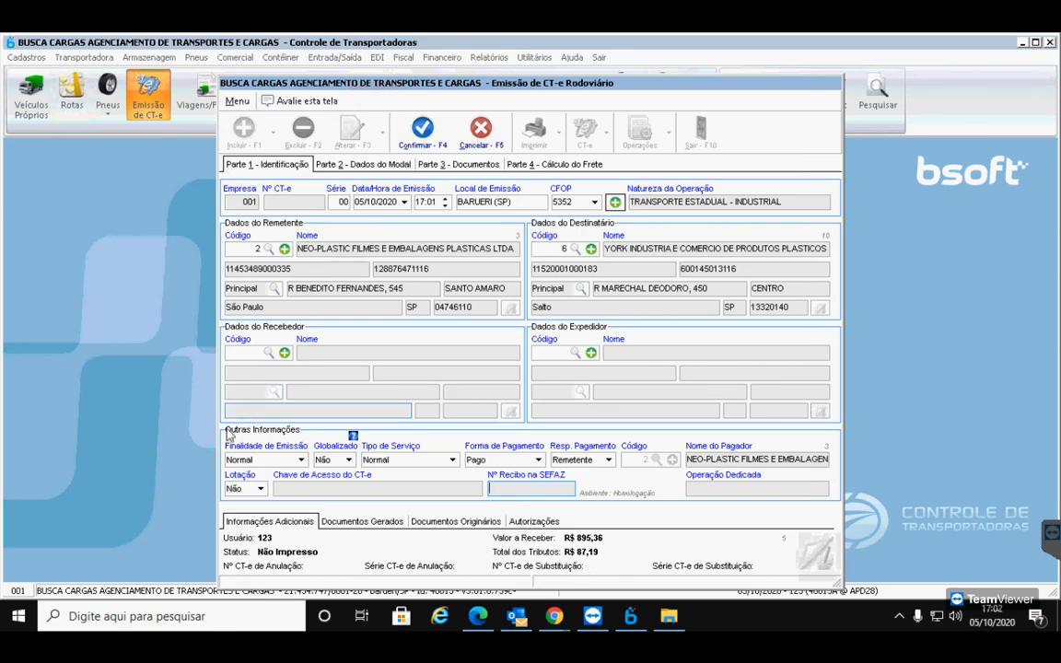
Change the CT-e's Finalidade de Emissão from Normal to Compl. Valores
{"action": "left_click", "coordinate": [266, 461]}
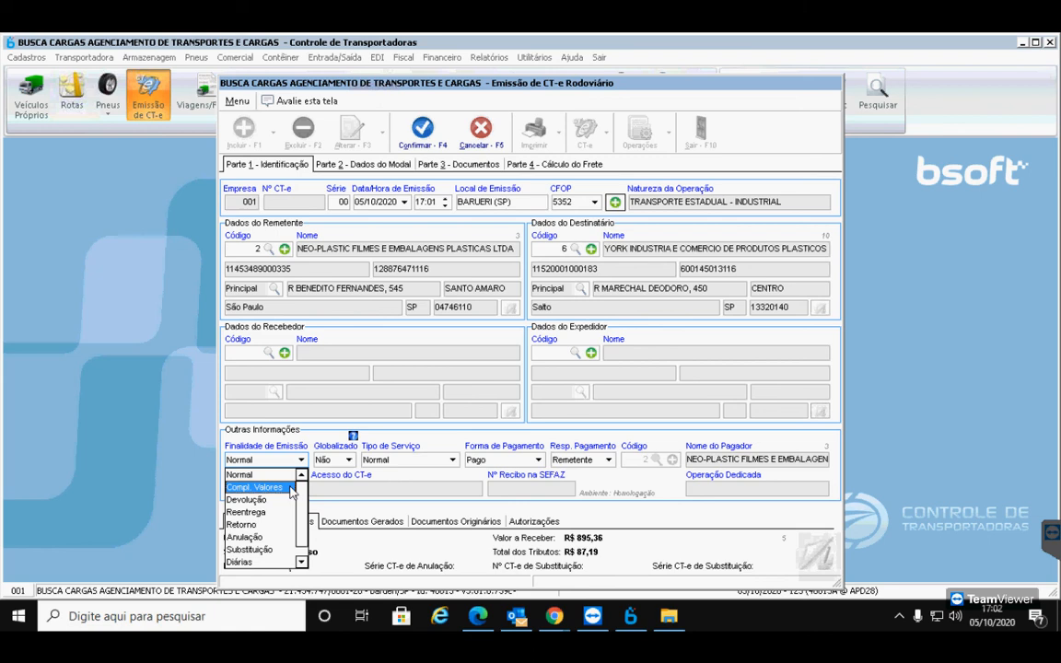
{"action": "left_click", "coordinate": [290, 490]}
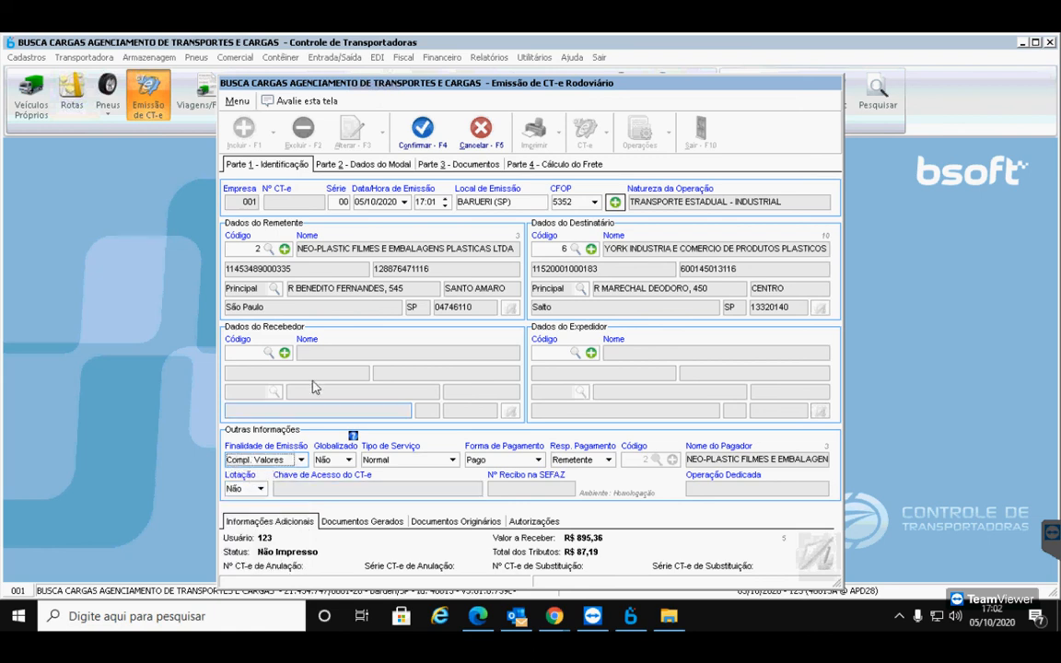
Under Parte 3 - Documentos, add a new CT-e Complementado entry
{"action": "left_click", "coordinate": [448, 166]}
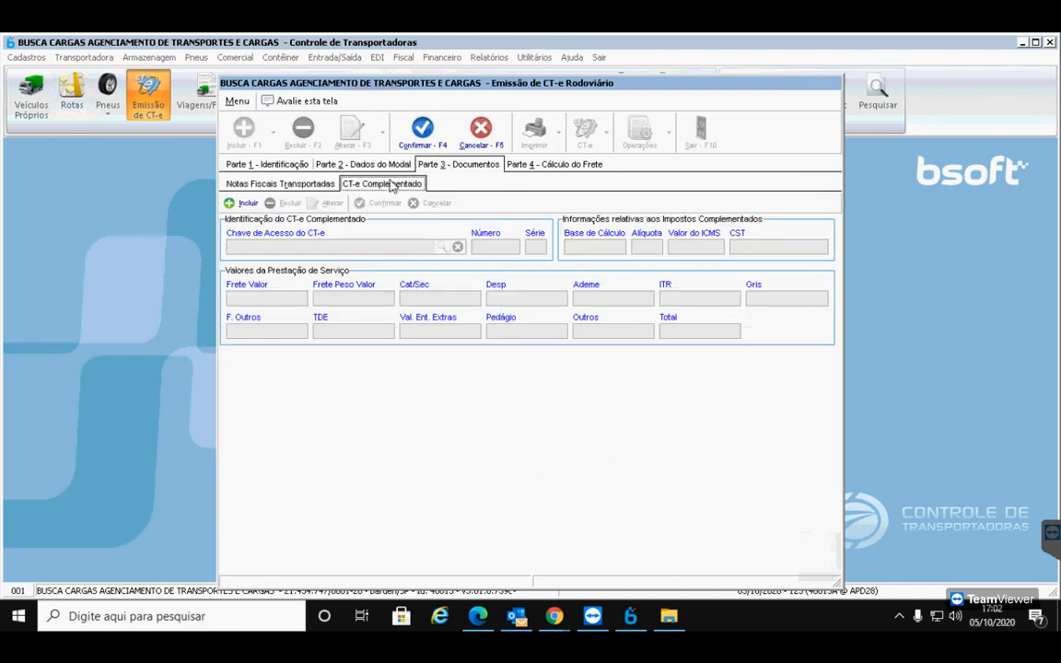
{"action": "left_click", "coordinate": [317, 184]}
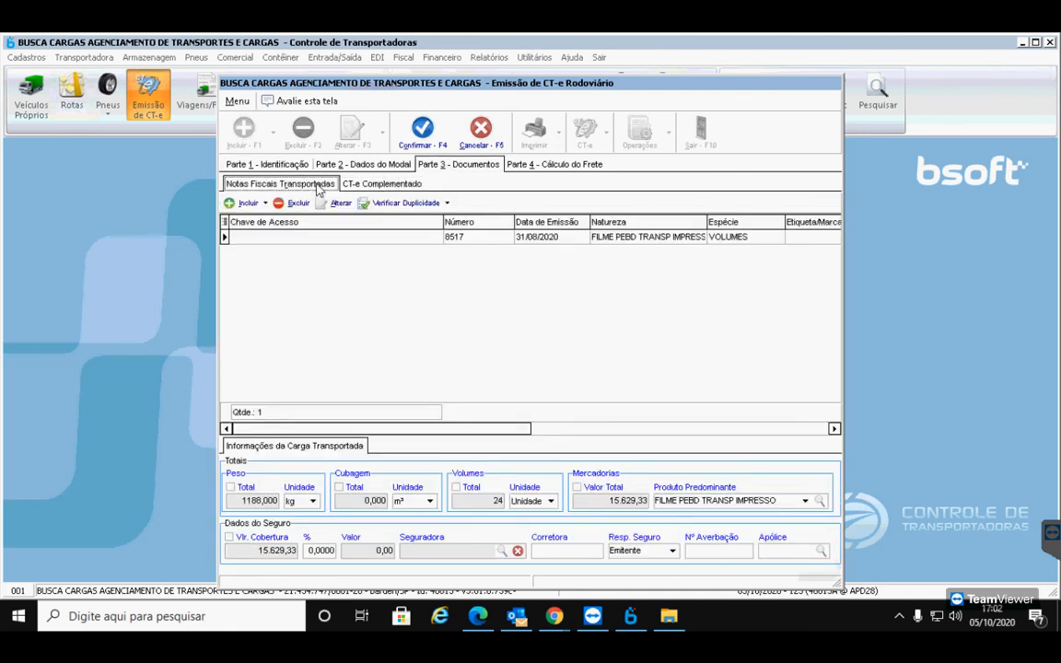
{"action": "left_click", "coordinate": [385, 185]}
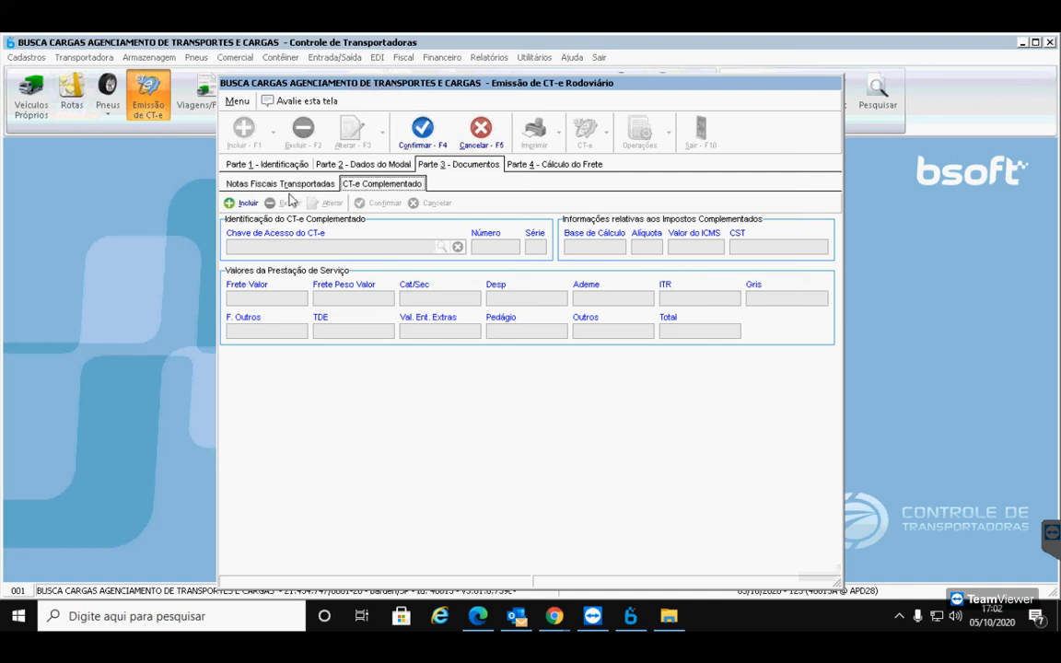
{"action": "left_click", "coordinate": [245, 203]}
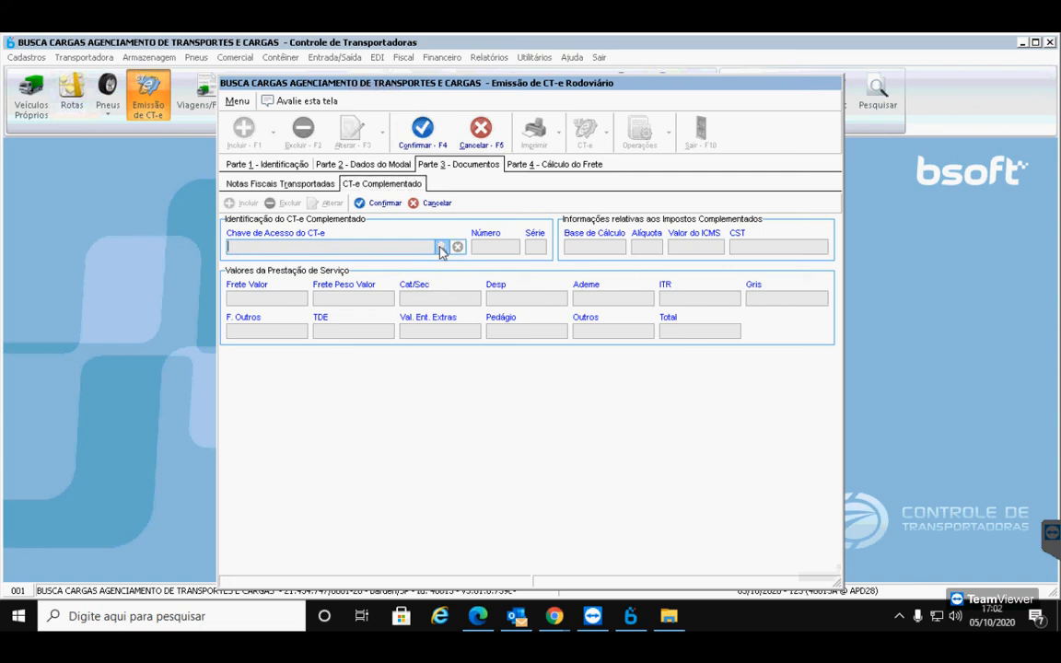
Reference CT-e 2 by its access key as the complemented CT-e (895,36, ICMS 87,19) and confirm
{"action": "left_click", "coordinate": [441, 249]}
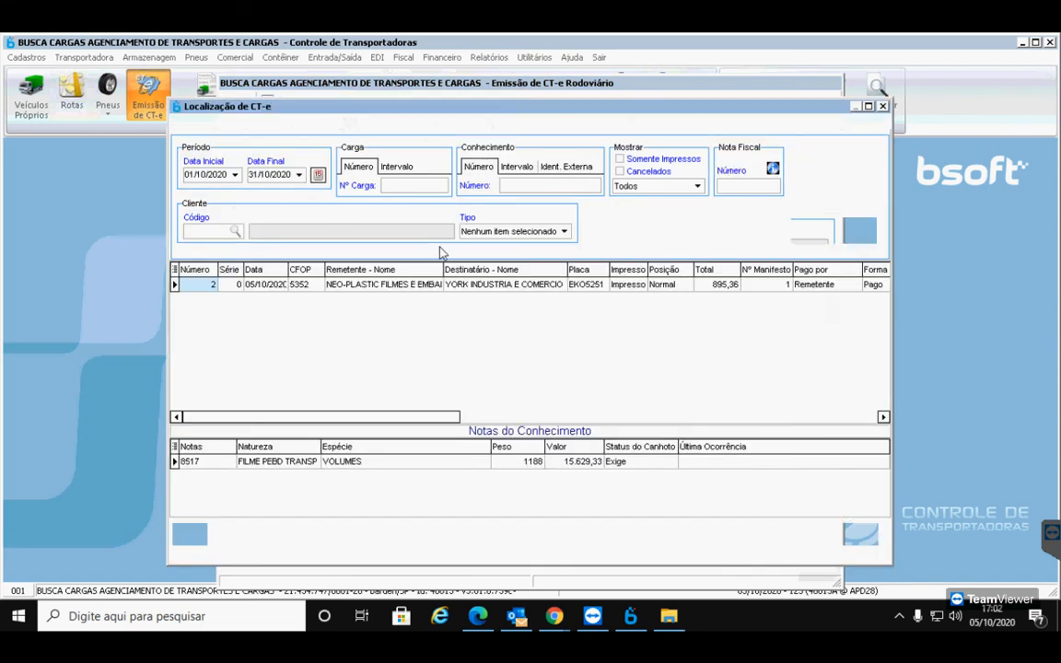
{"action": "left_click", "coordinate": [333, 285]}
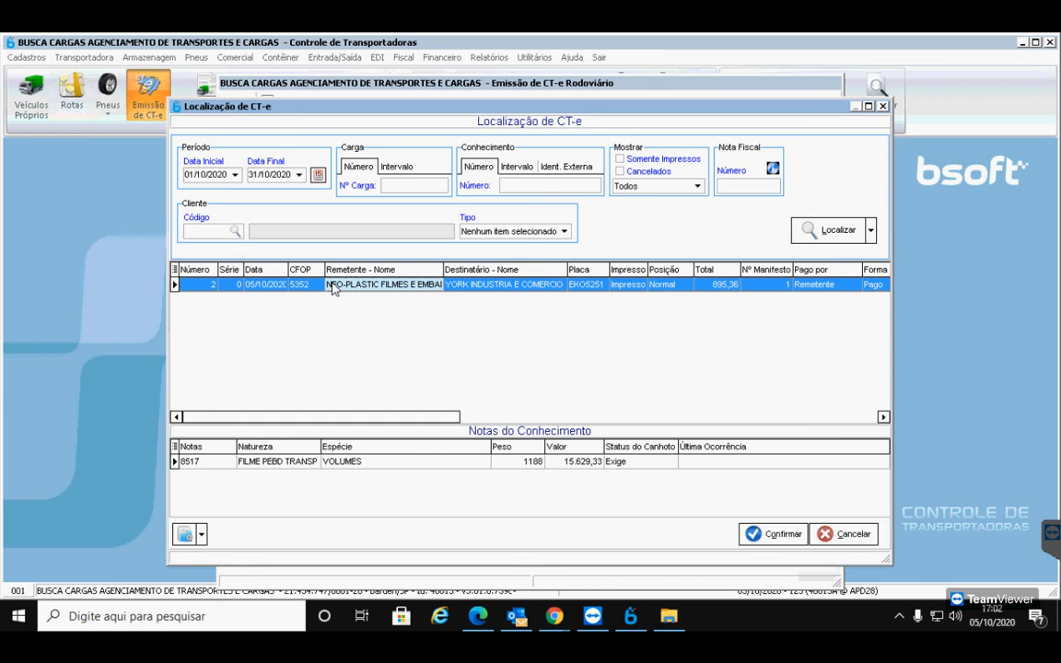
{"action": "left_click", "coordinate": [772, 535]}
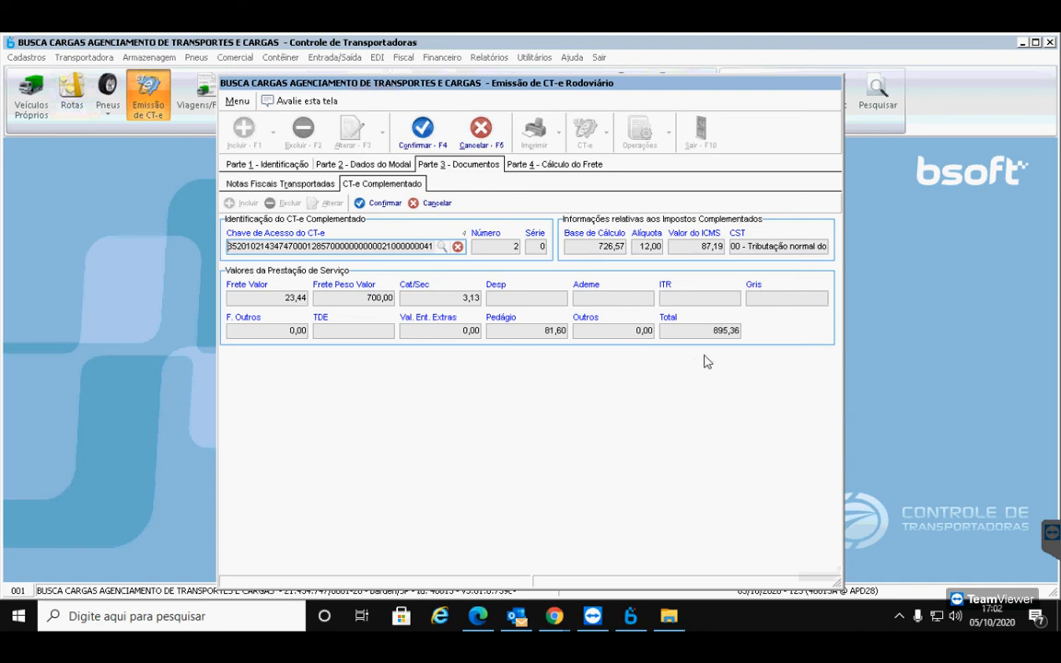
{"action": "left_click", "coordinate": [385, 204]}
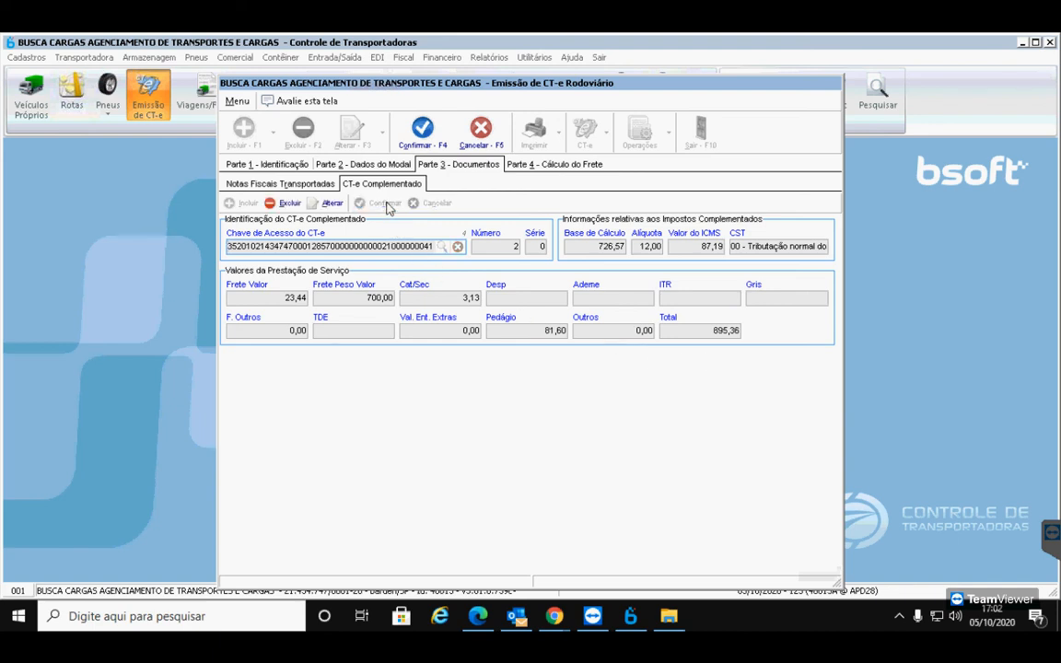
Clear the ad valorem, freight weight, CAT/SEC and toll values, then recalculate the freight to zero
{"action": "left_click", "coordinate": [520, 167]}
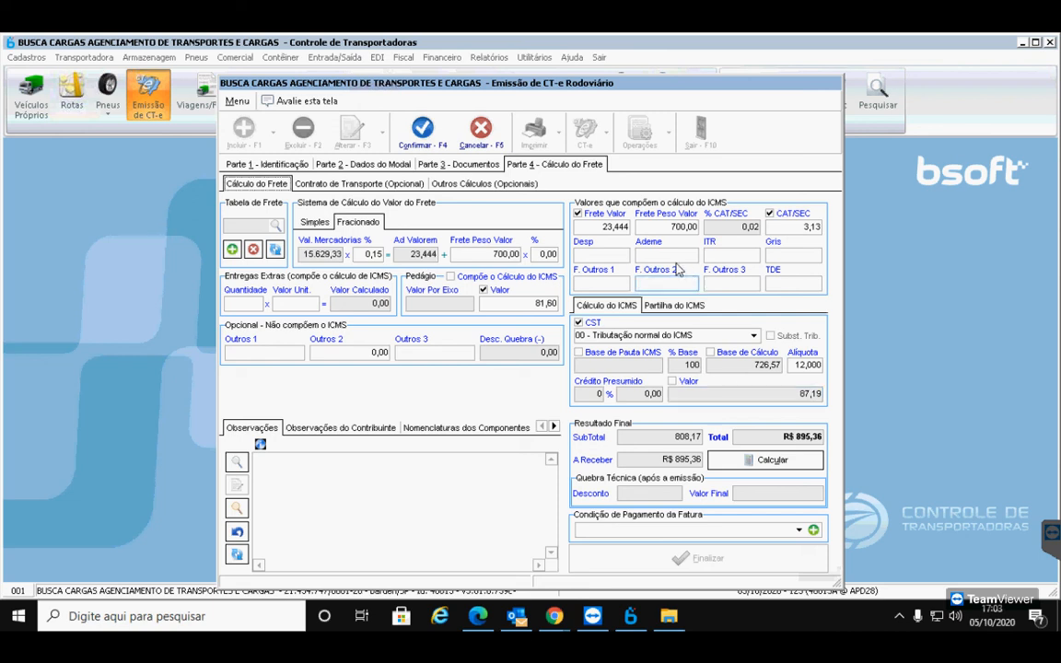
{"action": "left_click", "coordinate": [369, 255]}
{"action": "key", "text": "BackSpace"}
{"action": "key", "text": "Tab"}
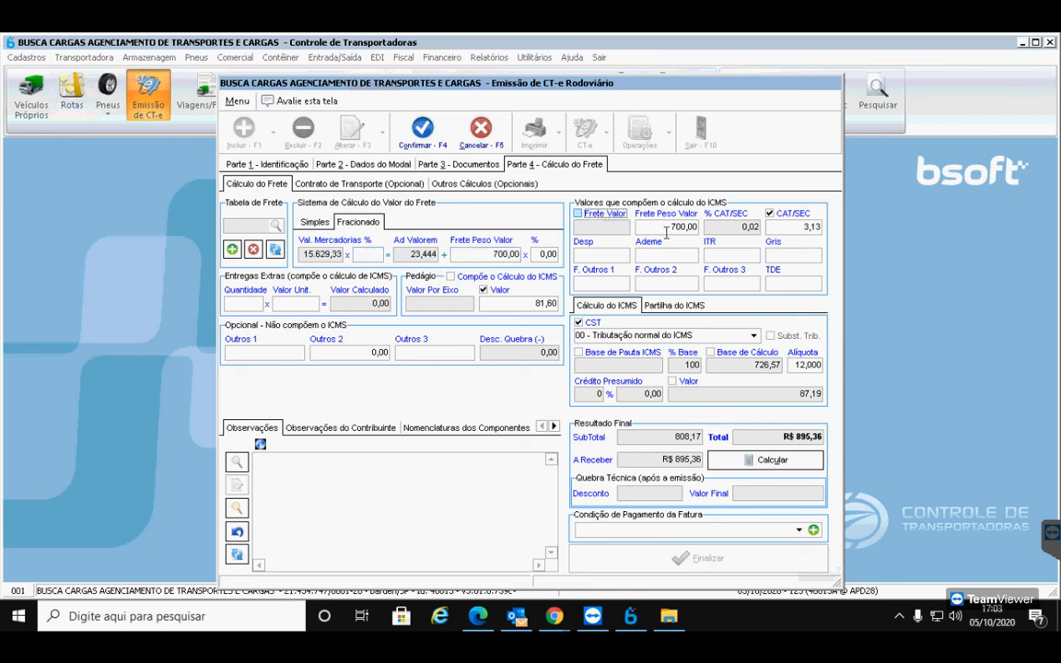
{"action": "left_click", "coordinate": [600, 213]}
{"action": "key", "text": "BackSpace"}
{"action": "key", "text": "Tab"}
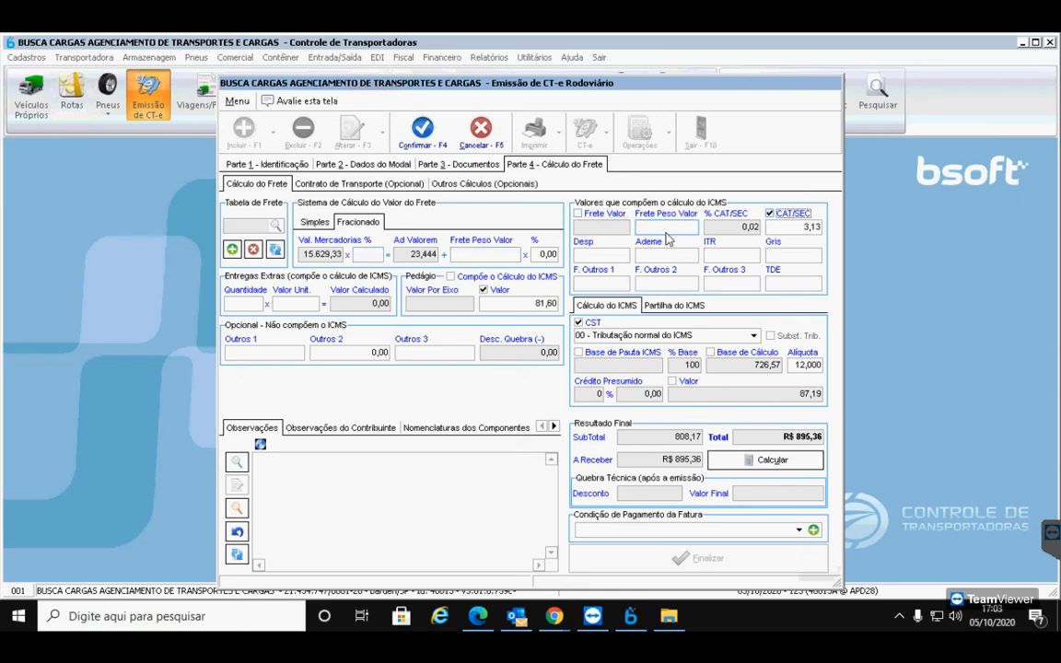
{"action": "left_click", "coordinate": [769, 214]}
{"action": "left_click", "coordinate": [751, 227]}
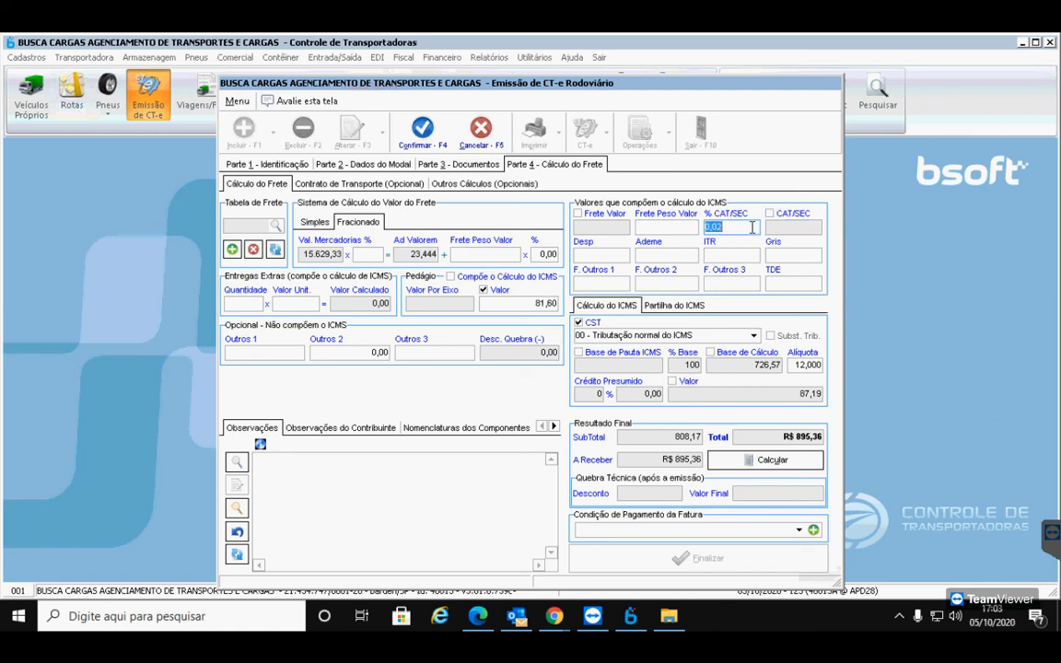
{"action": "key", "text": "BackSpace"}
{"action": "key", "text": "Tab"}
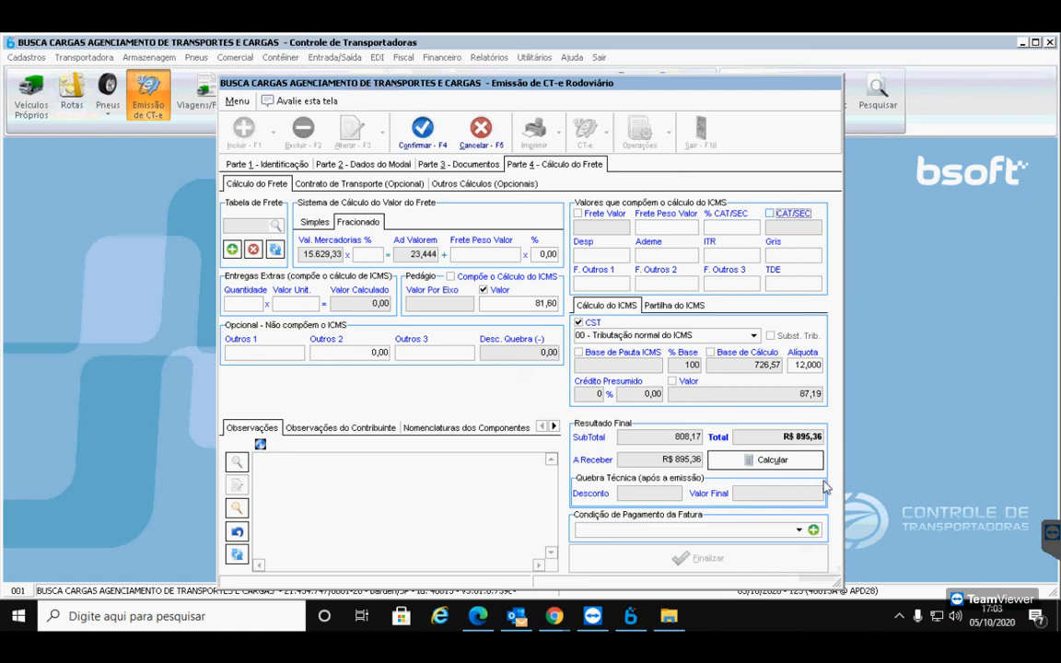
{"action": "left_click", "coordinate": [772, 461]}
{"action": "left_click", "coordinate": [484, 289]}
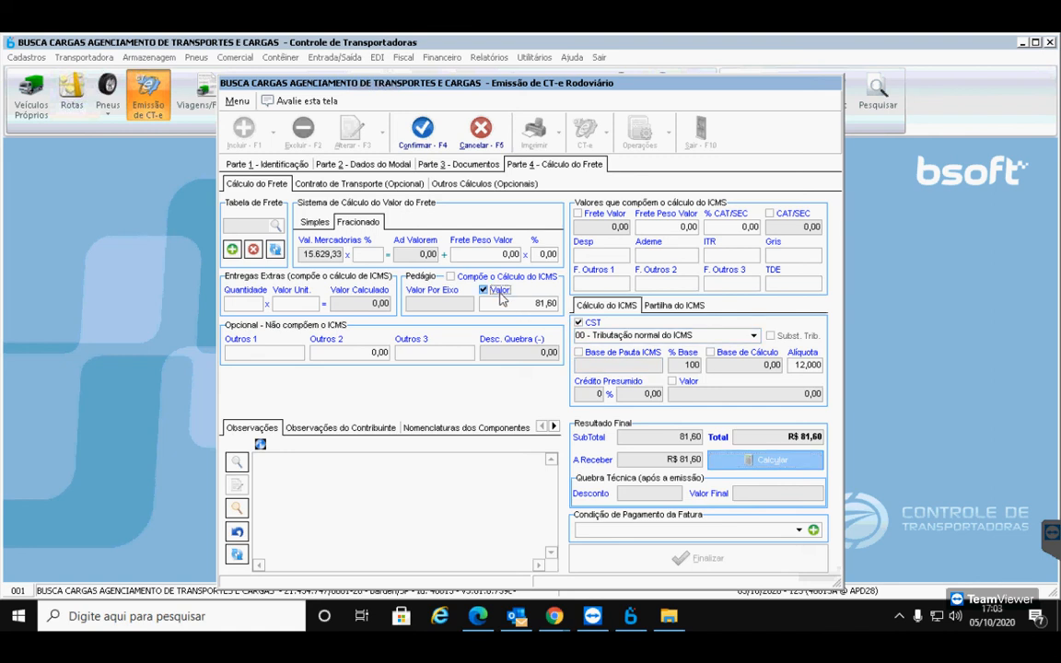
{"action": "left_click", "coordinate": [801, 460]}
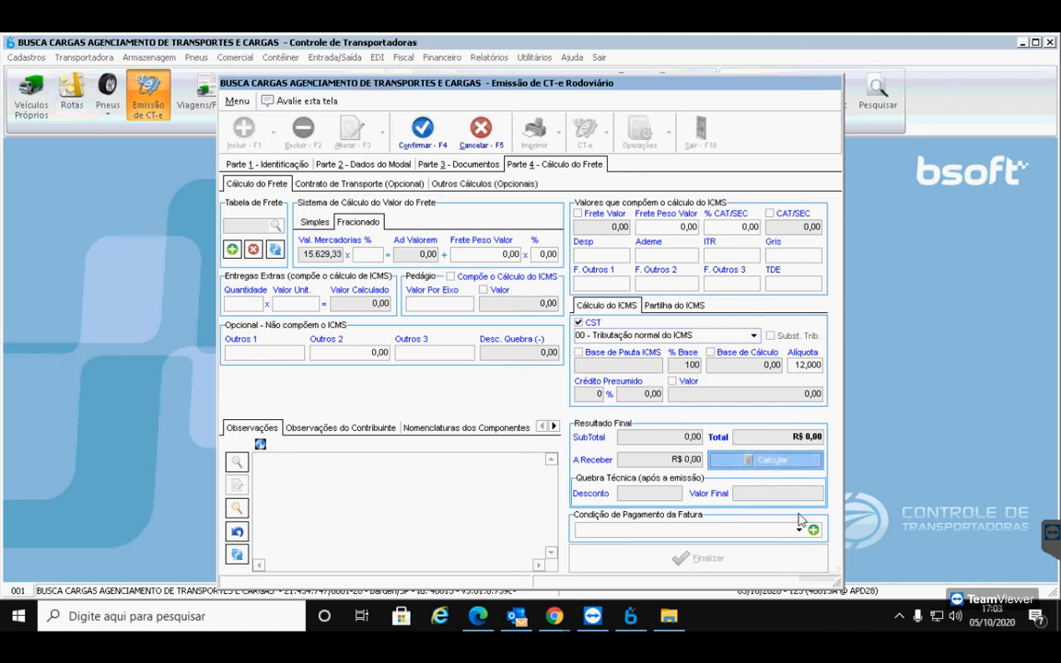
Include Frete Valor in the ICMS freight values with amount 100 and calculate
{"action": "left_click", "coordinate": [579, 214]}
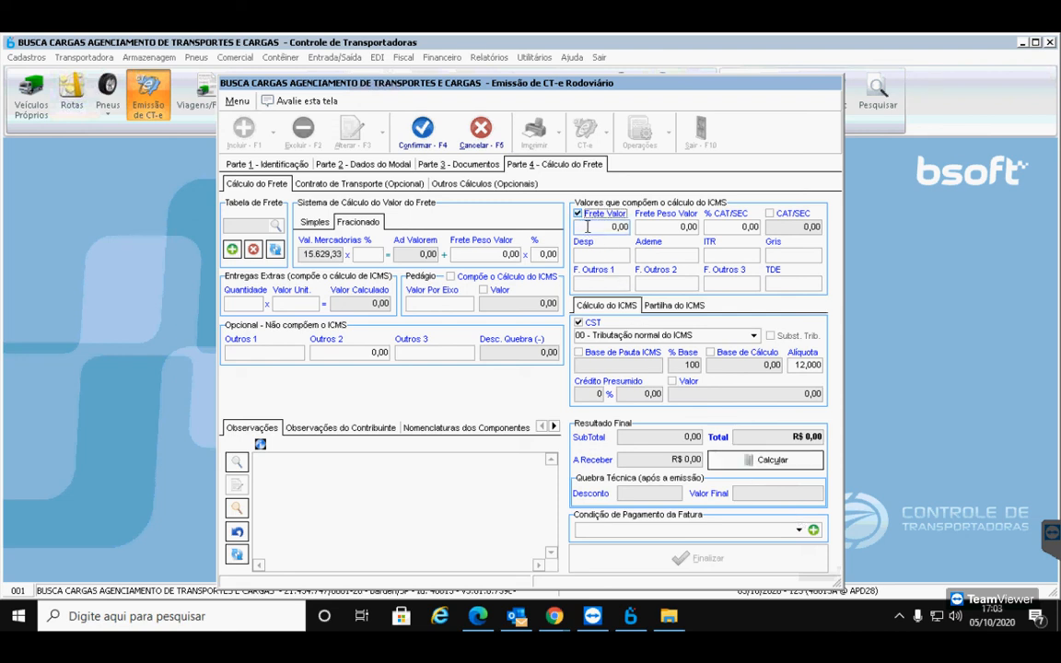
{"action": "left_click", "coordinate": [587, 226]}
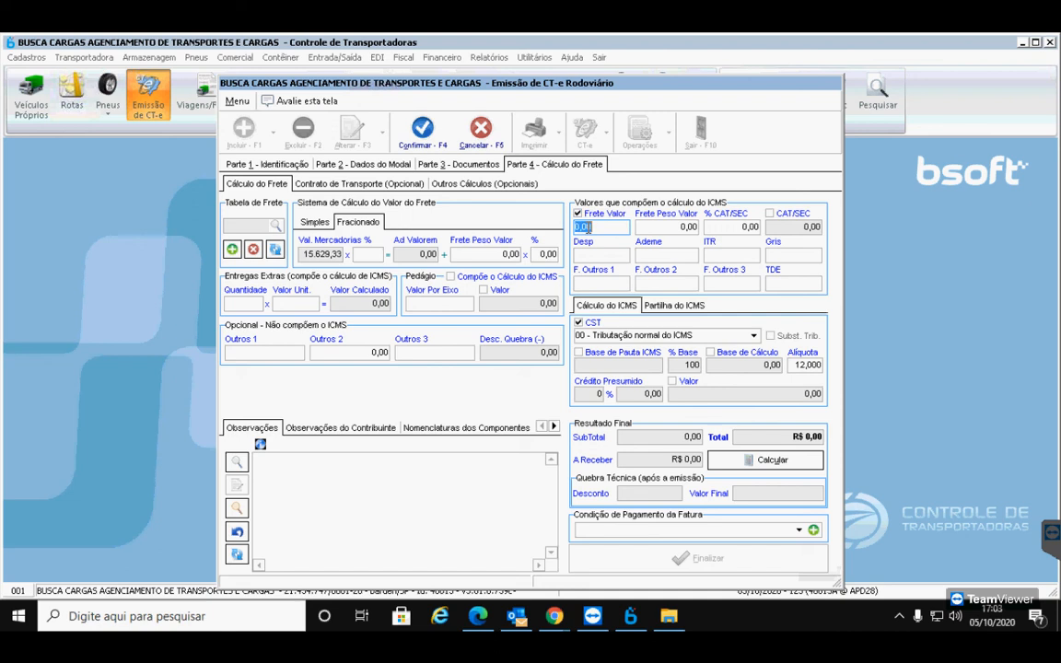
{"action": "type", "text": "100"}
{"action": "key", "text": "Tab"}
{"action": "left_click", "coordinate": [772, 461]}
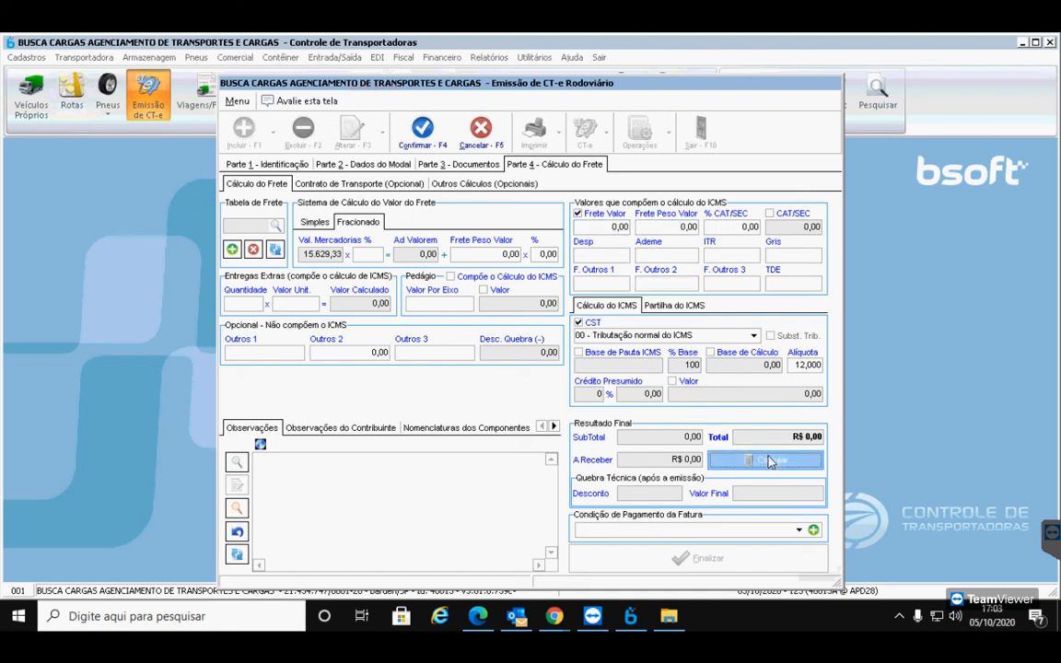
Toggle between Simples and Fracionado, re-enter Frete Valor 100, and recalculate; the total stays 0,00
{"action": "left_click", "coordinate": [314, 222]}
{"action": "left_click", "coordinate": [357, 222]}
{"action": "left_click", "coordinate": [620, 226]}
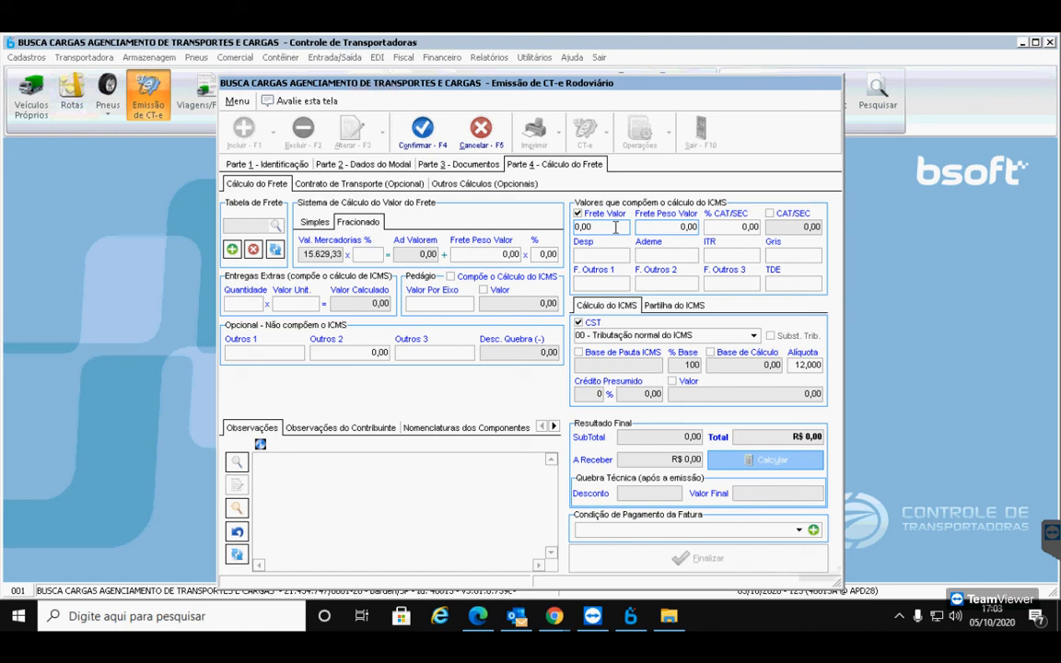
{"action": "key", "text": "BackSpace"}
{"action": "key", "text": "BackSpace"}
{"action": "key", "text": "BackSpace"}
{"action": "key", "text": "BackSpace"}
{"action": "type", "text": "100"}
{"action": "left_click", "coordinate": [766, 465]}
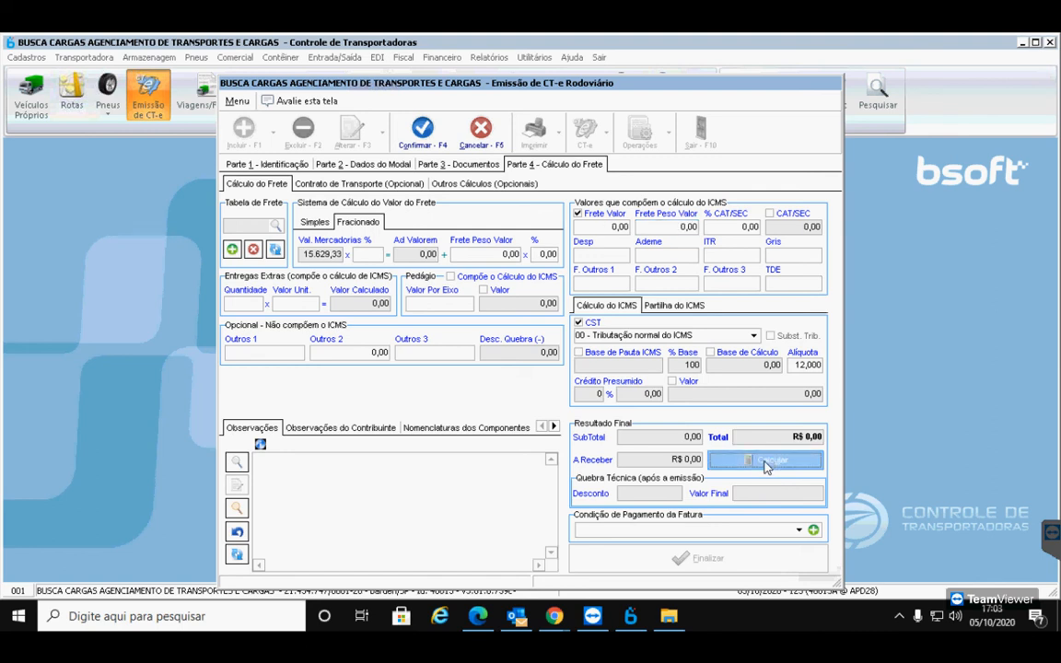
Replace Frete Valor with a 100,00 Frete Peso Valor and recalculate to R$ 112,00 with 12,00 ICMS
{"action": "left_click", "coordinate": [578, 213]}
{"action": "left_click", "coordinate": [656, 230]}
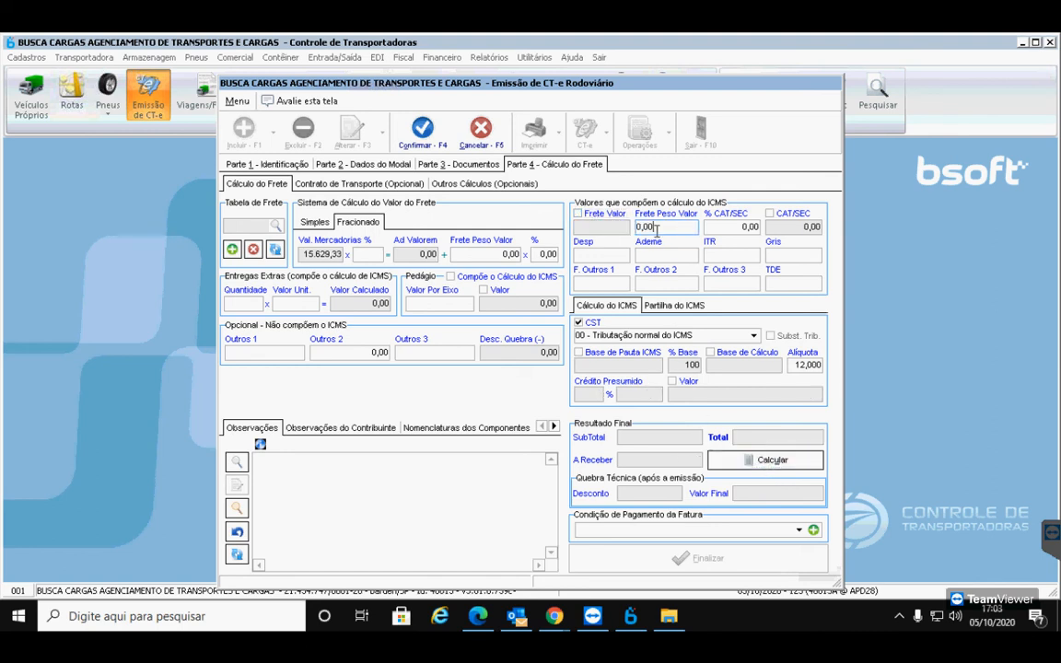
{"action": "key", "text": "BackSpace"}
{"action": "key", "text": "BackSpace"}
{"action": "key", "text": "BackSpace"}
{"action": "type", "text": "100"}
{"action": "key", "text": "Tab"}
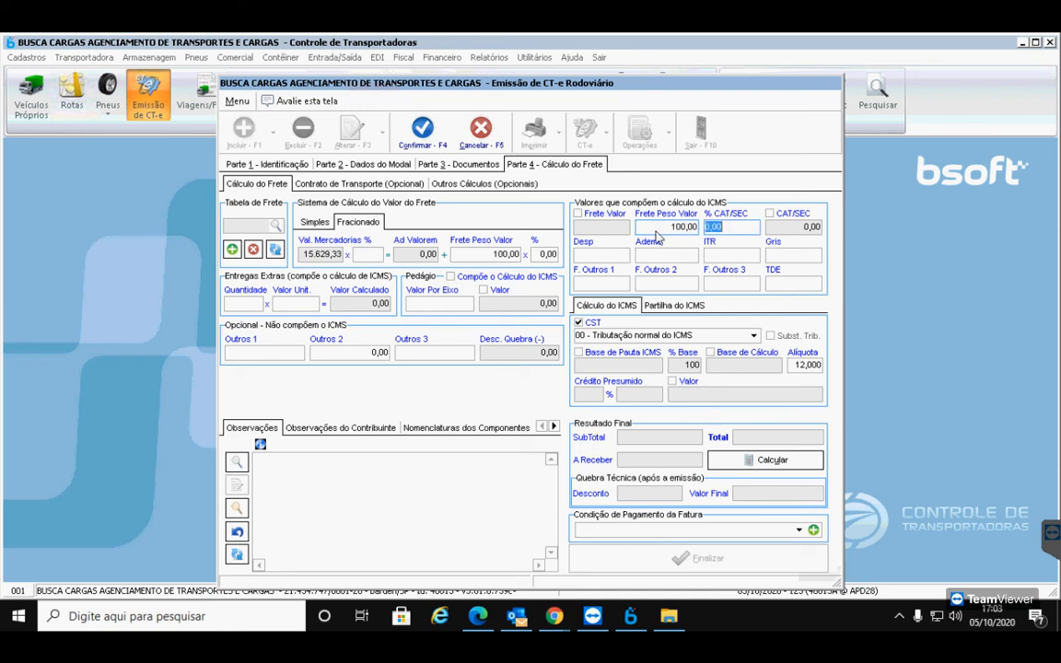
{"action": "left_click", "coordinate": [774, 462]}
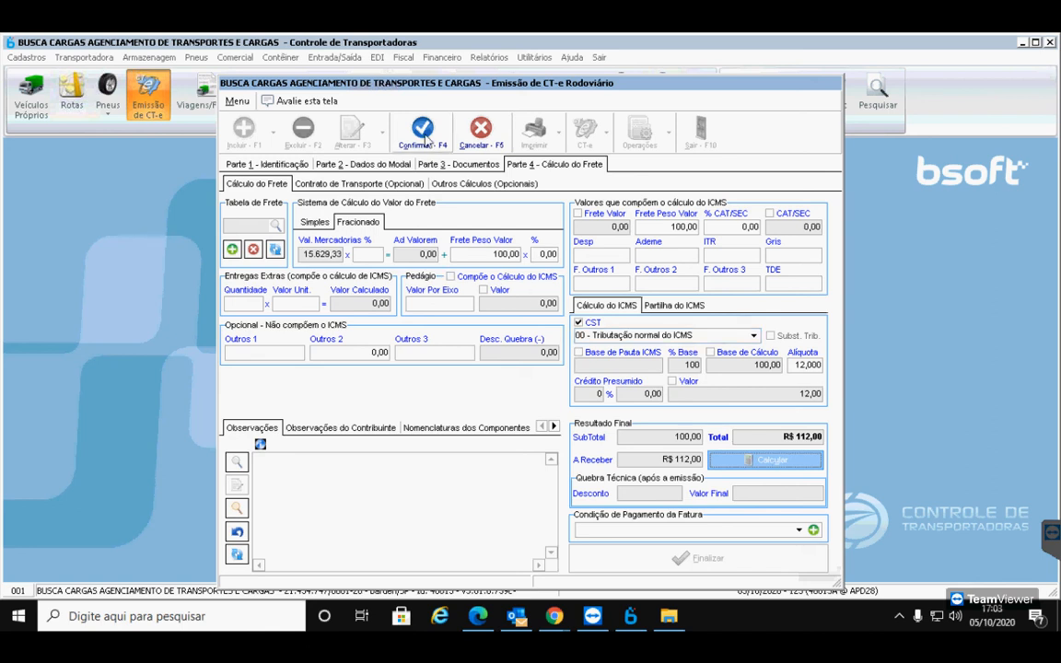
Save the complement as CT-e 000003 in series 0, accepting the risk warning and skipping Contas a Receber
{"action": "left_click", "coordinate": [423, 134]}
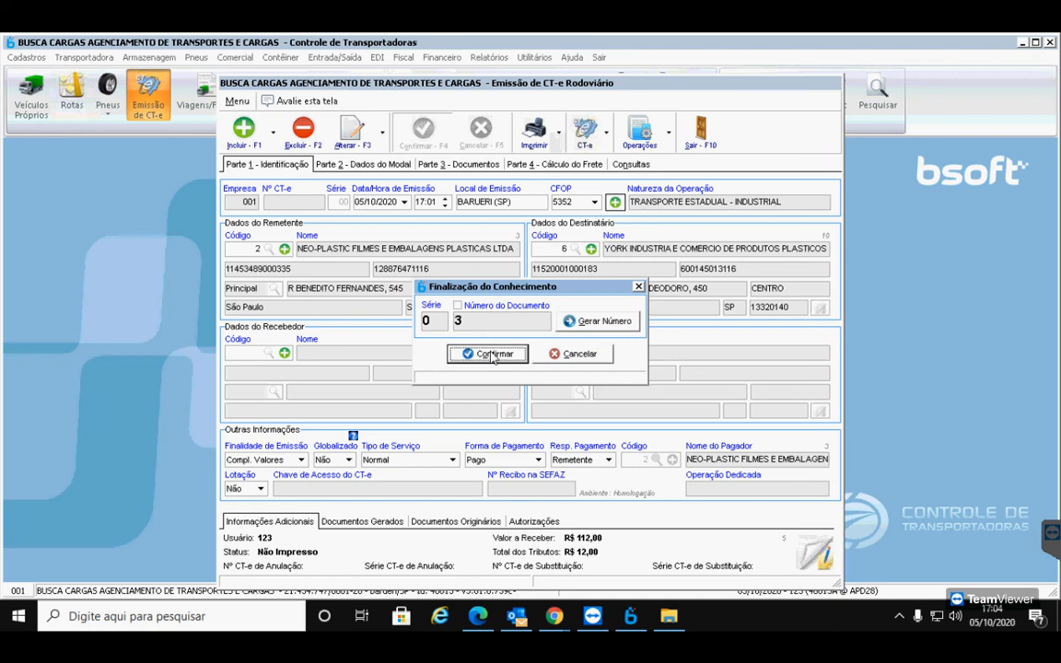
{"action": "left_click", "coordinate": [488, 354]}
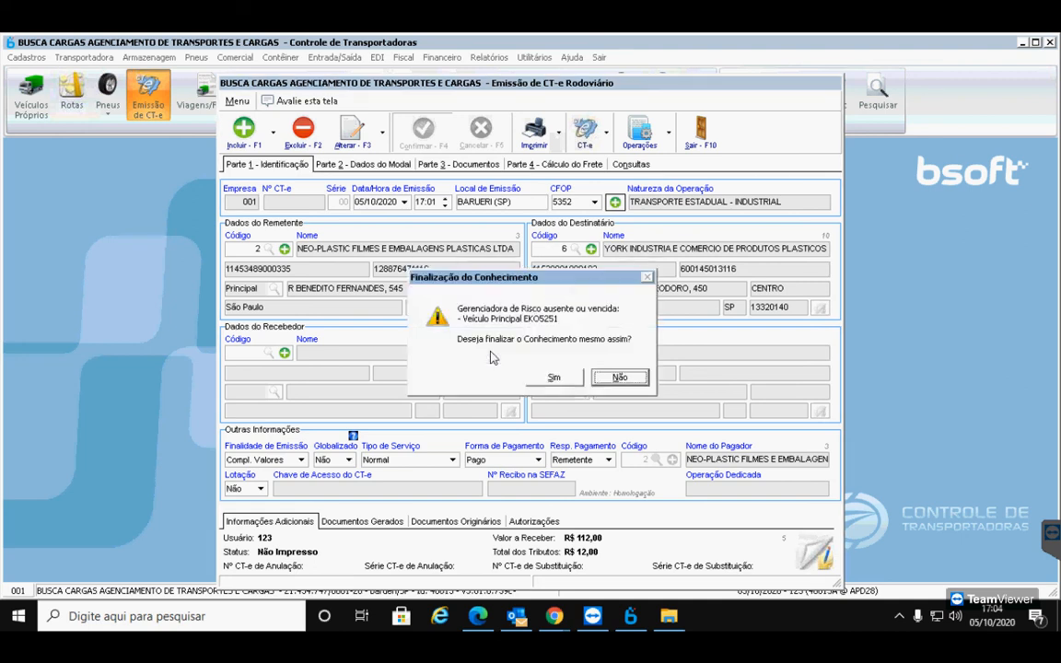
{"action": "left_click", "coordinate": [551, 376]}
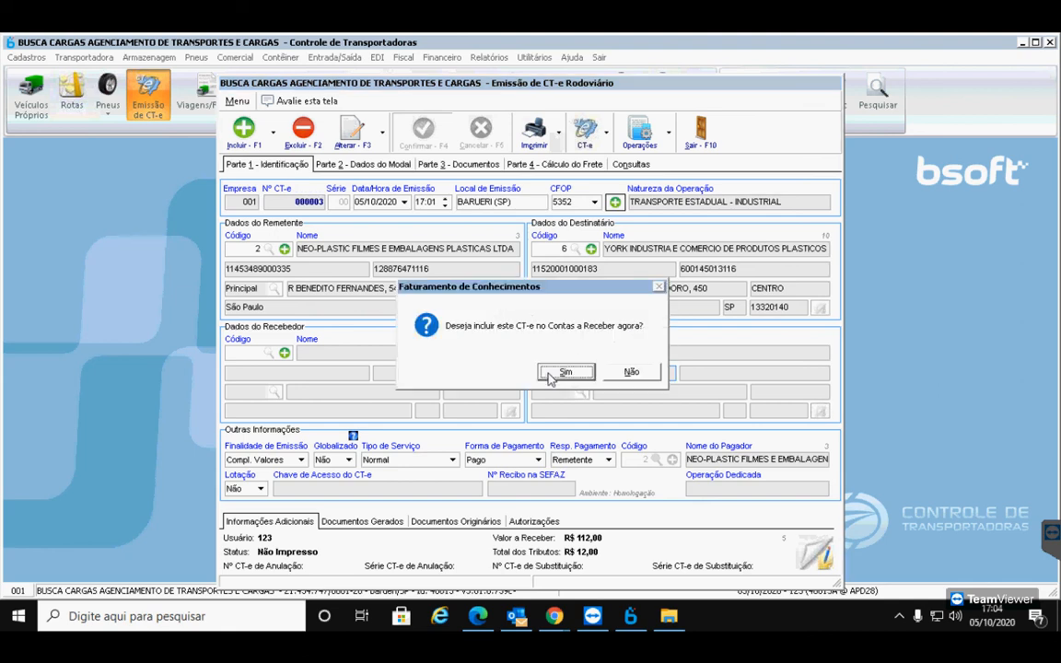
{"action": "left_click", "coordinate": [631, 374]}
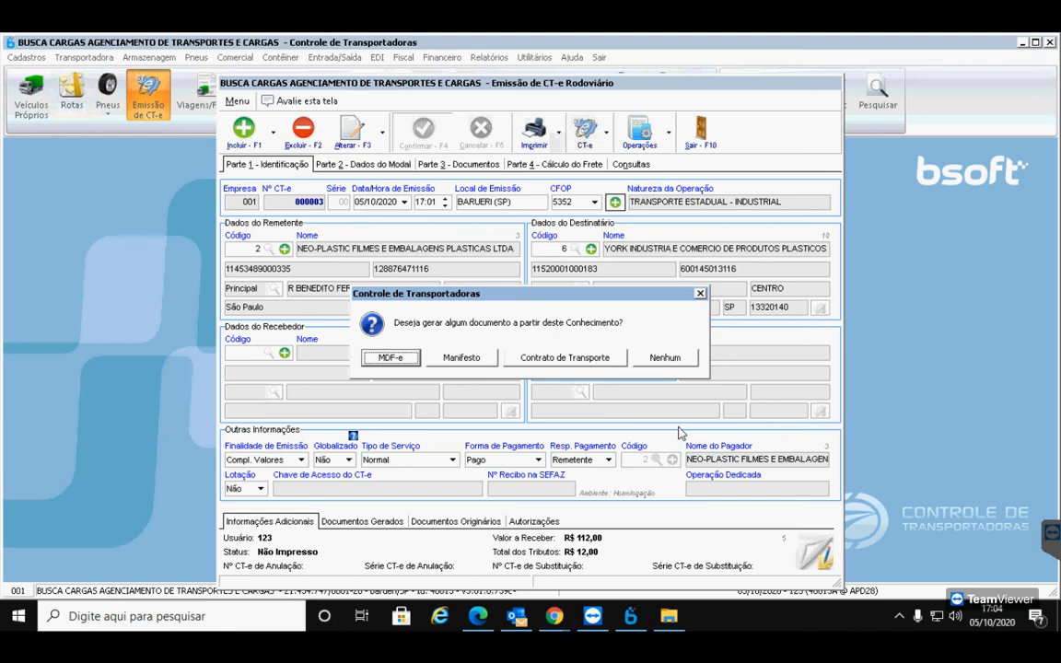
Decline related documents and generate CT-e 000003 in the homologation environment
{"action": "left_click", "coordinate": [665, 358]}
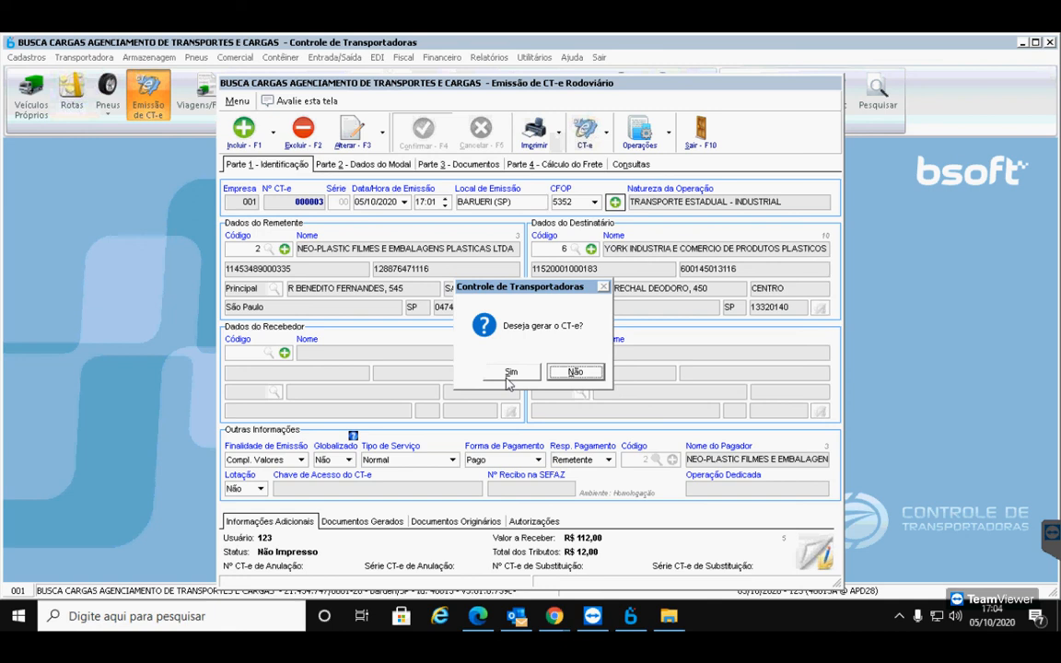
{"action": "left_click", "coordinate": [518, 374]}
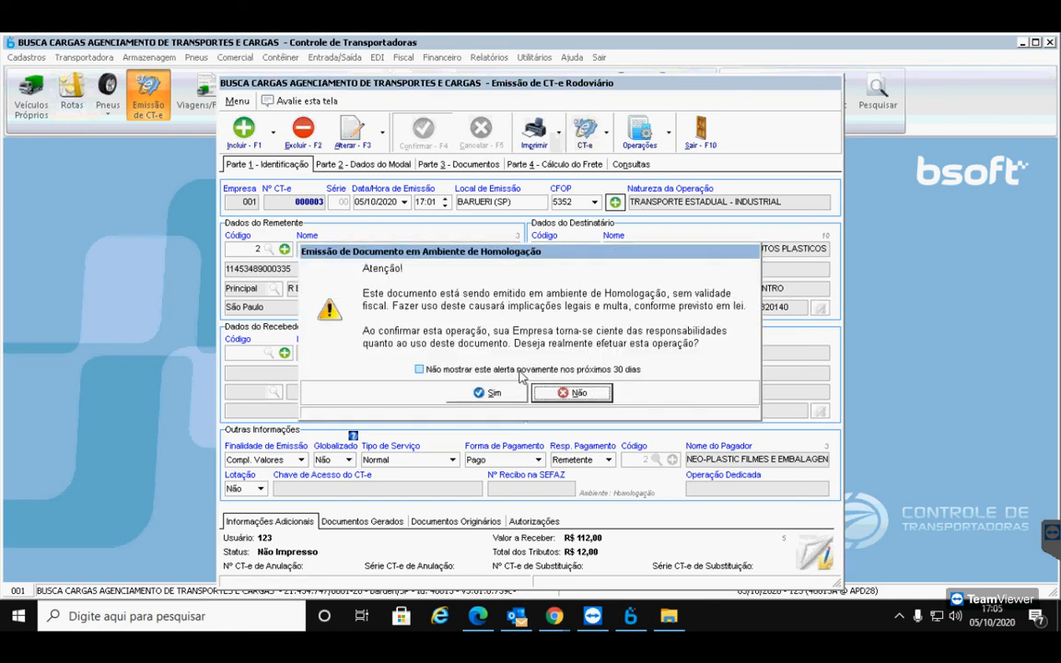
{"action": "left_click", "coordinate": [516, 391]}
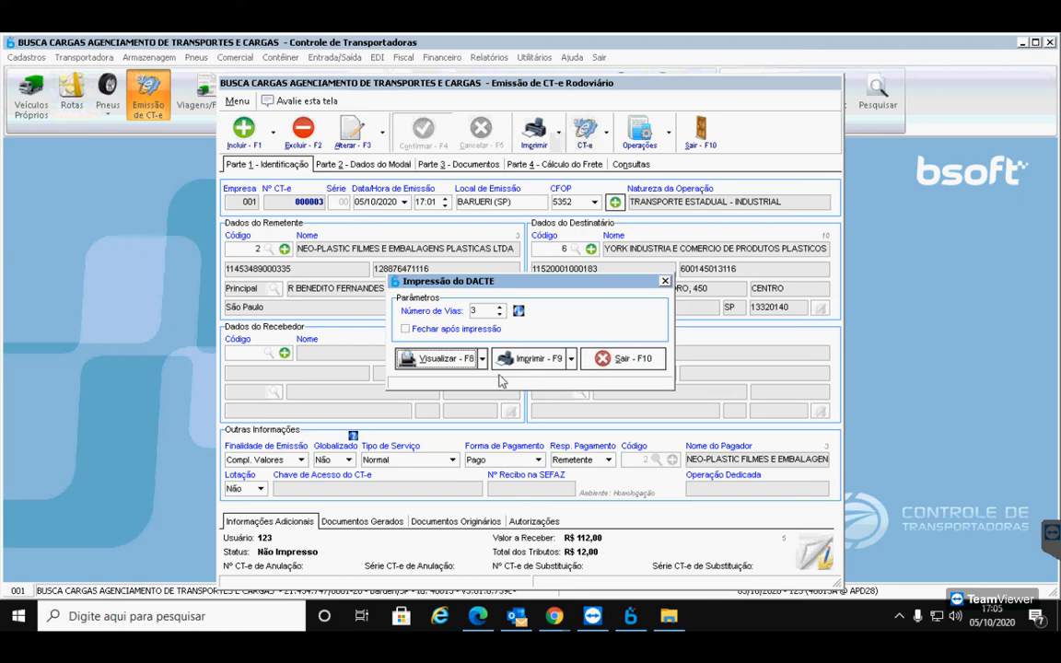
Preview the DACTE at 125%, scroll through its 112,00 total, and close the preview
{"action": "left_click", "coordinate": [471, 359]}
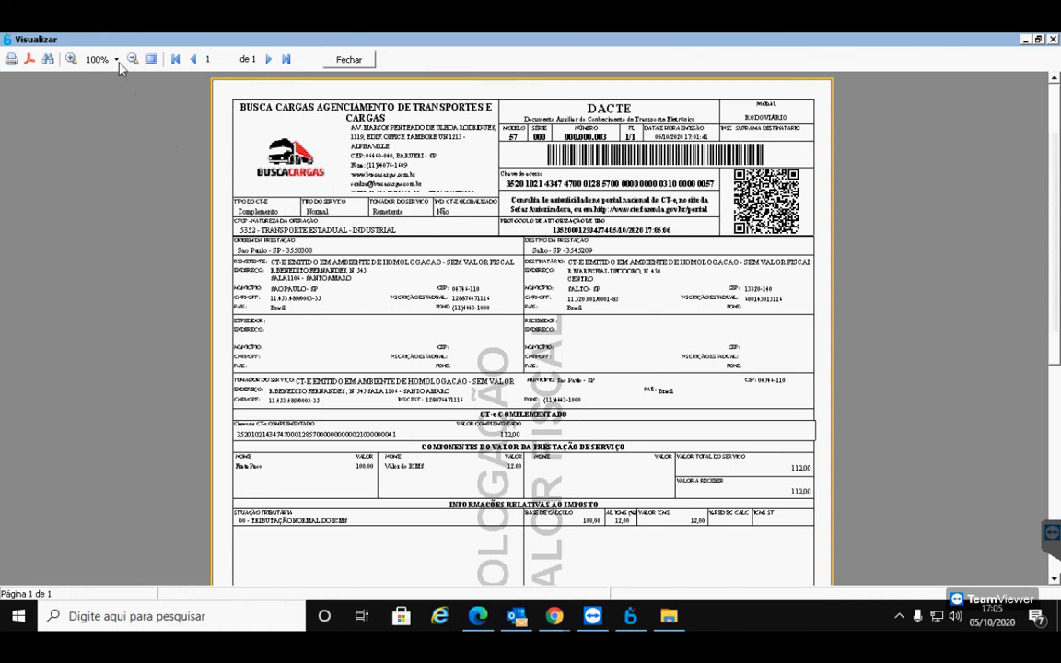
{"action": "left_click", "coordinate": [71, 59]}
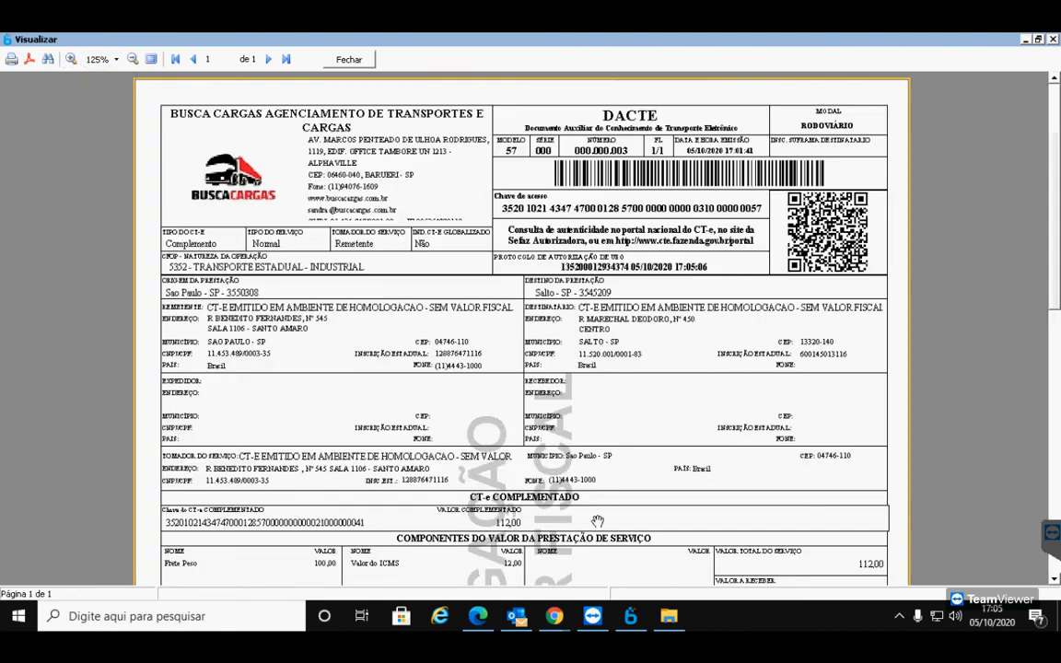
{"action": "scroll", "coordinate": [538, 469], "scroll_direction": "down", "scroll_amount": 3}
{"action": "scroll", "coordinate": [584, 358], "scroll_direction": "down", "scroll_amount": 1}
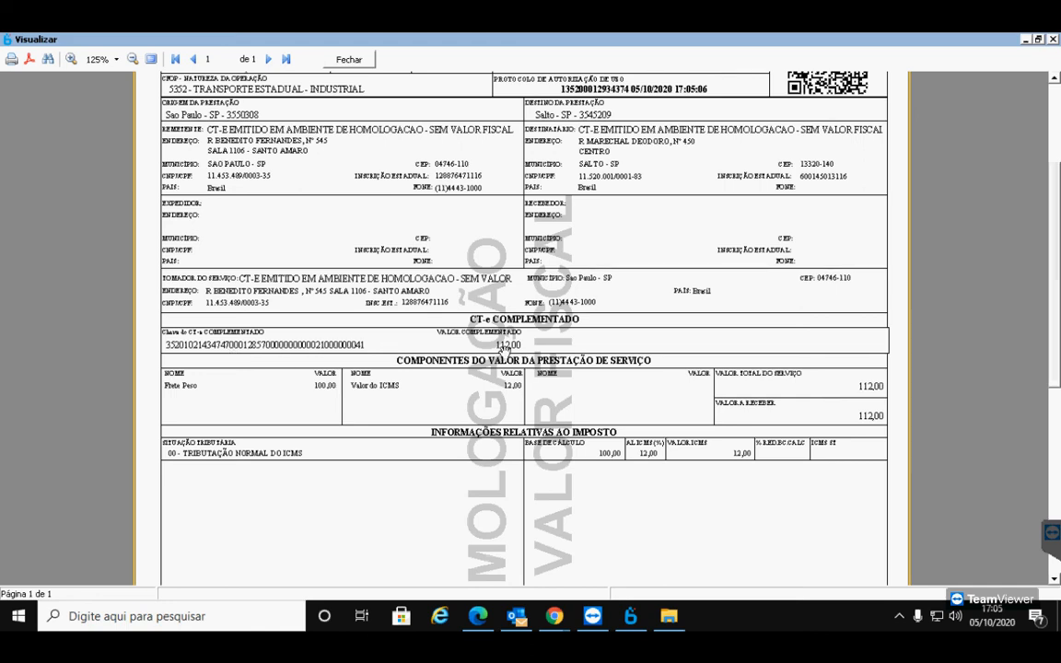
{"action": "scroll", "coordinate": [506, 350], "scroll_direction": "down", "scroll_amount": 1}
{"action": "scroll", "coordinate": [505, 350], "scroll_direction": "down", "scroll_amount": 3}
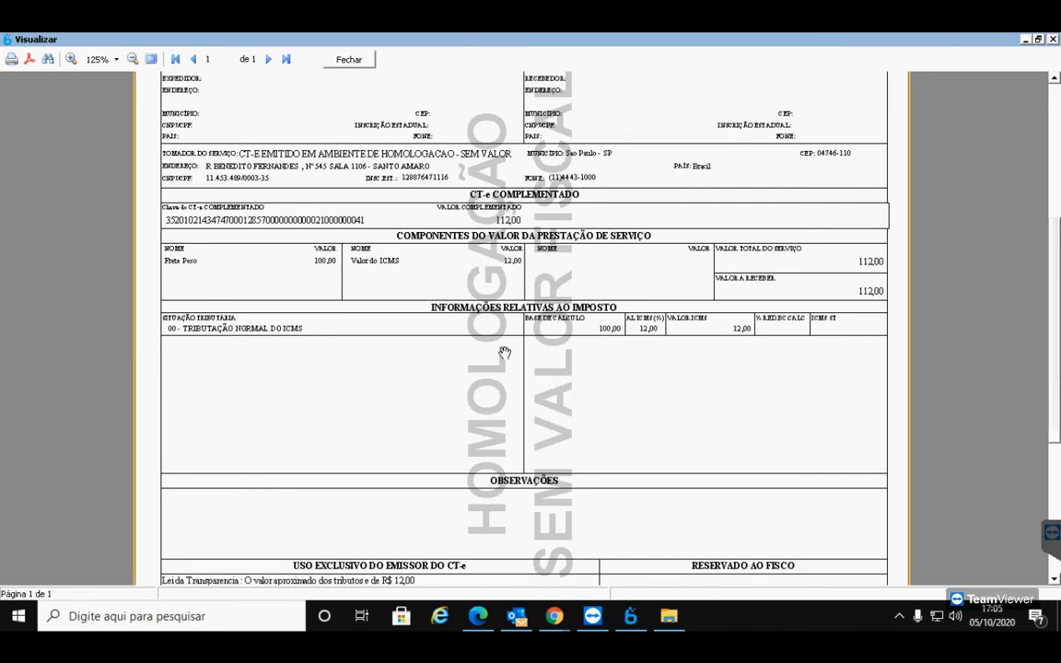
{"action": "scroll", "coordinate": [504, 352], "scroll_direction": "down", "scroll_amount": 4}
{"action": "scroll", "coordinate": [505, 353], "scroll_direction": "up", "scroll_amount": 6}
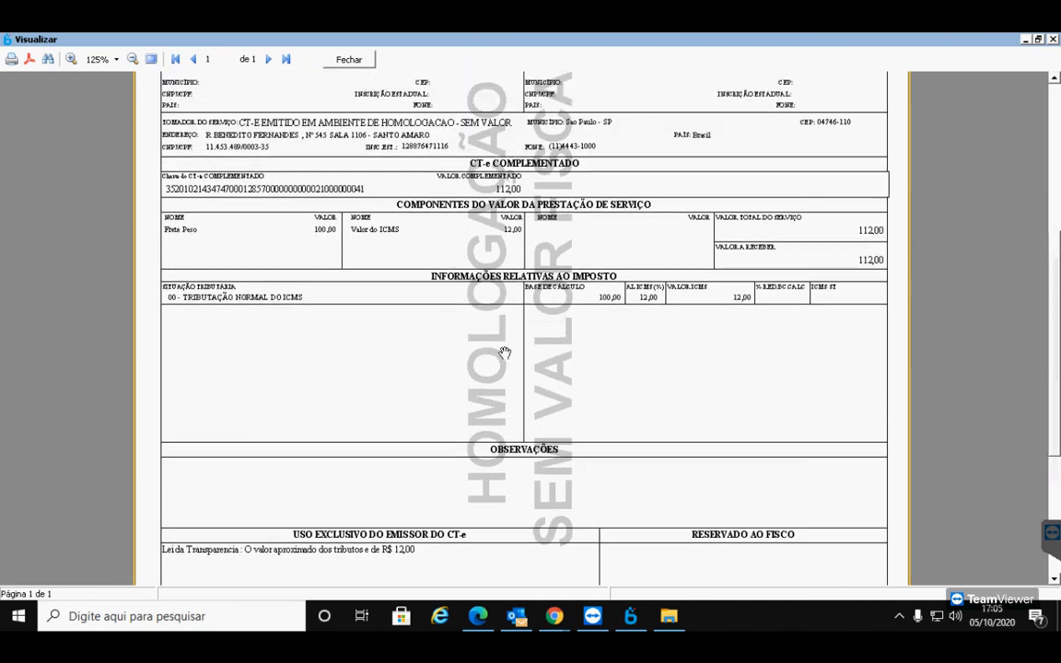
{"action": "scroll", "coordinate": [504, 352], "scroll_direction": "up", "scroll_amount": 6}
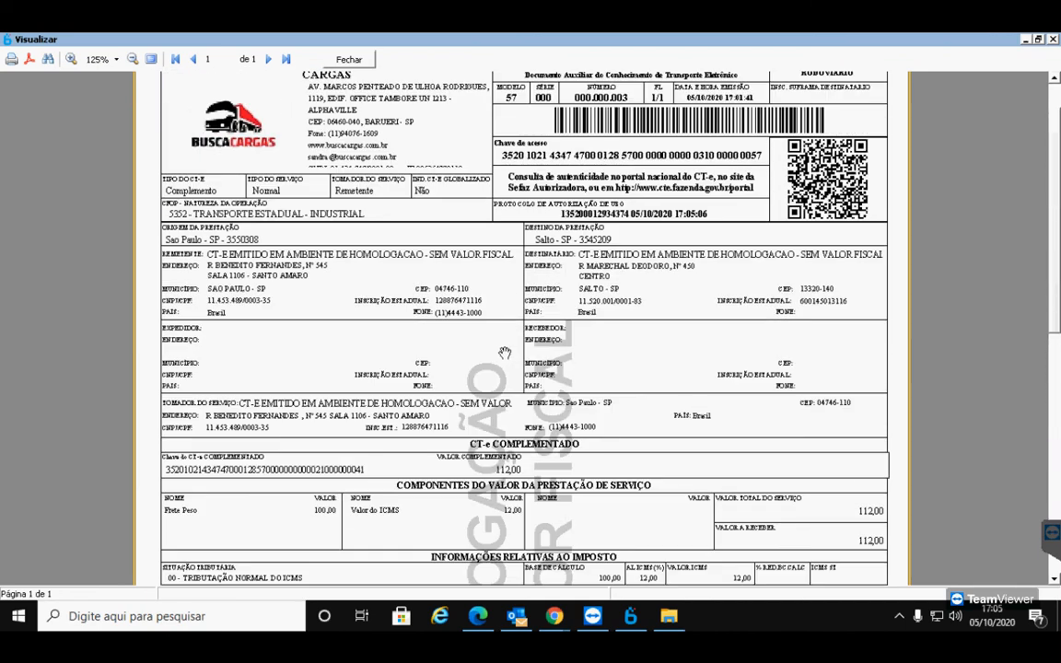
{"action": "scroll", "coordinate": [461, 323], "scroll_direction": "down", "scroll_amount": 1}
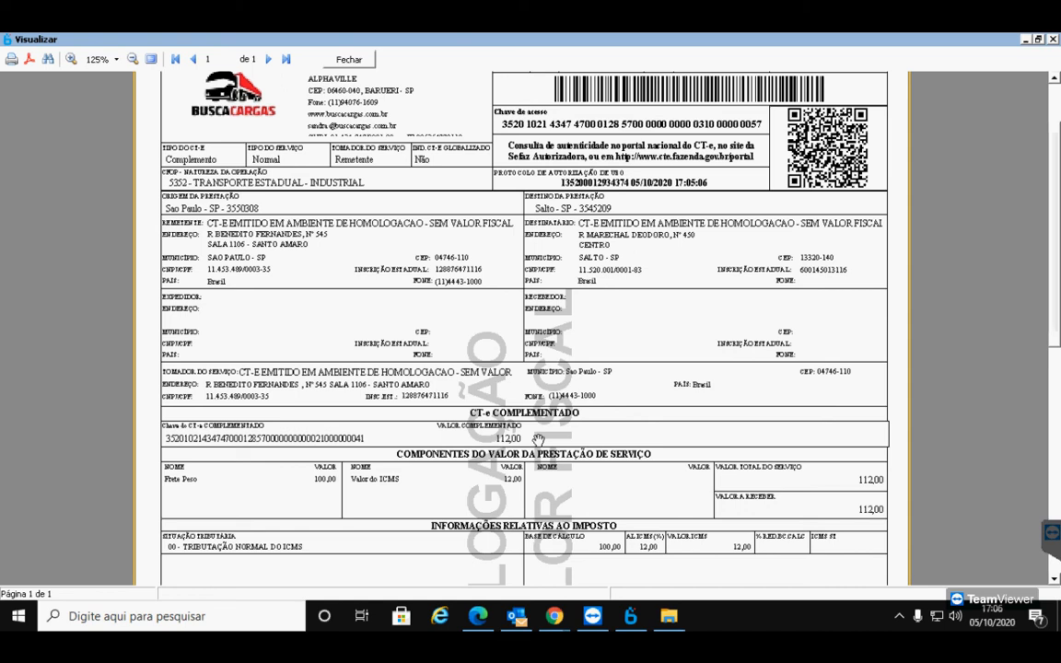
{"action": "left_click", "coordinate": [349, 60]}
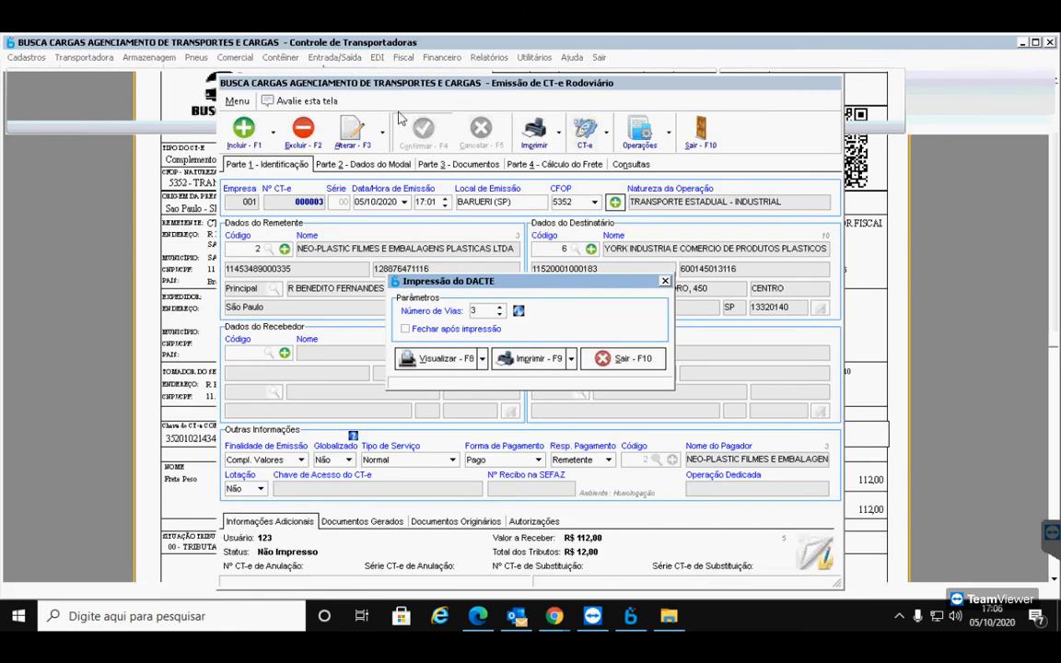
Exit DACTE printing and reopen CT-e 000003 from the Consultas list, now Impresso at R$ 112,00
{"action": "left_click", "coordinate": [612, 364]}
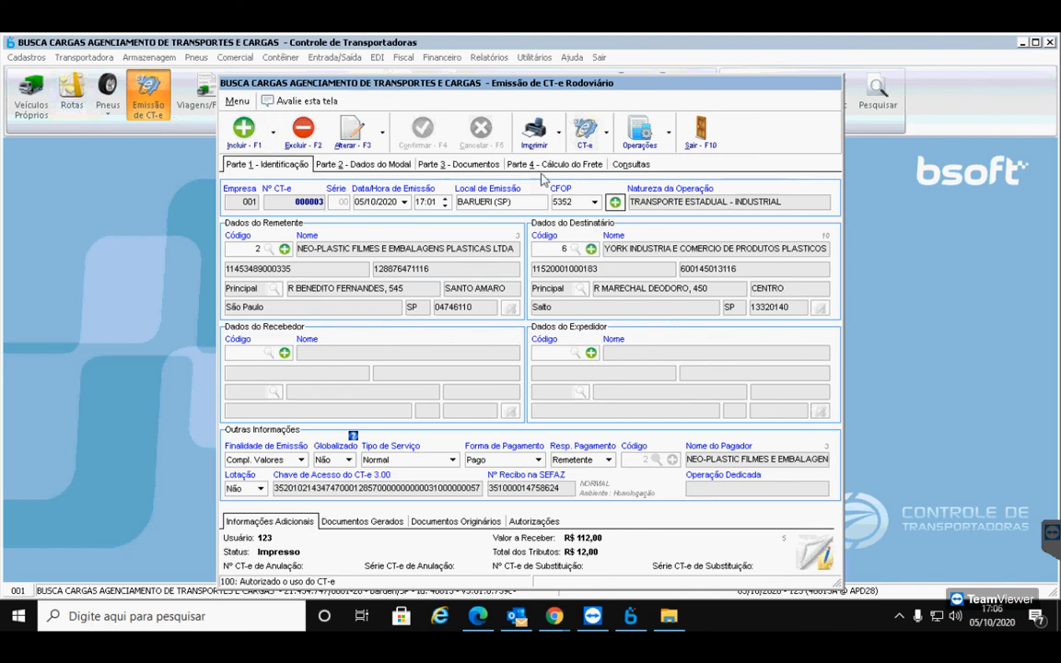
{"action": "left_click", "coordinate": [626, 164]}
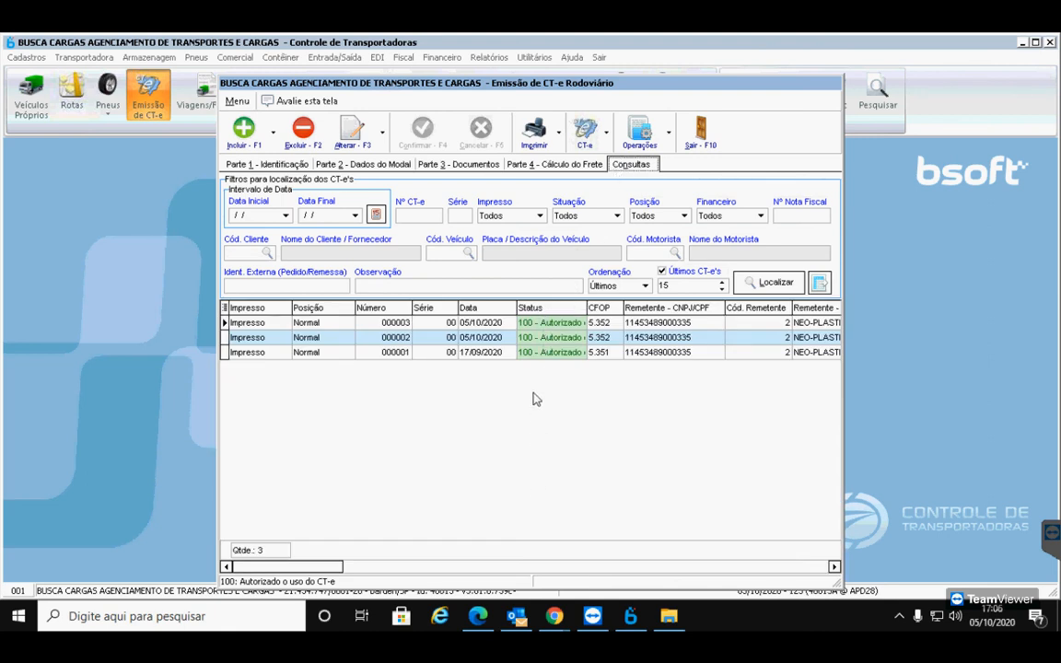
{"action": "left_click", "coordinate": [527, 328]}
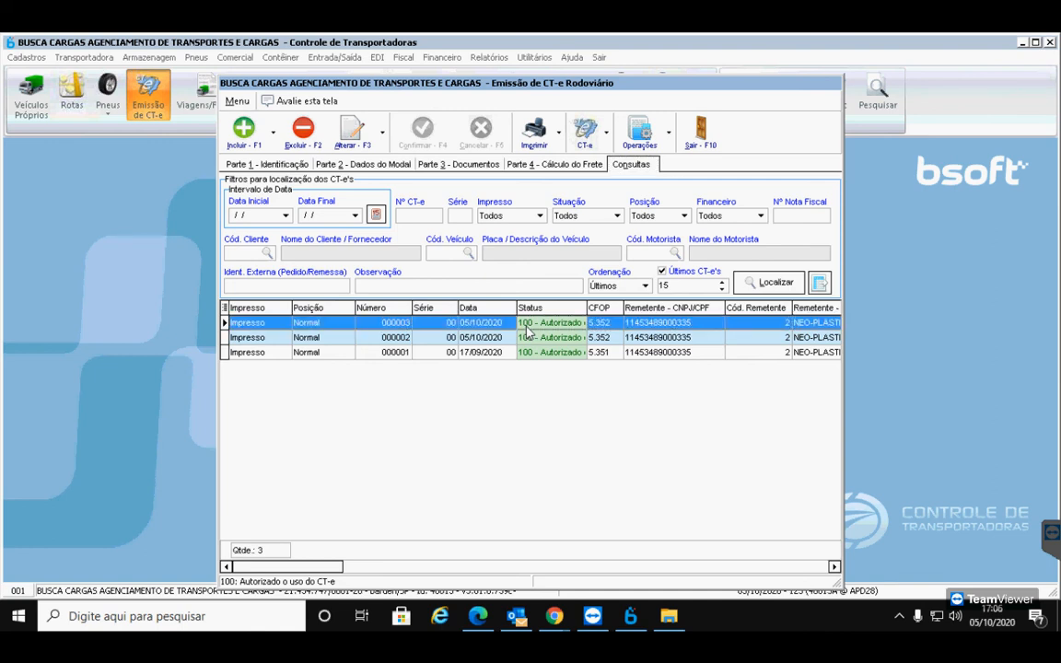
{"action": "double_click", "coordinate": [679, 448]}
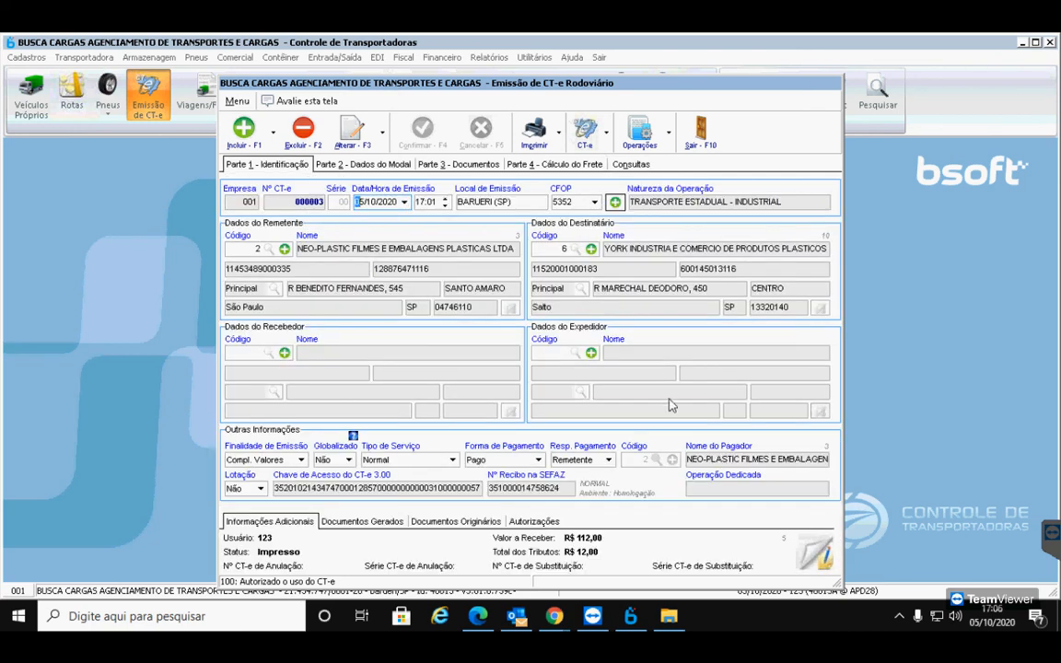
{"action": "left_click", "coordinate": [606, 131]}
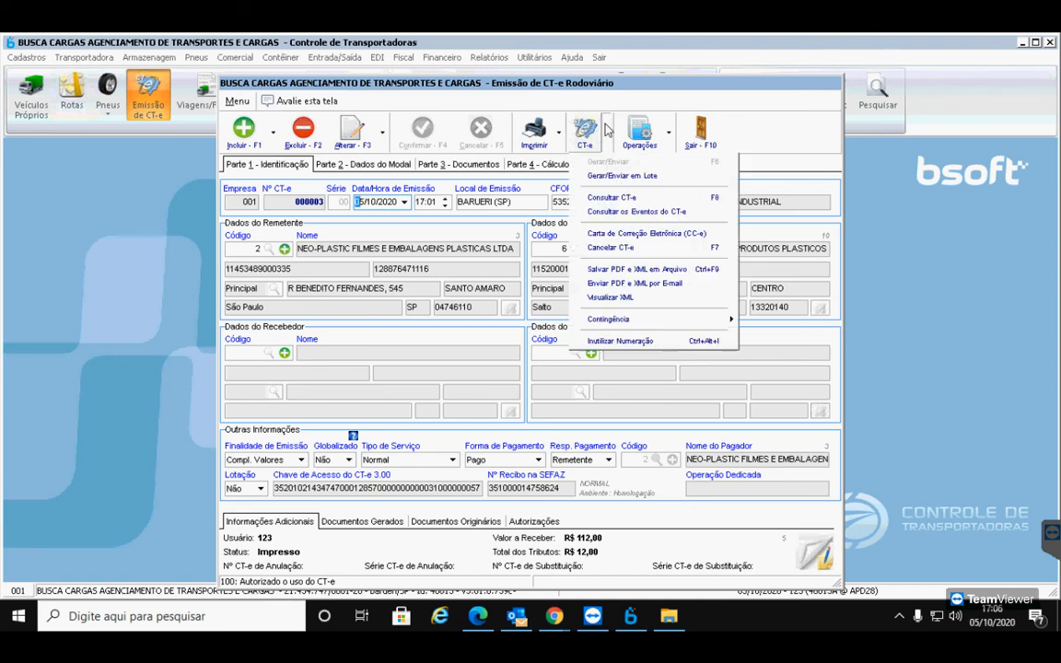
{"action": "left_click", "coordinate": [610, 249]}
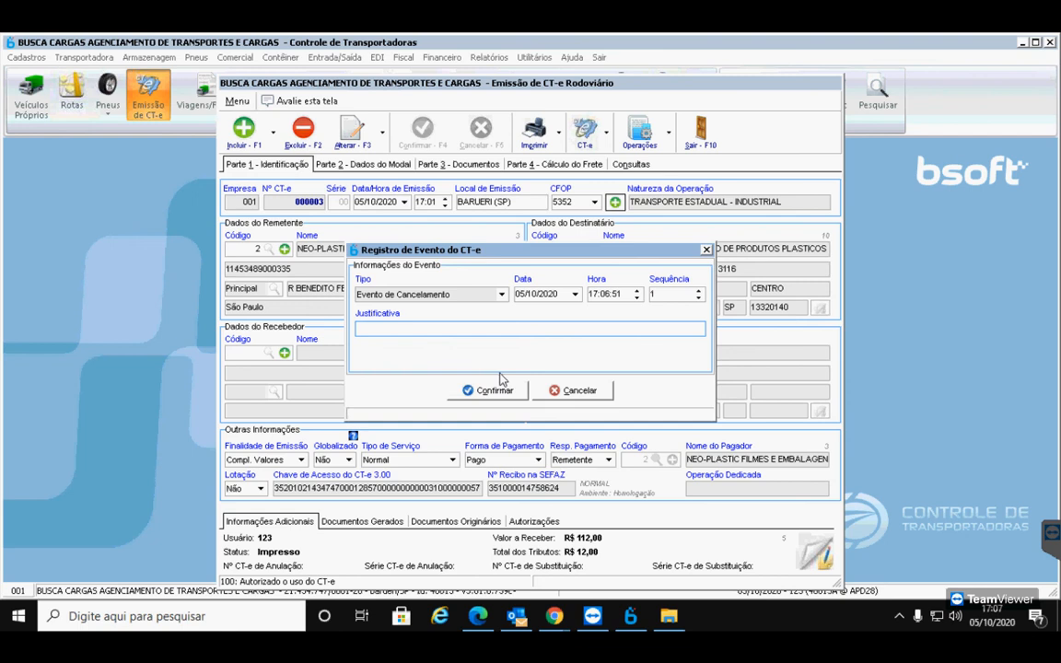
{"action": "left_click", "coordinate": [590, 394]}
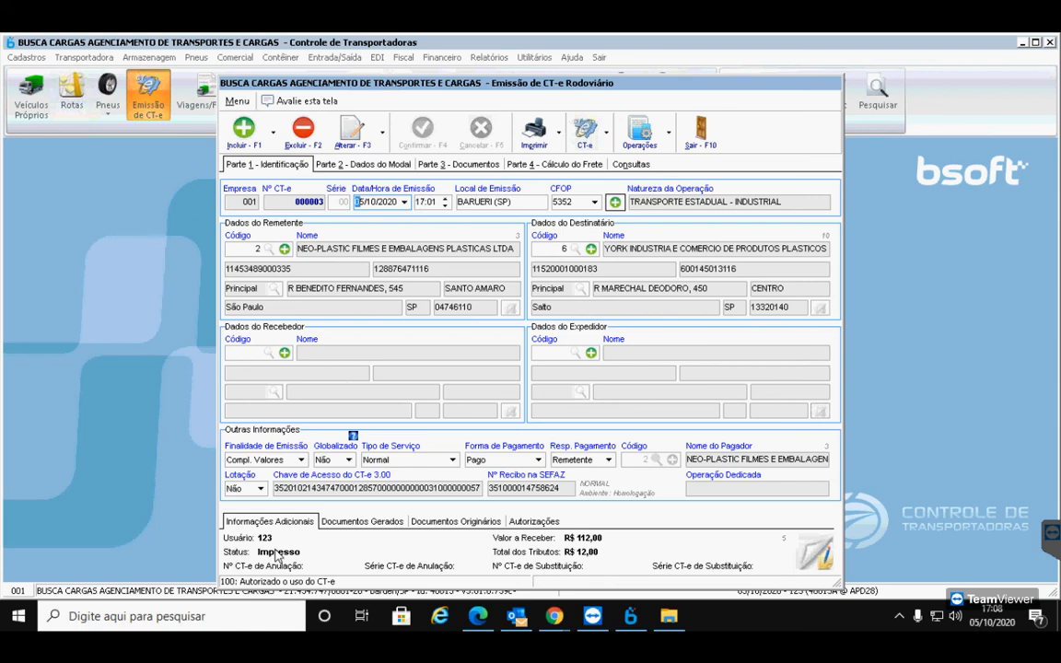
{"action": "left_click", "coordinate": [553, 615]}
Bring the Meet window forward and toggle the microphone on and off while speaking
{"action": "left_click", "coordinate": [420, 536]}
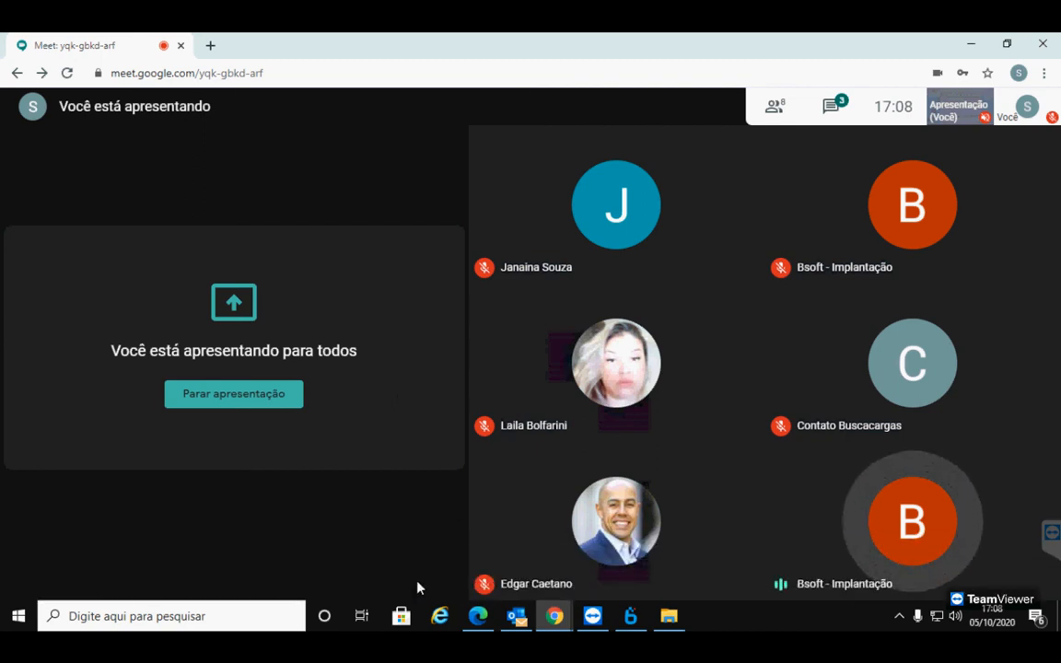
{"action": "left_click", "coordinate": [476, 575]}
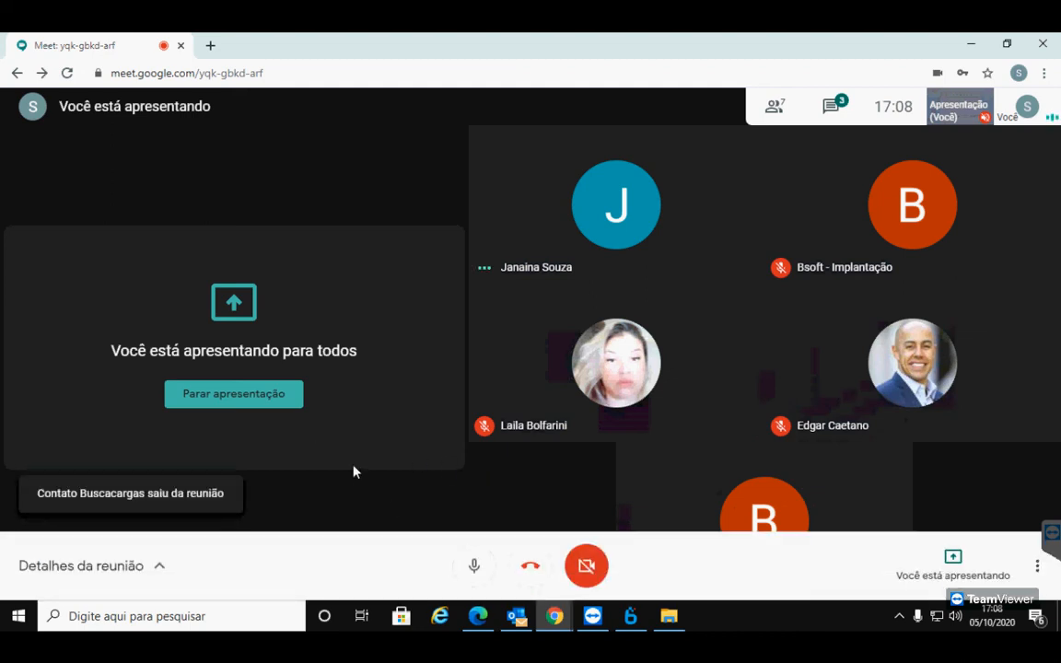
{"action": "left_click", "coordinate": [475, 569]}
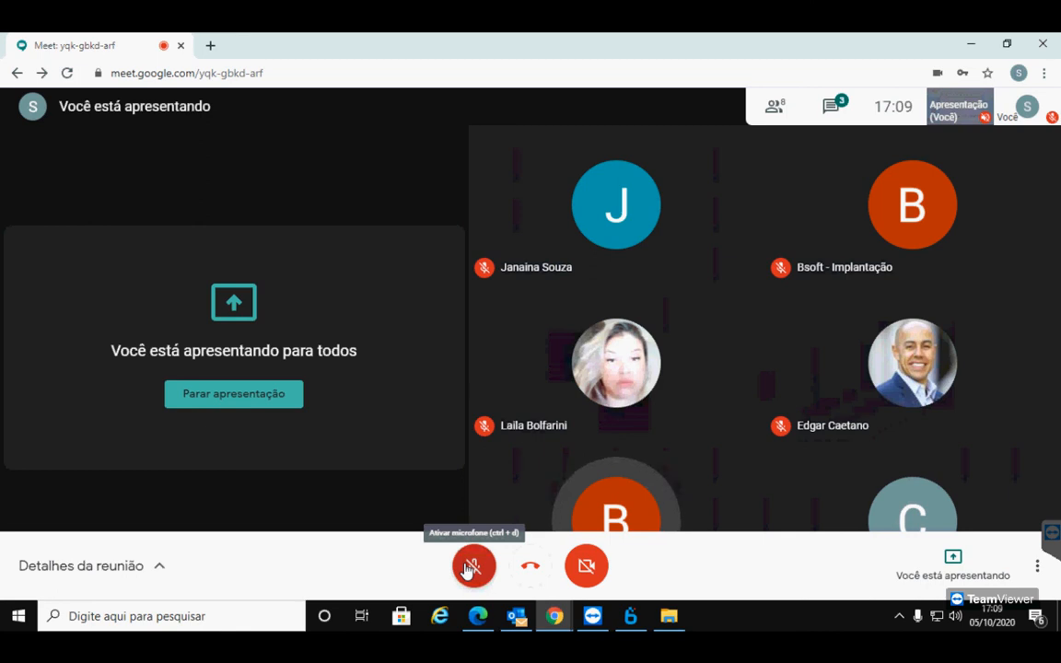
{"action": "left_click", "coordinate": [467, 569]}
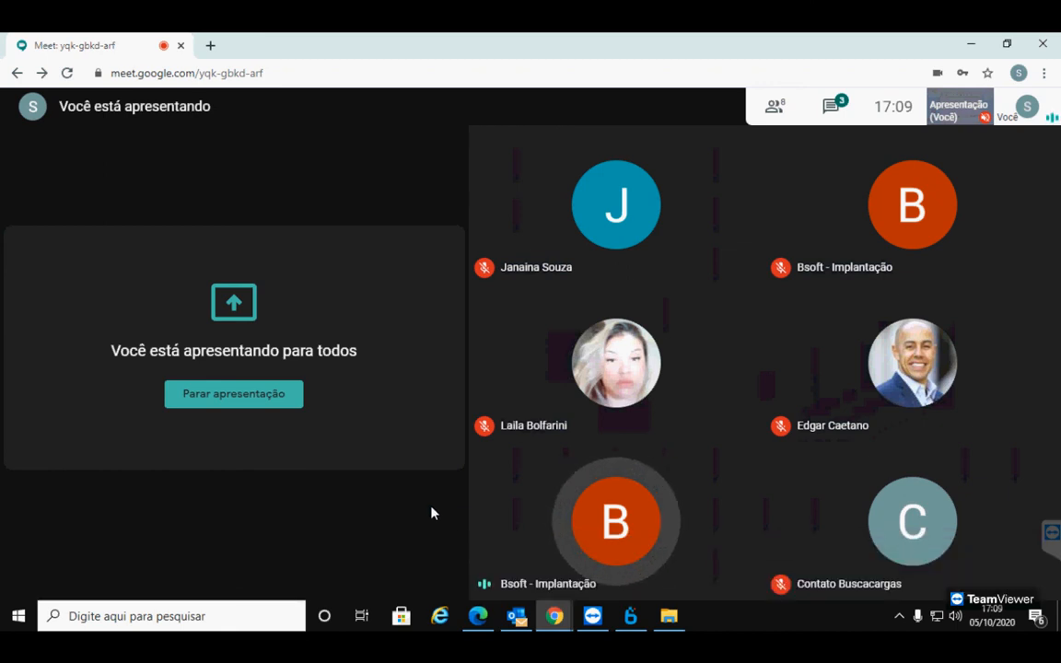
{"action": "left_click", "coordinate": [474, 566]}
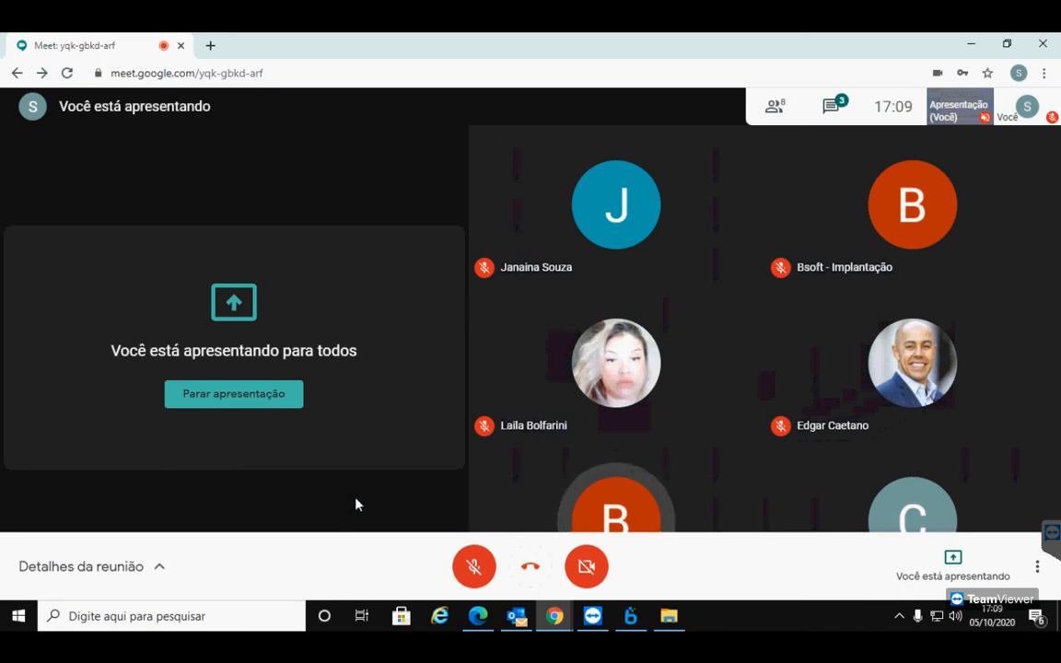
{"action": "left_click", "coordinate": [472, 568]}
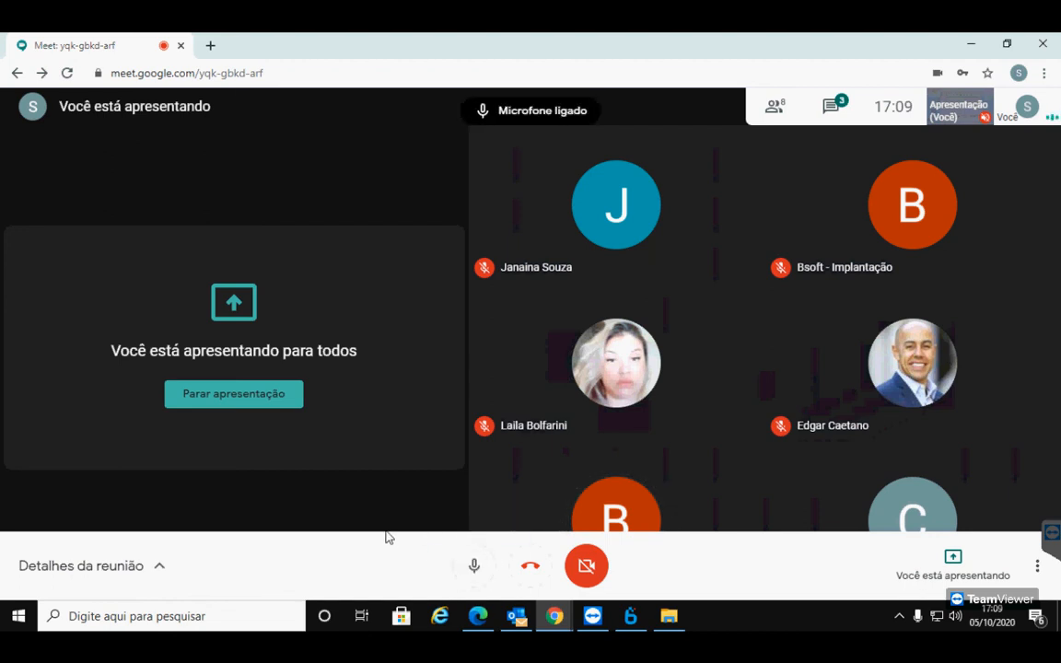
{"action": "left_click", "coordinate": [476, 570]}
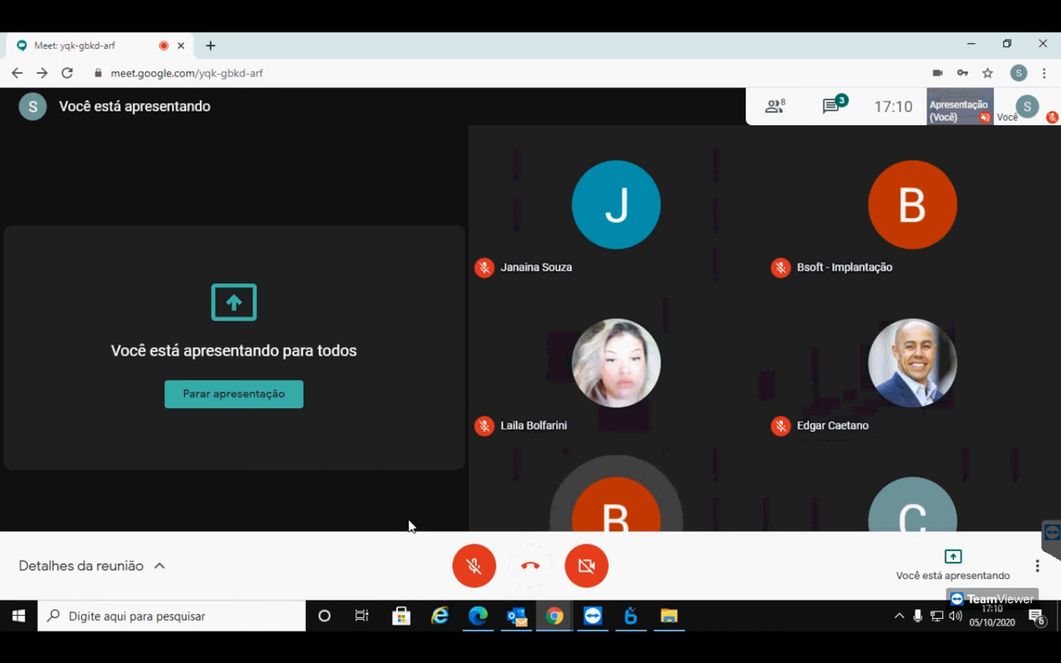
{"action": "left_click", "coordinate": [483, 566]}
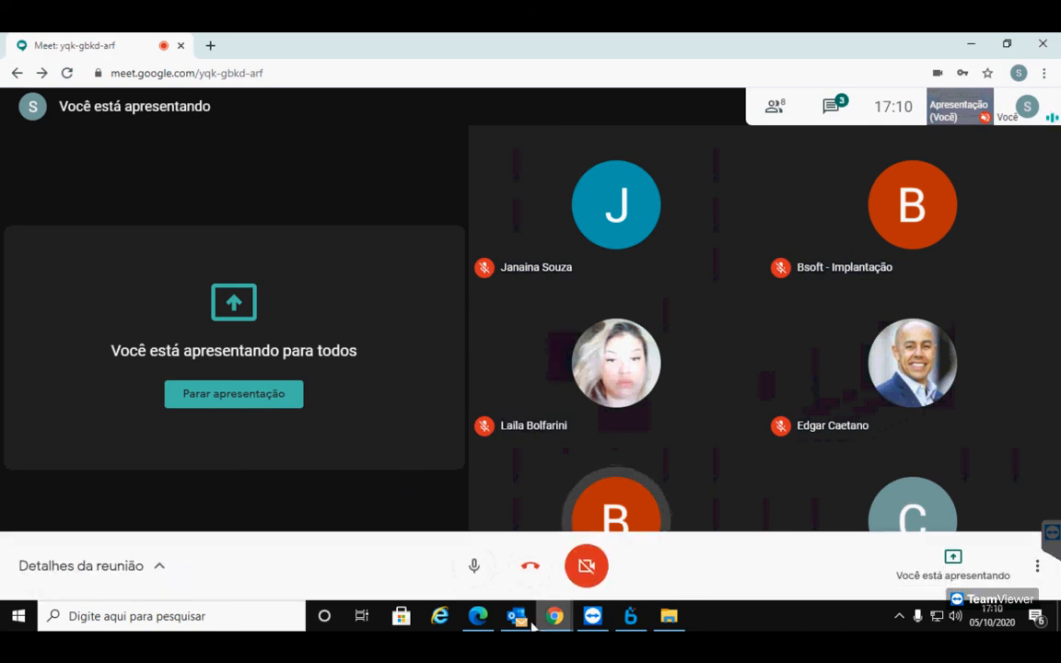
{"action": "left_click", "coordinate": [475, 569]}
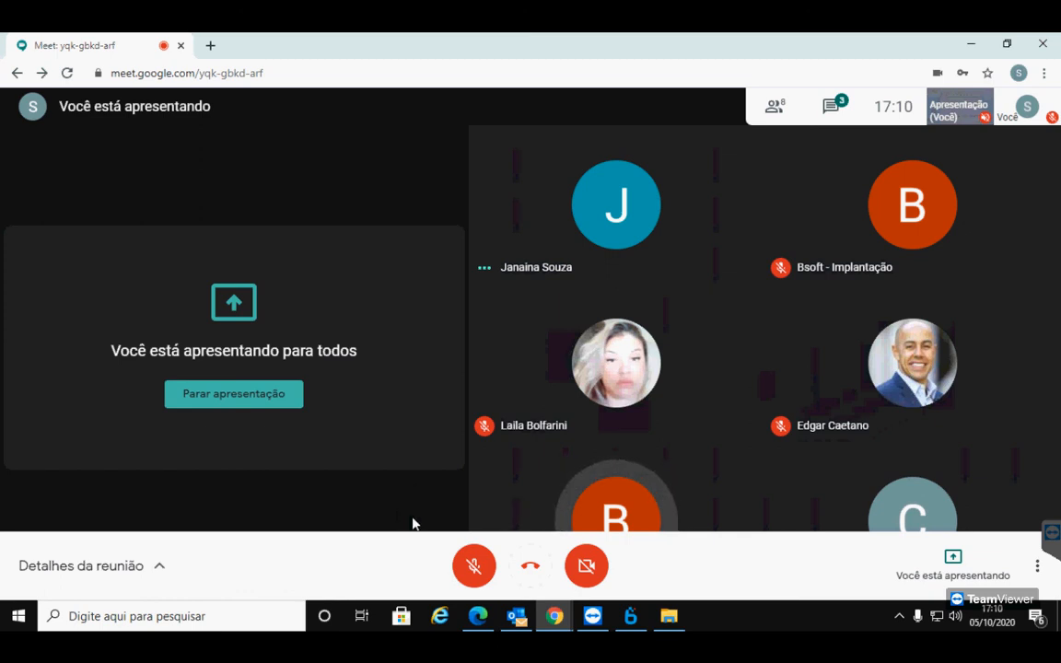
{"action": "left_click", "coordinate": [474, 569]}
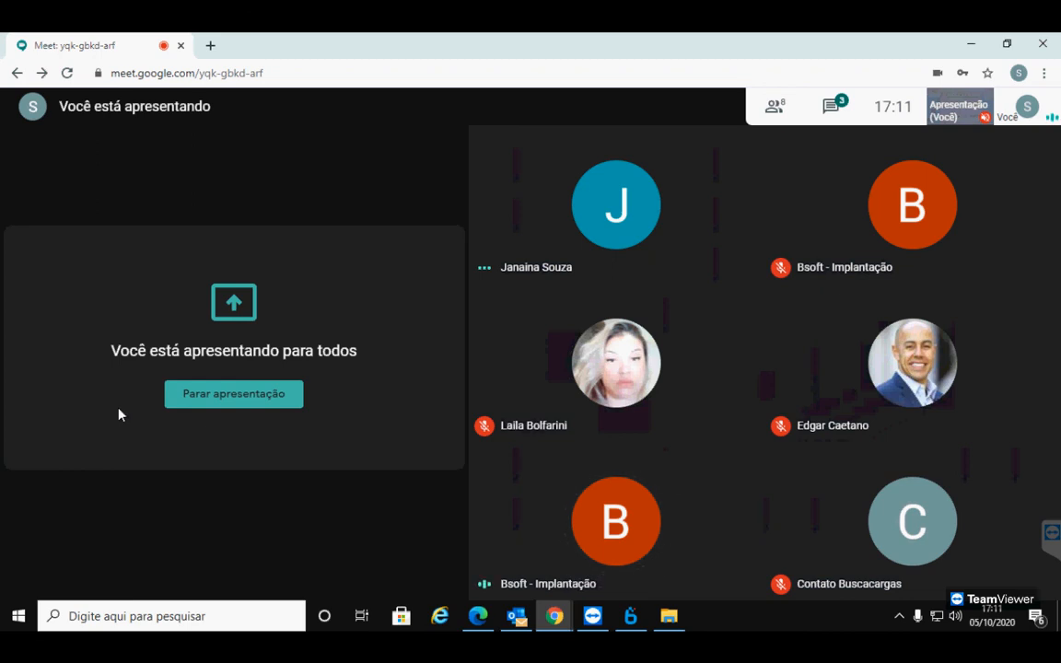
Mute the microphone and hang up to leave the meeting
{"action": "mouse_move", "coordinate": [399, 558]}
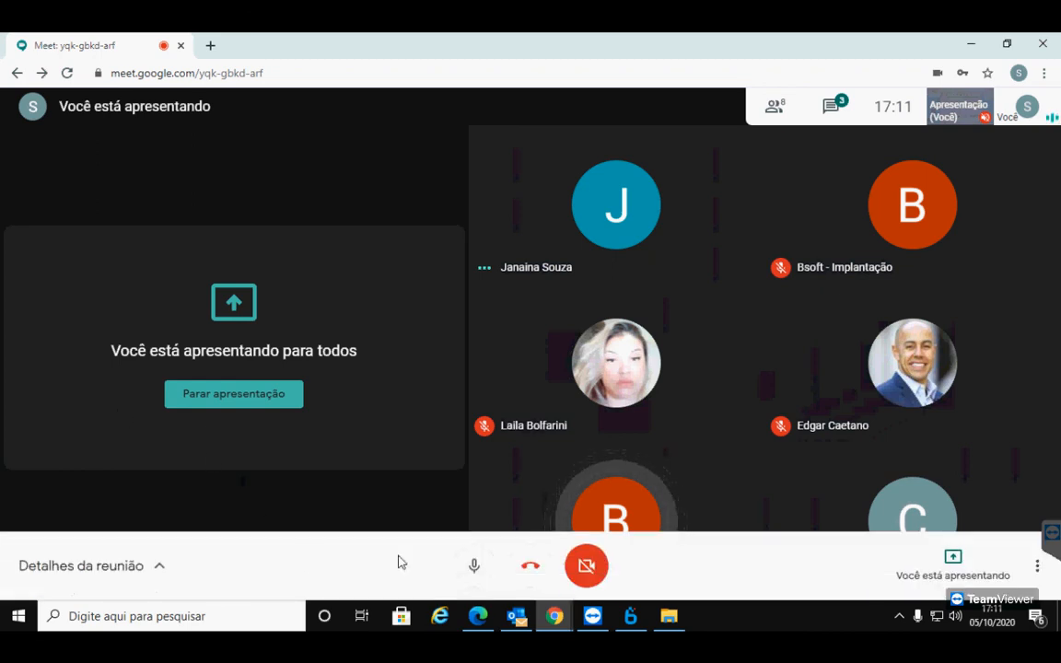
{"action": "left_click", "coordinate": [474, 566]}
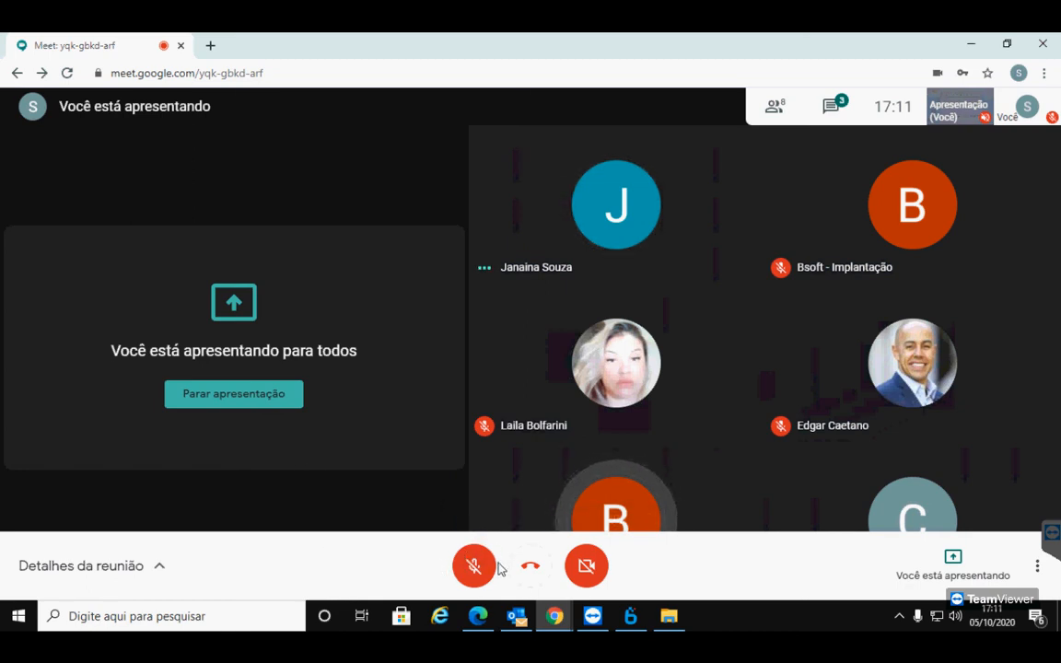
{"action": "left_click", "coordinate": [466, 572]}
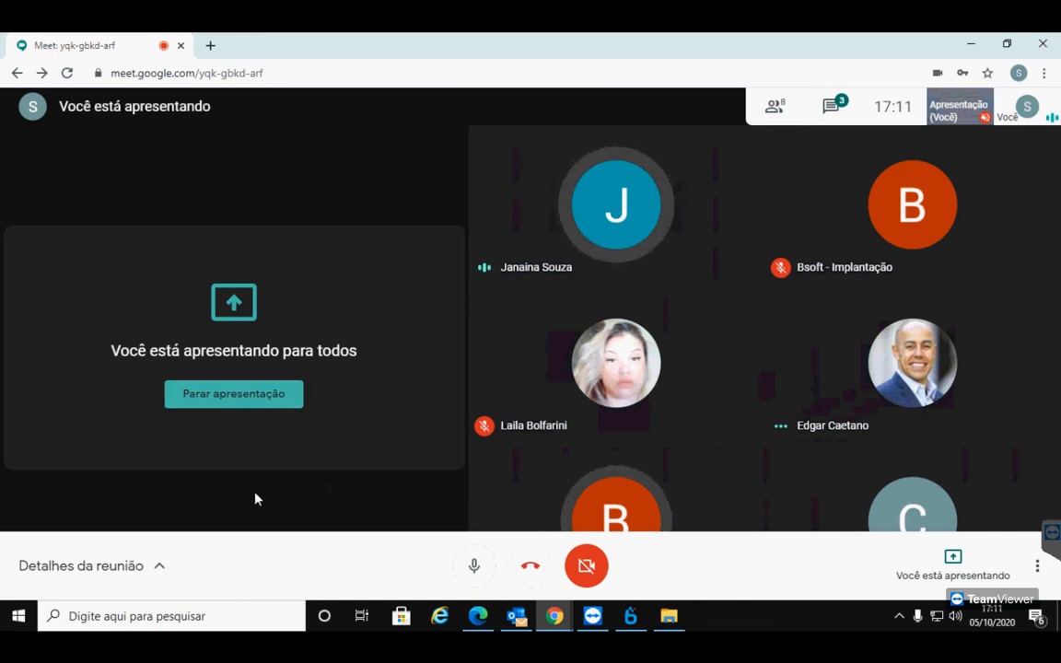
{"action": "left_click", "coordinate": [470, 566]}
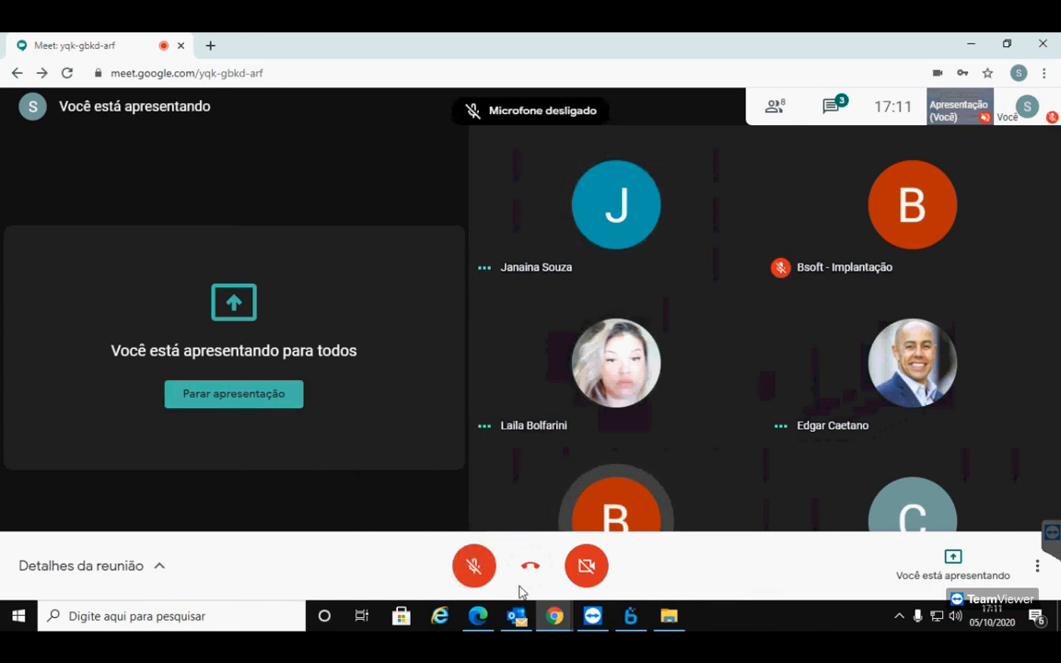
{"action": "left_click", "coordinate": [530, 571]}
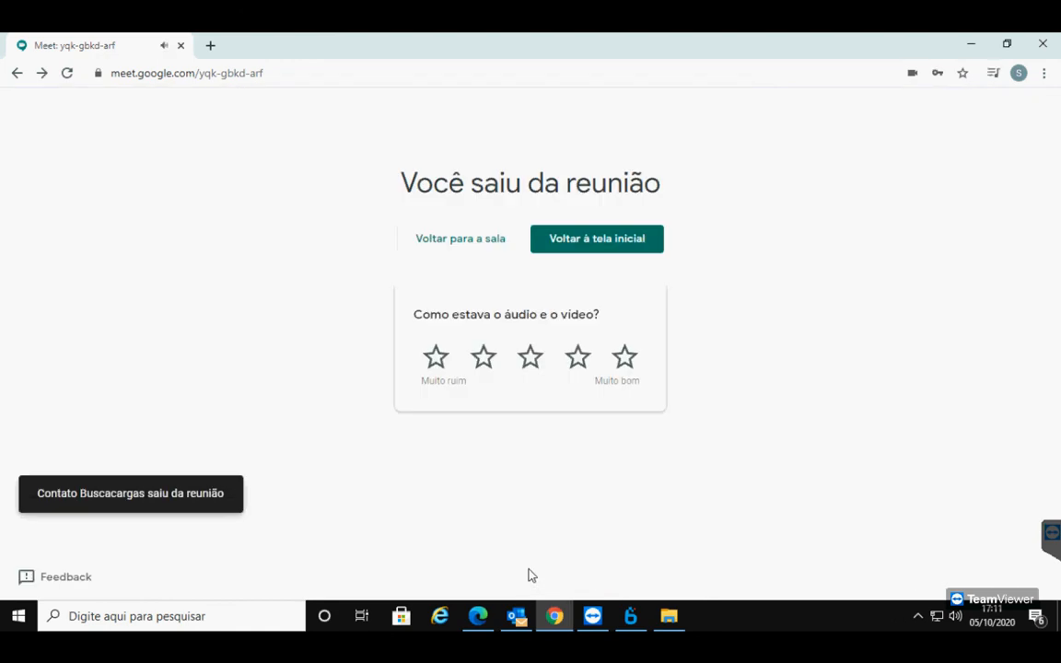